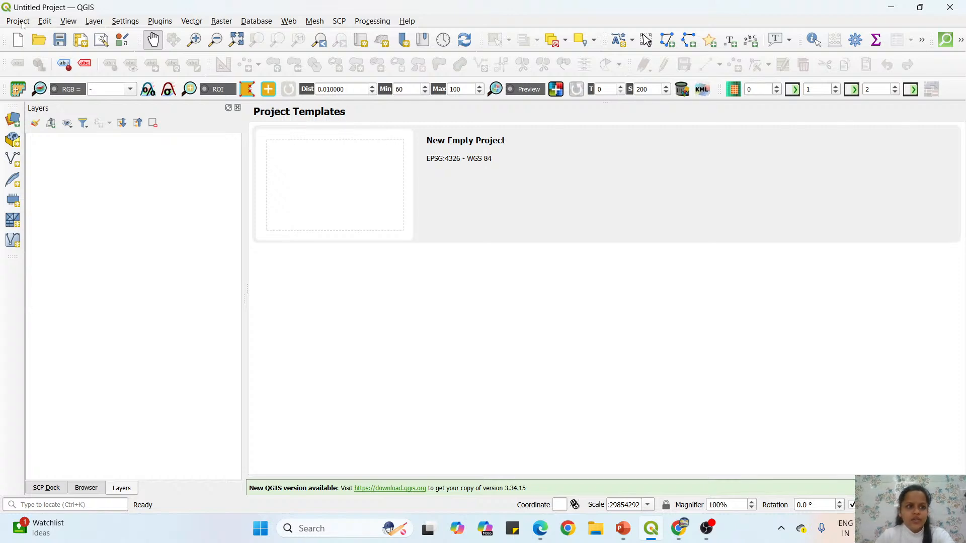
{"action": "left_click", "coordinate": [23, 23]}
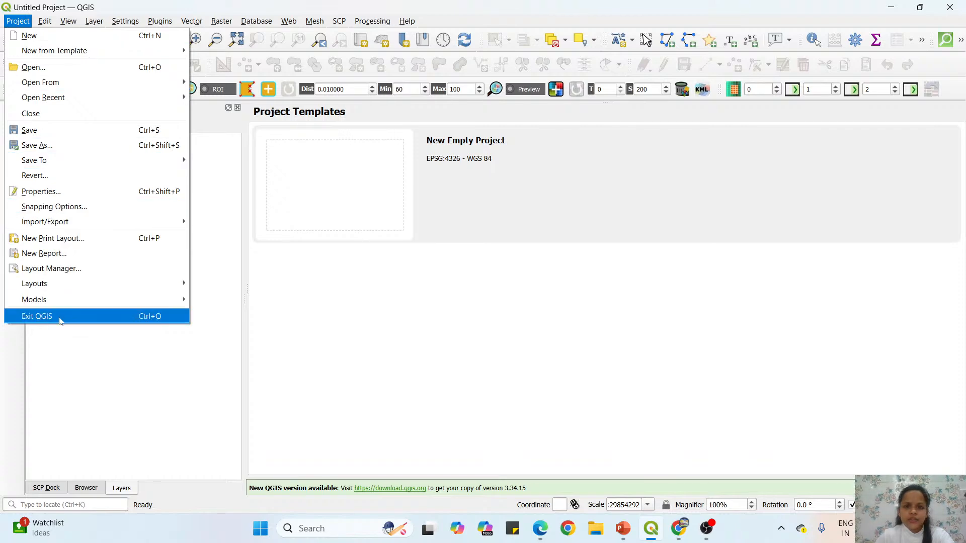
{"action": "mouse_move", "coordinate": [45, 21]}
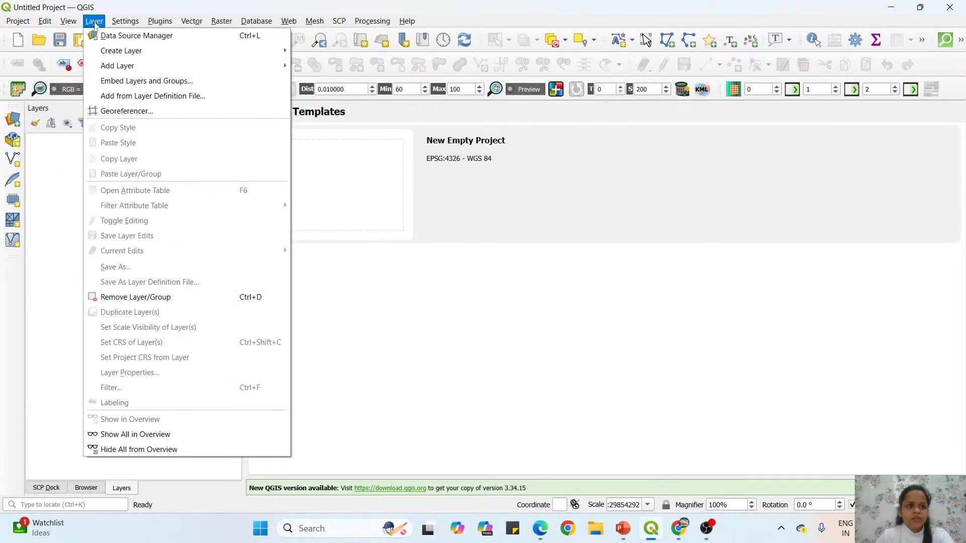
{"action": "mouse_move", "coordinate": [126, 26]}
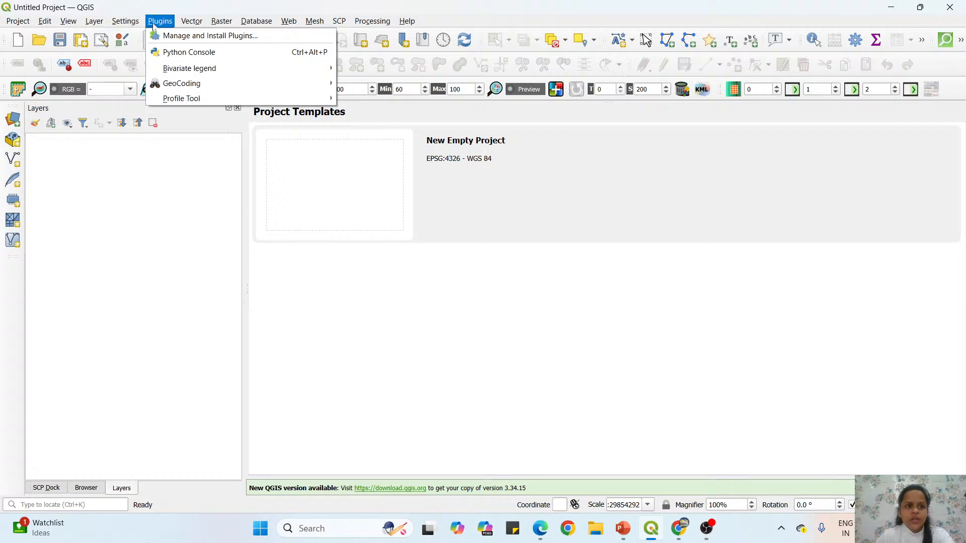
{"action": "mouse_move", "coordinate": [191, 24]}
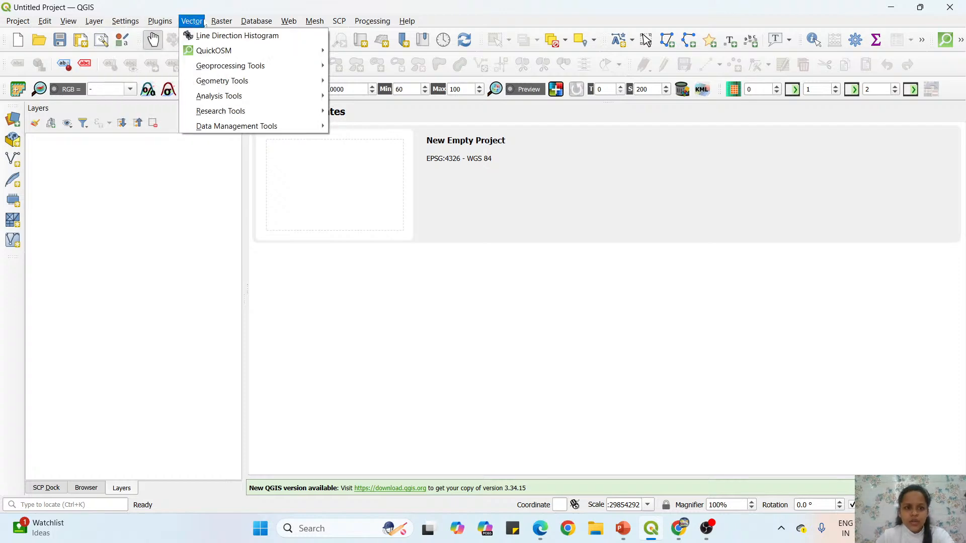
{"action": "mouse_move", "coordinate": [219, 23]}
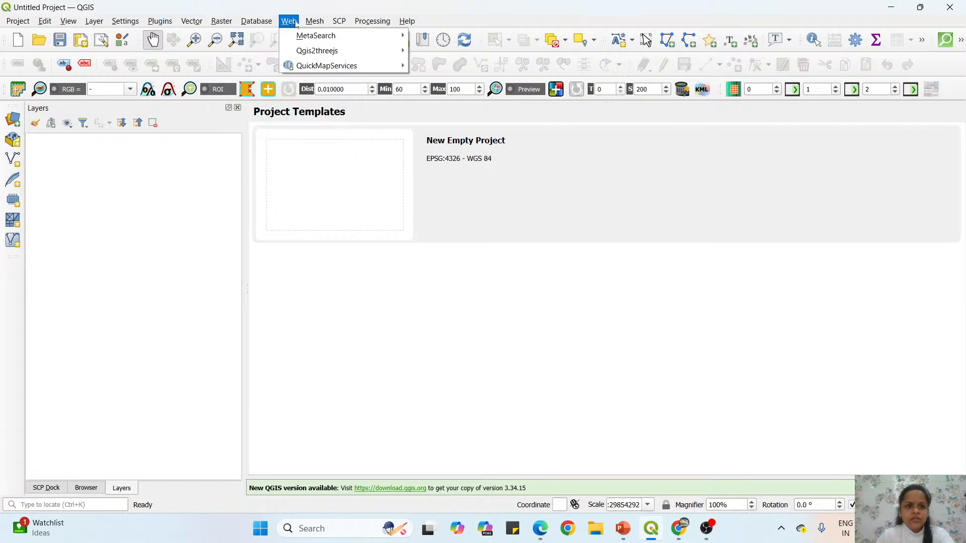
{"action": "mouse_move", "coordinate": [363, 25]}
{"action": "mouse_move", "coordinate": [409, 22]}
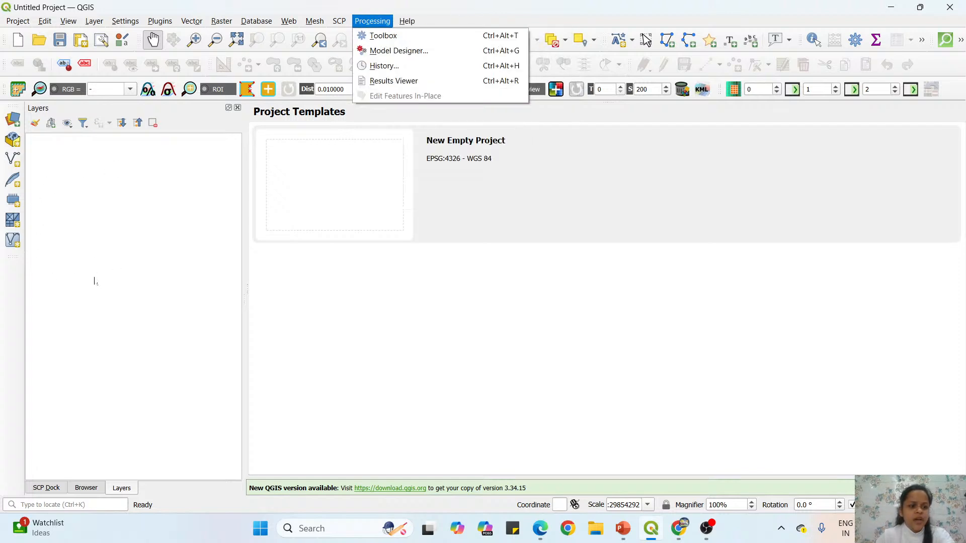
Bring the Browser panel to the front and review the list of available panels and toolbars.
{"action": "left_click", "coordinate": [86, 487]}
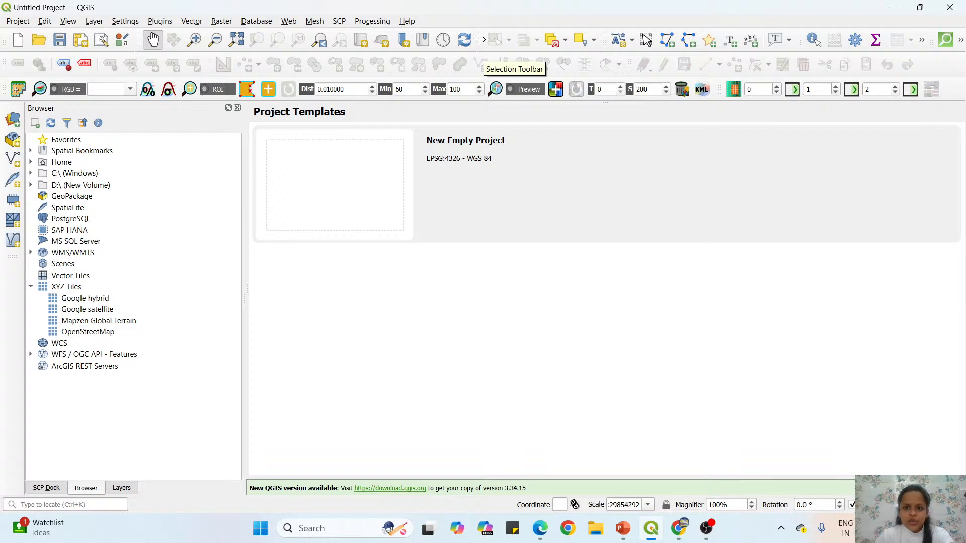
{"action": "left_click_drag", "start_coordinate": [479, 39], "coordinate": [603, 39]}
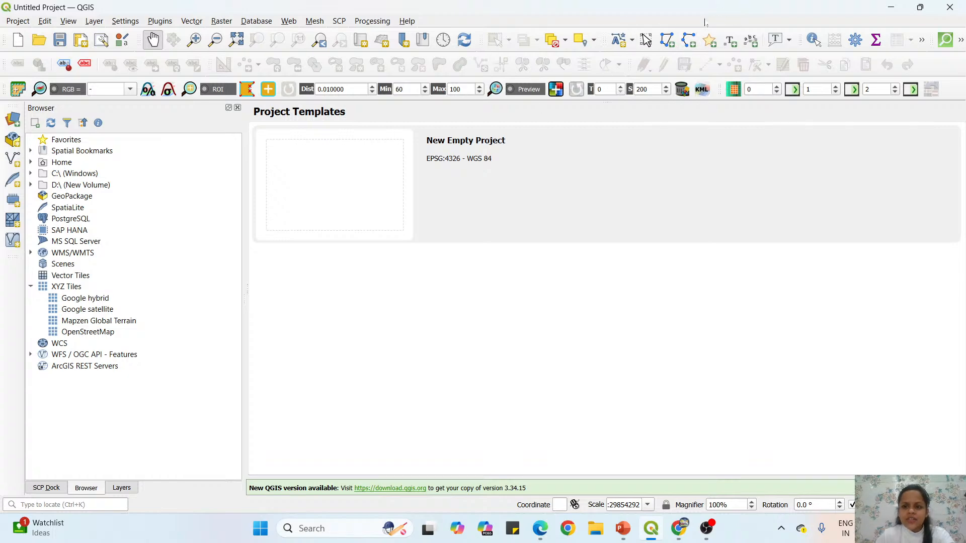
{"action": "right_click", "coordinate": [706, 40]}
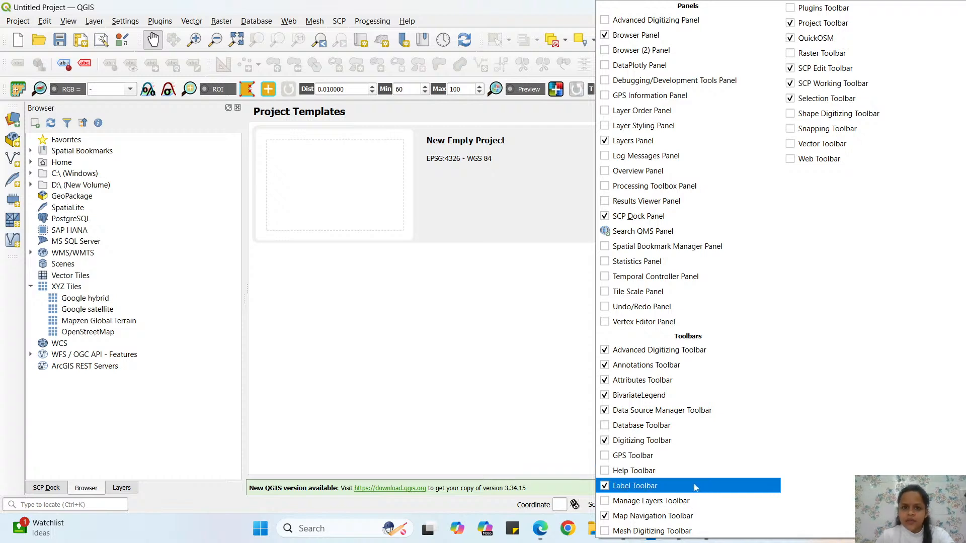
{"action": "left_click", "coordinate": [535, 24]}
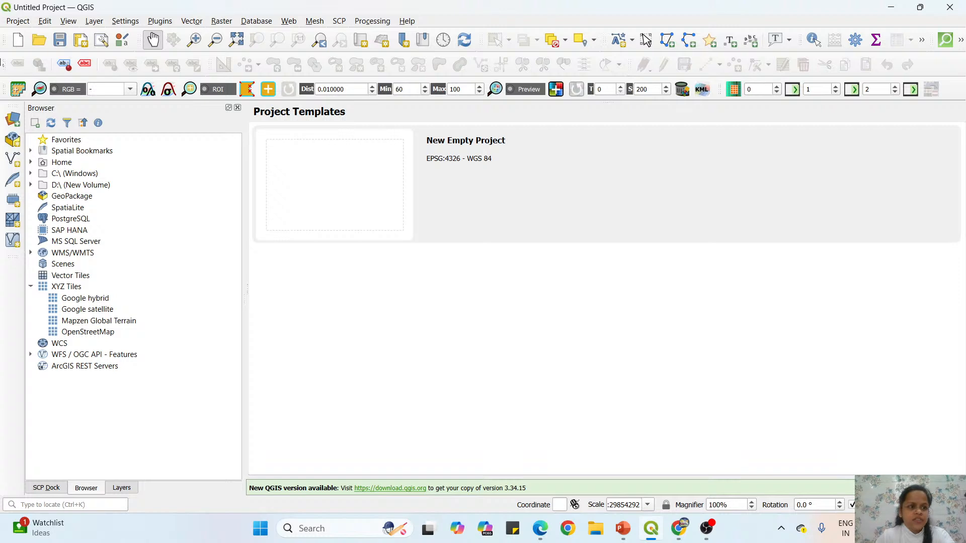
Dock the Label toolbar vertically beside the Browser panel and return it to its original toolbar row.
{"action": "left_click_drag", "start_coordinate": [5, 64], "coordinate": [4, 276]}
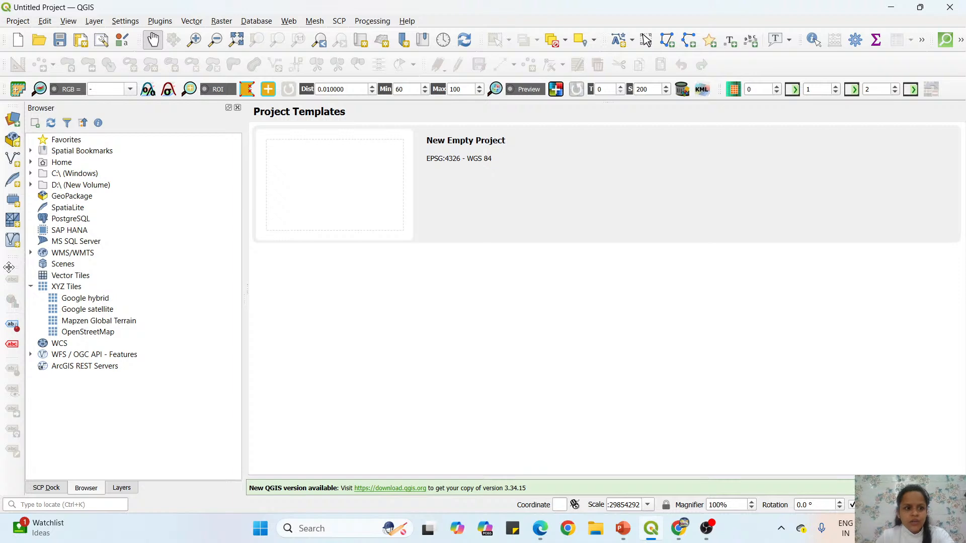
{"action": "left_click_drag", "start_coordinate": [9, 267], "coordinate": [9, 63]}
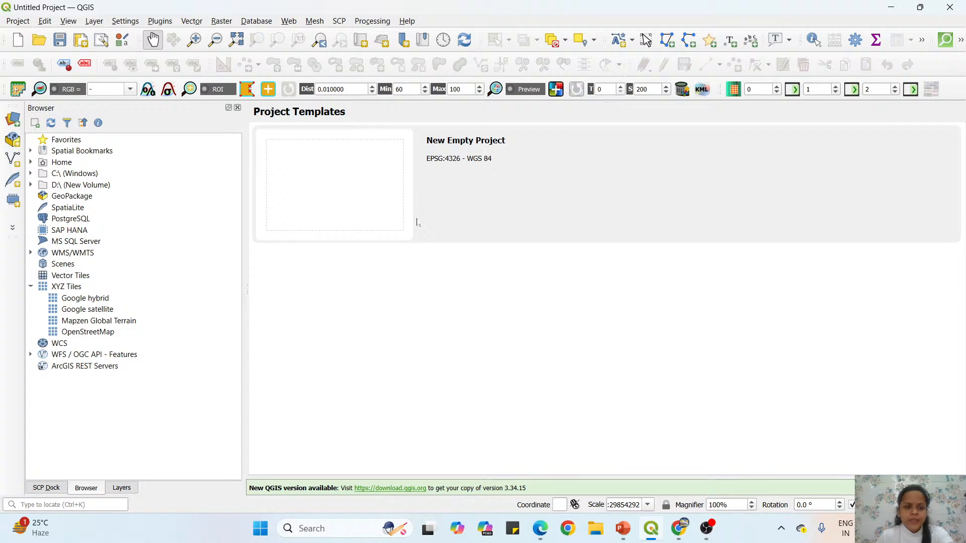
Open the plugin manager and browse the list of all available plugins.
{"action": "left_click", "coordinate": [160, 21]}
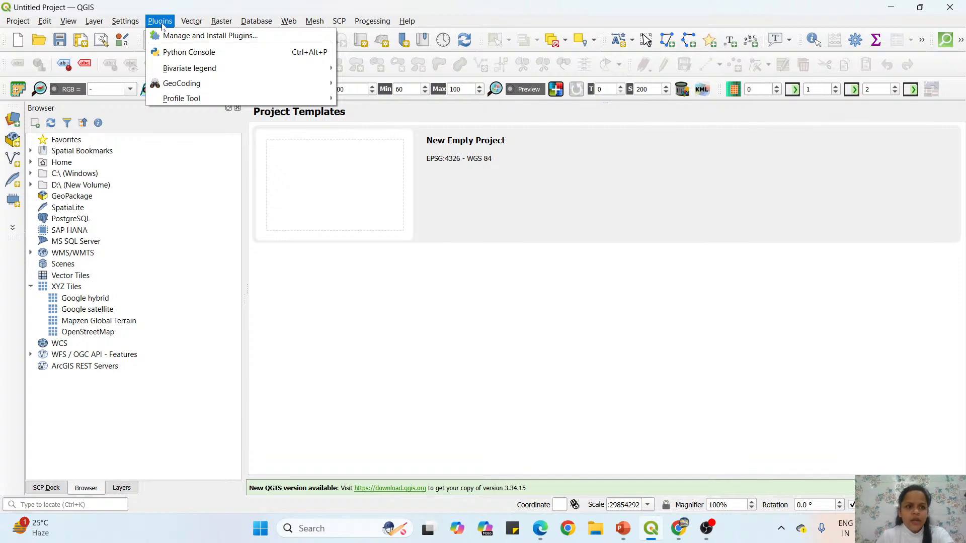
{"action": "left_click", "coordinate": [231, 36]}
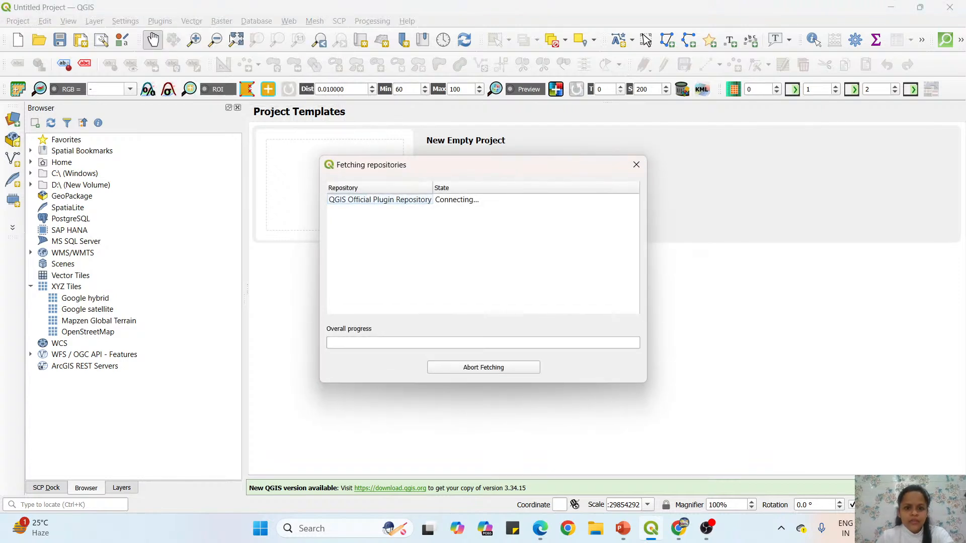
{"action": "left_click_drag", "start_coordinate": [492, 166], "coordinate": [578, 136]}
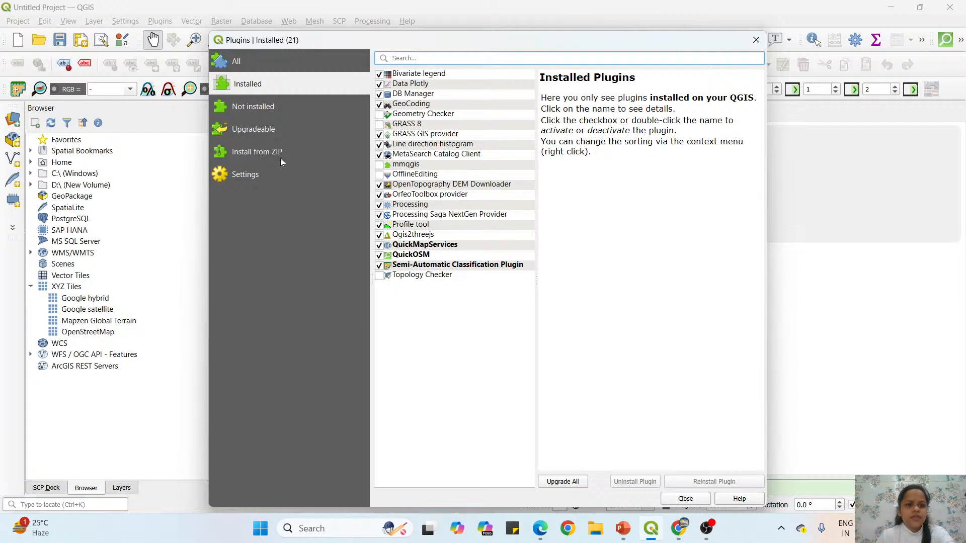
{"action": "left_click", "coordinate": [270, 66]}
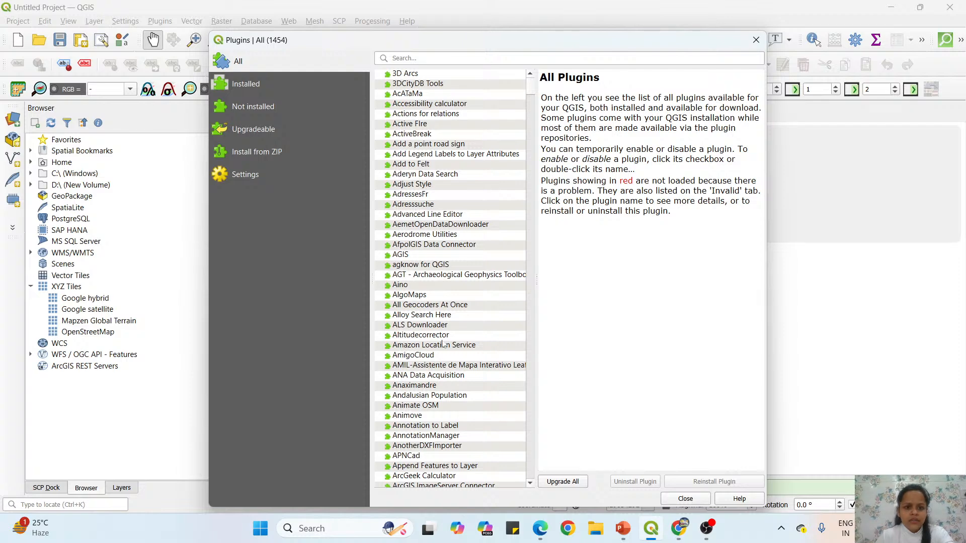
{"action": "scroll", "coordinate": [442, 277], "scroll_direction": "down", "scroll_amount": 7}
{"action": "scroll", "coordinate": [438, 277], "scroll_direction": "down", "scroll_amount": 4}
{"action": "scroll", "coordinate": [438, 277], "scroll_direction": "up", "scroll_amount": 5}
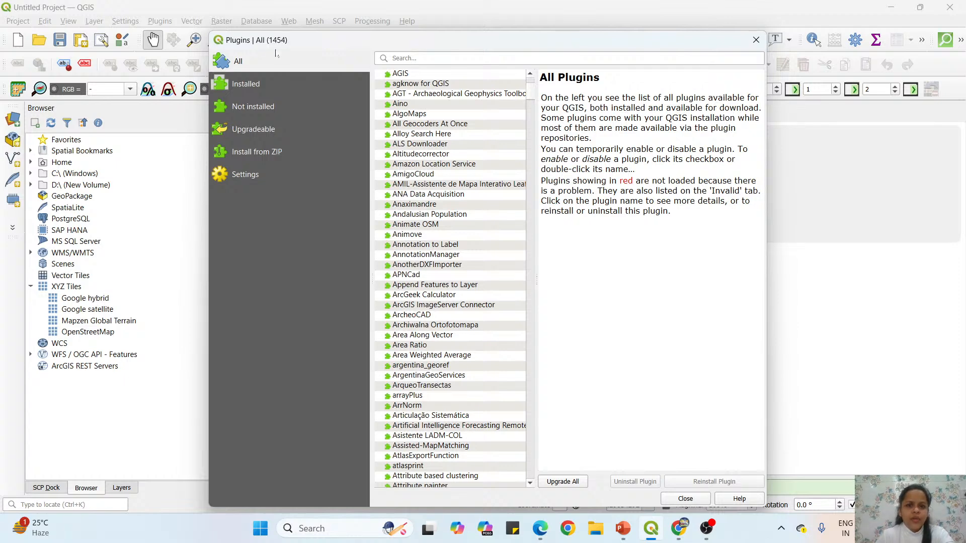
Compare the list of installed plugins with the full plugin list in the plugin manager.
{"action": "left_click", "coordinate": [274, 84]}
{"action": "left_click", "coordinate": [270, 56]}
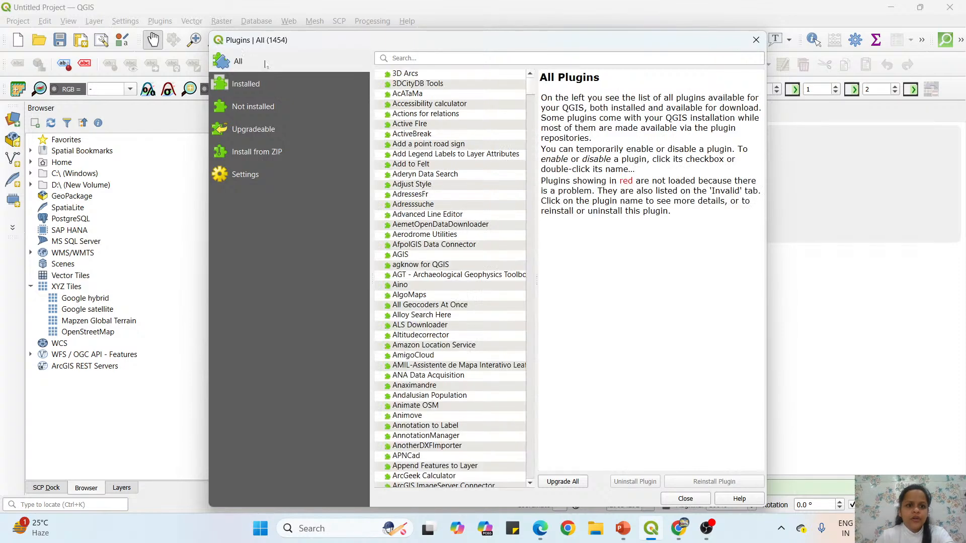
{"action": "left_click", "coordinate": [276, 84]}
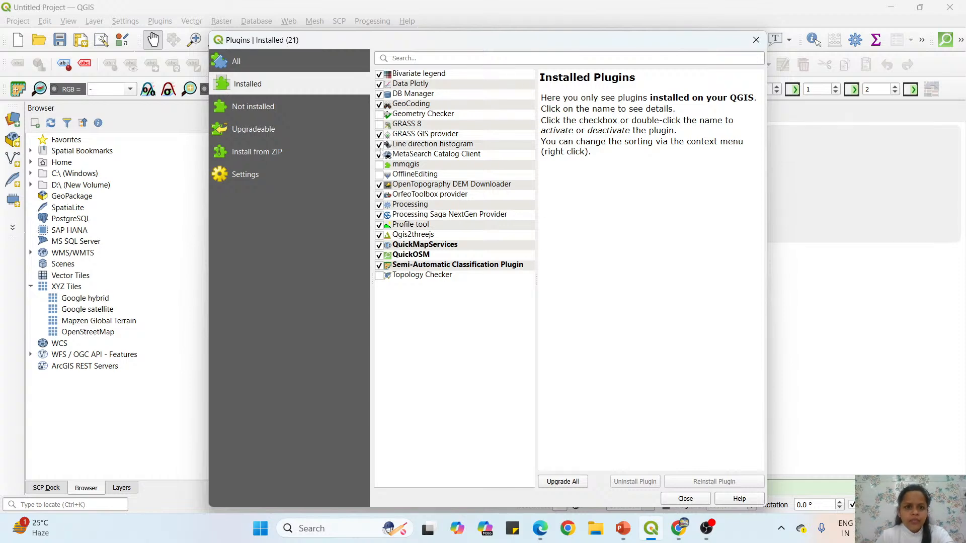
{"action": "left_click", "coordinate": [270, 63]}
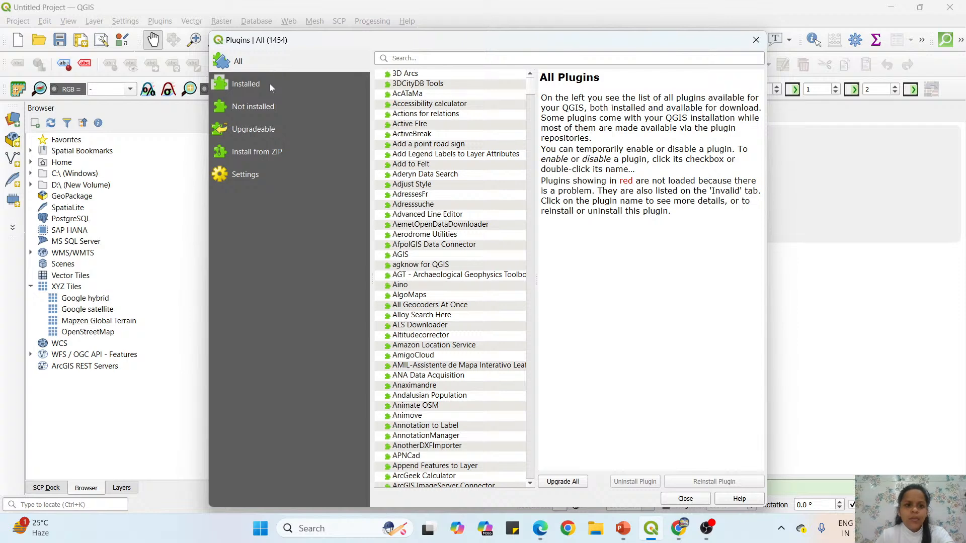
{"action": "left_click", "coordinate": [270, 84]}
{"action": "left_click", "coordinate": [265, 63]}
{"action": "scroll", "coordinate": [456, 436], "scroll_direction": "down", "scroll_amount": 12}
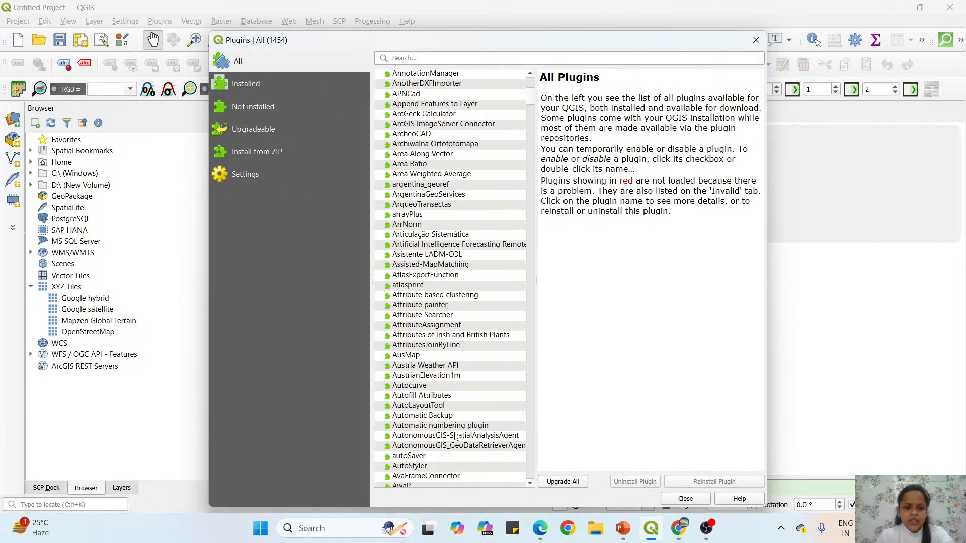
Choose D:\QMC-3.0\Data\SemiAutomaticClassificationPlugin-7.10.11.zip as the package for installing a plugin from ZIP, and close the plugin manager.
{"action": "left_click", "coordinate": [279, 152]}
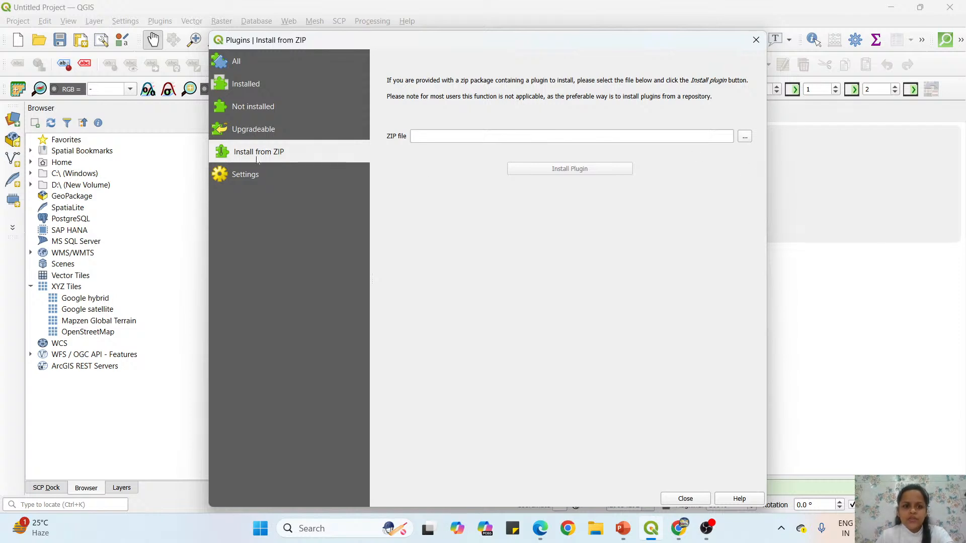
{"action": "left_click", "coordinate": [745, 138]}
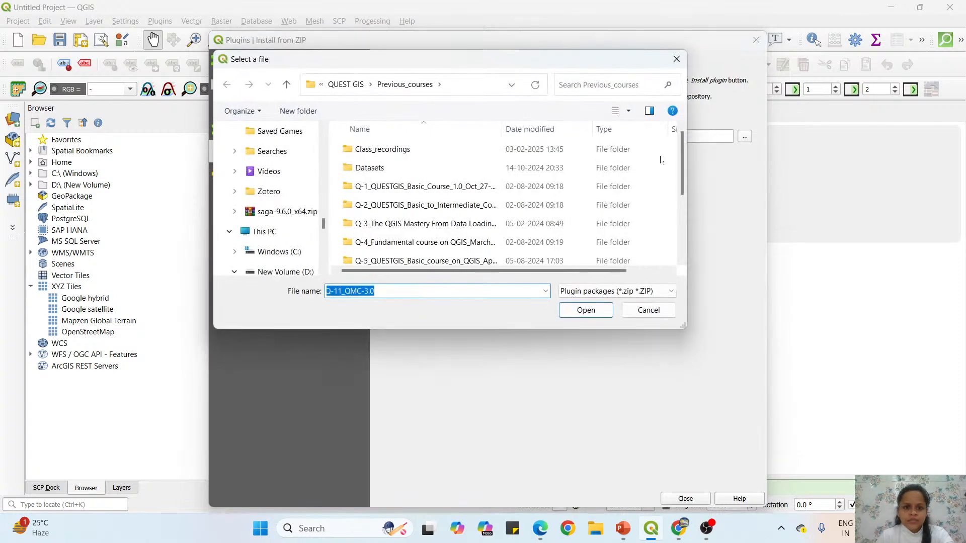
{"action": "left_click", "coordinate": [279, 272]}
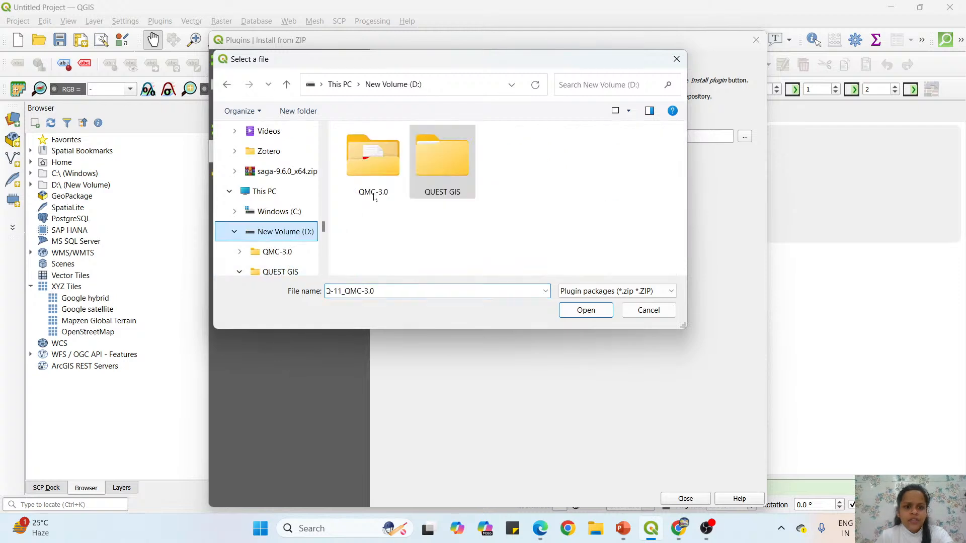
{"action": "double_click", "coordinate": [375, 196]}
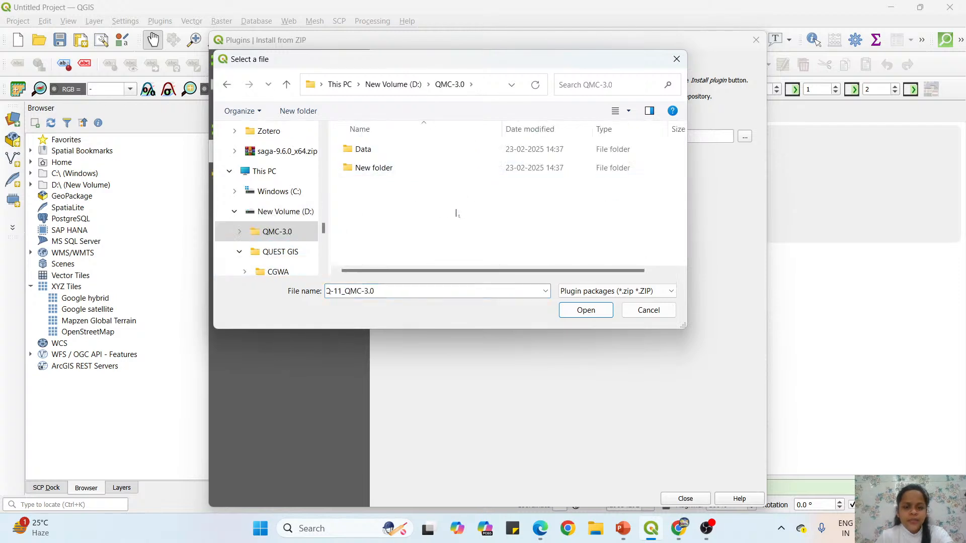
{"action": "double_click", "coordinate": [392, 151]}
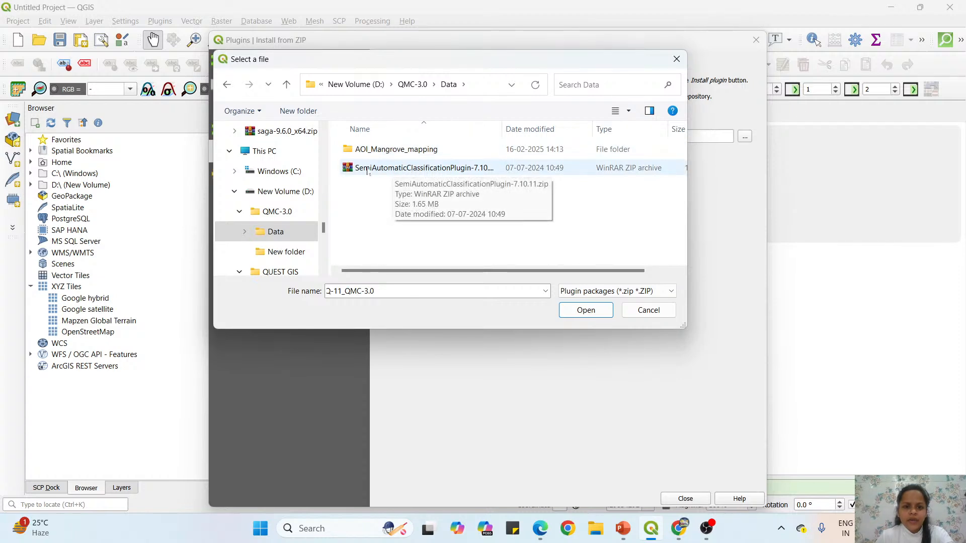
{"action": "left_click", "coordinate": [422, 170]}
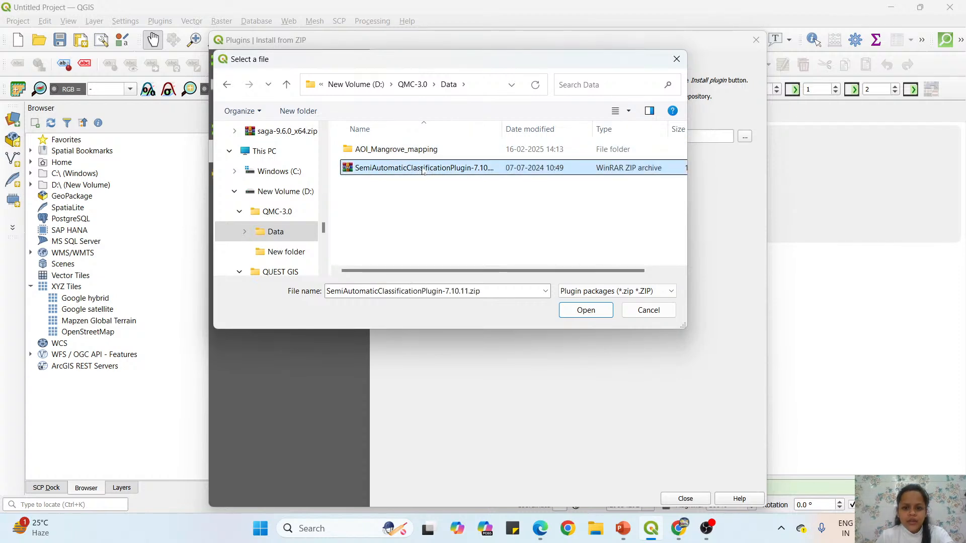
{"action": "left_click", "coordinate": [586, 311]}
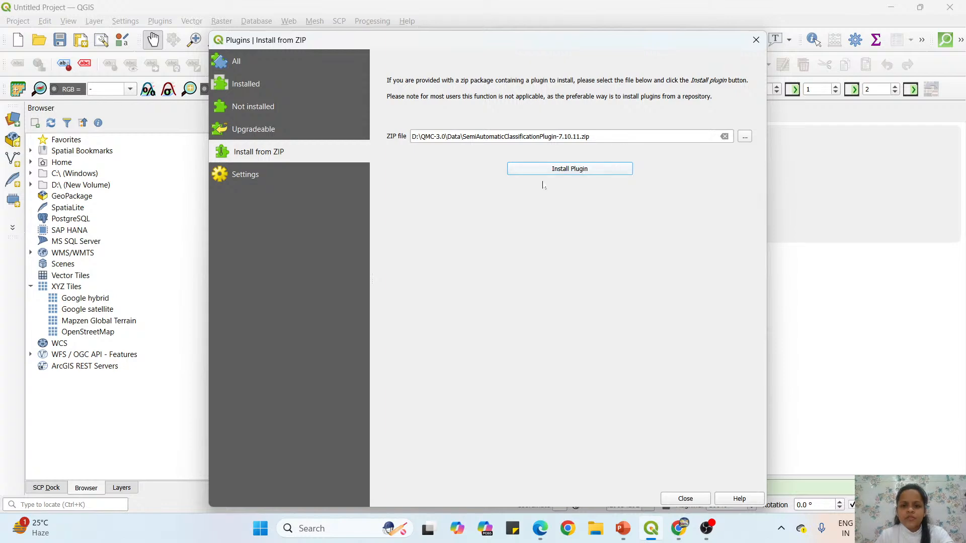
{"action": "left_click", "coordinate": [687, 499]}
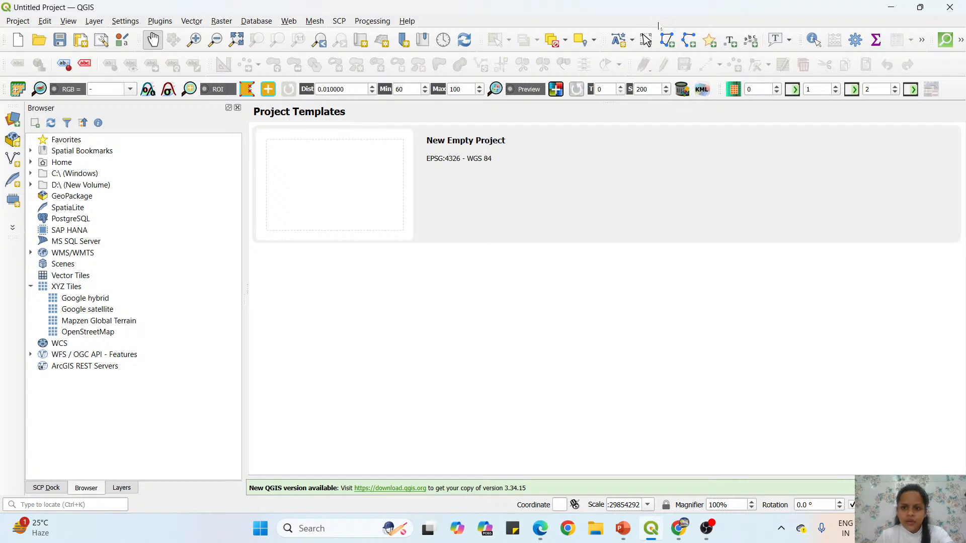
{"action": "right_click", "coordinate": [661, 25]}
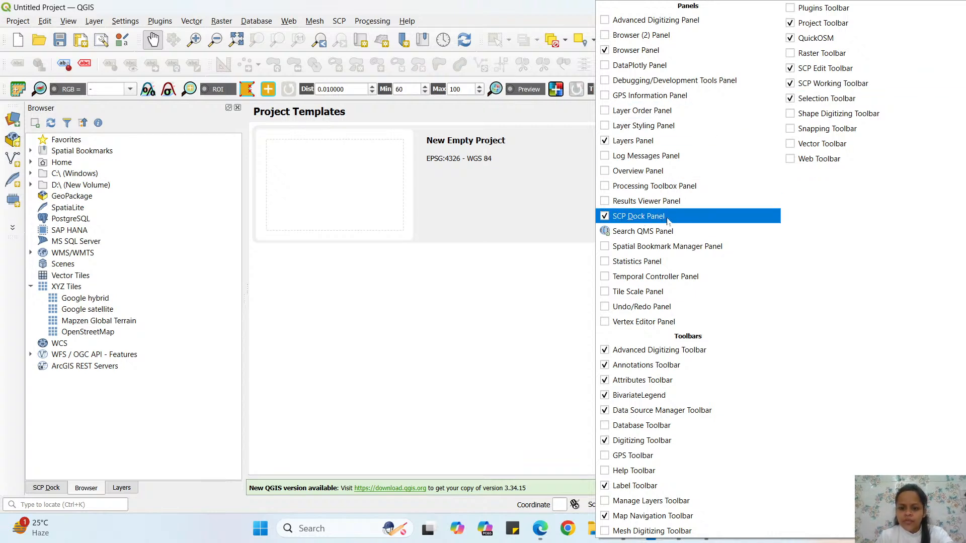
{"action": "left_click", "coordinate": [570, 23]}
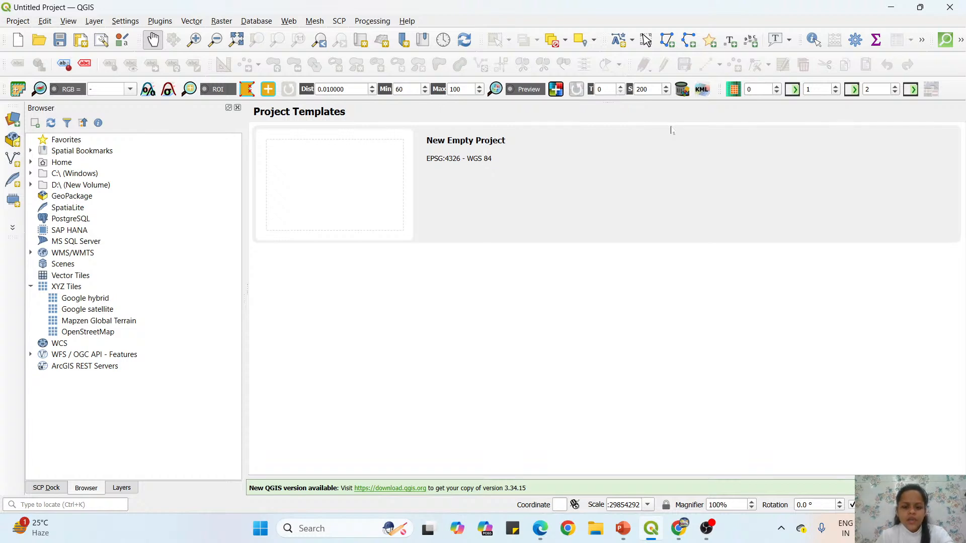
{"action": "left_click", "coordinate": [708, 533]}
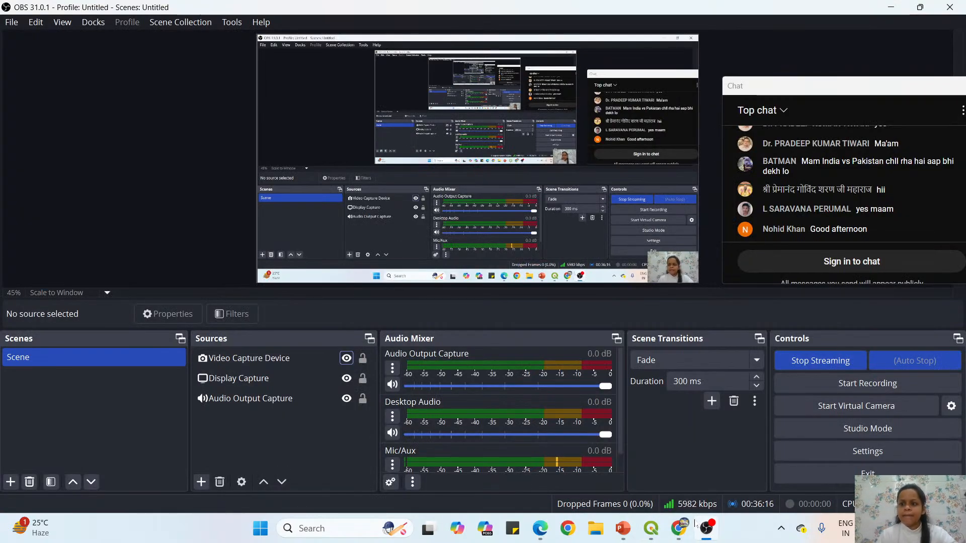
{"action": "mouse_move", "coordinate": [691, 525]}
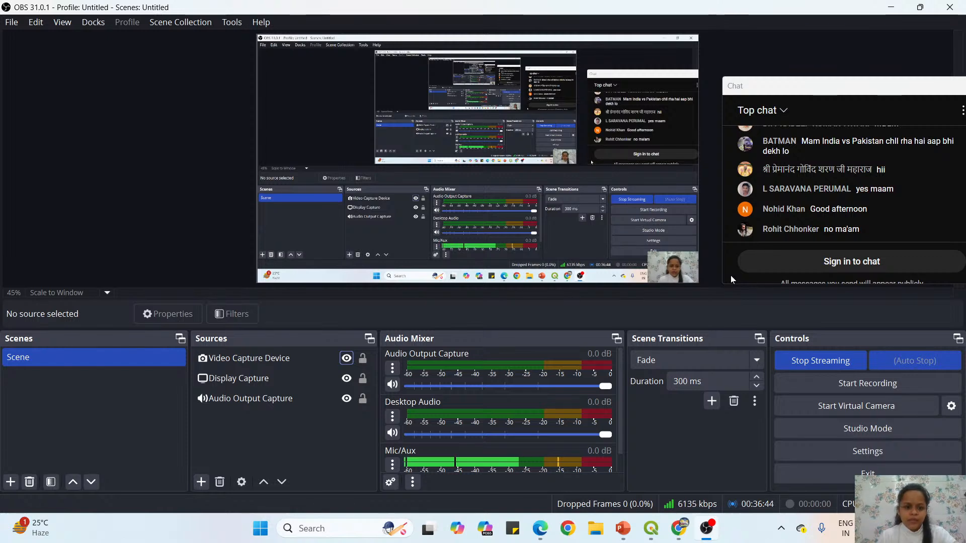
{"action": "left_click", "coordinate": [650, 533]}
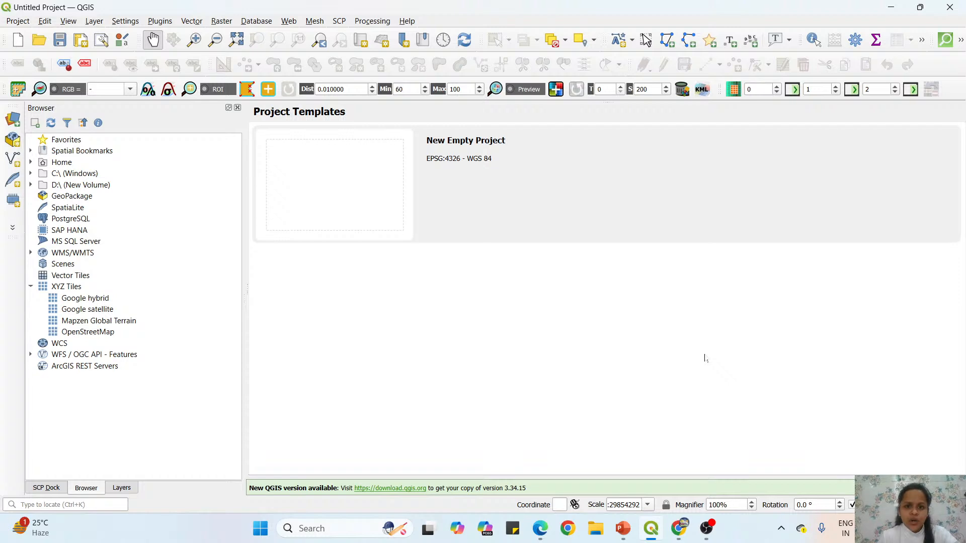
Open the Band set tool of the Semi-Automatic Classification Plugin and browse D:\QMC-3.0\Data for raster files to load.
{"action": "left_click", "coordinate": [342, 24]}
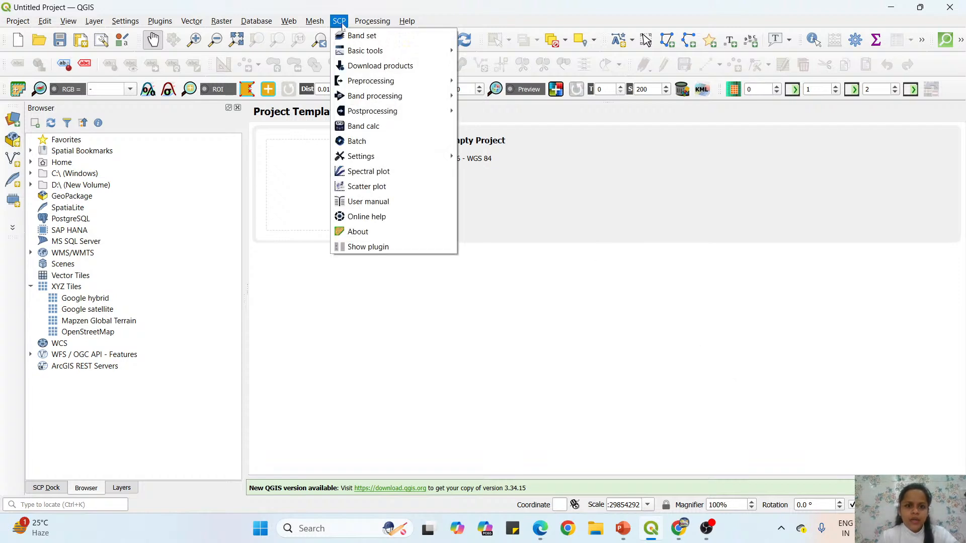
{"action": "left_click", "coordinate": [388, 38]}
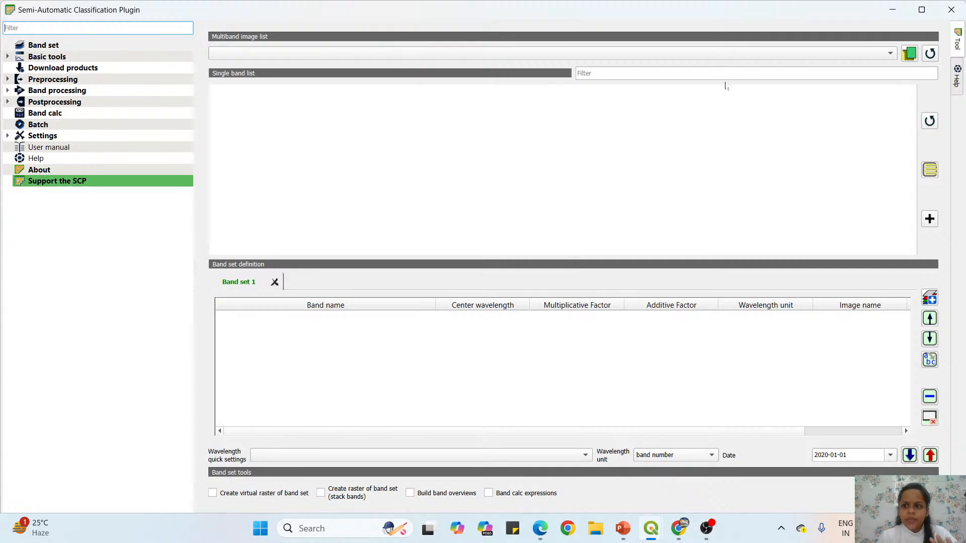
{"action": "left_click", "coordinate": [910, 54]}
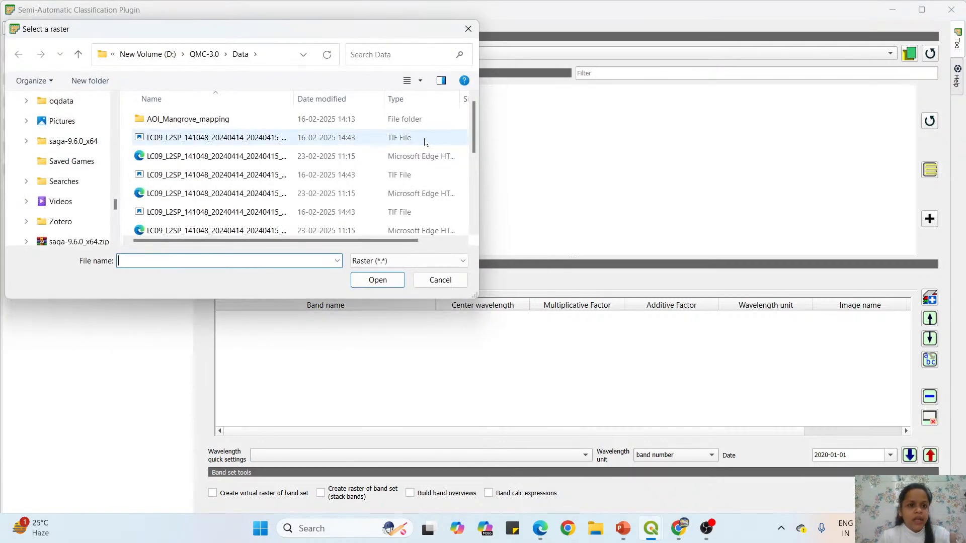
{"action": "scroll", "coordinate": [470, 121], "scroll_direction": "down", "scroll_amount": 1}
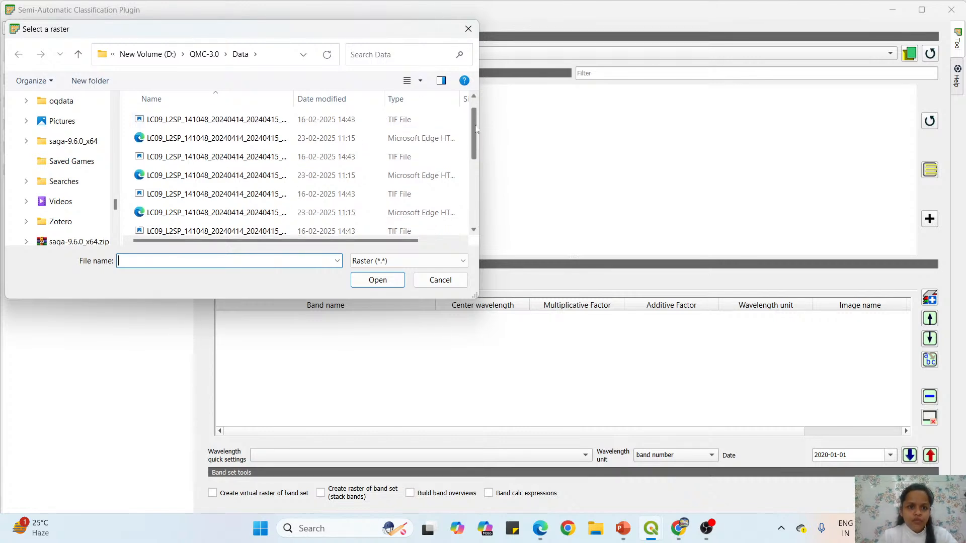
{"action": "scroll", "coordinate": [465, 116], "scroll_direction": "up", "scroll_amount": 1}
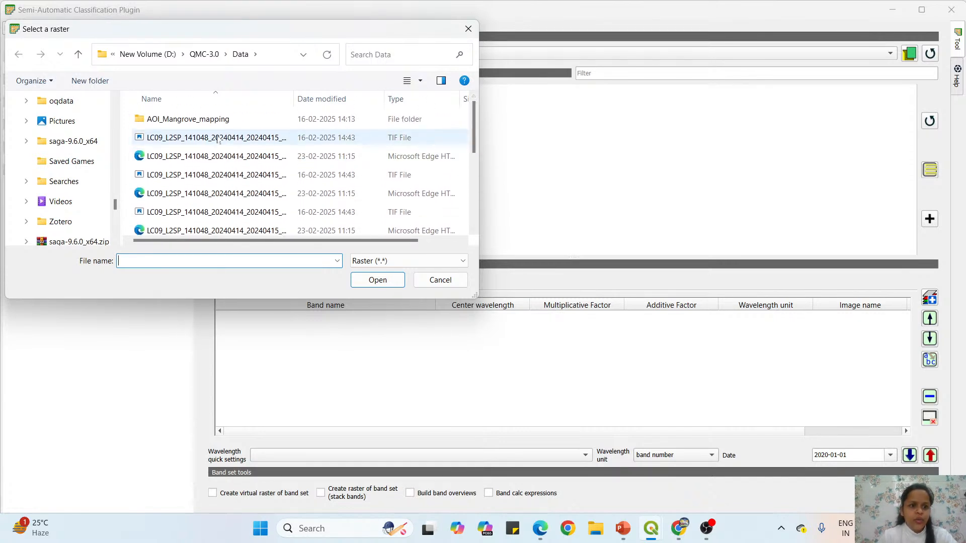
Load the seven Landsat TIF rasters LC09_L2SP_141048_20240414_20240415_02_T1_SR_B1 through SR_B7 into Band set 1.
{"action": "left_click", "coordinate": [201, 138]}
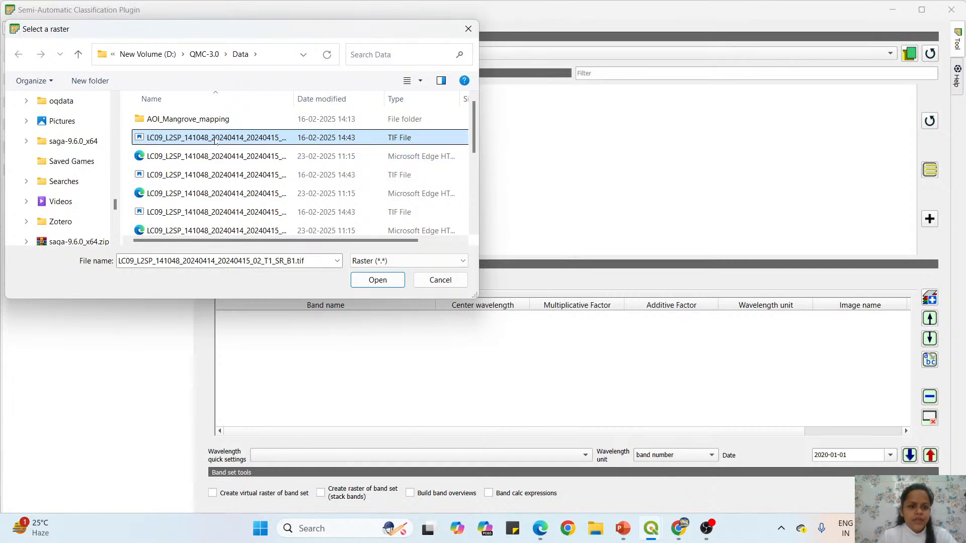
{"action": "left_click", "coordinate": [206, 175], "text": "ctrl"}
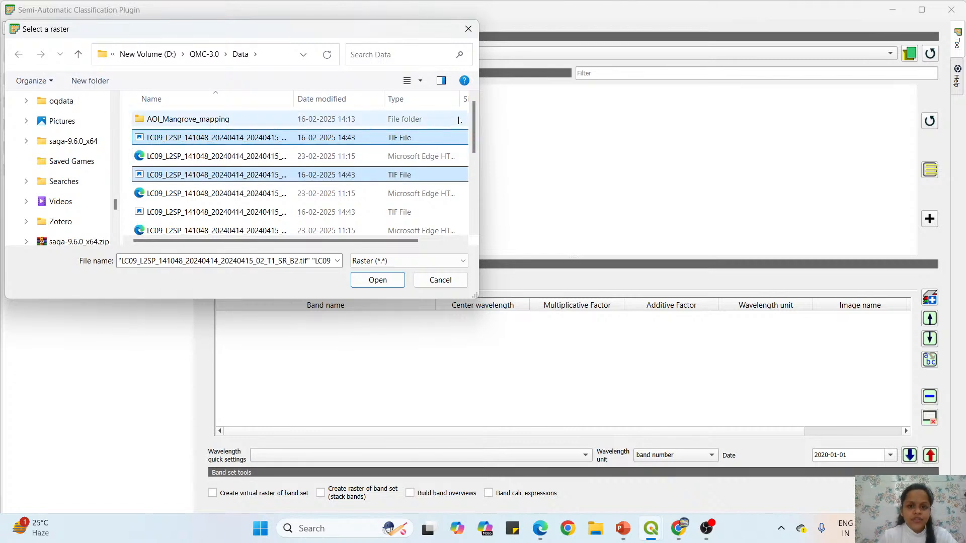
{"action": "left_click_drag", "start_coordinate": [475, 115], "coordinate": [476, 143]}
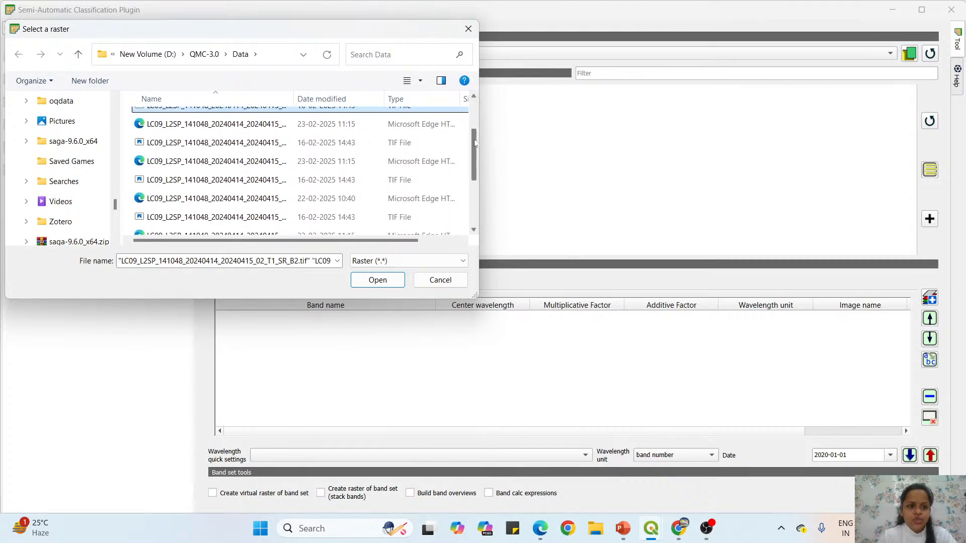
{"action": "left_click", "coordinate": [275, 144], "text": "ctrl"}
{"action": "left_click", "coordinate": [274, 180], "text": "ctrl"}
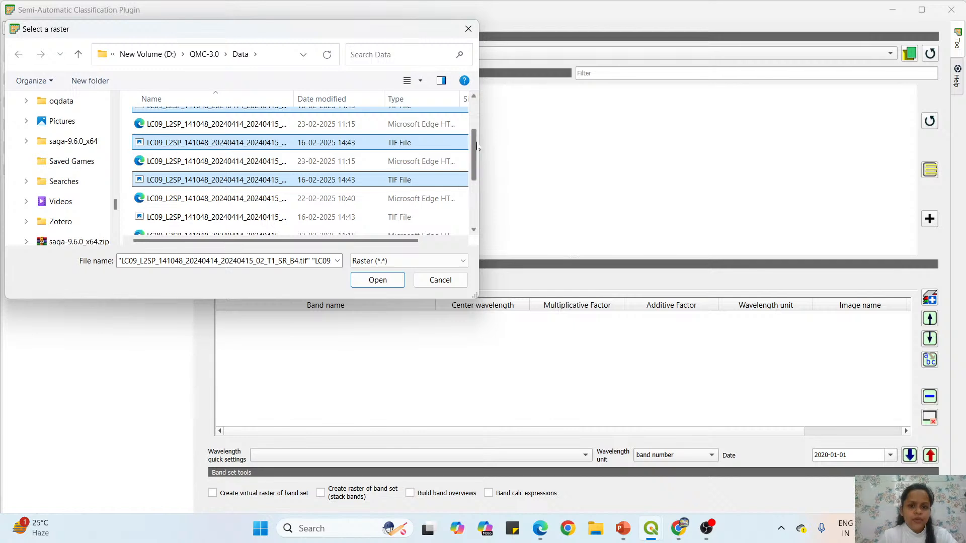
{"action": "left_click_drag", "start_coordinate": [477, 147], "coordinate": [476, 172]}
{"action": "left_click", "coordinate": [226, 161], "text": "ctrl"}
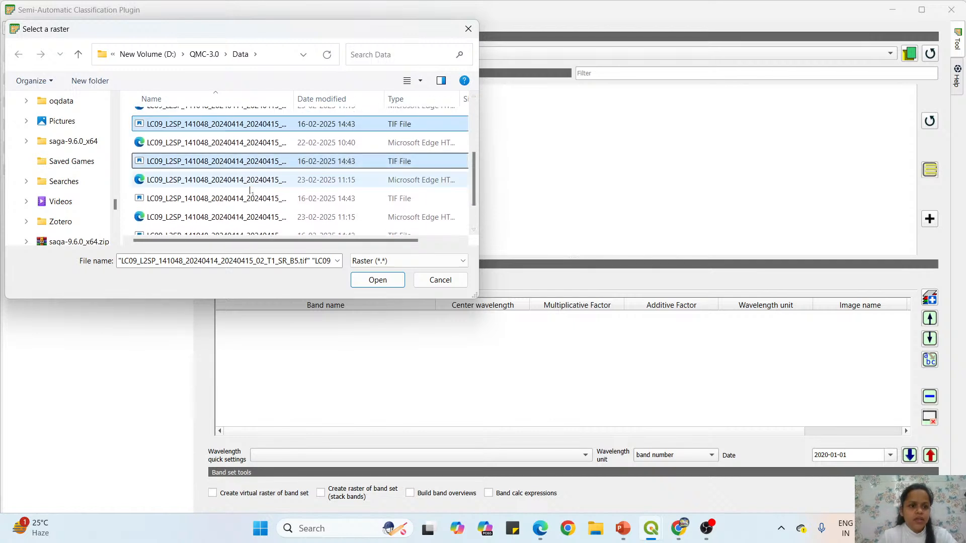
{"action": "left_click", "coordinate": [229, 200], "text": "ctrl"}
{"action": "left_click_drag", "start_coordinate": [476, 176], "coordinate": [478, 195]}
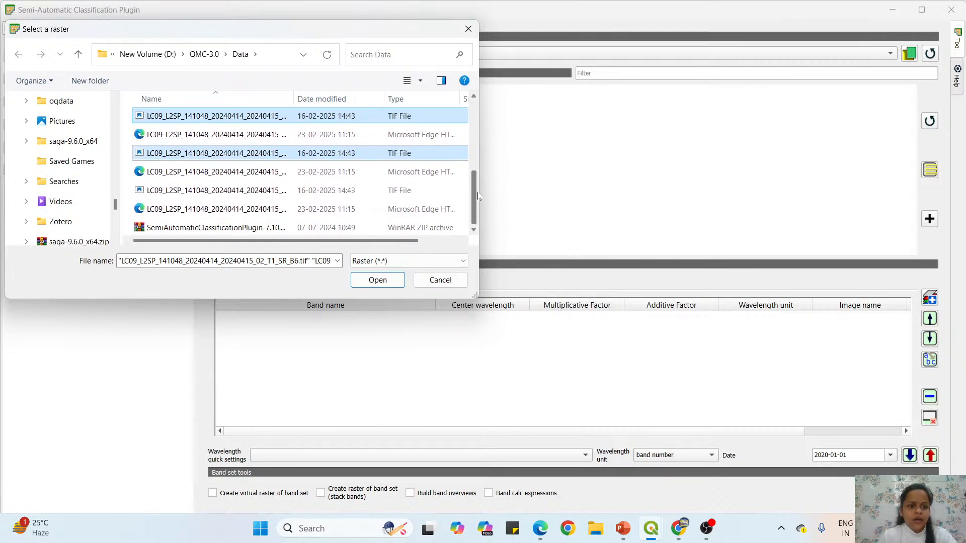
{"action": "left_click", "coordinate": [257, 197], "text": "ctrl"}
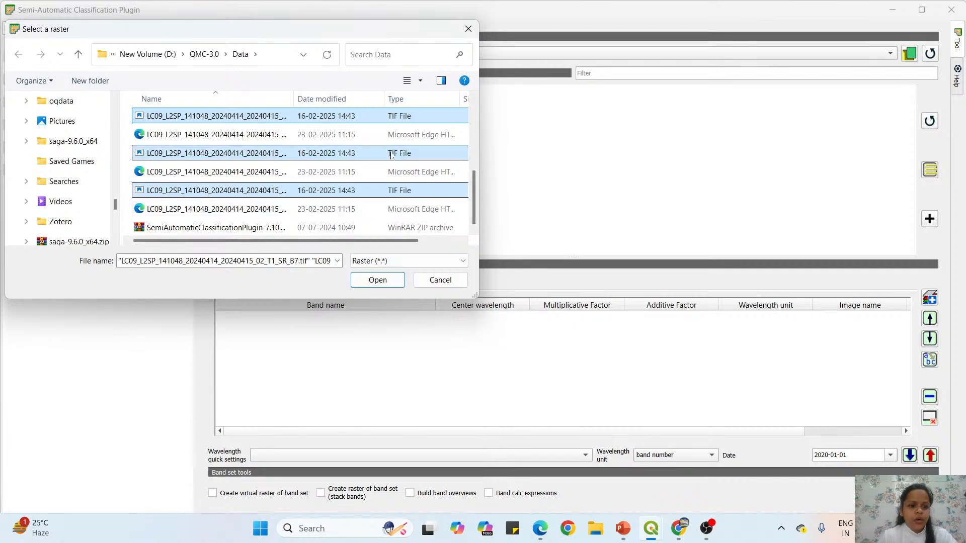
{"action": "left_click", "coordinate": [387, 283]}
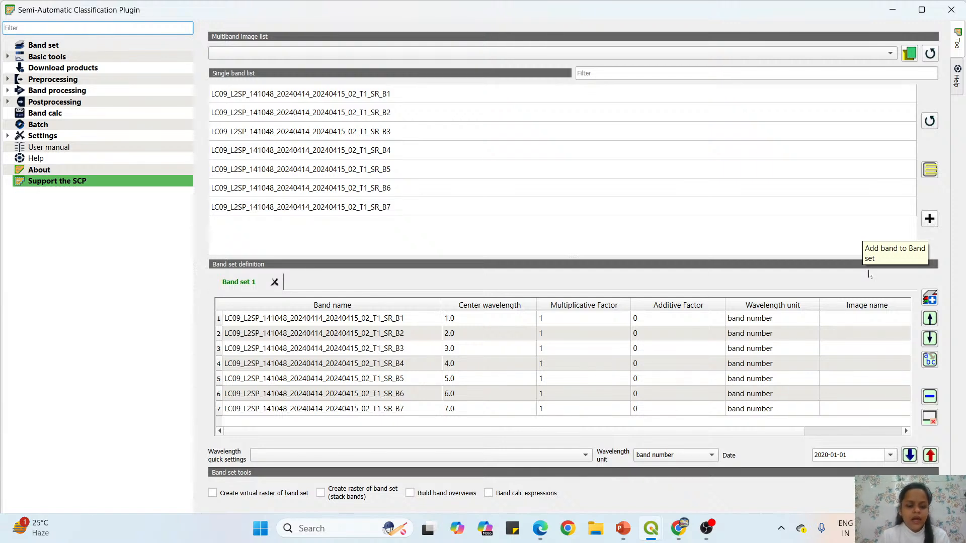
Set the band set's wavelength quick setting to Landsat 8 OLI [bands 1, 2, 3, 4, 5, 6, 7] and minimize the plugin window.
{"action": "left_click", "coordinate": [317, 460]}
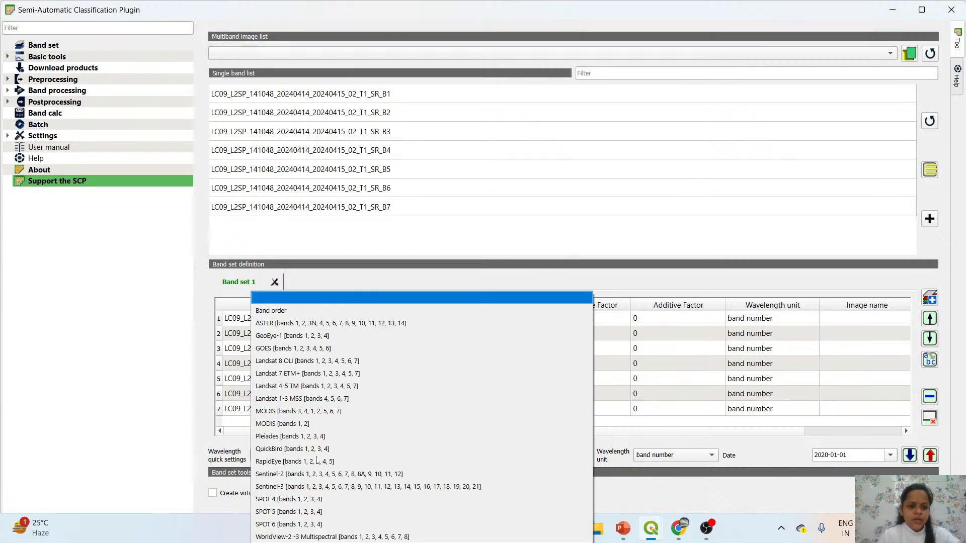
{"action": "left_click", "coordinate": [304, 362]}
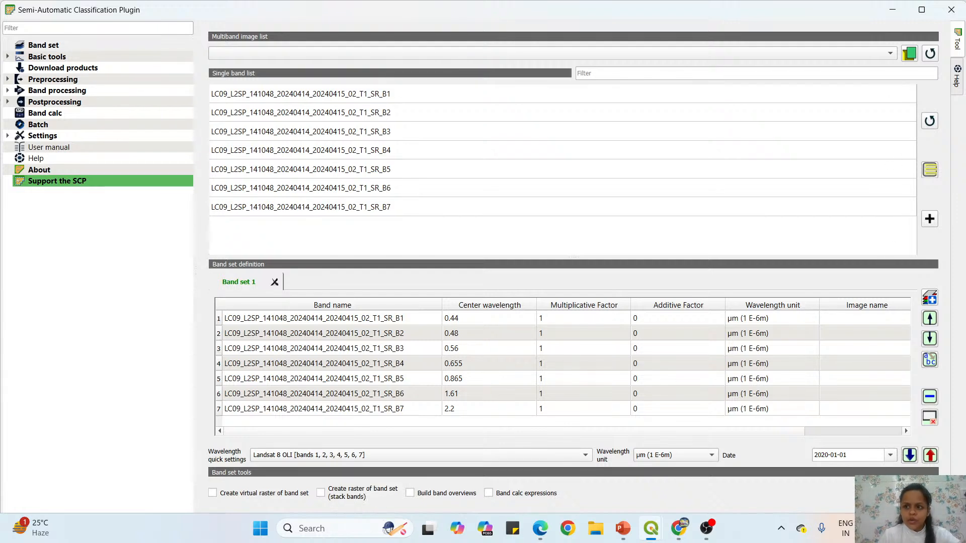
{"action": "left_click", "coordinate": [892, 10]}
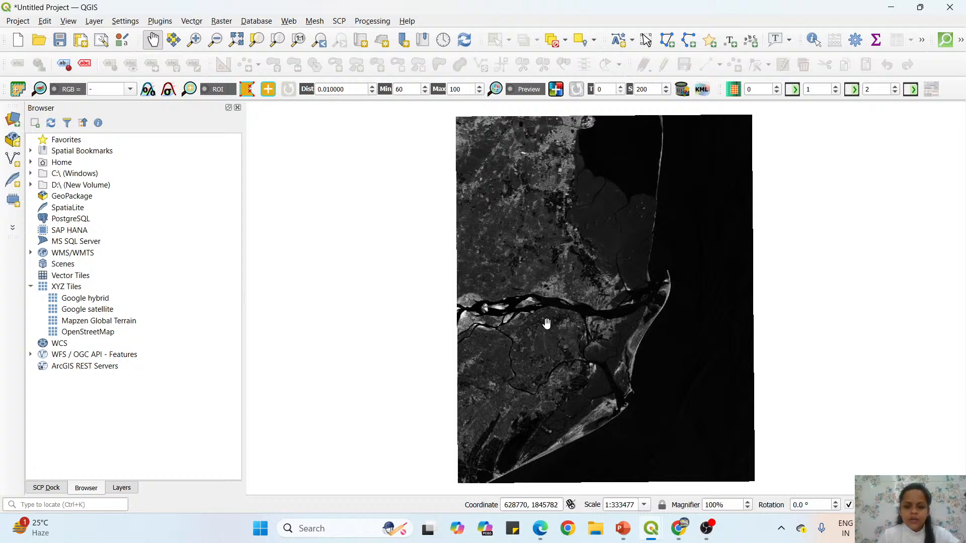
Show the Layers panel and collapse the legends of all loaded band layers.
{"action": "left_click", "coordinate": [122, 488]}
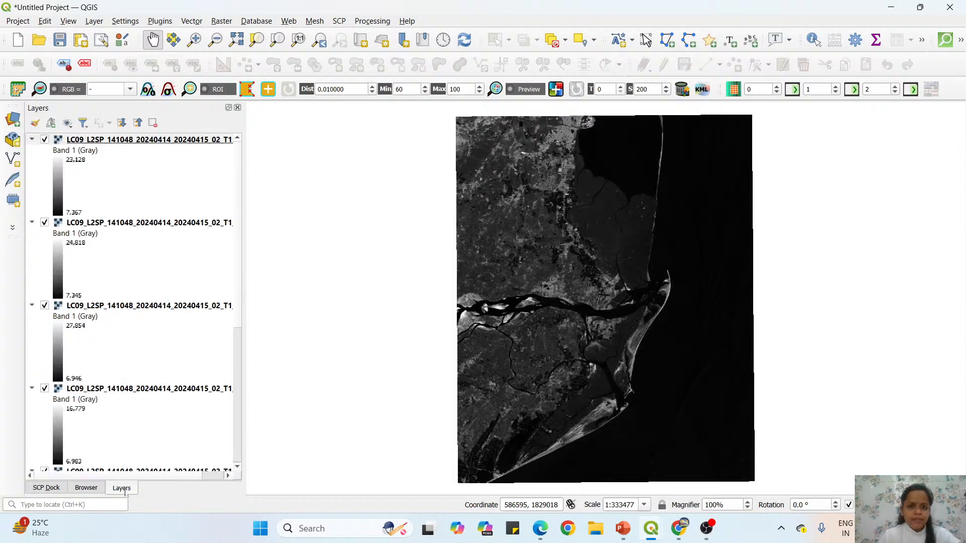
{"action": "right_click", "coordinate": [692, 22]}
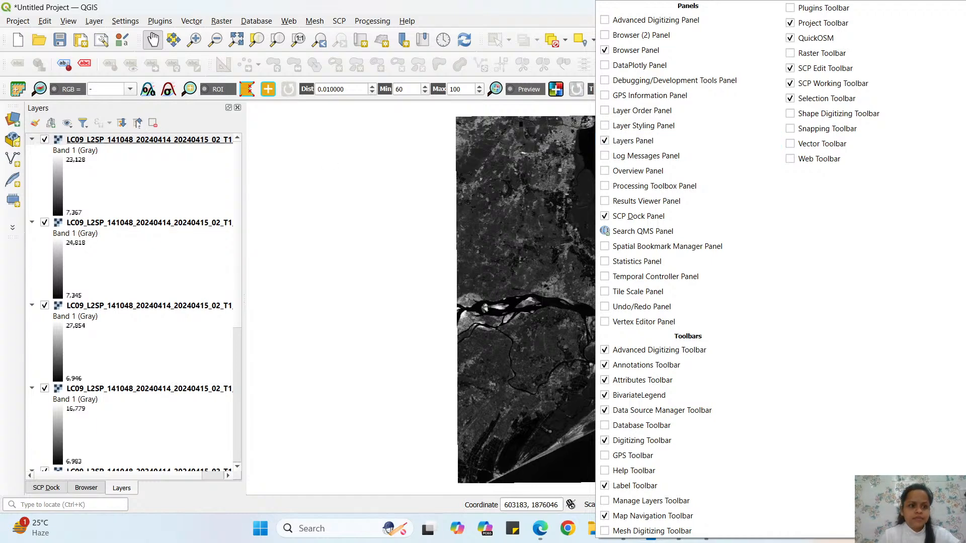
{"action": "left_click", "coordinate": [137, 123]}
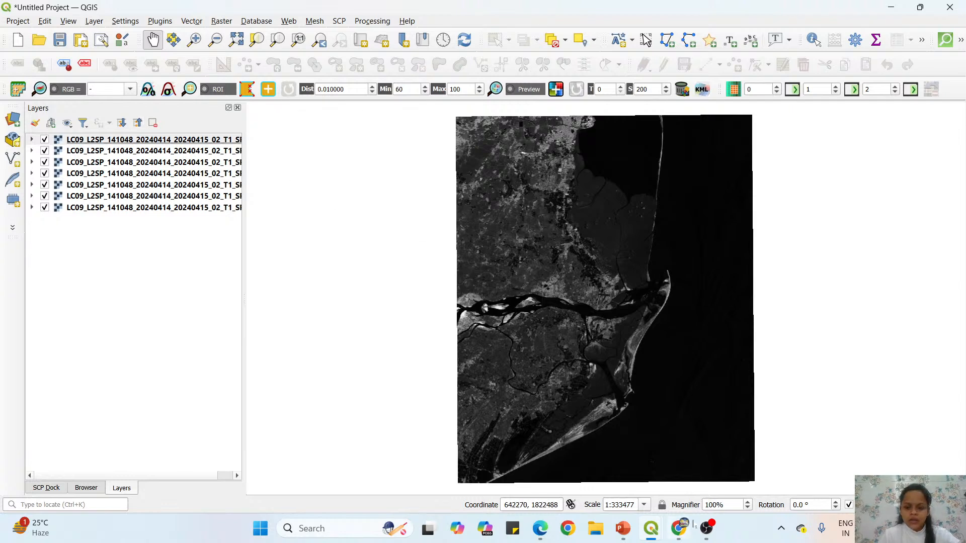
Switch to OBS, hide the Video Capture Device source, and return to the QGIS project window.
{"action": "mouse_move", "coordinate": [708, 529]}
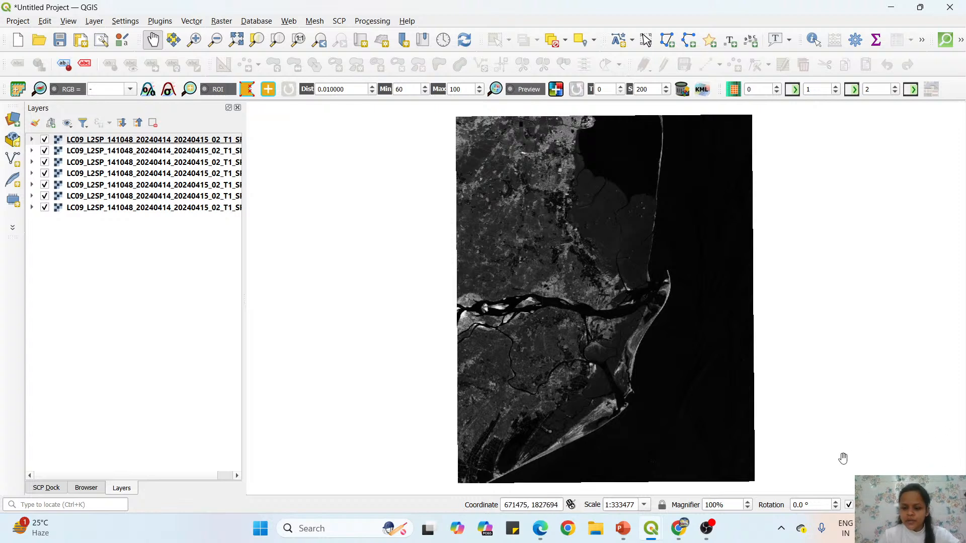
{"action": "left_click", "coordinate": [707, 529]}
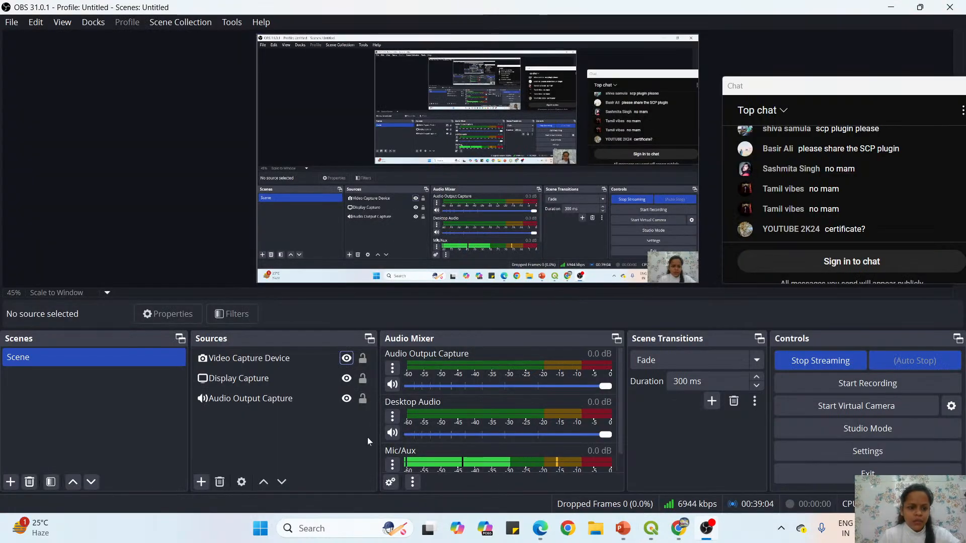
{"action": "left_click", "coordinate": [336, 358]}
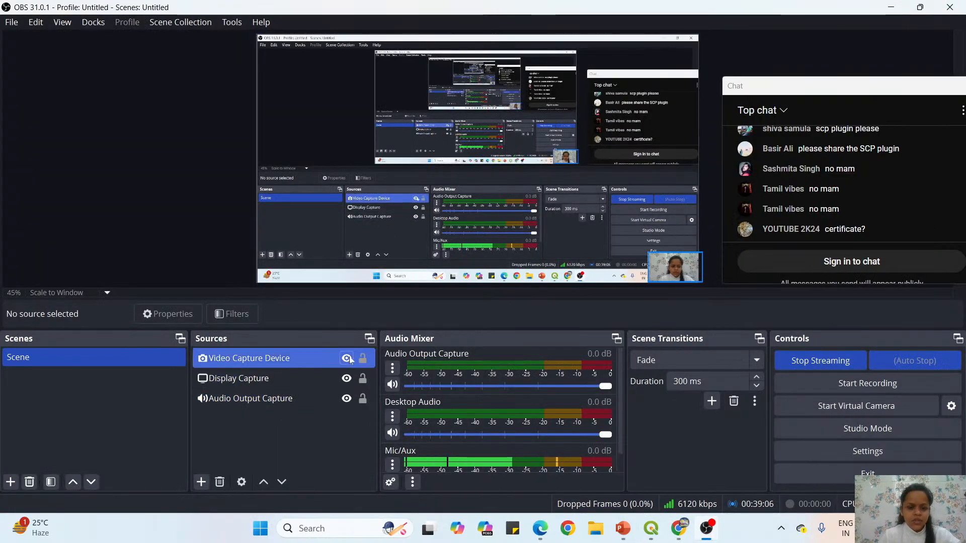
{"action": "left_click", "coordinate": [347, 359]}
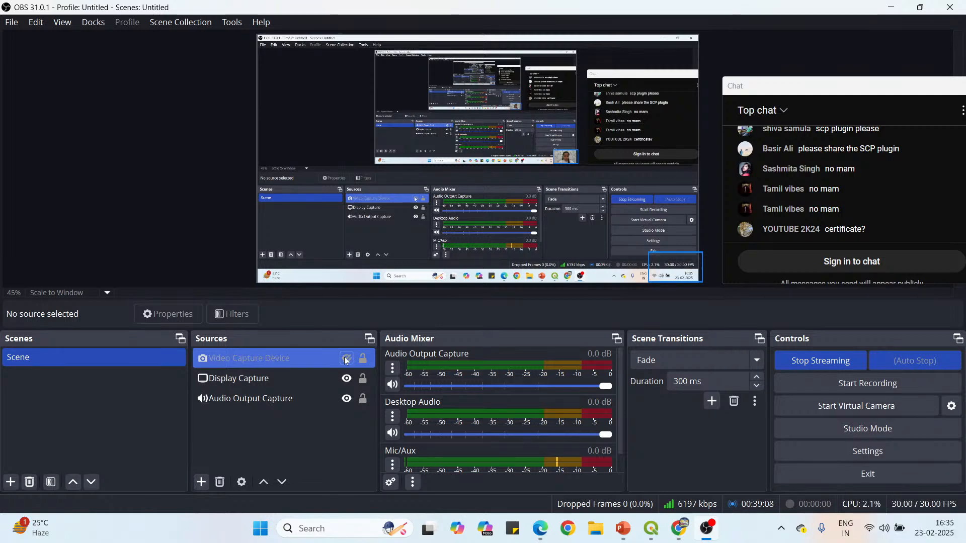
{"action": "mouse_move", "coordinate": [652, 528]}
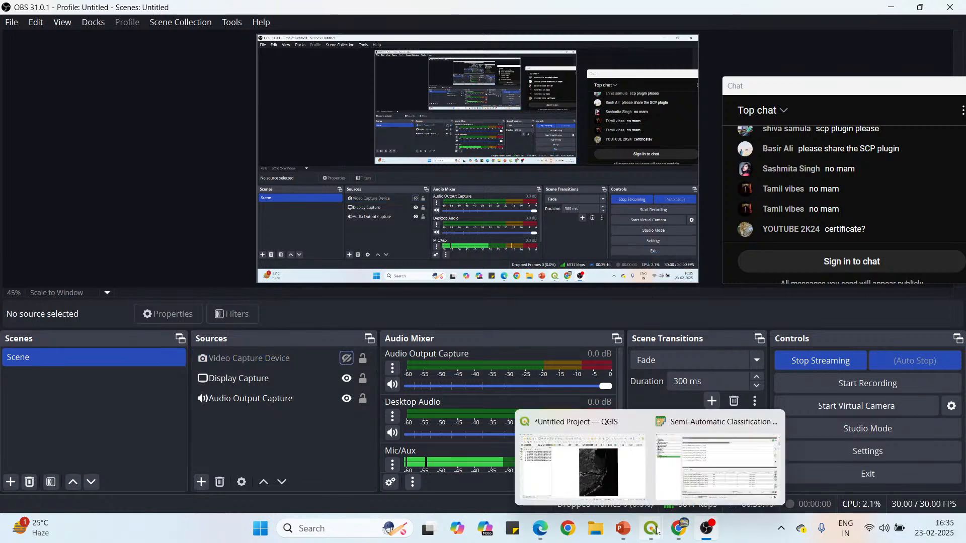
{"action": "left_click", "coordinate": [582, 466]}
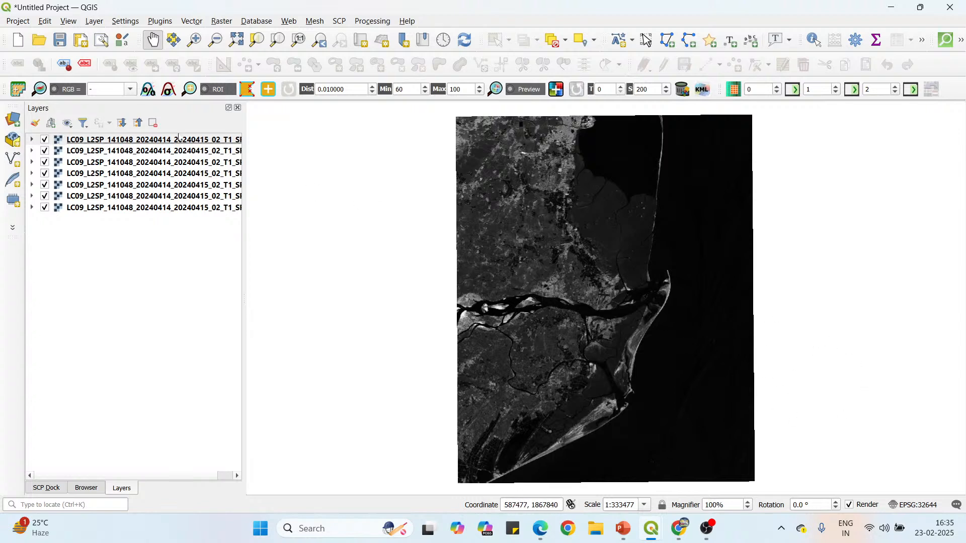
Widen the Layers panel to fit the full layer names and go through the band layers from B6 down to B1.
{"action": "left_click_drag", "start_coordinate": [245, 118], "coordinate": [298, 119]}
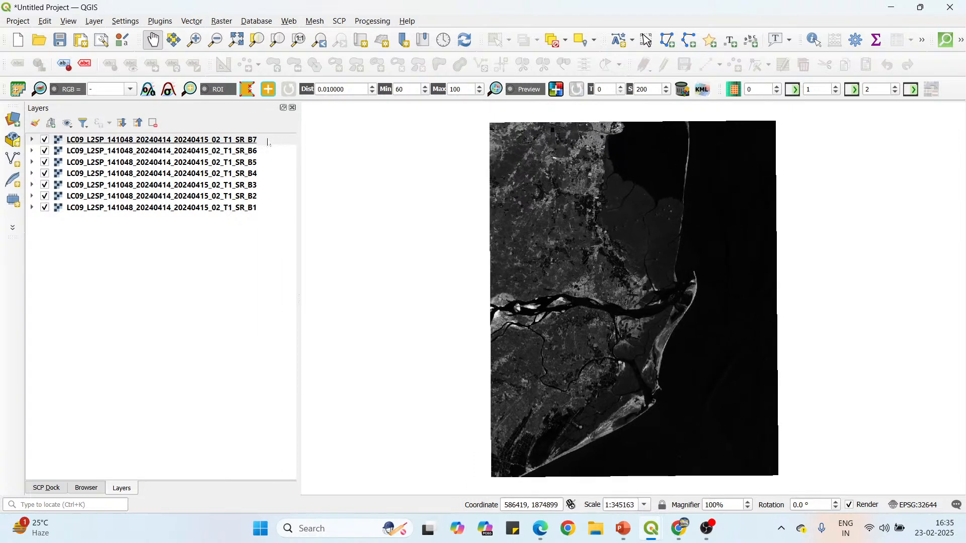
{"action": "left_click", "coordinate": [259, 151]}
{"action": "left_click", "coordinate": [259, 162]}
{"action": "left_click", "coordinate": [259, 173]}
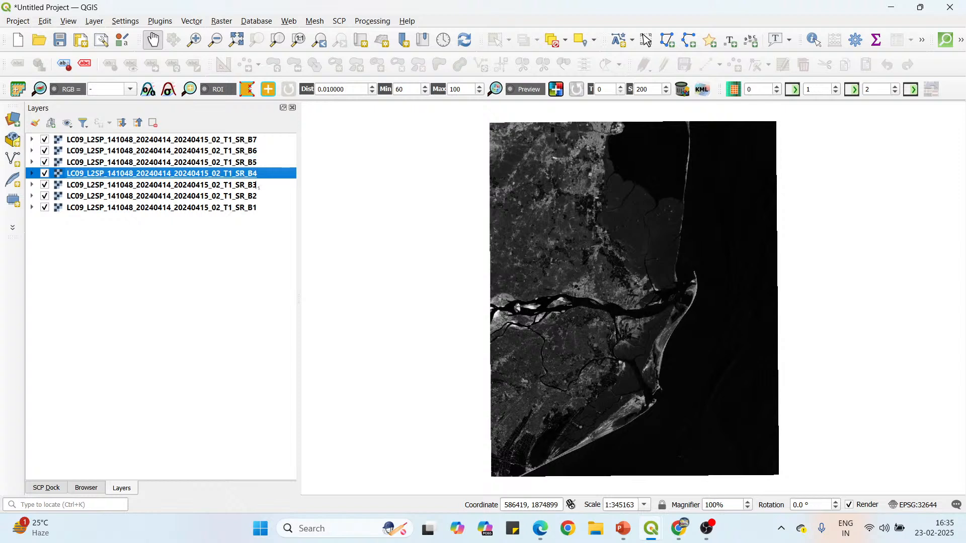
{"action": "left_click", "coordinate": [259, 185]}
{"action": "left_click", "coordinate": [256, 197]}
{"action": "left_click", "coordinate": [254, 209]}
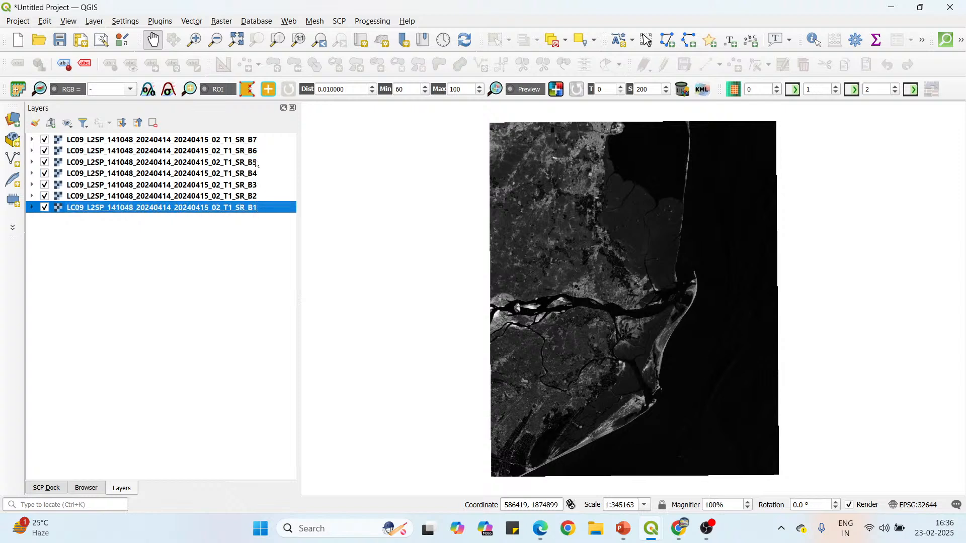
Switch to Landsat Spectral Bands.pdf in Edge and examine the Landsat-8/9 OLI band list, highlighting Band 7, Band 5 and Band 5's wavelength range.
{"action": "left_click", "coordinate": [542, 532]}
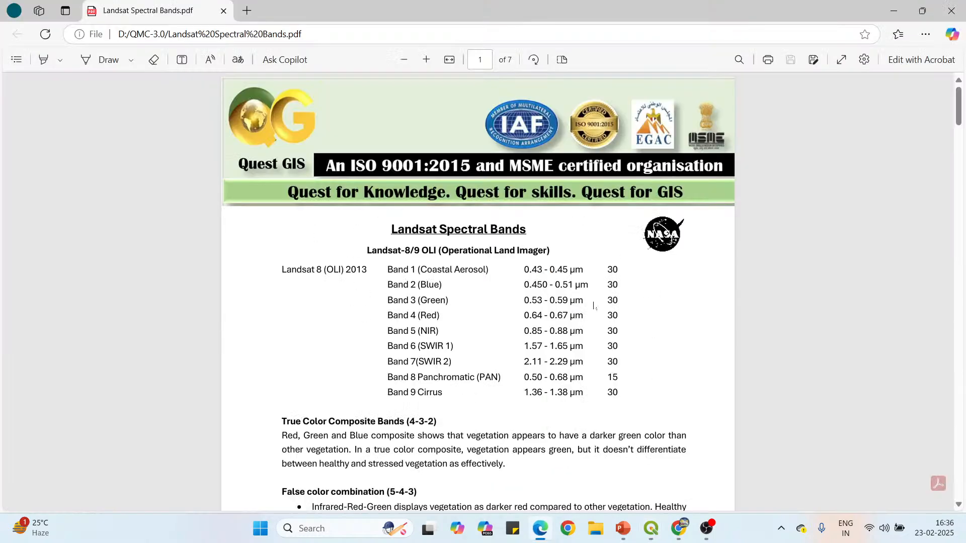
{"action": "scroll", "coordinate": [508, 336], "scroll_direction": "down", "scroll_amount": 1}
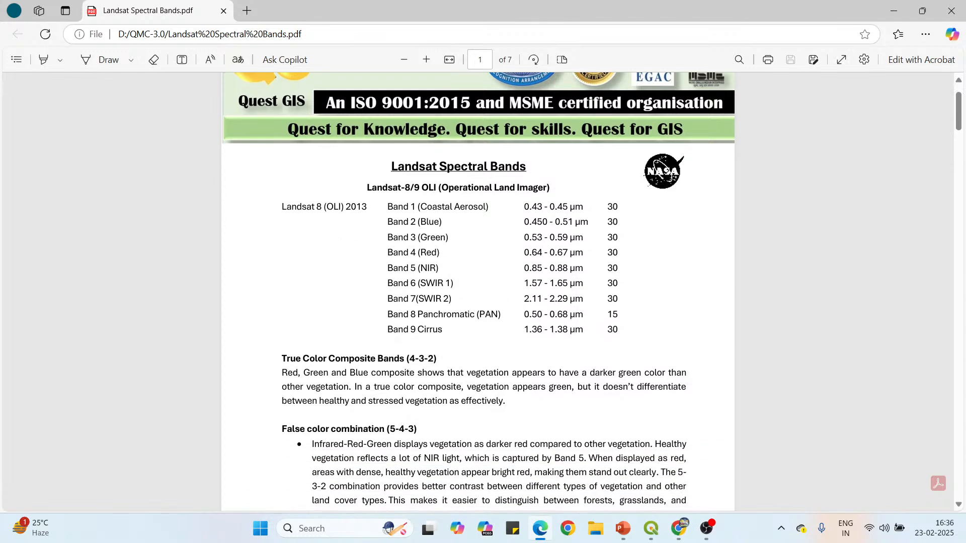
{"action": "scroll", "coordinate": [478, 292], "scroll_direction": "down", "scroll_amount": 1}
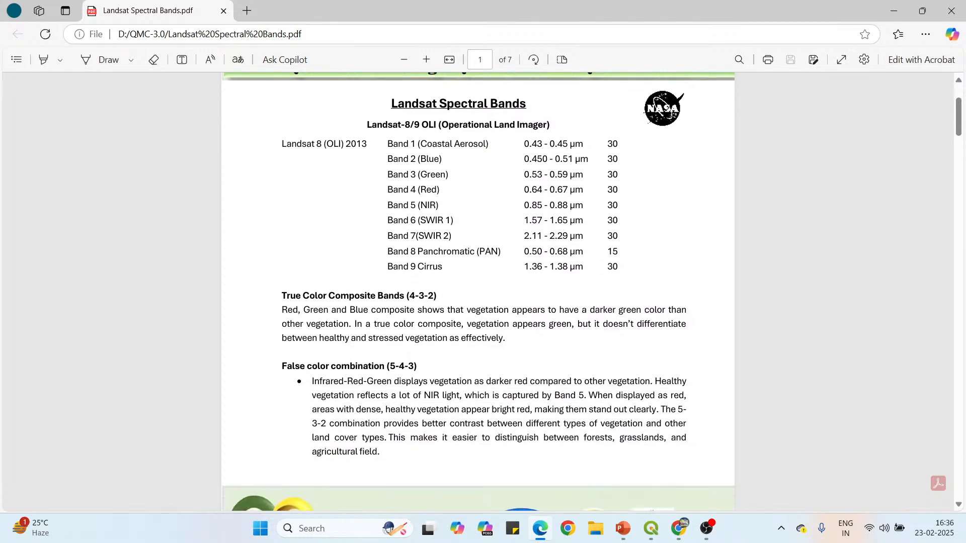
{"action": "left_click_drag", "start_coordinate": [388, 236], "coordinate": [454, 240]}
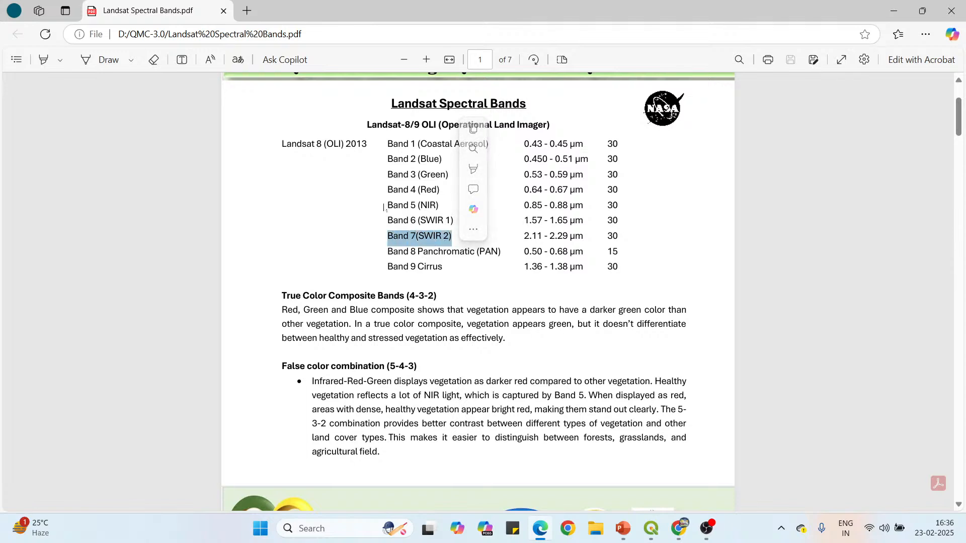
{"action": "left_click_drag", "start_coordinate": [387, 205], "coordinate": [444, 211]}
{"action": "left_click", "coordinate": [592, 212]}
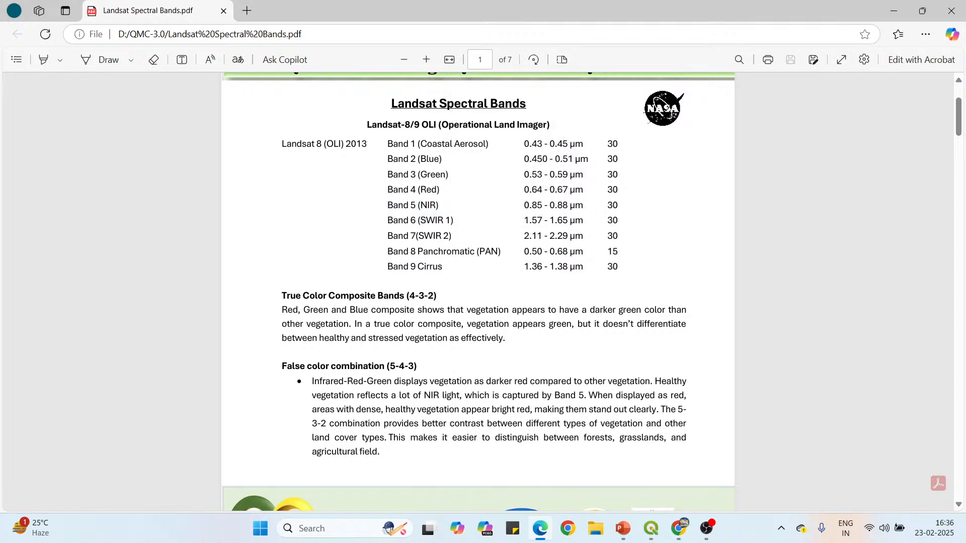
{"action": "left_click_drag", "start_coordinate": [585, 207], "coordinate": [523, 206]}
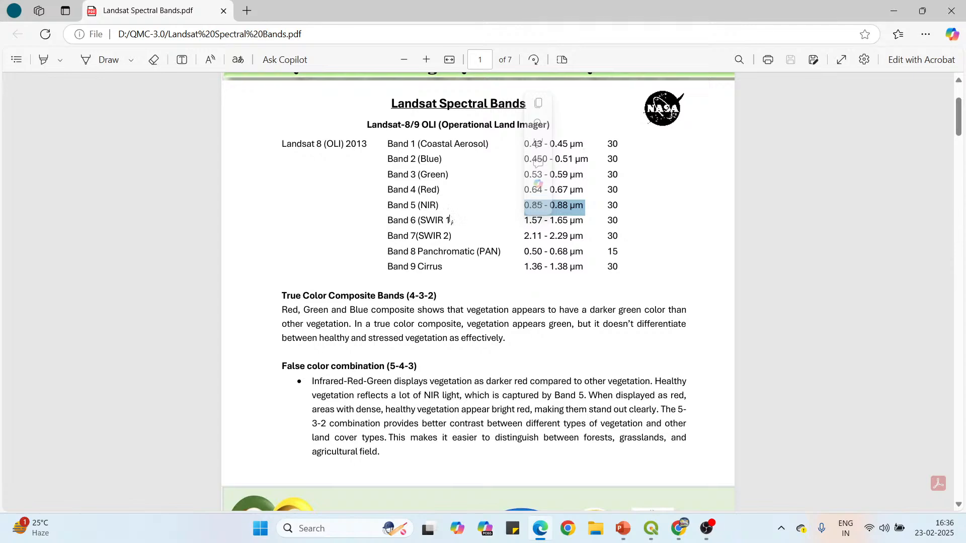
Switch to OBS and check the live stream's chat.
{"action": "left_click", "coordinate": [707, 531]}
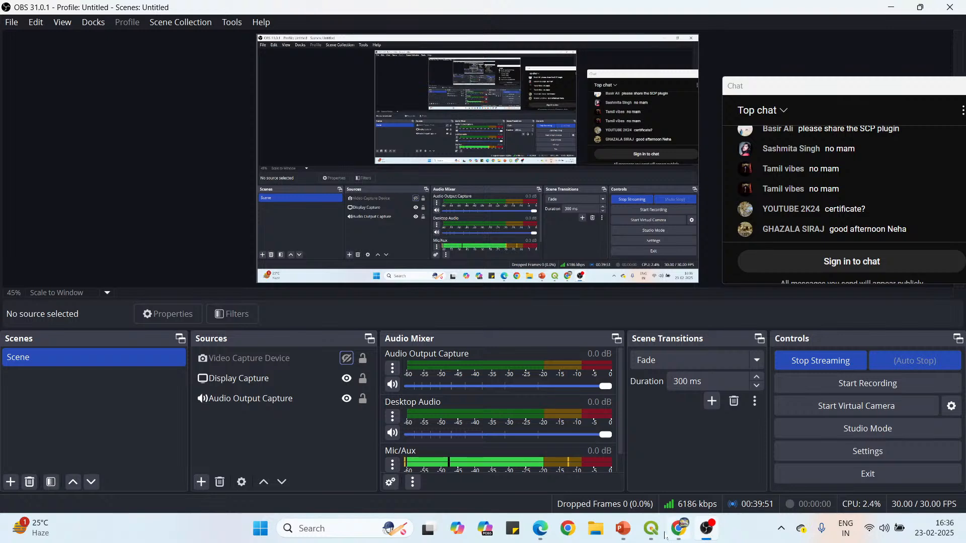
Switch to the QGIS project and hide the band layers one by one from B7 down to B2, leaving only B1 shown.
{"action": "mouse_move", "coordinate": [651, 529]}
{"action": "left_click", "coordinate": [627, 486]}
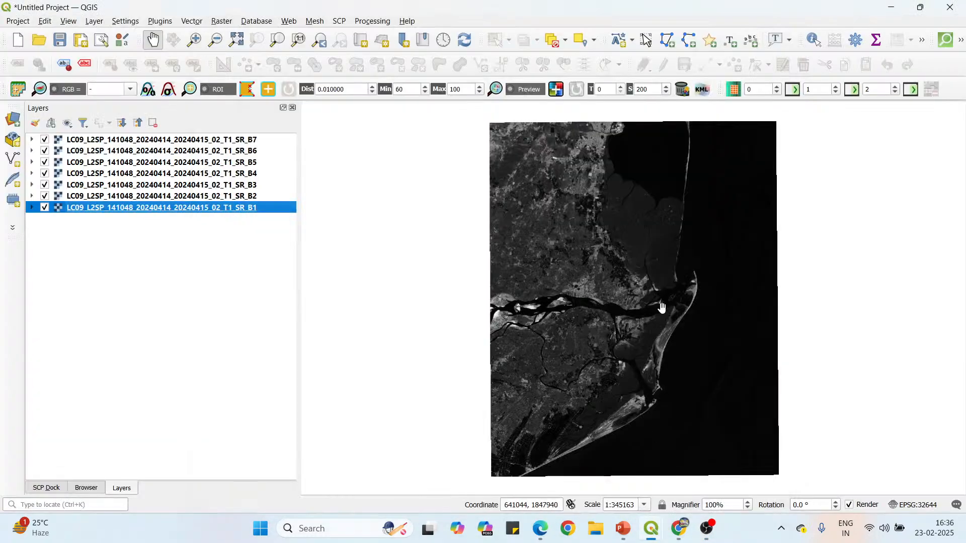
{"action": "left_click_drag", "start_coordinate": [675, 255], "coordinate": [634, 253]}
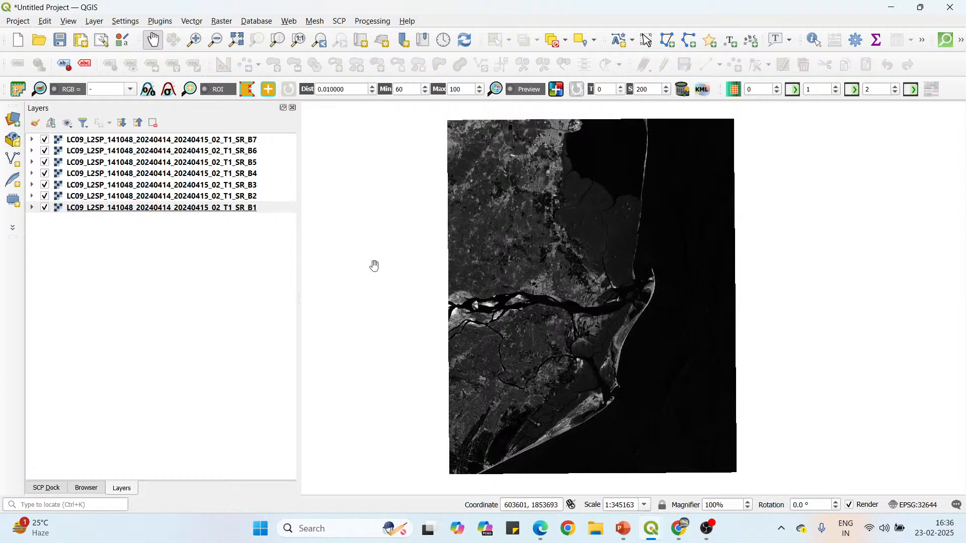
{"action": "left_click", "coordinate": [45, 140]}
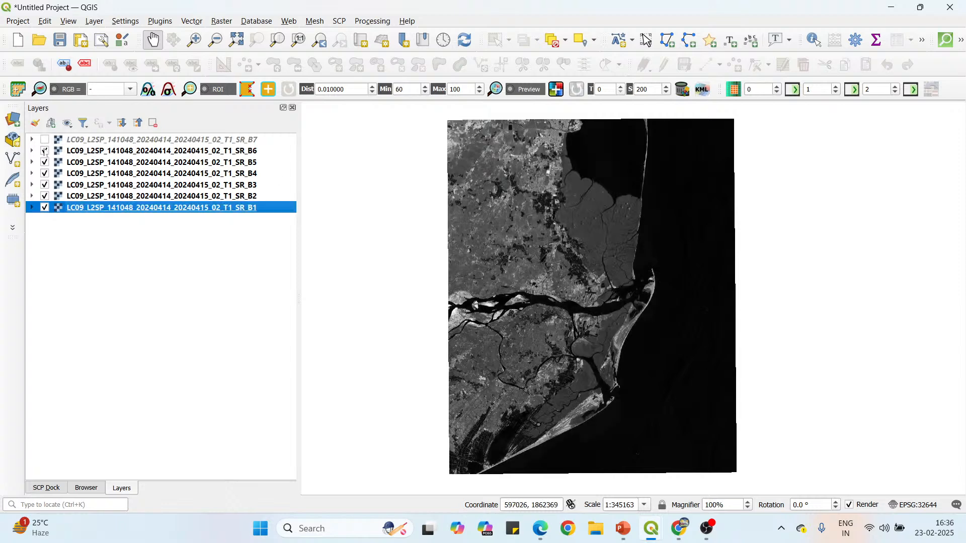
{"action": "left_click", "coordinate": [44, 151]}
{"action": "left_click", "coordinate": [44, 162]}
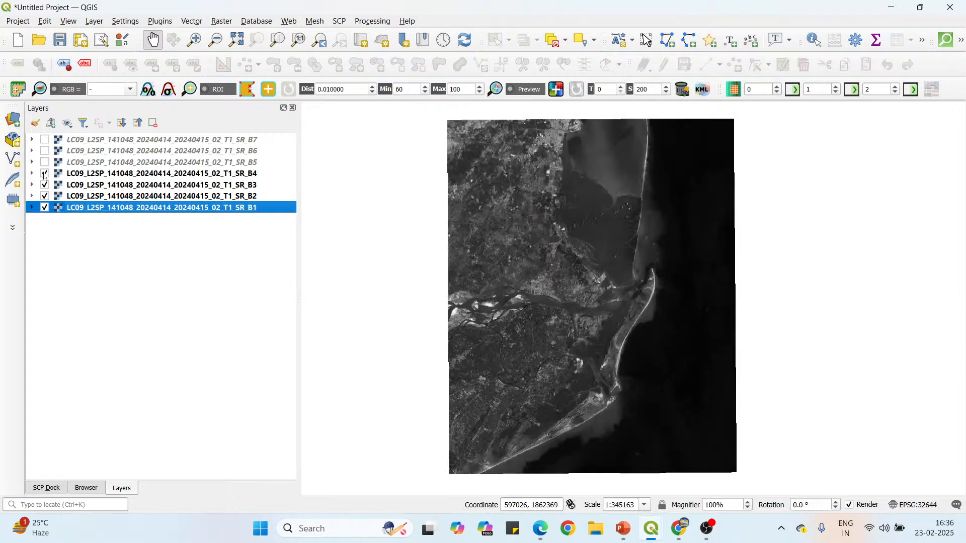
{"action": "left_click", "coordinate": [45, 174]}
{"action": "left_click", "coordinate": [45, 185]}
{"action": "left_click", "coordinate": [44, 197]}
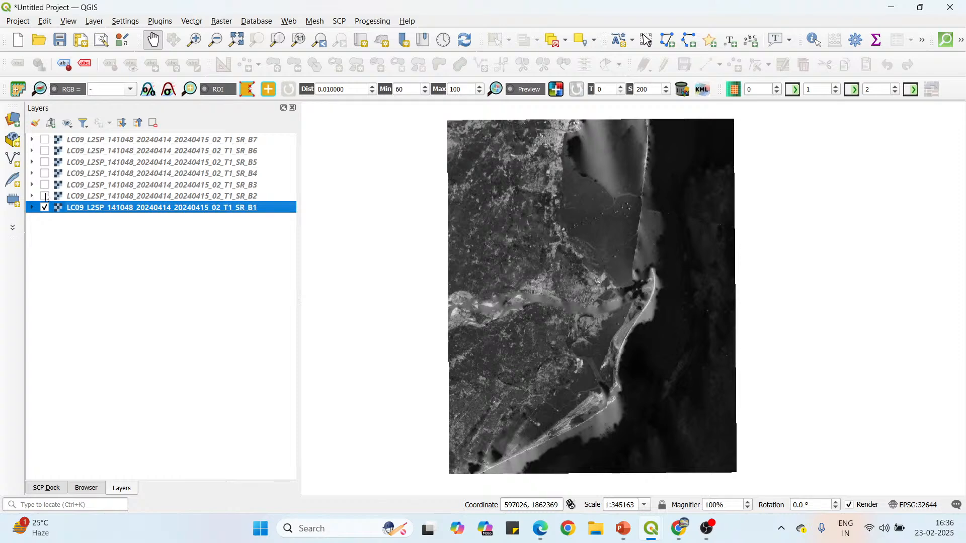
Show the hidden band layers again one by one from B2 up to B7 to compare how each band looks.
{"action": "left_click", "coordinate": [45, 196]}
{"action": "left_click", "coordinate": [45, 185]}
{"action": "left_click", "coordinate": [44, 174]}
{"action": "left_click", "coordinate": [45, 162]}
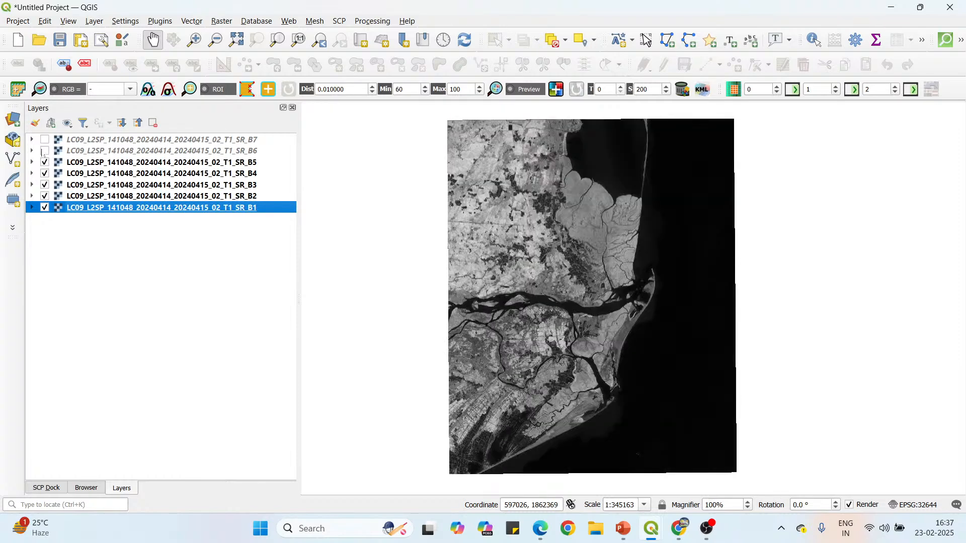
{"action": "left_click", "coordinate": [44, 151]}
{"action": "left_click", "coordinate": [45, 140]}
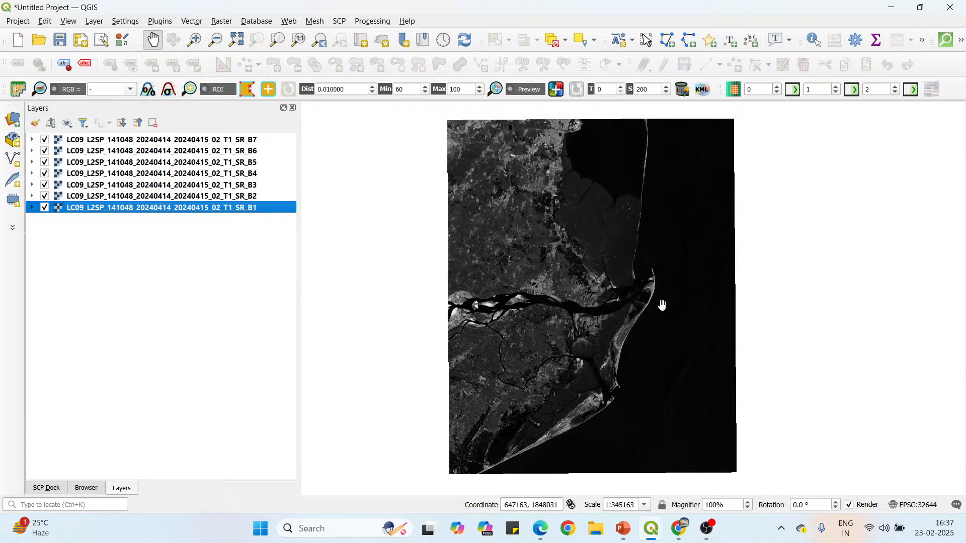
{"action": "mouse_move", "coordinate": [662, 302]}
{"action": "left_mouse_down"}
{"action": "mouse_move", "coordinate": [647, 306]}
{"action": "mouse_move", "coordinate": [654, 299]}
{"action": "left_mouse_up"}
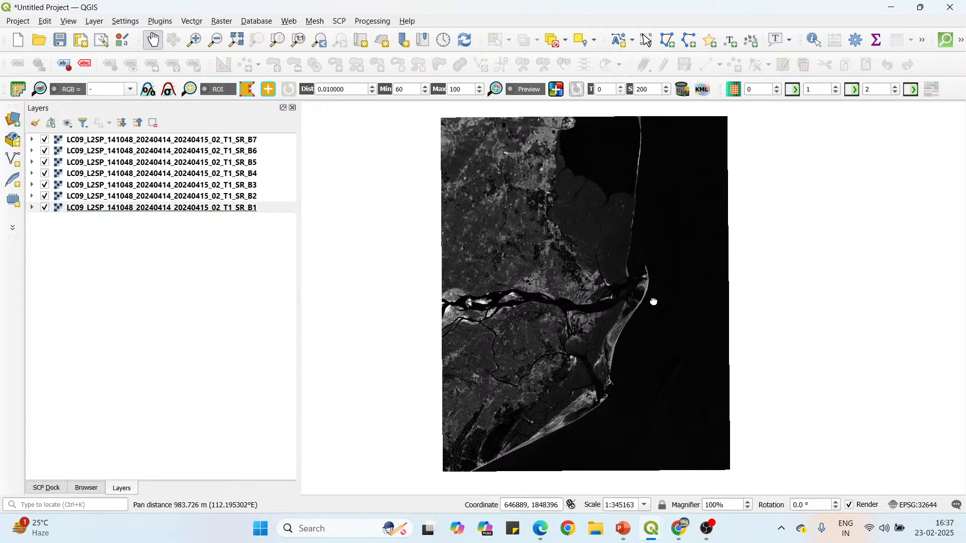
Switch to the QMC (3.0).pptx slide show in PowerPoint, review slide 14 on Technological Action, and advance to slide 16 on GIS Technology and Coastal Management.
{"action": "mouse_move", "coordinate": [624, 528]}
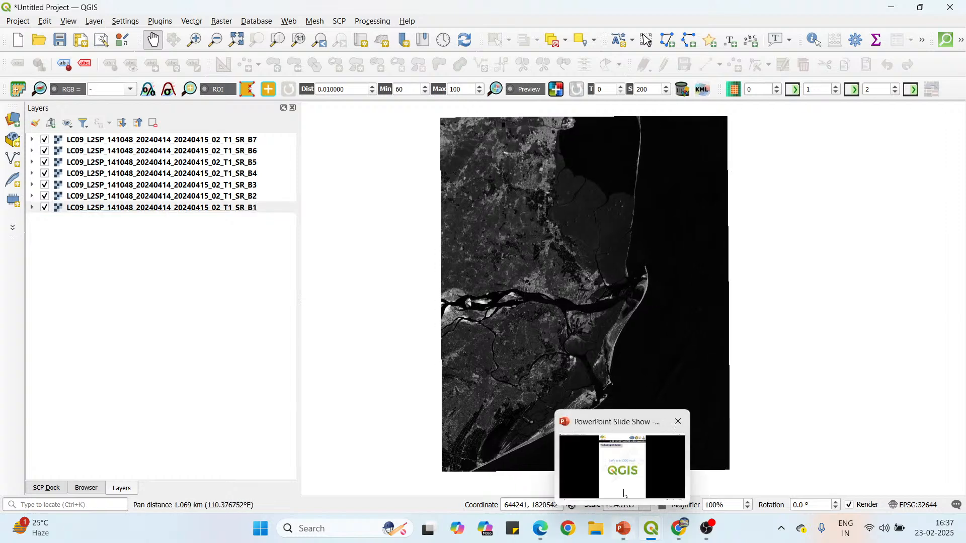
{"action": "left_click", "coordinate": [622, 455]}
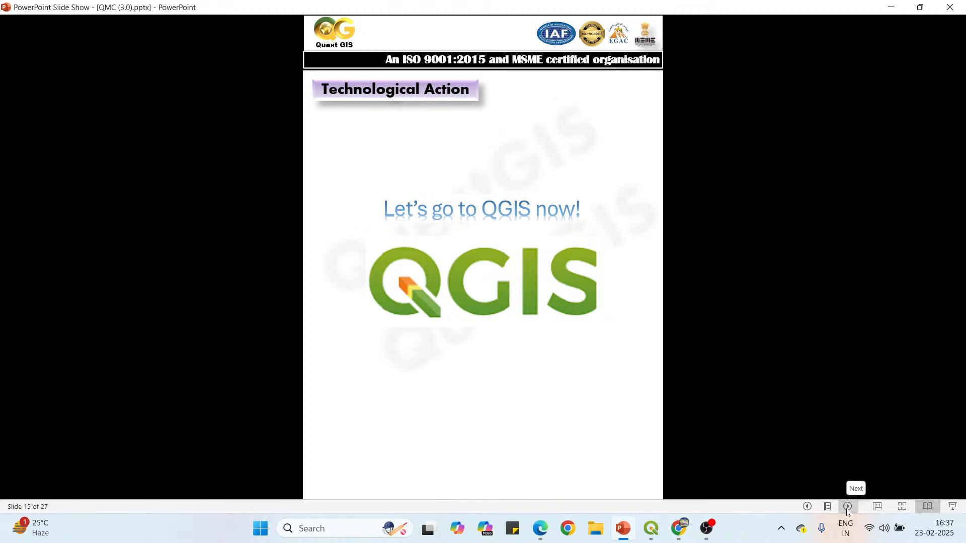
{"action": "left_click", "coordinate": [807, 506]}
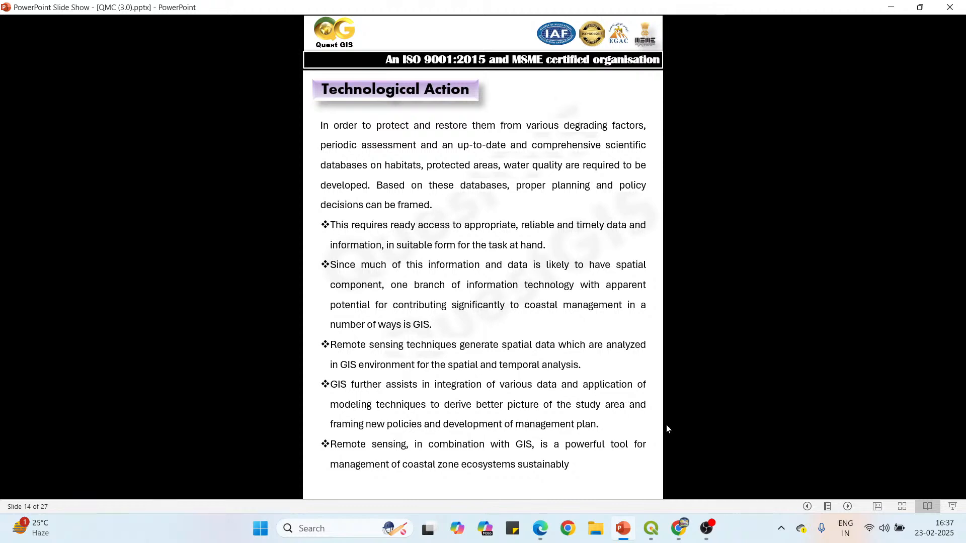
{"action": "left_click", "coordinate": [847, 506]}
{"action": "left_click", "coordinate": [848, 506]}
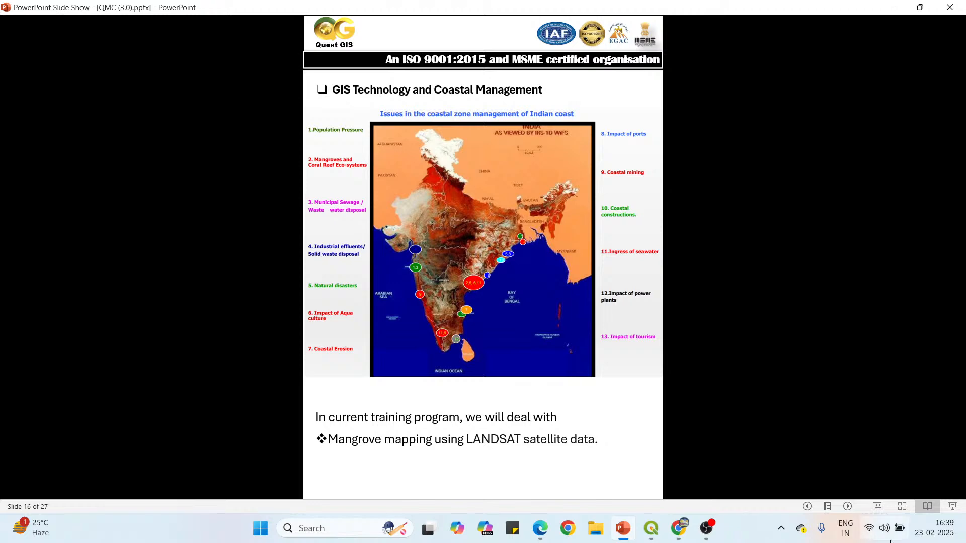
Present the Kakinada bay mangrove case study, Why Mangroves Matter and Methodology slides, and advance to the Image classification slide.
{"action": "left_click", "coordinate": [848, 507]}
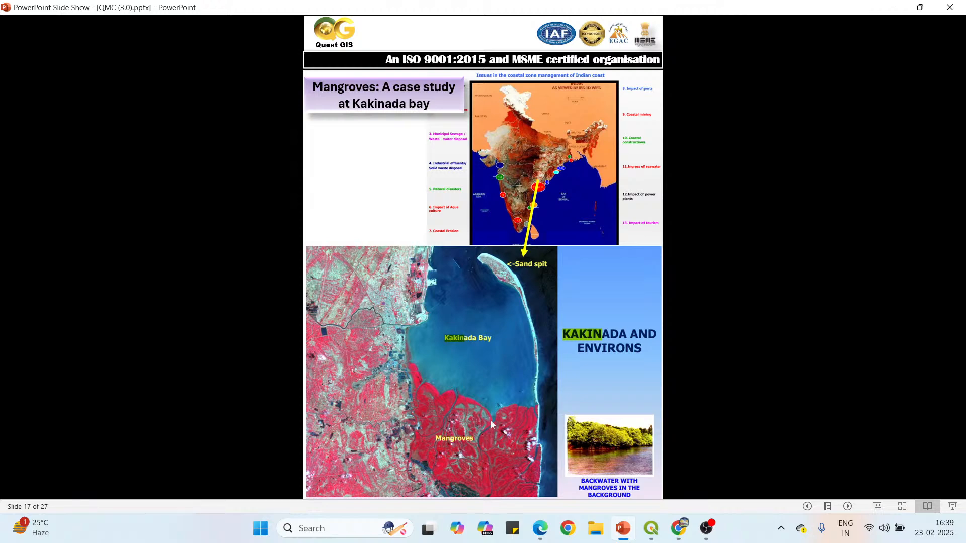
{"action": "left_click", "coordinate": [849, 507]}
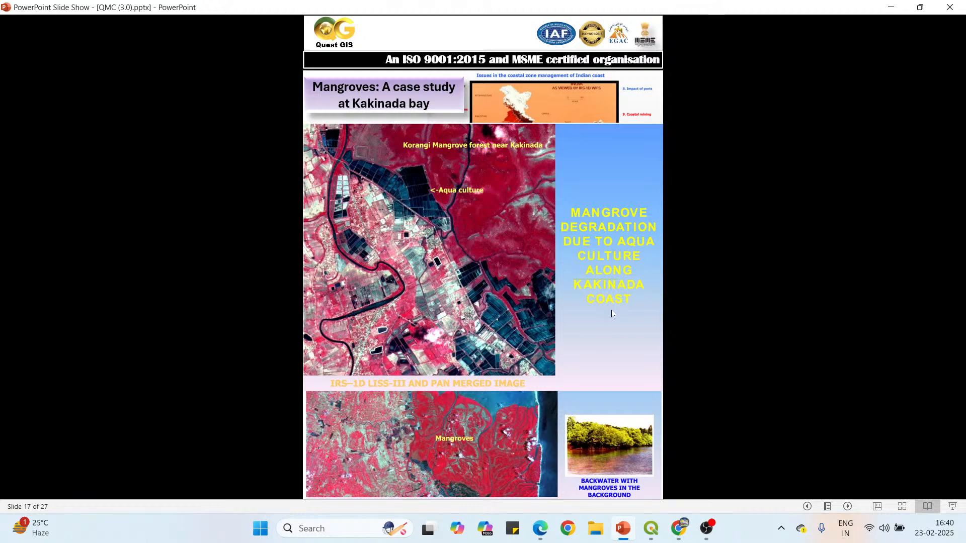
{"action": "left_click", "coordinate": [848, 507]}
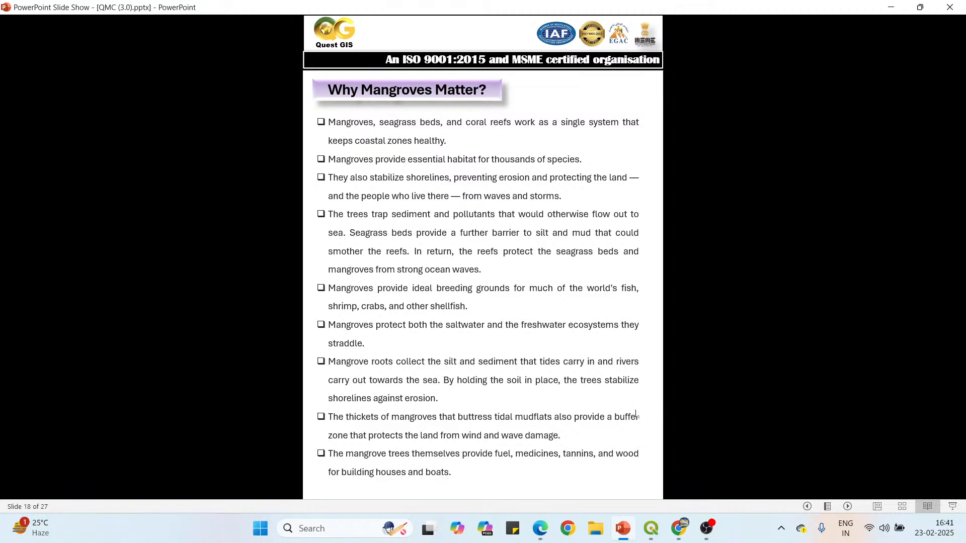
{"action": "left_click", "coordinate": [848, 506]}
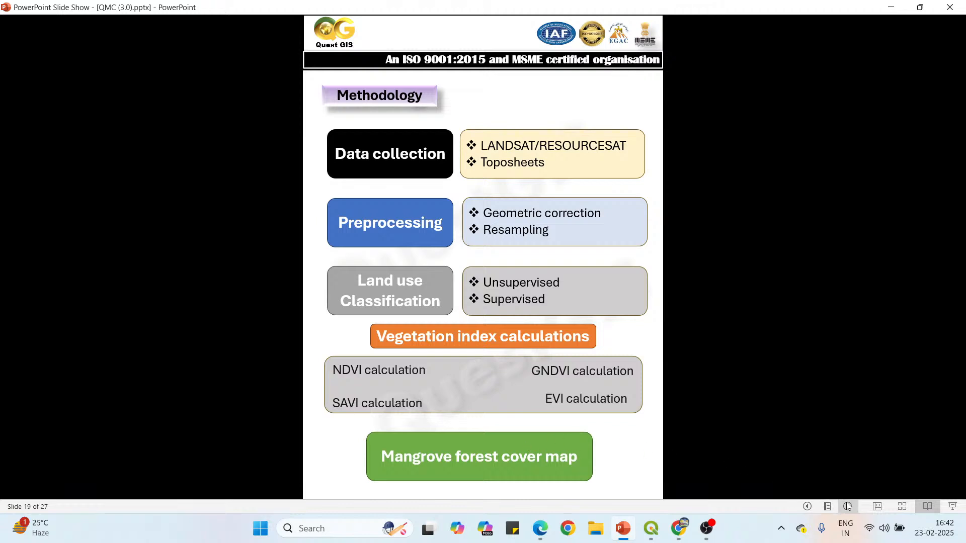
{"action": "left_click", "coordinate": [847, 506]}
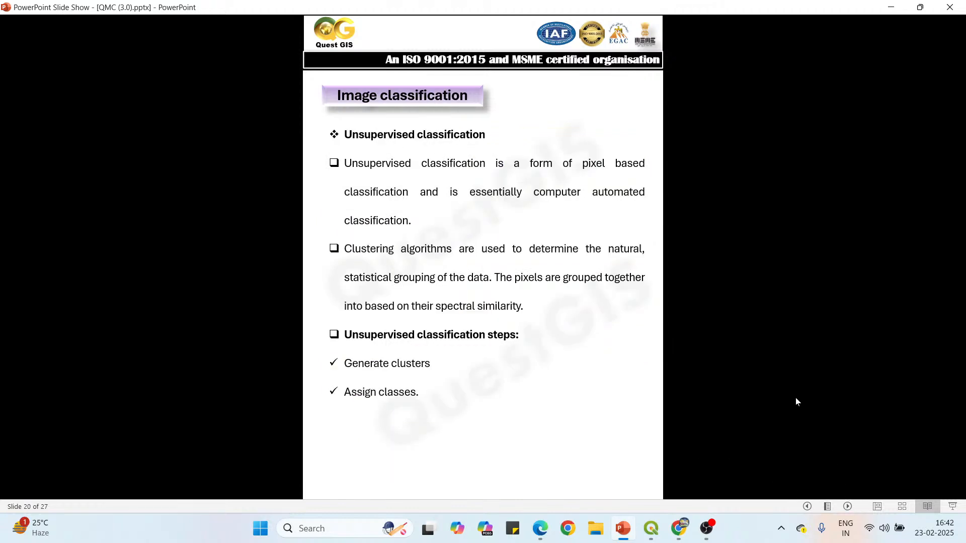
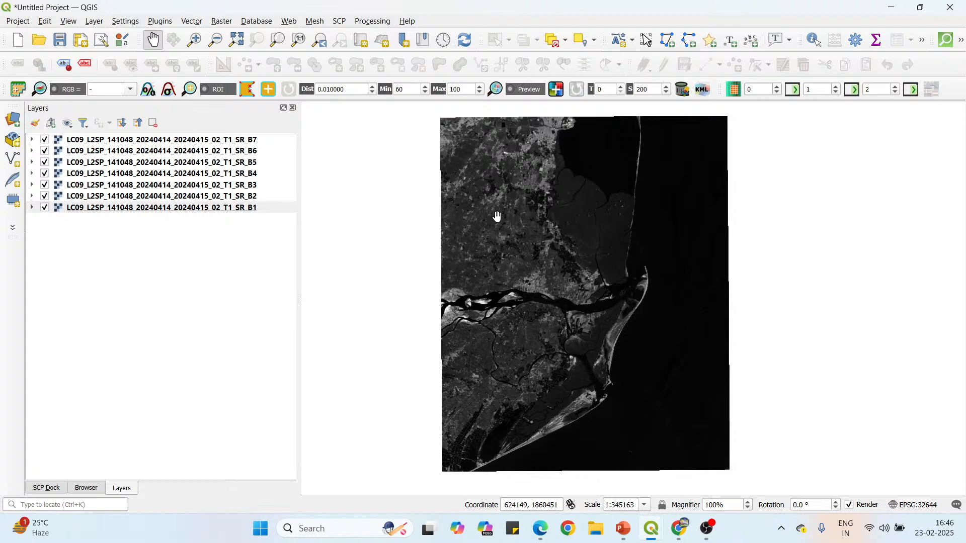
Switch to Landsat Spectral Bands.pdf in Edge and highlight the True Color Composite Bands heading and its 4-3-2 combination.
{"action": "left_click", "coordinate": [541, 529]}
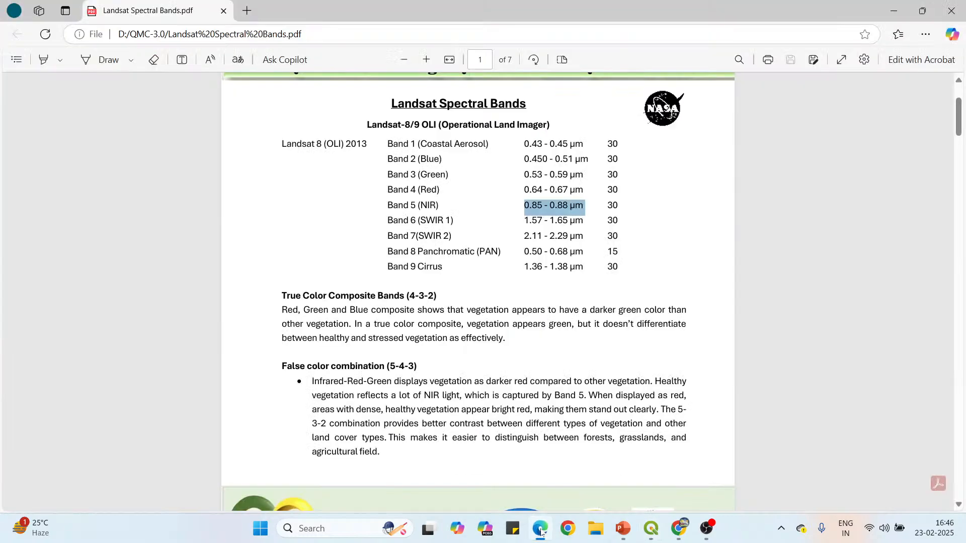
{"action": "scroll", "coordinate": [478, 291], "scroll_direction": "down", "scroll_amount": 3}
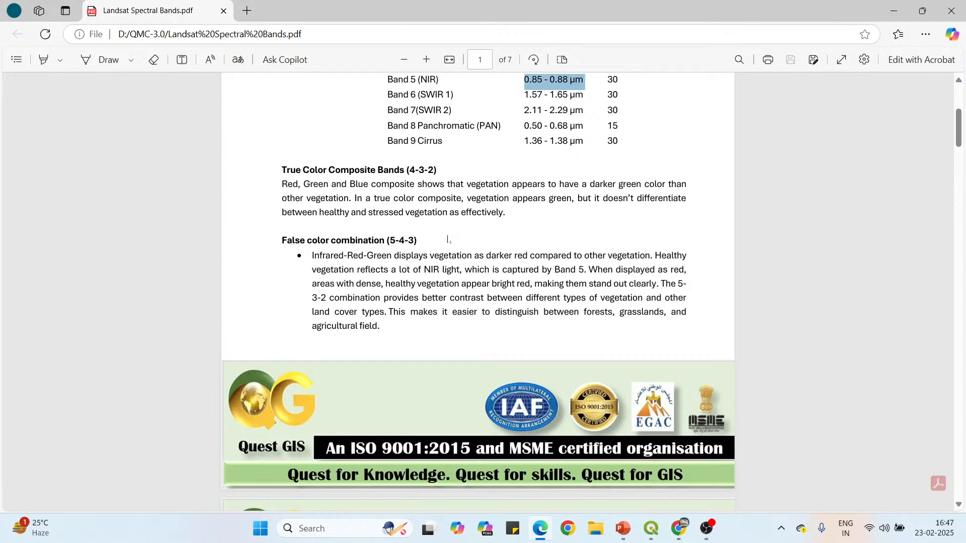
{"action": "left_click_drag", "start_coordinate": [282, 170], "coordinate": [404, 170]}
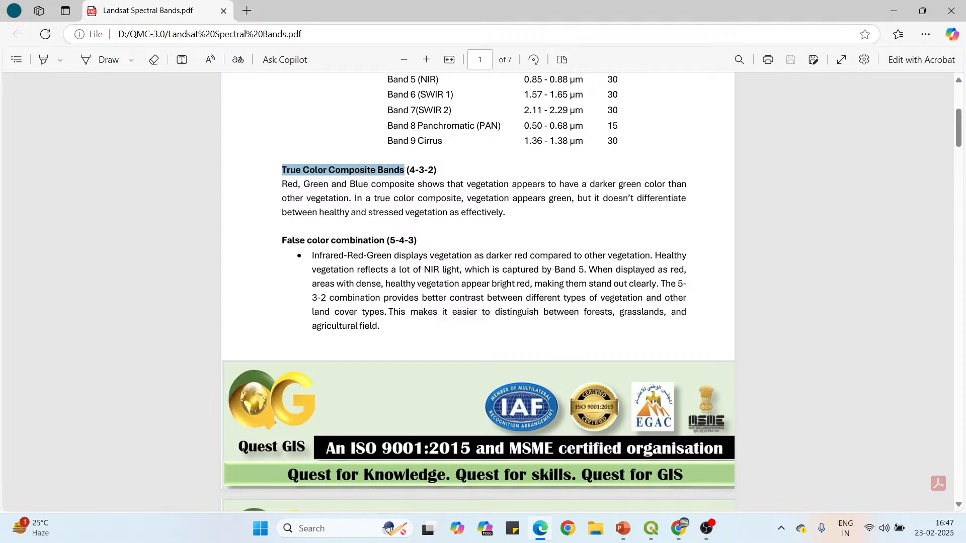
{"action": "left_click", "coordinate": [432, 230]}
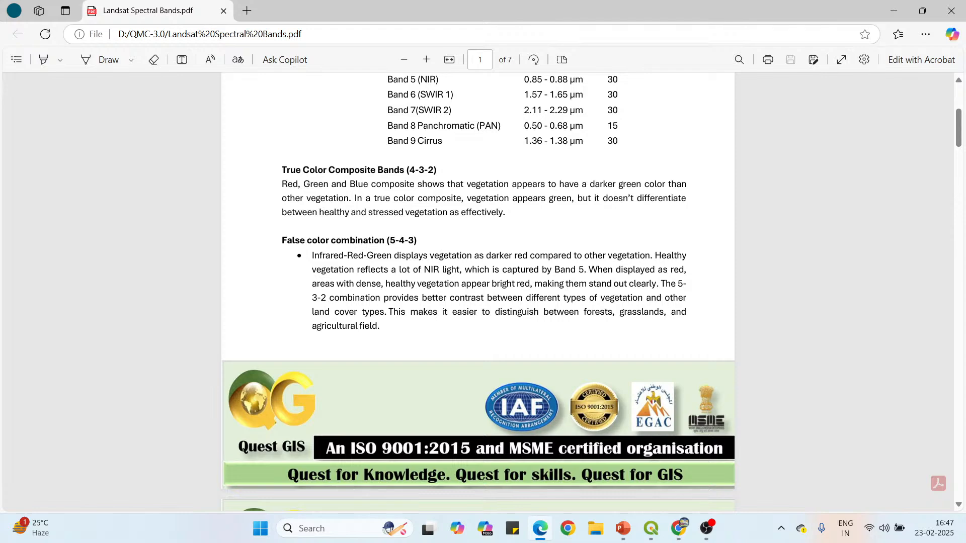
{"action": "left_click_drag", "start_coordinate": [409, 170], "coordinate": [434, 170]}
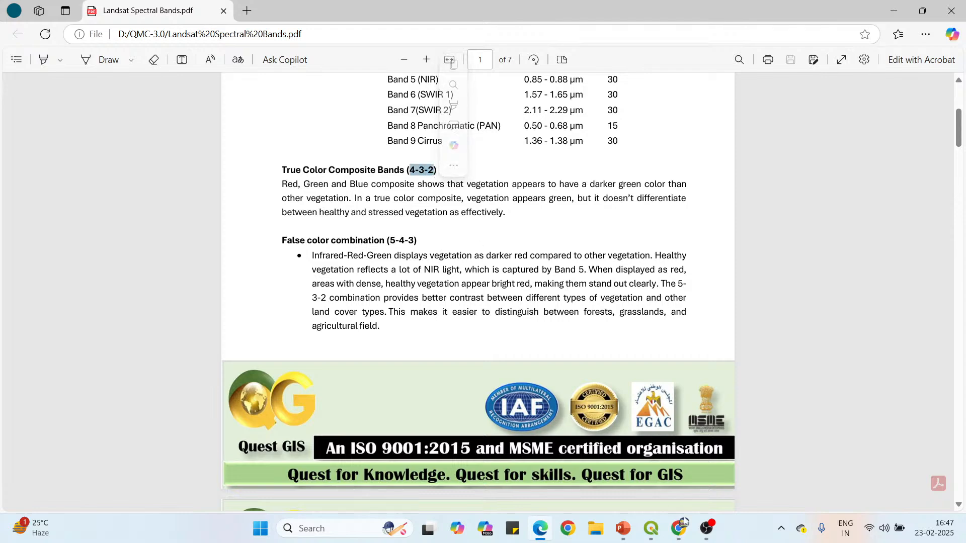
Switch to the QGIS project and point out the band layers B4, B3 and B2 by selecting each one in turn.
{"action": "mouse_move", "coordinate": [651, 529]}
{"action": "left_click", "coordinate": [593, 460]}
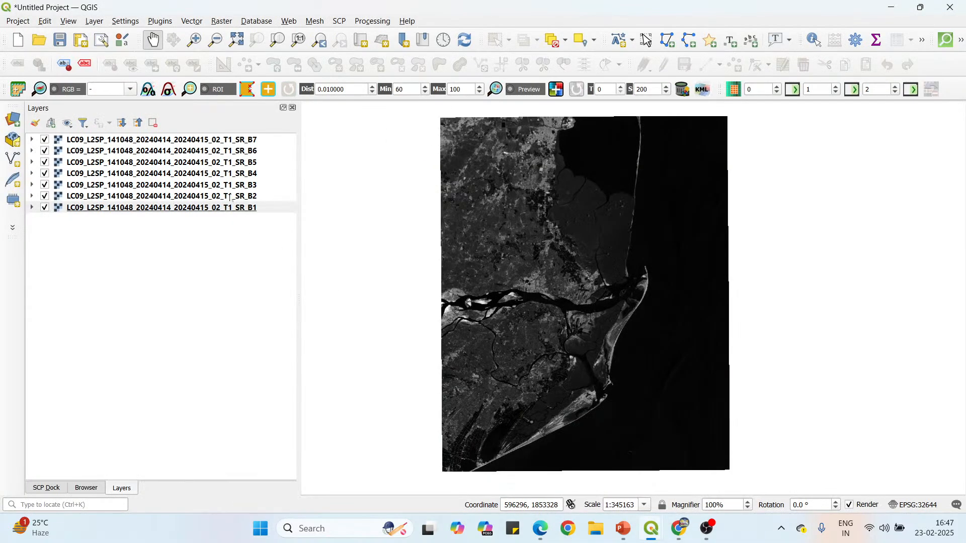
{"action": "left_click", "coordinate": [253, 174]}
{"action": "left_click", "coordinate": [253, 185]}
{"action": "left_click", "coordinate": [253, 196]}
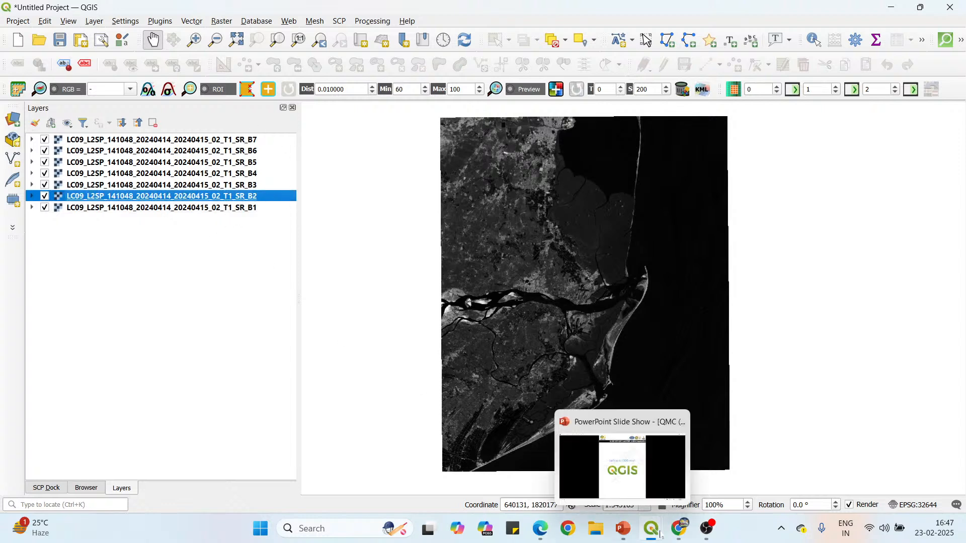
Return to Landsat Spectral Bands.pdf and review the True Color Composite (4-3-2) text, highlighting its band colors and vegetation statements.
{"action": "left_click", "coordinate": [541, 535]}
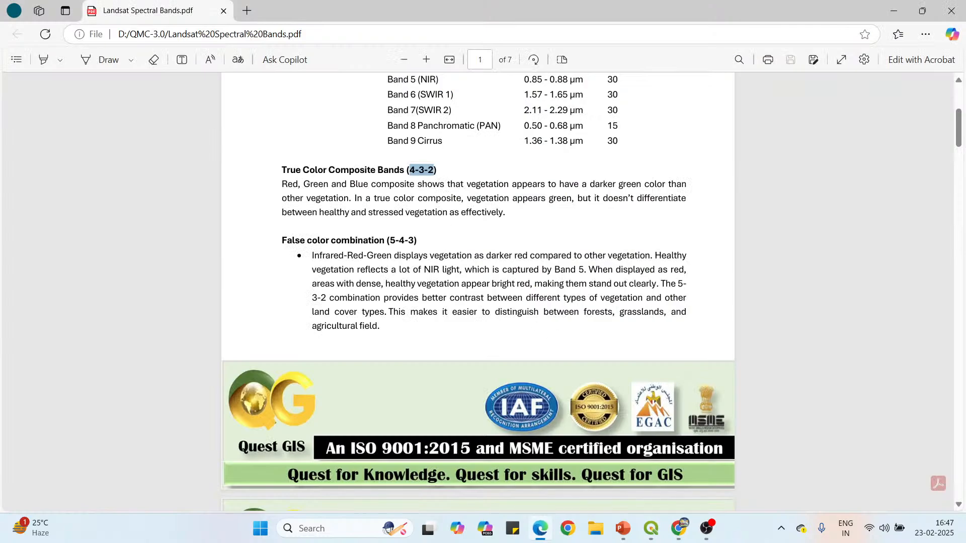
{"action": "left_click_drag", "start_coordinate": [282, 184], "coordinate": [368, 184]}
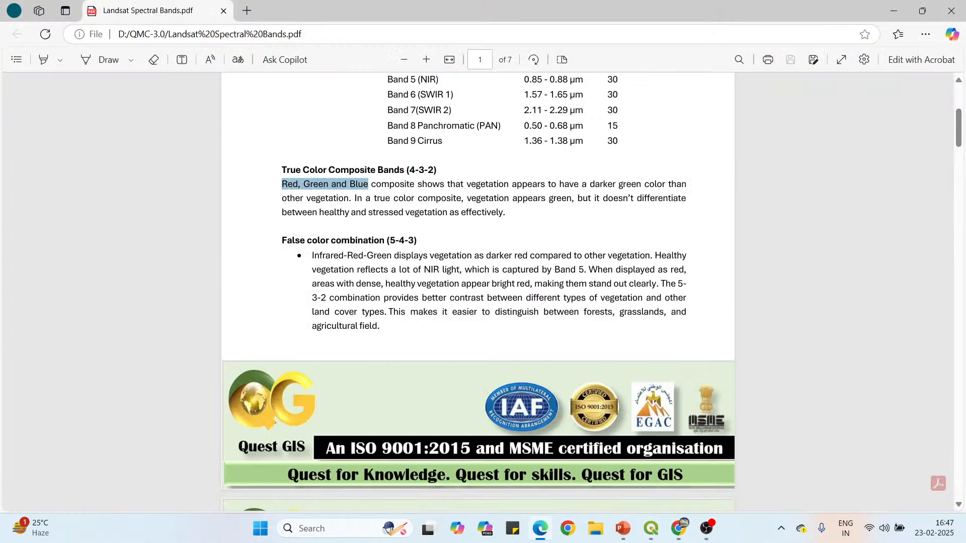
{"action": "scroll", "coordinate": [393, 150], "scroll_direction": "up", "scroll_amount": 3}
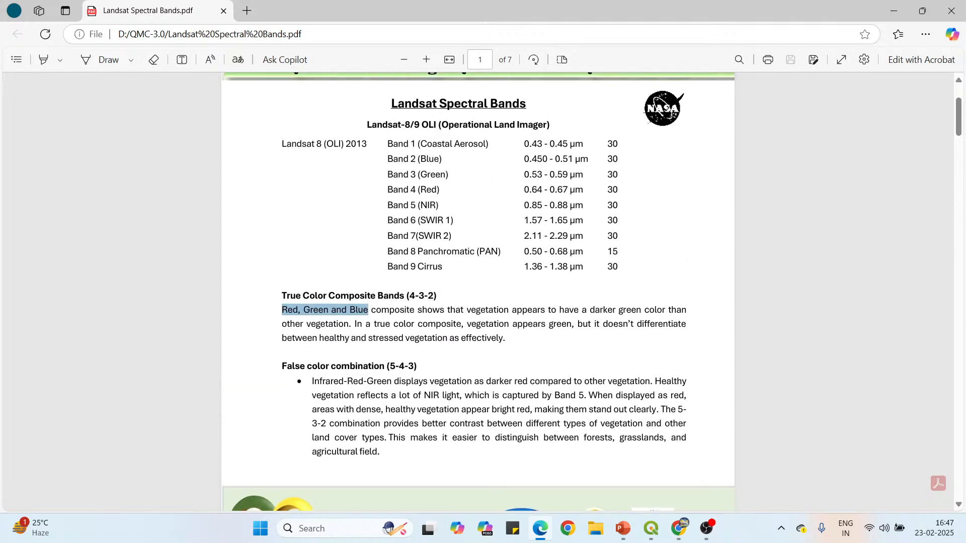
{"action": "left_click_drag", "start_coordinate": [409, 296], "coordinate": [432, 276]}
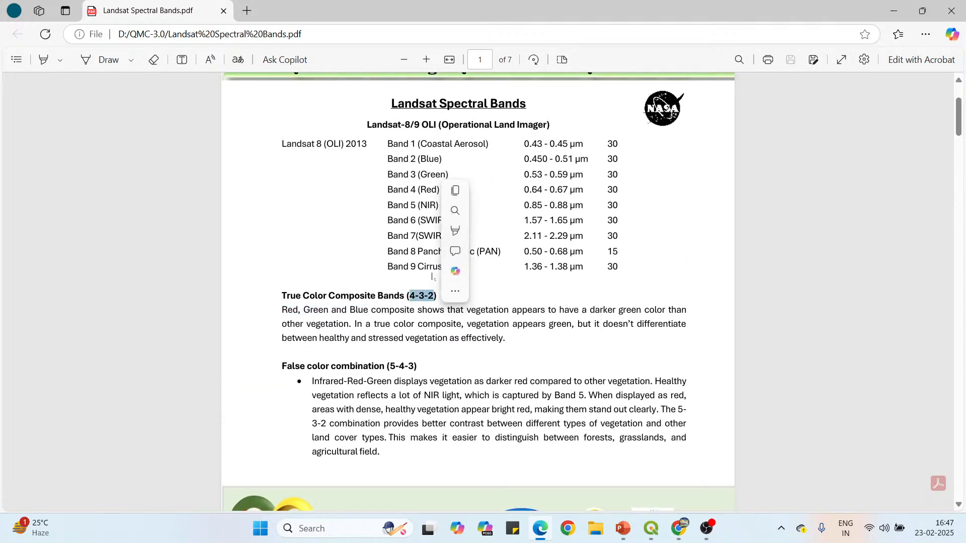
{"action": "left_click_drag", "start_coordinate": [418, 190], "coordinate": [439, 190]}
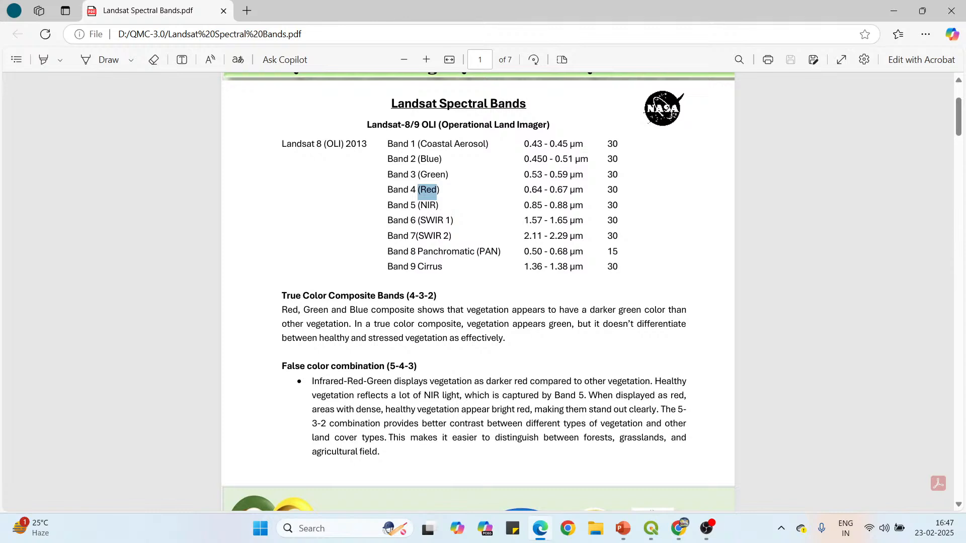
{"action": "left_click_drag", "start_coordinate": [471, 310], "coordinate": [344, 324]}
{"action": "right_click", "coordinate": [344, 324]}
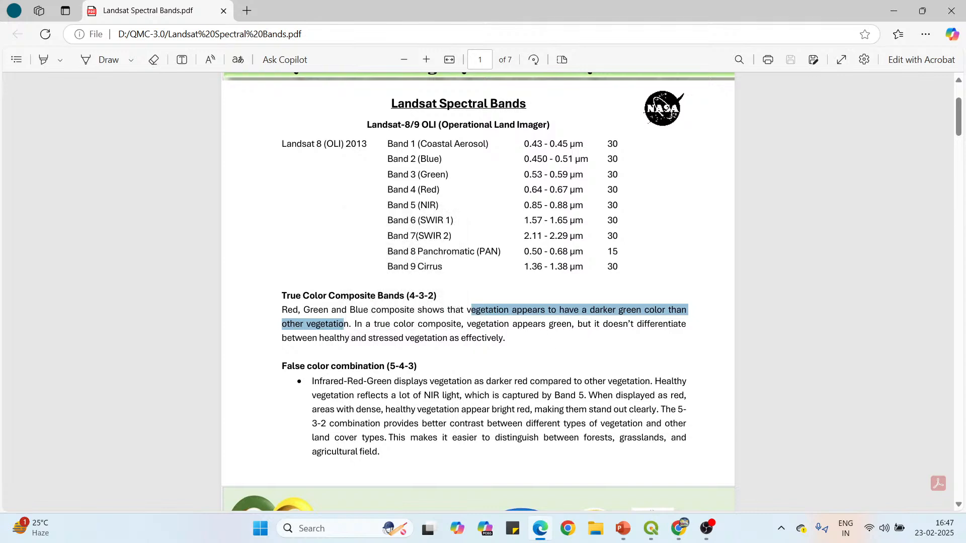
{"action": "left_click_drag", "start_coordinate": [319, 338], "coordinate": [448, 338]}
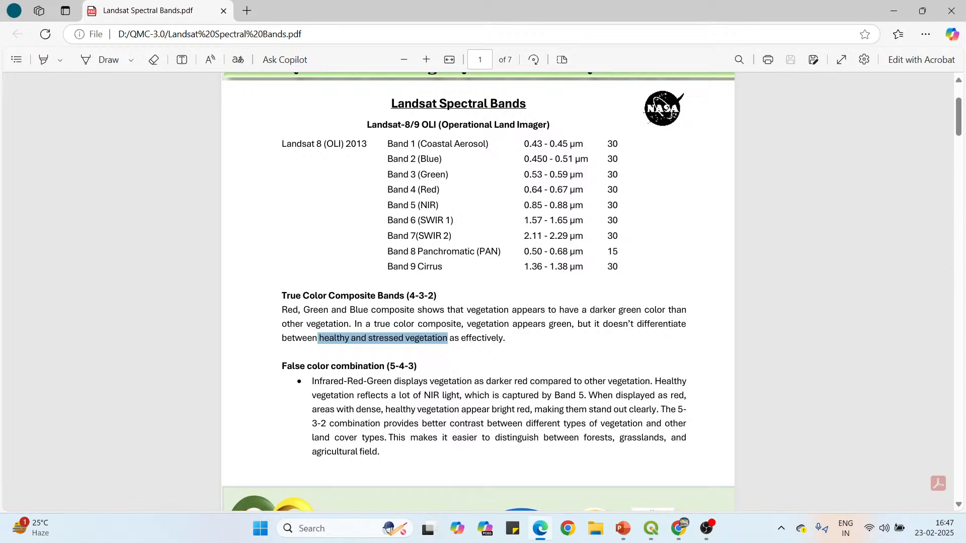
{"action": "left_click", "coordinate": [486, 354]}
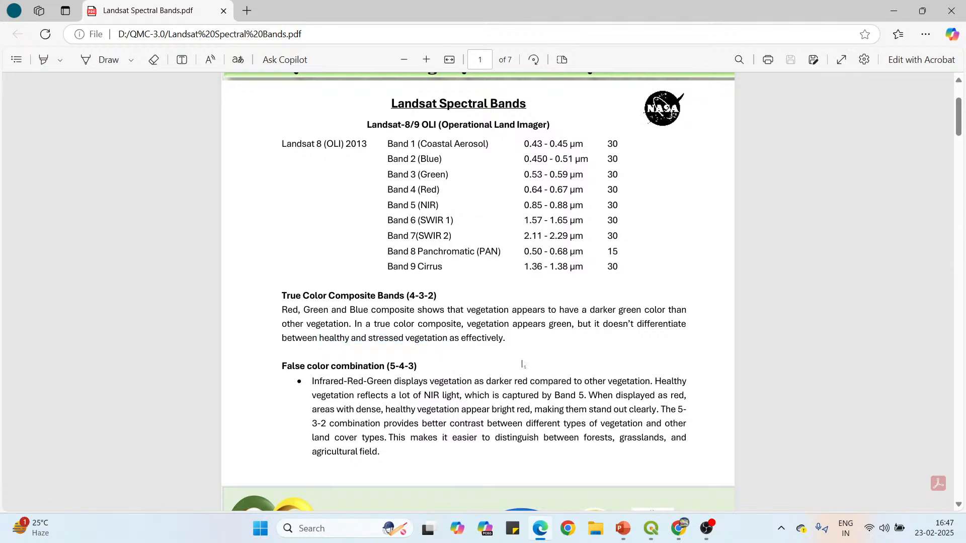
Switch to the QGIS project, create a 4-3-2 RGB color composite and move the virtual band set above all other layers.
{"action": "mouse_move", "coordinate": [655, 530]}
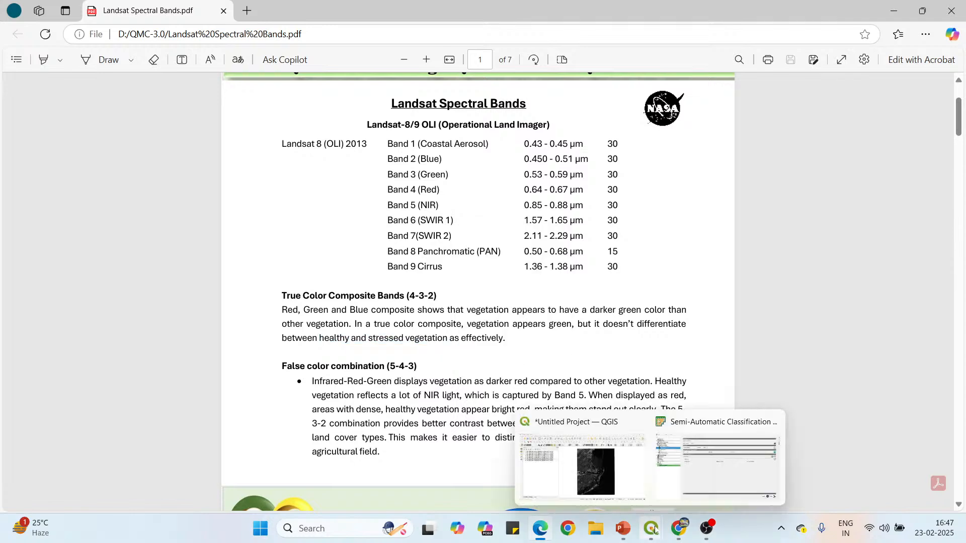
{"action": "left_click", "coordinate": [584, 468]}
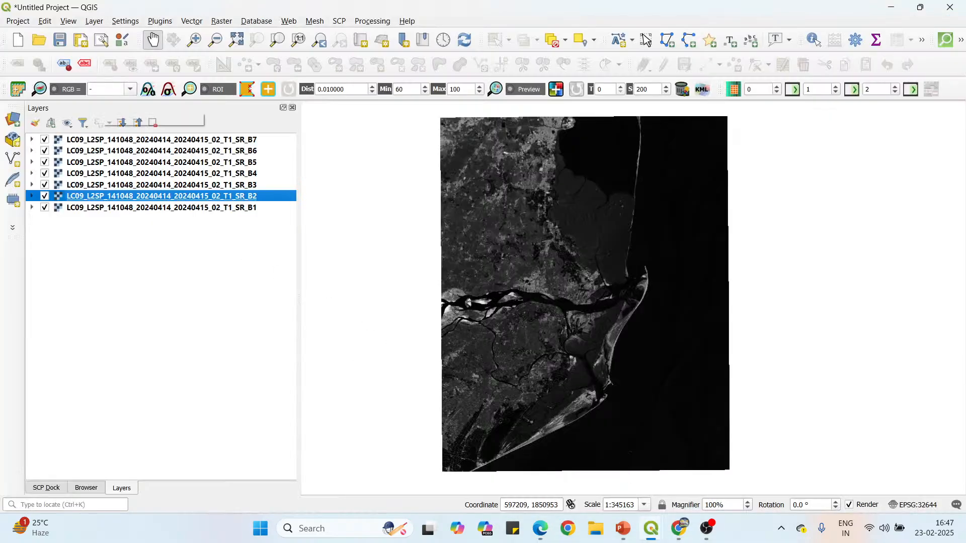
{"action": "left_click", "coordinate": [90, 89]}
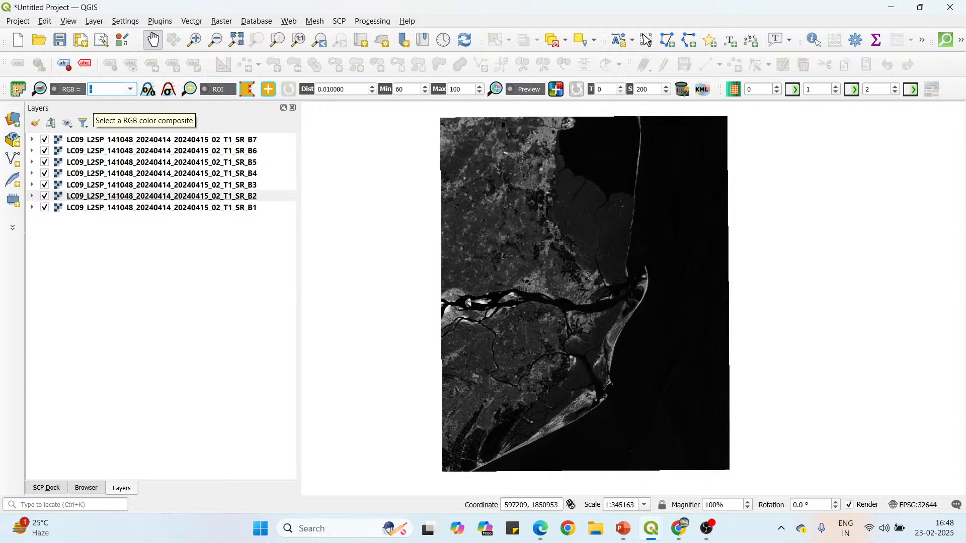
{"action": "type", "text": "4-3-2"}
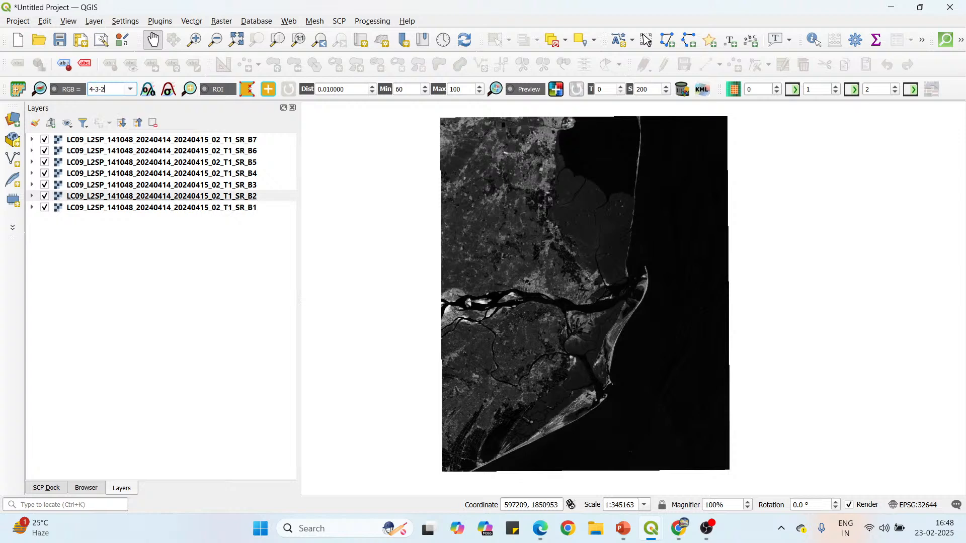
{"action": "key", "text": "Return"}
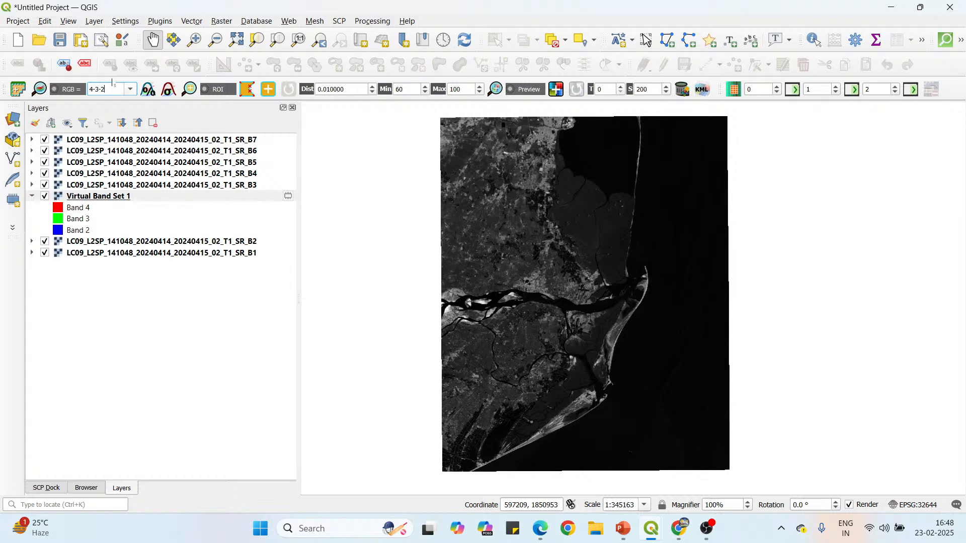
{"action": "right_click", "coordinate": [140, 198]}
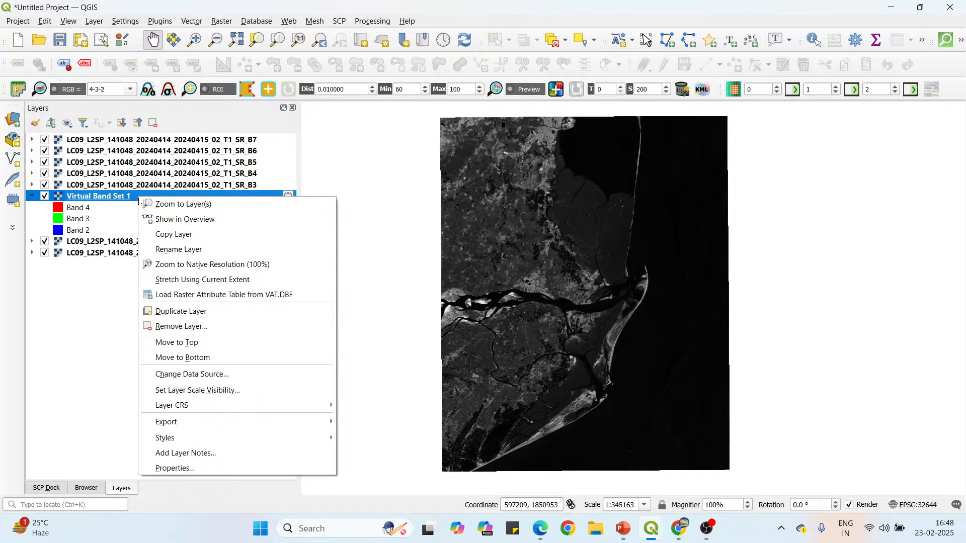
{"action": "left_click", "coordinate": [184, 344]}
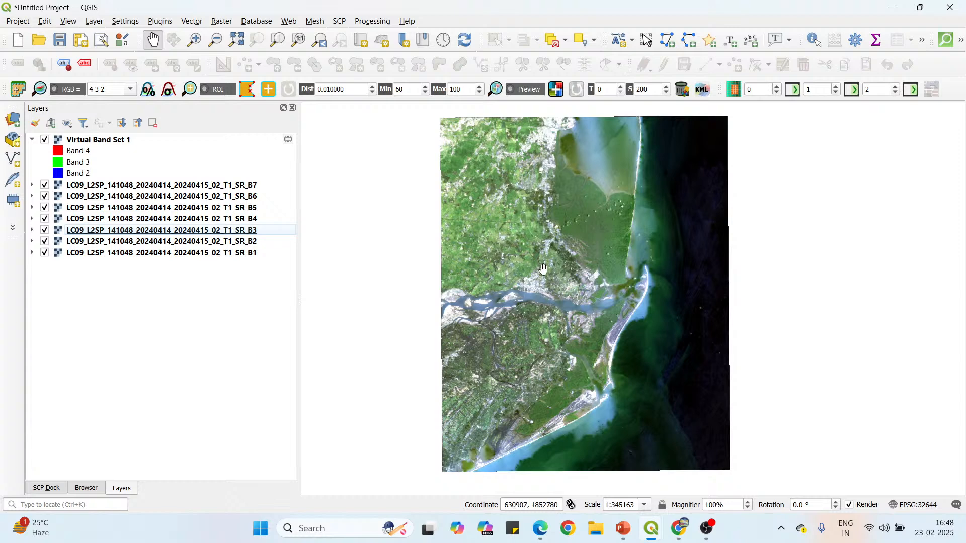
Add the Google Satellite basemap from QuickMapServices and place it directly below Virtual Band Set 1 in the layer order.
{"action": "left_click", "coordinate": [288, 22]}
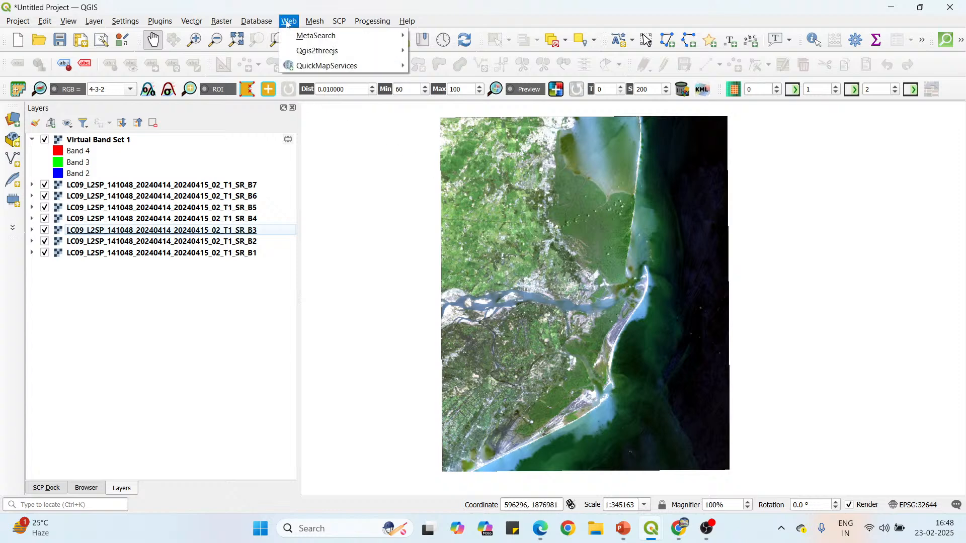
{"action": "mouse_move", "coordinate": [292, 66]}
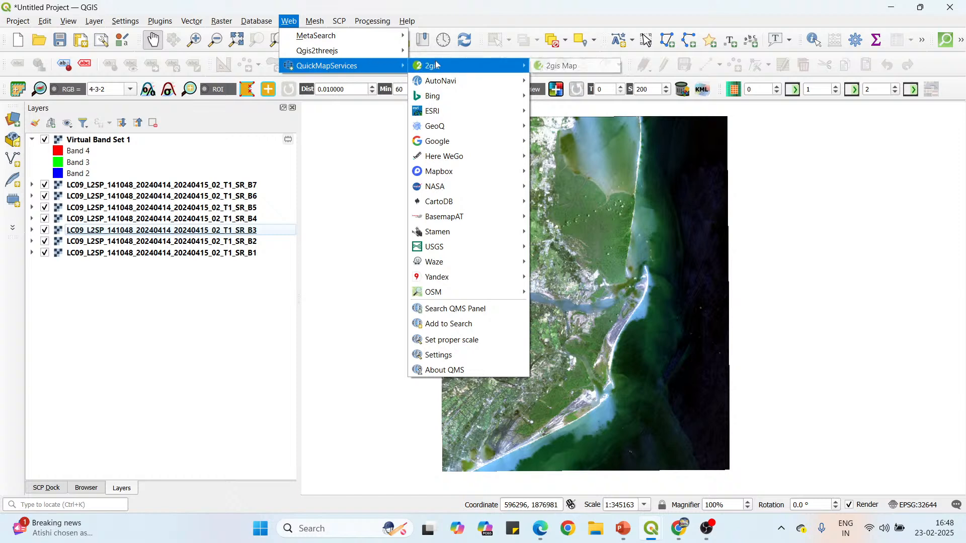
{"action": "mouse_move", "coordinate": [443, 146]}
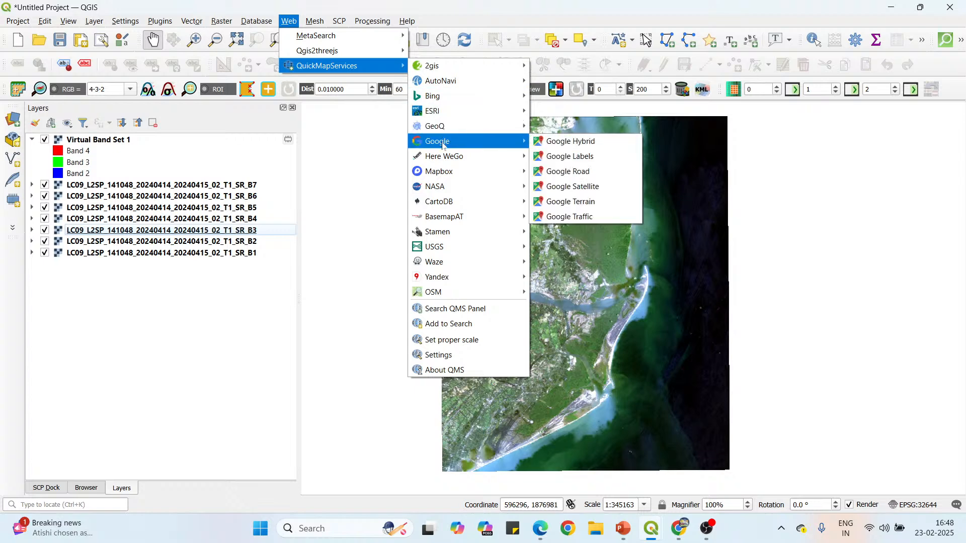
{"action": "left_click", "coordinate": [608, 192]}
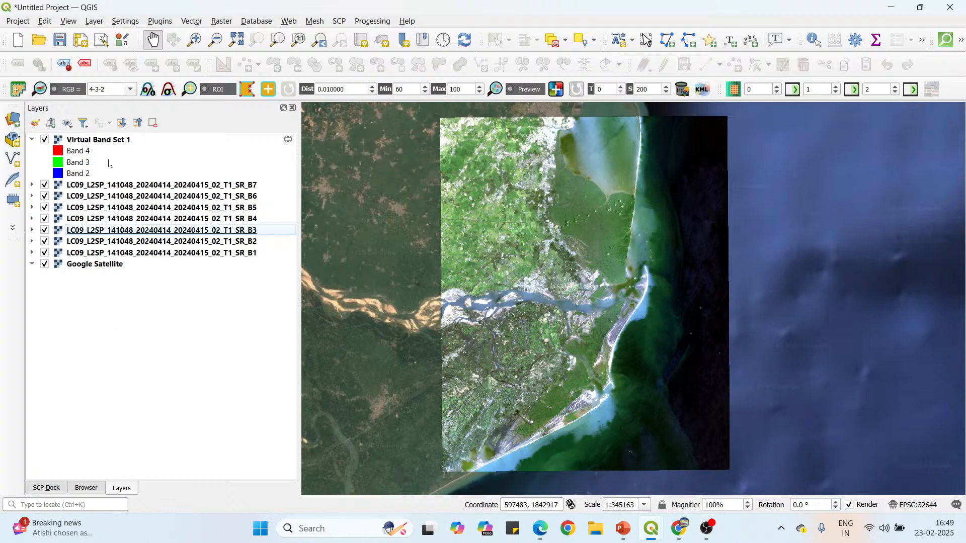
{"action": "left_click_drag", "start_coordinate": [112, 266], "coordinate": [75, 184]}
Toggle Virtual Band Set 1 off and on and inspect the coast to compare the composite with the Google Satellite basemap.
{"action": "left_click", "coordinate": [44, 140]}
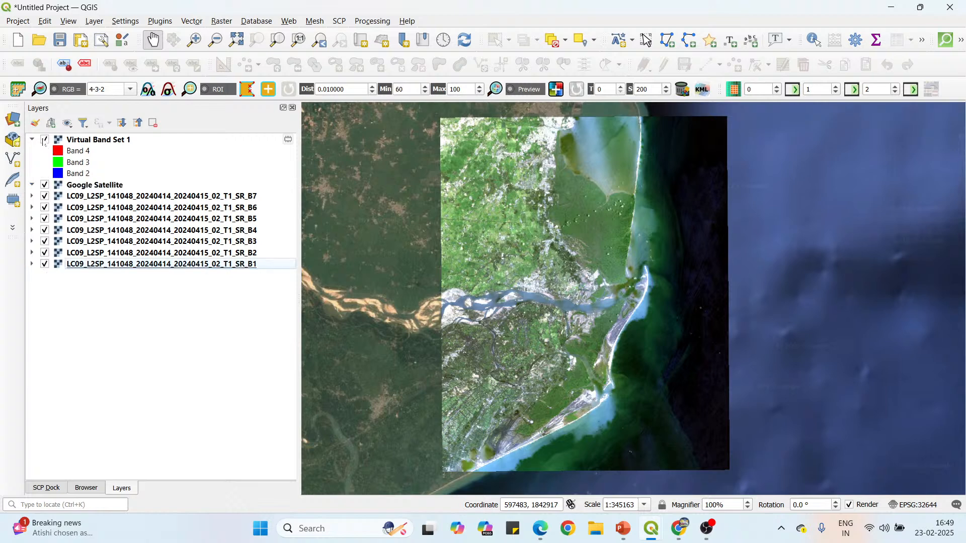
{"action": "left_click", "coordinate": [44, 139]}
{"action": "scroll", "coordinate": [574, 144], "scroll_direction": "up", "scroll_amount": 2}
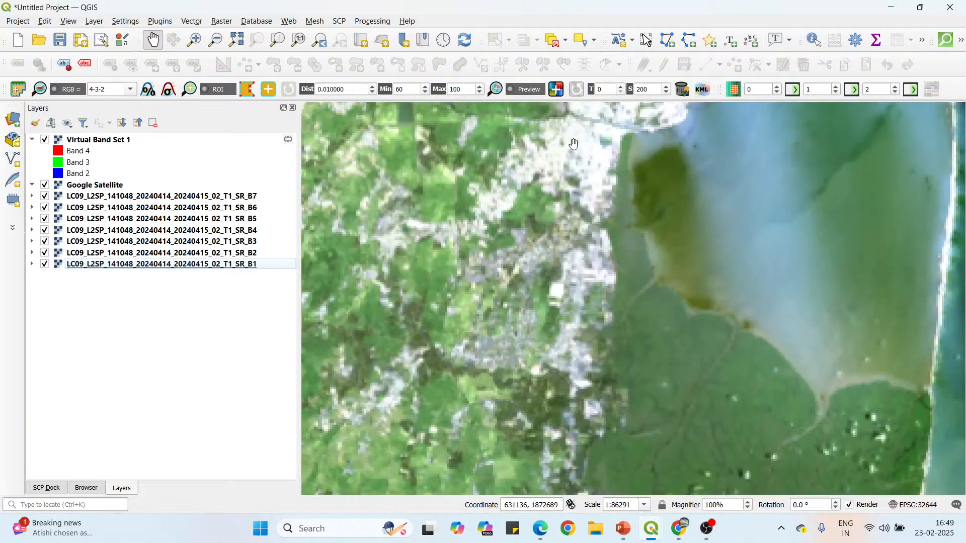
{"action": "scroll", "coordinate": [510, 184], "scroll_direction": "down", "scroll_amount": 2}
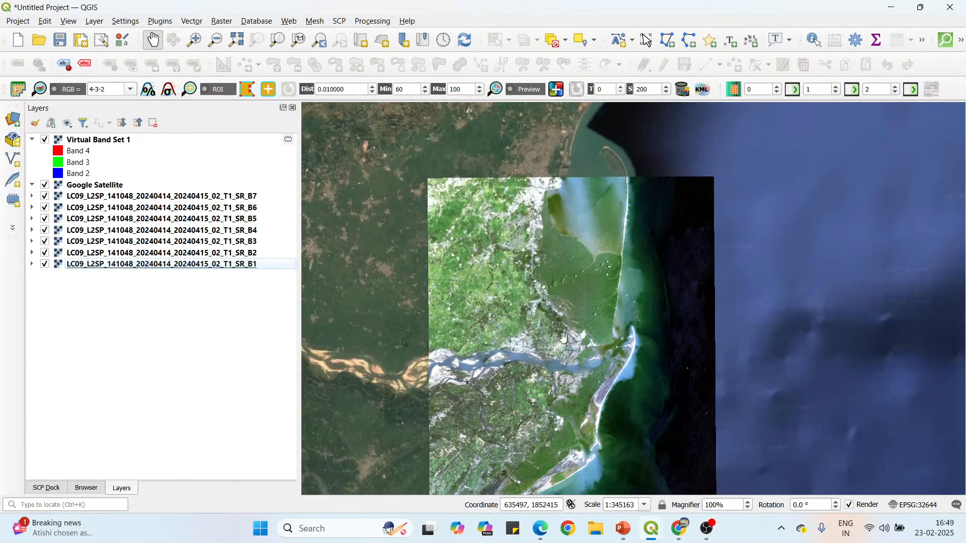
{"action": "left_click_drag", "start_coordinate": [564, 338], "coordinate": [561, 276]}
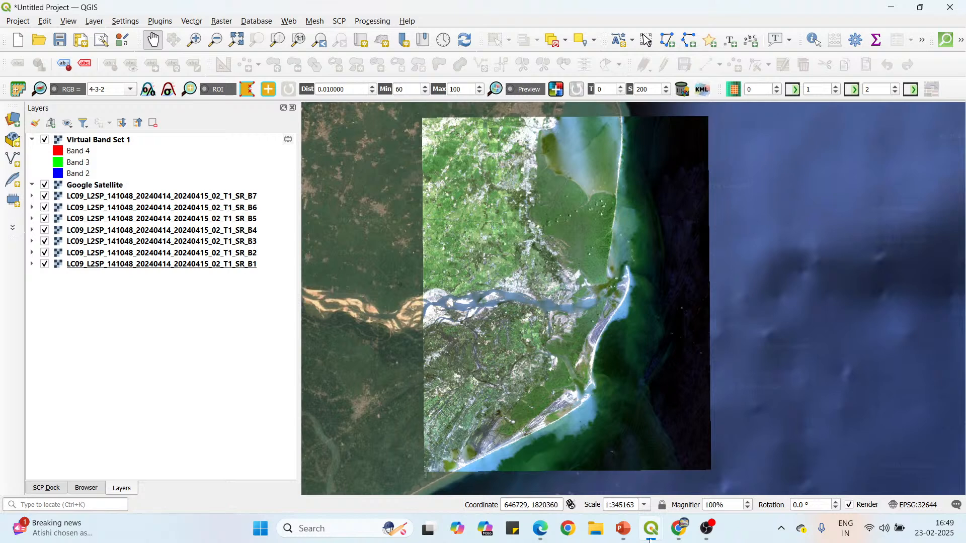
Switch to Landsat Spectral Bands.pdf and highlight the False color combination heading, Band 5 (NIR) and the Infrared-Red-Green vegetation sentence.
{"action": "left_click", "coordinate": [541, 529]}
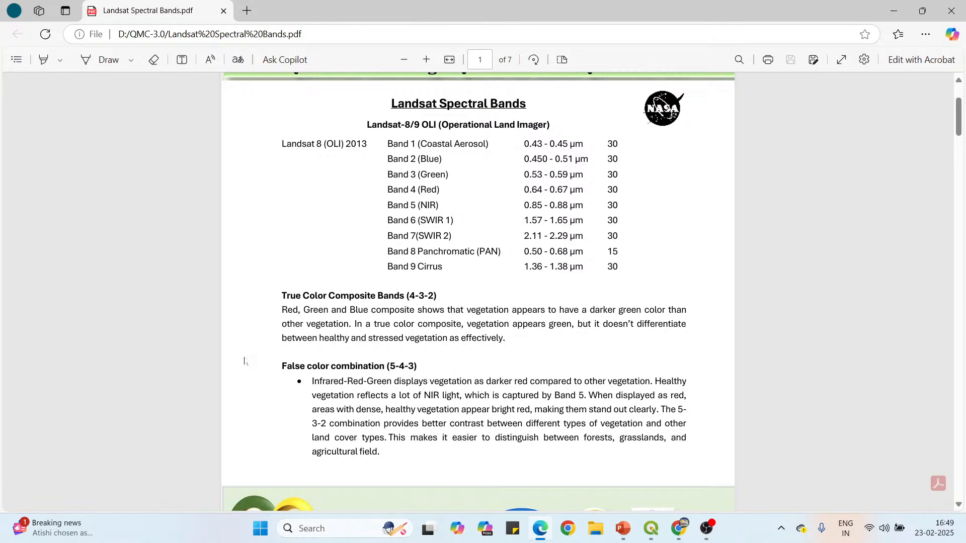
{"action": "left_click_drag", "start_coordinate": [282, 367], "coordinate": [391, 367]}
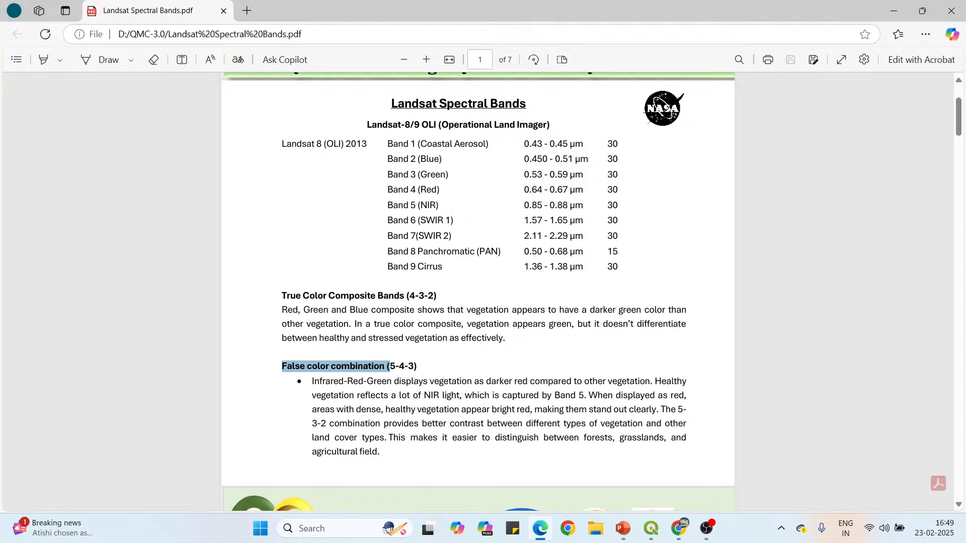
{"action": "left_click_drag", "start_coordinate": [439, 208], "coordinate": [427, 207]}
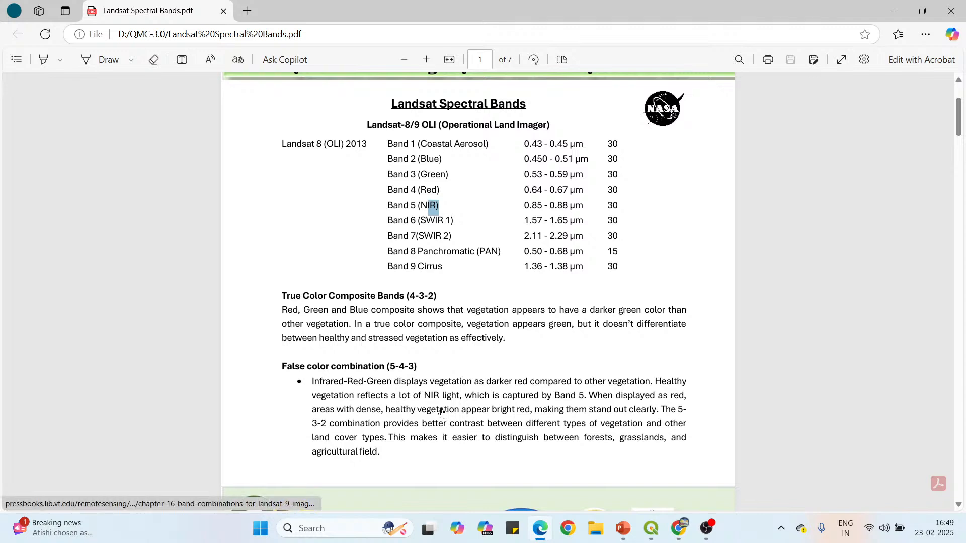
{"action": "left_click_drag", "start_coordinate": [312, 381], "coordinate": [654, 381]}
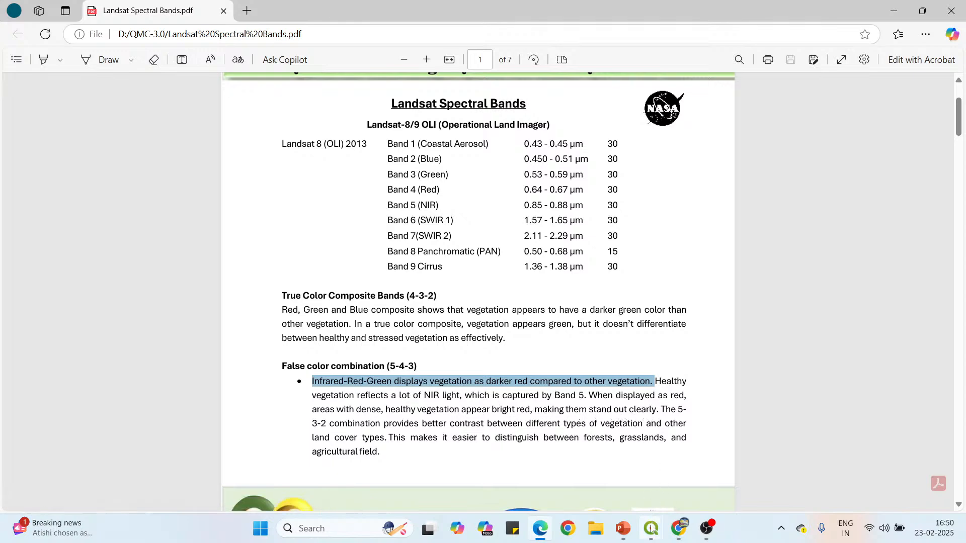
Switch to the QGIS project, set the RGB color composite to 5-4-3 and zoom to the Virtual Band Set 1 layer.
{"action": "mouse_move", "coordinate": [651, 528]}
{"action": "left_click", "coordinate": [612, 475]}
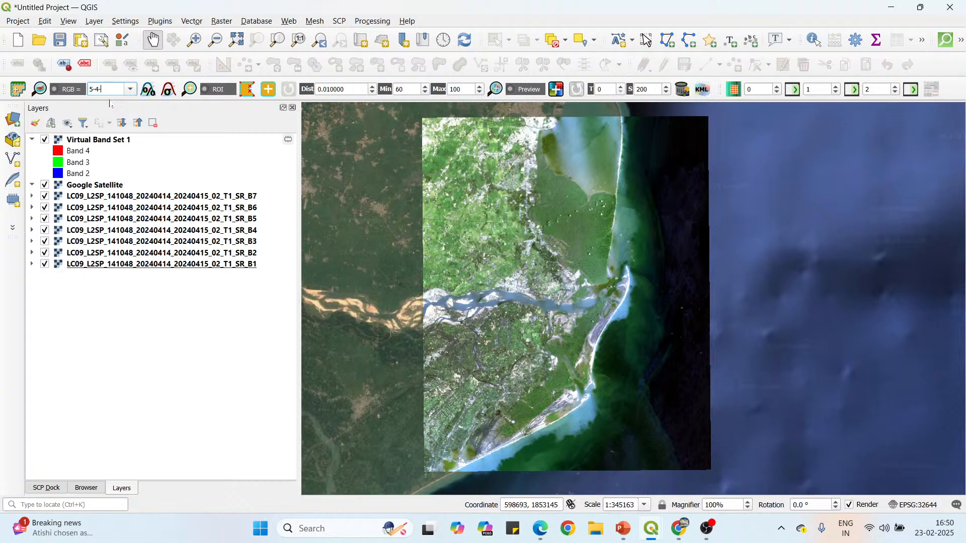
{"action": "key", "text": "Return"}
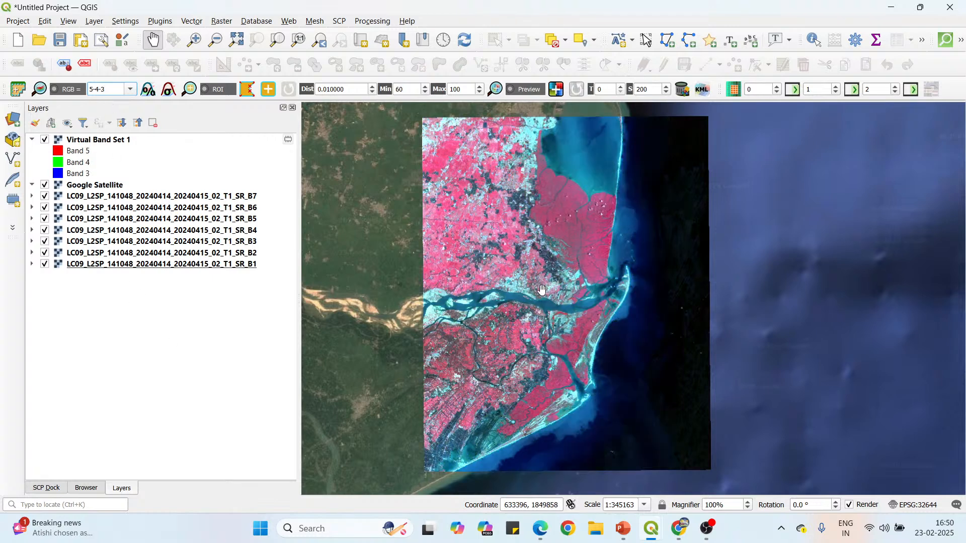
{"action": "right_click", "coordinate": [121, 141]}
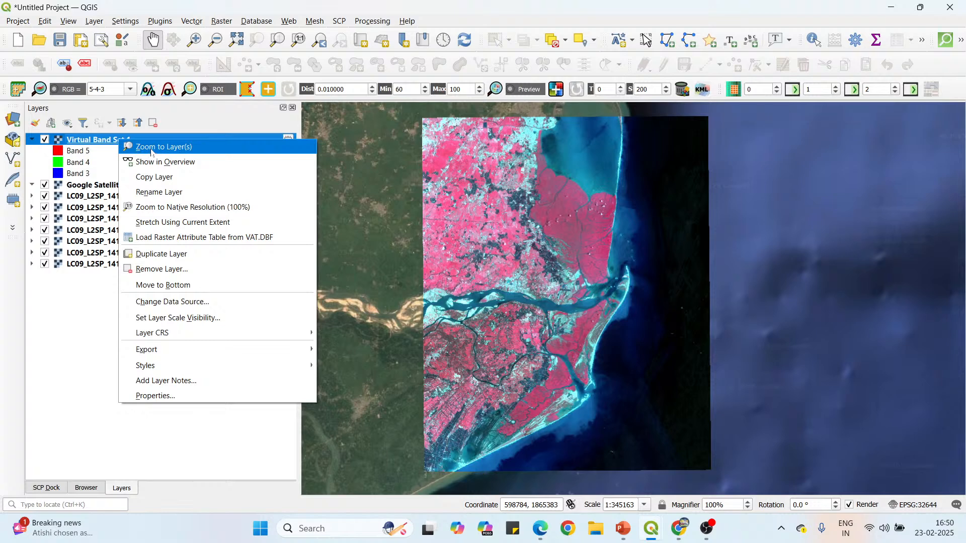
{"action": "left_click", "coordinate": [151, 147]}
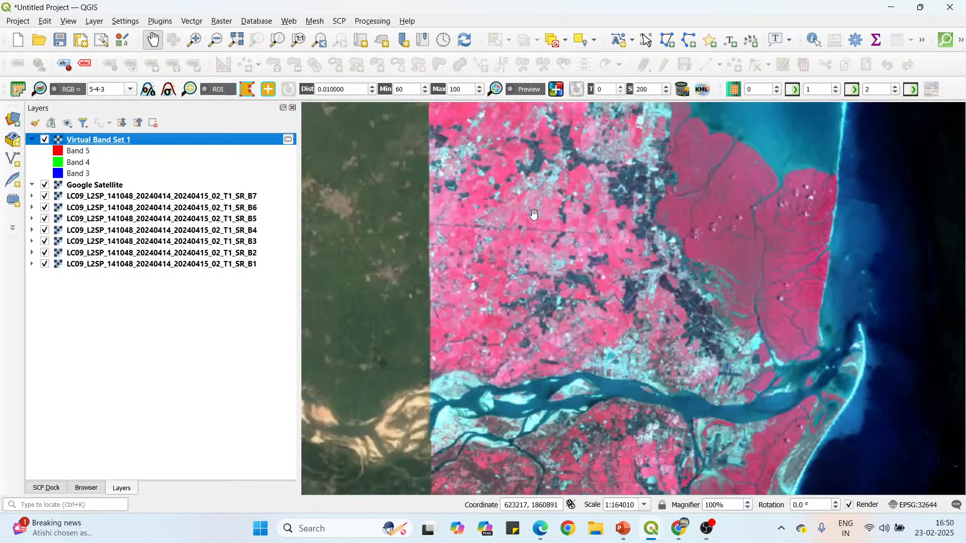
Examine the vegetation and farmland inland, north and south of the main river, in the 5-4-3 composite.
{"action": "scroll", "coordinate": [528, 219], "scroll_direction": "up", "scroll_amount": 1}
{"action": "scroll", "coordinate": [471, 238], "scroll_direction": "up", "scroll_amount": 1}
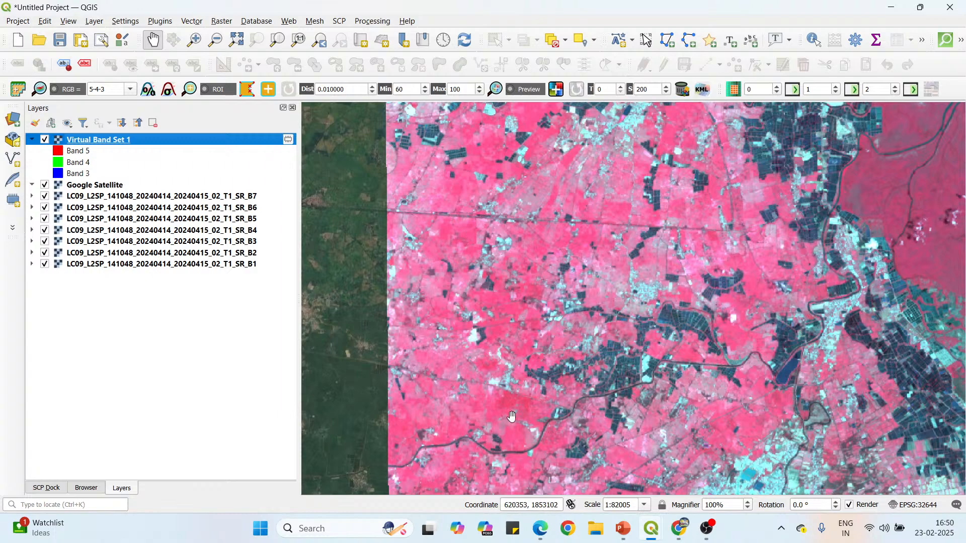
{"action": "left_click_drag", "start_coordinate": [527, 352], "coordinate": [521, 251]}
{"action": "scroll", "coordinate": [506, 321], "scroll_direction": "up", "scroll_amount": 1}
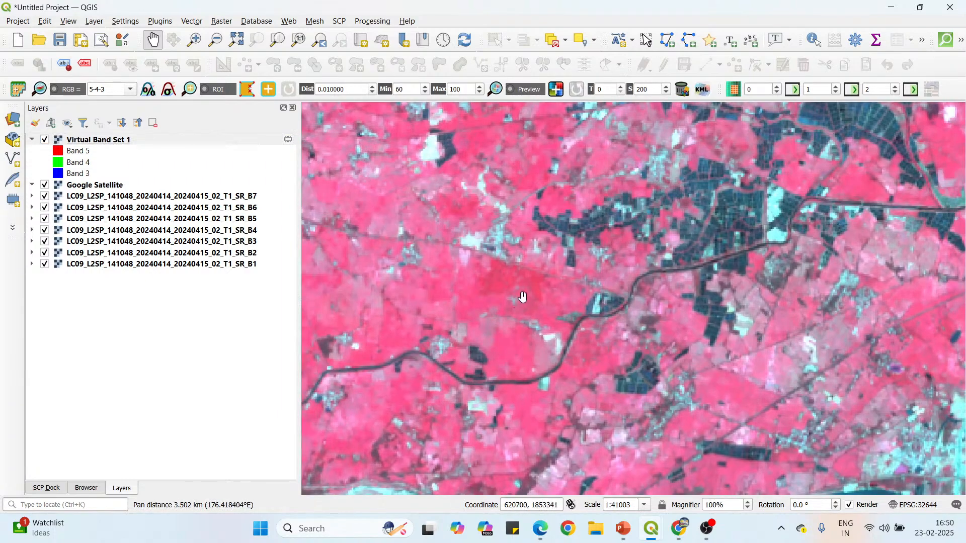
{"action": "scroll", "coordinate": [492, 285], "scroll_direction": "up", "scroll_amount": 1}
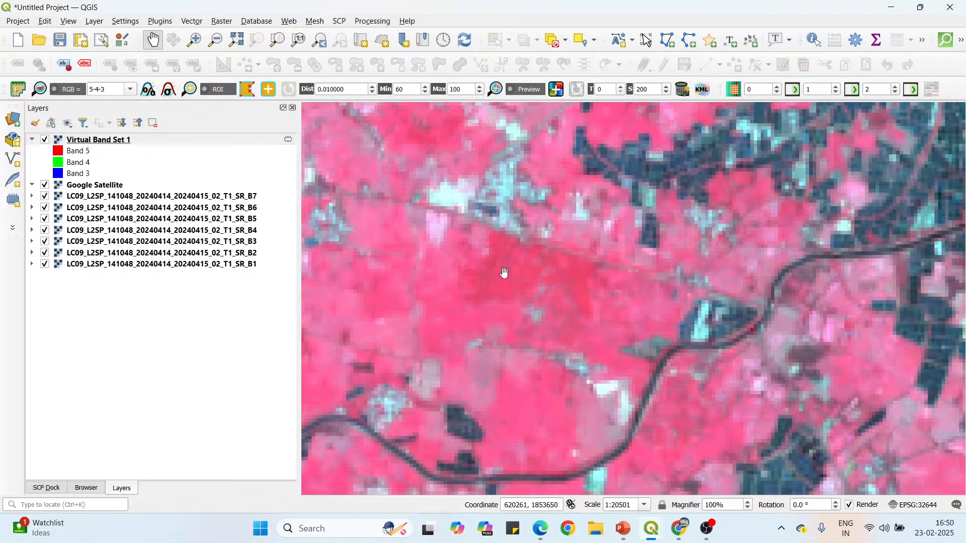
{"action": "scroll", "coordinate": [504, 273], "scroll_direction": "down", "scroll_amount": 3}
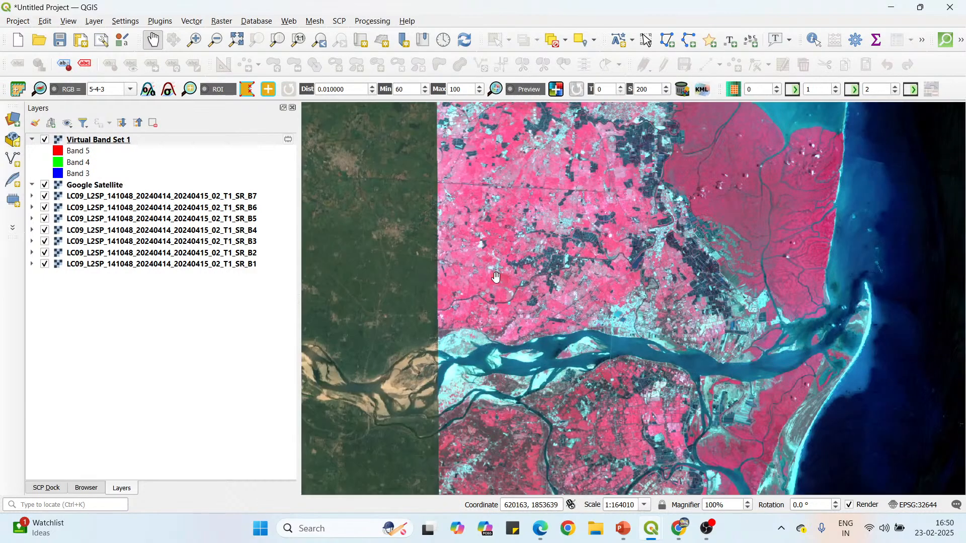
{"action": "left_click_drag", "start_coordinate": [526, 343], "coordinate": [518, 244]}
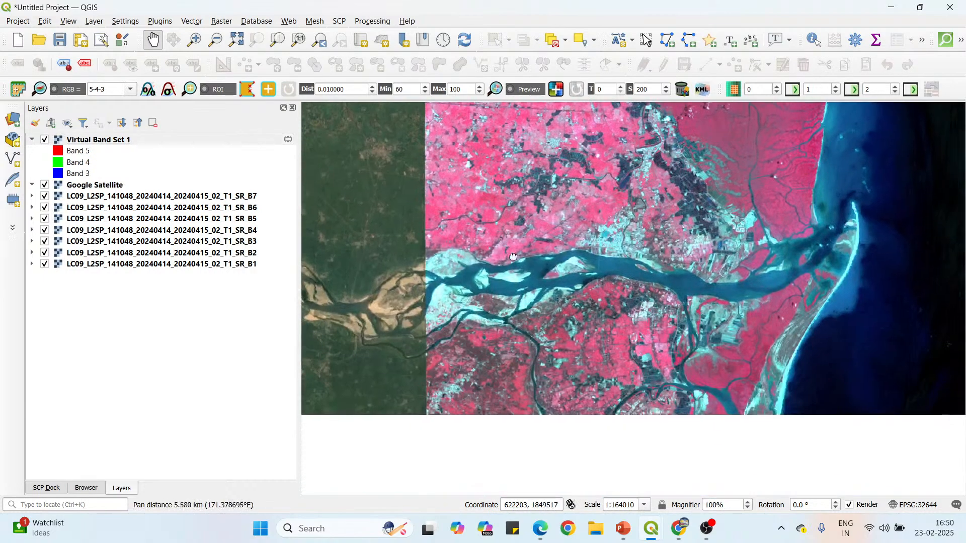
{"action": "left_click_drag", "start_coordinate": [521, 403], "coordinate": [513, 312]}
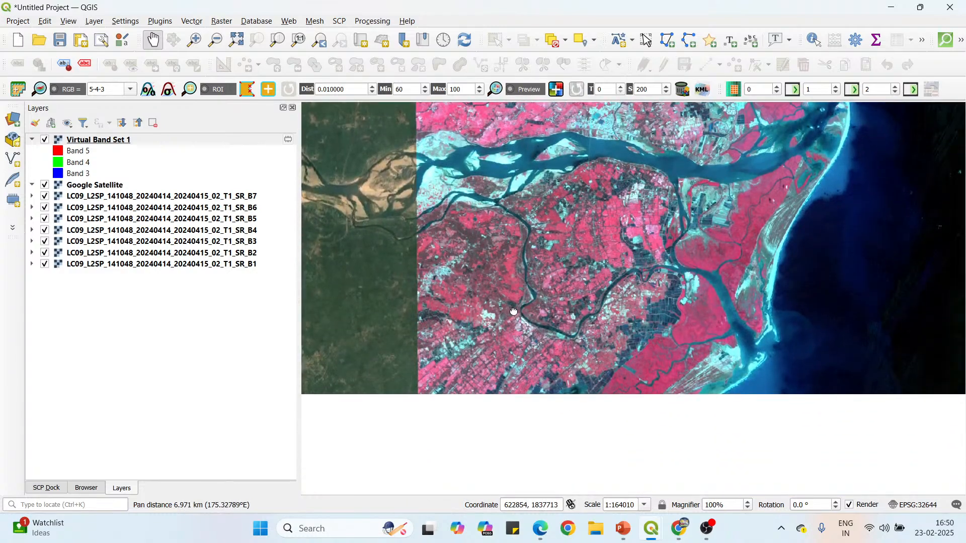
{"action": "scroll", "coordinate": [478, 274], "scroll_direction": "up", "scroll_amount": 1}
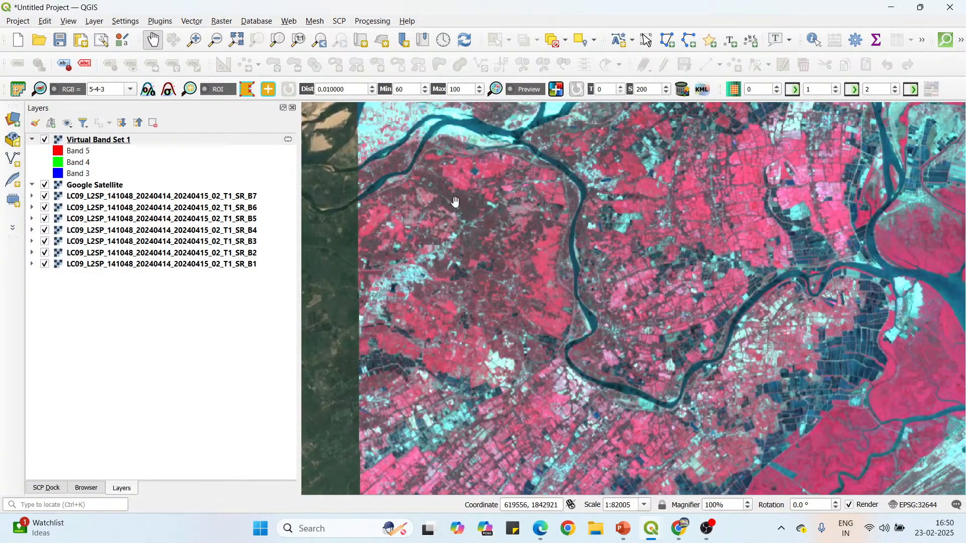
{"action": "scroll", "coordinate": [480, 236], "scroll_direction": "up", "scroll_amount": 1}
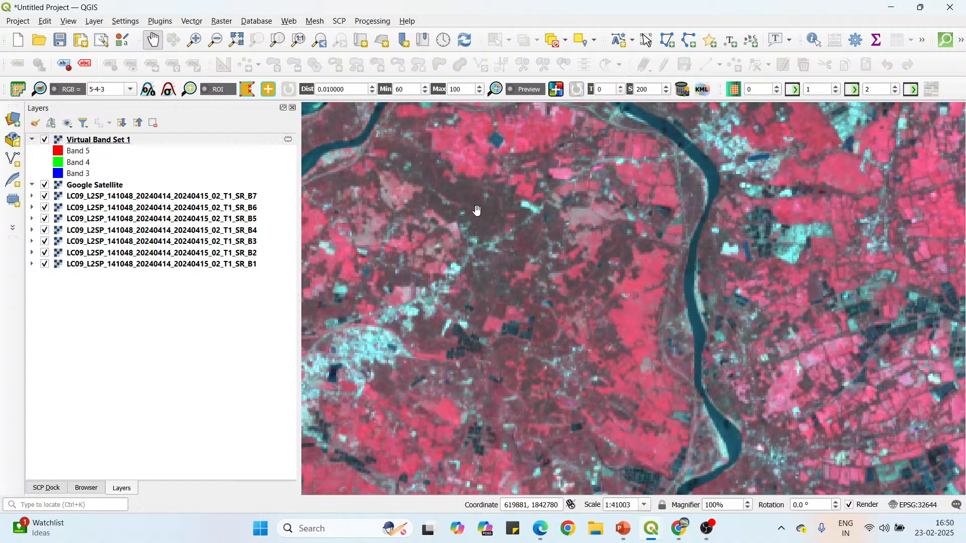
{"action": "left_click_drag", "start_coordinate": [482, 342], "coordinate": [483, 235]}
{"action": "scroll", "coordinate": [483, 236], "scroll_direction": "down", "scroll_amount": 1}
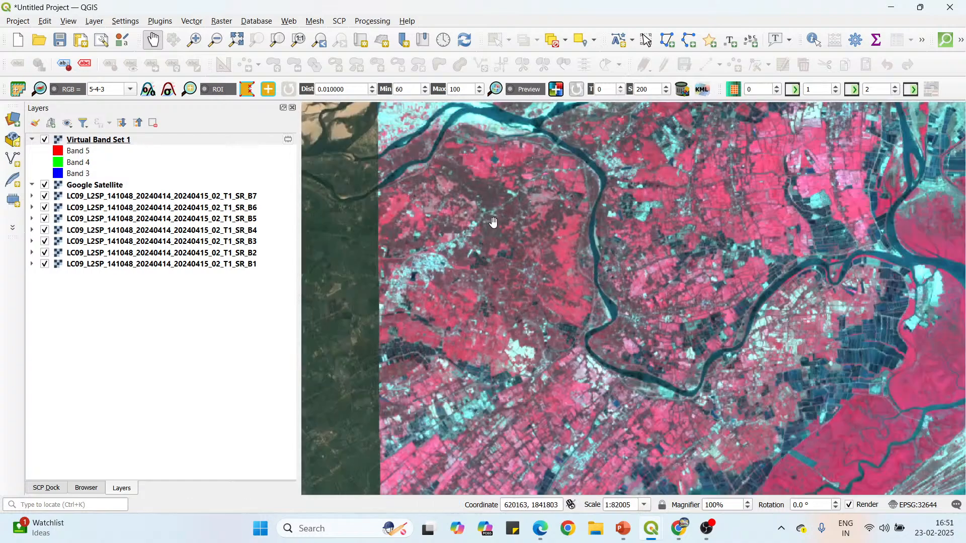
{"action": "scroll", "coordinate": [493, 223], "scroll_direction": "down", "scroll_amount": 1}
Examine the river channels, delta and full coastline of the 5-4-3 composite to compare the vegetation tones with the water.
{"action": "left_click_drag", "start_coordinate": [536, 234], "coordinate": [498, 273]}
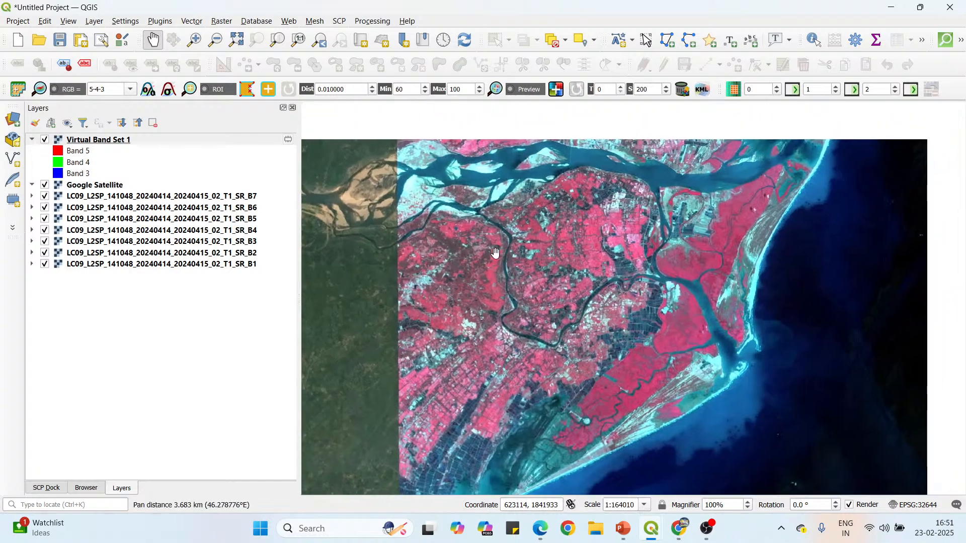
{"action": "left_click_drag", "start_coordinate": [505, 318], "coordinate": [476, 354]}
{"action": "left_click_drag", "start_coordinate": [487, 264], "coordinate": [478, 332]}
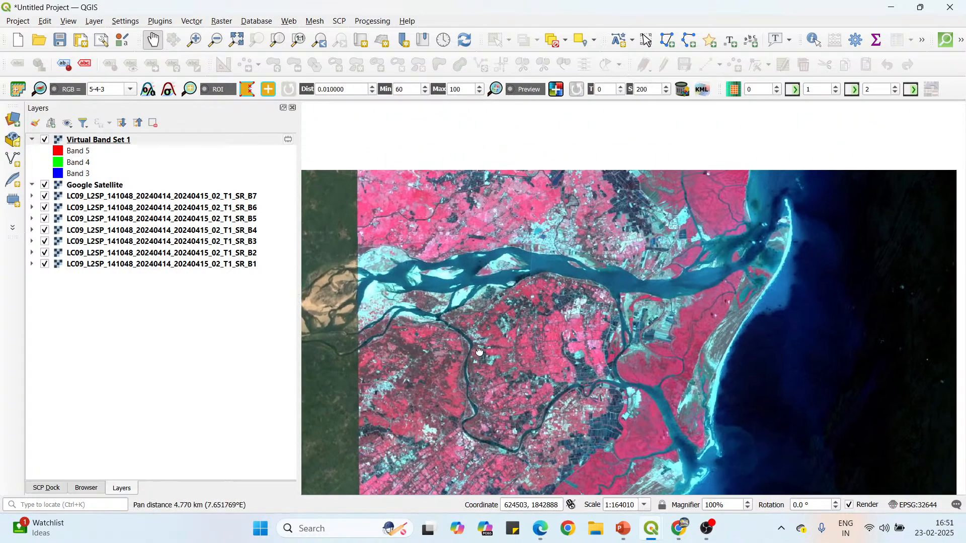
{"action": "left_click_drag", "start_coordinate": [510, 262], "coordinate": [498, 291]}
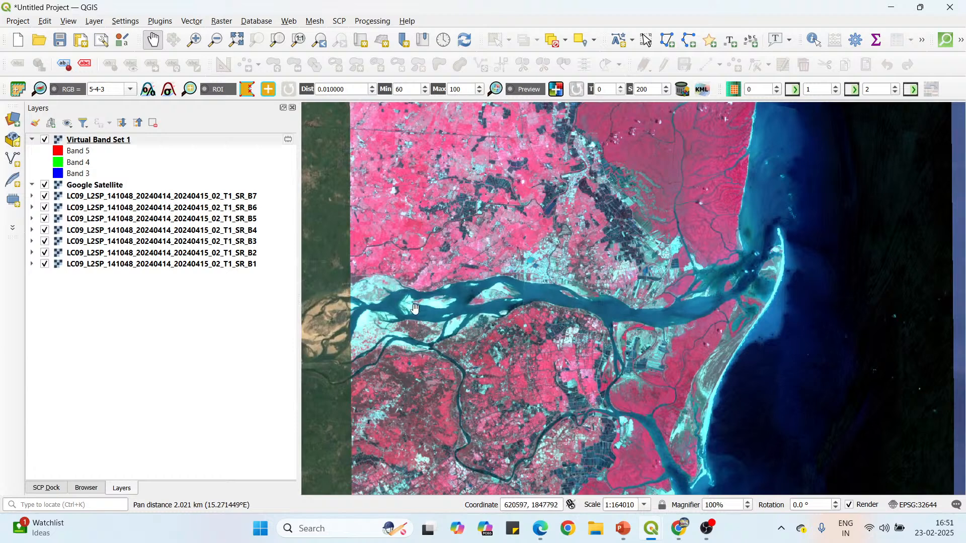
{"action": "left_click_drag", "start_coordinate": [698, 267], "coordinate": [621, 250]}
{"action": "scroll", "coordinate": [638, 234], "scroll_direction": "down", "scroll_amount": 1}
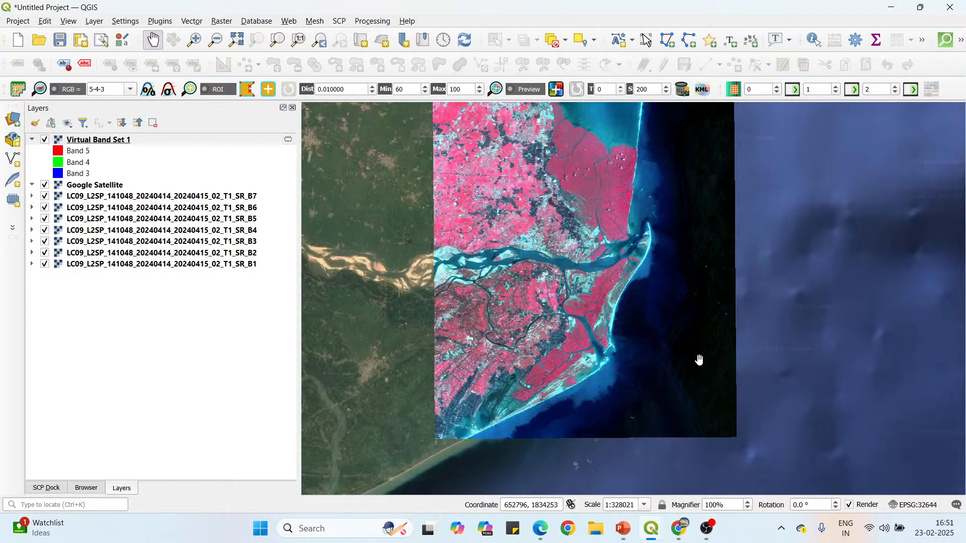
{"action": "left_click_drag", "start_coordinate": [673, 221], "coordinate": [673, 288]}
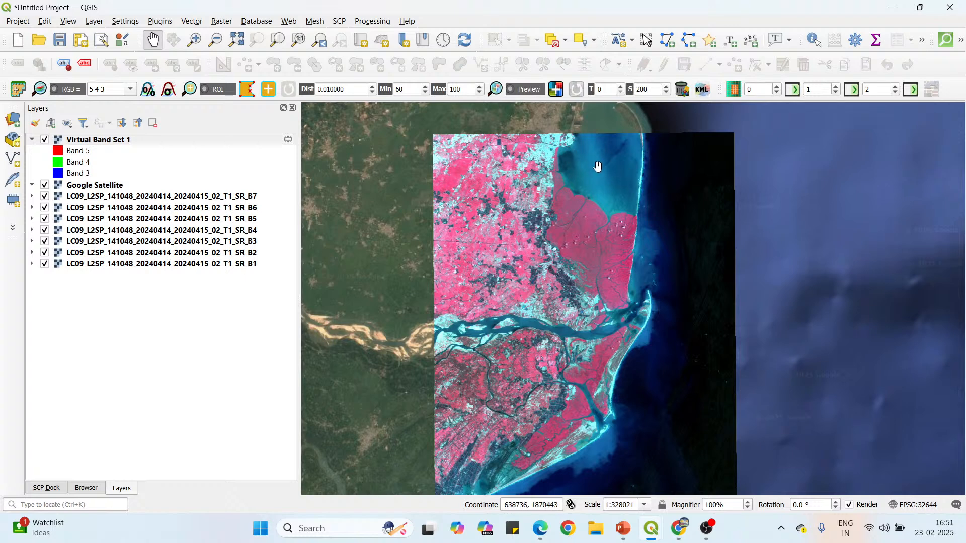
{"action": "left_click_drag", "start_coordinate": [624, 347], "coordinate": [632, 246]}
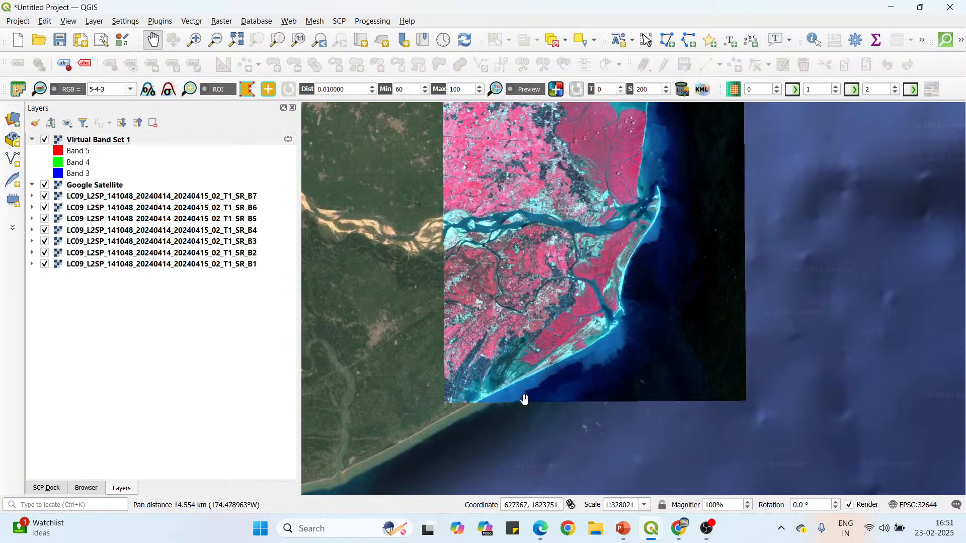
{"action": "left_click_drag", "start_coordinate": [639, 314], "coordinate": [621, 418]}
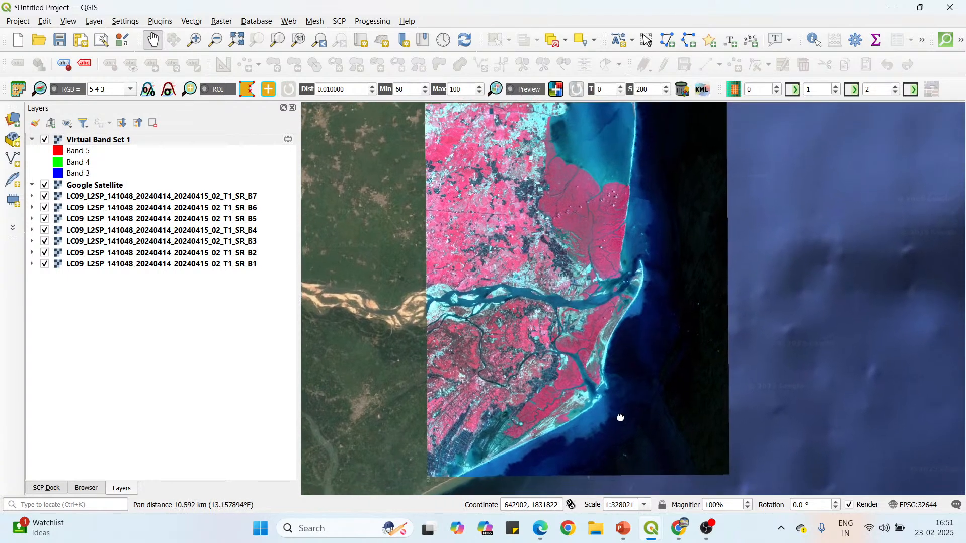
Switch to Landsat Spectral Bands.pdf and highlight the (5-6-7) and (5-4-3) labels in the False color combination headings.
{"action": "mouse_move", "coordinate": [625, 540]}
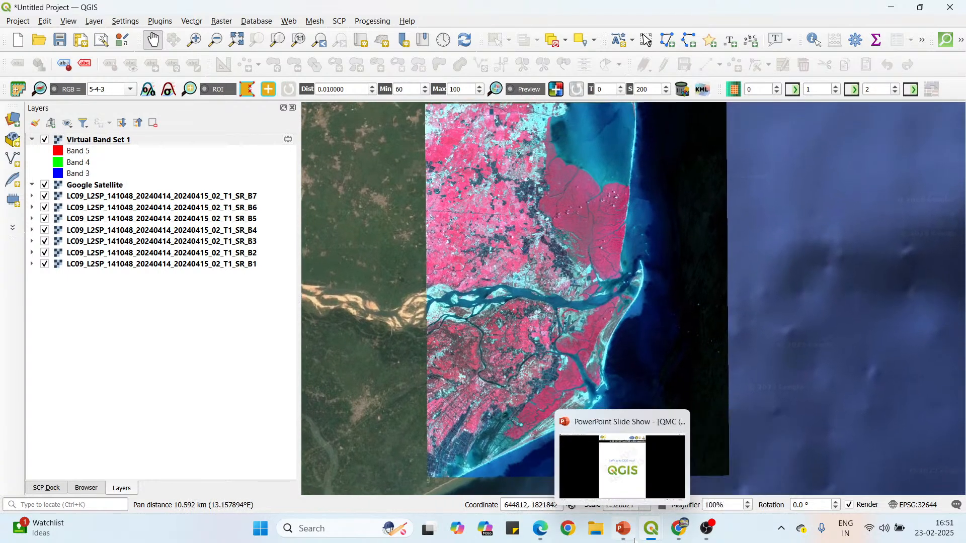
{"action": "left_click", "coordinate": [540, 531]}
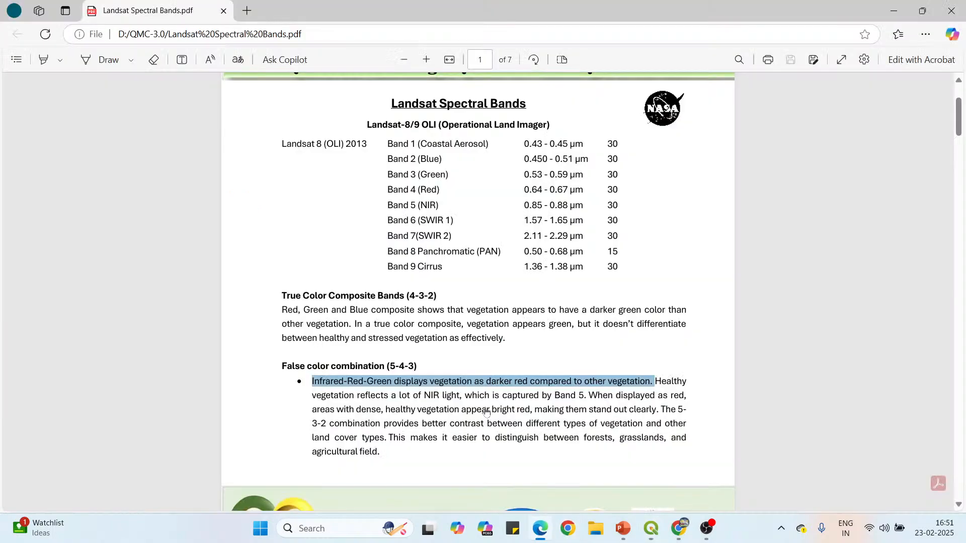
{"action": "scroll", "coordinate": [487, 413], "scroll_direction": "down", "scroll_amount": 5}
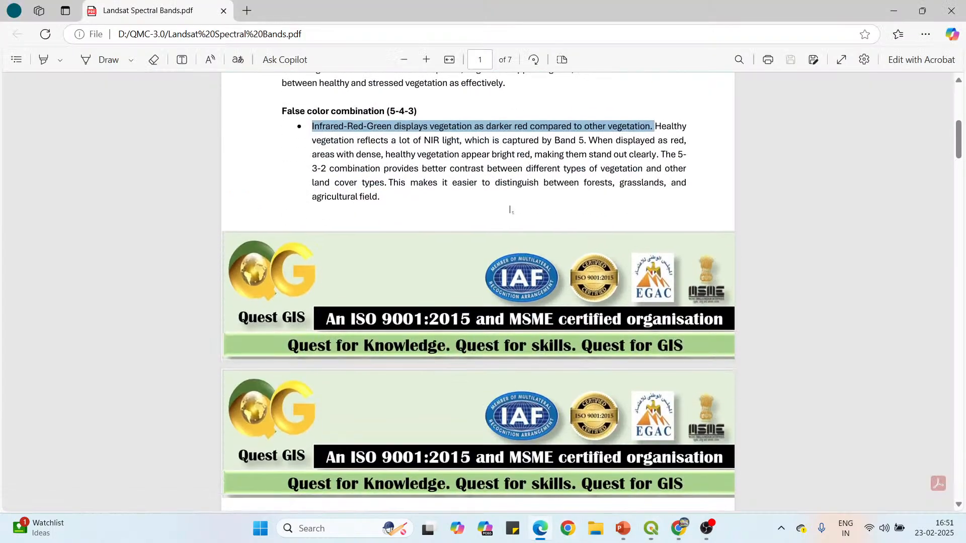
{"action": "scroll", "coordinate": [510, 209], "scroll_direction": "down", "scroll_amount": 7}
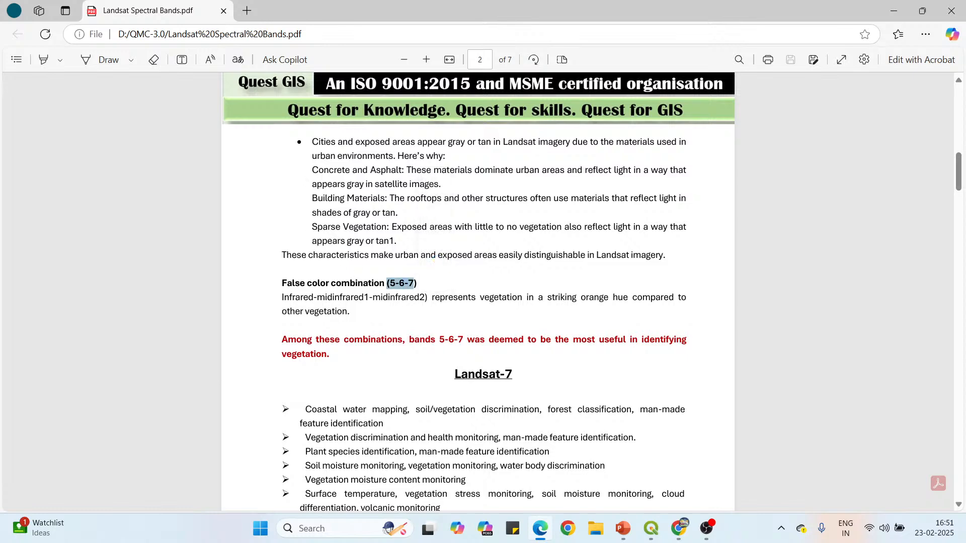
{"action": "scroll", "coordinate": [381, 180], "scroll_direction": "up", "scroll_amount": 4}
{"action": "scroll", "coordinate": [380, 180], "scroll_direction": "up", "scroll_amount": 5}
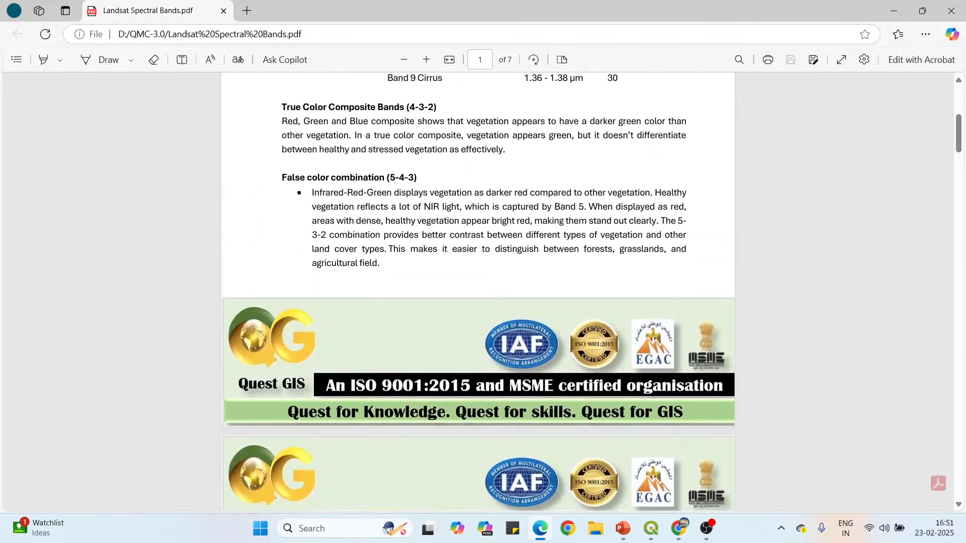
{"action": "left_click_drag", "start_coordinate": [387, 178], "coordinate": [418, 178]}
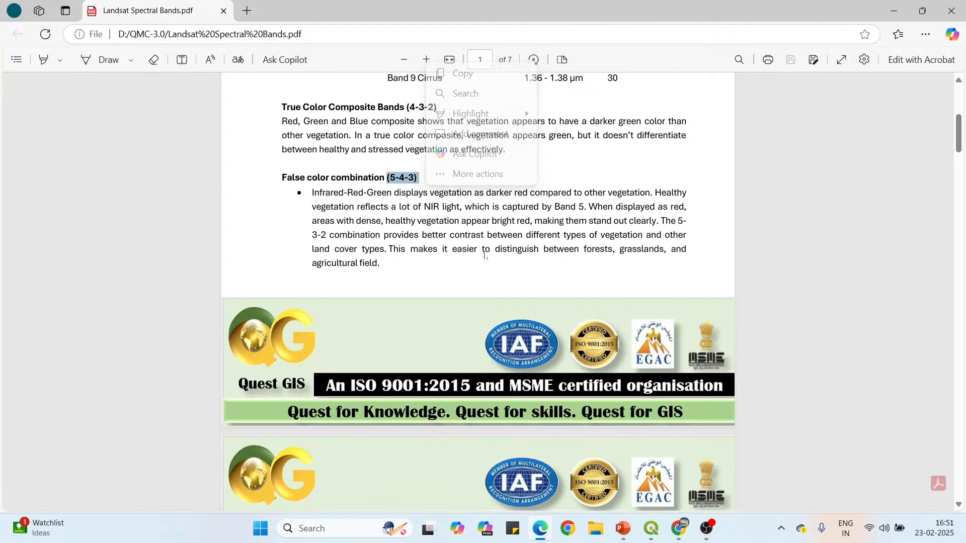
Highlight the phrase "Cities and exposed areas appear gray or tan" on page 2 of the PDF.
{"action": "scroll", "coordinate": [418, 251], "scroll_direction": "down", "scroll_amount": 3}
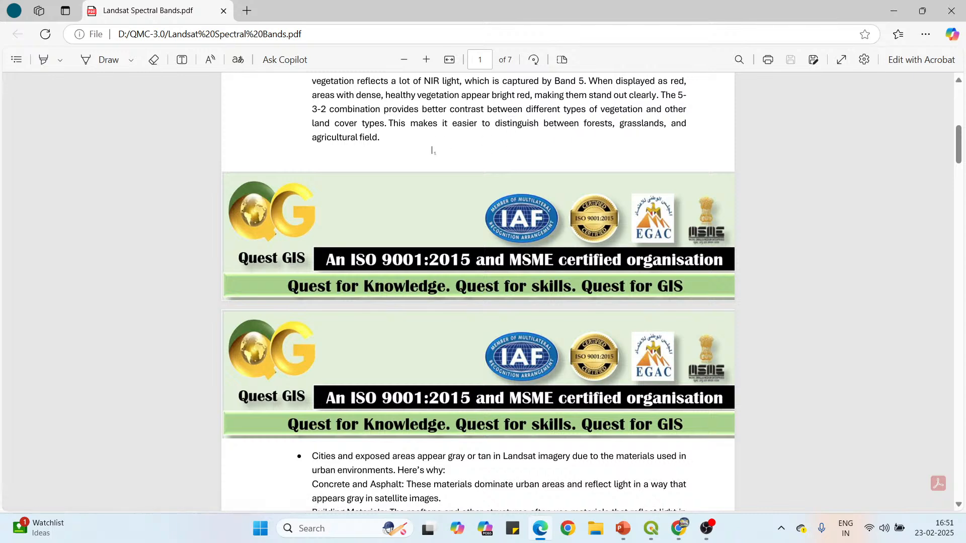
{"action": "scroll", "coordinate": [431, 150], "scroll_direction": "down", "scroll_amount": 7}
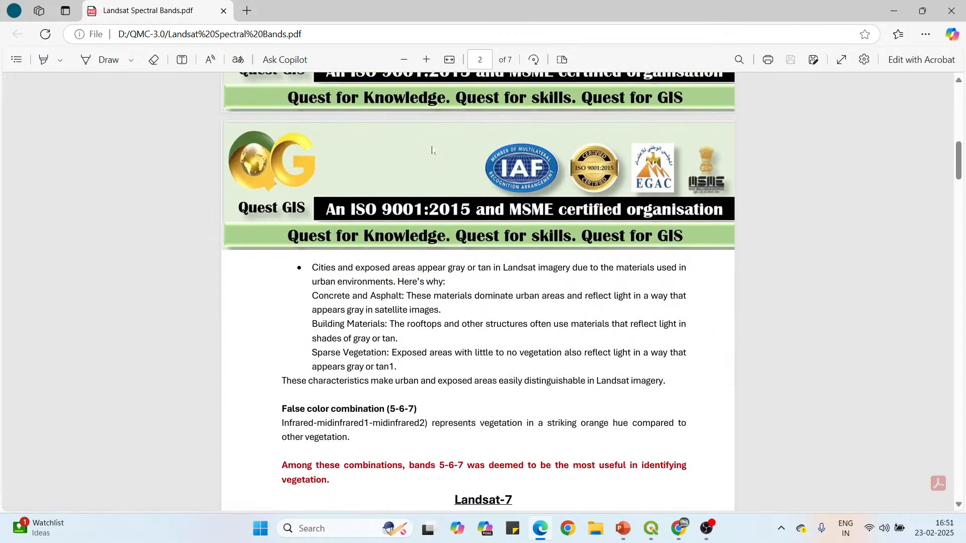
{"action": "left_click_drag", "start_coordinate": [312, 142], "coordinate": [486, 141]}
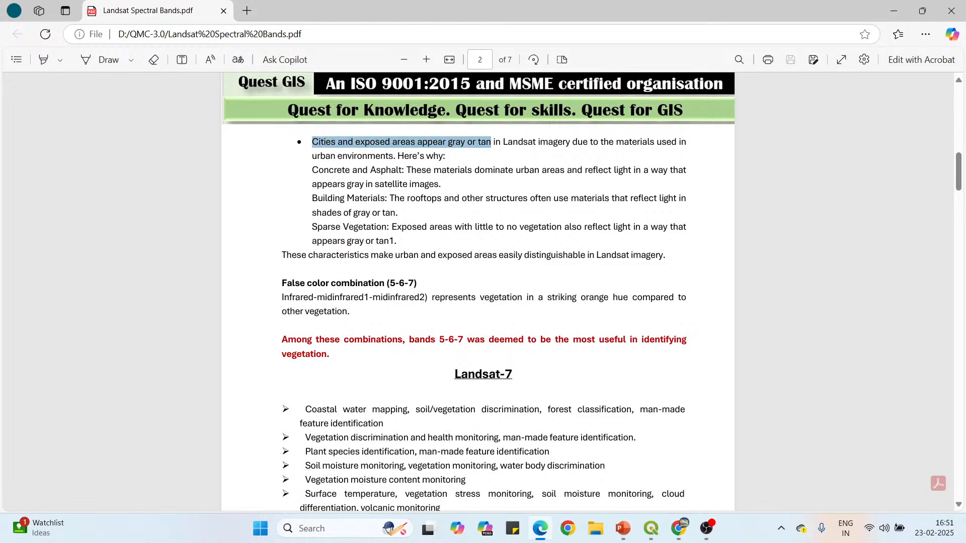
Switch back to QGIS and examine the built-up area at the composite's northern edge and the land south of it.
{"action": "mouse_move", "coordinate": [651, 528]}
{"action": "left_click", "coordinate": [618, 472]}
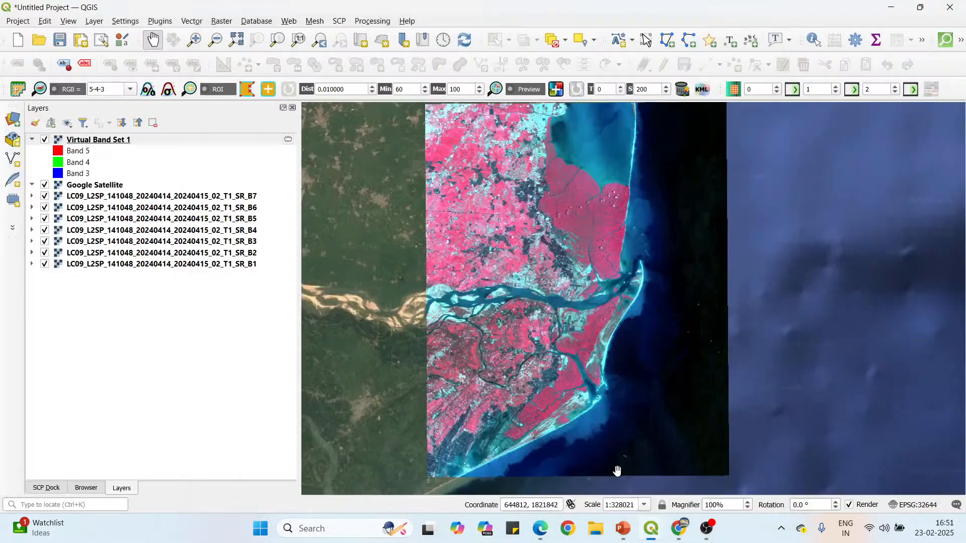
{"action": "left_click_drag", "start_coordinate": [552, 152], "coordinate": [541, 208]}
{"action": "scroll", "coordinate": [534, 176], "scroll_direction": "up", "scroll_amount": 2}
{"action": "scroll", "coordinate": [534, 176], "scroll_direction": "up", "scroll_amount": 1}
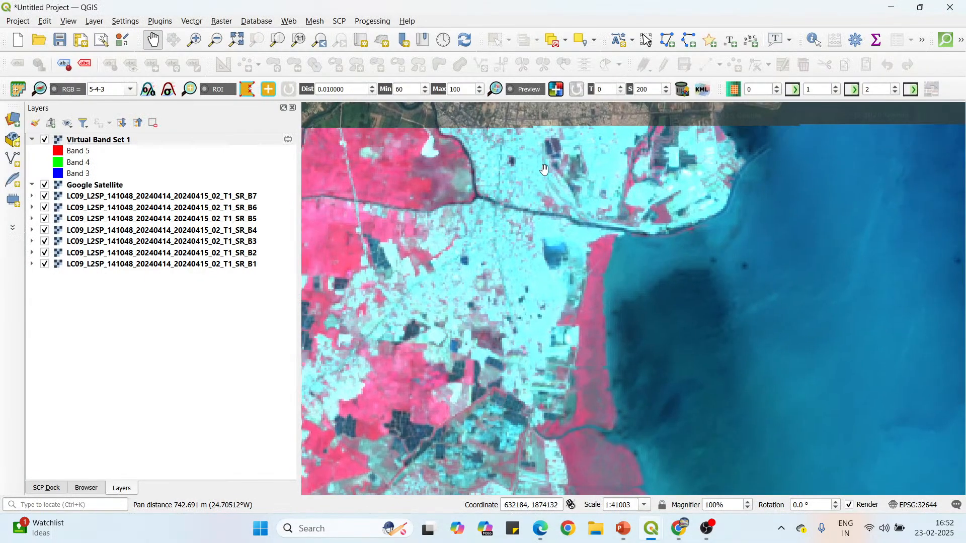
{"action": "left_click_drag", "start_coordinate": [470, 265], "coordinate": [545, 292]}
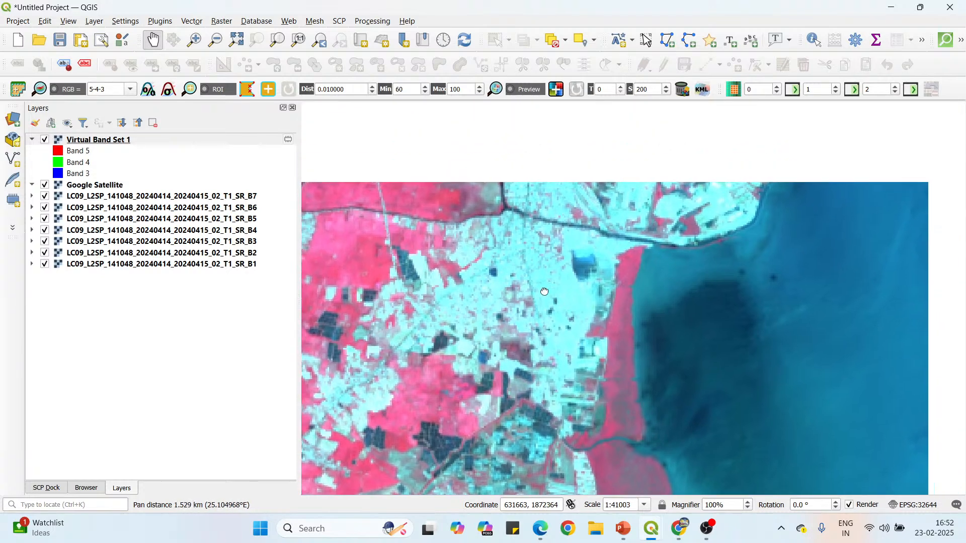
{"action": "left_click_drag", "start_coordinate": [550, 219], "coordinate": [629, 233]}
{"action": "scroll", "coordinate": [579, 181], "scroll_direction": "down", "scroll_amount": 1}
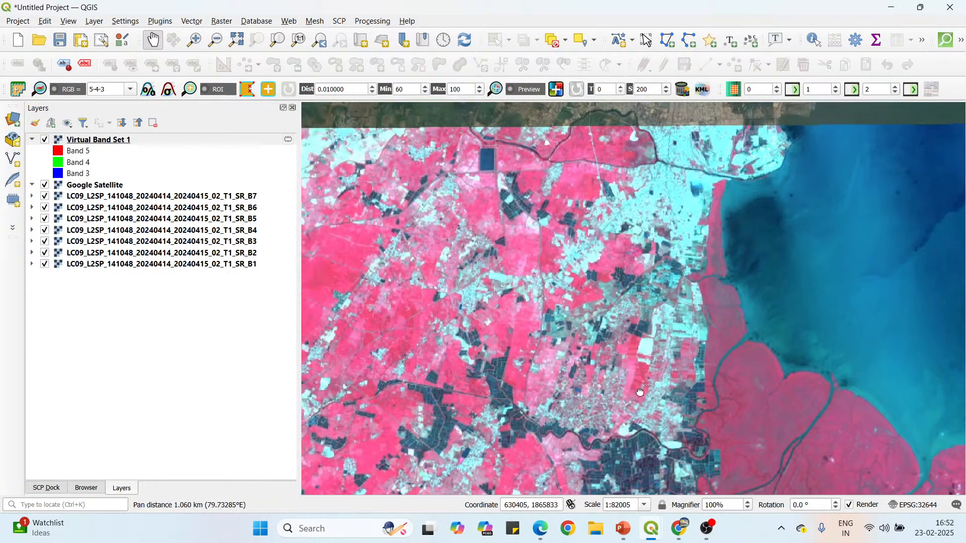
{"action": "scroll", "coordinate": [780, 166], "scroll_direction": "up", "scroll_amount": 1}
{"action": "left_click_drag", "start_coordinate": [732, 119], "coordinate": [719, 171]}
{"action": "scroll", "coordinate": [720, 171], "scroll_direction": "down", "scroll_amount": 2}
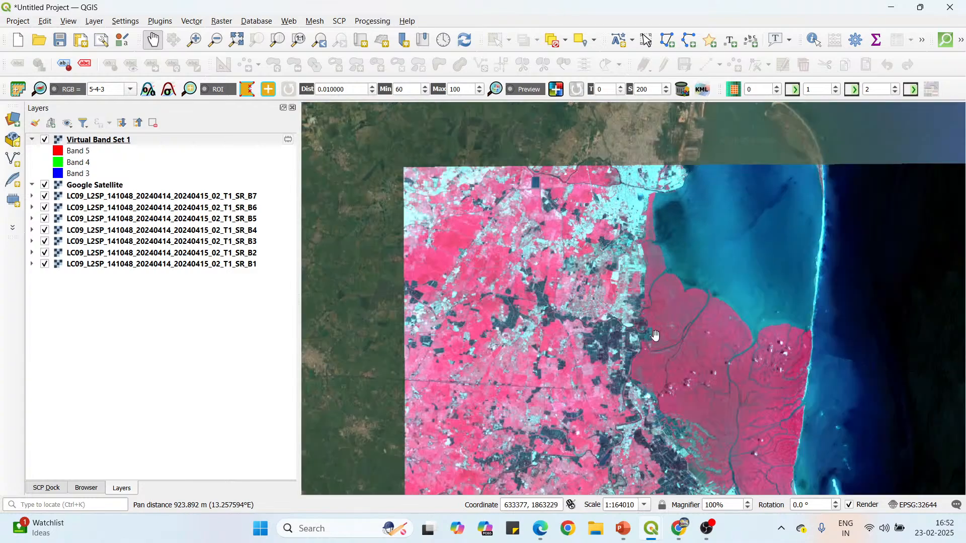
{"action": "left_click_drag", "start_coordinate": [653, 334], "coordinate": [644, 222]}
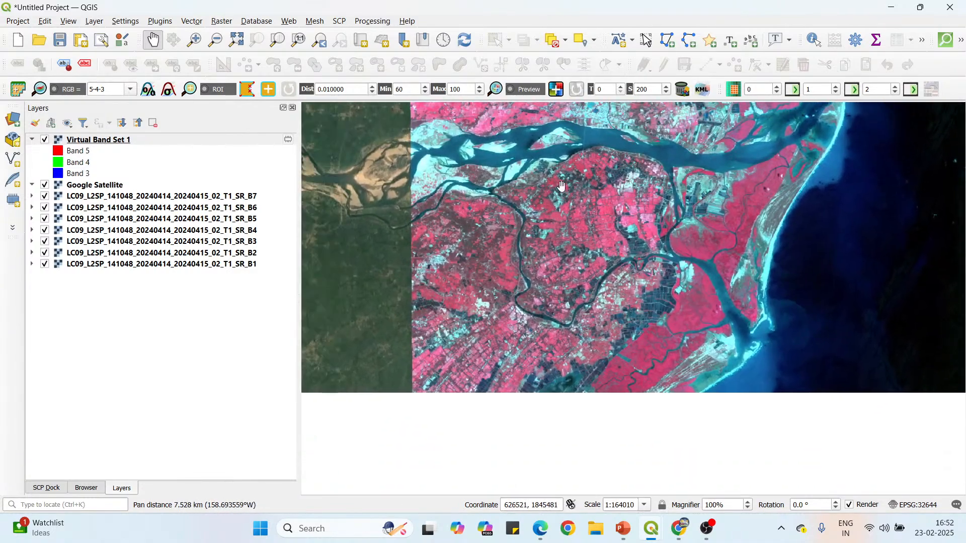
Examine the river channels, farmland and northern built-up coast of the 5-4-3 composite, comparing exposed areas with vegetation.
{"action": "scroll", "coordinate": [422, 155], "scroll_direction": "up", "scroll_amount": 2}
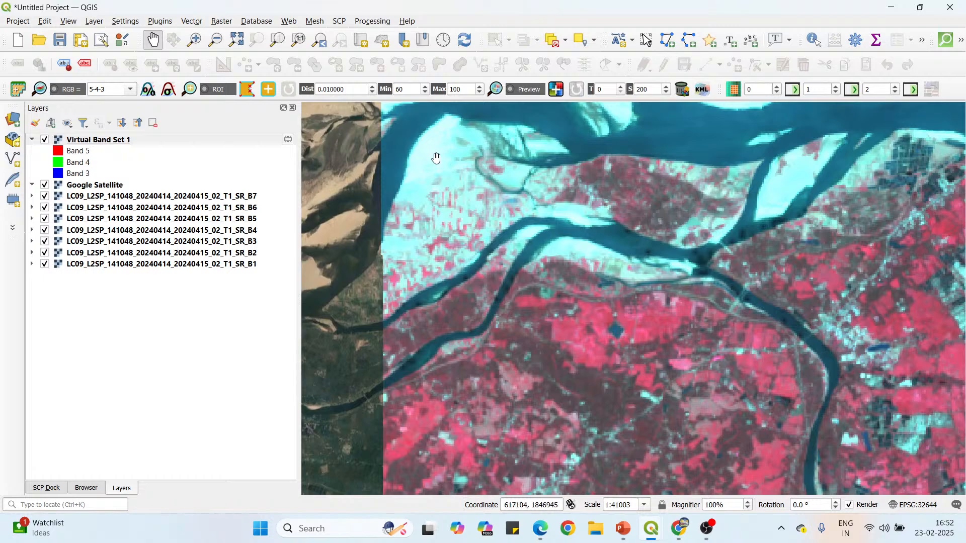
{"action": "scroll", "coordinate": [433, 153], "scroll_direction": "down", "scroll_amount": 2}
{"action": "left_click_drag", "start_coordinate": [503, 232], "coordinate": [498, 304]}
{"action": "left_click_drag", "start_coordinate": [611, 149], "coordinate": [563, 202]}
{"action": "scroll", "coordinate": [524, 298], "scroll_direction": "up", "scroll_amount": 1}
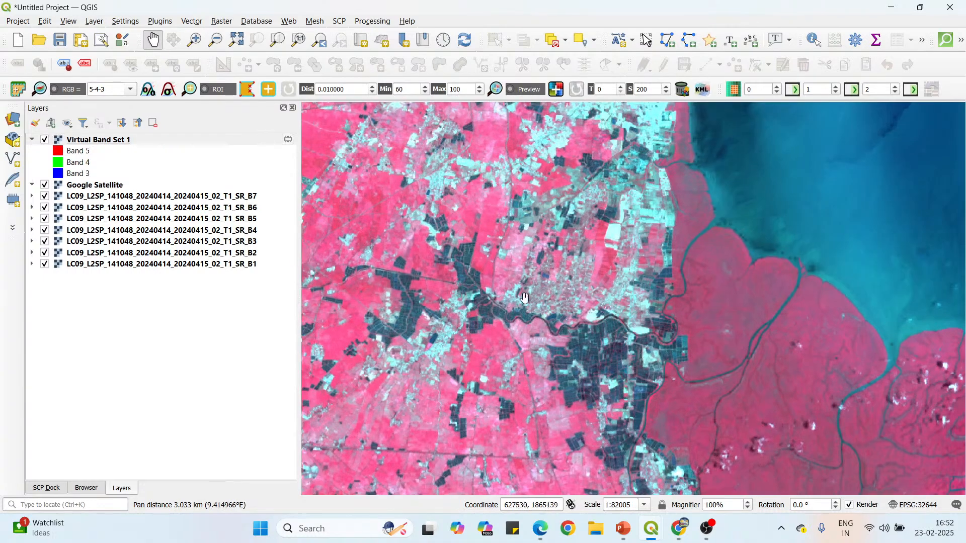
{"action": "left_click_drag", "start_coordinate": [544, 274], "coordinate": [546, 310]}
{"action": "left_click_drag", "start_coordinate": [594, 212], "coordinate": [649, 241]}
{"action": "left_click_drag", "start_coordinate": [518, 241], "coordinate": [551, 193]}
{"action": "scroll", "coordinate": [551, 193], "scroll_direction": "down", "scroll_amount": 1}
{"action": "left_click_drag", "start_coordinate": [604, 327], "coordinate": [586, 296]}
Switch to Landsat Spectral Bands.pdf and highlight the 5-6-7 label and its "Infrared-midinfrared1-midinfrared2" description on page 2.
{"action": "left_click", "coordinate": [540, 530]}
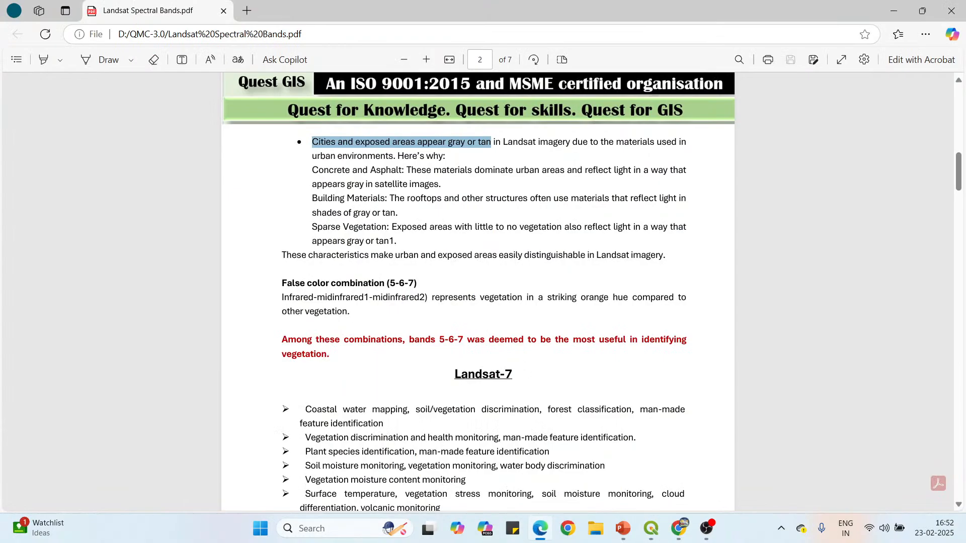
{"action": "left_click", "coordinate": [392, 283]}
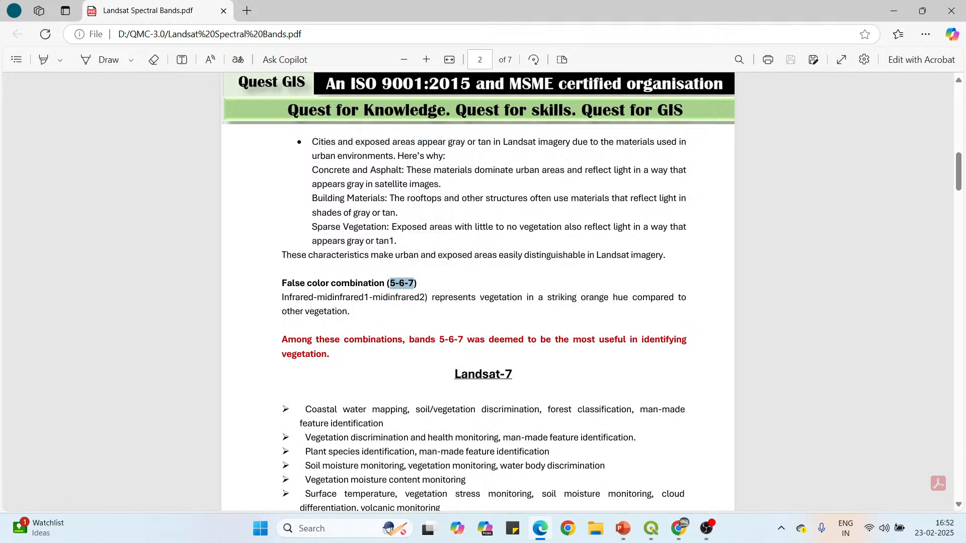
{"action": "left_click_drag", "start_coordinate": [282, 297], "coordinate": [425, 297]}
Highlight Band 5 (NIR), Band 6 (SWIR 1) and Band 7 (SWIR 2) in the Landsat-8/9 band table on page 1.
{"action": "scroll", "coordinate": [397, 282], "scroll_direction": "up", "scroll_amount": 10}
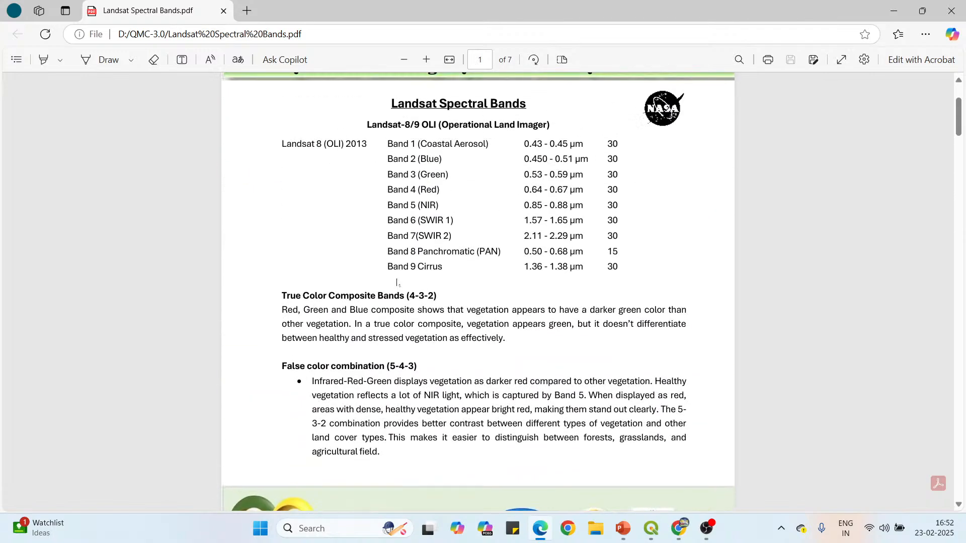
{"action": "left_click_drag", "start_coordinate": [388, 205], "coordinate": [440, 205]}
{"action": "left_click_drag", "start_coordinate": [387, 220], "coordinate": [453, 237]}
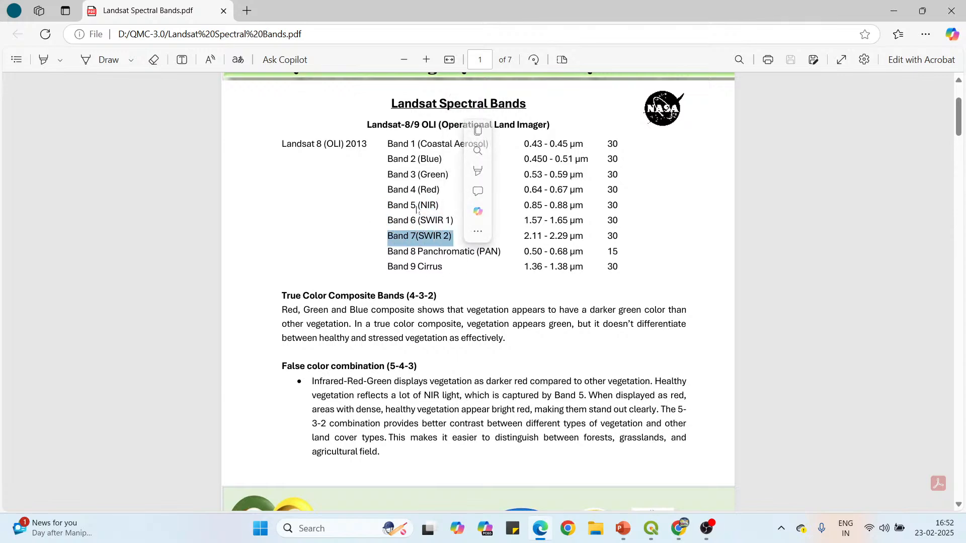
Switch back to QGIS and display Virtual Band Set 1 with the RGB band combination 5-6-7.
{"action": "scroll", "coordinate": [420, 246], "scroll_direction": "down", "scroll_amount": 10}
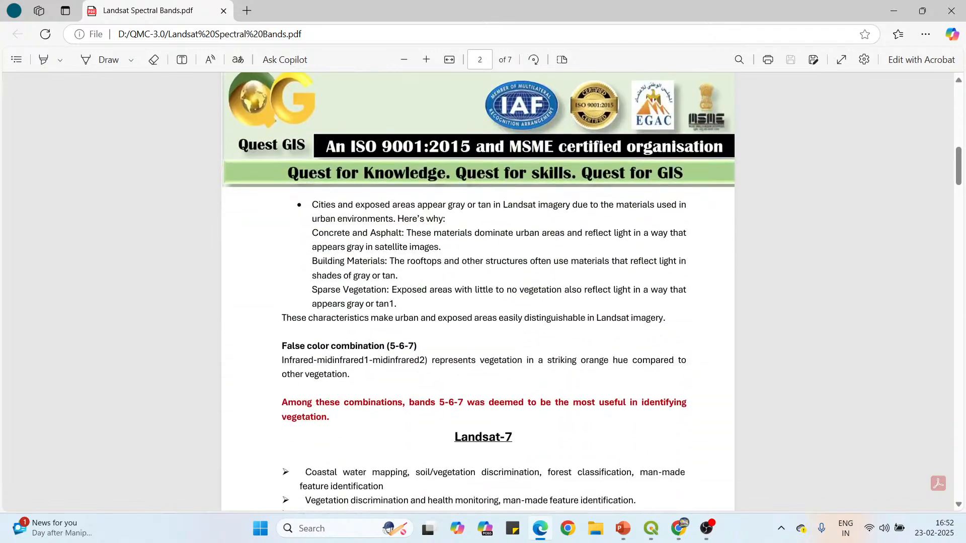
{"action": "scroll", "coordinate": [478, 291], "scroll_direction": "down", "scroll_amount": 3}
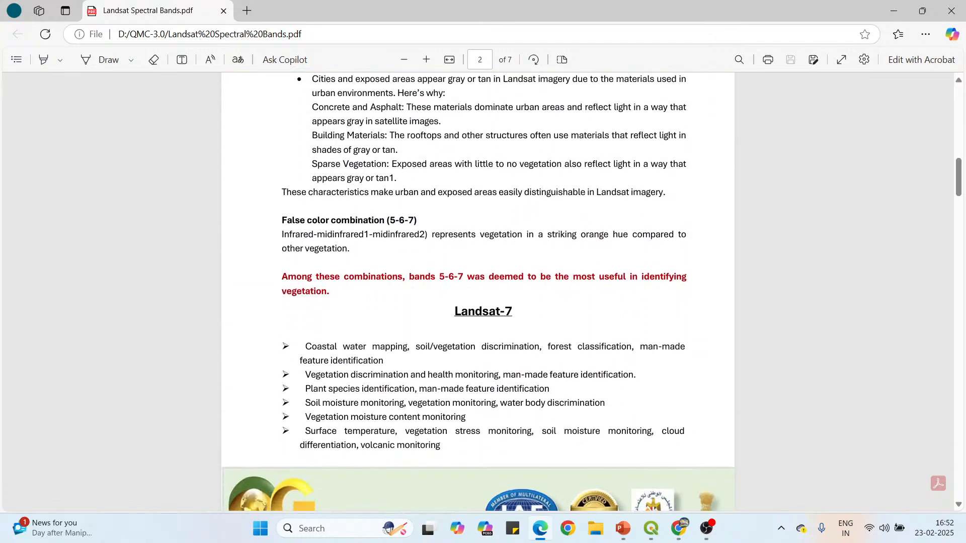
{"action": "left_click", "coordinate": [624, 480]}
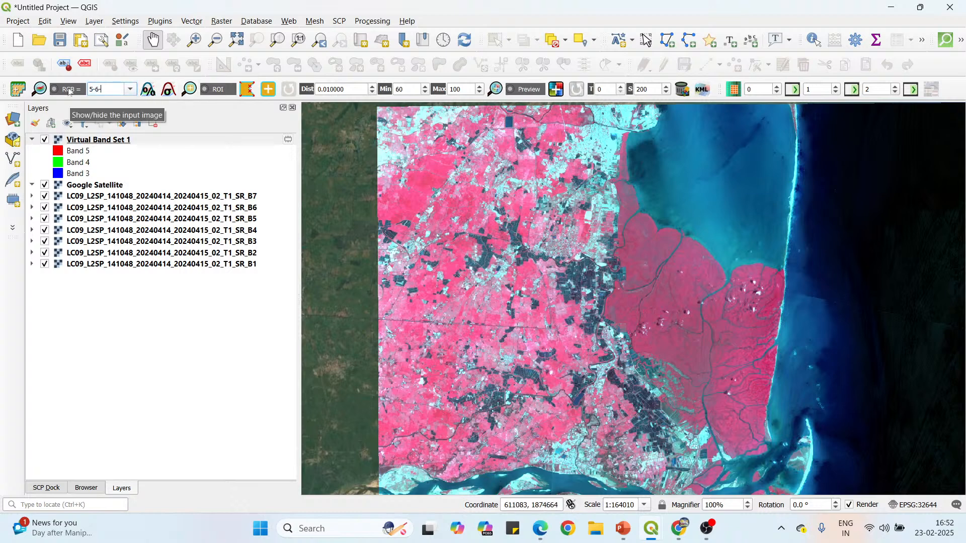
{"action": "key", "text": "Return"}
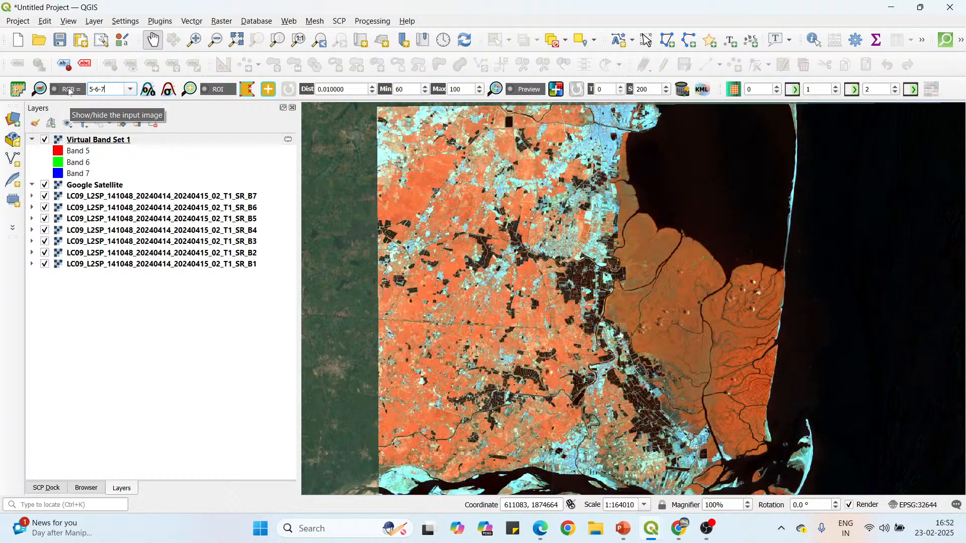
Examine the full 5-6-7 composite, the built-up area at its northern edge and the vegetated land to the west.
{"action": "scroll", "coordinate": [464, 214], "scroll_direction": "down", "scroll_amount": 1}
{"action": "left_click_drag", "start_coordinate": [520, 259], "coordinate": [518, 211]}
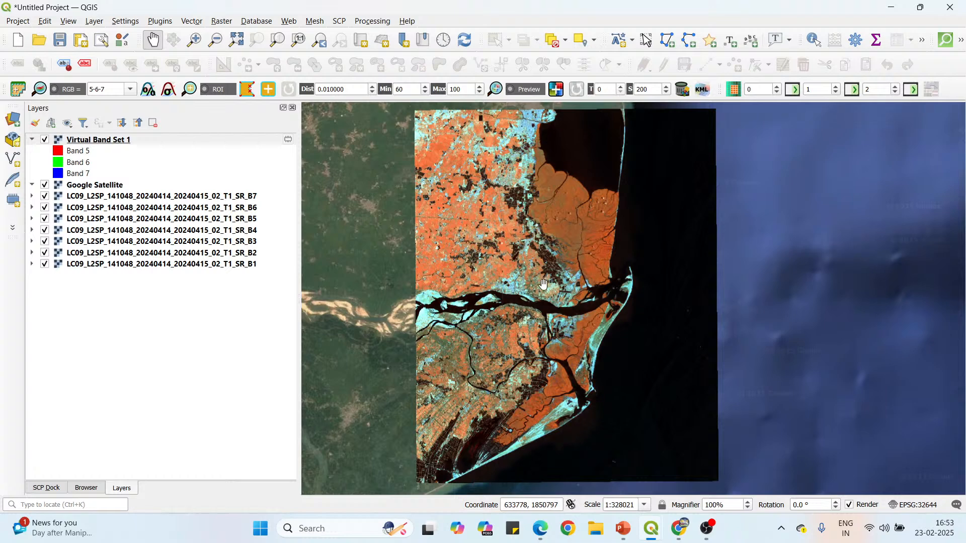
{"action": "left_click_drag", "start_coordinate": [542, 120], "coordinate": [551, 191]}
{"action": "scroll", "coordinate": [538, 151], "scroll_direction": "up", "scroll_amount": 2}
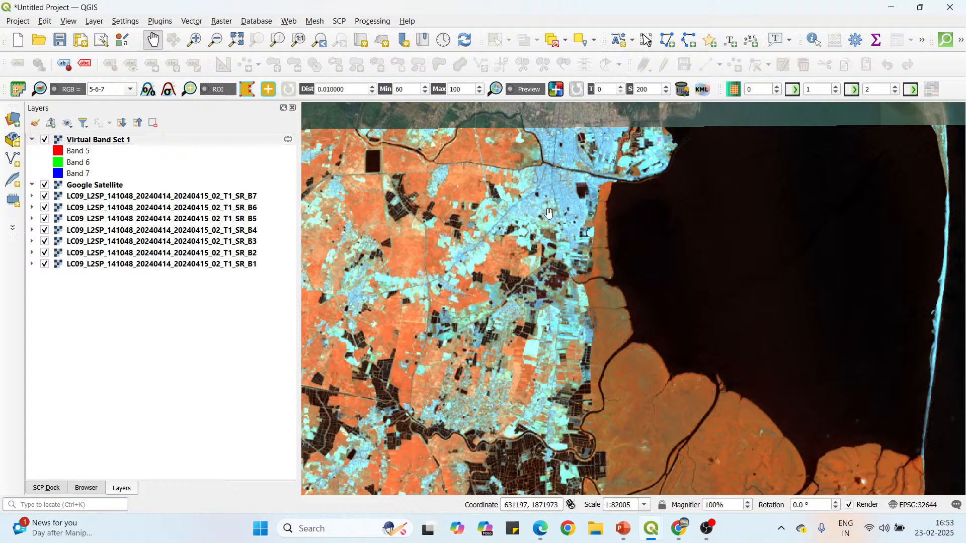
{"action": "left_click_drag", "start_coordinate": [555, 214], "coordinate": [569, 197]}
{"action": "left_click_drag", "start_coordinate": [361, 203], "coordinate": [382, 207]}
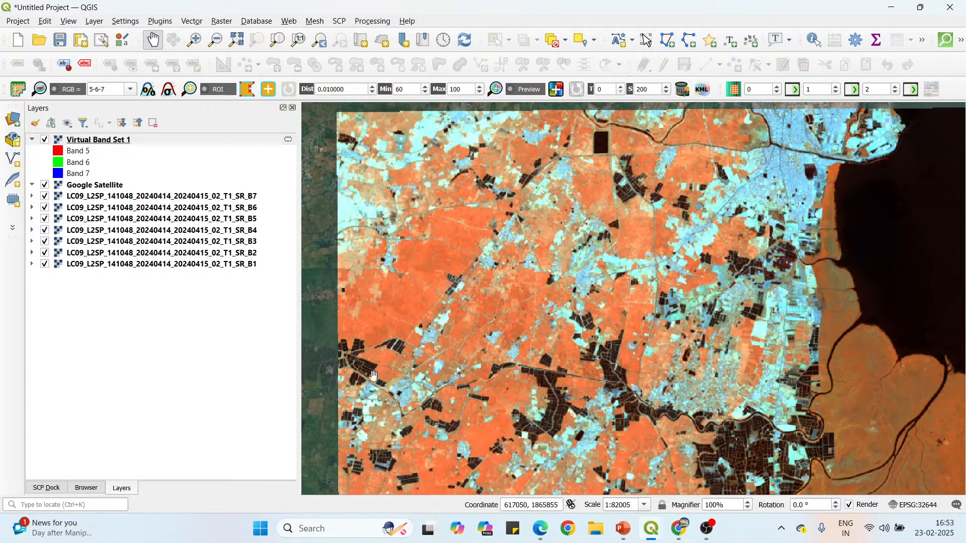
Switch to the PDF and highlight the red note about bands 5-6-7 being the most useful in identifying vegetation.
{"action": "left_click", "coordinate": [541, 528]}
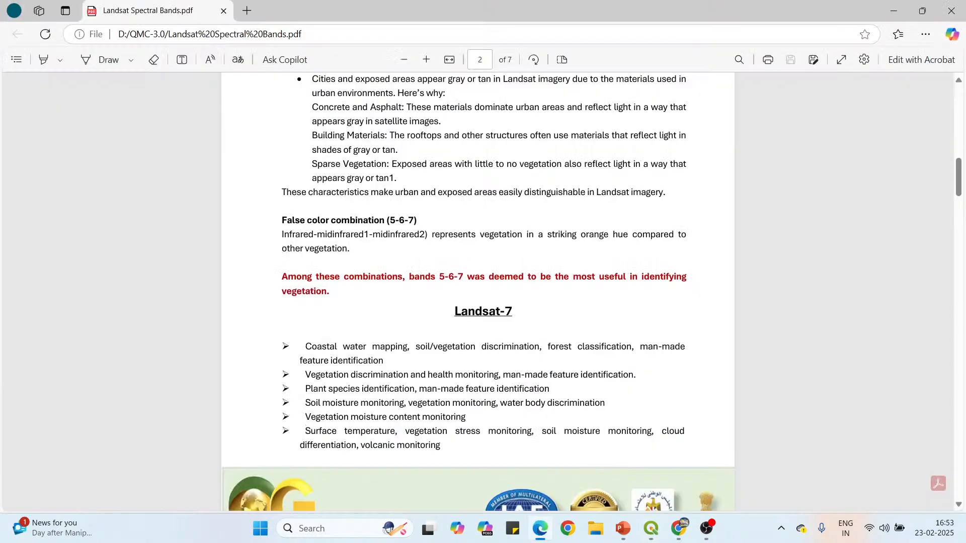
{"action": "left_click_drag", "start_coordinate": [302, 277], "coordinate": [619, 277]}
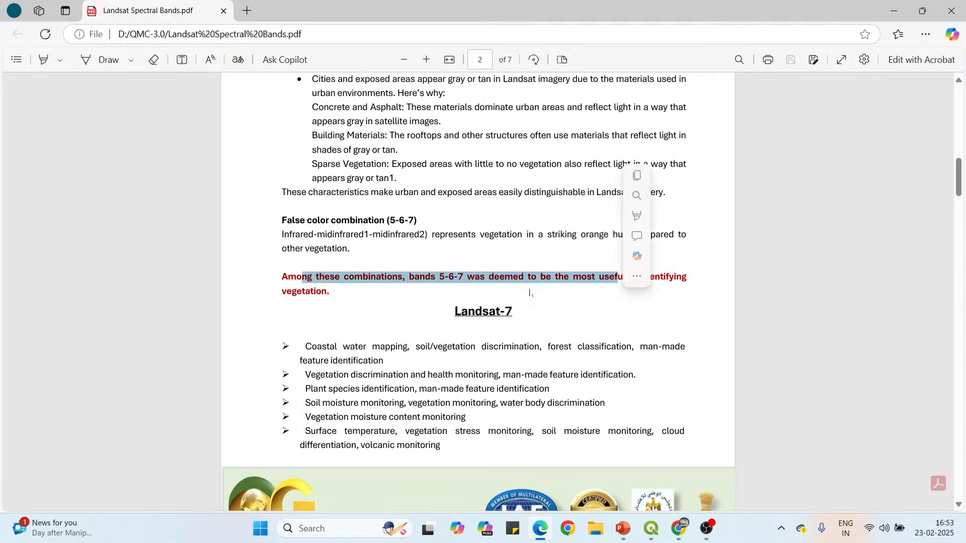
{"action": "mouse_move", "coordinate": [292, 291]}
{"action": "left_mouse_down"}
{"action": "mouse_move", "coordinate": [331, 291]}
{"action": "mouse_move", "coordinate": [282, 292]}
{"action": "left_mouse_up"}
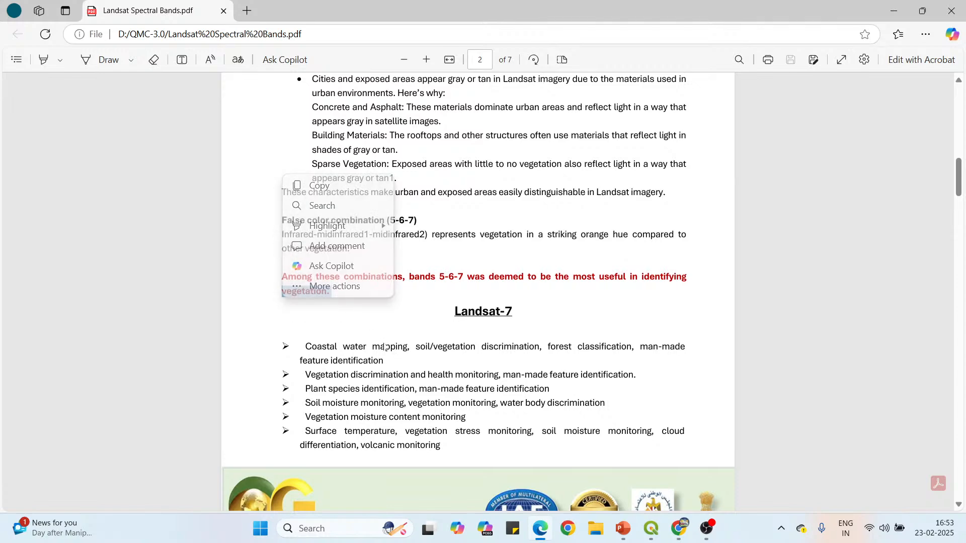
Return to QGIS and examine the vegetation and coastal delta across the whole extent of the 5-6-7 composite.
{"action": "left_click", "coordinate": [894, 6]}
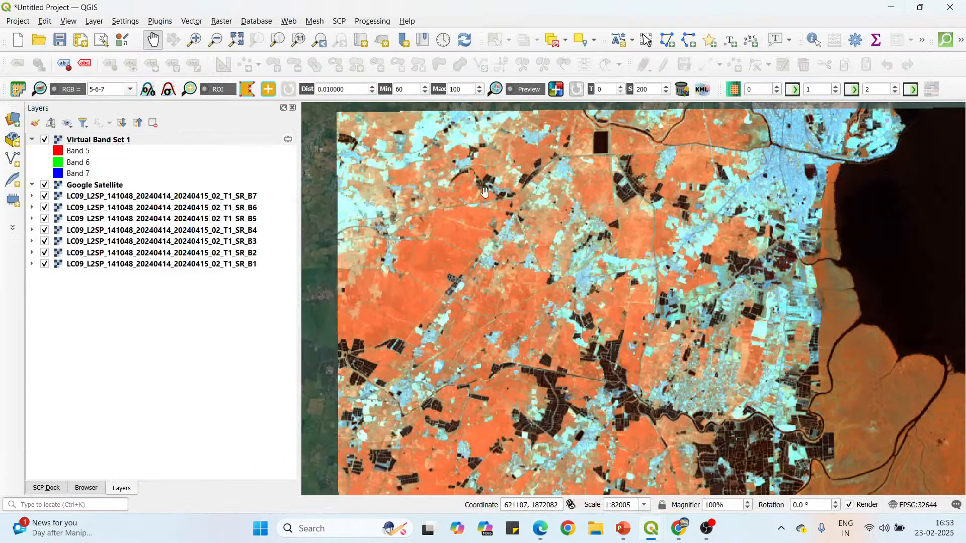
{"action": "scroll", "coordinate": [505, 304], "scroll_direction": "down", "scroll_amount": 2}
{"action": "left_click_drag", "start_coordinate": [506, 304], "coordinate": [497, 260]}
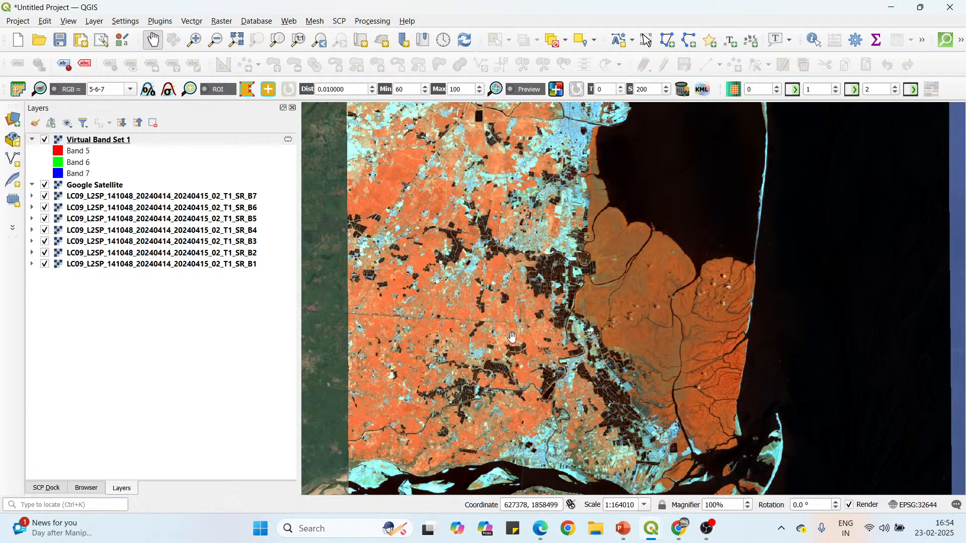
{"action": "scroll", "coordinate": [512, 336], "scroll_direction": "down", "scroll_amount": 1}
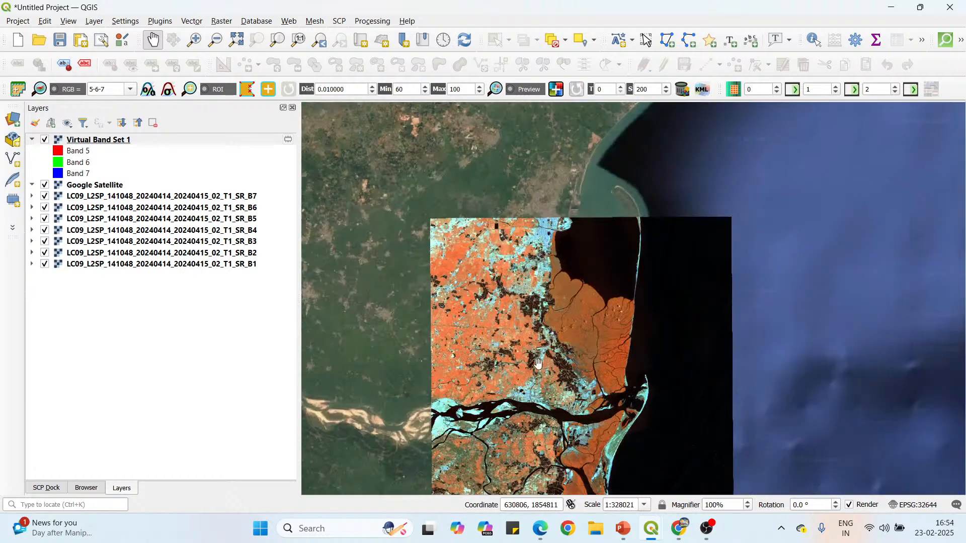
{"action": "left_click_drag", "start_coordinate": [538, 364], "coordinate": [530, 258]}
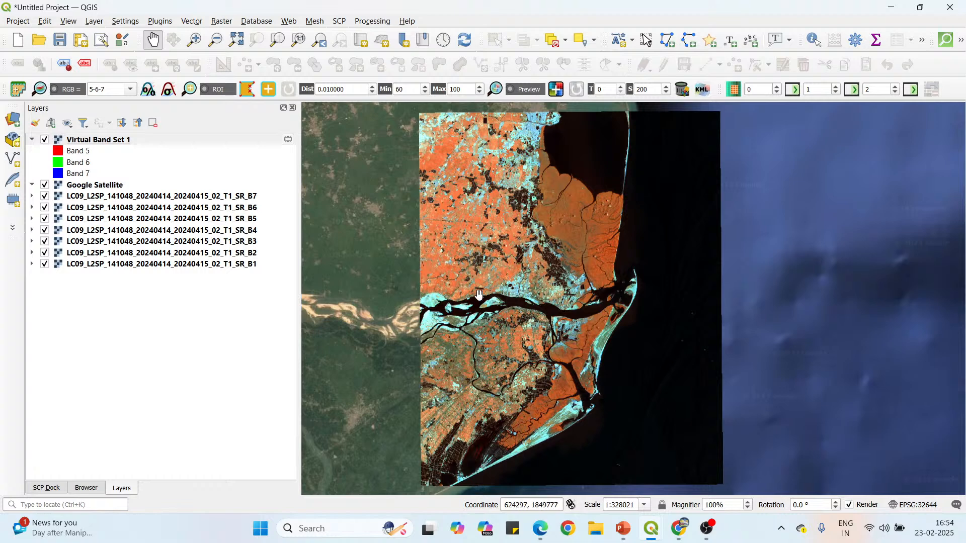
Open the SCP Dock and examine the river, southern farmland and coastal delta in the 5-6-7 composite.
{"action": "left_click", "coordinate": [56, 489]}
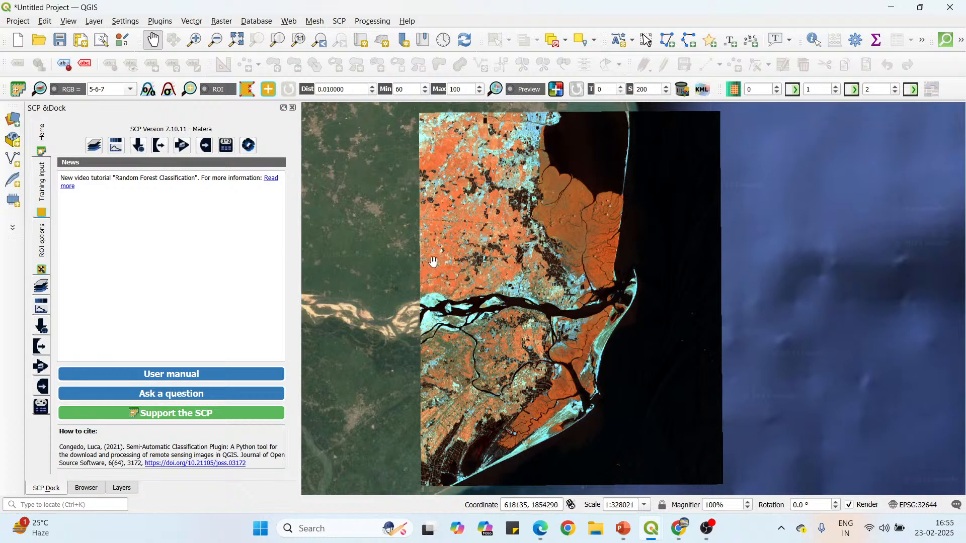
{"action": "scroll", "coordinate": [431, 263], "scroll_direction": "up", "scroll_amount": 2}
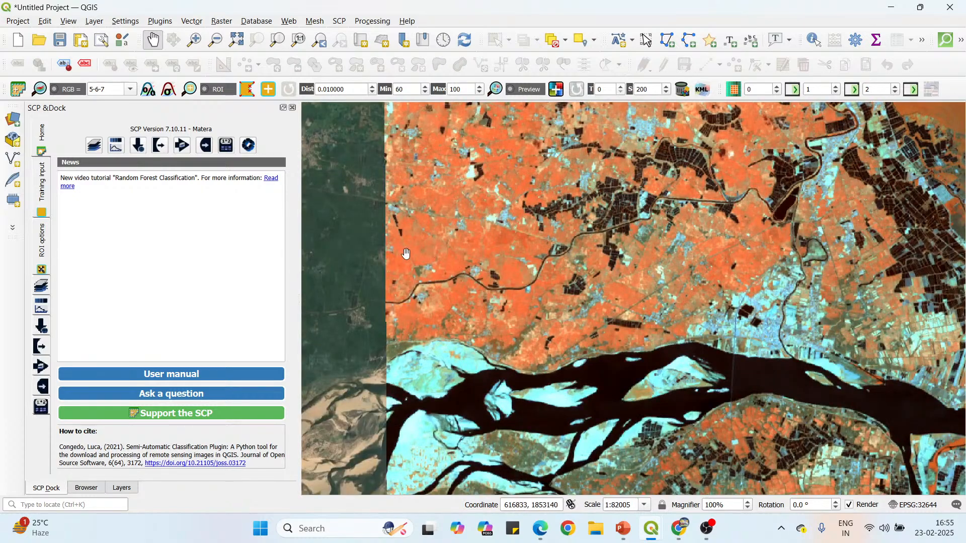
{"action": "scroll", "coordinate": [442, 238], "scroll_direction": "down", "scroll_amount": 1}
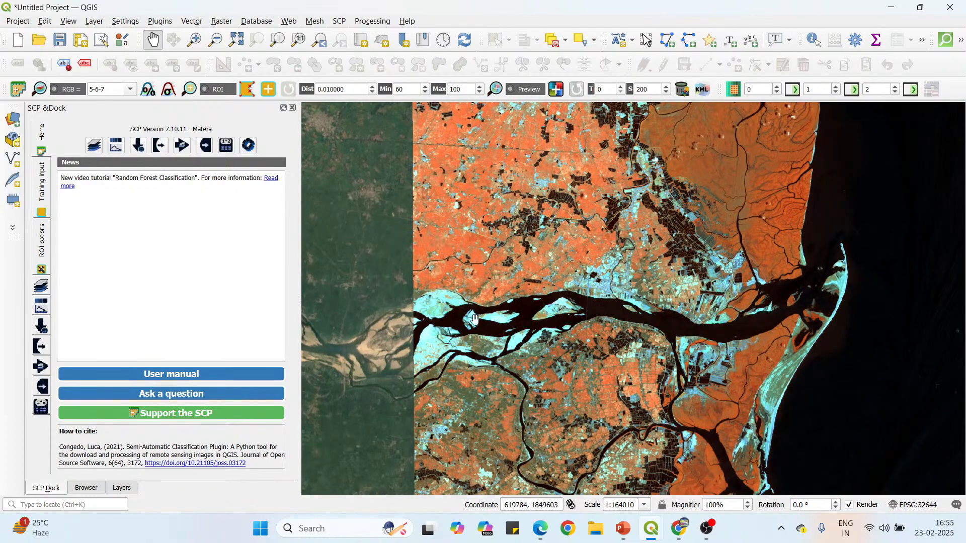
{"action": "left_click_drag", "start_coordinate": [492, 411], "coordinate": [493, 243]}
{"action": "scroll", "coordinate": [481, 254], "scroll_direction": "up", "scroll_amount": 1}
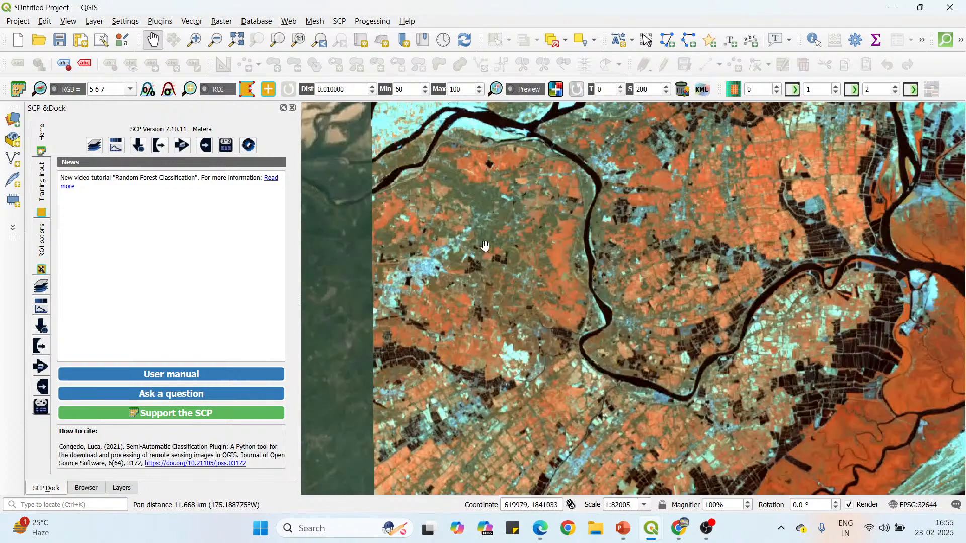
{"action": "scroll", "coordinate": [485, 235], "scroll_direction": "down", "scroll_amount": 1}
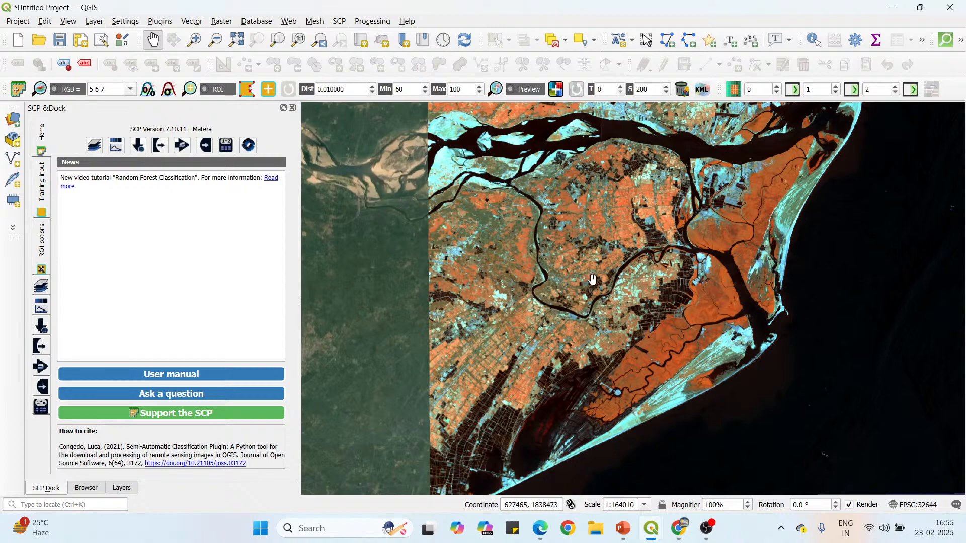
{"action": "left_click_drag", "start_coordinate": [676, 240], "coordinate": [535, 320]}
{"action": "scroll", "coordinate": [518, 271], "scroll_direction": "down", "scroll_amount": 1}
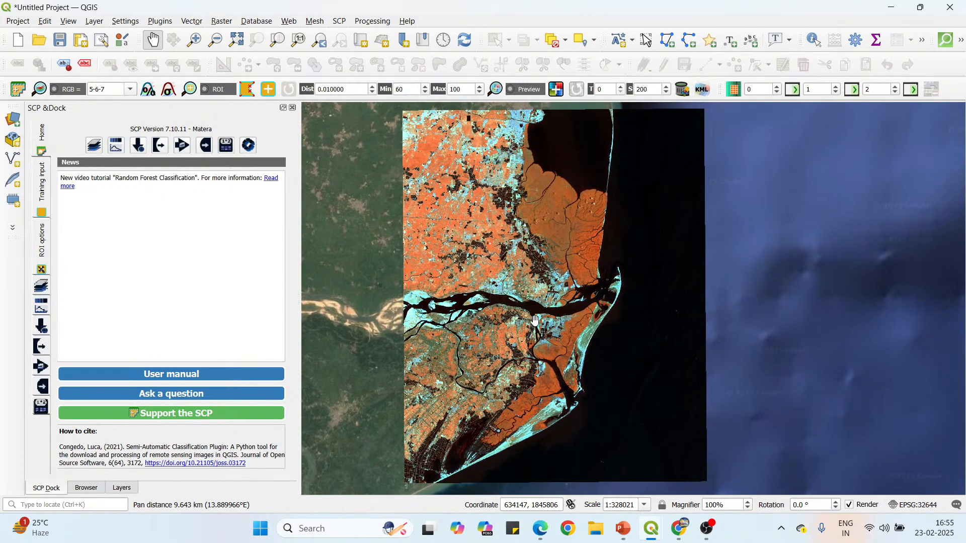
Start a new SCP training input and create a folder named Training input inside QMC-3.0/Data for it.
{"action": "left_click", "coordinate": [42, 186]}
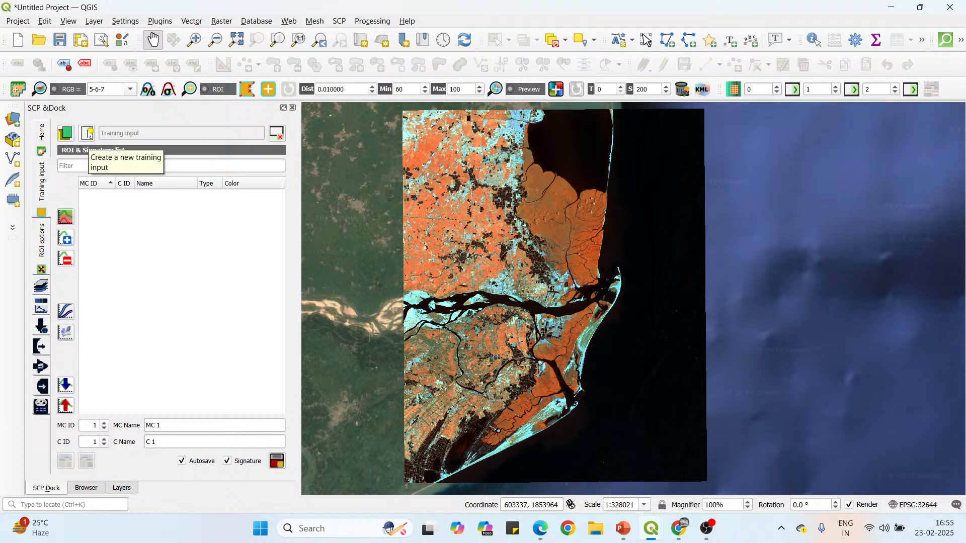
{"action": "left_click", "coordinate": [88, 134]}
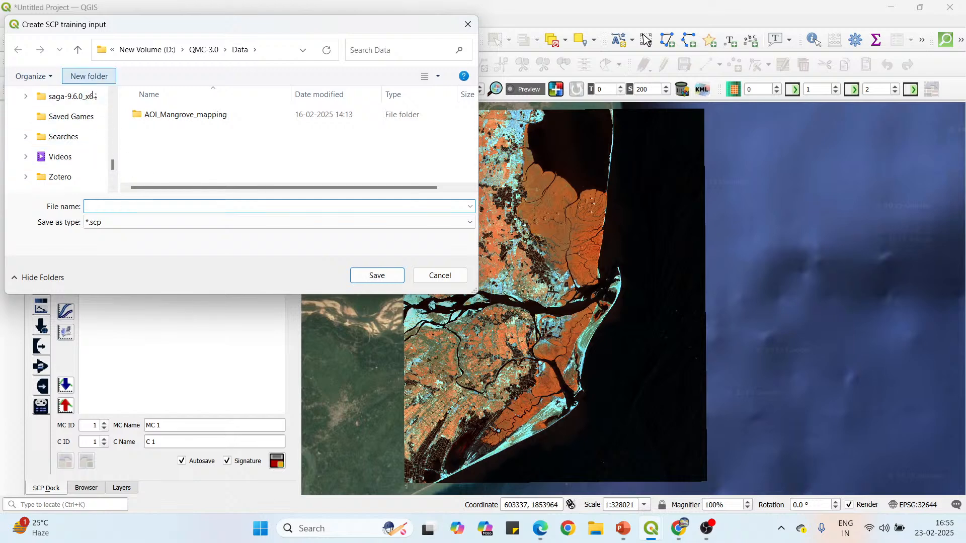
{"action": "left_click", "coordinate": [89, 76]}
{"action": "type", "text": "T"}
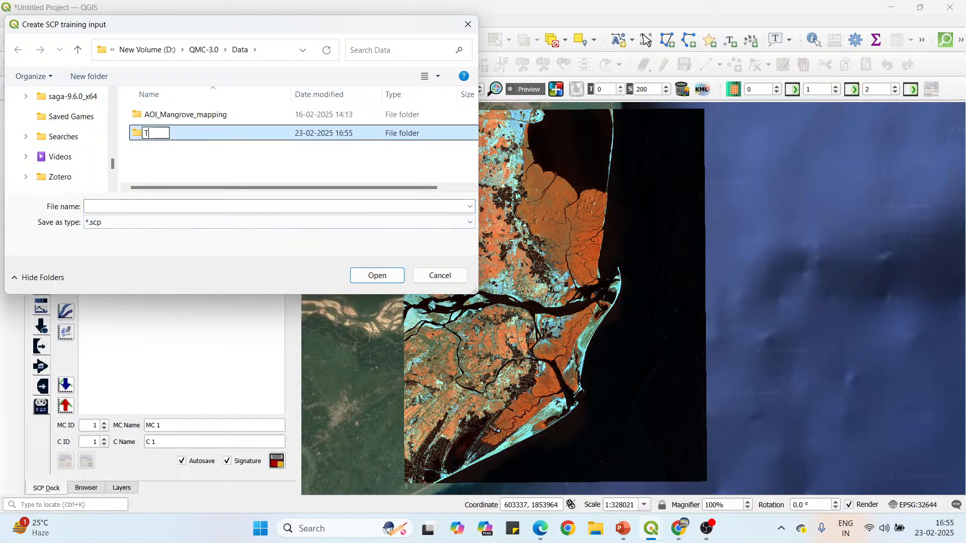
{"action": "type", "text": "raining "}
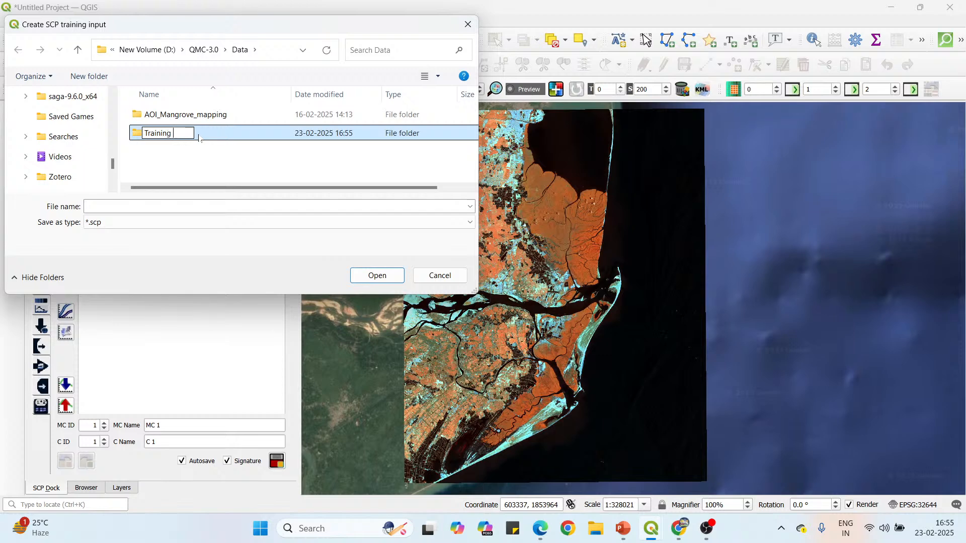
{"action": "type", "text": "input"}
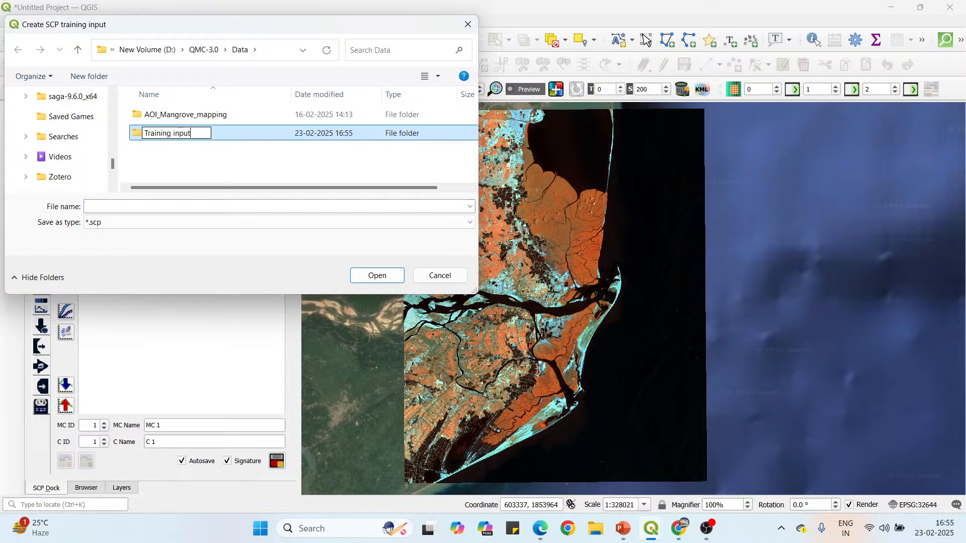
{"action": "key", "text": "Return"}
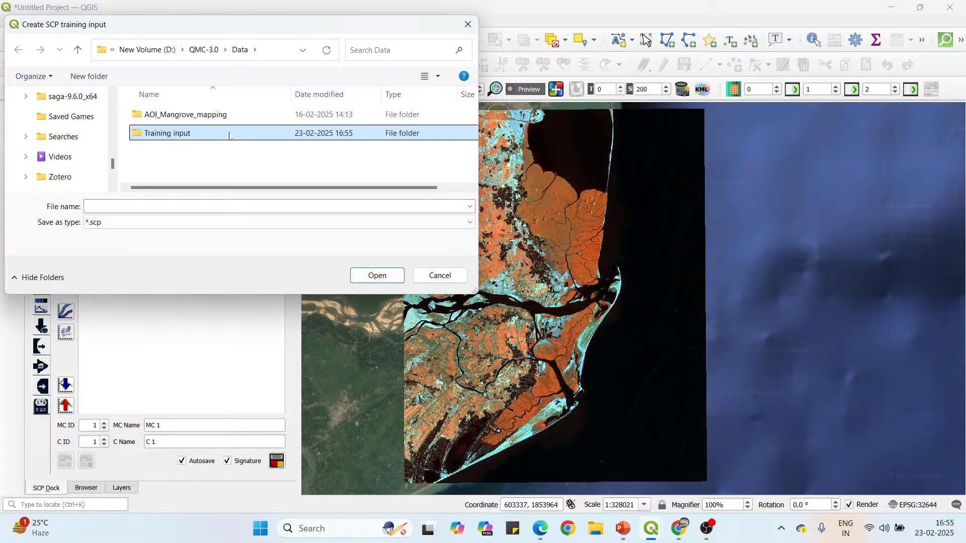
Save the SCP training input as TIs in the Training input folder and show it in the layer list.
{"action": "double_click", "coordinate": [231, 134]}
{"action": "left_click", "coordinate": [172, 229]}
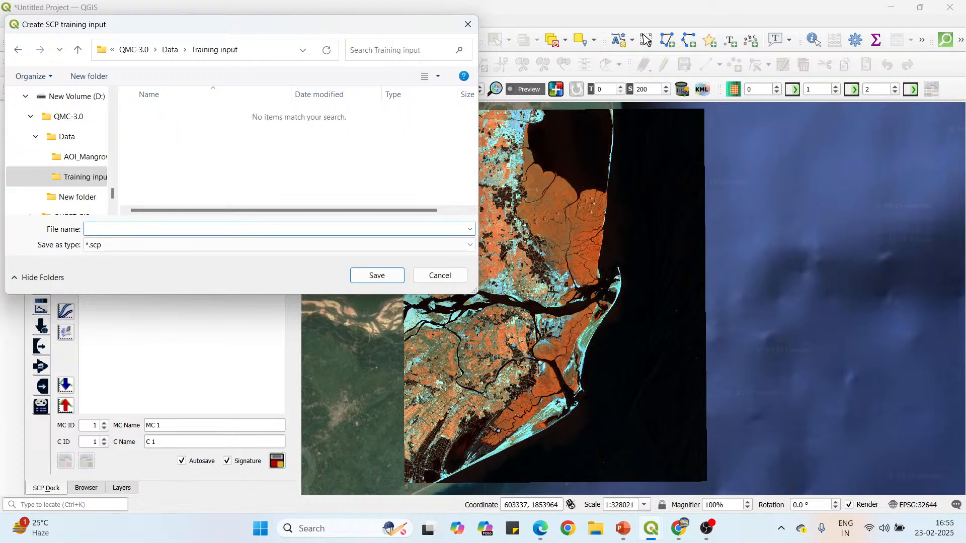
{"action": "type", "text": "Tls"}
{"action": "left_click", "coordinate": [386, 273]}
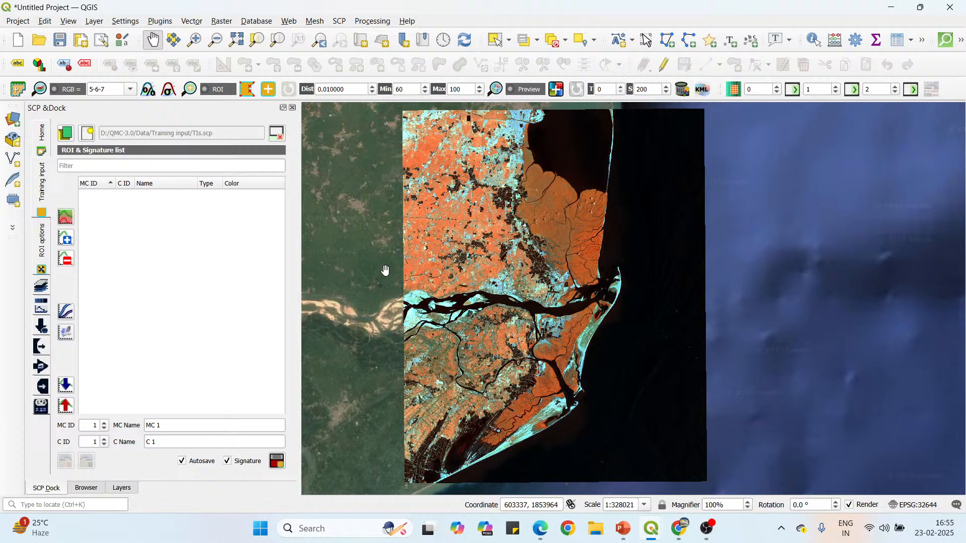
{"action": "left_click", "coordinate": [122, 488]}
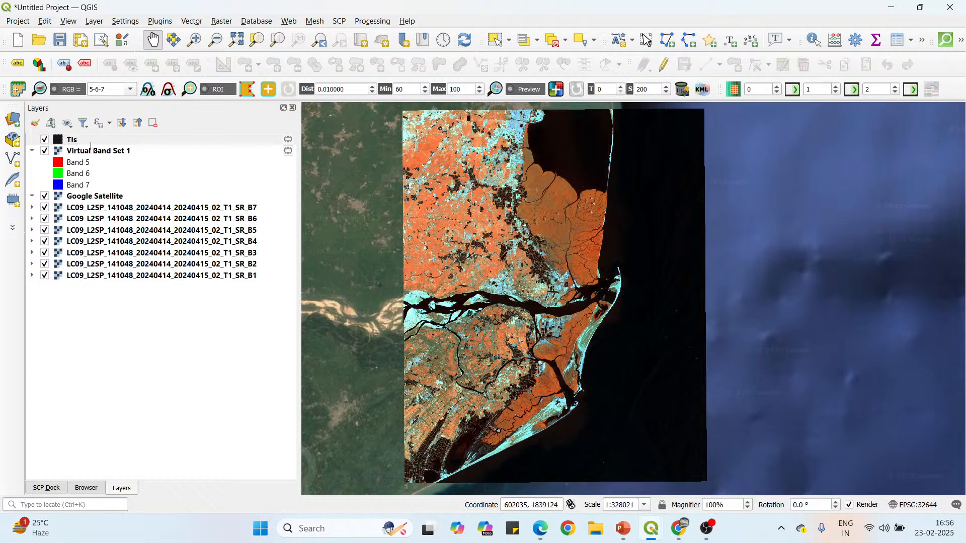
Name macroclass 1 Water bodies in the SCP training input and start the ROI polygon tool.
{"action": "left_click", "coordinate": [56, 491]}
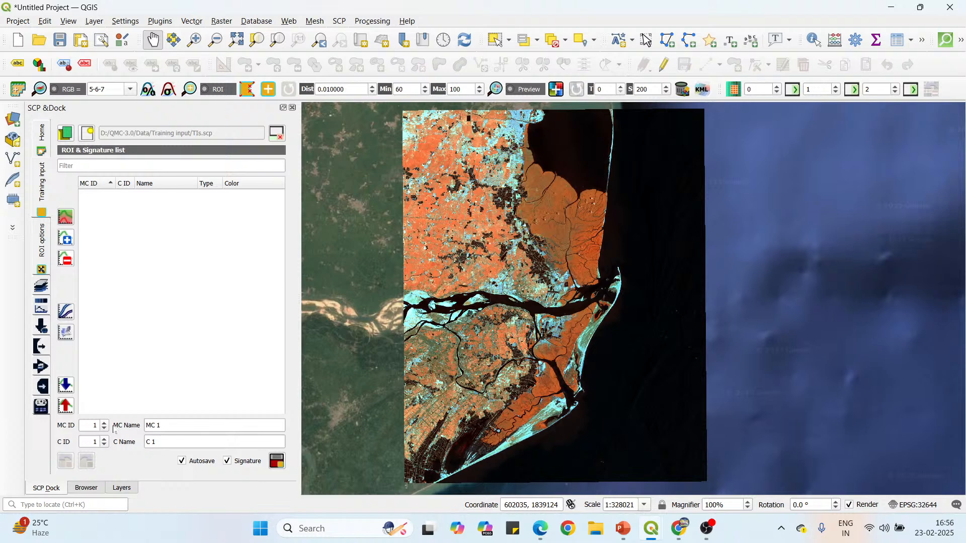
{"action": "left_click_drag", "start_coordinate": [161, 426], "coordinate": [145, 426]}
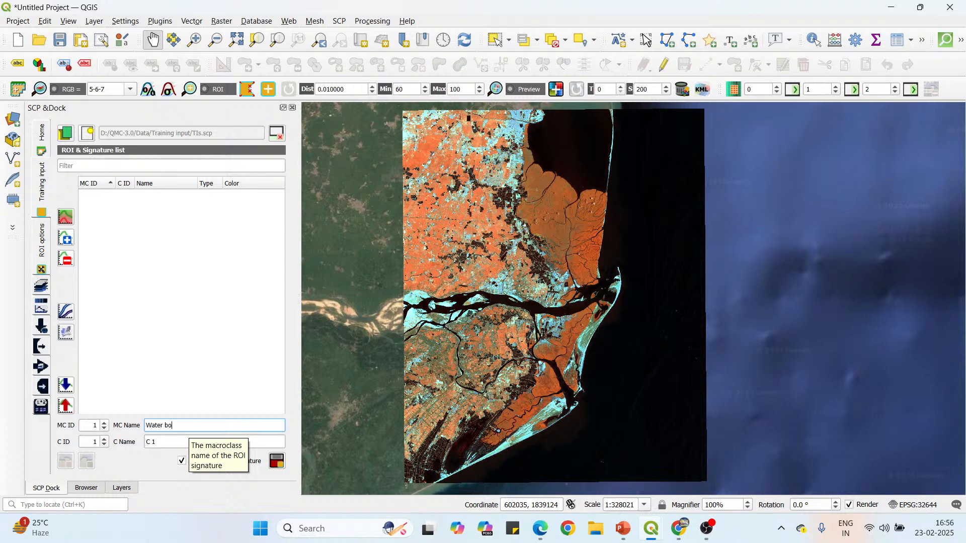
{"action": "type", "text": "dy"}
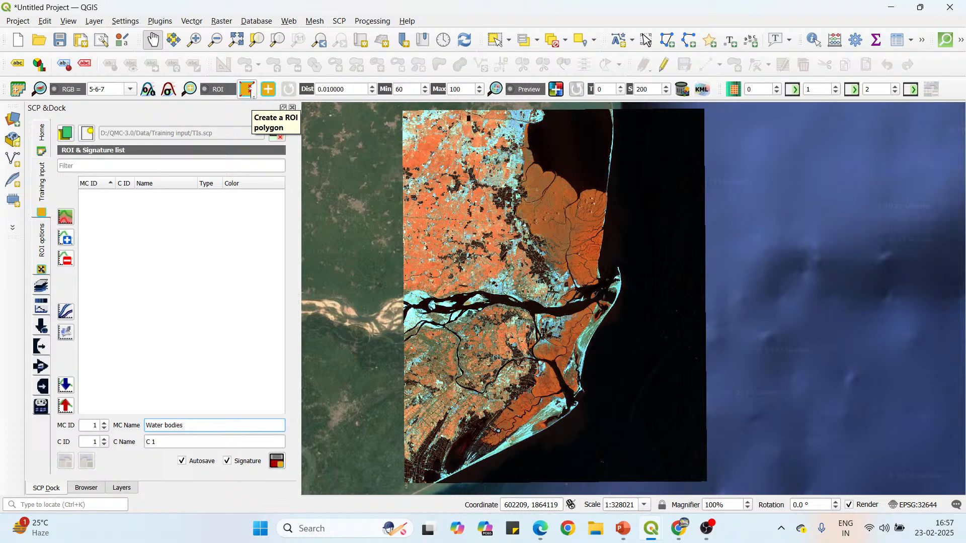
{"action": "left_click", "coordinate": [247, 89]}
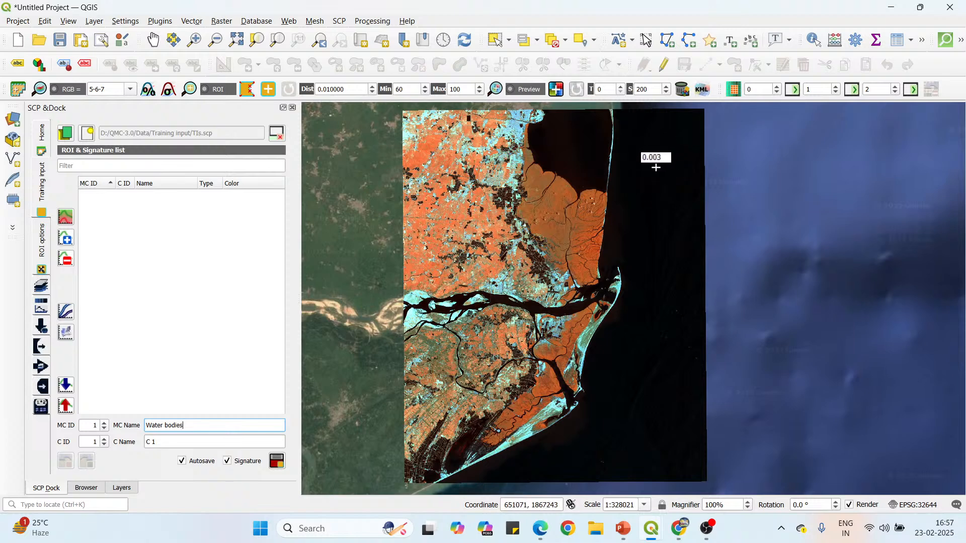
Look up the NDVI range for clouds and water in the Landsat Spectral Bands PDF, then return to QGIS.
{"action": "left_click", "coordinate": [541, 528]}
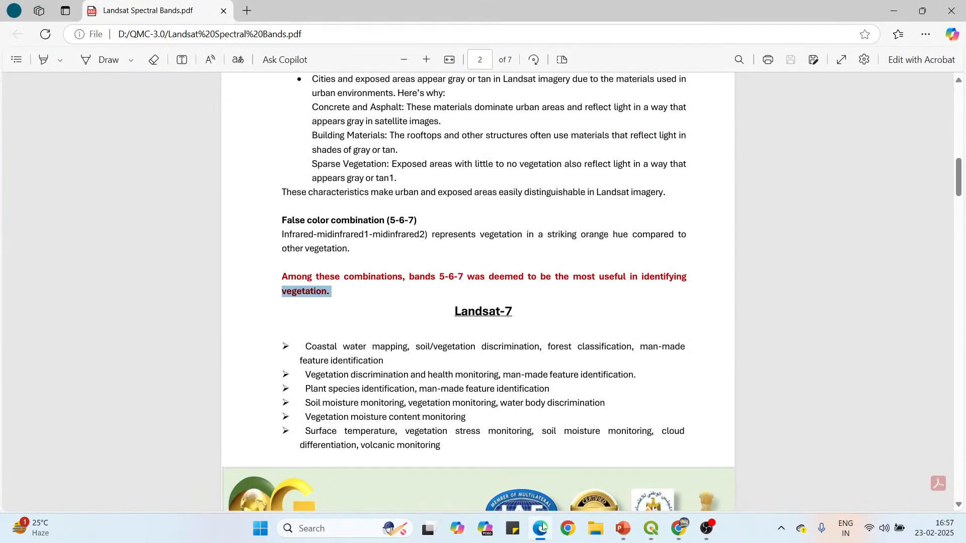
{"action": "scroll", "coordinate": [409, 351], "scroll_direction": "down", "scroll_amount": 3}
{"action": "scroll", "coordinate": [409, 354], "scroll_direction": "up", "scroll_amount": 4}
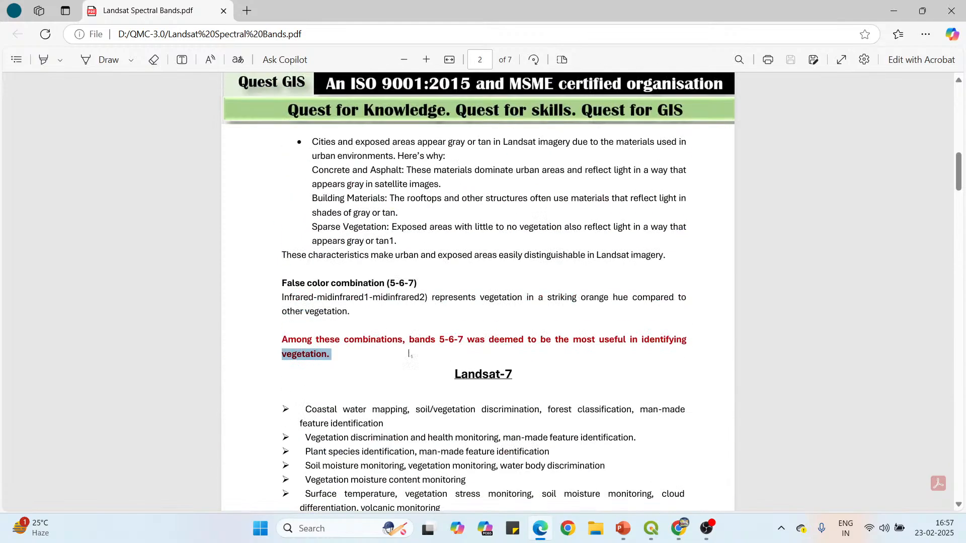
{"action": "scroll", "coordinate": [478, 292], "scroll_direction": "down", "scroll_amount": 20}
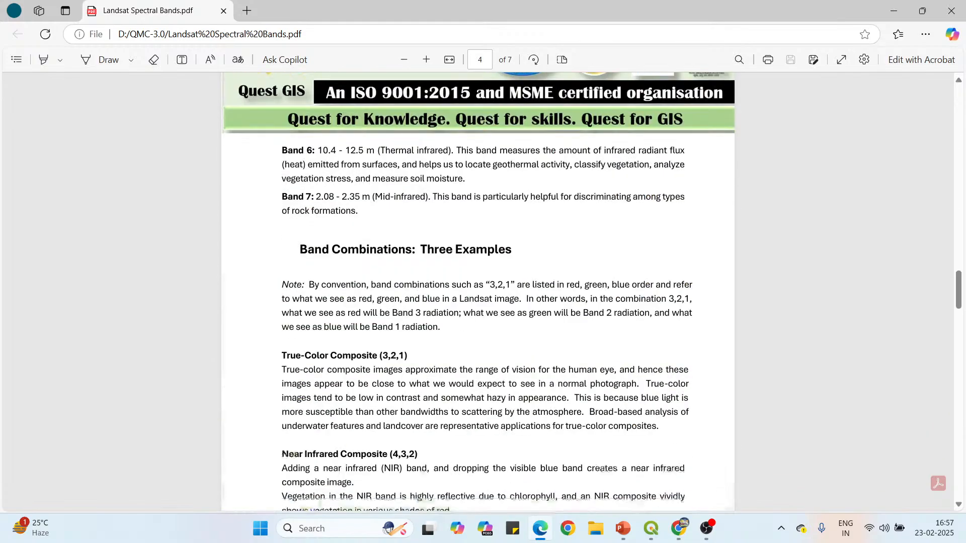
{"action": "scroll", "coordinate": [478, 292], "scroll_direction": "down", "scroll_amount": 20}
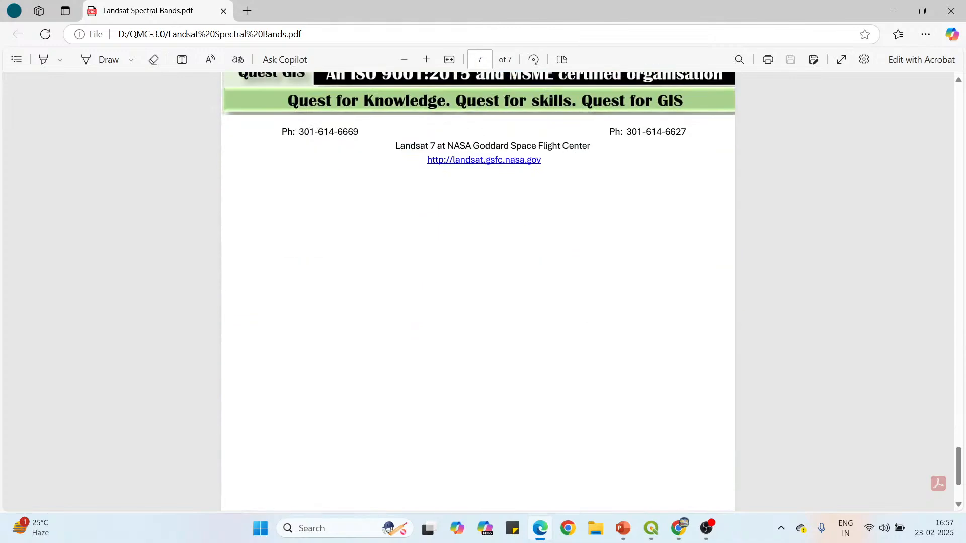
{"action": "scroll", "coordinate": [463, 338], "scroll_direction": "up", "scroll_amount": 10}
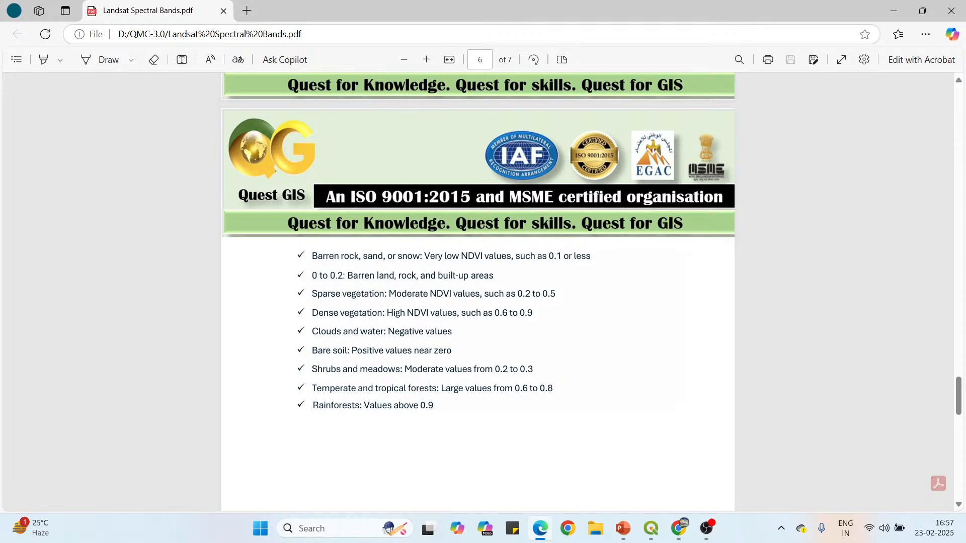
{"action": "scroll", "coordinate": [462, 337], "scroll_direction": "up", "scroll_amount": 3}
{"action": "scroll", "coordinate": [463, 337], "scroll_direction": "down", "scroll_amount": 4}
{"action": "scroll", "coordinate": [463, 337], "scroll_direction": "up", "scroll_amount": 1}
{"action": "left_click_drag", "start_coordinate": [447, 332], "coordinate": [395, 332]}
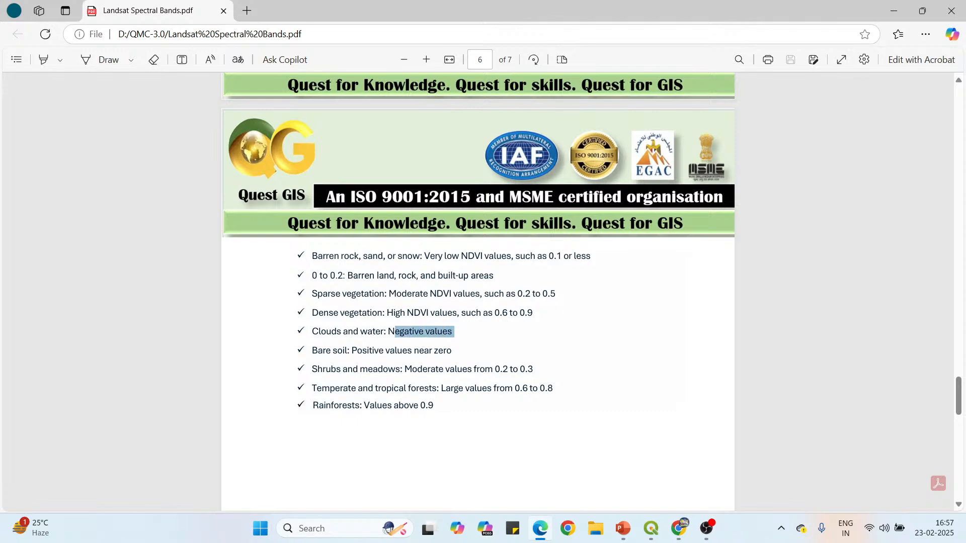
{"action": "left_click", "coordinate": [894, 10]}
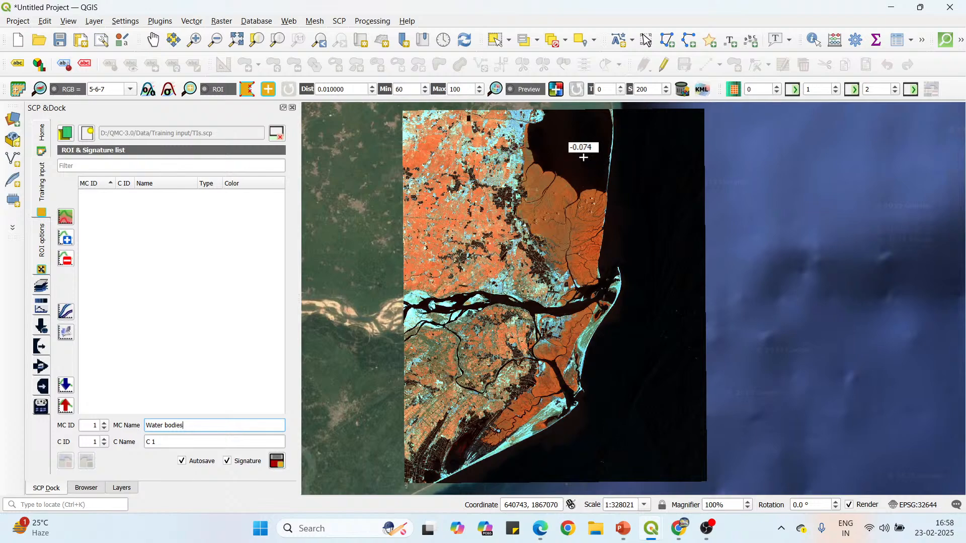
Draw a closed, roughly round ROI polygon over the open water of the northern bay in the composite.
{"action": "scroll", "coordinate": [569, 125], "scroll_direction": "up", "scroll_amount": 1}
{"action": "scroll", "coordinate": [566, 269], "scroll_direction": "down", "scroll_amount": 1}
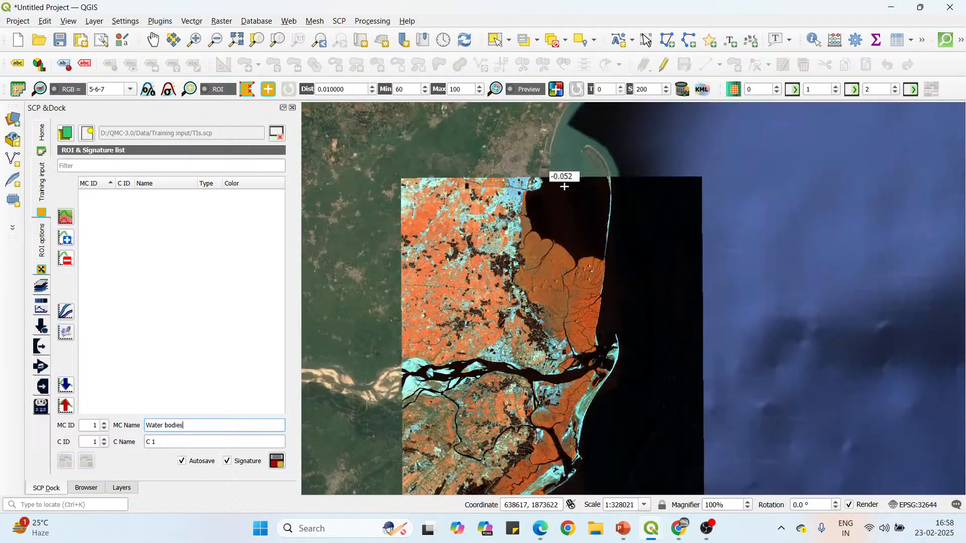
{"action": "scroll", "coordinate": [569, 190], "scroll_direction": "up", "scroll_amount": 1}
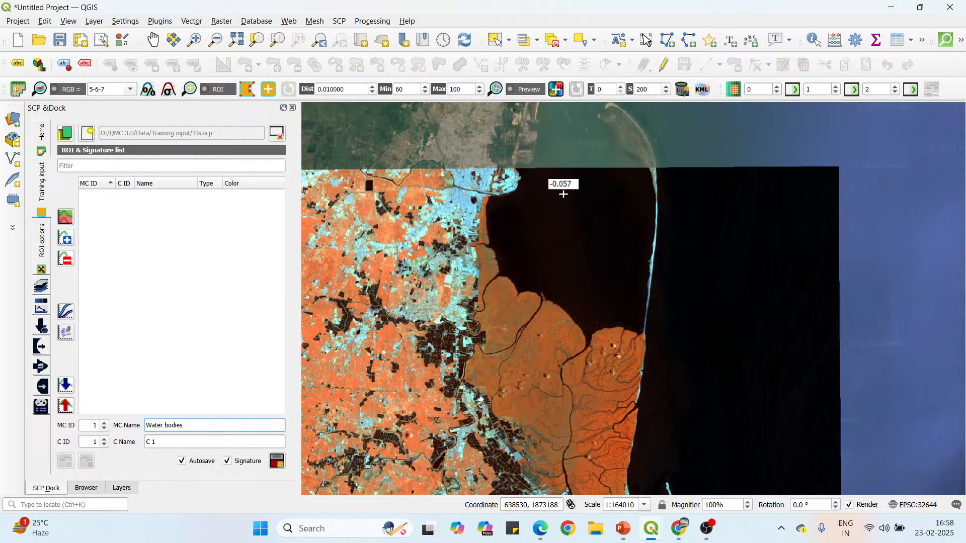
{"action": "left_click", "coordinate": [563, 194]}
{"action": "left_click", "coordinate": [554, 199]}
{"action": "left_click", "coordinate": [555, 209]}
{"action": "left_click", "coordinate": [557, 219]}
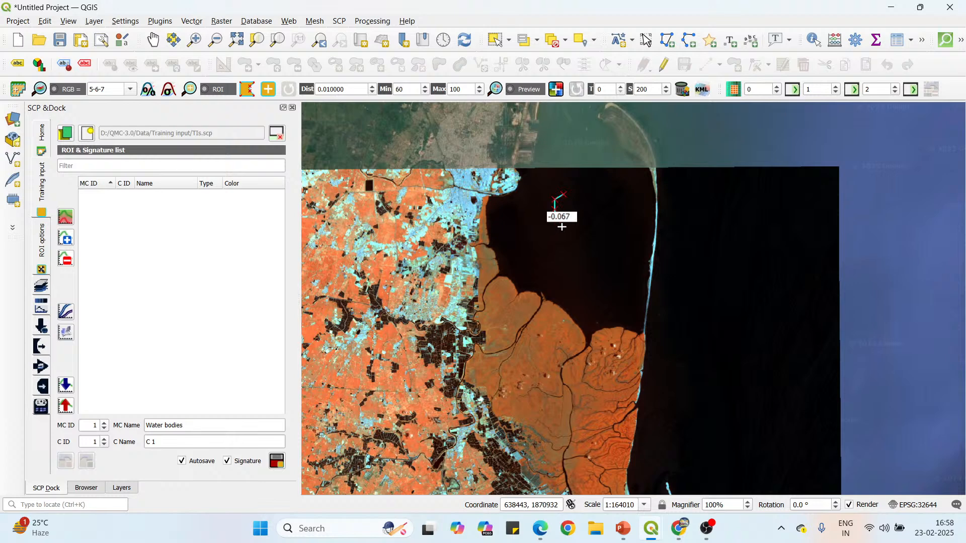
{"action": "left_click", "coordinate": [562, 227]}
{"action": "left_click", "coordinate": [575, 230]}
{"action": "left_click", "coordinate": [590, 225]}
{"action": "left_click", "coordinate": [594, 217]}
{"action": "left_click", "coordinate": [596, 208]}
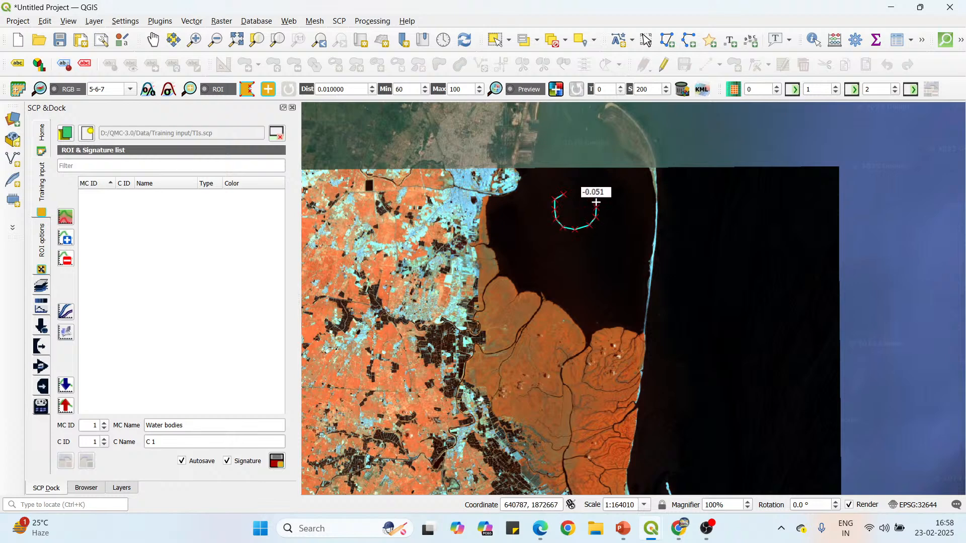
{"action": "left_click", "coordinate": [595, 197]}
{"action": "left_click", "coordinate": [589, 193]}
{"action": "left_click", "coordinate": [576, 192]}
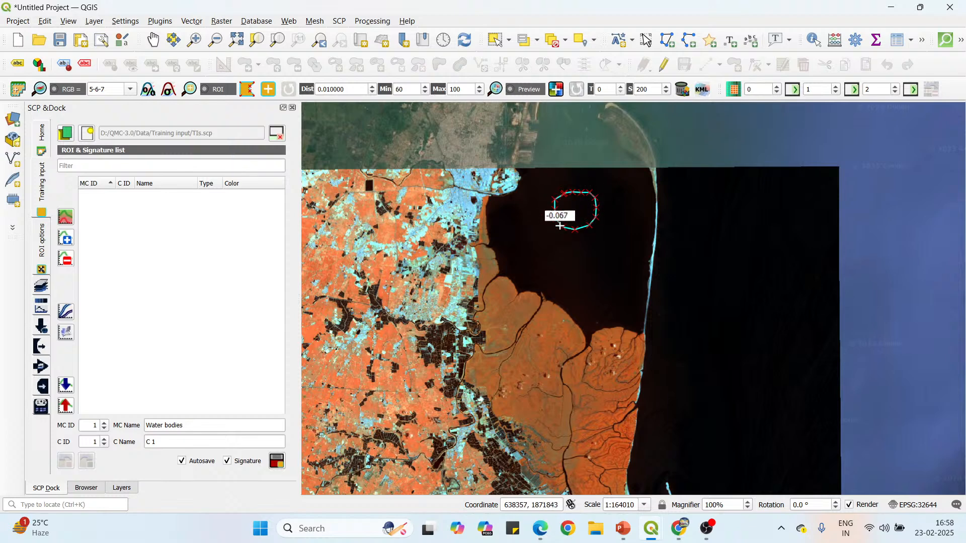
{"action": "scroll", "coordinate": [572, 208], "scroll_direction": "up", "scroll_amount": 2}
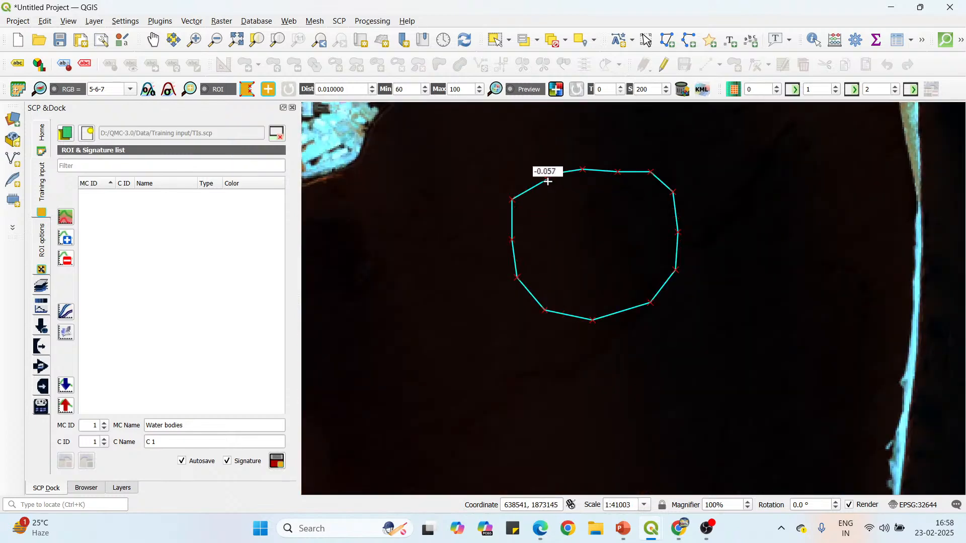
{"action": "right_click", "coordinate": [547, 178]}
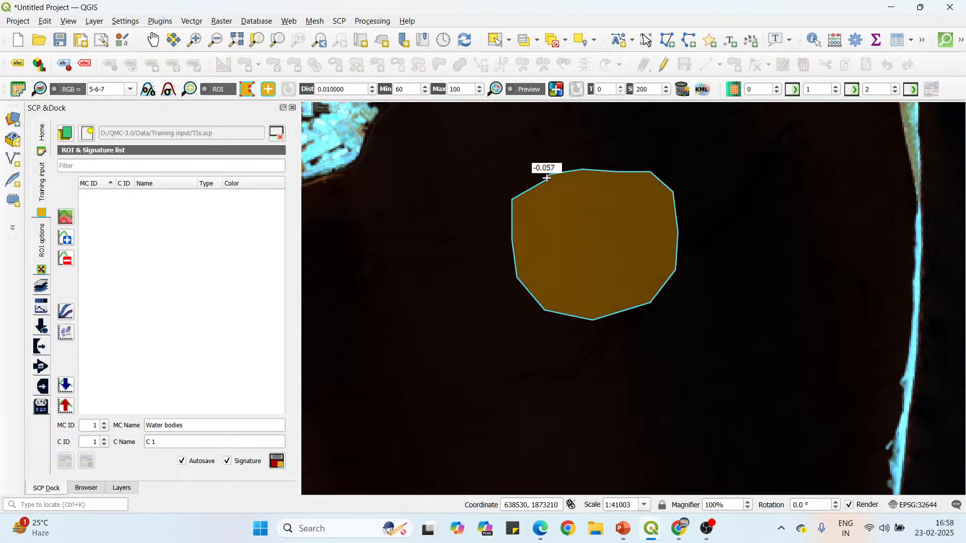
Draw a closed, roughly round ROI polygon over the sea just off the southern delta's sandy coast.
{"action": "scroll", "coordinate": [547, 178], "scroll_direction": "down", "scroll_amount": 2}
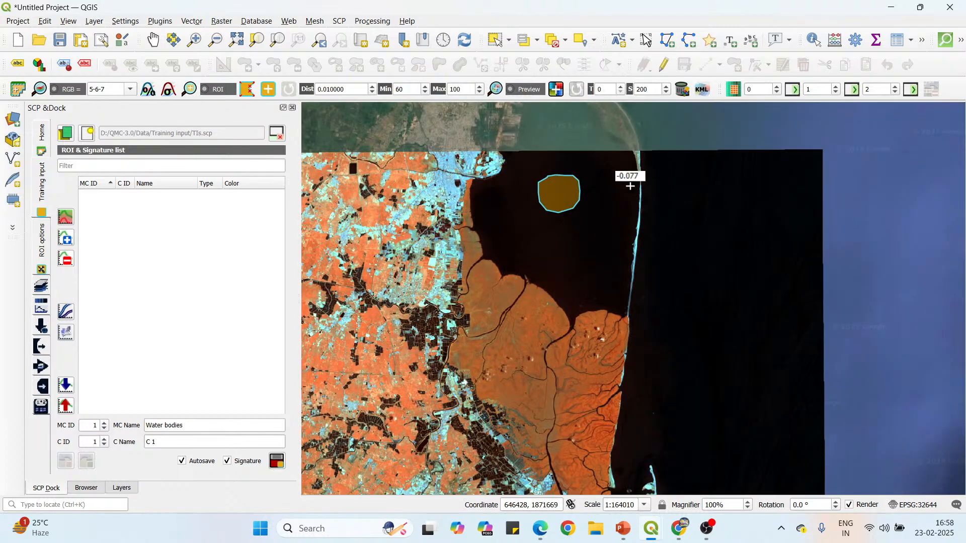
{"action": "scroll", "coordinate": [579, 179], "scroll_direction": "down", "scroll_amount": 1}
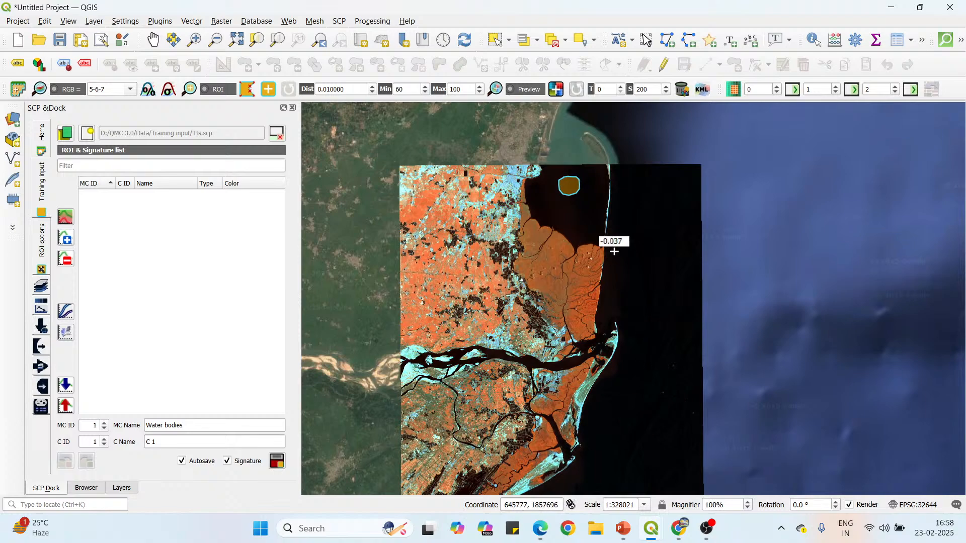
{"action": "scroll", "coordinate": [594, 322], "scroll_direction": "down", "scroll_amount": 2}
{"action": "scroll", "coordinate": [584, 310], "scroll_direction": "up", "scroll_amount": 3}
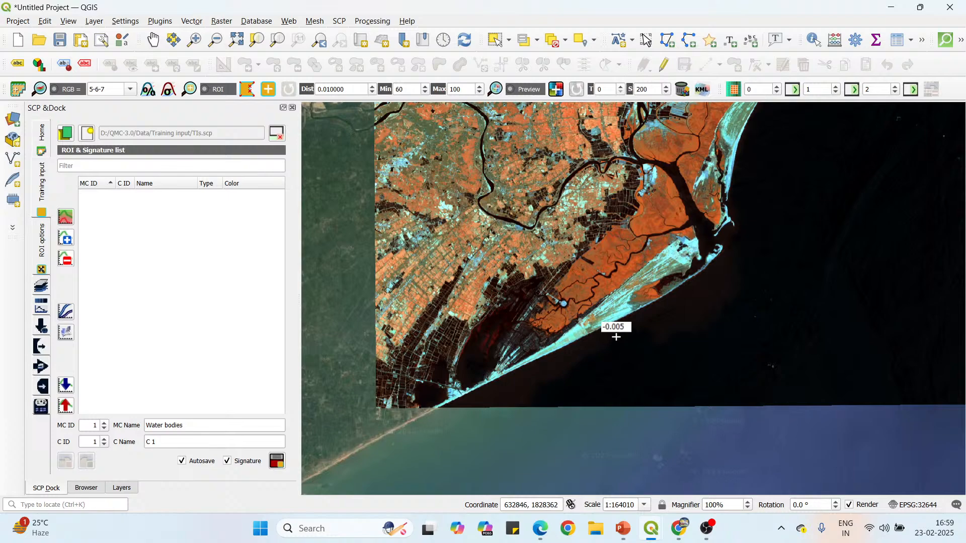
{"action": "scroll", "coordinate": [624, 342], "scroll_direction": "down", "scroll_amount": 2}
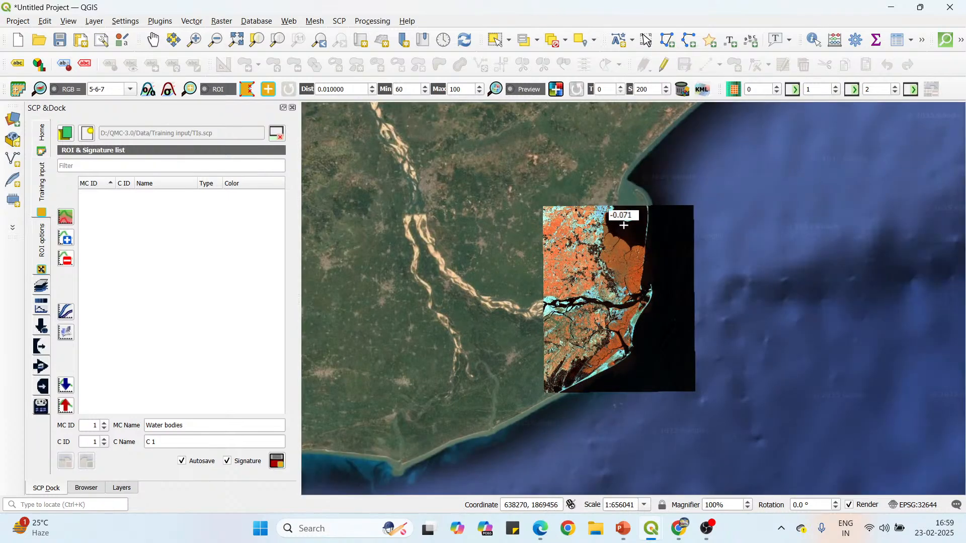
{"action": "scroll", "coordinate": [636, 205], "scroll_direction": "up", "scroll_amount": 1}
{"action": "scroll", "coordinate": [637, 205], "scroll_direction": "up", "scroll_amount": 1}
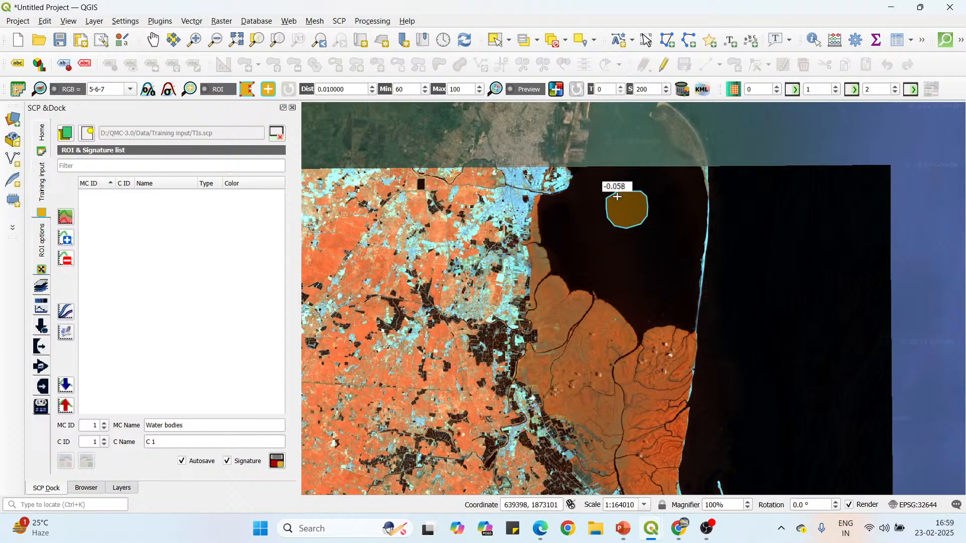
{"action": "scroll", "coordinate": [618, 200], "scroll_direction": "down", "scroll_amount": 2}
{"action": "scroll", "coordinate": [598, 358], "scroll_direction": "up", "scroll_amount": 1}
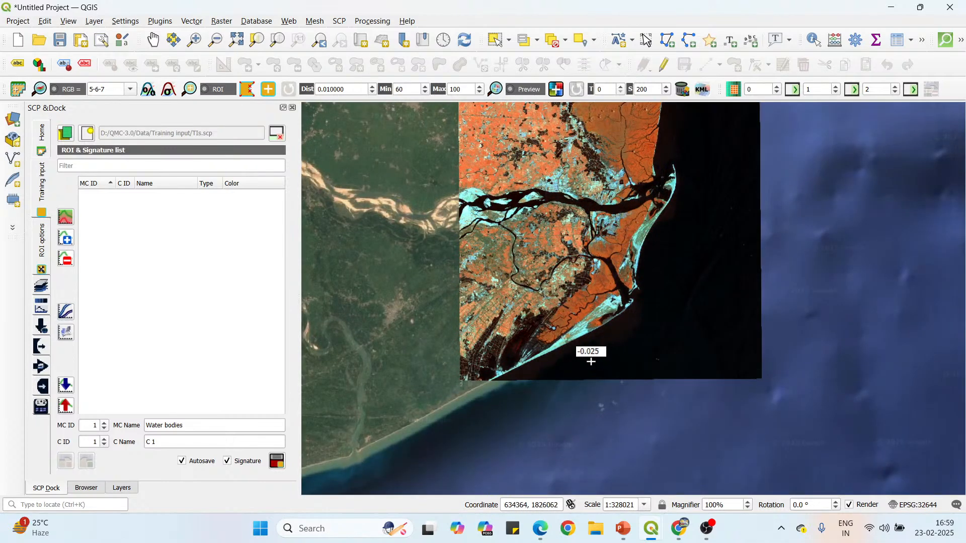
{"action": "scroll", "coordinate": [589, 362], "scroll_direction": "up", "scroll_amount": 1}
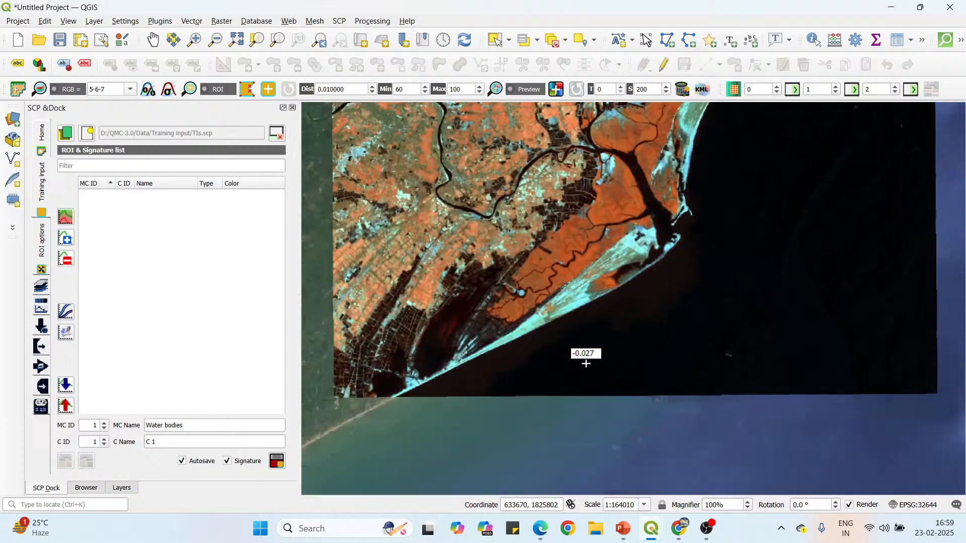
{"action": "left_click", "coordinate": [586, 320]}
{"action": "left_click", "coordinate": [579, 333]}
{"action": "left_click", "coordinate": [579, 343]}
{"action": "left_click", "coordinate": [583, 351]}
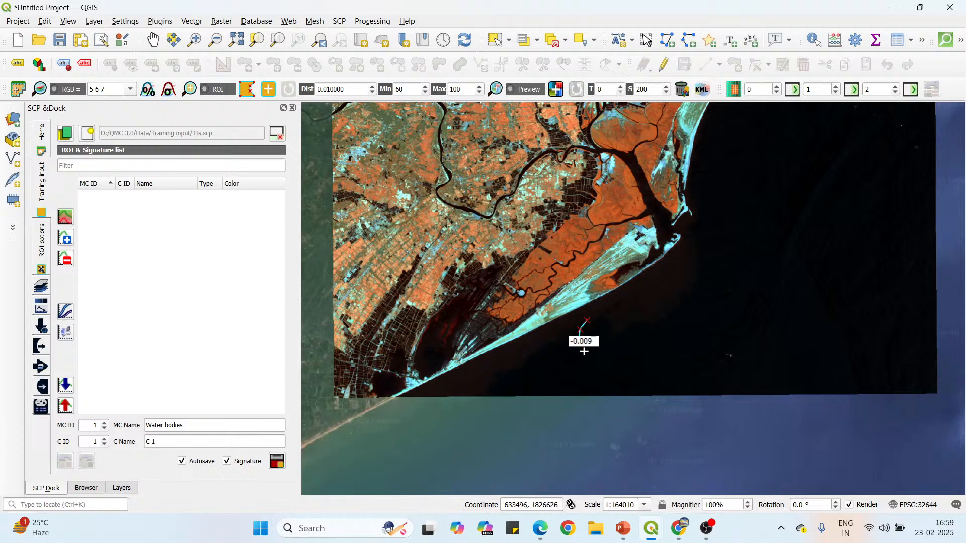
{"action": "left_click", "coordinate": [599, 355]}
{"action": "left_click", "coordinate": [610, 352]}
{"action": "left_click", "coordinate": [615, 339]}
{"action": "left_click", "coordinate": [615, 328]}
{"action": "left_click", "coordinate": [609, 322]}
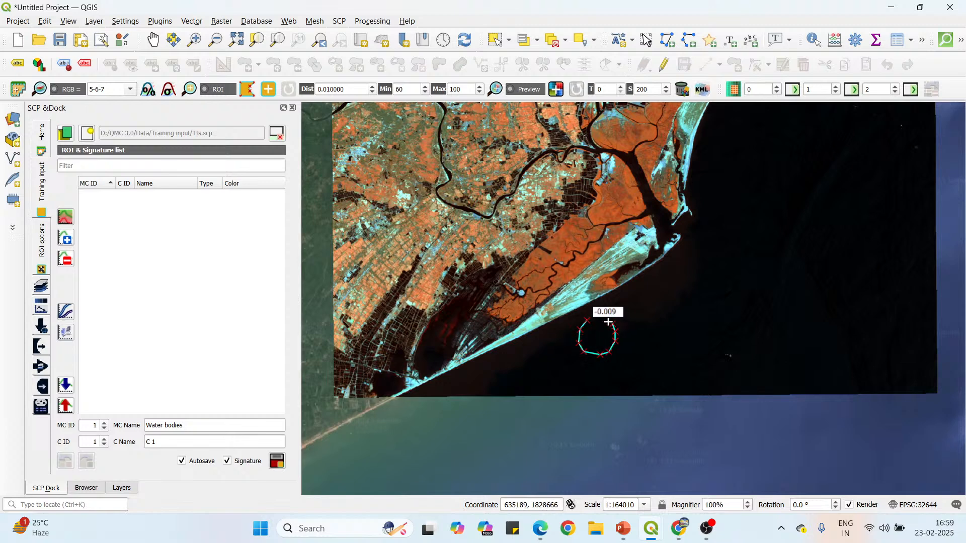
{"action": "left_click", "coordinate": [599, 318]}
{"action": "right_click", "coordinate": [586, 319]}
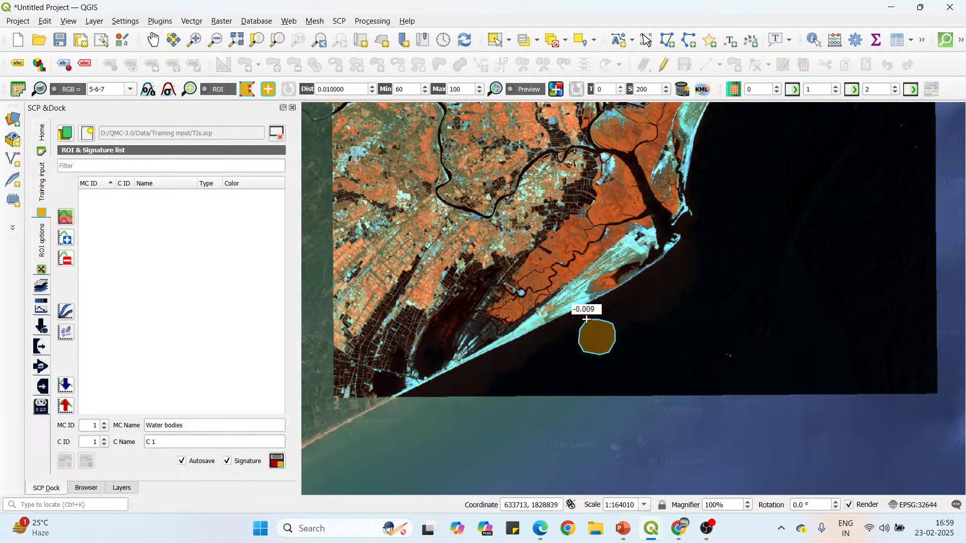
Draw a small closed ROI polygon inside the river channel, just west of the small sandbar near the image's western edge.
{"action": "scroll", "coordinate": [574, 360], "scroll_direction": "down", "scroll_amount": 1}
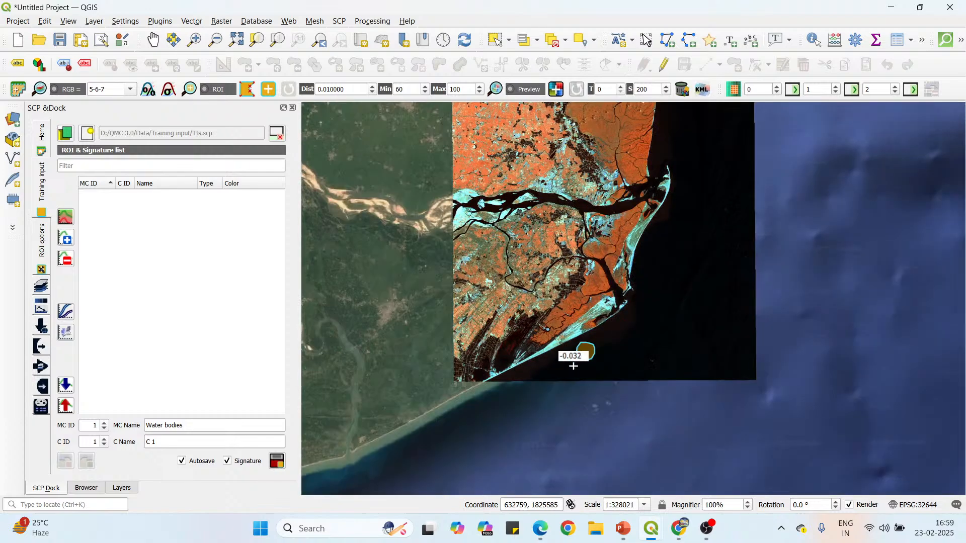
{"action": "scroll", "coordinate": [453, 191], "scroll_direction": "up", "scroll_amount": 3}
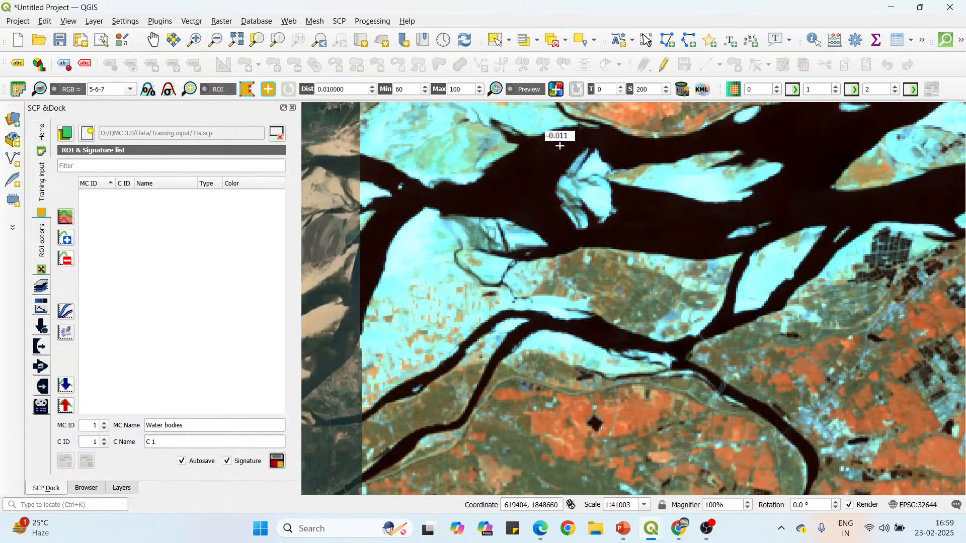
{"action": "left_click", "coordinate": [534, 148]}
{"action": "left_click", "coordinate": [520, 155]}
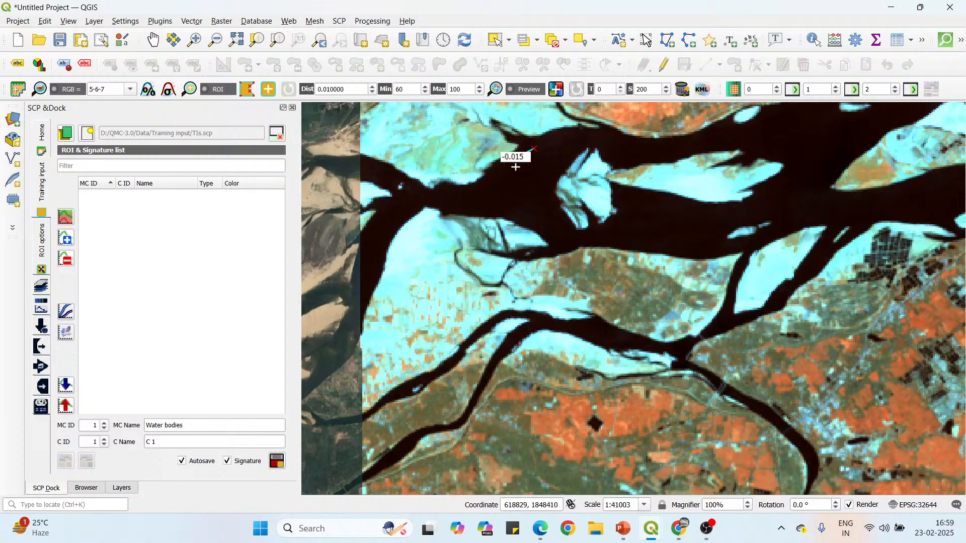
{"action": "left_click", "coordinate": [523, 183]}
{"action": "left_click", "coordinate": [543, 180]}
{"action": "left_click", "coordinate": [552, 166]}
{"action": "left_click", "coordinate": [548, 149]}
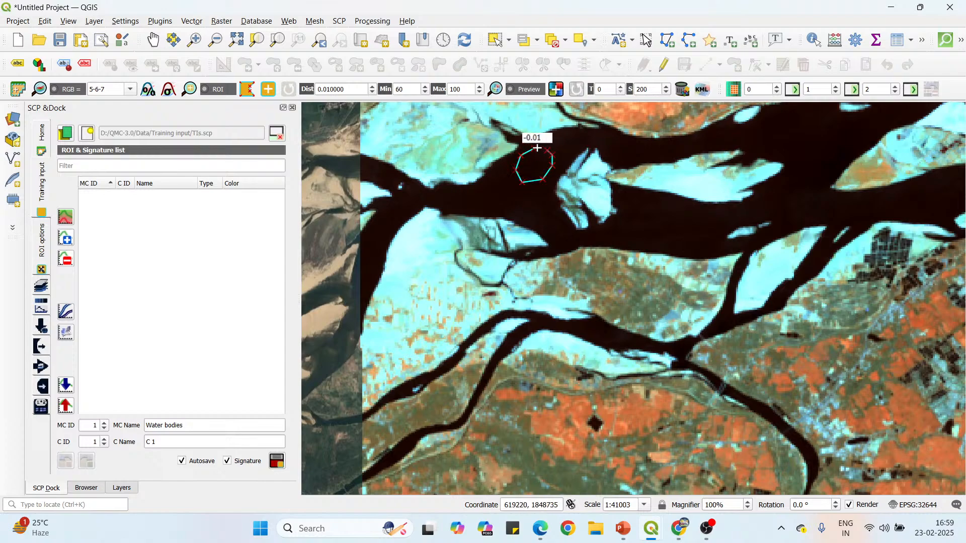
{"action": "right_click", "coordinate": [535, 148]}
Draw a small closed ROI polygon in the wide river channel, just northwest of the large vegetated sandbar island.
{"action": "scroll", "coordinate": [389, 204], "scroll_direction": "down", "scroll_amount": 1}
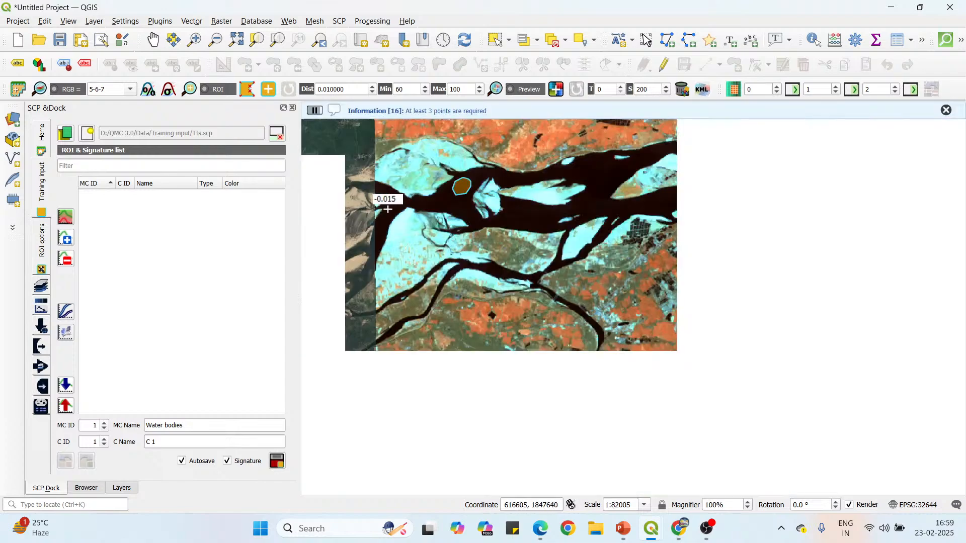
{"action": "scroll", "coordinate": [592, 172], "scroll_direction": "up", "scroll_amount": 1}
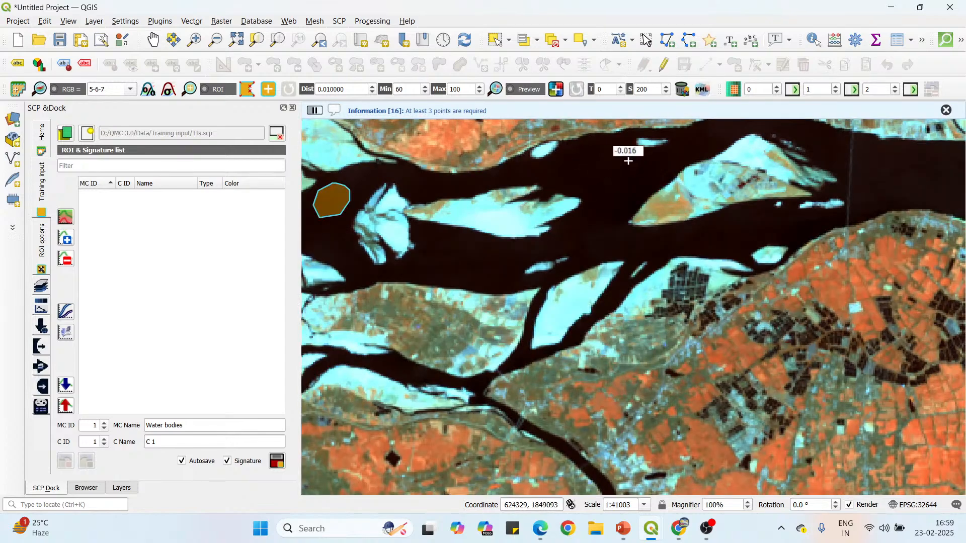
{"action": "left_click", "coordinate": [622, 158]}
{"action": "left_click", "coordinate": [614, 167]}
{"action": "left_click", "coordinate": [616, 178]}
{"action": "left_click", "coordinate": [628, 183]}
{"action": "left_click", "coordinate": [639, 175]}
{"action": "left_click", "coordinate": [637, 163]}
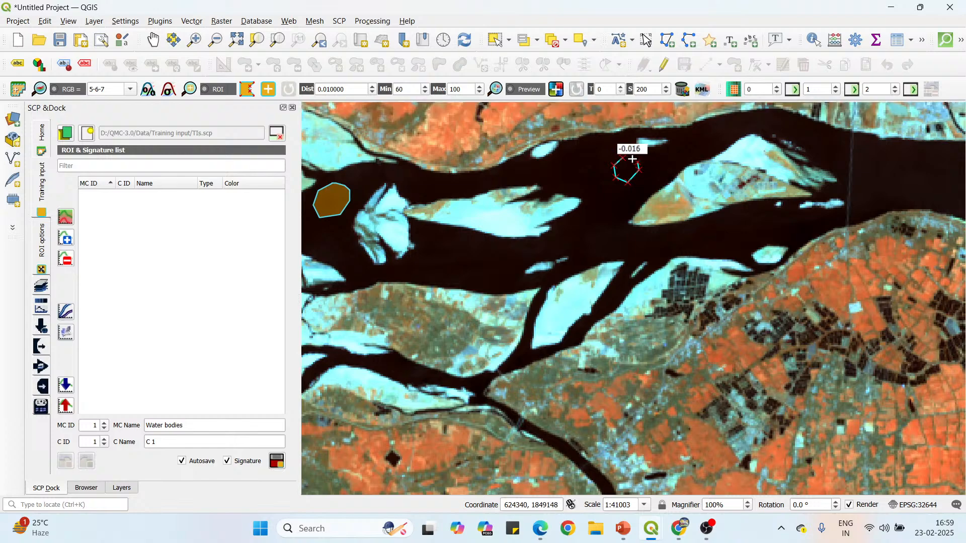
{"action": "right_click", "coordinate": [626, 157]}
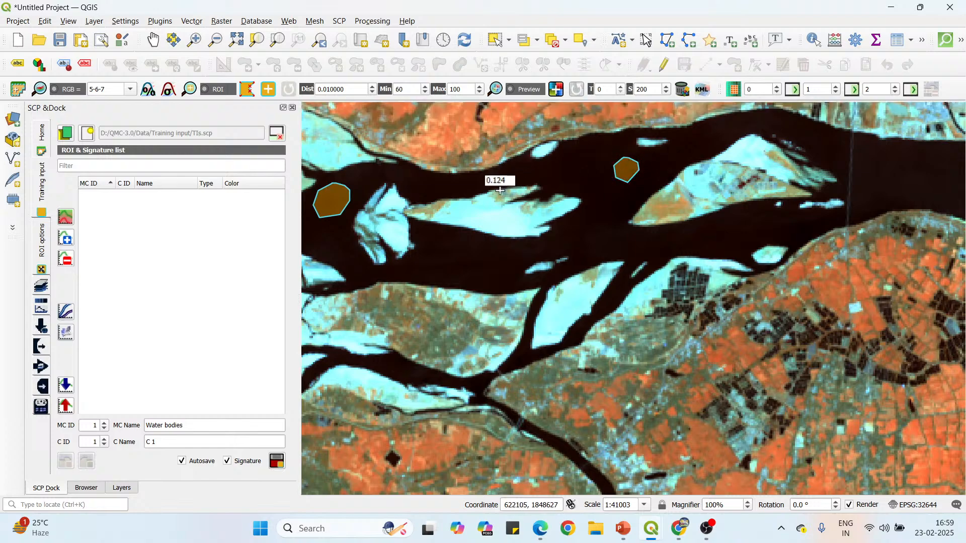
Draw a small closed ROI polygon in the main river just above the point where the southern branch splits off.
{"action": "scroll", "coordinate": [503, 181], "scroll_direction": "down", "scroll_amount": 1}
{"action": "scroll", "coordinate": [684, 208], "scroll_direction": "up", "scroll_amount": 1}
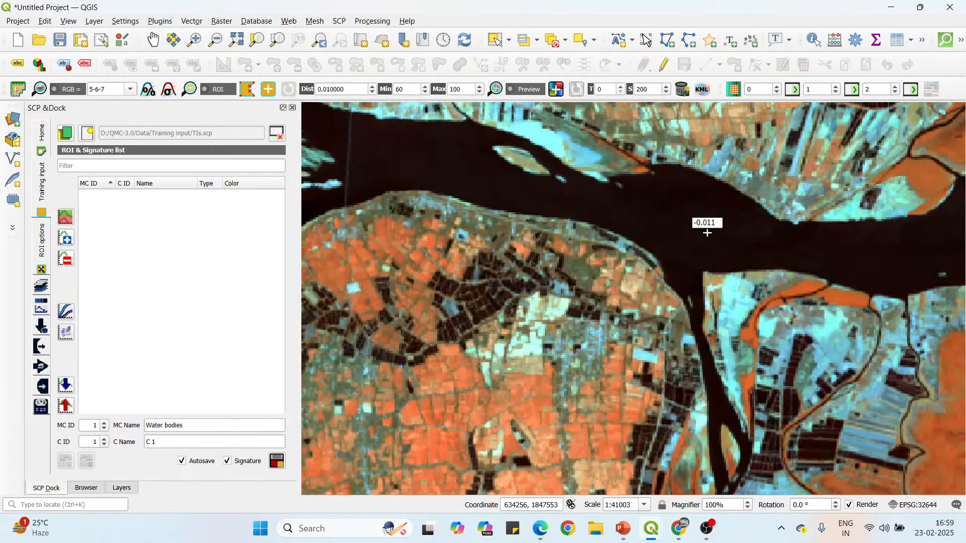
{"action": "left_click", "coordinate": [708, 196]}
{"action": "left_click", "coordinate": [689, 196]}
{"action": "left_click", "coordinate": [687, 212]}
{"action": "left_click", "coordinate": [695, 223]}
{"action": "left_click", "coordinate": [703, 221]}
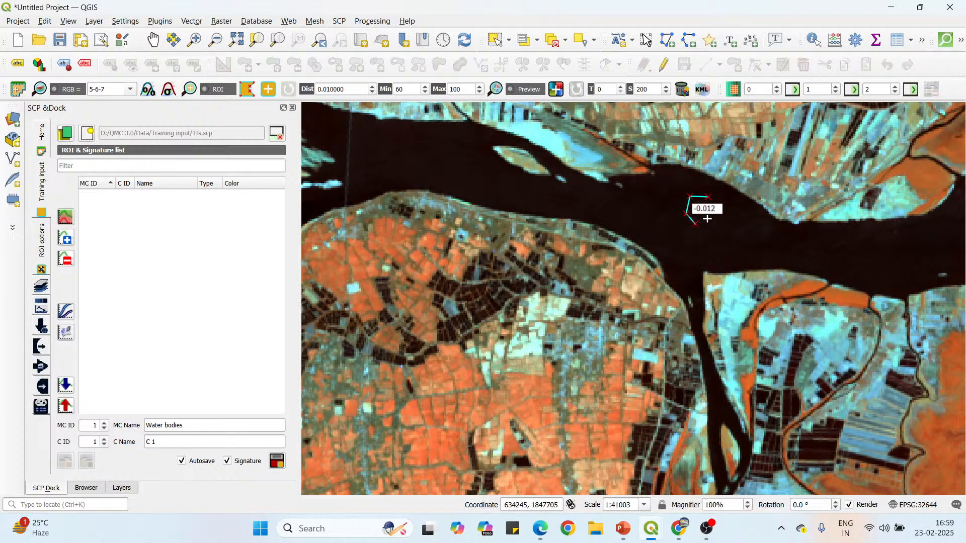
{"action": "left_click", "coordinate": [710, 213]}
{"action": "right_click", "coordinate": [699, 194]}
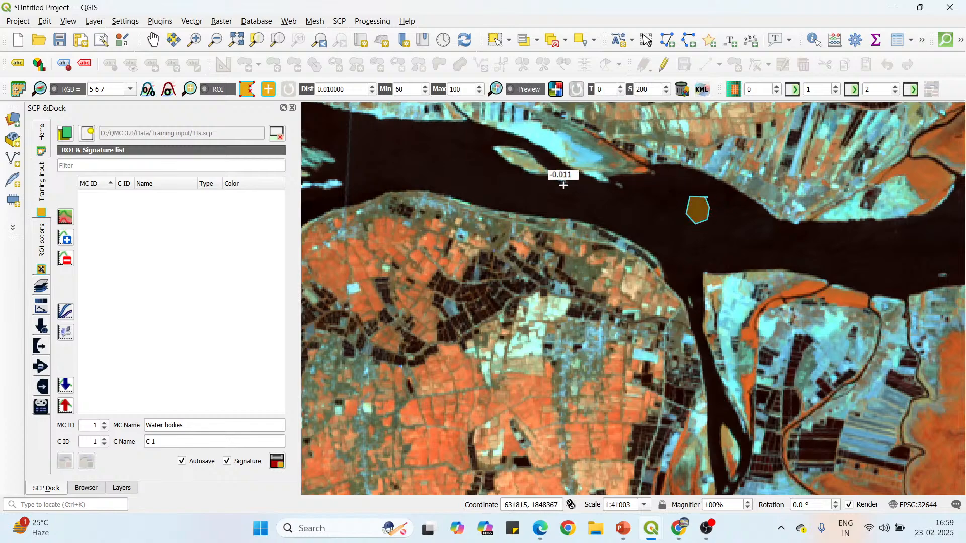
Draw a small closed ROI polygon in the main river's lower reach, north of the mangrove-covered bank near the mouth.
{"action": "scroll", "coordinate": [594, 187], "scroll_direction": "down", "scroll_amount": 2}
{"action": "scroll", "coordinate": [679, 196], "scroll_direction": "up", "scroll_amount": 2}
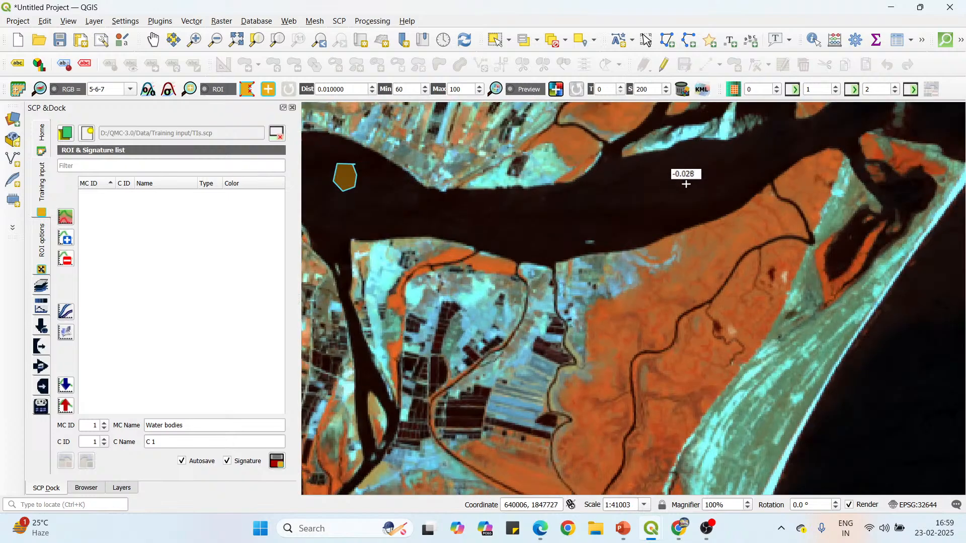
{"action": "left_click", "coordinate": [680, 173]}
{"action": "left_click", "coordinate": [669, 180]}
{"action": "left_click", "coordinate": [669, 199]}
{"action": "left_click", "coordinate": [686, 207]}
{"action": "left_click", "coordinate": [700, 199]}
{"action": "left_click", "coordinate": [703, 194]}
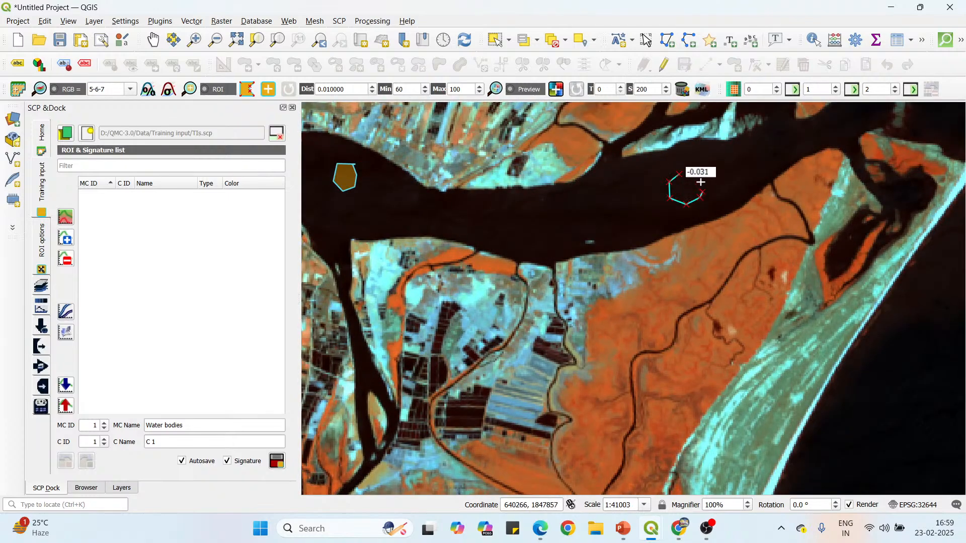
{"action": "left_click", "coordinate": [698, 183]}
{"action": "left_click", "coordinate": [686, 174]}
{"action": "right_click", "coordinate": [683, 173]}
Draw a small closed ROI polygon in the southern distributary, just below the creek junction among the mangroves.
{"action": "scroll", "coordinate": [685, 171], "scroll_direction": "down", "scroll_amount": 2}
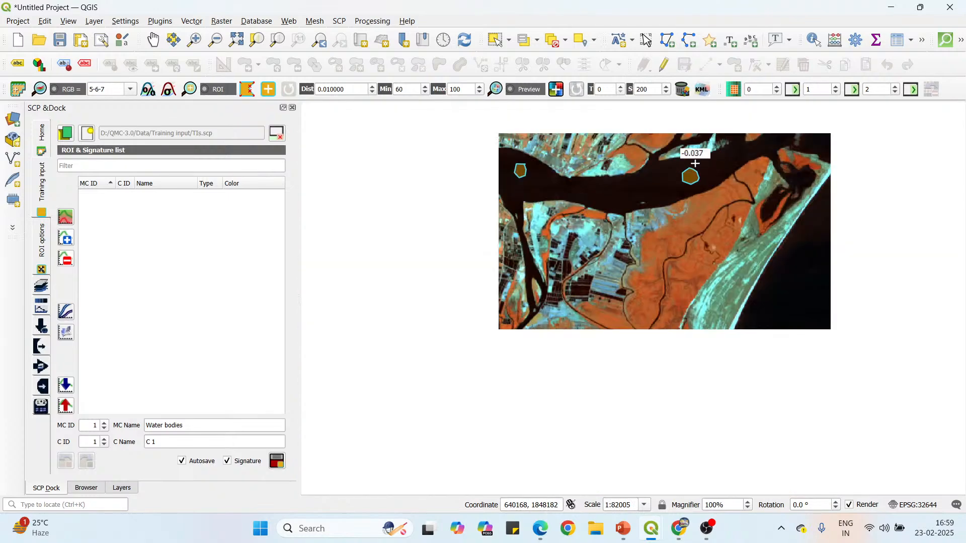
{"action": "scroll", "coordinate": [596, 408], "scroll_direction": "up", "scroll_amount": 2}
{"action": "scroll", "coordinate": [597, 352], "scroll_direction": "down", "scroll_amount": 1}
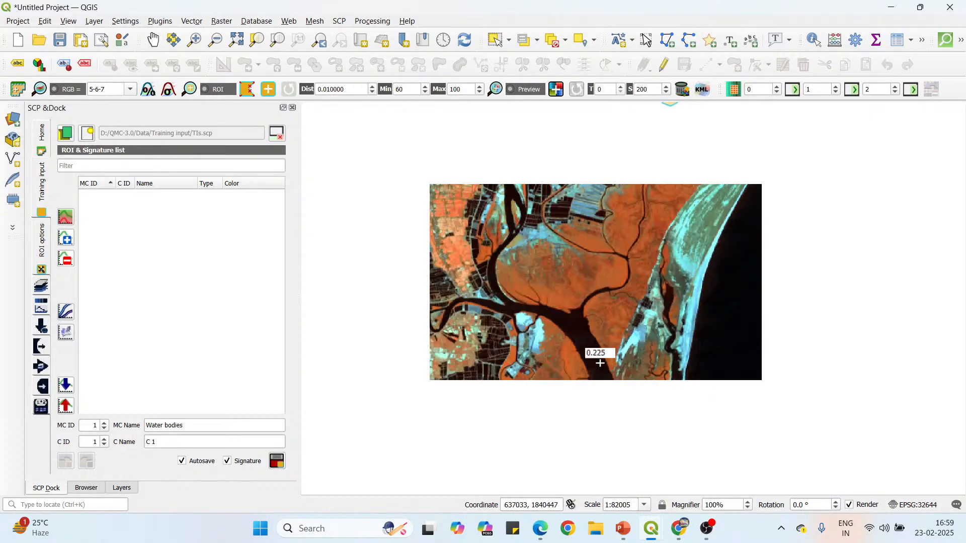
{"action": "scroll", "coordinate": [578, 338], "scroll_direction": "up", "scroll_amount": 2}
{"action": "left_click", "coordinate": [557, 275]}
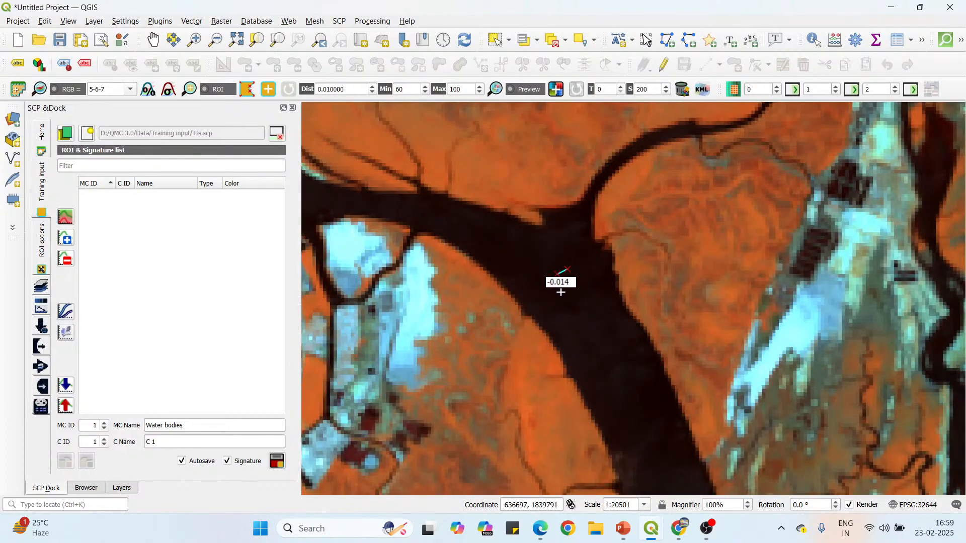
{"action": "left_click", "coordinate": [559, 291]}
{"action": "left_click", "coordinate": [572, 301]}
{"action": "left_click", "coordinate": [587, 295]}
{"action": "left_click", "coordinate": [593, 278]}
{"action": "left_click", "coordinate": [593, 267]}
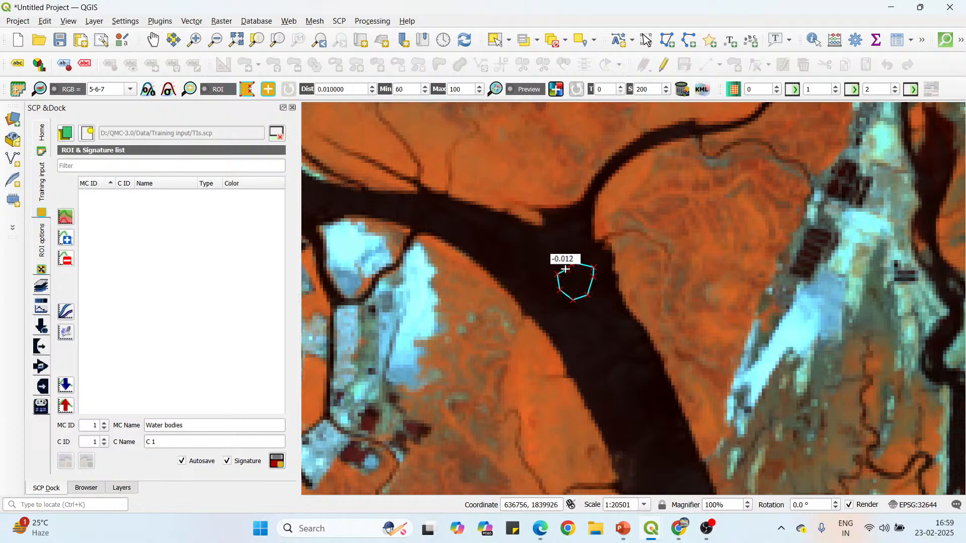
{"action": "right_click", "coordinate": [572, 263]}
Draw a small ROI polygon inside the narrow meandering inland river, at its widened stretch before the southern bend.
{"action": "scroll", "coordinate": [543, 237], "scroll_direction": "down", "scroll_amount": 1}
{"action": "scroll", "coordinate": [543, 238], "scroll_direction": "down", "scroll_amount": 2}
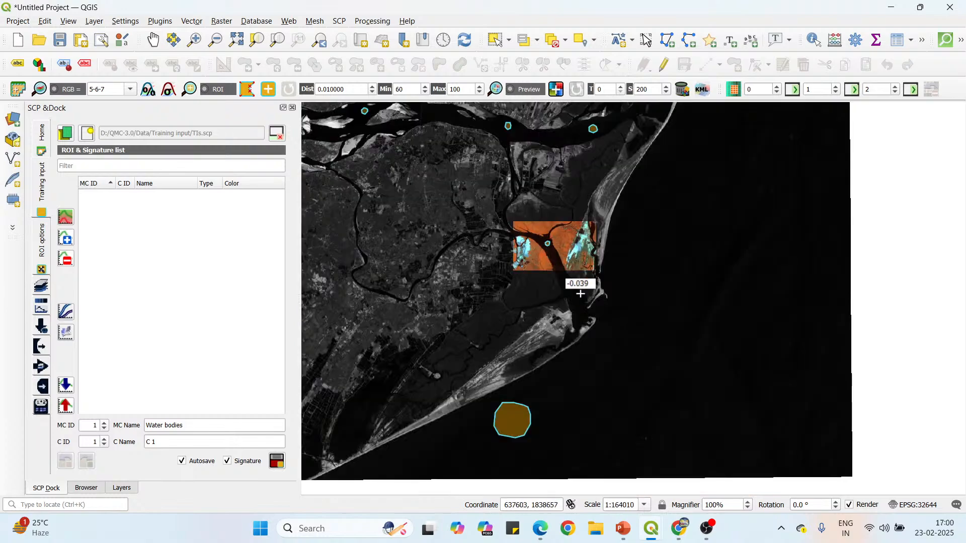
{"action": "scroll", "coordinate": [355, 284], "scroll_direction": "up", "scroll_amount": 3}
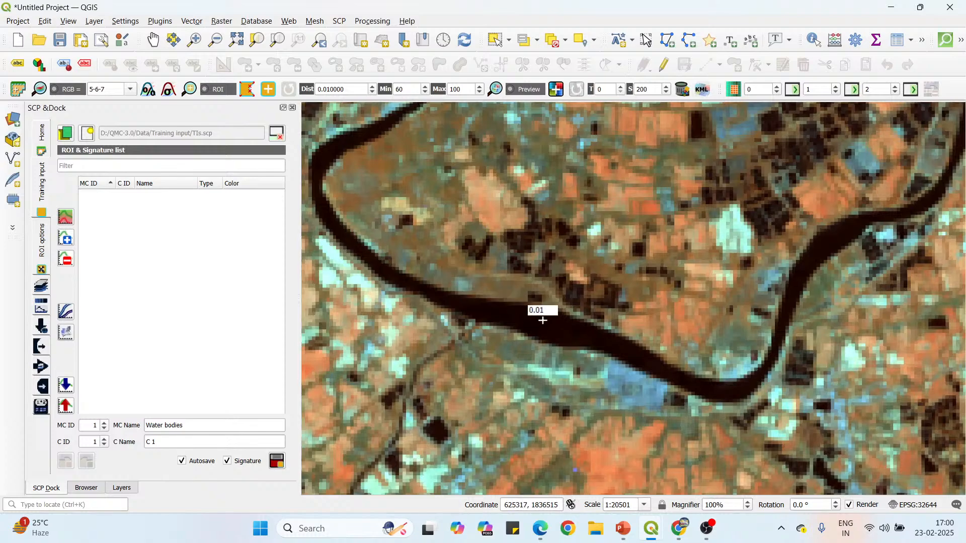
{"action": "scroll", "coordinate": [545, 322], "scroll_direction": "up", "scroll_amount": 1}
{"action": "left_click", "coordinate": [540, 303]}
{"action": "left_click", "coordinate": [522, 301]}
{"action": "left_click", "coordinate": [510, 308]}
{"action": "left_click", "coordinate": [514, 326]}
{"action": "left_click", "coordinate": [530, 337]}
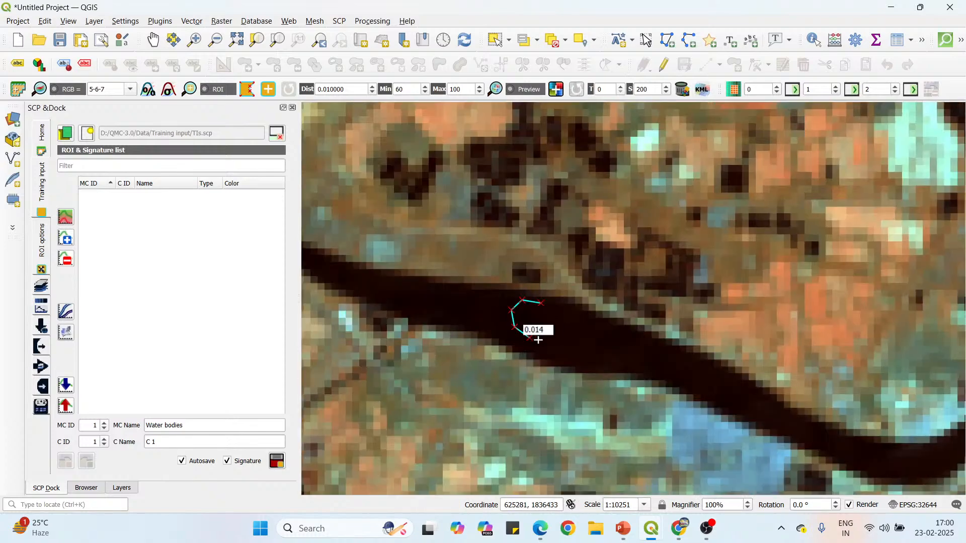
{"action": "left_click", "coordinate": [545, 340]}
{"action": "left_click", "coordinate": [552, 325]}
Draw a closed ROI polygon at the crest of the narrow river's bend, just west of its tight U-shaped loop.
{"action": "scroll", "coordinate": [485, 289], "scroll_direction": "down", "scroll_amount": 3}
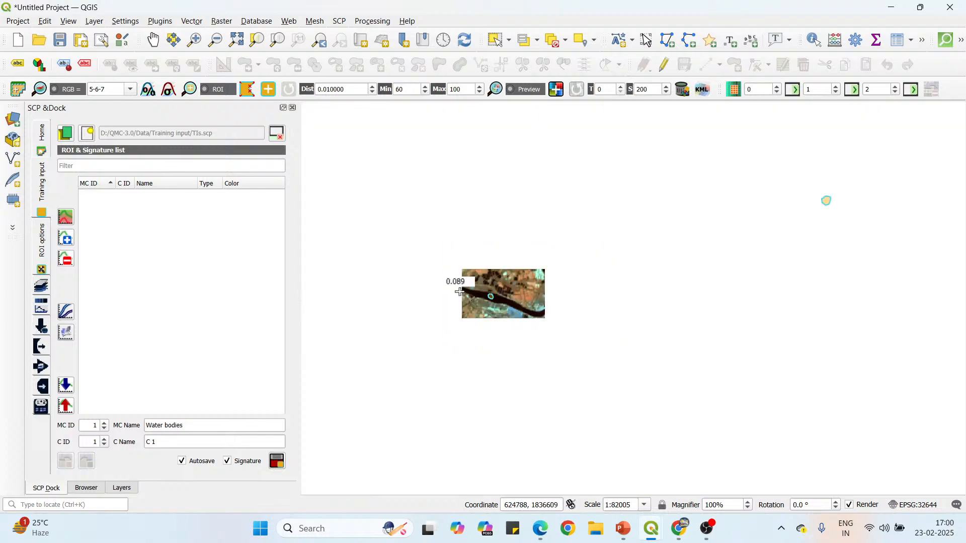
{"action": "scroll", "coordinate": [621, 185], "scroll_direction": "up", "scroll_amount": 2}
{"action": "scroll", "coordinate": [620, 185], "scroll_direction": "up", "scroll_amount": 1}
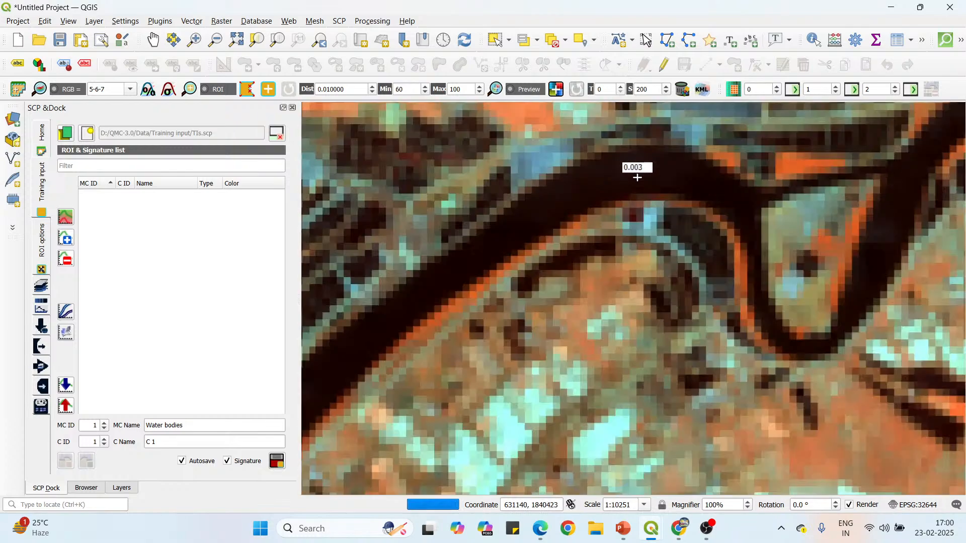
{"action": "left_click", "coordinate": [662, 152]}
{"action": "left_click", "coordinate": [628, 152]}
{"action": "left_click", "coordinate": [614, 173]}
{"action": "left_click", "coordinate": [615, 188]}
{"action": "left_click", "coordinate": [643, 192]}
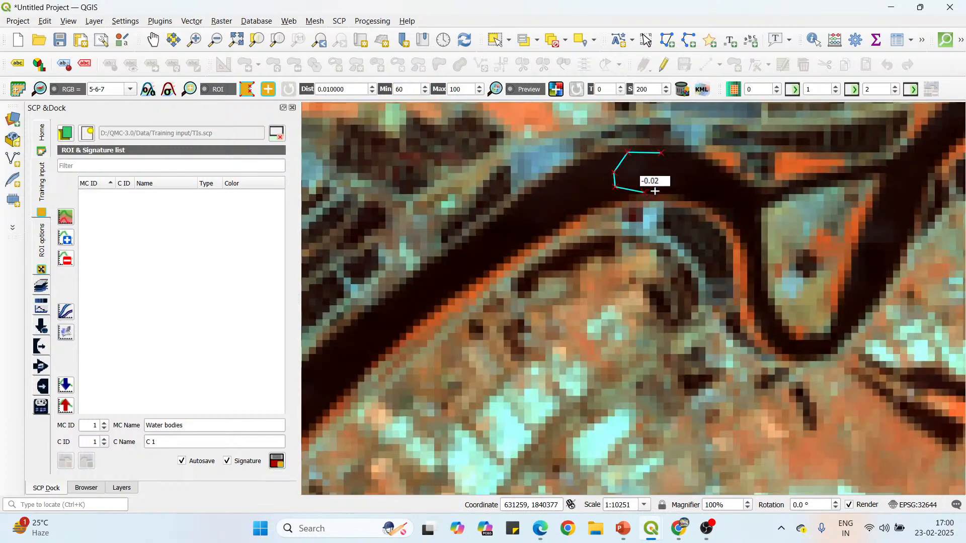
{"action": "left_click", "coordinate": [665, 187]}
{"action": "left_click", "coordinate": [672, 163]}
{"action": "right_click", "coordinate": [656, 155]}
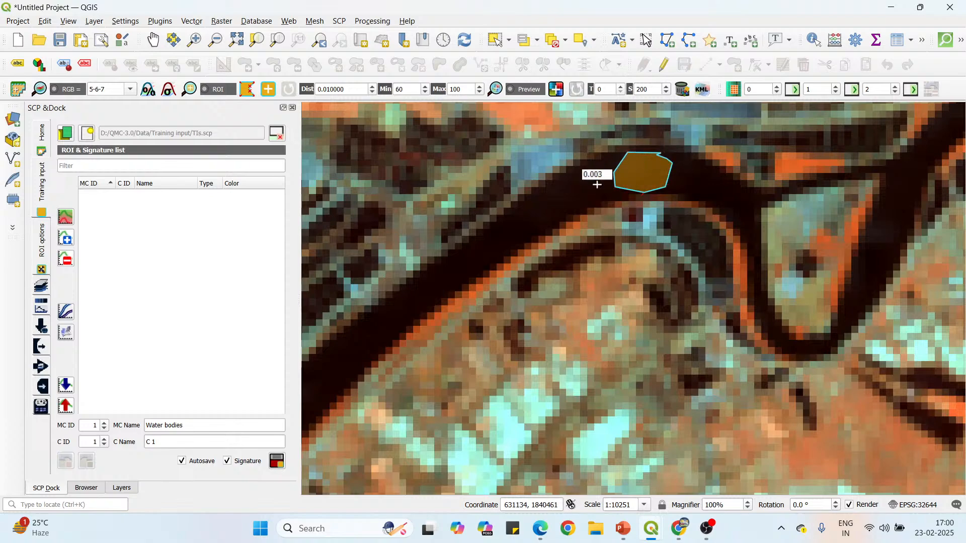
Draw a tiny closed ROI polygon inside the narrow creek crossing the northern mangroves, just upstream of its fork.
{"action": "scroll", "coordinate": [530, 237], "scroll_direction": "down", "scroll_amount": 4}
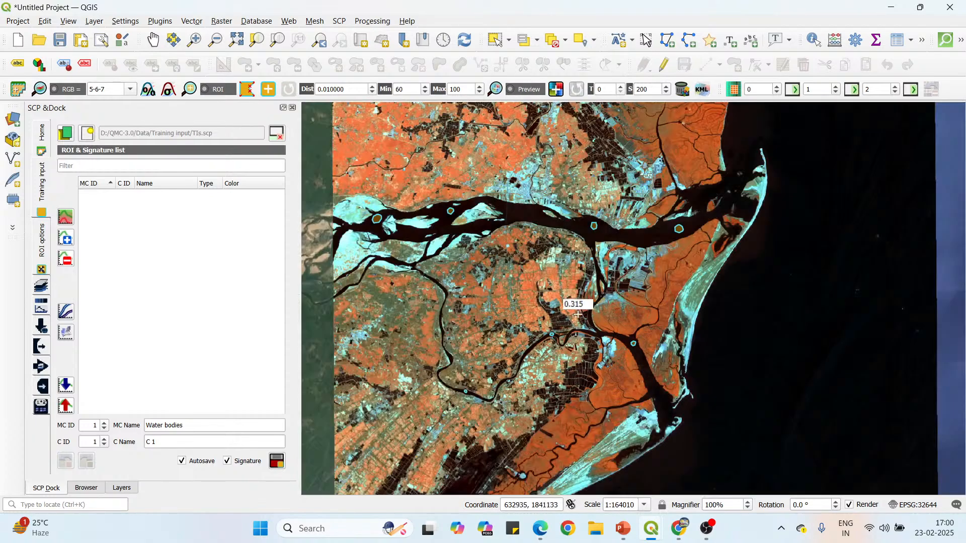
{"action": "scroll", "coordinate": [589, 311], "scroll_direction": "down", "scroll_amount": 1}
{"action": "scroll", "coordinate": [572, 143], "scroll_direction": "up", "scroll_amount": 2}
{"action": "scroll", "coordinate": [572, 143], "scroll_direction": "up", "scroll_amount": 1}
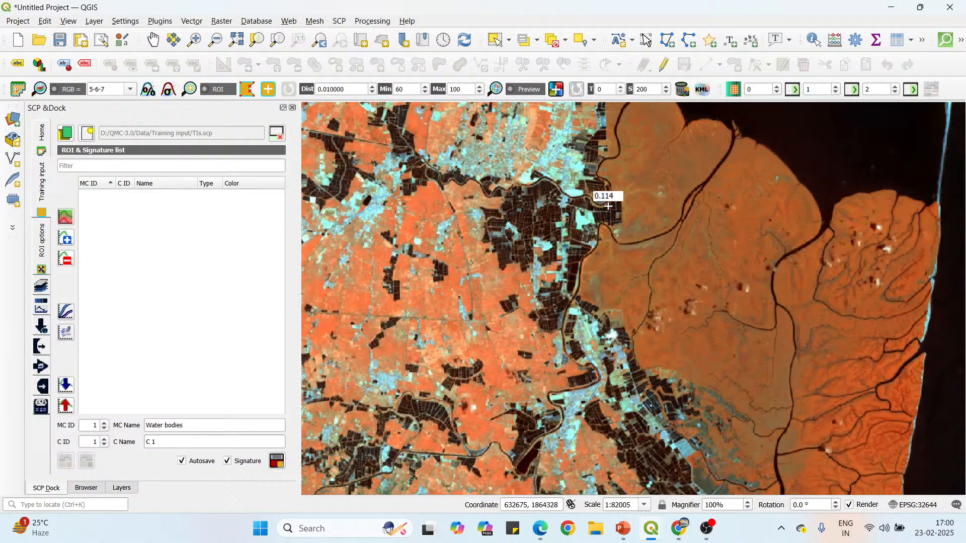
{"action": "scroll", "coordinate": [698, 179], "scroll_direction": "up", "scroll_amount": 1}
{"action": "scroll", "coordinate": [724, 166], "scroll_direction": "up", "scroll_amount": 2}
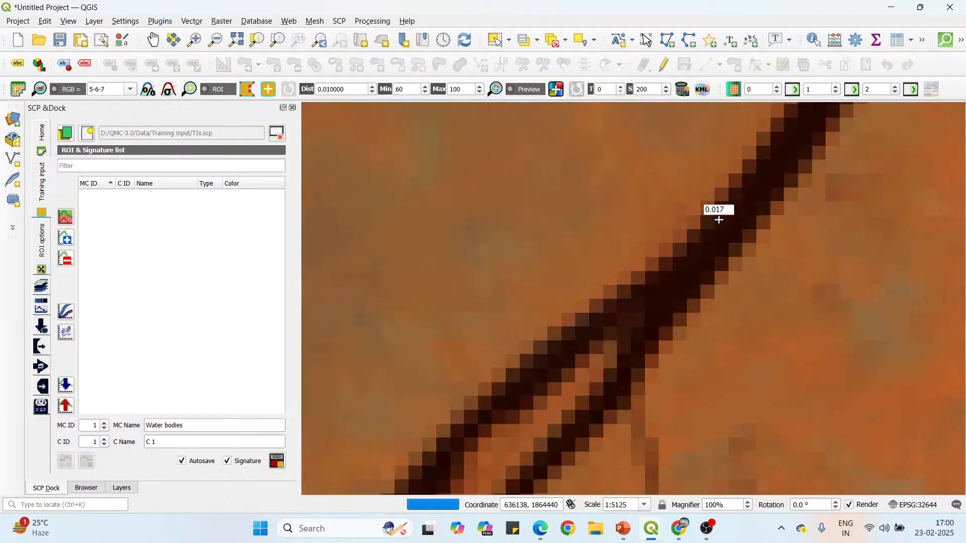
{"action": "left_click", "coordinate": [731, 218]}
{"action": "left_click", "coordinate": [715, 234]}
{"action": "left_click", "coordinate": [716, 242]}
{"action": "left_click", "coordinate": [732, 238]}
{"action": "left_click", "coordinate": [741, 231]}
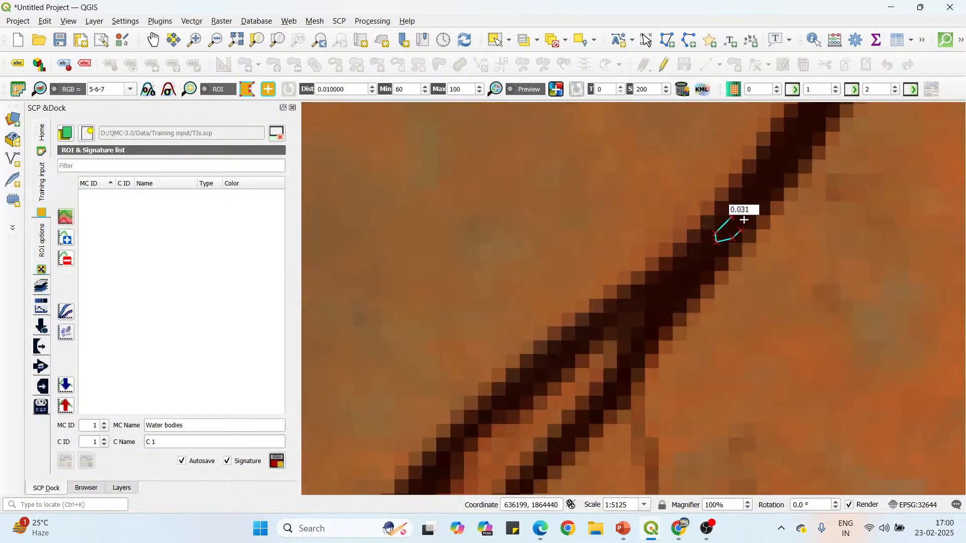
{"action": "left_click", "coordinate": [744, 220]}
{"action": "left_click", "coordinate": [738, 216]}
{"action": "right_click", "coordinate": [730, 214]}
Draw a closed, roughly round ROI polygon in the western part of the northern bay, southwest of the existing bay ROI.
{"action": "scroll", "coordinate": [729, 215], "scroll_direction": "down", "scroll_amount": 3}
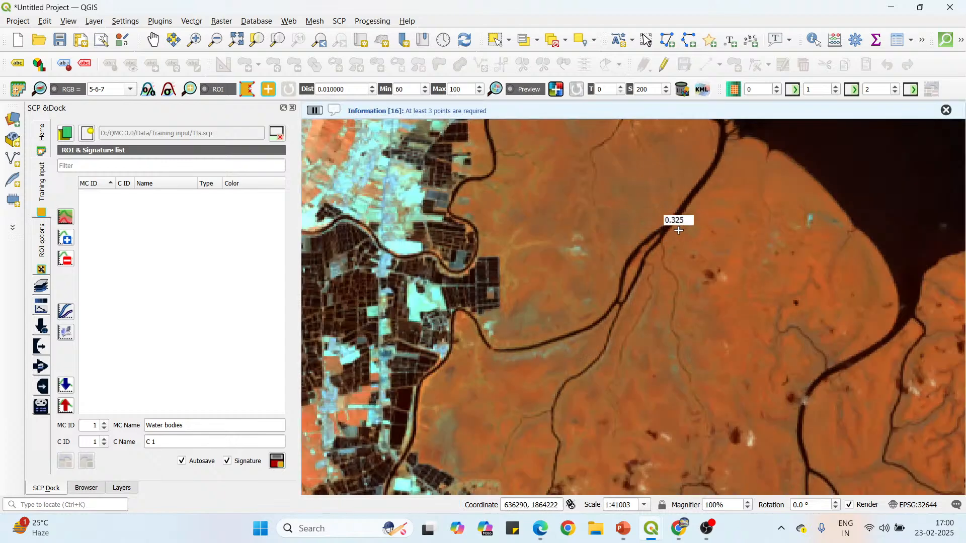
{"action": "scroll", "coordinate": [678, 225], "scroll_direction": "down", "scroll_amount": 1}
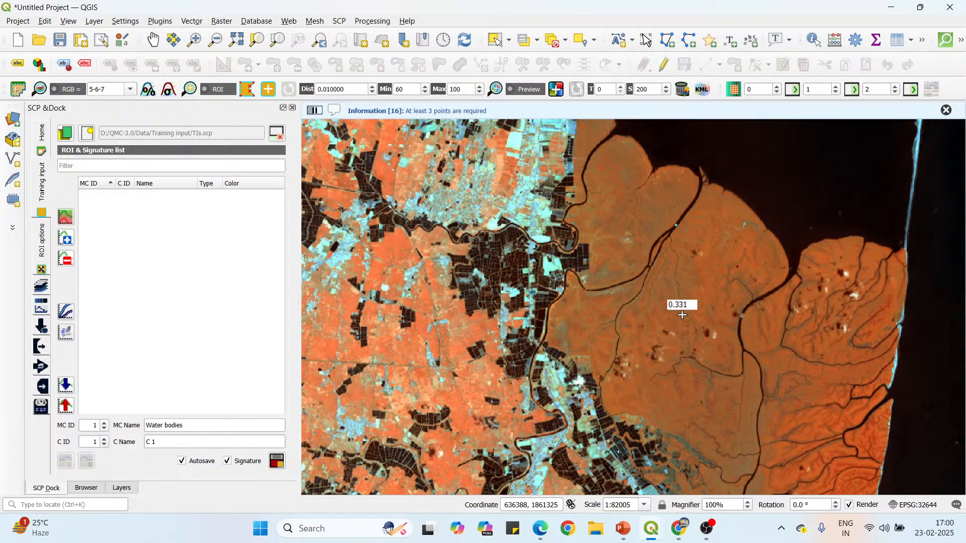
{"action": "scroll", "coordinate": [682, 314], "scroll_direction": "down", "scroll_amount": 1}
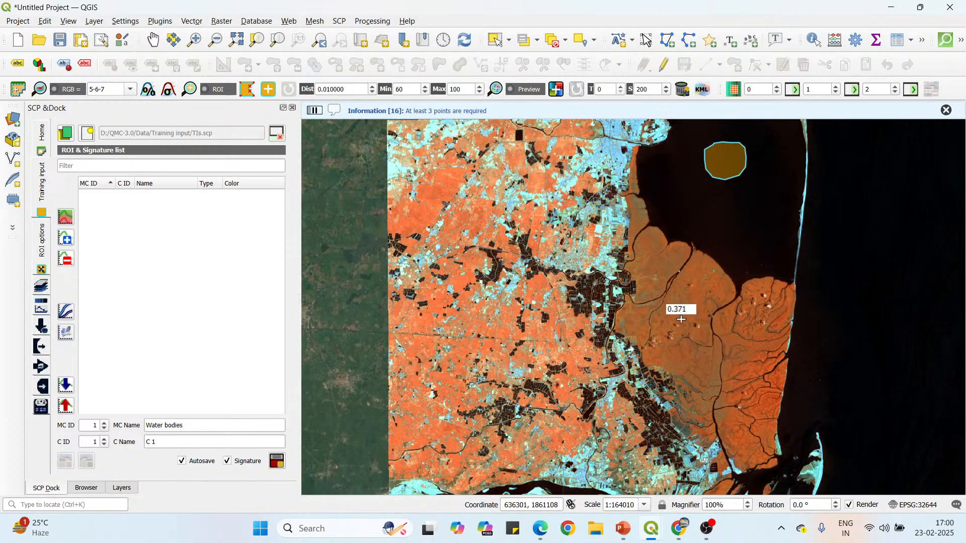
{"action": "scroll", "coordinate": [682, 315], "scroll_direction": "down", "scroll_amount": 1}
{"action": "scroll", "coordinate": [688, 253], "scroll_direction": "up", "scroll_amount": 2}
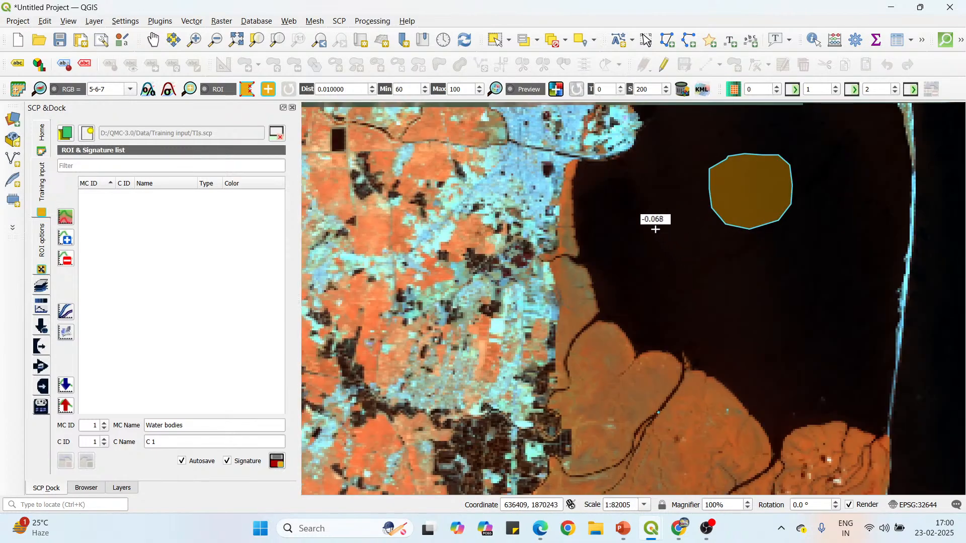
{"action": "left_click", "coordinate": [603, 226]}
{"action": "left_click", "coordinate": [602, 244]}
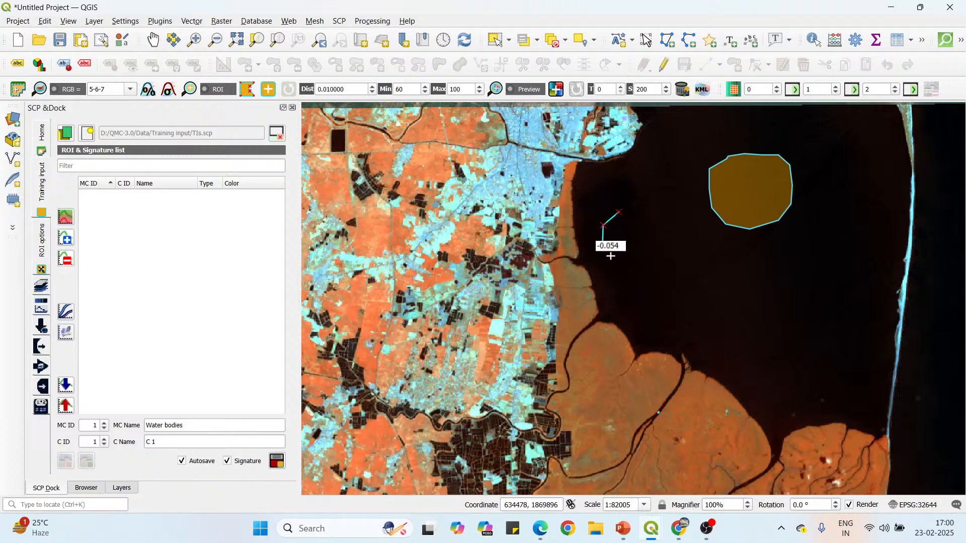
{"action": "left_click", "coordinate": [615, 260]}
{"action": "left_click", "coordinate": [645, 266]}
{"action": "left_click", "coordinate": [660, 261]}
{"action": "left_click", "coordinate": [665, 244]}
{"action": "left_click", "coordinate": [664, 230]}
{"action": "left_click", "coordinate": [658, 220]}
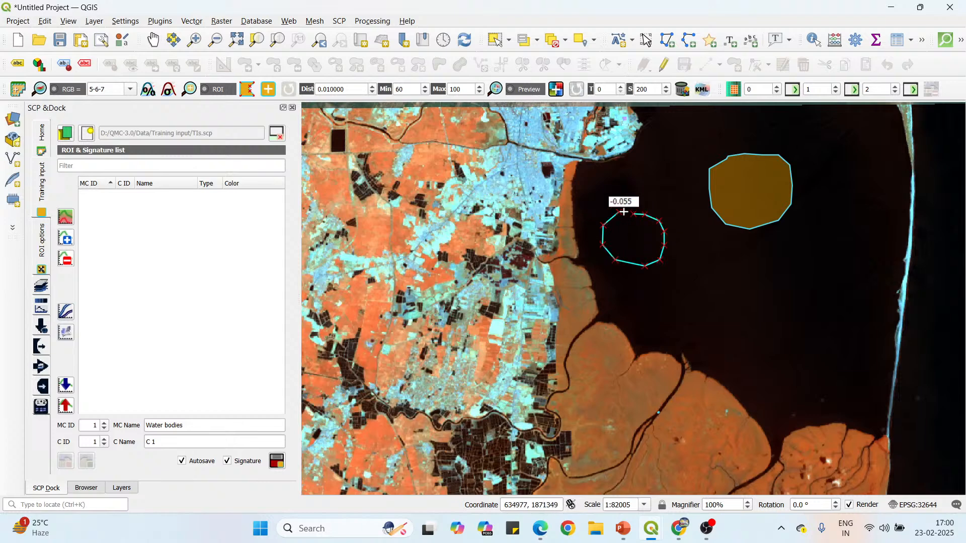
{"action": "right_click", "coordinate": [635, 213]}
Draw a closed, roughly round ROI polygon over the open sea east of the northern mangroves, near the image's eastern edge.
{"action": "scroll", "coordinate": [590, 162], "scroll_direction": "down", "scroll_amount": 2}
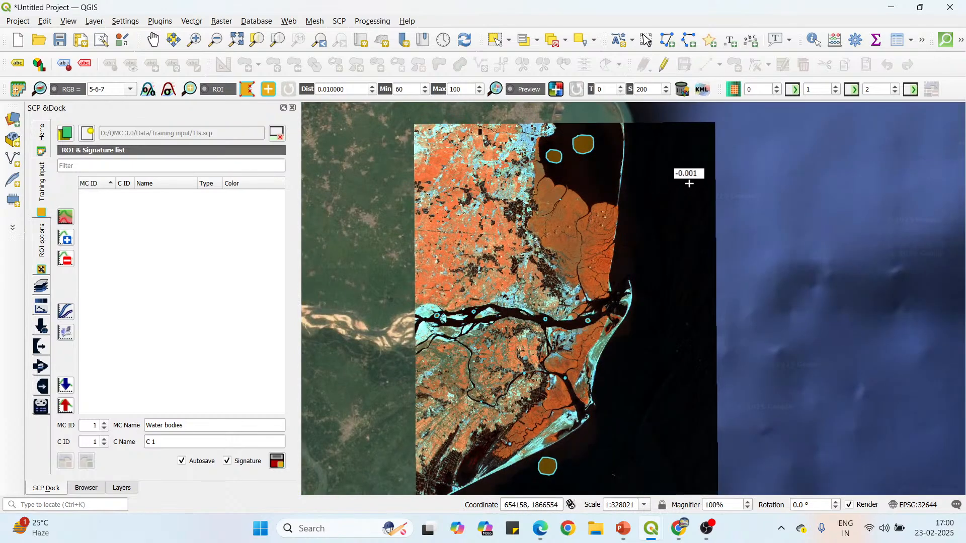
{"action": "left_click", "coordinate": [688, 183]}
{"action": "left_click", "coordinate": [673, 189]}
{"action": "left_click", "coordinate": [670, 198]}
{"action": "left_click", "coordinate": [674, 207]}
{"action": "left_click", "coordinate": [688, 211]}
{"action": "left_click", "coordinate": [695, 208]}
{"action": "left_click", "coordinate": [703, 200]}
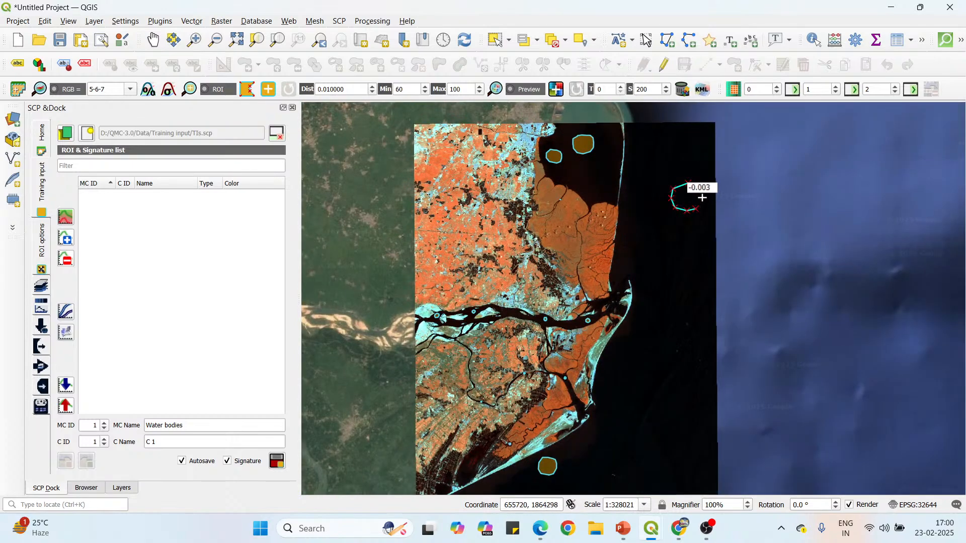
{"action": "left_click", "coordinate": [703, 192]}
{"action": "left_click", "coordinate": [697, 185]}
{"action": "right_click", "coordinate": [686, 183]}
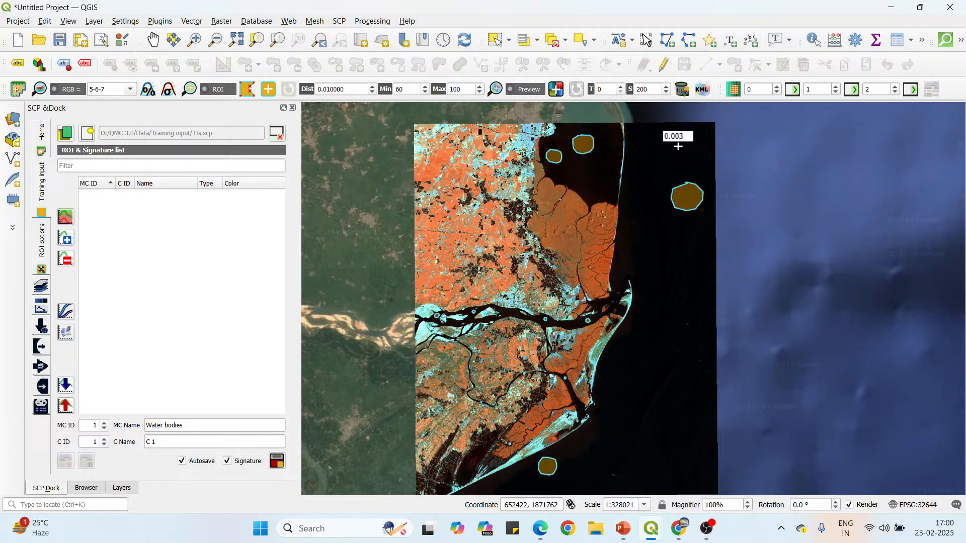
Draw a closed, roughly round ROI polygon over the open sea near the image's southeastern corner.
{"action": "scroll", "coordinate": [679, 143], "scroll_direction": "down", "scroll_amount": 1}
{"action": "scroll", "coordinate": [674, 299], "scroll_direction": "up", "scroll_amount": 1}
{"action": "scroll", "coordinate": [675, 302], "scroll_direction": "up", "scroll_amount": 1}
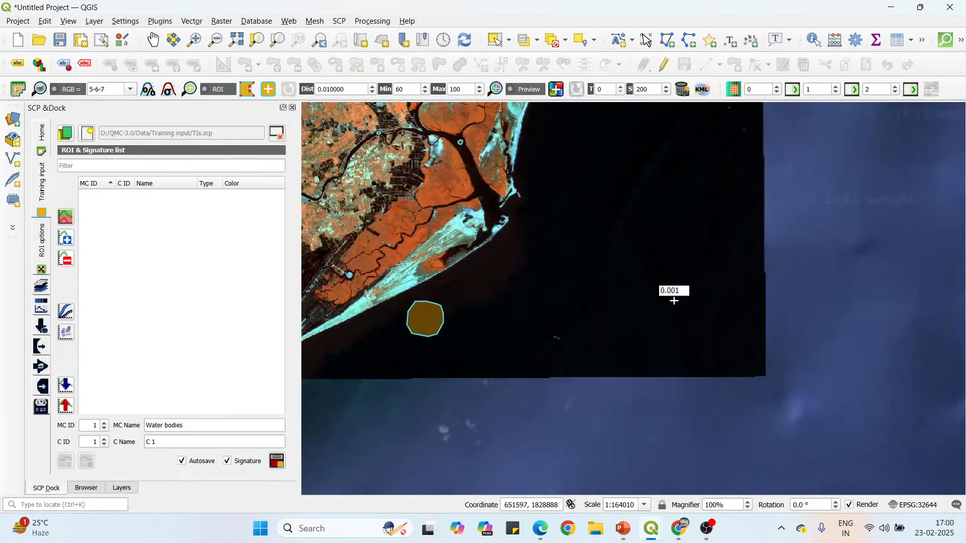
{"action": "left_click", "coordinate": [687, 271]}
{"action": "left_click", "coordinate": [670, 283]}
{"action": "left_click", "coordinate": [670, 299]}
{"action": "left_click", "coordinate": [682, 310]}
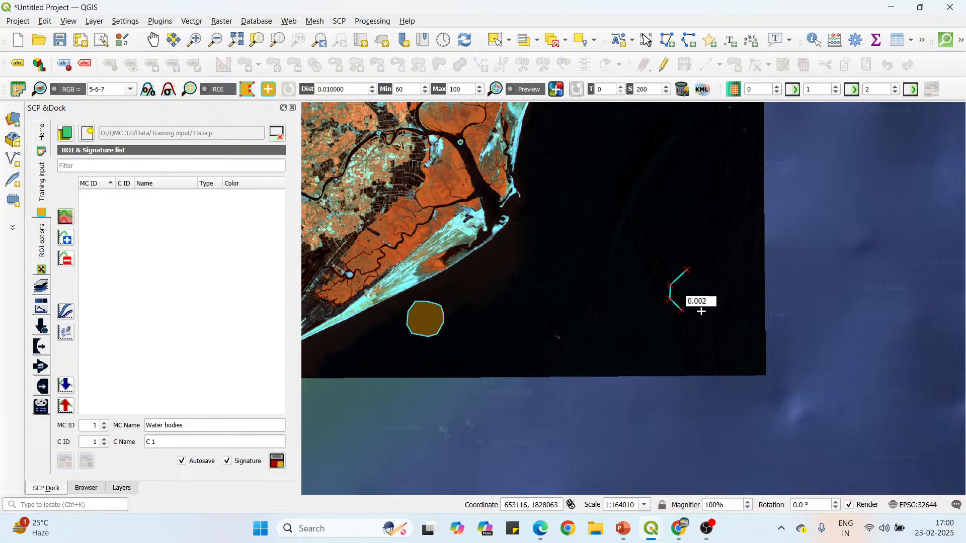
{"action": "left_click", "coordinate": [699, 312]}
{"action": "left_click", "coordinate": [708, 307]}
{"action": "left_click", "coordinate": [714, 298]}
{"action": "left_click", "coordinate": [713, 285]}
{"action": "left_click", "coordinate": [707, 275]}
{"action": "left_click", "coordinate": [698, 270]}
{"action": "right_click", "coordinate": [685, 272]}
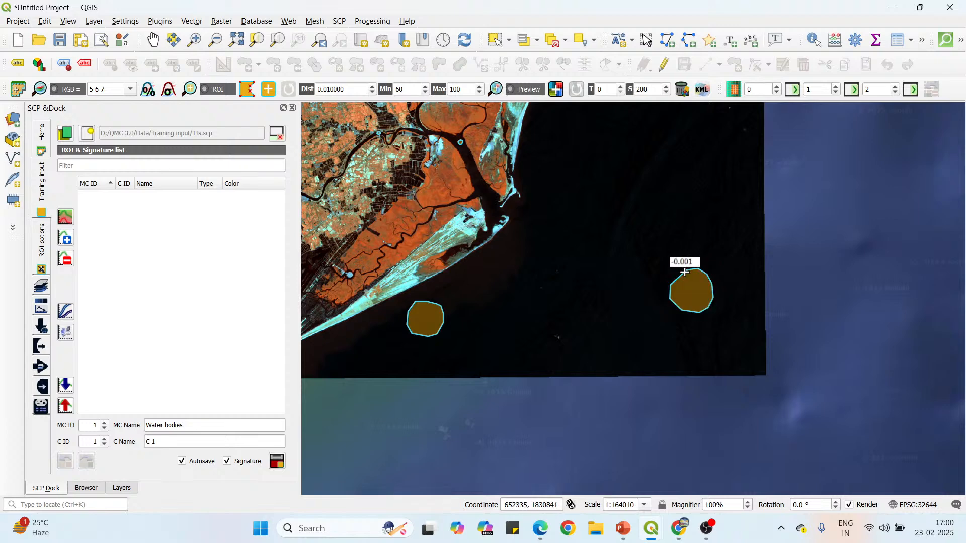
Draw a small closed ROI polygon inside the narrow river south of the main river, just upstream of where it bends southward.
{"action": "scroll", "coordinate": [711, 340], "scroll_direction": "down", "scroll_amount": 2}
{"action": "scroll", "coordinate": [620, 174], "scroll_direction": "up", "scroll_amount": 1}
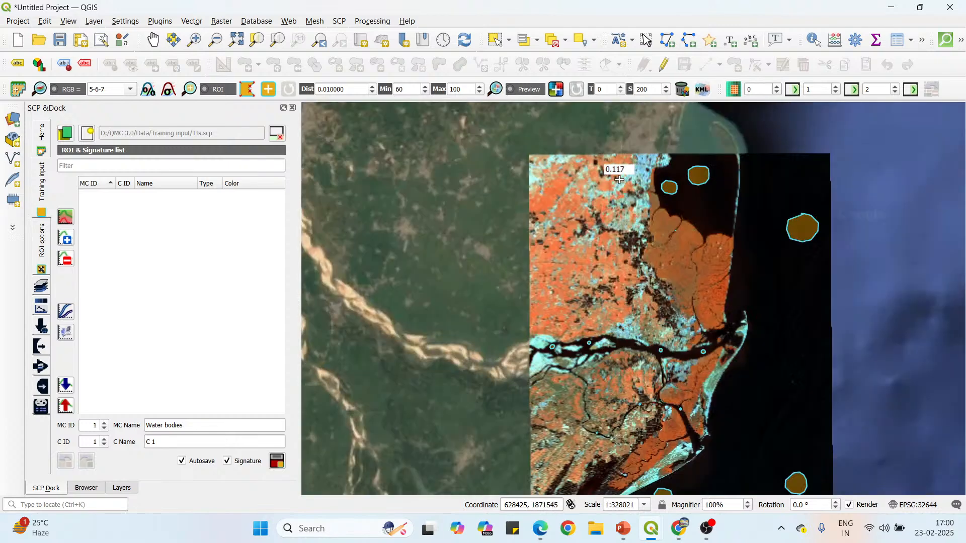
{"action": "scroll", "coordinate": [575, 273], "scroll_direction": "down", "scroll_amount": 1}
{"action": "scroll", "coordinate": [582, 368], "scroll_direction": "up", "scroll_amount": 4}
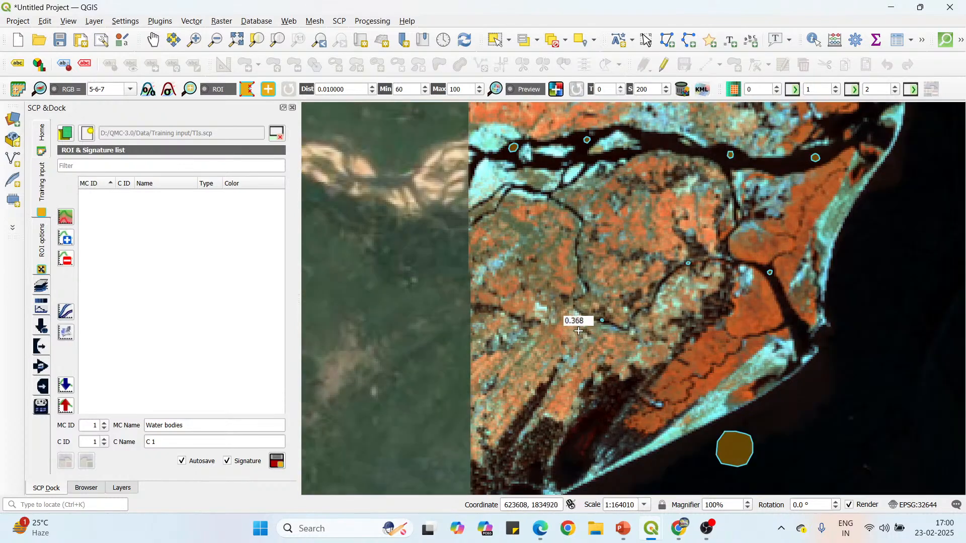
{"action": "scroll", "coordinate": [588, 179], "scroll_direction": "up", "scroll_amount": 1}
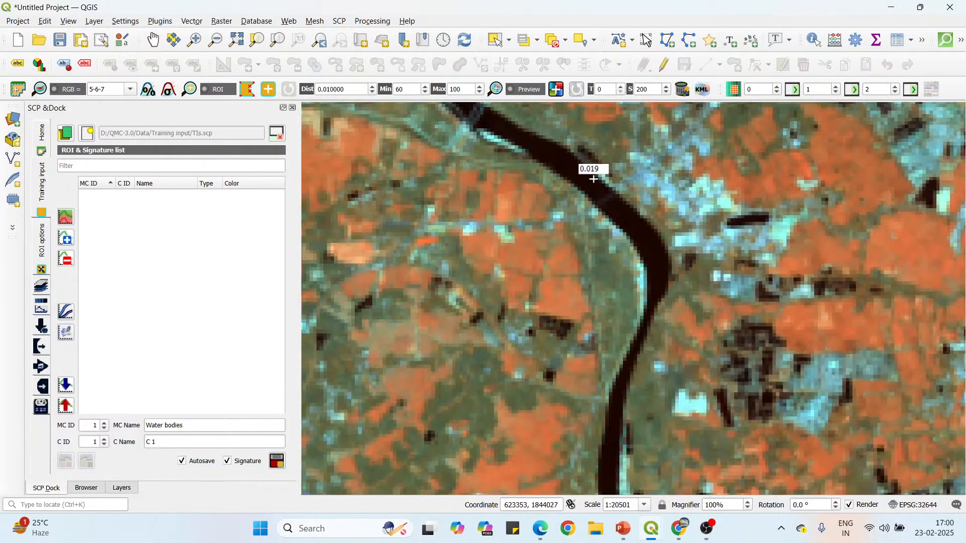
{"action": "left_click", "coordinate": [597, 177]}
{"action": "left_click", "coordinate": [582, 182]}
{"action": "left_click", "coordinate": [593, 190]}
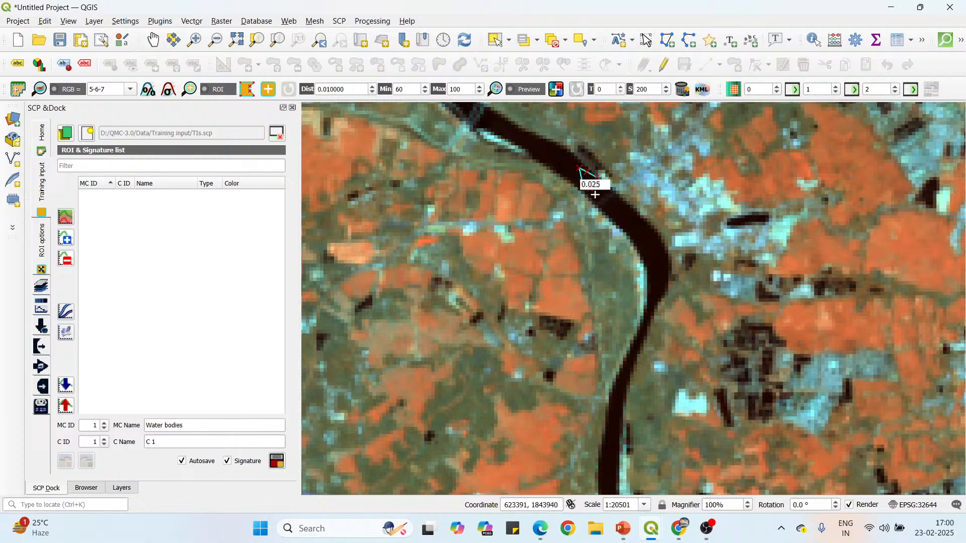
{"action": "left_click", "coordinate": [604, 196]}
{"action": "left_click", "coordinate": [605, 193]}
{"action": "left_click", "coordinate": [598, 179]}
{"action": "right_click", "coordinate": [597, 179]}
Draw a closed ROI polygon in the widened part of the narrow river channel near the image's western edge.
{"action": "scroll", "coordinate": [629, 234], "scroll_direction": "down", "scroll_amount": 2}
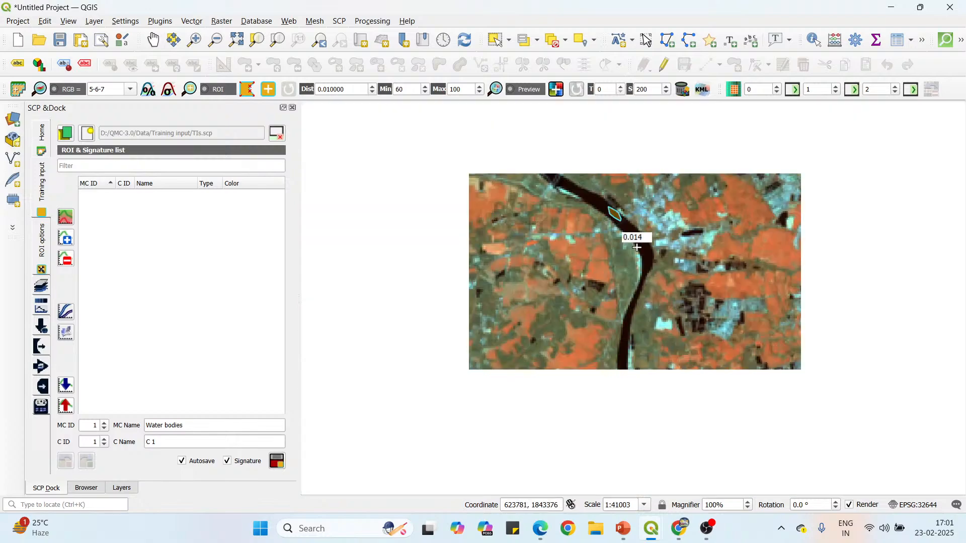
{"action": "scroll", "coordinate": [433, 259], "scroll_direction": "up", "scroll_amount": 3}
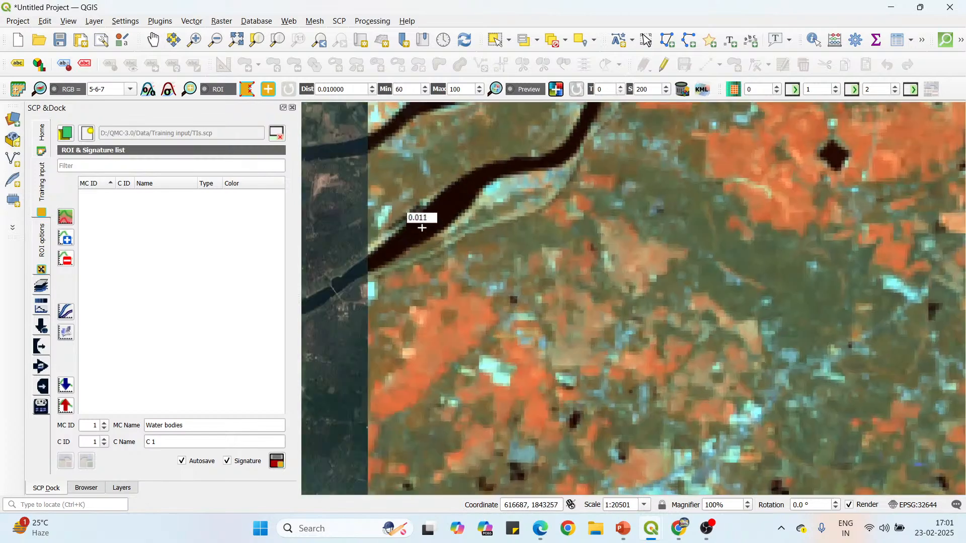
{"action": "left_click", "coordinate": [447, 192]}
{"action": "left_click", "coordinate": [431, 220]}
{"action": "left_click", "coordinate": [459, 220]}
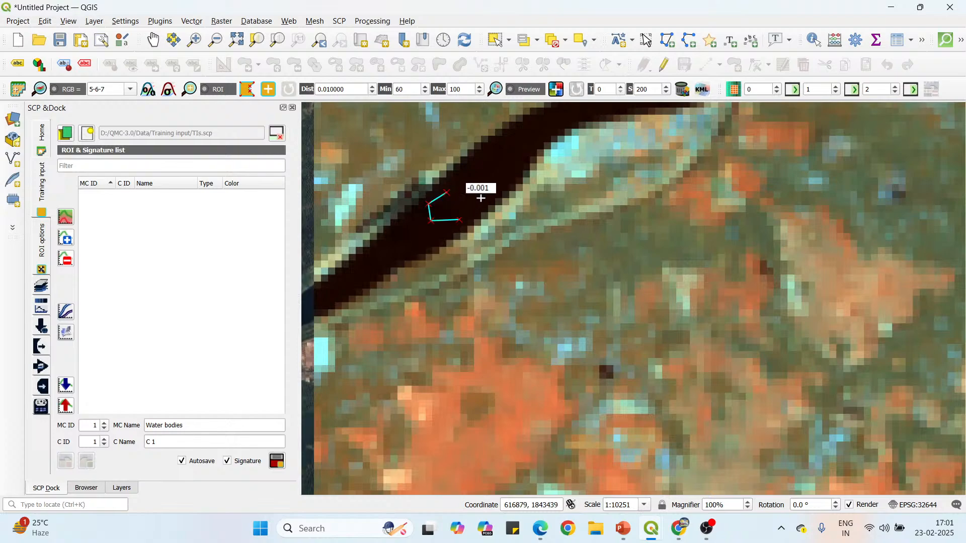
{"action": "left_click", "coordinate": [478, 205]}
{"action": "left_click", "coordinate": [487, 182]}
{"action": "left_click", "coordinate": [479, 174]}
{"action": "left_click", "coordinate": [470, 171]}
{"action": "right_click", "coordinate": [444, 190]}
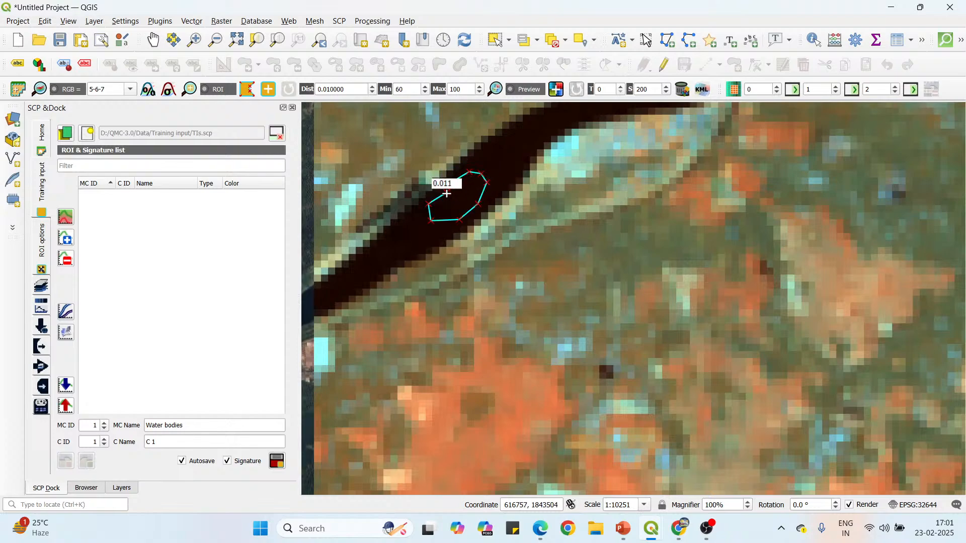
Save the temporary water ROIs to the training input with their signature as Water bodies, C 1, and dismiss the warning.
{"action": "scroll", "coordinate": [447, 191], "scroll_direction": "down", "scroll_amount": 3}
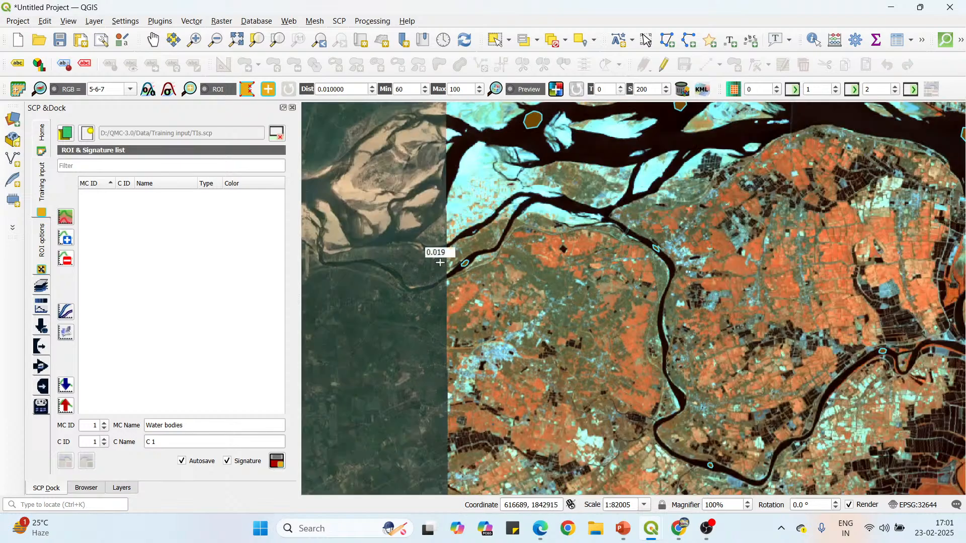
{"action": "scroll", "coordinate": [454, 265], "scroll_direction": "down", "scroll_amount": 1}
{"action": "scroll", "coordinate": [483, 328], "scroll_direction": "down", "scroll_amount": 1}
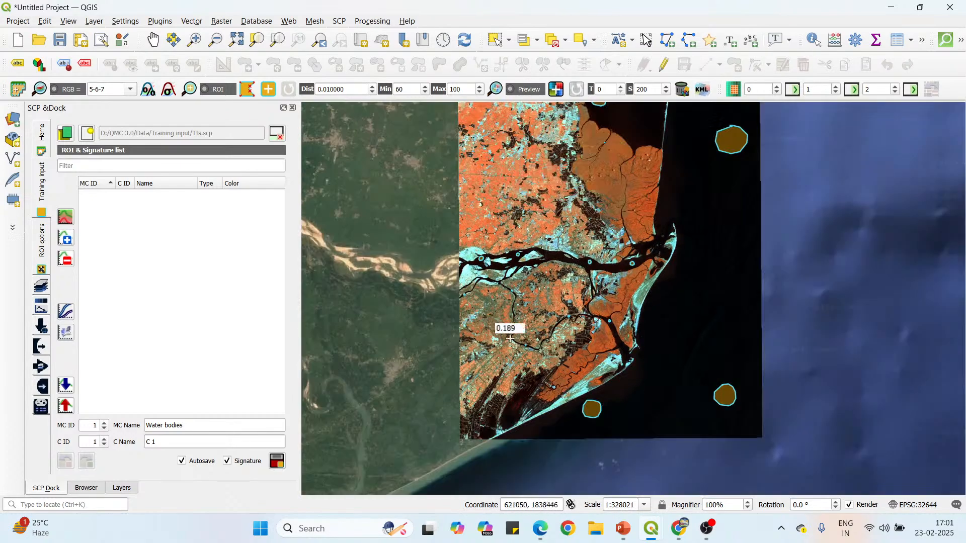
{"action": "scroll", "coordinate": [508, 322], "scroll_direction": "down", "scroll_amount": 1}
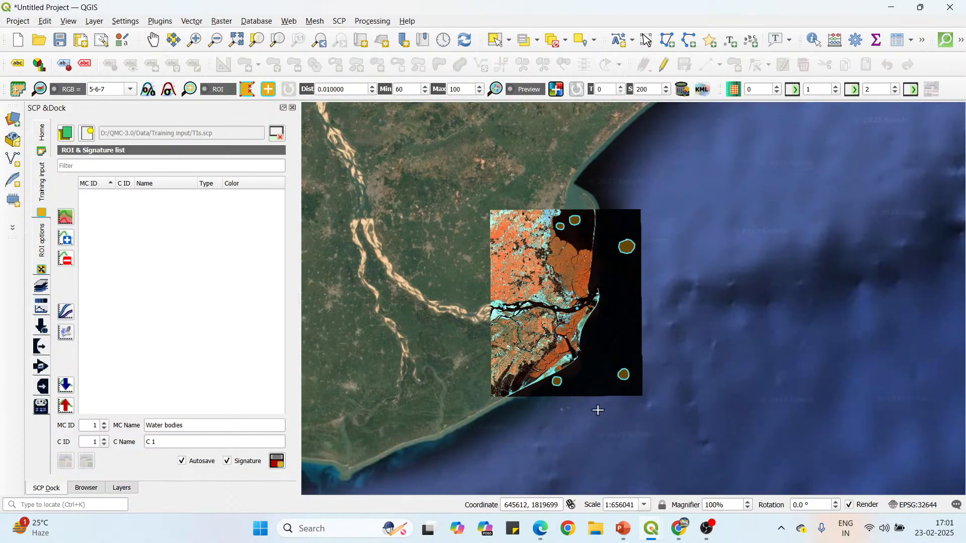
{"action": "left_click", "coordinate": [277, 462]}
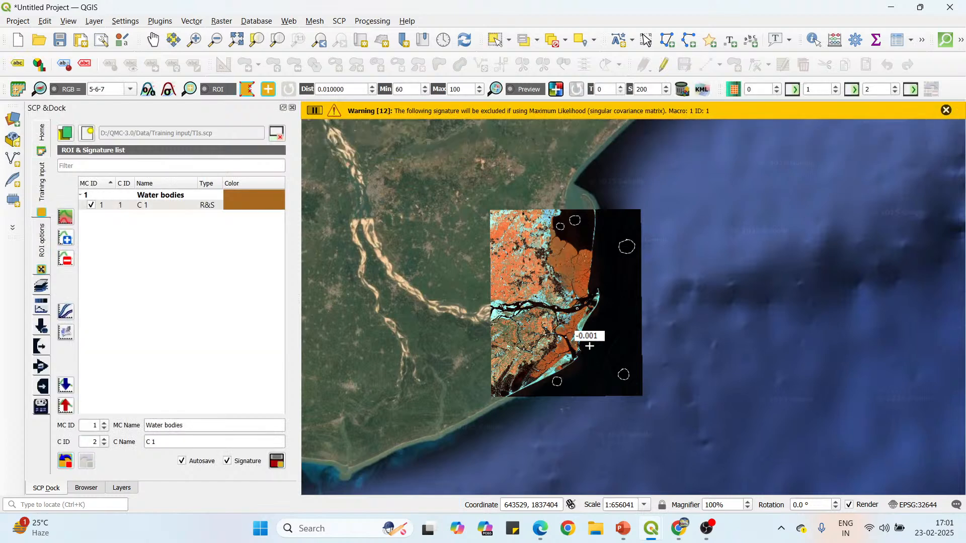
{"action": "left_click", "coordinate": [945, 111]}
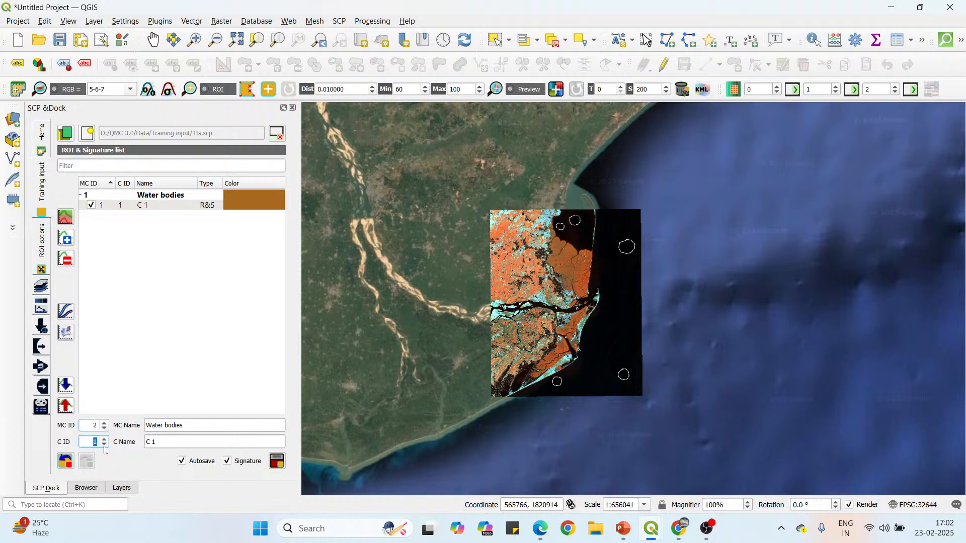
Set up the next training class with MC ID 2, C ID 1 and the MC Name Builtup zones.
{"action": "key", "text": "shift+Tab"}
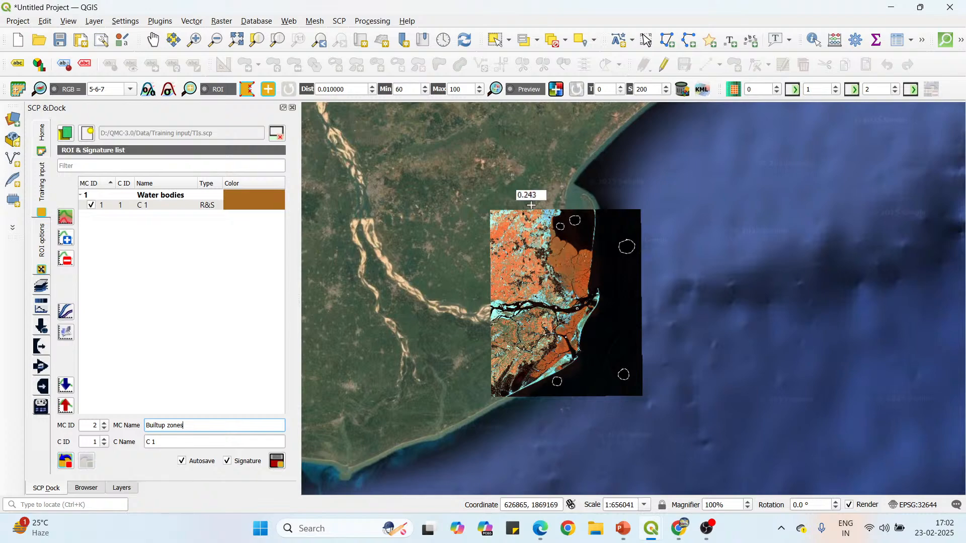
Compare the northern coastal city with Google Satellite imagery by hiding Virtual Band Set 1 and showing it again.
{"action": "scroll", "coordinate": [548, 215], "scroll_direction": "up", "scroll_amount": 2}
{"action": "scroll", "coordinate": [547, 215], "scroll_direction": "up", "scroll_amount": 2}
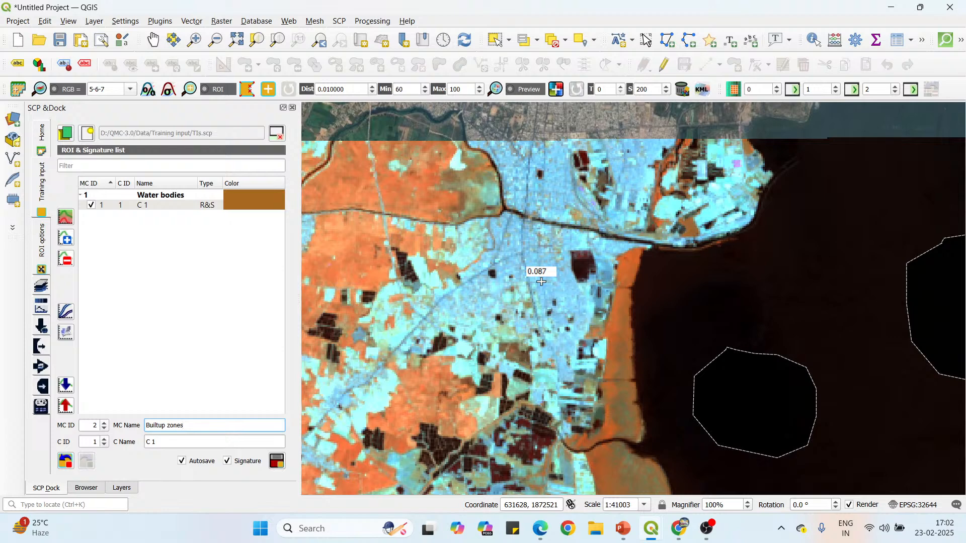
{"action": "left_click", "coordinate": [121, 488]}
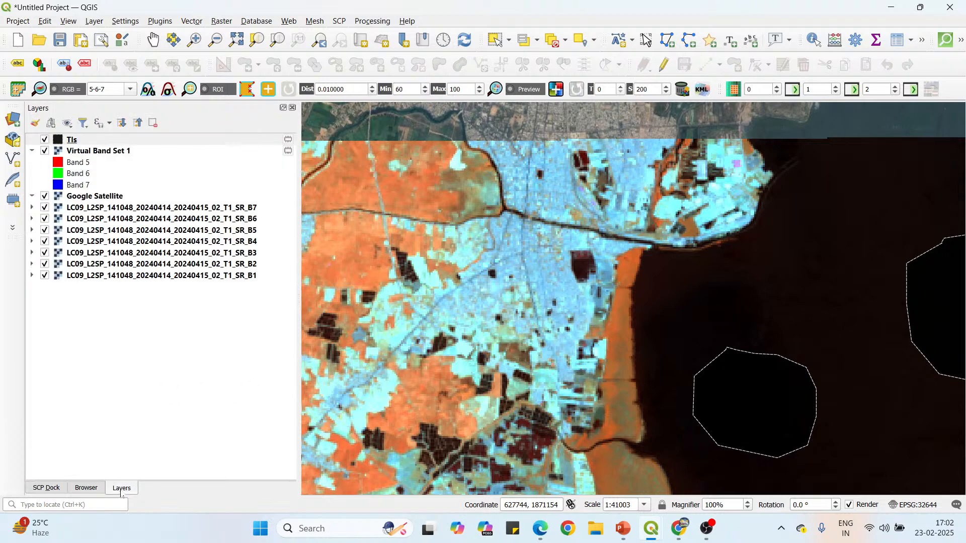
{"action": "left_click", "coordinate": [44, 151]}
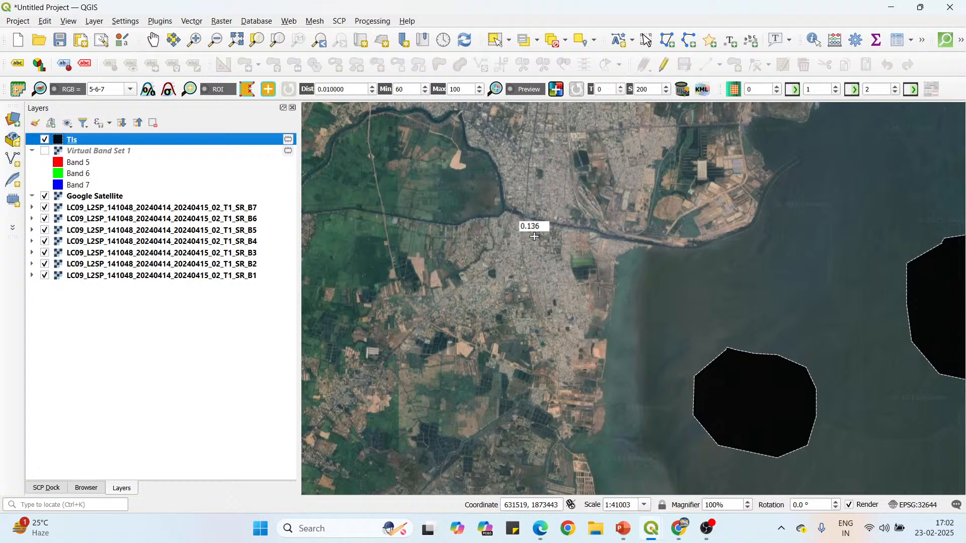
{"action": "scroll", "coordinate": [546, 256], "scroll_direction": "up", "scroll_amount": 1}
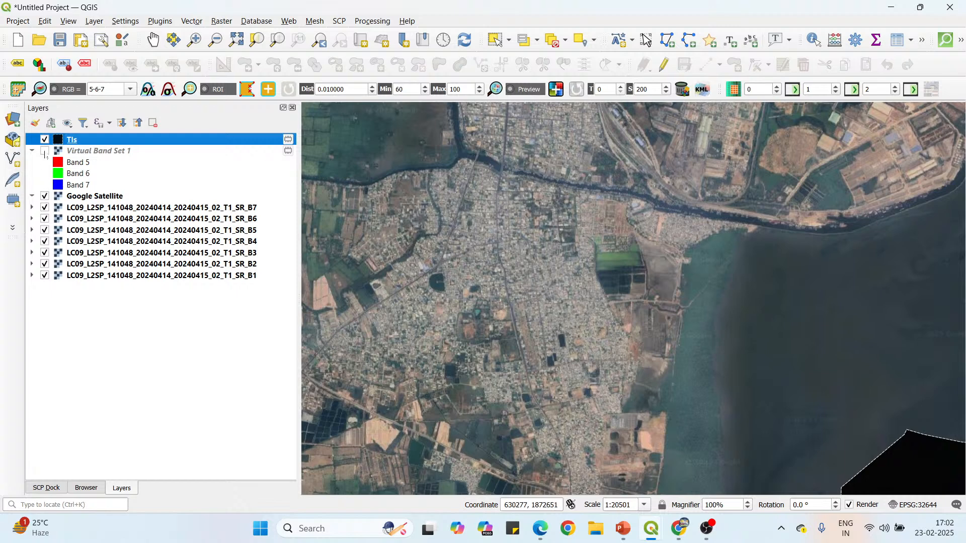
{"action": "left_click", "coordinate": [45, 152]}
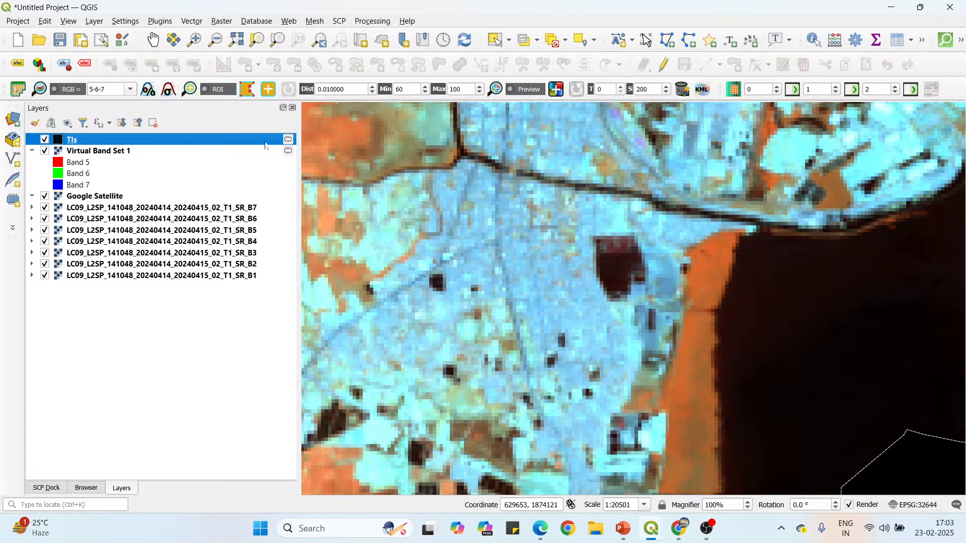
Draw a closed, roughly round ROI polygon over the dense built-up city area, just west of the large dark pond.
{"action": "left_click", "coordinate": [539, 247]}
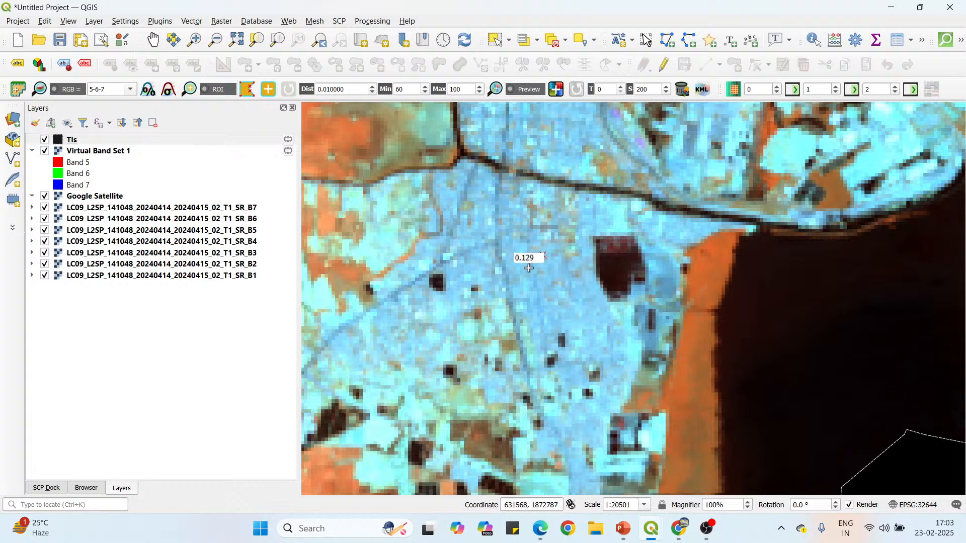
{"action": "left_click", "coordinate": [532, 260]}
{"action": "left_click", "coordinate": [528, 273]}
{"action": "left_click", "coordinate": [533, 286]}
{"action": "left_click", "coordinate": [552, 292]}
{"action": "left_click", "coordinate": [562, 282]}
{"action": "left_click", "coordinate": [564, 270]}
{"action": "left_click", "coordinate": [562, 258]}
{"action": "left_click", "coordinate": [552, 254]}
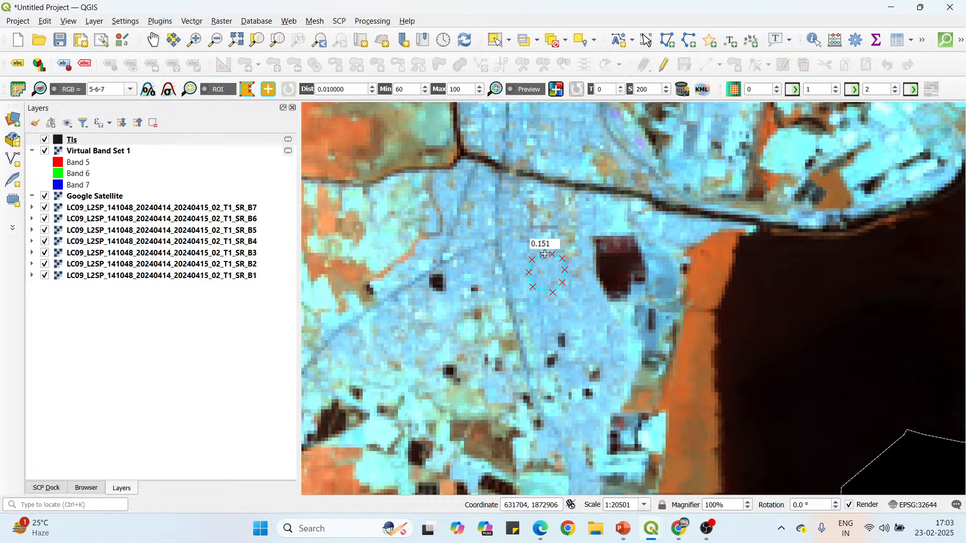
{"action": "right_click", "coordinate": [545, 254]}
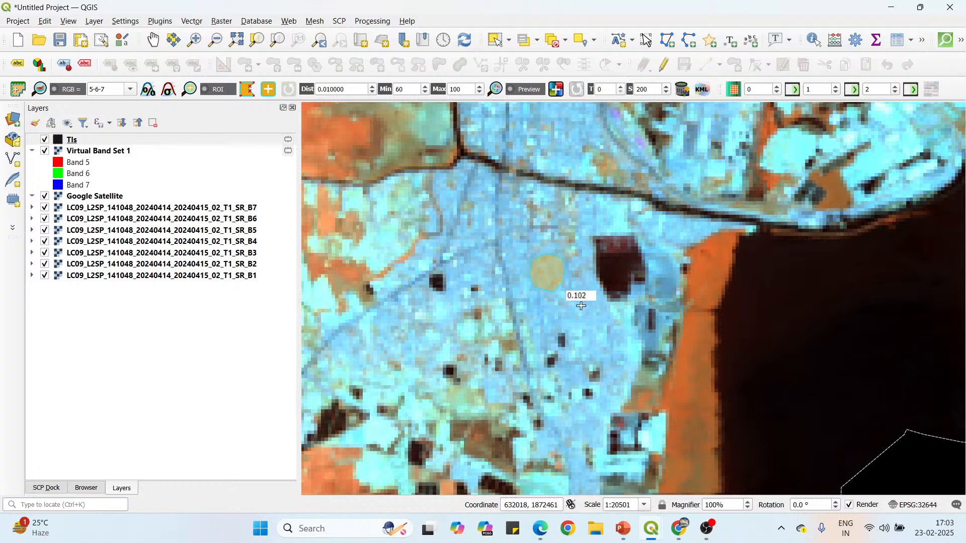
Draw a closed ROI polygon over the small bluish settlement southwest of the city, just east of its dark pond.
{"action": "scroll", "coordinate": [546, 257], "scroll_direction": "down", "scroll_amount": 1}
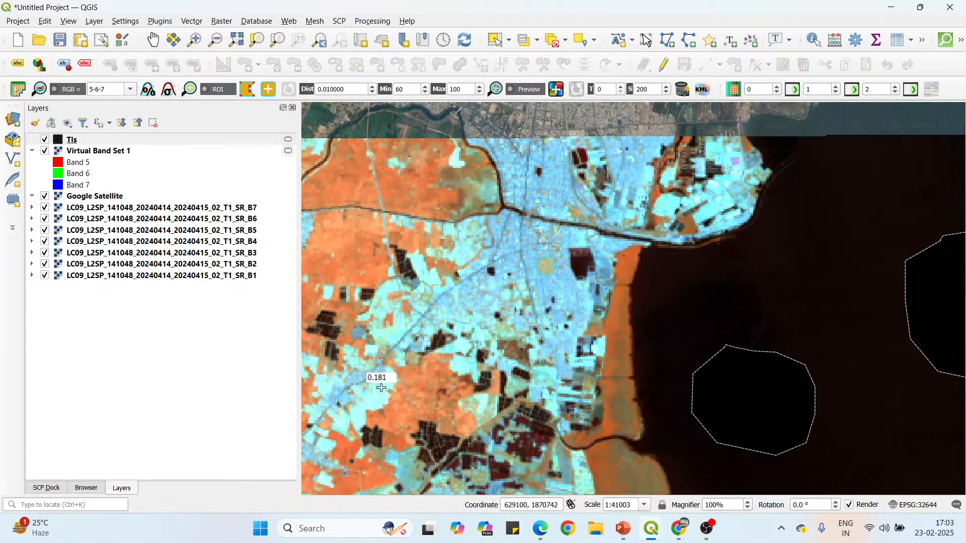
{"action": "scroll", "coordinate": [646, 195], "scroll_direction": "down", "scroll_amount": 2}
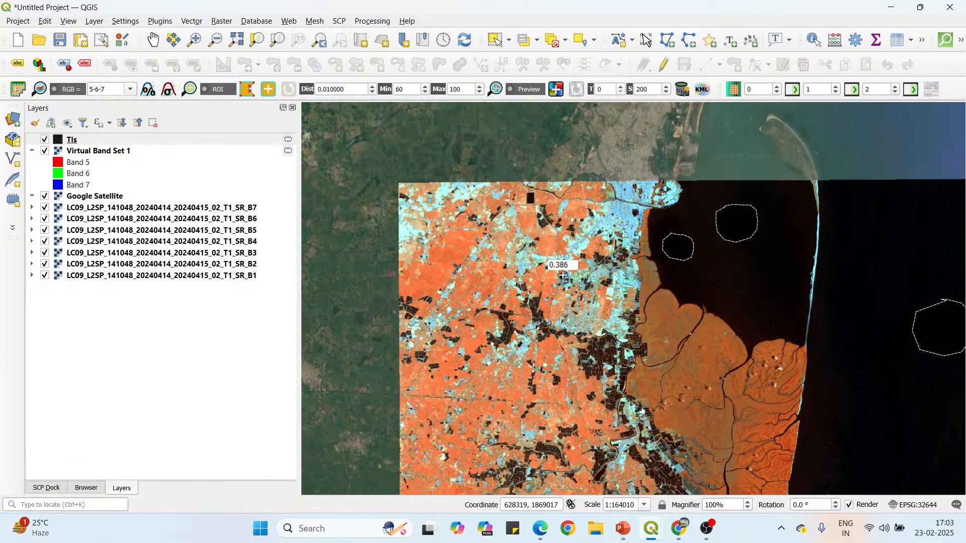
{"action": "scroll", "coordinate": [620, 212], "scroll_direction": "up", "scroll_amount": 3}
{"action": "scroll", "coordinate": [582, 328], "scroll_direction": "down", "scroll_amount": 2}
{"action": "scroll", "coordinate": [635, 275], "scroll_direction": "up", "scroll_amount": 4}
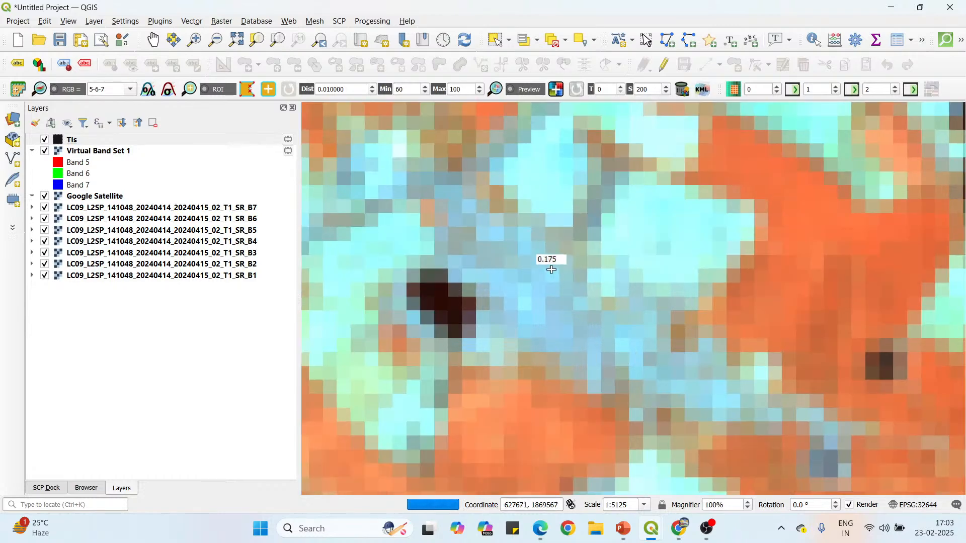
{"action": "left_click", "coordinate": [550, 267]}
{"action": "left_click", "coordinate": [530, 255]}
{"action": "left_click", "coordinate": [508, 257]}
{"action": "left_click", "coordinate": [499, 268]}
{"action": "left_click", "coordinate": [498, 293]}
{"action": "left_click", "coordinate": [522, 320]}
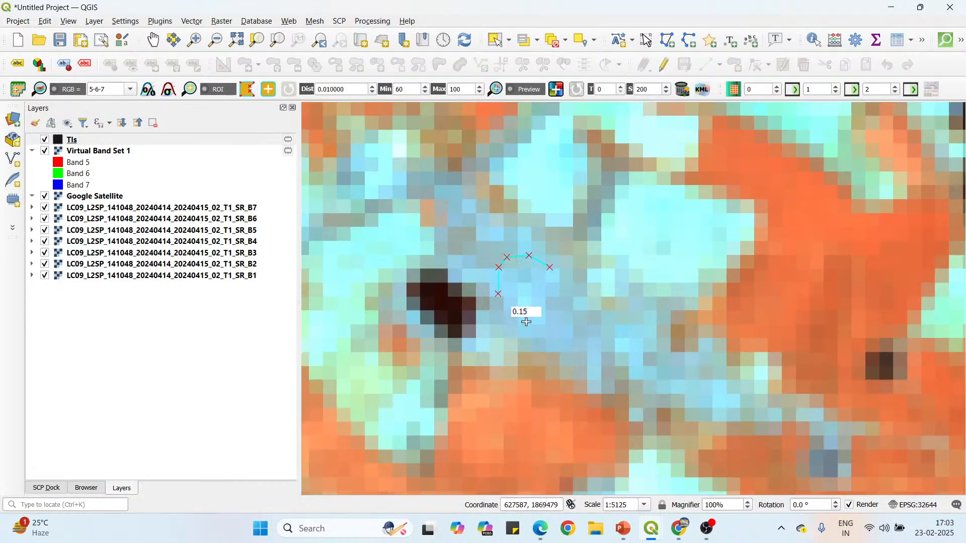
{"action": "left_click", "coordinate": [542, 327]}
{"action": "left_click", "coordinate": [570, 315]}
{"action": "left_click", "coordinate": [573, 290]}
{"action": "left_click", "coordinate": [555, 272]}
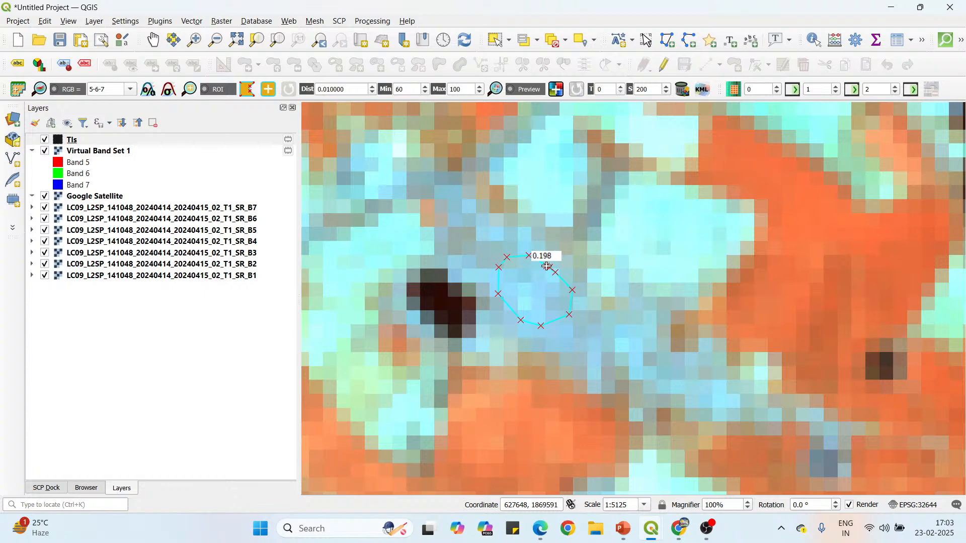
{"action": "right_click", "coordinate": [546, 267]}
Draw a closed, roughly round ROI polygon over the bluish settlement farther west, northeast of its small dark pond.
{"action": "scroll", "coordinate": [506, 249], "scroll_direction": "down", "scroll_amount": 2}
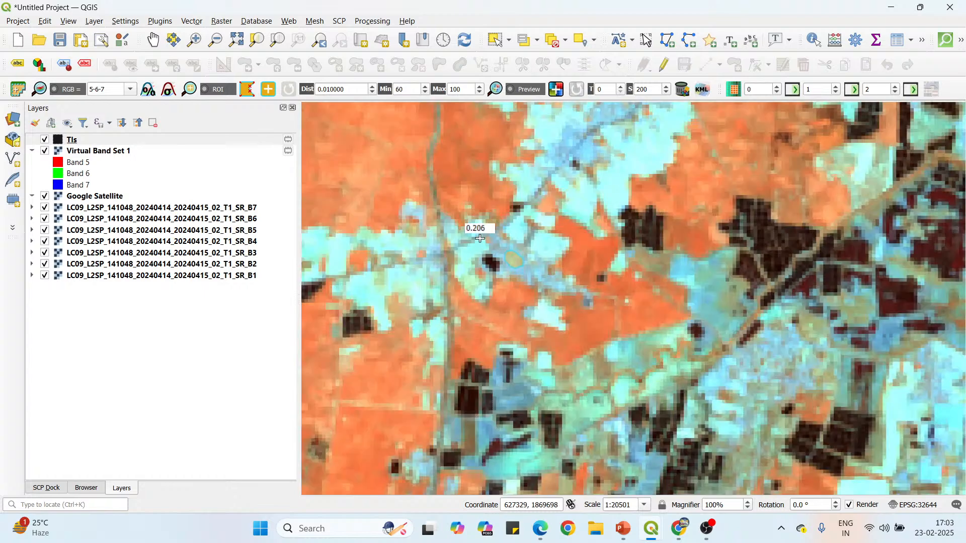
{"action": "scroll", "coordinate": [523, 304], "scroll_direction": "down", "scroll_amount": 1}
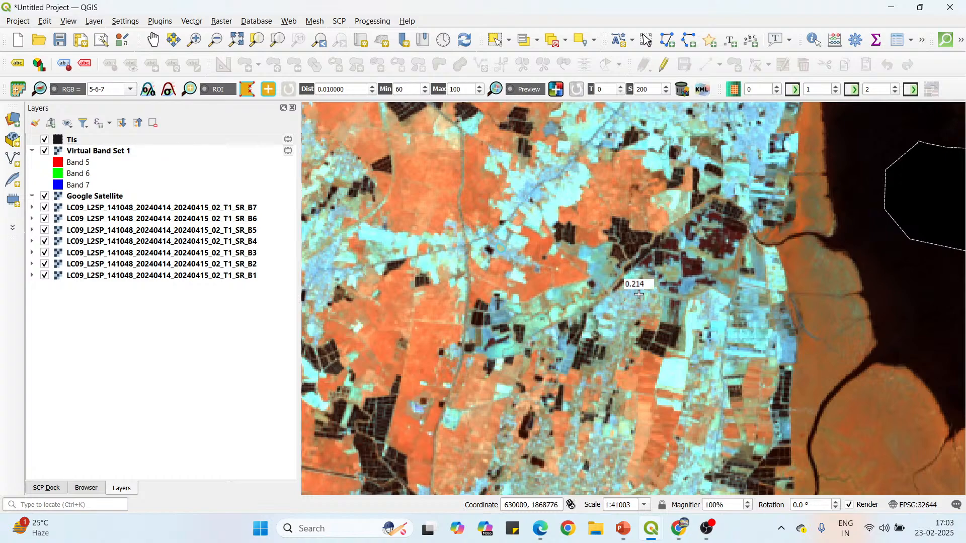
{"action": "scroll", "coordinate": [560, 269], "scroll_direction": "down", "scroll_amount": 1}
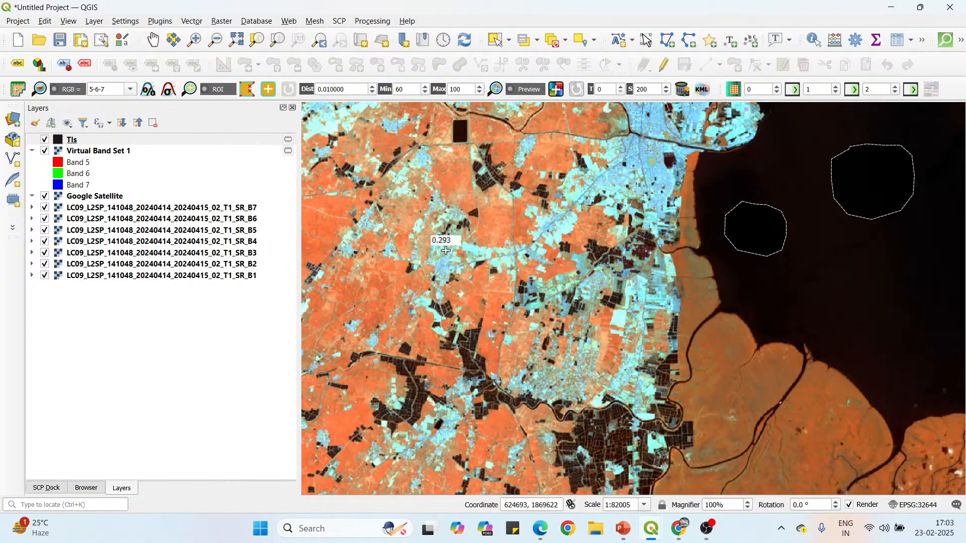
{"action": "scroll", "coordinate": [430, 242], "scroll_direction": "up", "scroll_amount": 3}
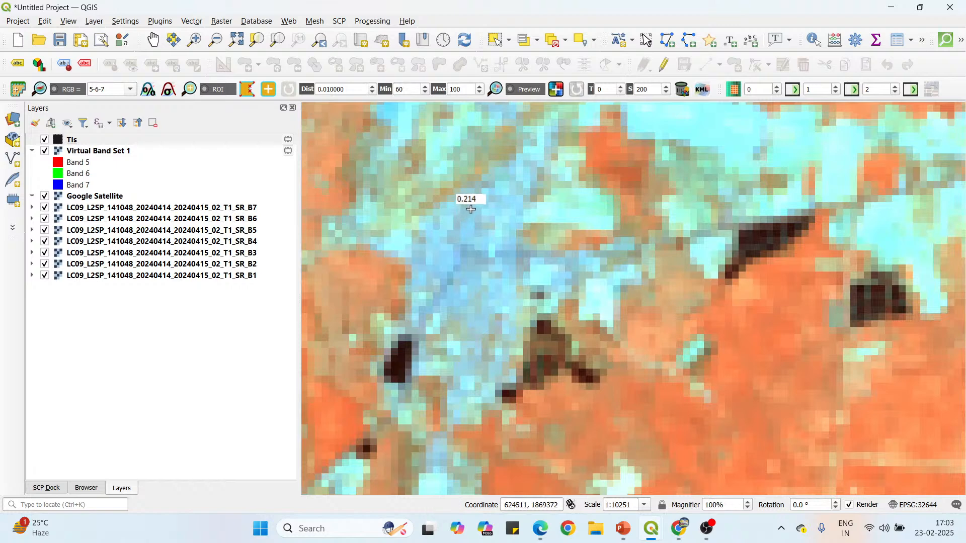
{"action": "left_click", "coordinate": [449, 213]}
{"action": "left_click", "coordinate": [445, 236]}
{"action": "left_click", "coordinate": [454, 248]}
{"action": "left_click", "coordinate": [477, 253]}
{"action": "left_click", "coordinate": [491, 245]}
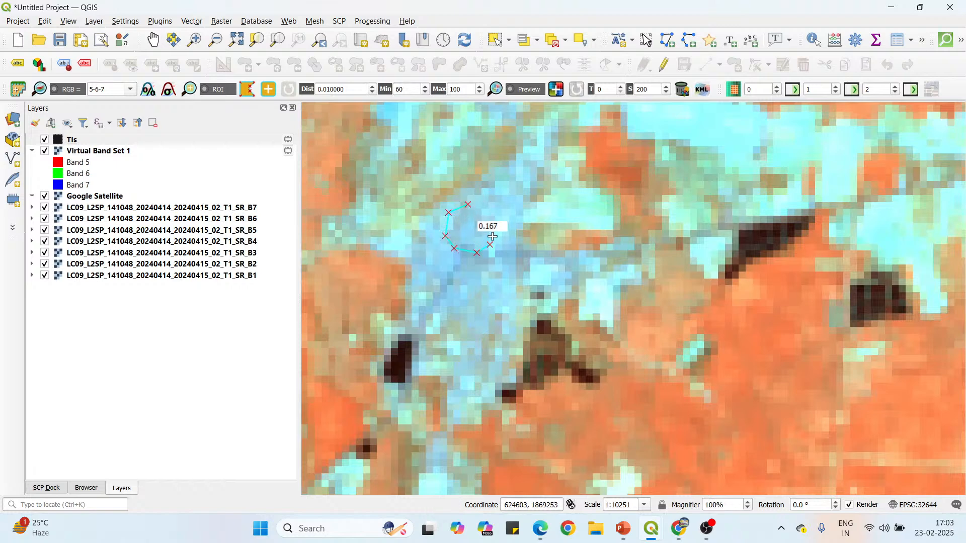
{"action": "left_click", "coordinate": [493, 229]}
{"action": "left_click", "coordinate": [489, 212]}
{"action": "right_click", "coordinate": [466, 204]}
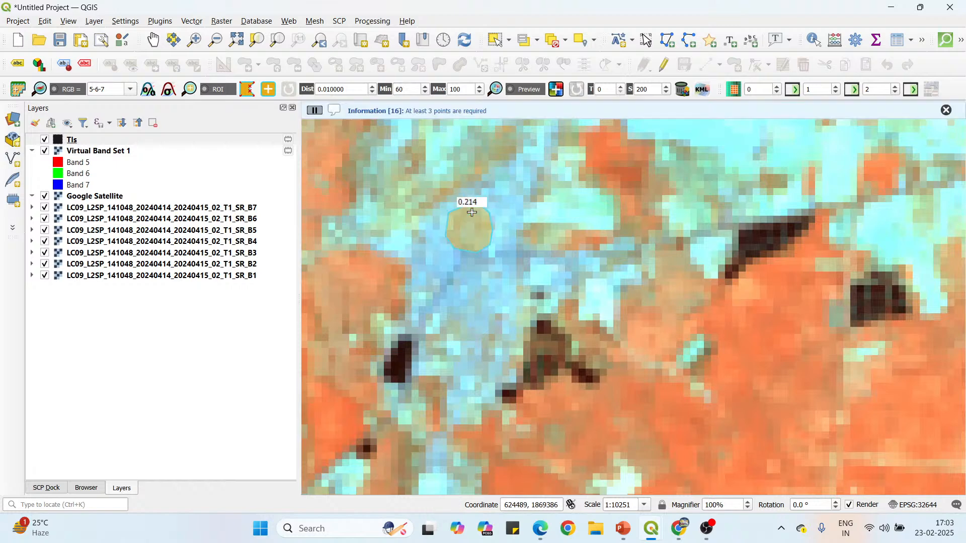
Draw a closed, roughly round ROI polygon over the city north of the river, between the small dark pond and the dark-red ponds.
{"action": "scroll", "coordinate": [461, 287], "scroll_direction": "down", "scroll_amount": 3}
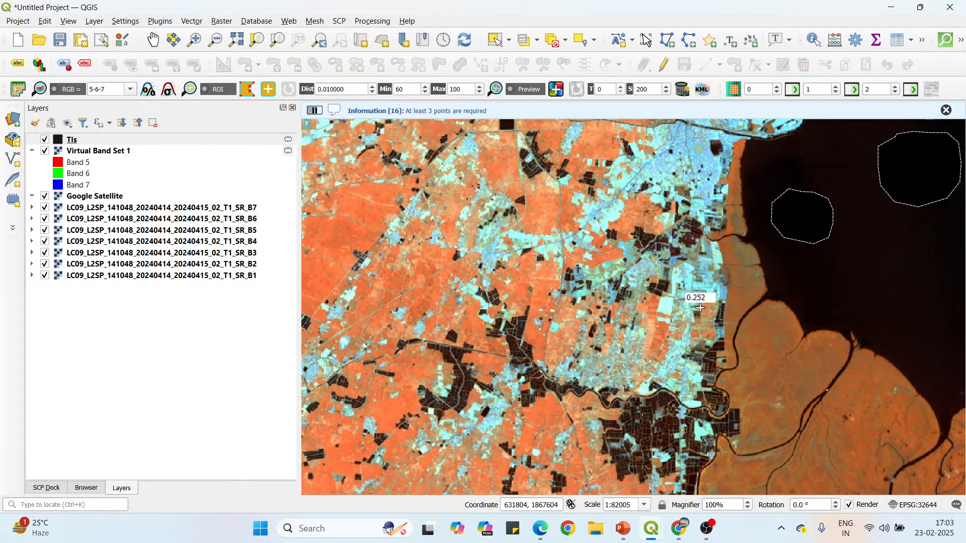
{"action": "scroll", "coordinate": [700, 307], "scroll_direction": "up", "scroll_amount": 2}
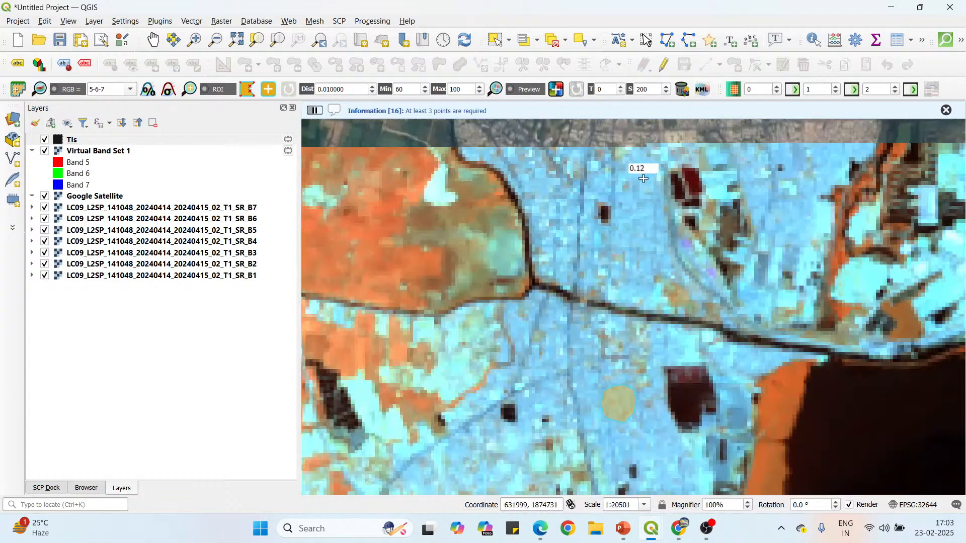
{"action": "scroll", "coordinate": [643, 179], "scroll_direction": "up", "scroll_amount": 1}
{"action": "left_click", "coordinate": [622, 215]}
{"action": "left_click", "coordinate": [615, 231]}
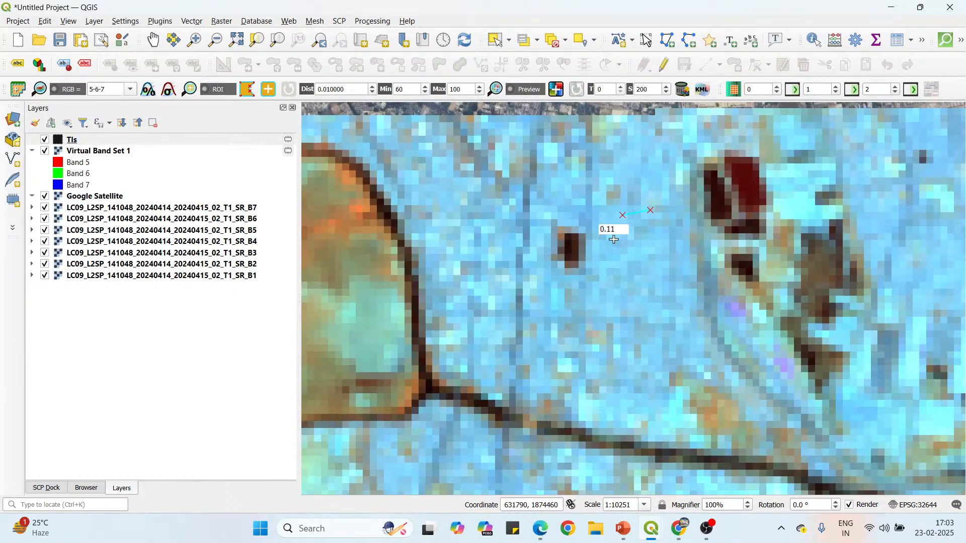
{"action": "left_click", "coordinate": [614, 257]}
{"action": "left_click", "coordinate": [667, 266]}
{"action": "left_click", "coordinate": [674, 244]}
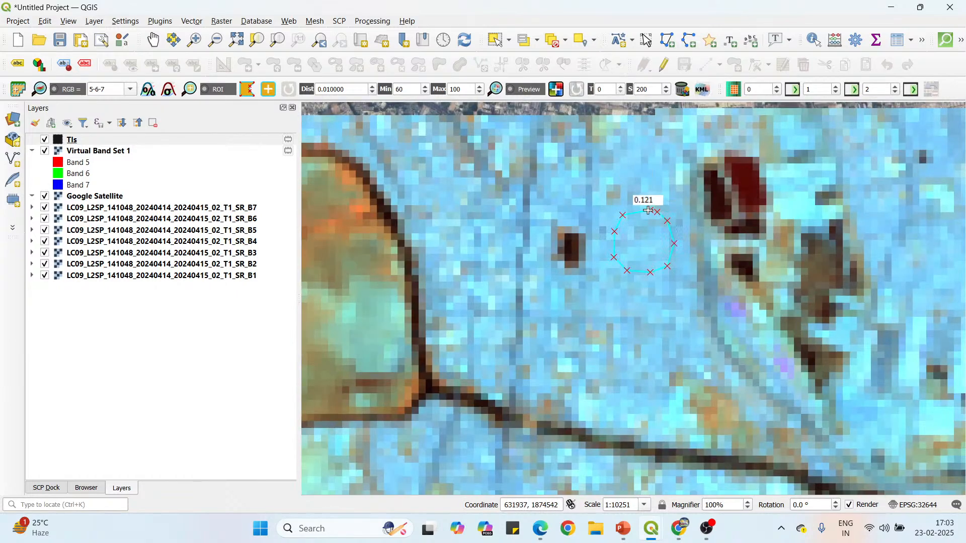
{"action": "right_click", "coordinate": [649, 210]}
Draw a closed ROI polygon over the northeastern built-up area, between the dark-red ponds and the orange strip to their east.
{"action": "scroll", "coordinate": [624, 157], "scroll_direction": "down", "scroll_amount": 1}
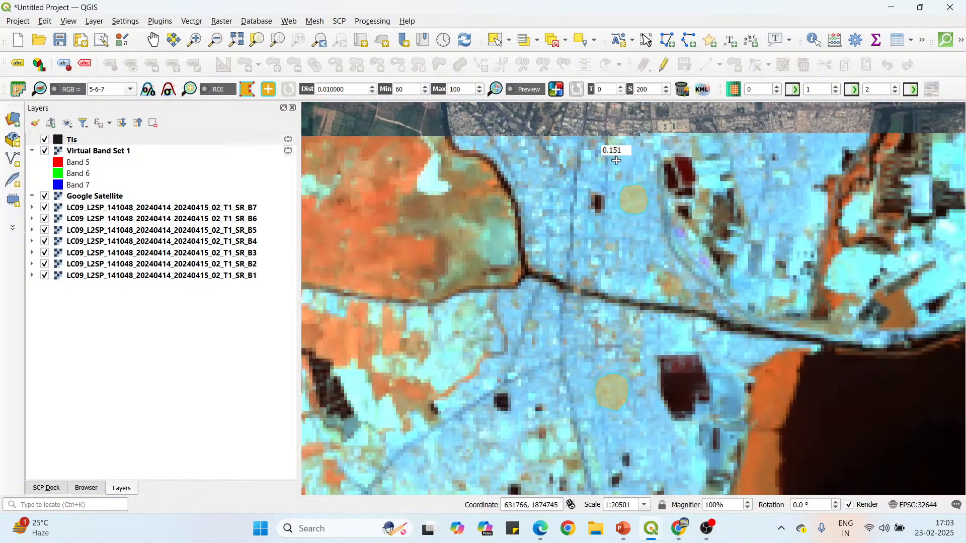
{"action": "scroll", "coordinate": [617, 160], "scroll_direction": "down", "scroll_amount": 1}
{"action": "scroll", "coordinate": [702, 164], "scroll_direction": "up", "scroll_amount": 2}
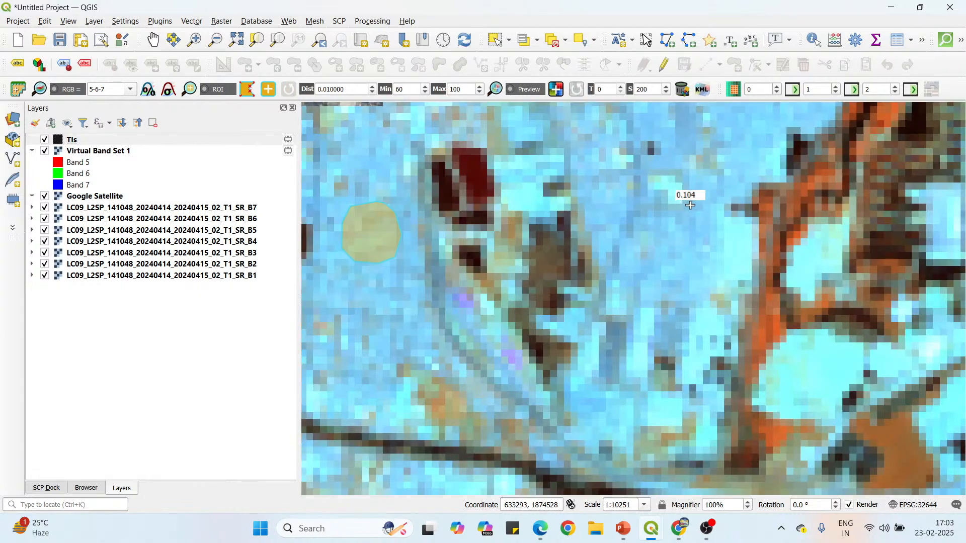
{"action": "left_click", "coordinate": [663, 212]}
{"action": "left_click", "coordinate": [656, 239]}
{"action": "left_click", "coordinate": [663, 259]}
{"action": "left_click", "coordinate": [704, 259]}
{"action": "left_click", "coordinate": [709, 246]}
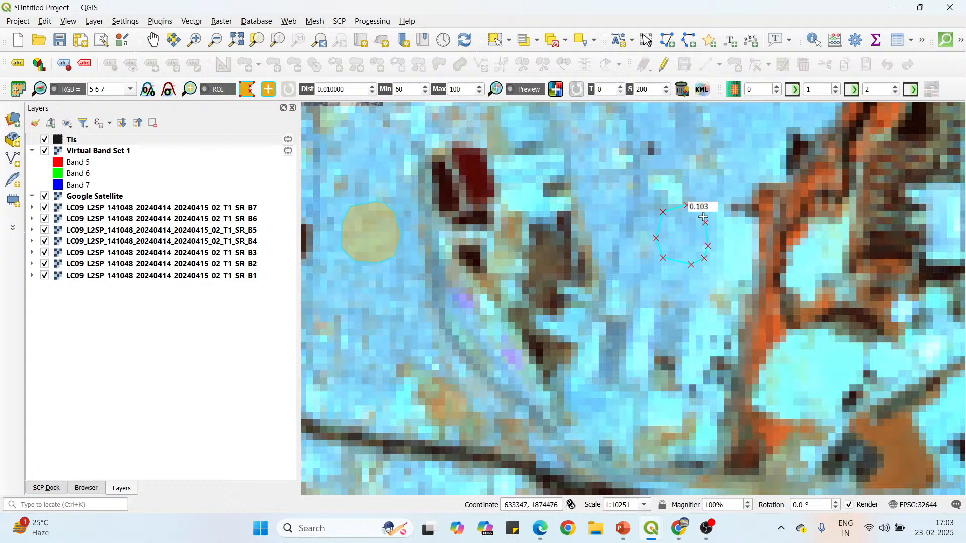
{"action": "right_click", "coordinate": [685, 204]}
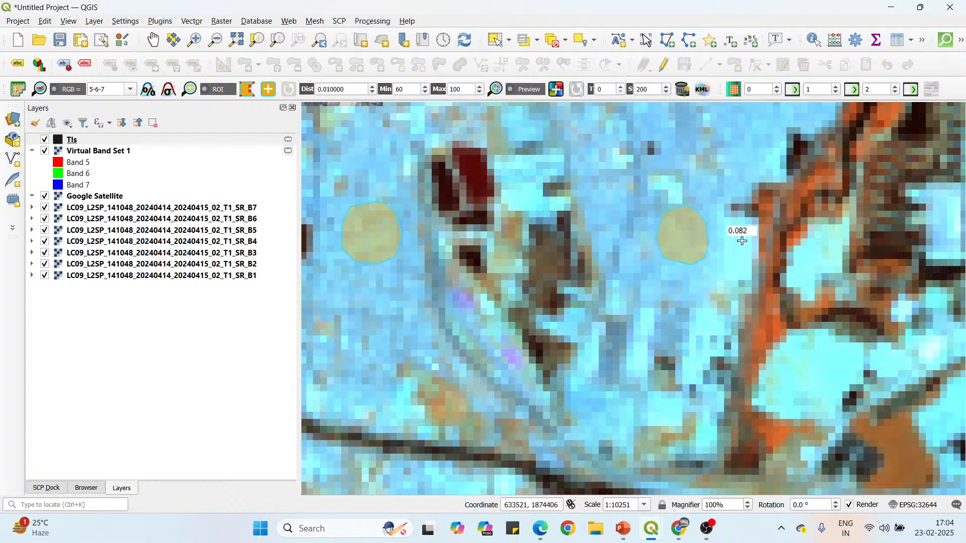
Draw a small closed ROI polygon over the blue built-up pixels just southeast of the diagonal road on the city's southwest side.
{"action": "scroll", "coordinate": [656, 233], "scroll_direction": "down", "scroll_amount": 1}
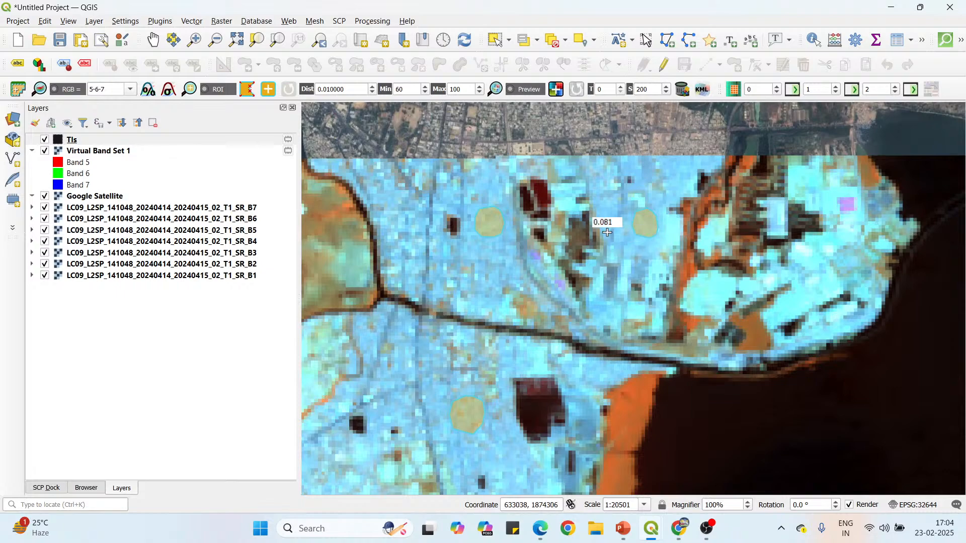
{"action": "scroll", "coordinate": [671, 228], "scroll_direction": "down", "scroll_amount": 1}
{"action": "scroll", "coordinate": [478, 358], "scroll_direction": "up", "scroll_amount": 1}
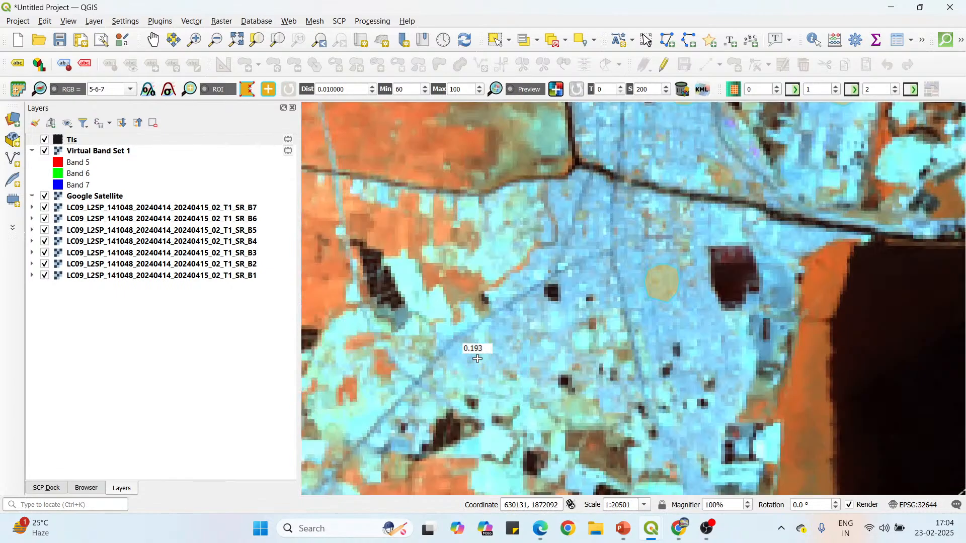
{"action": "scroll", "coordinate": [442, 350], "scroll_direction": "up", "scroll_amount": 2}
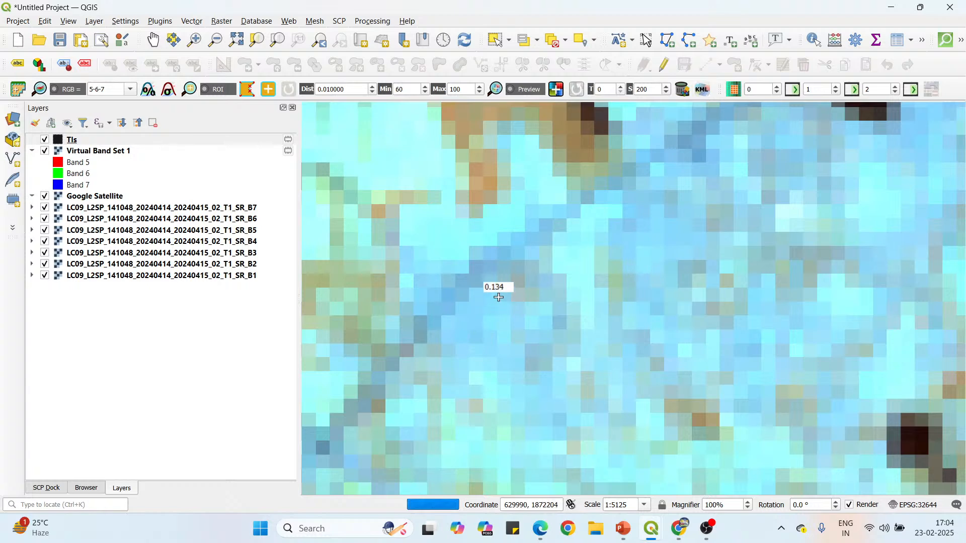
{"action": "left_click", "coordinate": [471, 292]}
{"action": "left_click", "coordinate": [459, 311]}
{"action": "left_click", "coordinate": [464, 337]}
{"action": "left_click", "coordinate": [492, 350]}
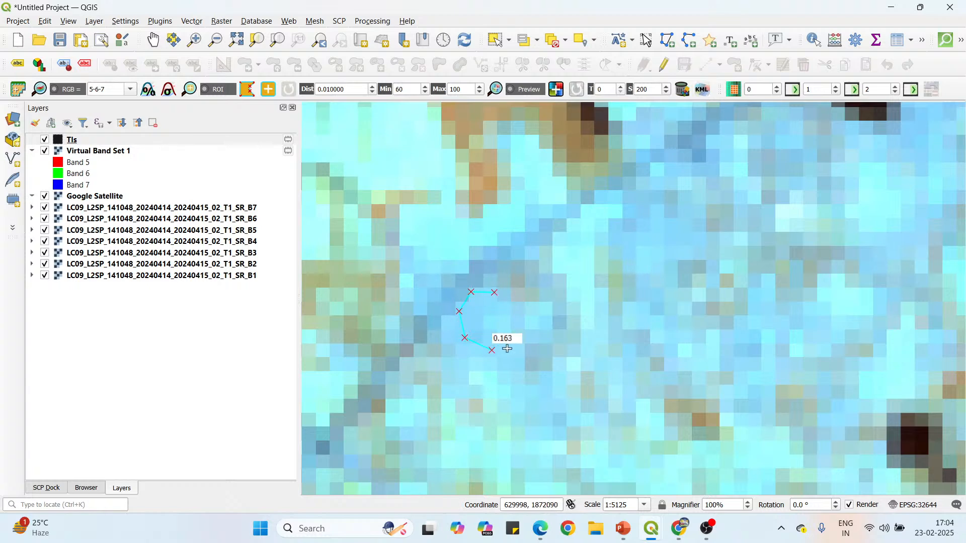
{"action": "right_click", "coordinate": [497, 294]}
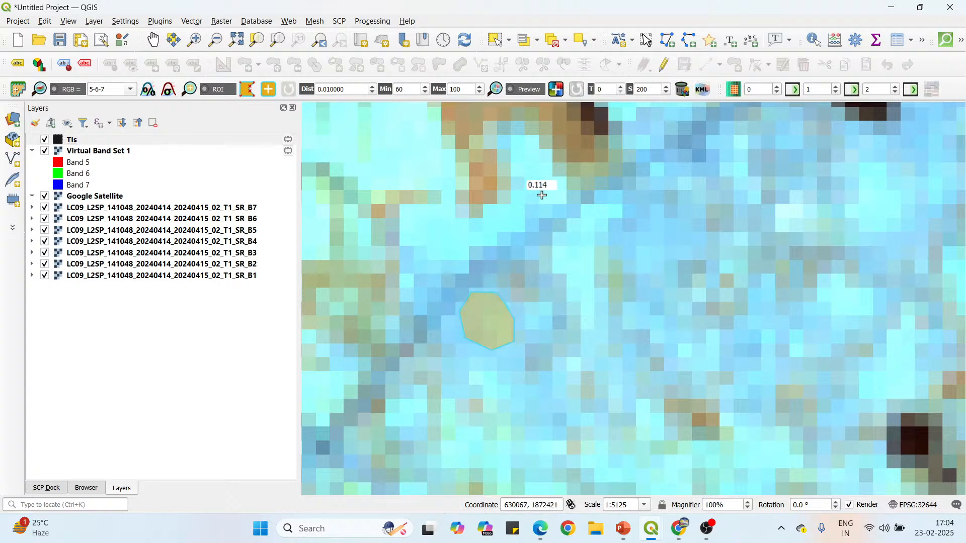
Draw a closed, roughly round ROI polygon over the blue settlement strip farther southwest, just northwest of the diagonal road.
{"action": "scroll", "coordinate": [569, 190], "scroll_direction": "down", "scroll_amount": 2}
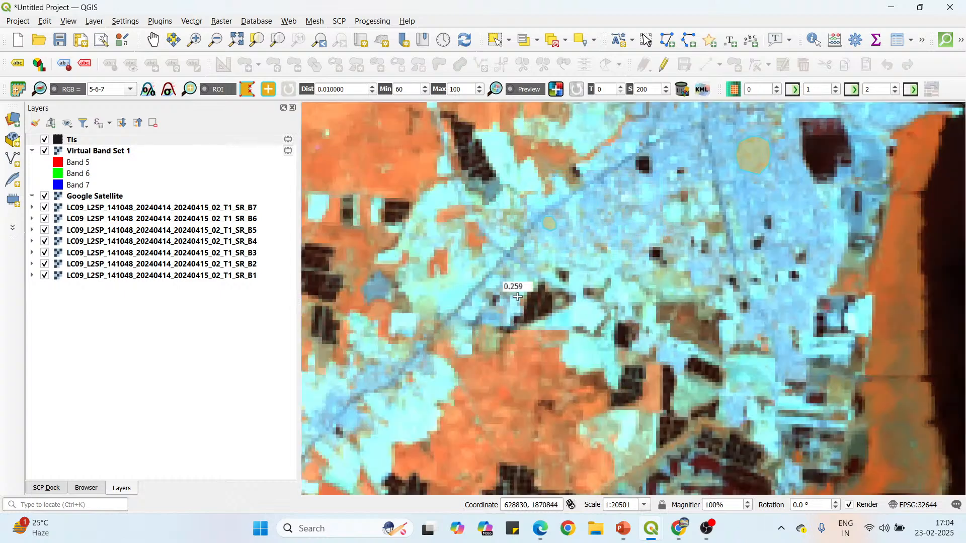
{"action": "scroll", "coordinate": [518, 297], "scroll_direction": "up", "scroll_amount": 2}
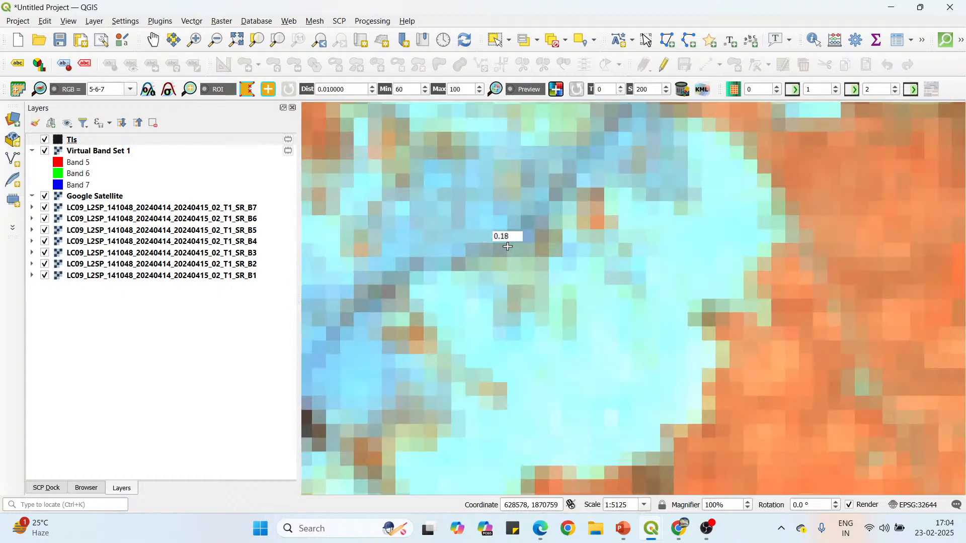
{"action": "scroll", "coordinate": [507, 247], "scroll_direction": "down", "scroll_amount": 1}
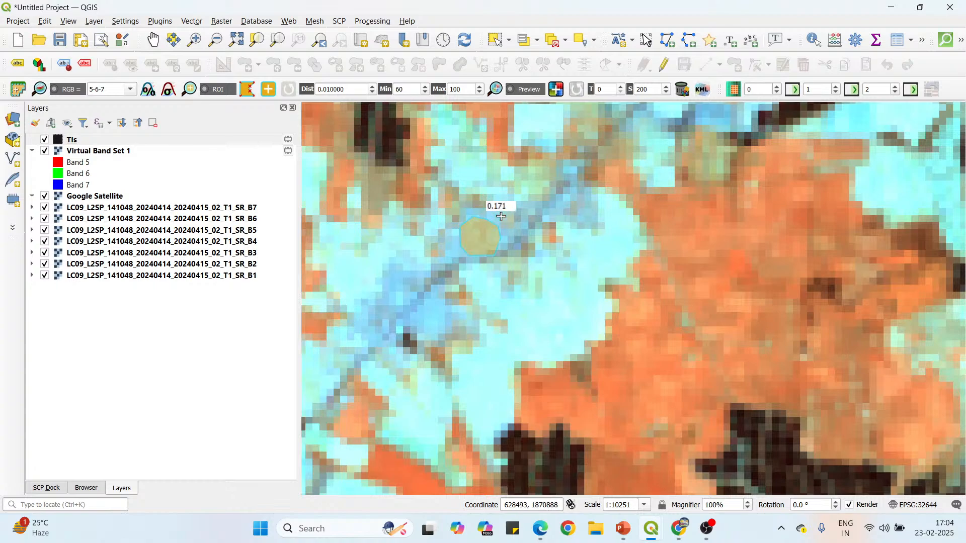
Draw a closed ROI polygon across the diagonal road in the next blue settlement southwest, just north of the tiny dark pond.
{"action": "scroll", "coordinate": [490, 211], "scroll_direction": "down", "scroll_amount": 1}
{"action": "scroll", "coordinate": [480, 251], "scroll_direction": "up", "scroll_amount": 2}
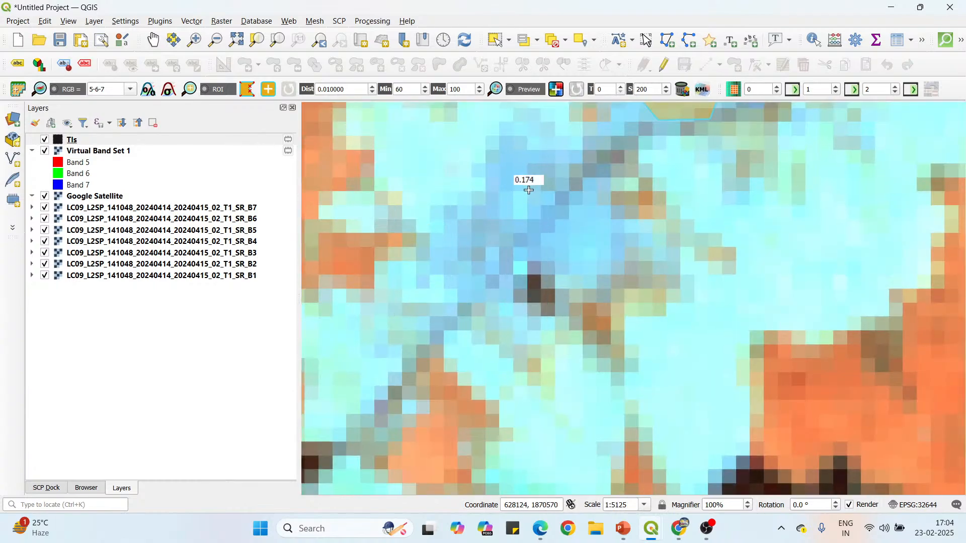
{"action": "left_click", "coordinate": [498, 213]}
{"action": "left_click", "coordinate": [504, 239]}
{"action": "left_click", "coordinate": [527, 256]}
{"action": "left_click", "coordinate": [558, 260]}
{"action": "left_click", "coordinate": [578, 246]}
{"action": "left_click", "coordinate": [577, 222]}
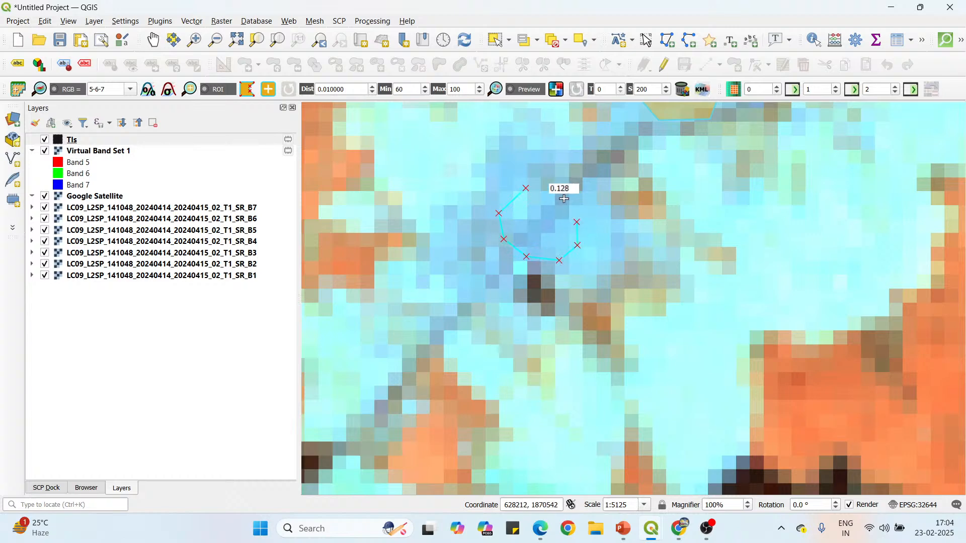
{"action": "right_click", "coordinate": [528, 186]}
Draw a closed ROI polygon over the bluish settlement west of the large rectangular pond, just south of the east-west road.
{"action": "scroll", "coordinate": [526, 199], "scroll_direction": "down", "scroll_amount": 3}
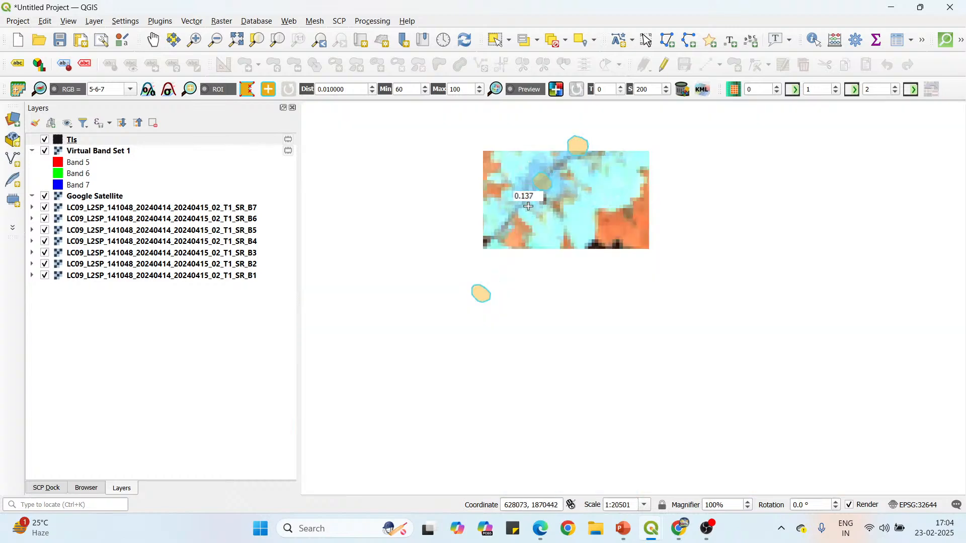
{"action": "scroll", "coordinate": [584, 236], "scroll_direction": "down", "scroll_amount": 1}
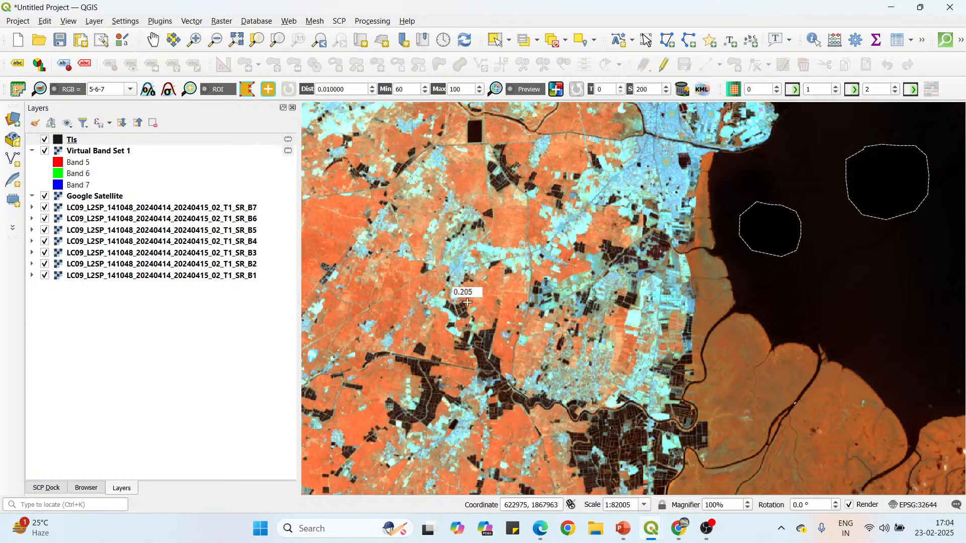
{"action": "scroll", "coordinate": [511, 242], "scroll_direction": "up", "scroll_amount": 3}
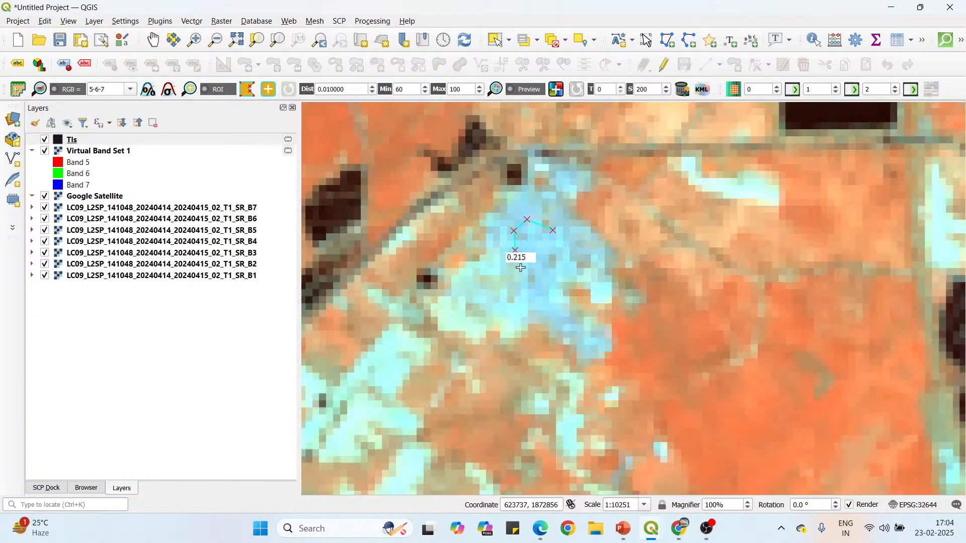
{"action": "left_click", "coordinate": [526, 273]}
{"action": "left_click", "coordinate": [547, 271]}
{"action": "right_click", "coordinate": [554, 230]}
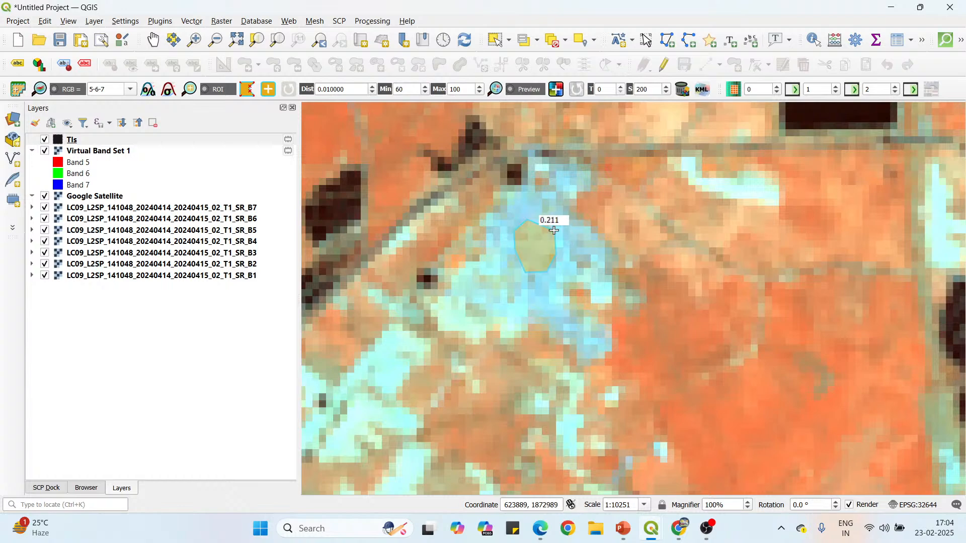
Draw a closed, irregular ROI polygon over the bluish settlement farther northwest, just east of its small dark pond.
{"action": "scroll", "coordinate": [593, 236], "scroll_direction": "down", "scroll_amount": 3}
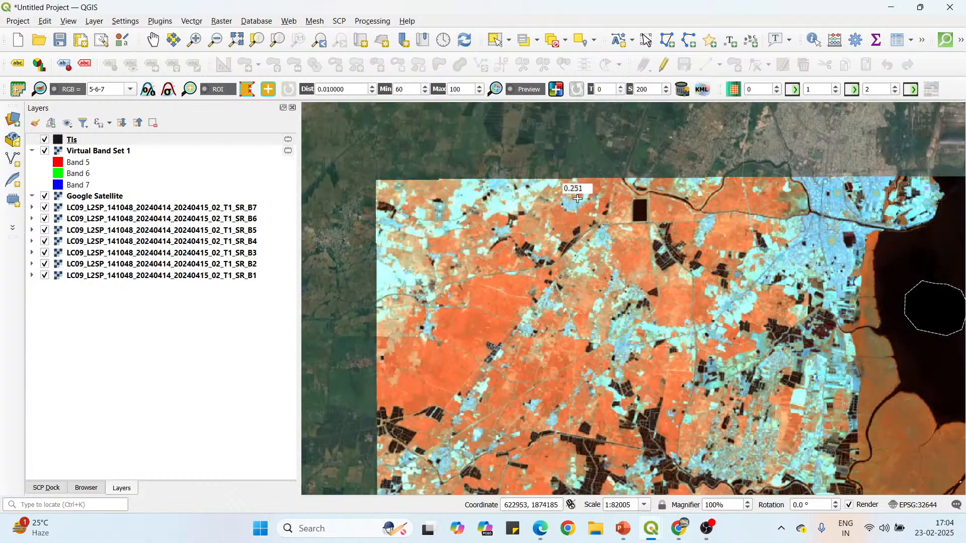
{"action": "scroll", "coordinate": [574, 201], "scroll_direction": "up", "scroll_amount": 3}
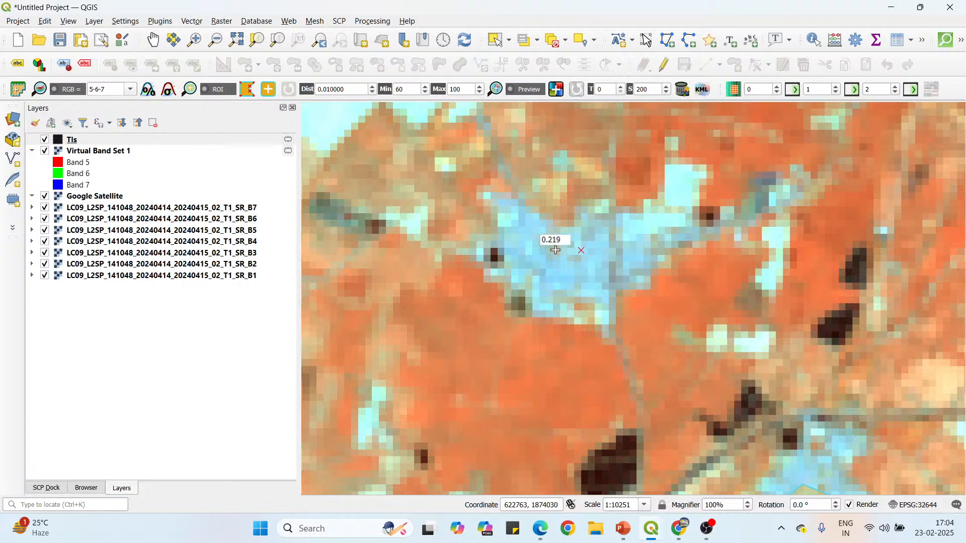
{"action": "left_click", "coordinate": [561, 252]}
{"action": "left_click", "coordinate": [541, 236]}
{"action": "left_click", "coordinate": [527, 260]}
{"action": "left_click", "coordinate": [536, 274]}
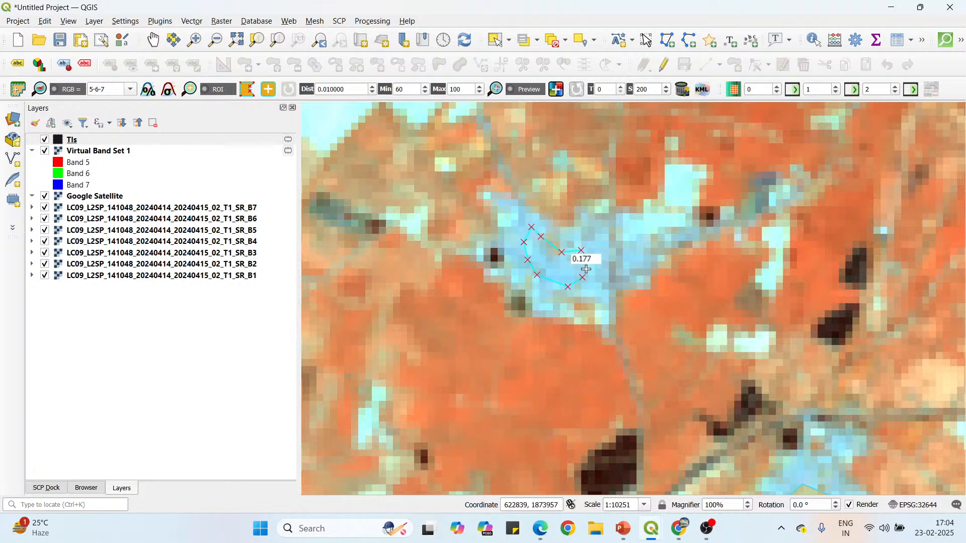
{"action": "right_click", "coordinate": [581, 251]}
Draw a closed, oval ROI polygon over the blue built-up area at the Landsat image's northern edge, in its northwest part.
{"action": "scroll", "coordinate": [619, 227], "scroll_direction": "down", "scroll_amount": 2}
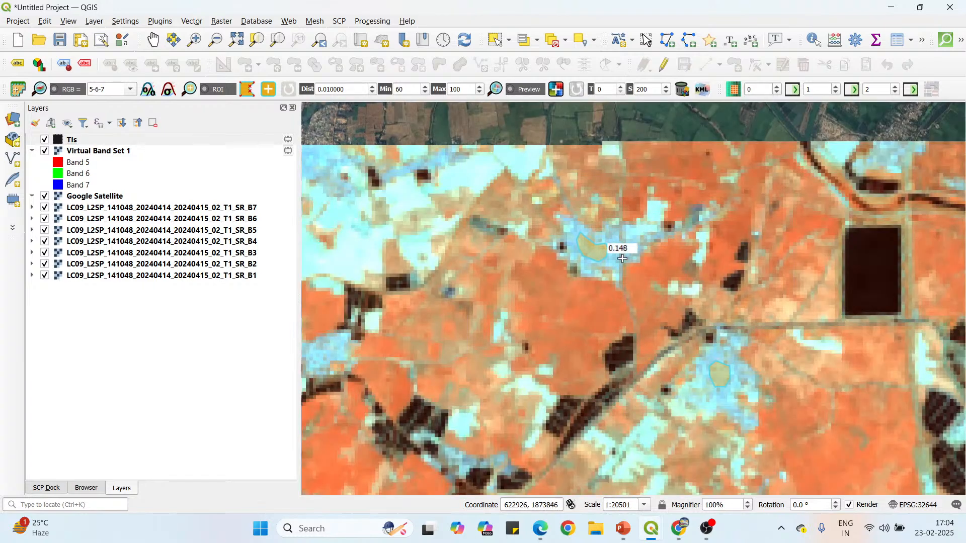
{"action": "scroll", "coordinate": [569, 236], "scroll_direction": "up", "scroll_amount": 2}
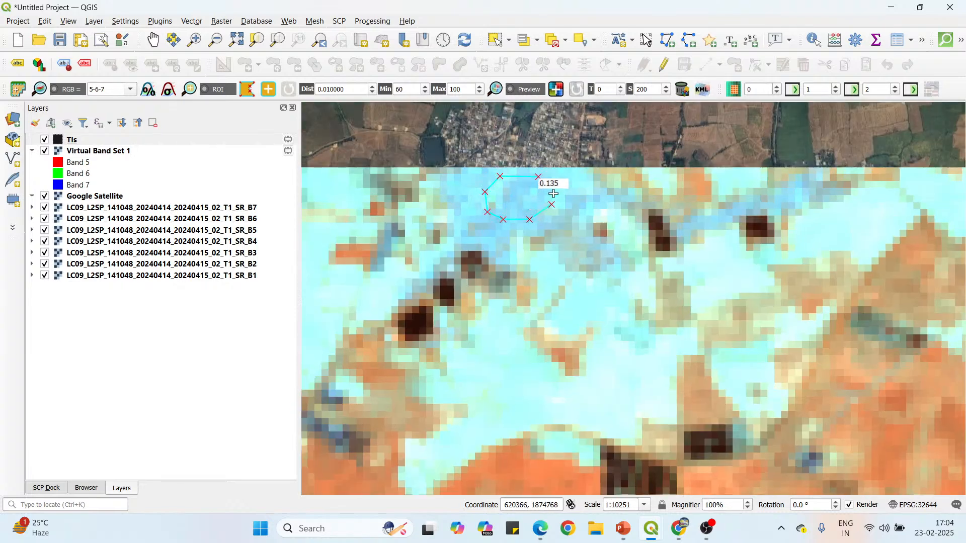
{"action": "right_click", "coordinate": [535, 177]}
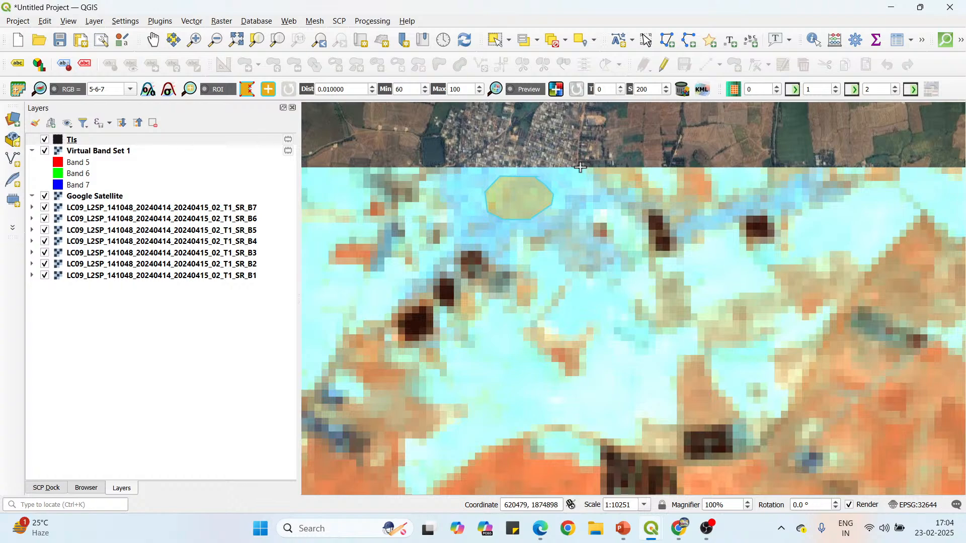
{"action": "scroll", "coordinate": [578, 168], "scroll_direction": "down", "scroll_amount": 3}
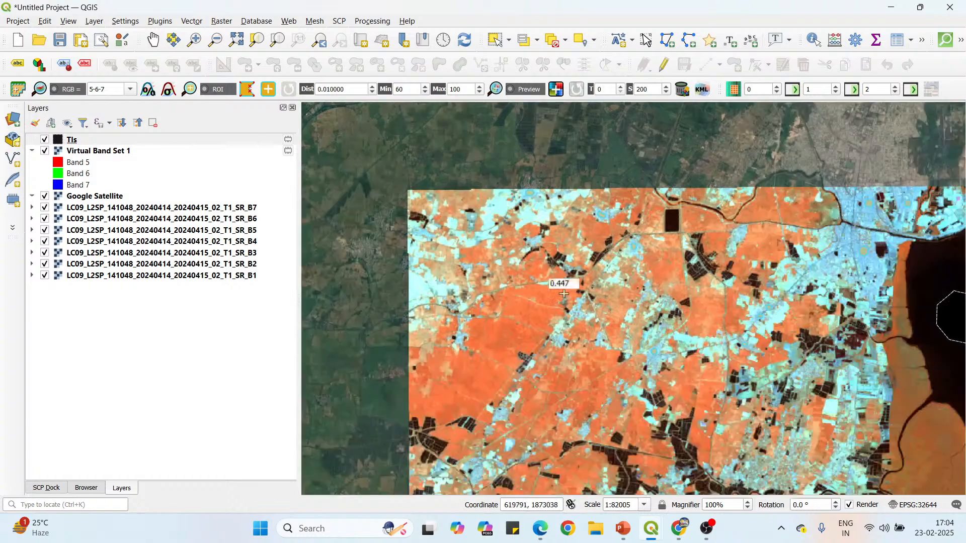
Draw a closed ROI polygon over the blue settlement between the diagonal road and the small dark pond on its east side, in the northwest farmland.
{"action": "scroll", "coordinate": [559, 337], "scroll_direction": "up", "scroll_amount": 3}
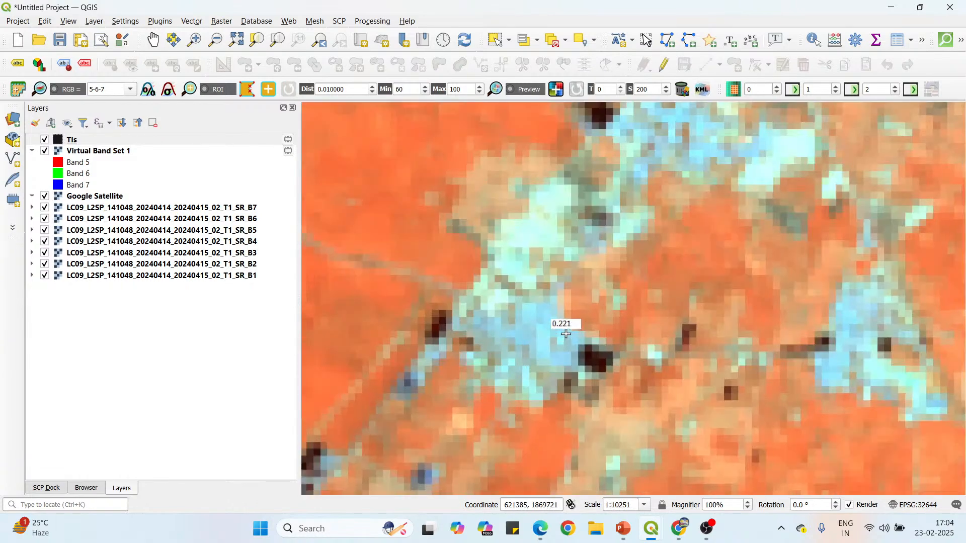
{"action": "left_click", "coordinate": [564, 329]}
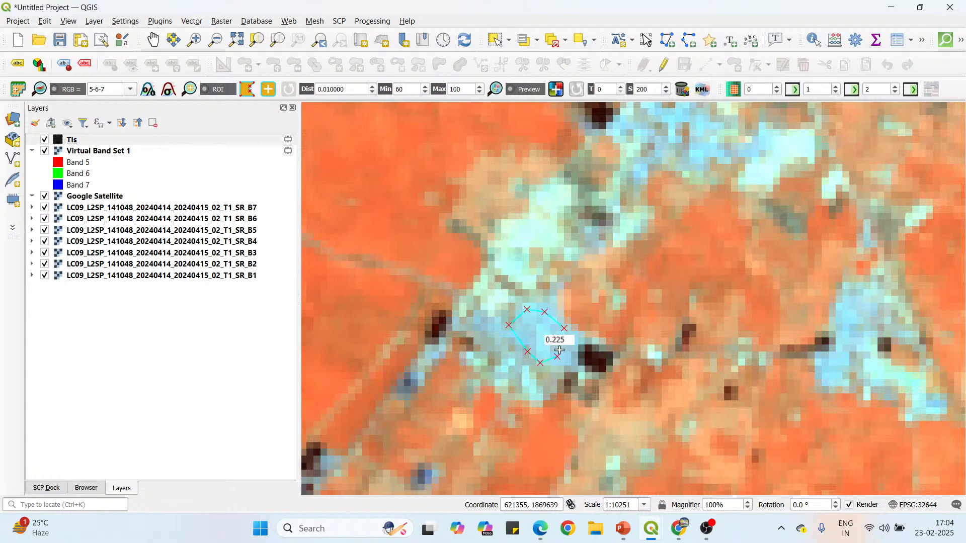
{"action": "right_click", "coordinate": [562, 327]}
Draw a closed, oval ROI polygon over the bluish gridded block just west of the dark tidal creek, north of the rectangular dark-red ponds.
{"action": "scroll", "coordinate": [598, 245], "scroll_direction": "down", "scroll_amount": 2}
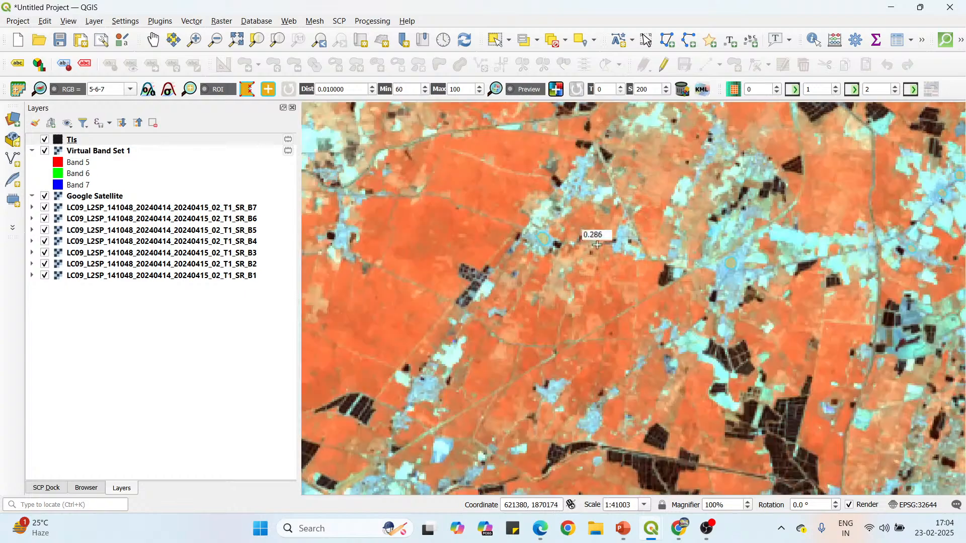
{"action": "scroll", "coordinate": [610, 209], "scroll_direction": "down", "scroll_amount": 1}
{"action": "scroll", "coordinate": [691, 244], "scroll_direction": "up", "scroll_amount": 2}
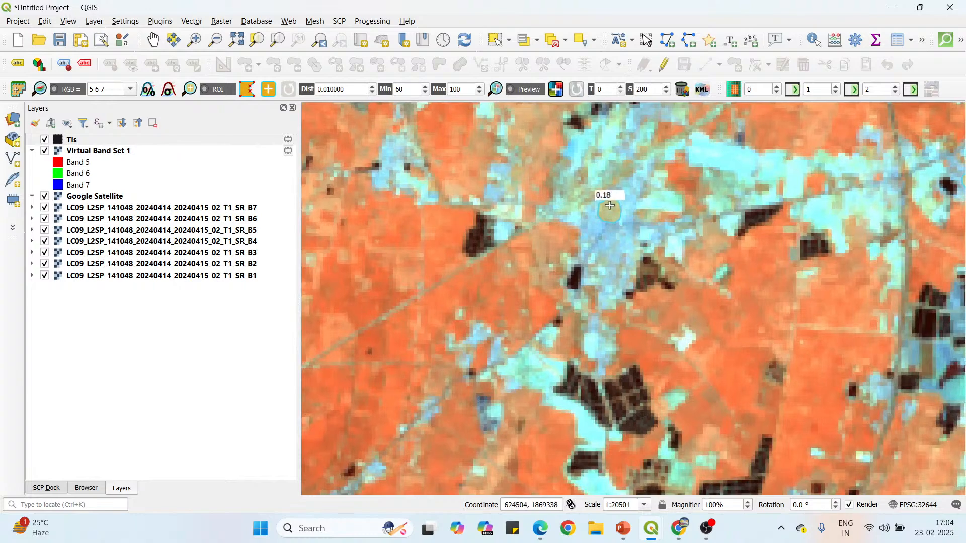
{"action": "scroll", "coordinate": [610, 204], "scroll_direction": "down", "scroll_amount": 2}
{"action": "scroll", "coordinate": [520, 287], "scroll_direction": "down", "scroll_amount": 1}
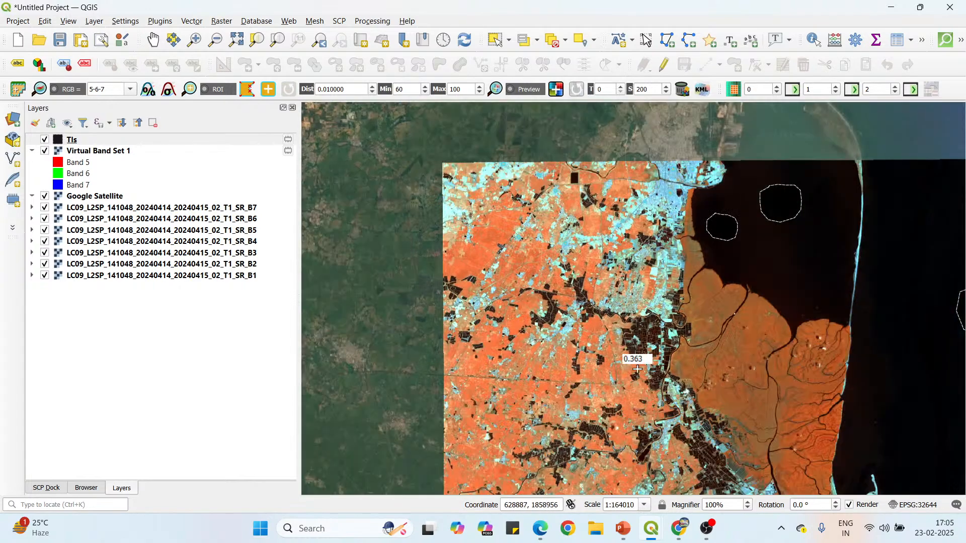
{"action": "scroll", "coordinate": [592, 226], "scroll_direction": "down", "scroll_amount": 1}
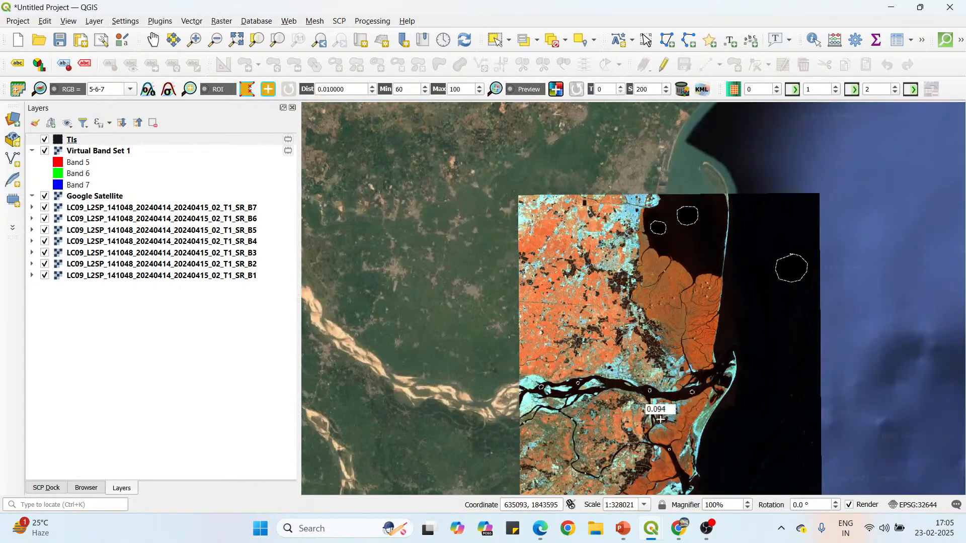
{"action": "scroll", "coordinate": [661, 403], "scroll_direction": "up", "scroll_amount": 1}
{"action": "scroll", "coordinate": [685, 377], "scroll_direction": "up", "scroll_amount": 1}
{"action": "scroll", "coordinate": [700, 282], "scroll_direction": "up", "scroll_amount": 2}
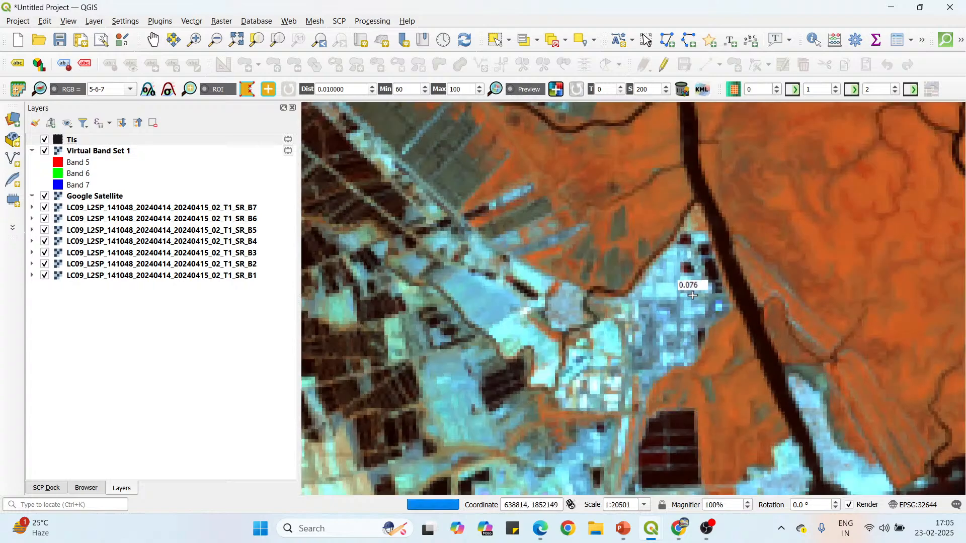
{"action": "left_click", "coordinate": [684, 267]}
{"action": "left_click", "coordinate": [665, 272]}
{"action": "left_click", "coordinate": [652, 293]}
{"action": "left_click", "coordinate": [652, 318]}
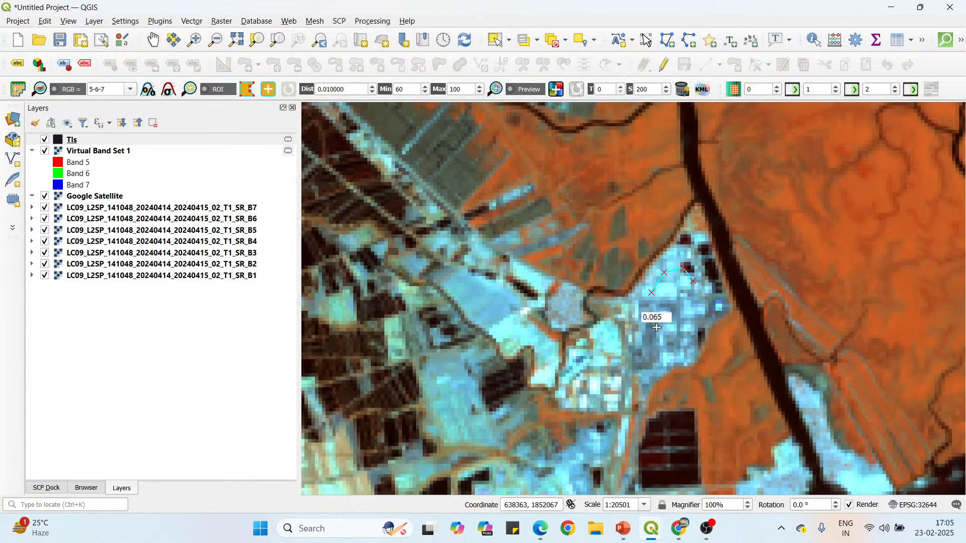
{"action": "left_click", "coordinate": [671, 332]}
{"action": "left_click", "coordinate": [683, 325]}
{"action": "left_click", "coordinate": [691, 312]}
{"action": "left_click", "coordinate": [694, 294]}
{"action": "right_click", "coordinate": [696, 285]}
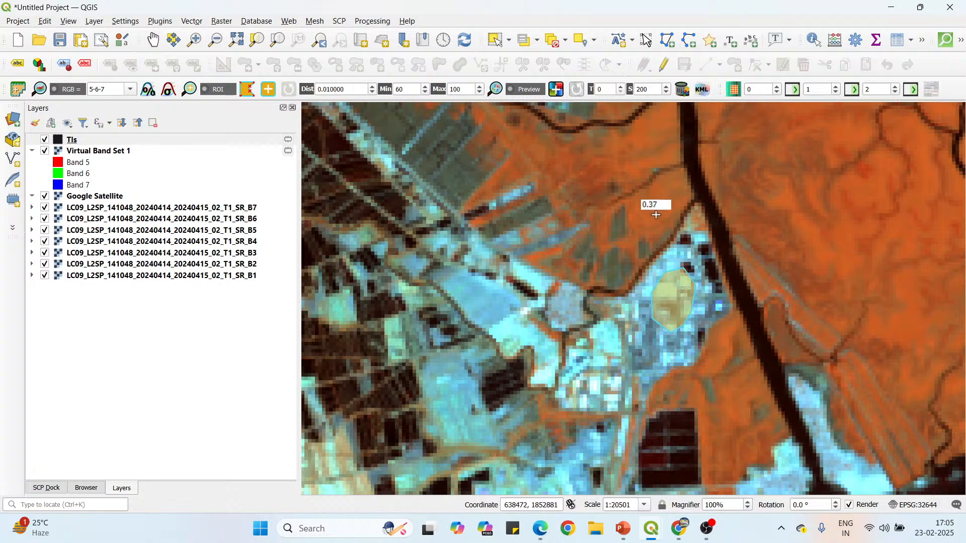
Draw a closed, elongated ROI polygon over the light-blue patch east of the rectangular dark ponds, just west of the creek's mouth.
{"action": "scroll", "coordinate": [651, 206], "scroll_direction": "down", "scroll_amount": 2}
{"action": "scroll", "coordinate": [689, 271], "scroll_direction": "up", "scroll_amount": 2}
{"action": "scroll", "coordinate": [689, 271], "scroll_direction": "up", "scroll_amount": 1}
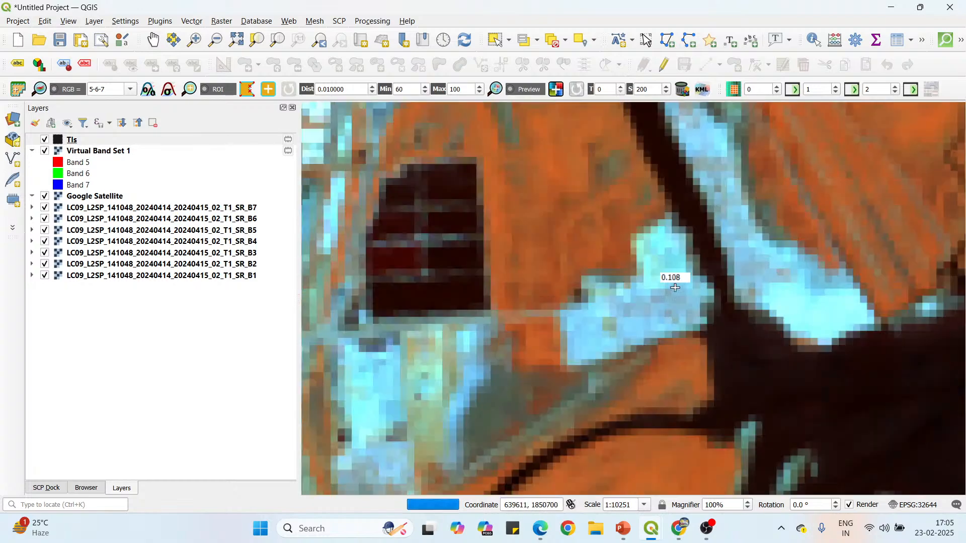
{"action": "left_click", "coordinate": [650, 296]}
{"action": "left_click", "coordinate": [627, 299]}
{"action": "left_click", "coordinate": [608, 311]}
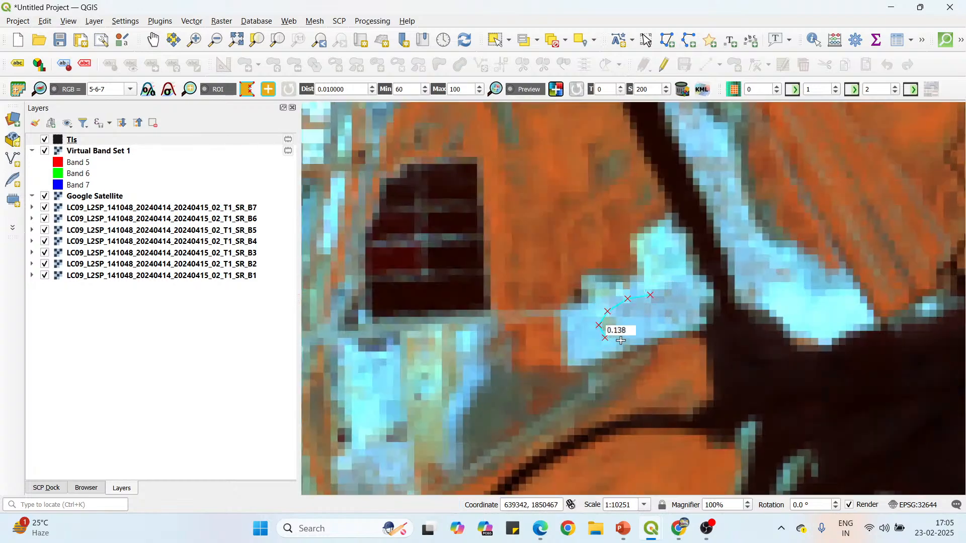
{"action": "left_click", "coordinate": [658, 324]}
{"action": "left_click", "coordinate": [662, 308]}
{"action": "right_click", "coordinate": [651, 294]}
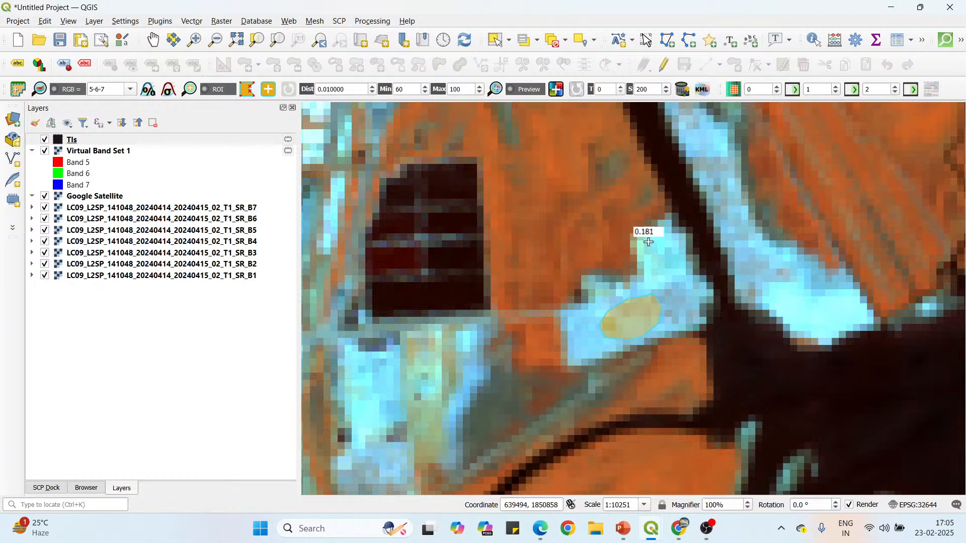
Draw a closed ROI polygon over the crescent-shaped blue settlement south of the main river, near the Landsat image's western edge.
{"action": "scroll", "coordinate": [667, 170], "scroll_direction": "down", "scroll_amount": 2}
{"action": "scroll", "coordinate": [695, 243], "scroll_direction": "down", "scroll_amount": 2}
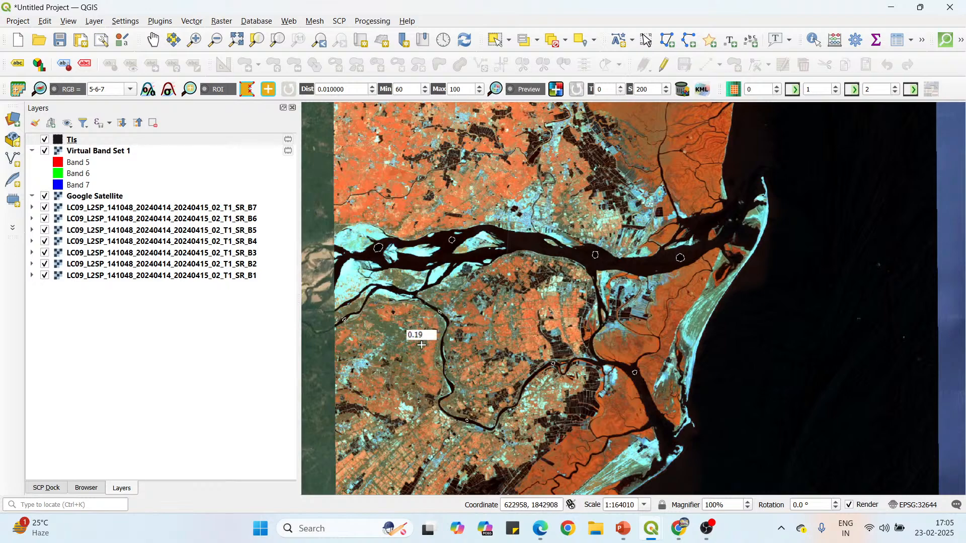
{"action": "scroll", "coordinate": [342, 362], "scroll_direction": "up", "scroll_amount": 3}
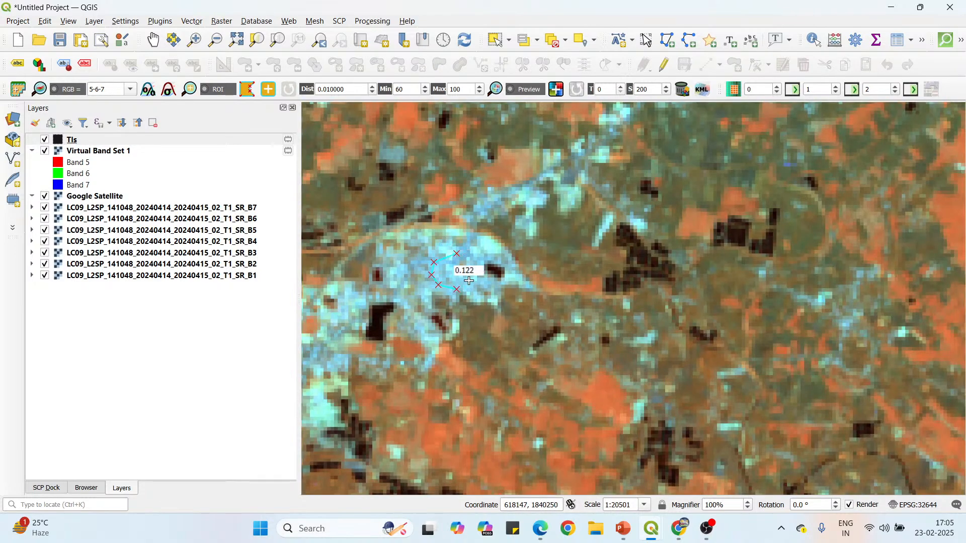
Draw a closed ROI polygon over the blue settlement just southeast of the dark diagonal canal, south of the winding river channel.
{"action": "scroll", "coordinate": [455, 157], "scroll_direction": "down", "scroll_amount": 2}
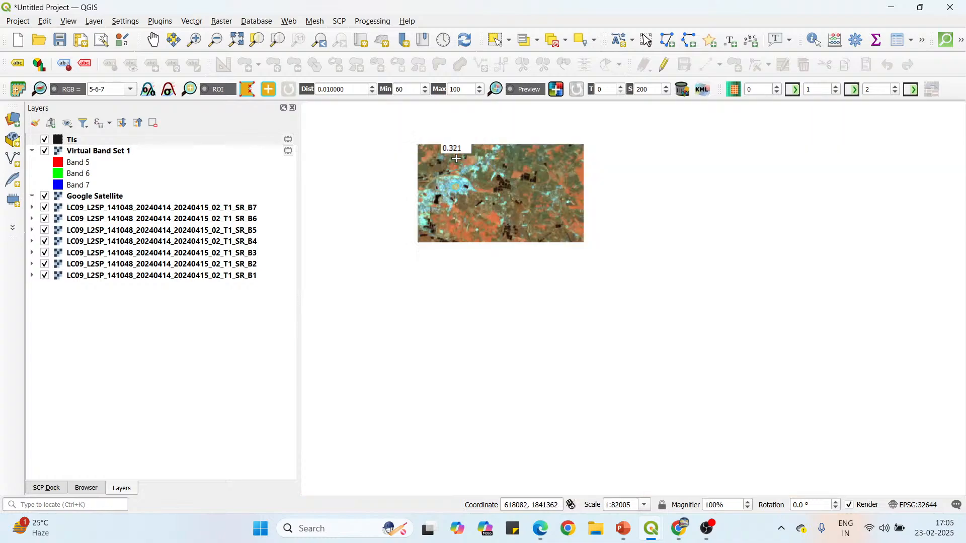
{"action": "scroll", "coordinate": [596, 363], "scroll_direction": "up", "scroll_amount": 3}
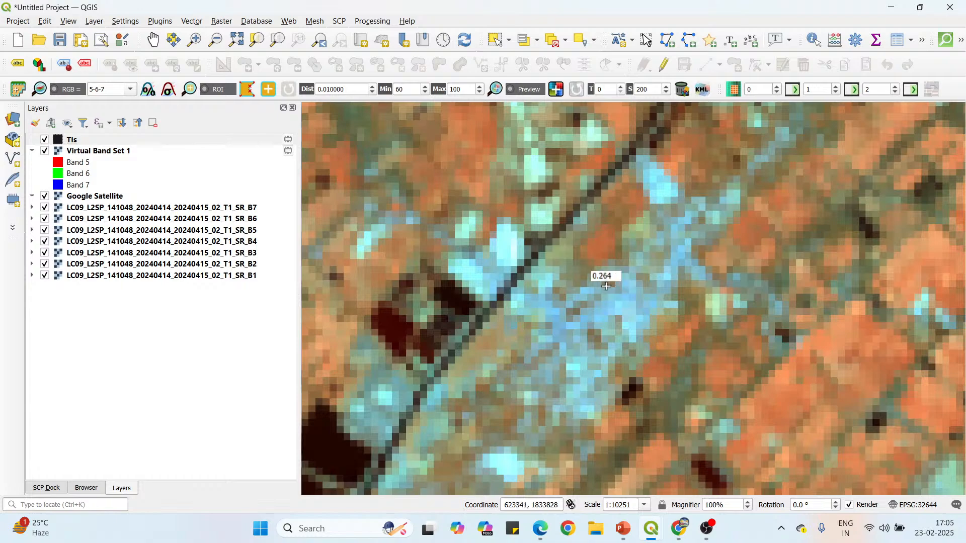
{"action": "left_click", "coordinate": [618, 287]}
{"action": "left_click", "coordinate": [593, 294]}
{"action": "left_click", "coordinate": [595, 318]}
{"action": "left_click", "coordinate": [612, 335]}
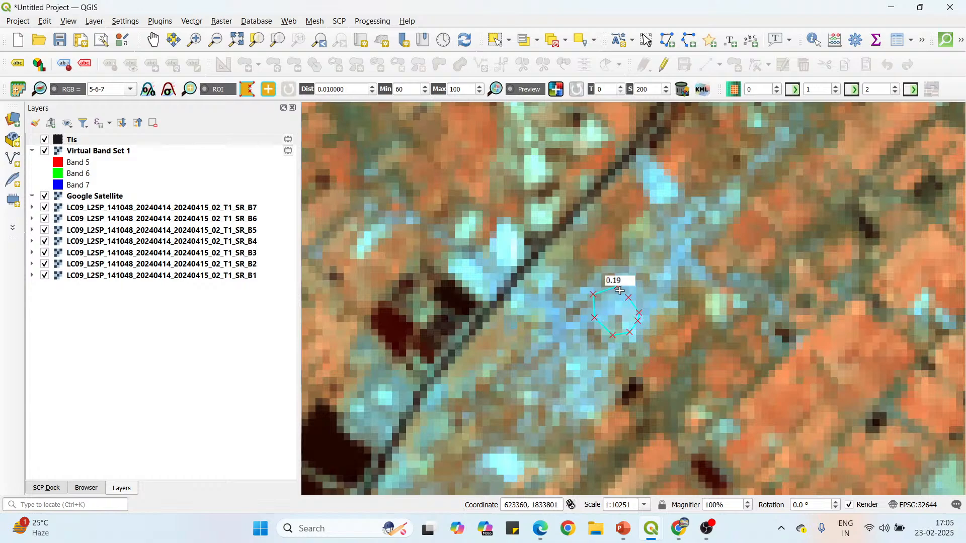
Draw a small closed ROI polygon over the light-blue patch beside the dark ponds, northwest of the diagonal canal.
{"action": "scroll", "coordinate": [618, 288], "scroll_direction": "down", "scroll_amount": 3}
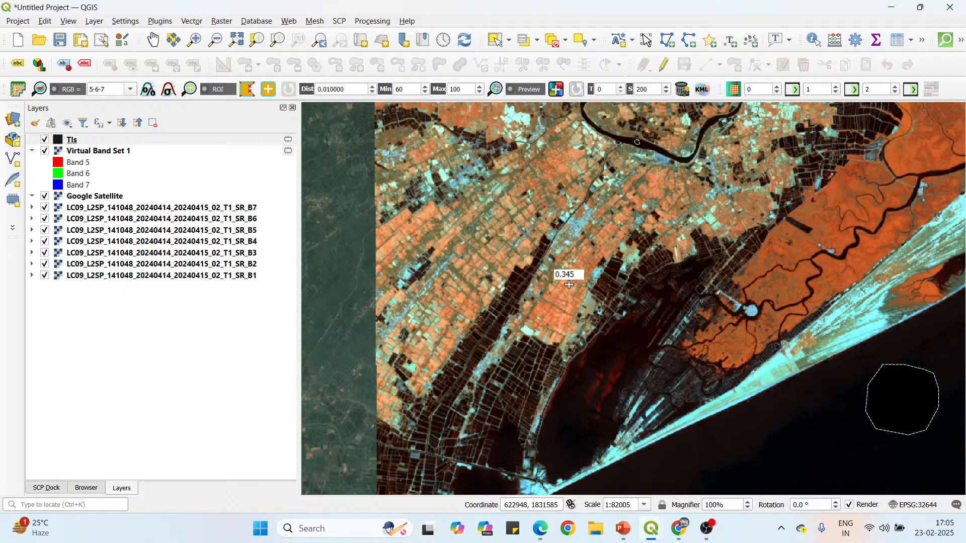
{"action": "scroll", "coordinate": [615, 272], "scroll_direction": "up", "scroll_amount": 1}
{"action": "scroll", "coordinate": [628, 269], "scroll_direction": "down", "scroll_amount": 1}
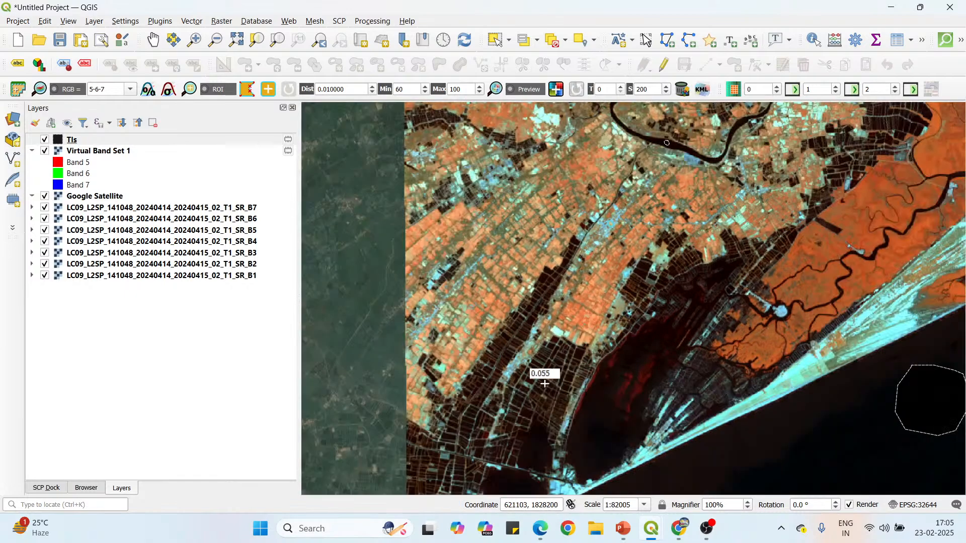
{"action": "scroll", "coordinate": [484, 178], "scroll_direction": "up", "scroll_amount": 2}
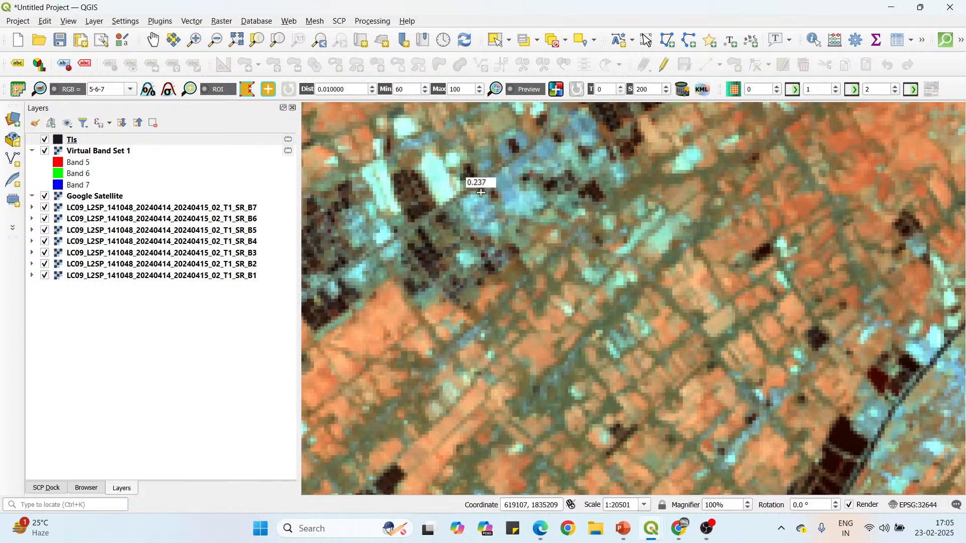
{"action": "scroll", "coordinate": [494, 194], "scroll_direction": "up", "scroll_amount": 1}
{"action": "left_click", "coordinate": [470, 214]}
{"action": "left_click", "coordinate": [468, 222]}
{"action": "left_click", "coordinate": [469, 241]}
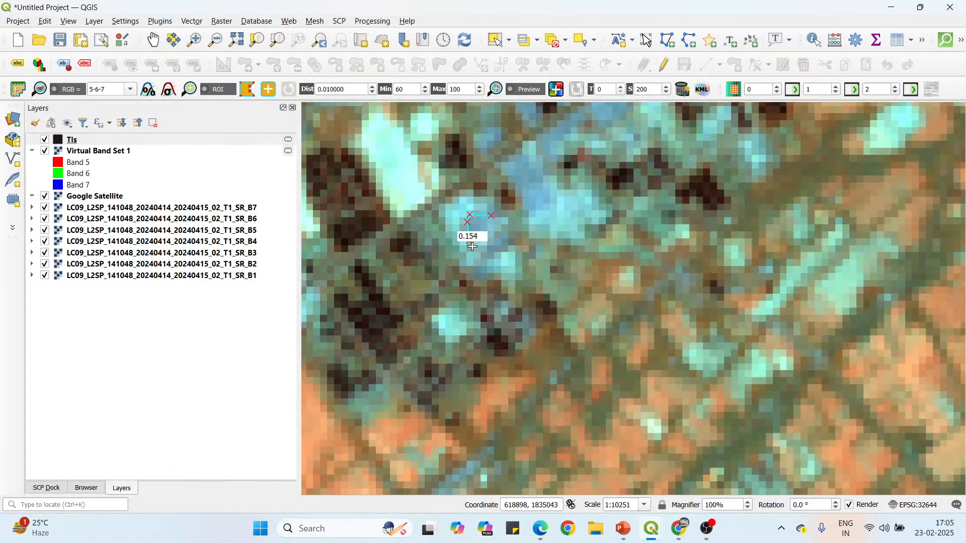
{"action": "left_click", "coordinate": [482, 251]}
{"action": "left_click", "coordinate": [499, 244]}
{"action": "left_click", "coordinate": [501, 224]}
Draw a narrow closed ROI polygon over the darker blue patch immediately northeast of the small ROI among the dark ponds.
{"action": "scroll", "coordinate": [489, 213], "scroll_direction": "down", "scroll_amount": 3}
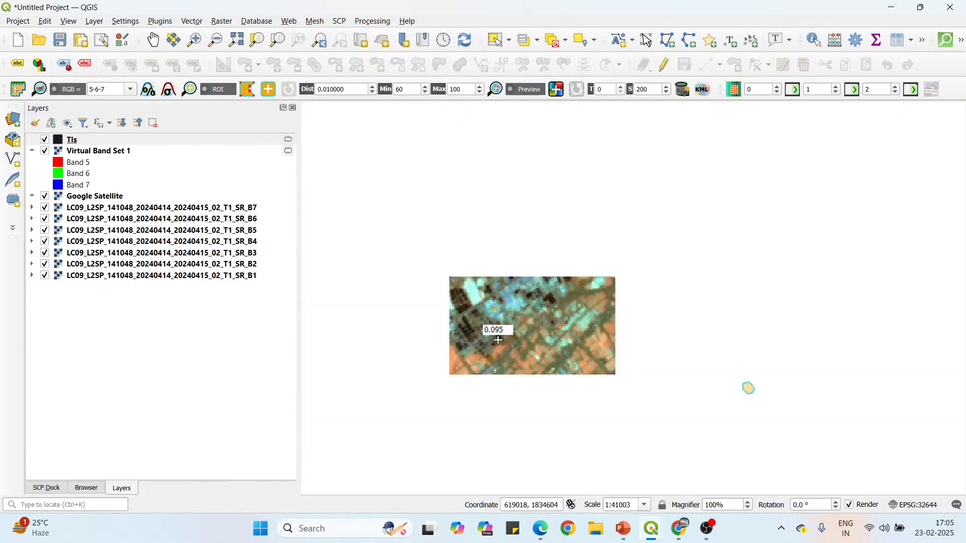
{"action": "scroll", "coordinate": [524, 279], "scroll_direction": "up", "scroll_amount": 3}
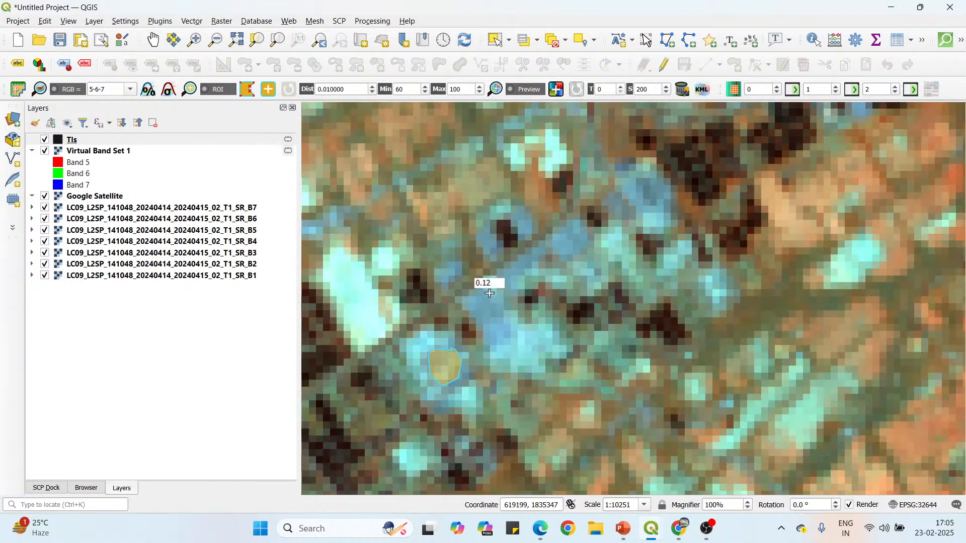
{"action": "left_click", "coordinate": [495, 298]}
{"action": "left_click", "coordinate": [479, 293]}
{"action": "left_click", "coordinate": [493, 336]}
{"action": "left_click", "coordinate": [498, 323]}
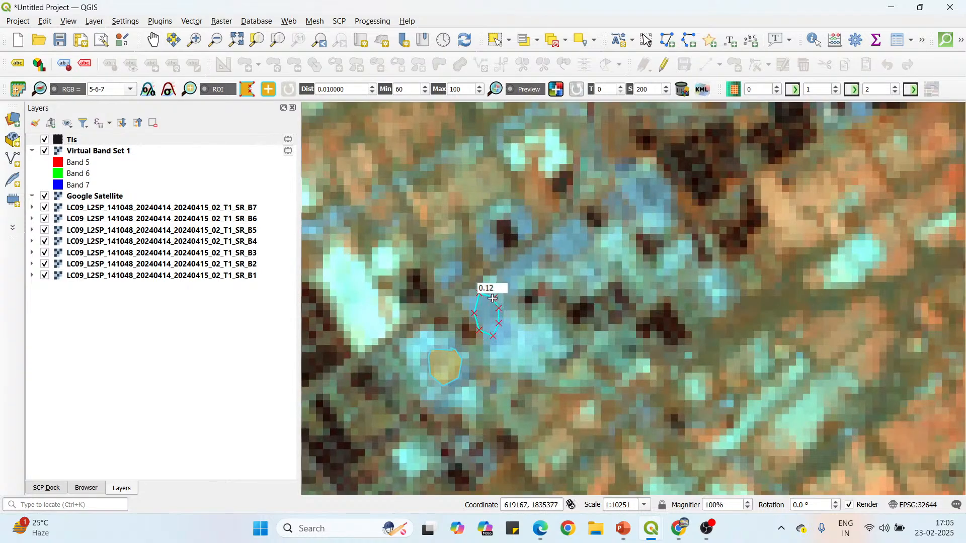
{"action": "right_click", "coordinate": [492, 298]}
Draw a closed, rounded ROI polygon over the bluish settlement on the river's east bank, just east of the water ROI in the channel.
{"action": "scroll", "coordinate": [529, 286], "scroll_direction": "down", "scroll_amount": 3}
{"action": "scroll", "coordinate": [571, 271], "scroll_direction": "up", "scroll_amount": 3}
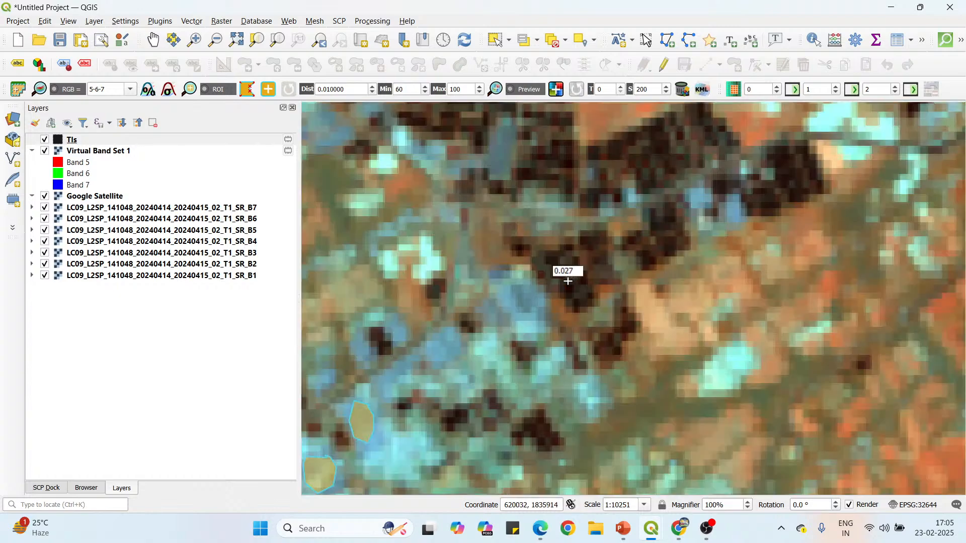
{"action": "scroll", "coordinate": [533, 322], "scroll_direction": "down", "scroll_amount": 3}
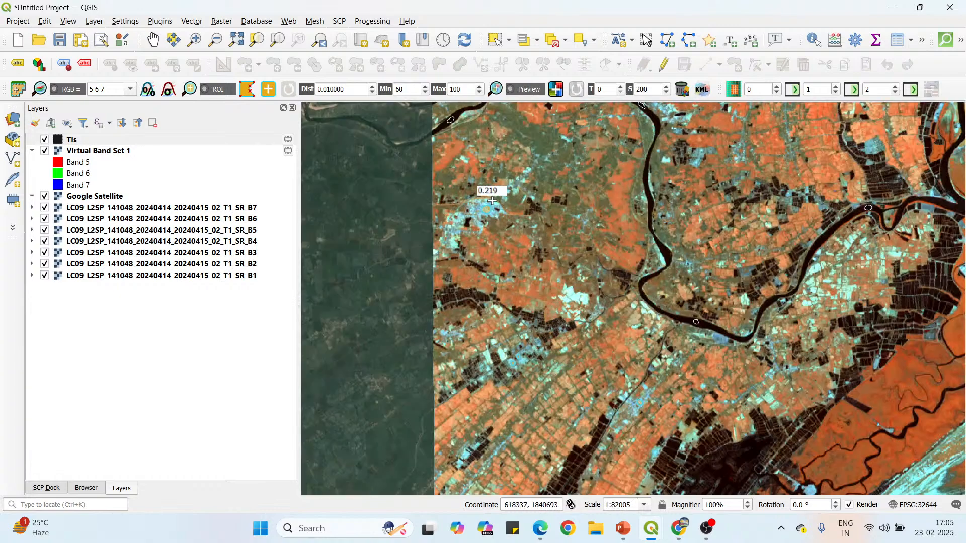
{"action": "scroll", "coordinate": [492, 201], "scroll_direction": "up", "scroll_amount": 3}
{"action": "scroll", "coordinate": [453, 386], "scroll_direction": "down", "scroll_amount": 3}
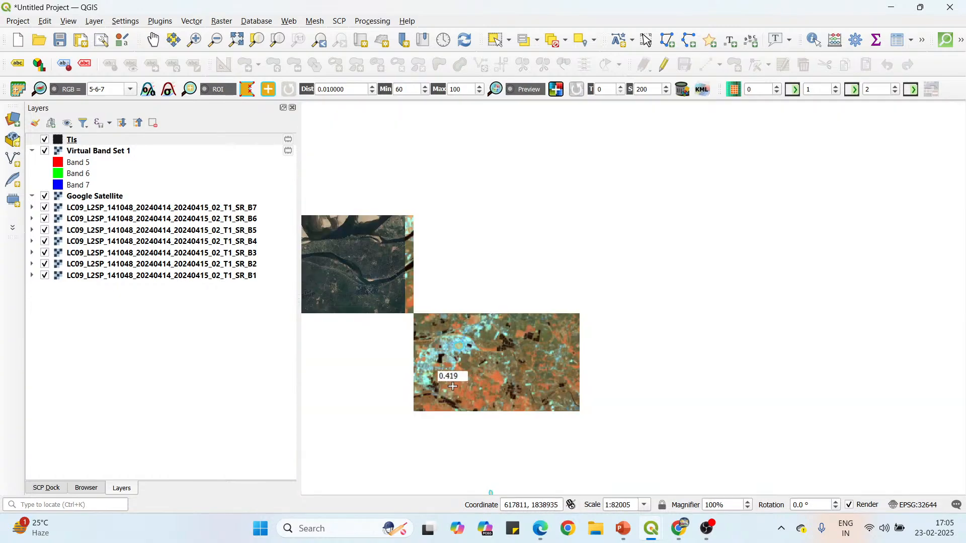
{"action": "scroll", "coordinate": [456, 300], "scroll_direction": "up", "scroll_amount": 2}
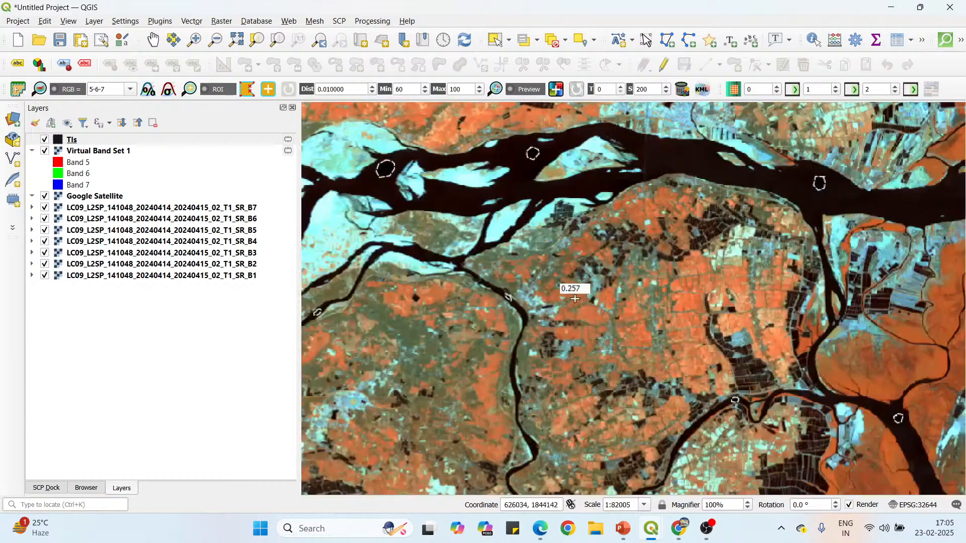
{"action": "scroll", "coordinate": [367, 279], "scroll_direction": "up", "scroll_amount": 1}
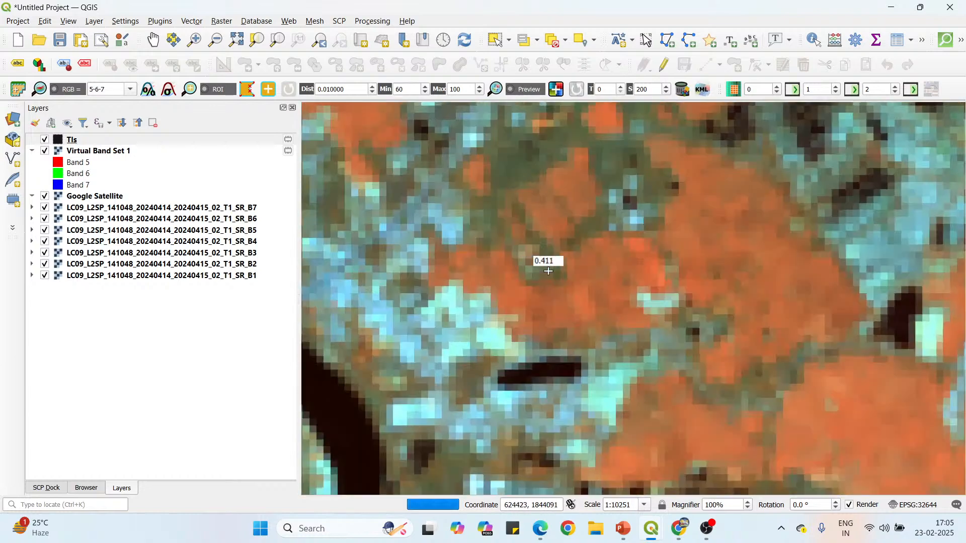
{"action": "scroll", "coordinate": [427, 270], "scroll_direction": "down", "scroll_amount": 1}
{"action": "scroll", "coordinate": [449, 277], "scroll_direction": "up", "scroll_amount": 1}
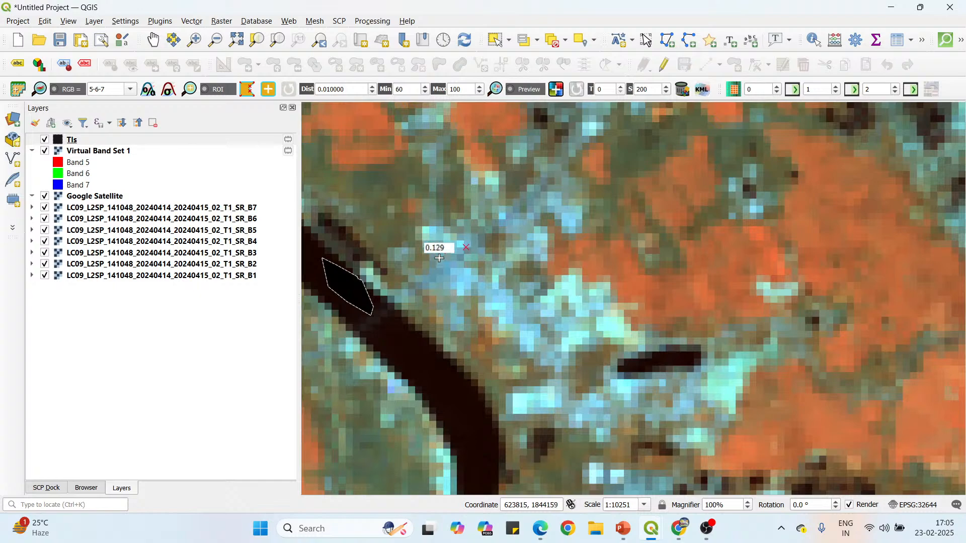
{"action": "left_click", "coordinate": [442, 255]}
{"action": "left_click", "coordinate": [438, 276]}
{"action": "left_click", "coordinate": [453, 292]}
{"action": "left_click", "coordinate": [473, 293]}
{"action": "left_click", "coordinate": [481, 275]}
{"action": "left_click", "coordinate": [477, 257]}
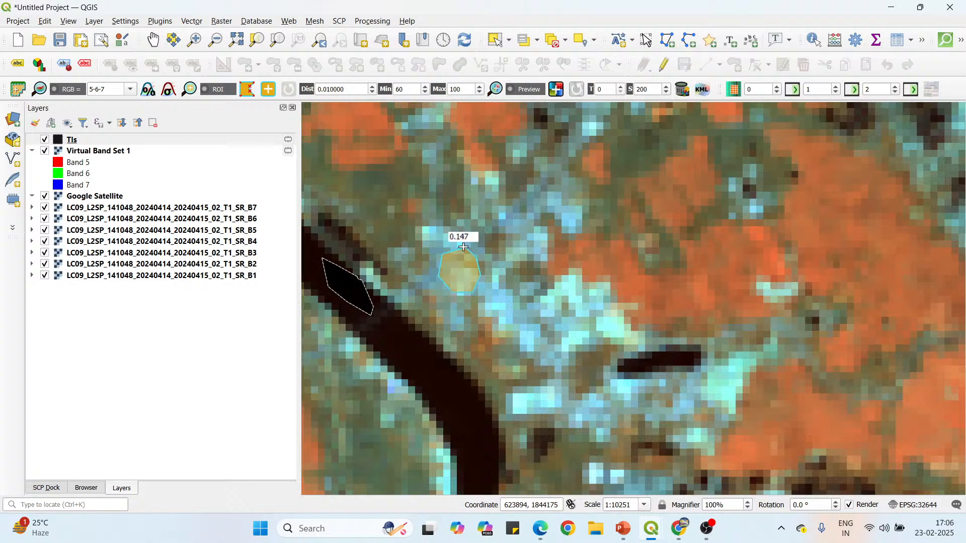
Draw a closed, rounded ROI polygon over the blue-grey area farther east, between the elongated dark pond and the dark pond to its south.
{"action": "scroll", "coordinate": [518, 347], "scroll_direction": "down", "scroll_amount": 2}
{"action": "scroll", "coordinate": [672, 322], "scroll_direction": "up", "scroll_amount": 1}
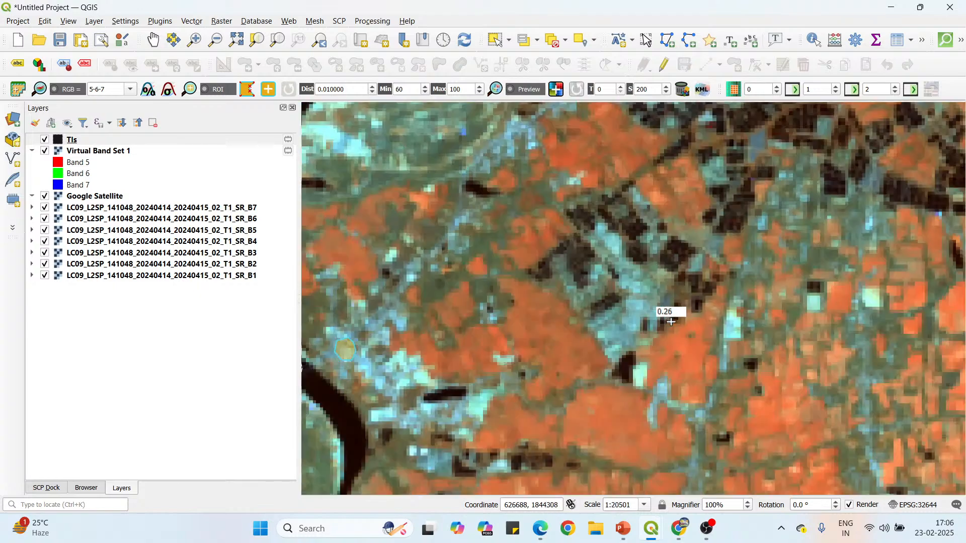
{"action": "scroll", "coordinate": [671, 322], "scroll_direction": "up", "scroll_amount": 1}
{"action": "scroll", "coordinate": [563, 364], "scroll_direction": "up", "scroll_amount": 1}
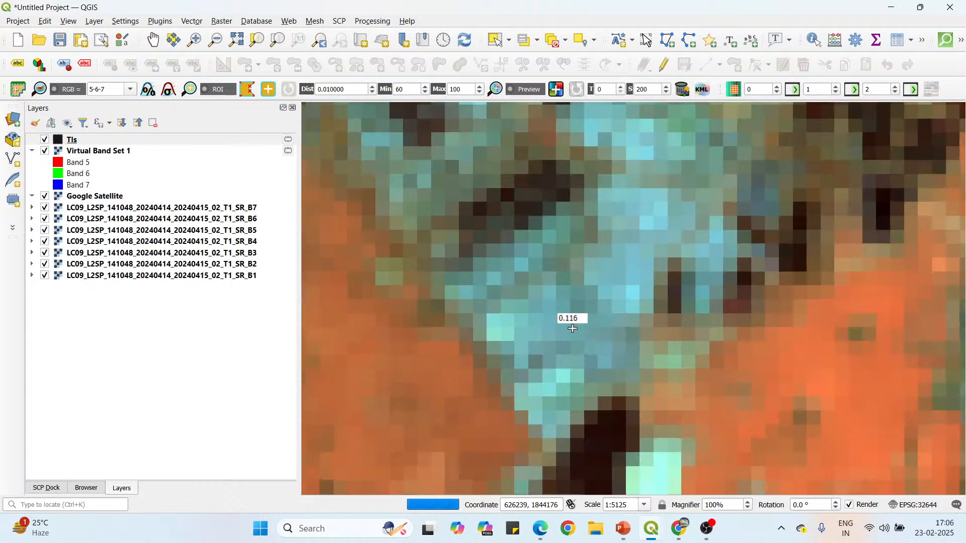
{"action": "left_click", "coordinate": [575, 278]}
{"action": "left_click", "coordinate": [514, 296]}
{"action": "left_click", "coordinate": [509, 320]}
{"action": "left_click", "coordinate": [530, 347]}
{"action": "left_click", "coordinate": [561, 353]}
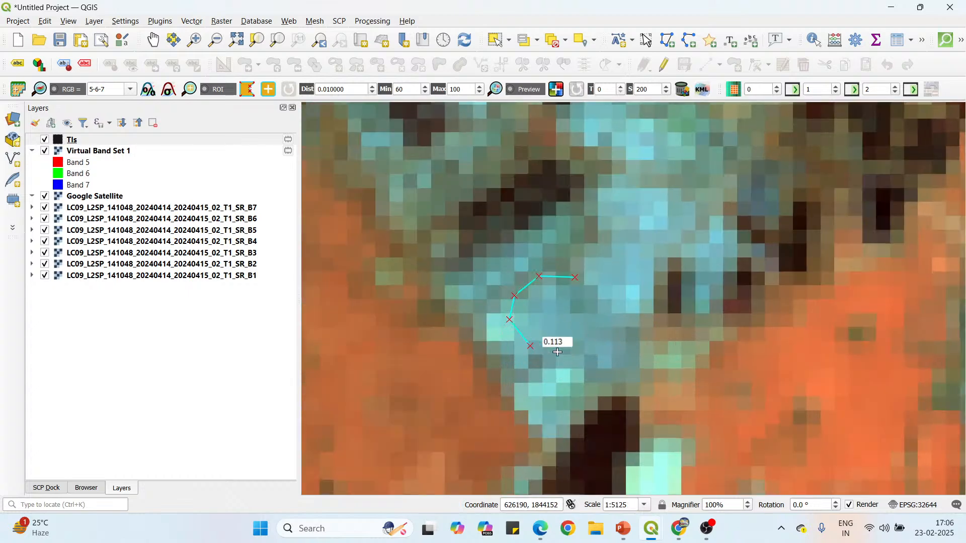
{"action": "left_click", "coordinate": [583, 347]}
{"action": "left_click", "coordinate": [590, 321]}
{"action": "left_click", "coordinate": [586, 301]}
{"action": "right_click", "coordinate": [577, 278]}
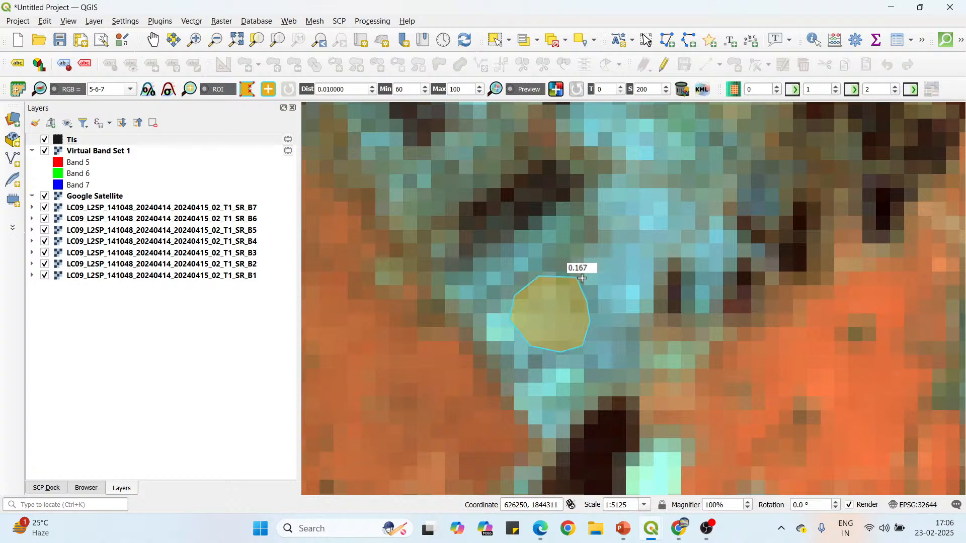
Draw a small closed ROI polygon over the blue-grey patch between the two dark ponds, east of the bright cyan field.
{"action": "scroll", "coordinate": [554, 281], "scroll_direction": "down", "scroll_amount": 2}
{"action": "scroll", "coordinate": [542, 295], "scroll_direction": "down", "scroll_amount": 1}
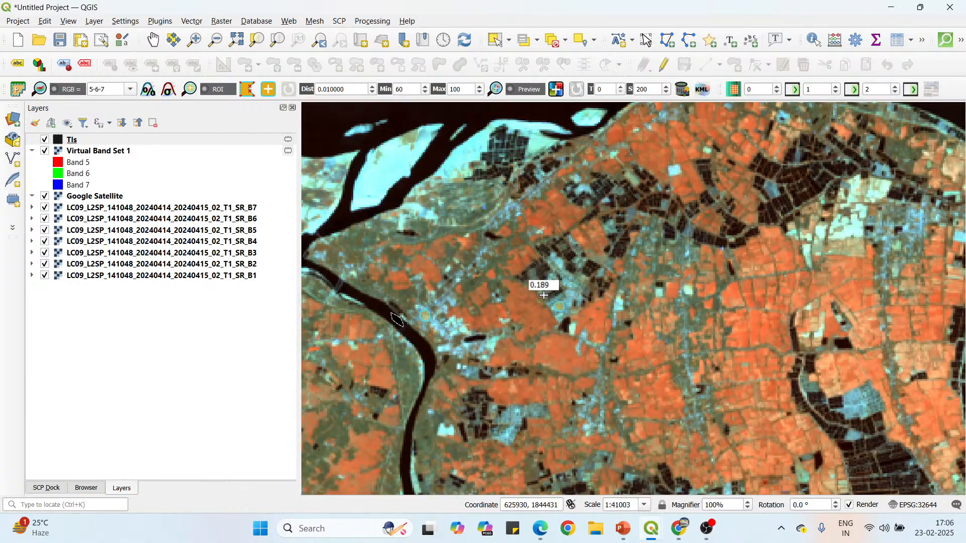
{"action": "scroll", "coordinate": [545, 305], "scroll_direction": "up", "scroll_amount": 2}
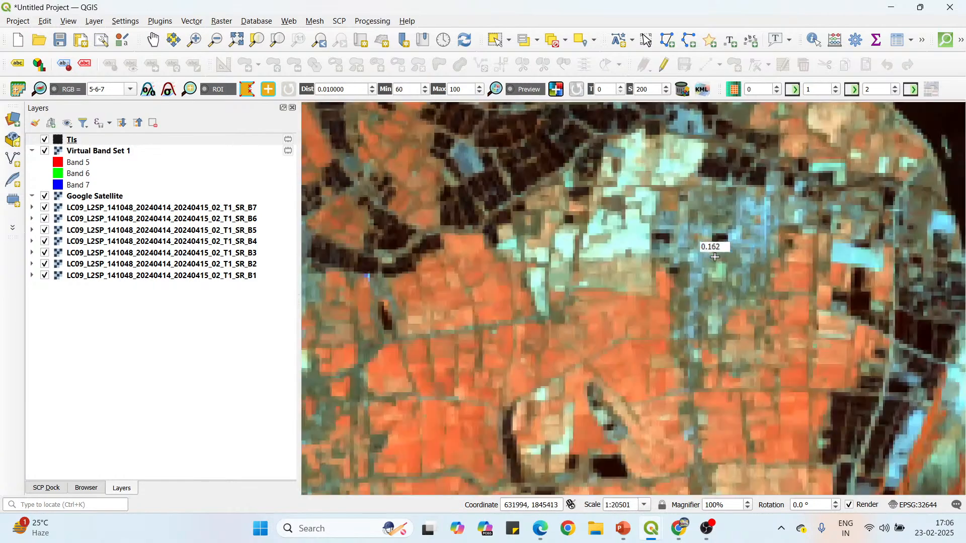
{"action": "scroll", "coordinate": [654, 267], "scroll_direction": "up", "scroll_amount": 1}
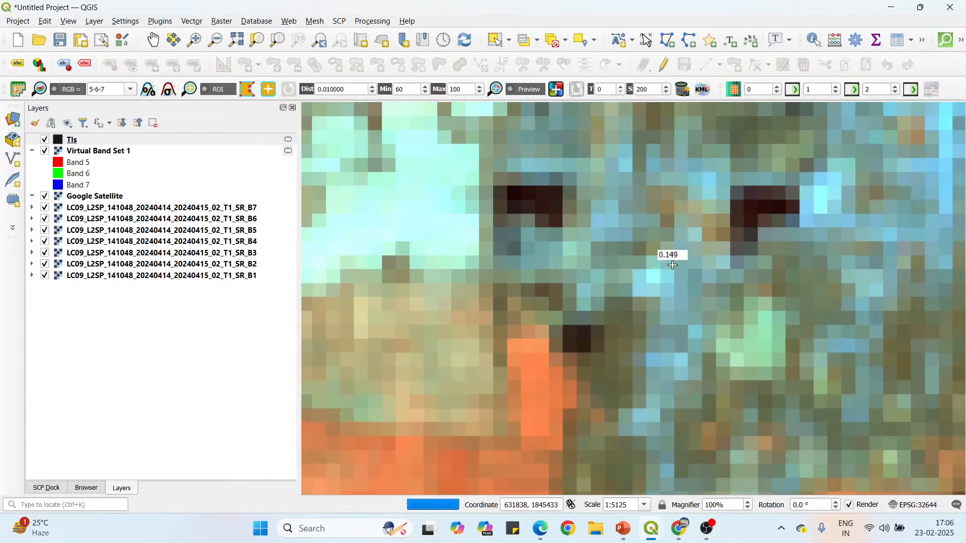
{"action": "left_click", "coordinate": [614, 204]}
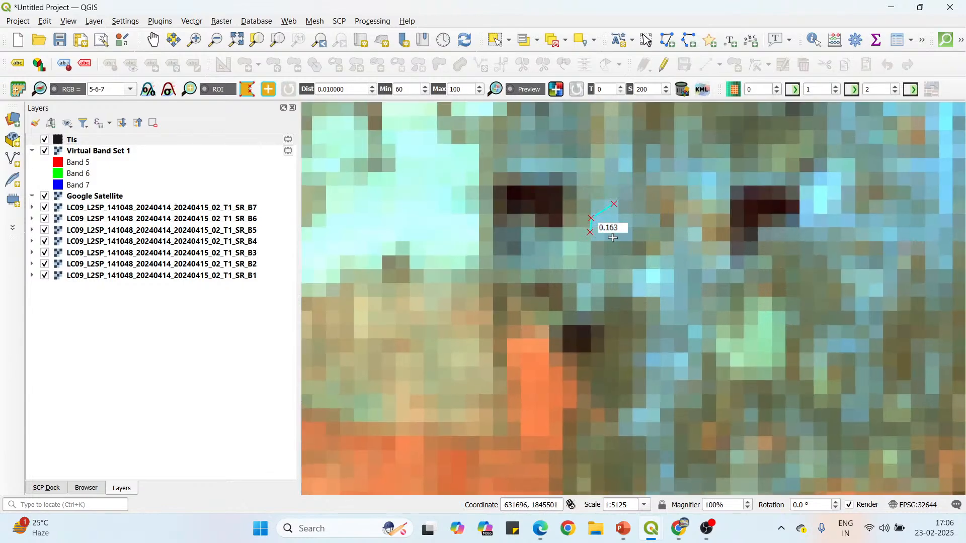
{"action": "left_click", "coordinate": [610, 238]}
{"action": "left_click", "coordinate": [628, 229]}
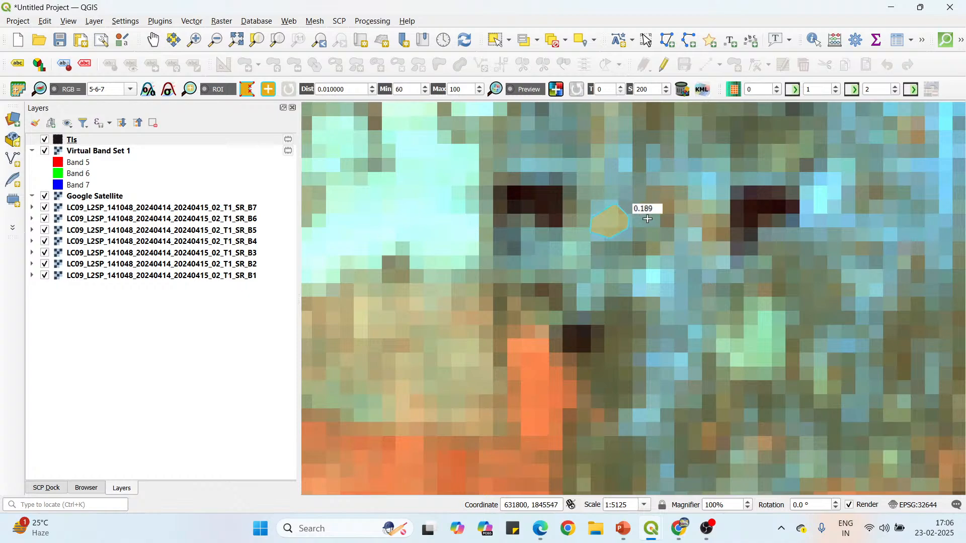
Draw a closed, oval ROI polygon over the blue town area north of the main river, between the square dark pond and the narrow winding channel.
{"action": "scroll", "coordinate": [648, 219], "scroll_direction": "down", "scroll_amount": 2}
{"action": "scroll", "coordinate": [591, 325], "scroll_direction": "down", "scroll_amount": 2}
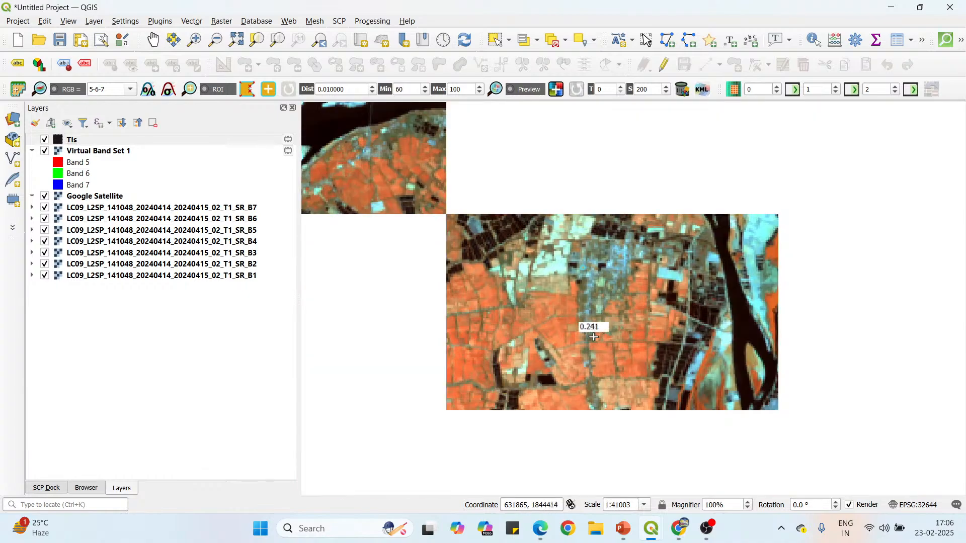
{"action": "scroll", "coordinate": [665, 351], "scroll_direction": "up", "scroll_amount": 2}
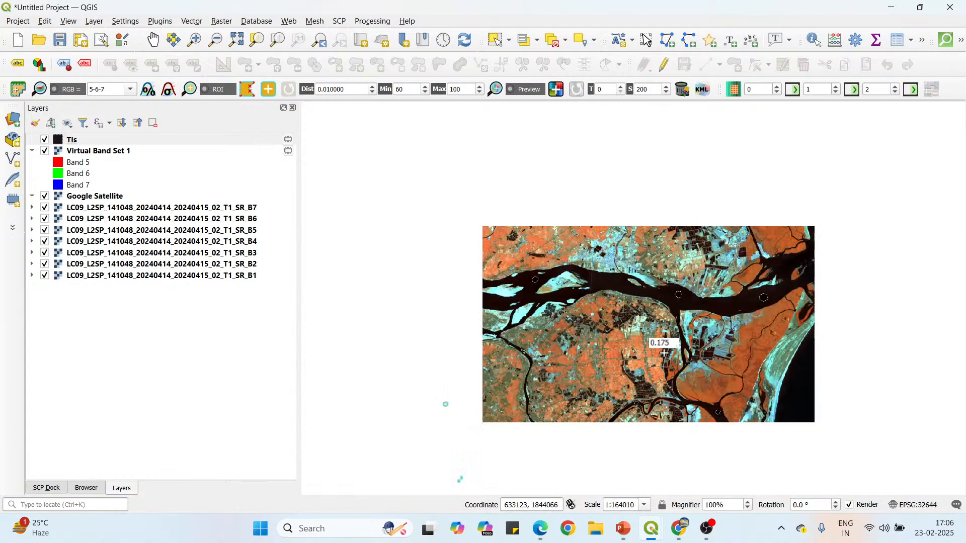
{"action": "scroll", "coordinate": [603, 243], "scroll_direction": "up", "scroll_amount": 1}
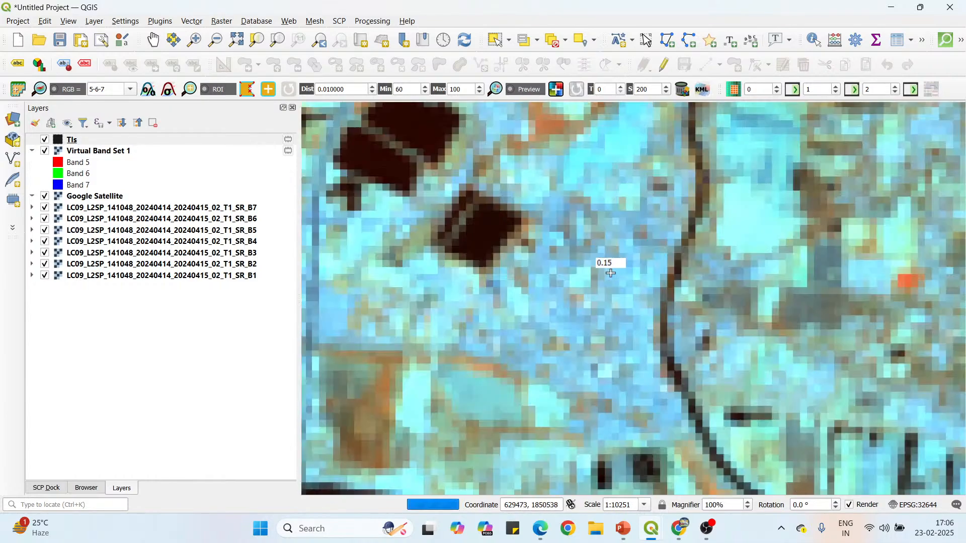
{"action": "left_click", "coordinate": [590, 228]}
{"action": "left_click", "coordinate": [576, 249]}
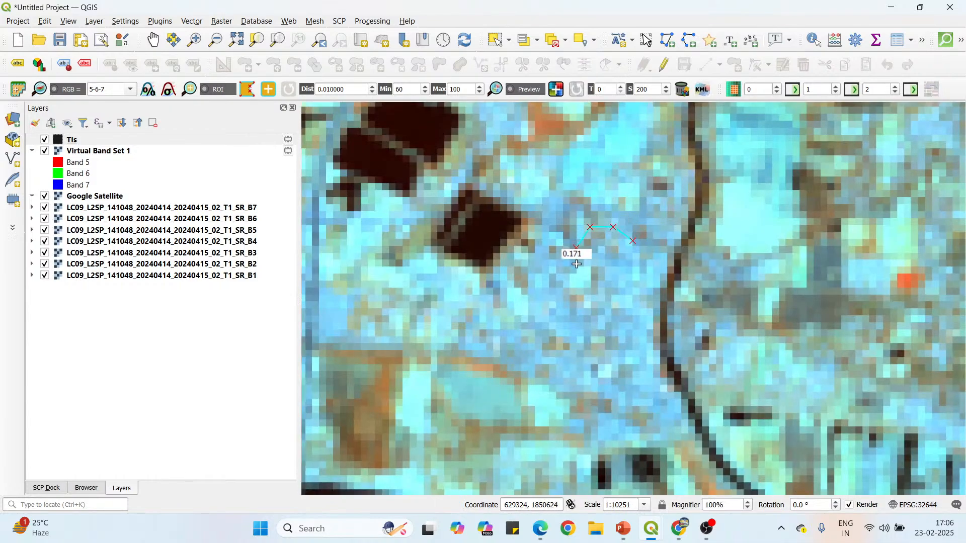
{"action": "left_click", "coordinate": [585, 282]}
{"action": "left_click", "coordinate": [600, 305]}
{"action": "left_click", "coordinate": [618, 316]}
{"action": "left_click", "coordinate": [639, 308]}
{"action": "left_click", "coordinate": [648, 291]}
{"action": "left_click", "coordinate": [647, 260]}
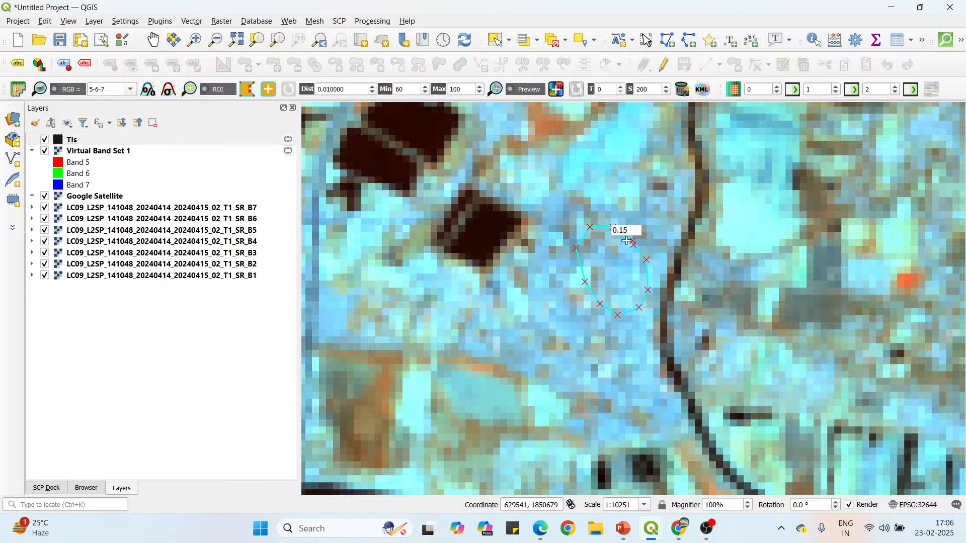
Draw a closed, rounded ROI polygon over the blue settlement patch at the town's western end, just northwest of the small dark pond.
{"action": "scroll", "coordinate": [627, 241], "scroll_direction": "down", "scroll_amount": 2}
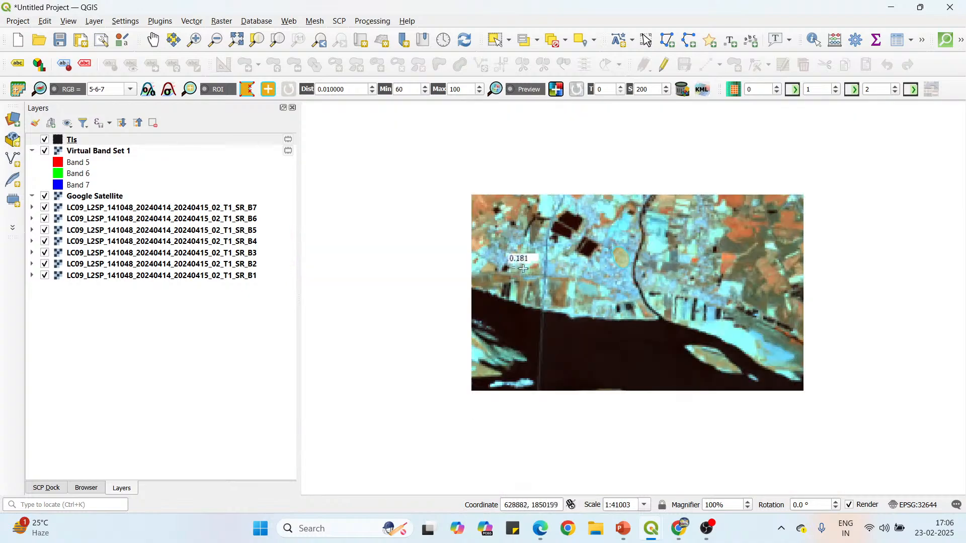
{"action": "scroll", "coordinate": [523, 269], "scroll_direction": "up", "scroll_amount": 2}
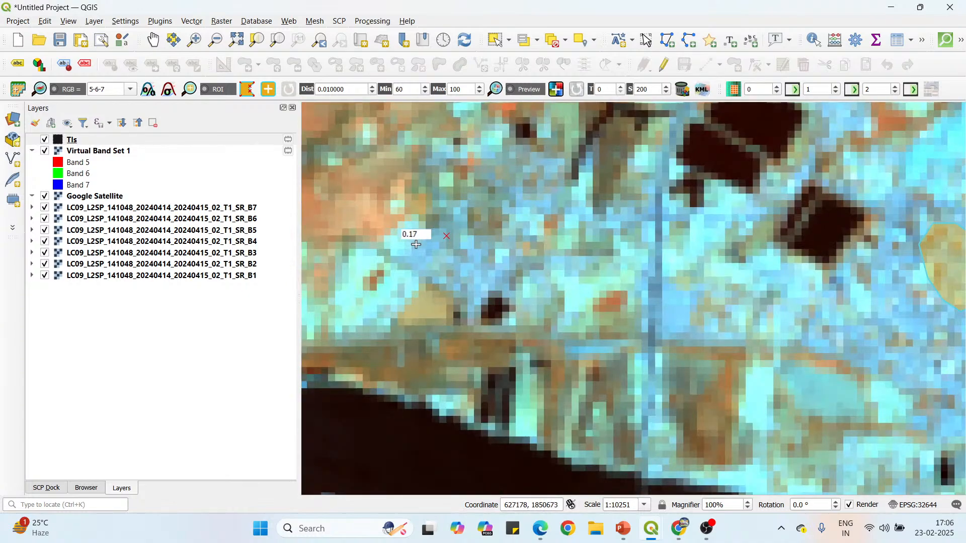
{"action": "left_click", "coordinate": [417, 262]}
{"action": "left_click", "coordinate": [424, 276]}
{"action": "left_click", "coordinate": [445, 282]}
{"action": "left_click", "coordinate": [461, 270]}
{"action": "left_click", "coordinate": [467, 245]}
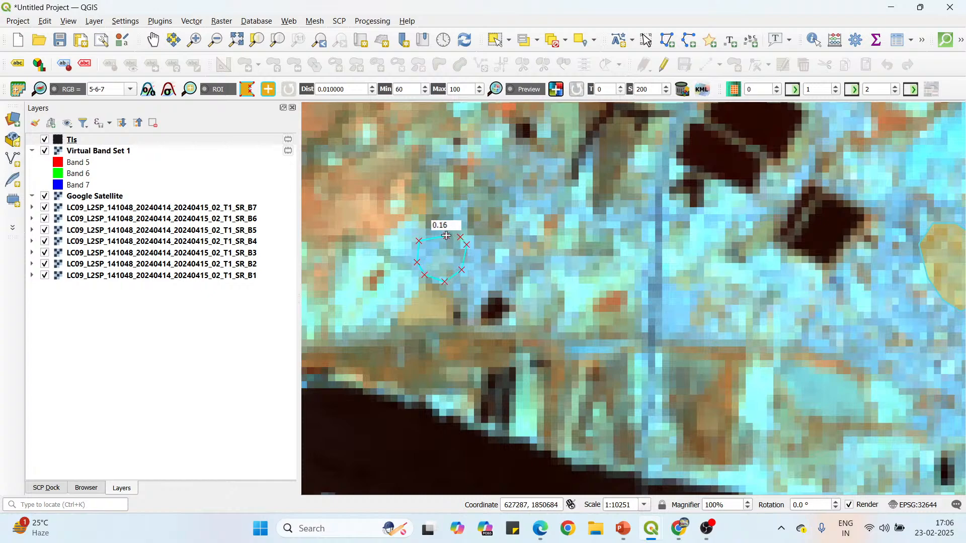
Draw a closed, rounded ROI polygon over the light-blue settlement farther north, immediately east of its small dark pond.
{"action": "scroll", "coordinate": [641, 375], "scroll_direction": "down", "scroll_amount": 2}
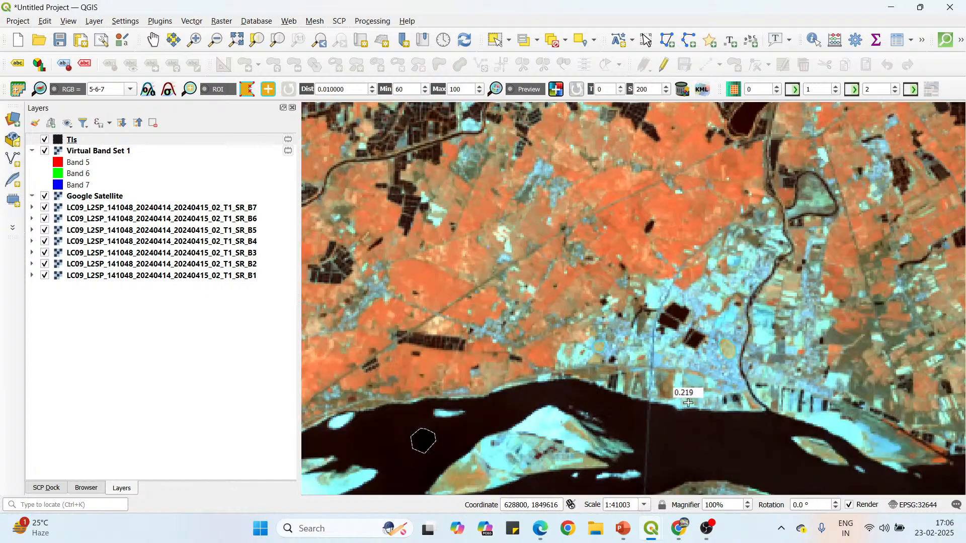
{"action": "scroll", "coordinate": [687, 403], "scroll_direction": "down", "scroll_amount": 1}
{"action": "scroll", "coordinate": [607, 283], "scroll_direction": "up", "scroll_amount": 2}
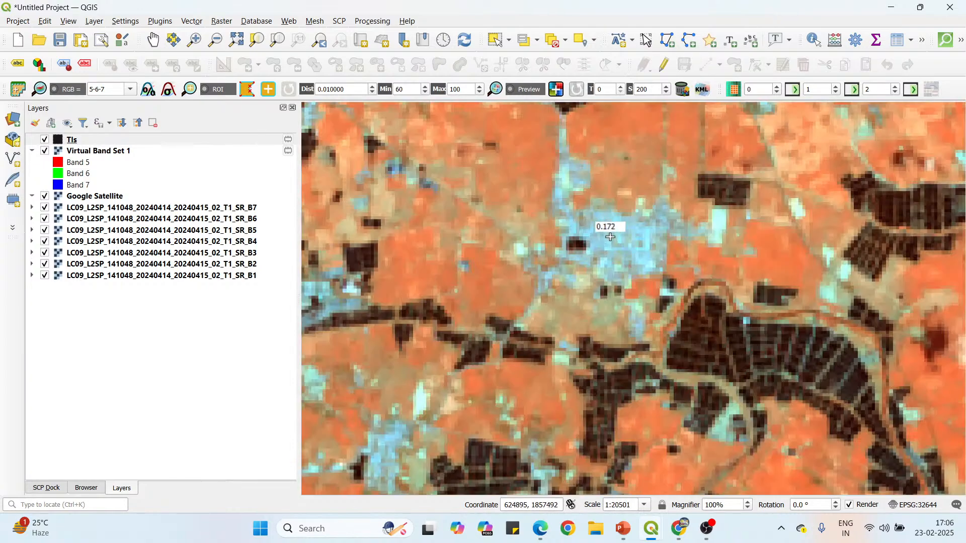
{"action": "scroll", "coordinate": [623, 224], "scroll_direction": "up", "scroll_amount": 1}
{"action": "left_click", "coordinate": [628, 221]}
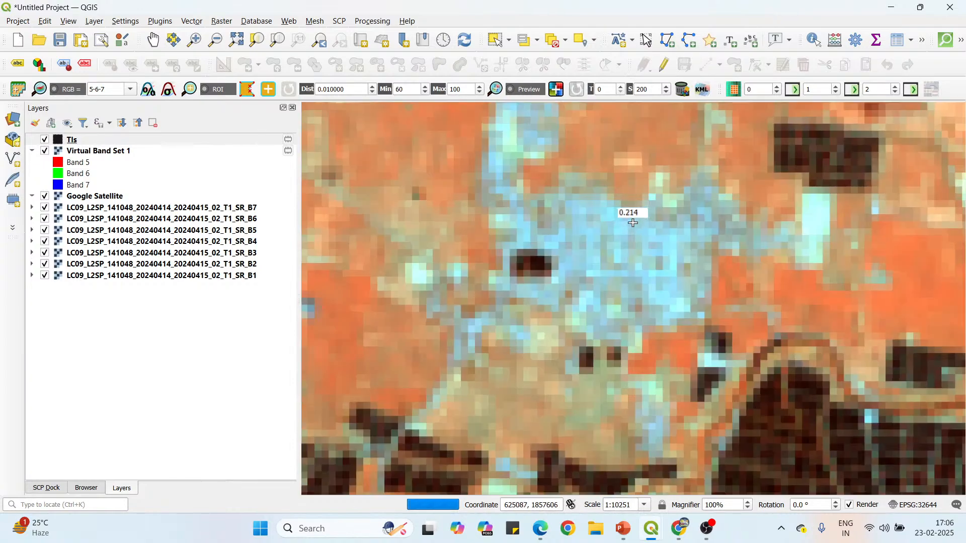
{"action": "left_click", "coordinate": [592, 223]}
{"action": "left_click", "coordinate": [580, 243]}
{"action": "left_click", "coordinate": [588, 272]}
{"action": "left_click", "coordinate": [615, 286]}
{"action": "left_click", "coordinate": [632, 282]}
{"action": "left_click", "coordinate": [640, 273]}
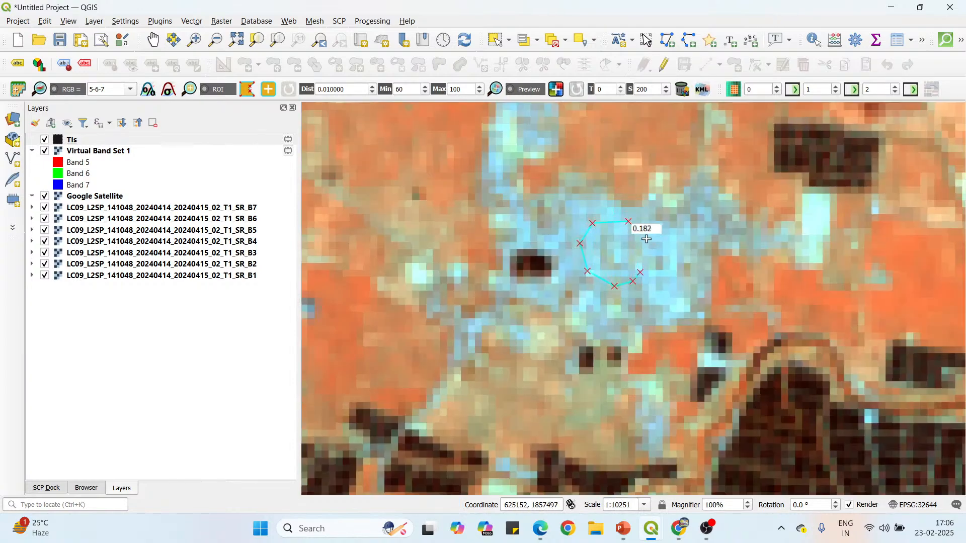
{"action": "right_click", "coordinate": [629, 223]}
Save the drawn ROI polygons with their spectral signature to the training input as macroclass 2, Builtup zones, class C 1.
{"action": "scroll", "coordinate": [574, 198], "scroll_direction": "down", "scroll_amount": 2}
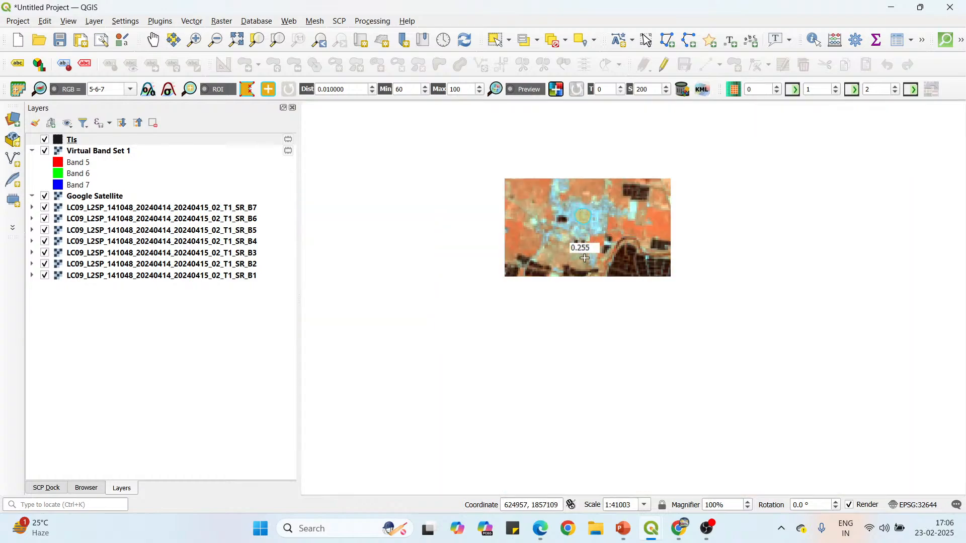
{"action": "scroll", "coordinate": [527, 236], "scroll_direction": "down", "scroll_amount": 1}
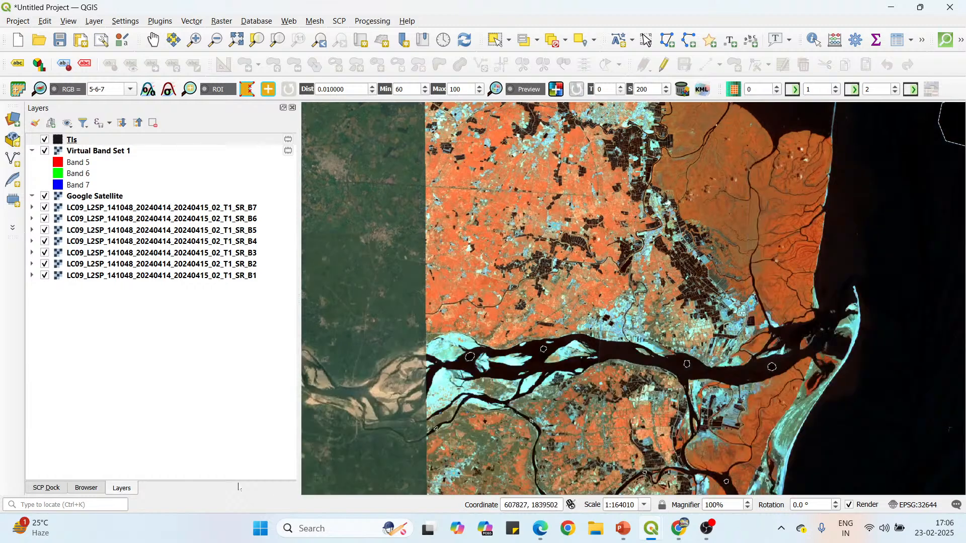
{"action": "left_click", "coordinate": [48, 488]}
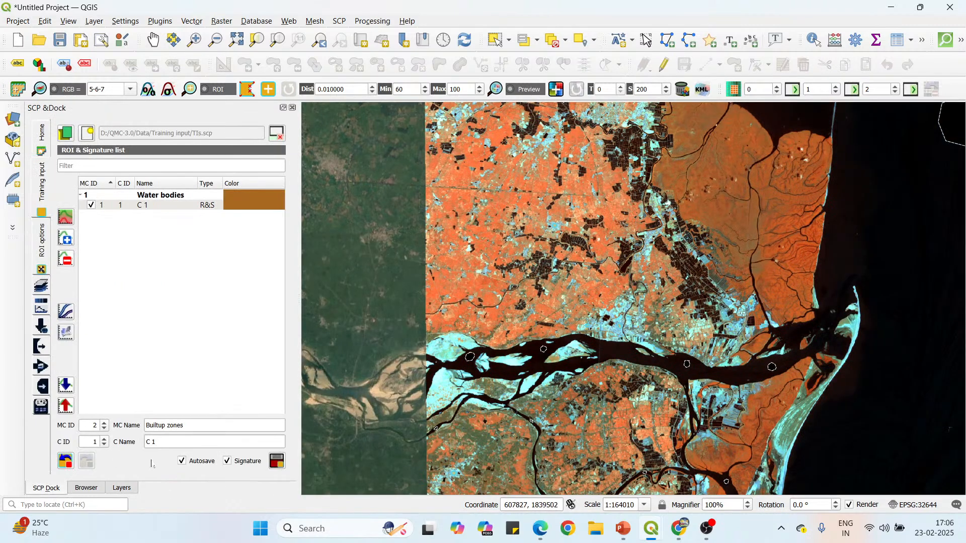
{"action": "left_click", "coordinate": [277, 462]}
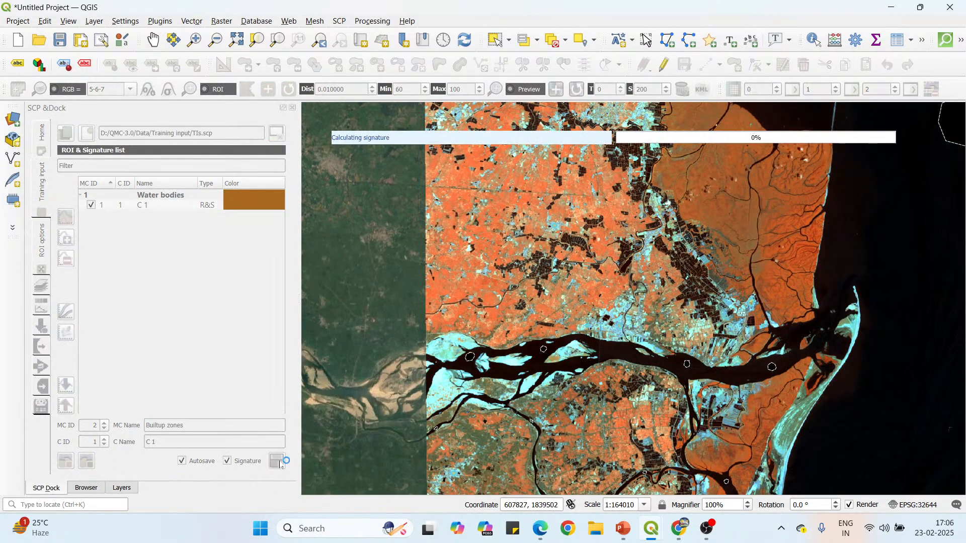
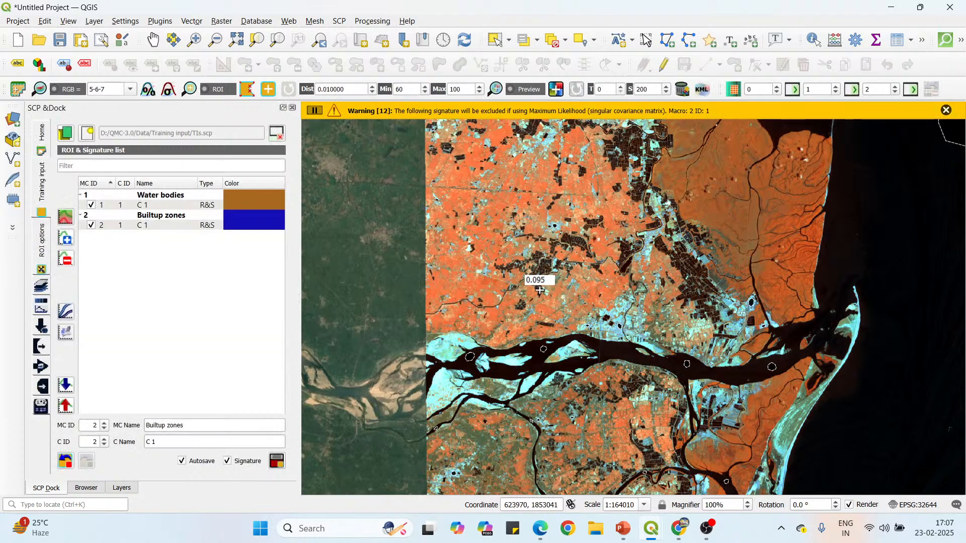
Dismiss the signature warning and set the training class to MC ID 3, MC Name Agricultural land, C ID 1, C Name C 1.
{"action": "left_click", "coordinate": [947, 111]}
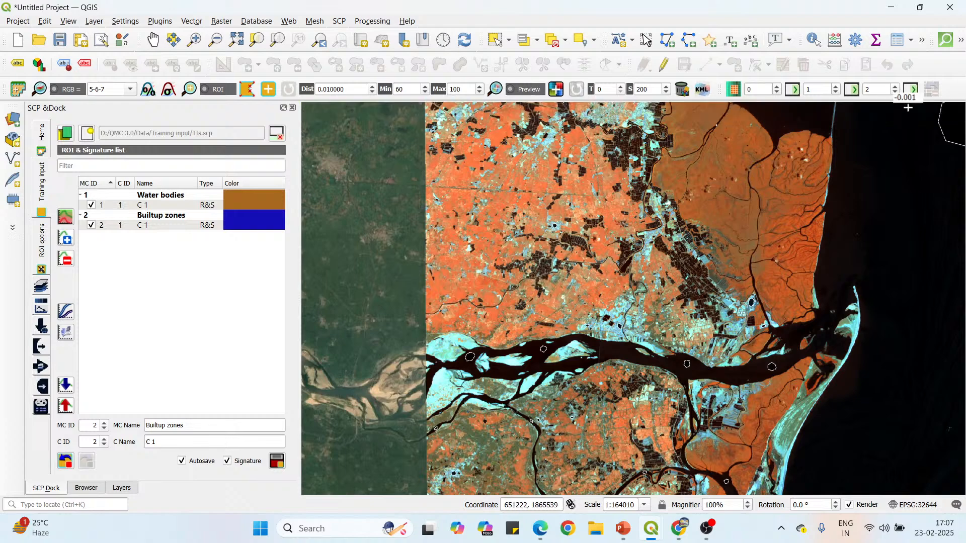
{"action": "scroll", "coordinate": [503, 214], "scroll_direction": "down", "scroll_amount": 1}
{"action": "scroll", "coordinate": [503, 214], "scroll_direction": "down", "scroll_amount": 1}
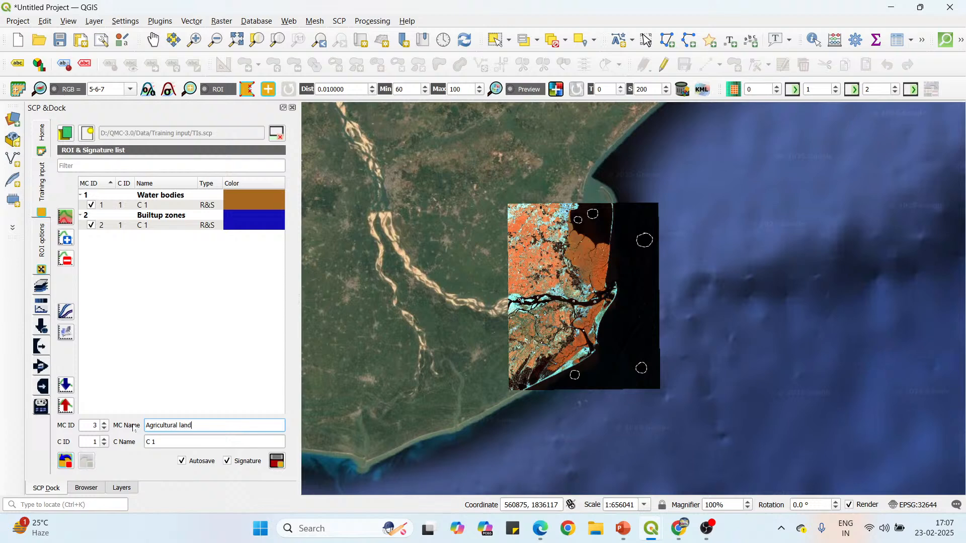
Draw a closed, rounded ROI polygon over the orange farmland in the northwest, between the curved dark pond strip and the larger pond cluster to its east.
{"action": "scroll", "coordinate": [542, 251], "scroll_direction": "up", "scroll_amount": 3}
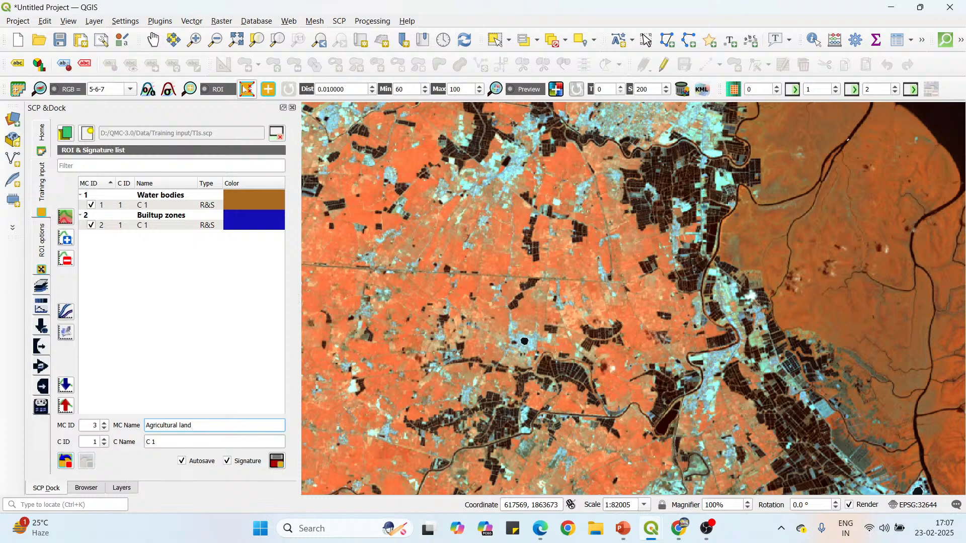
{"action": "scroll", "coordinate": [517, 233], "scroll_direction": "up", "scroll_amount": 1}
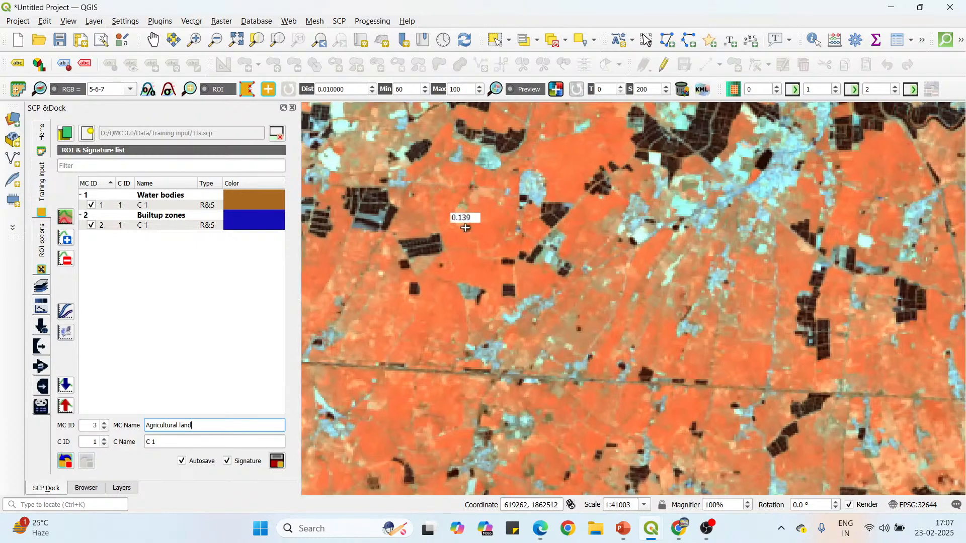
{"action": "scroll", "coordinate": [481, 218], "scroll_direction": "up", "scroll_amount": 1}
{"action": "scroll", "coordinate": [488, 218], "scroll_direction": "down", "scroll_amount": 1}
{"action": "scroll", "coordinate": [455, 205], "scroll_direction": "down", "scroll_amount": 1}
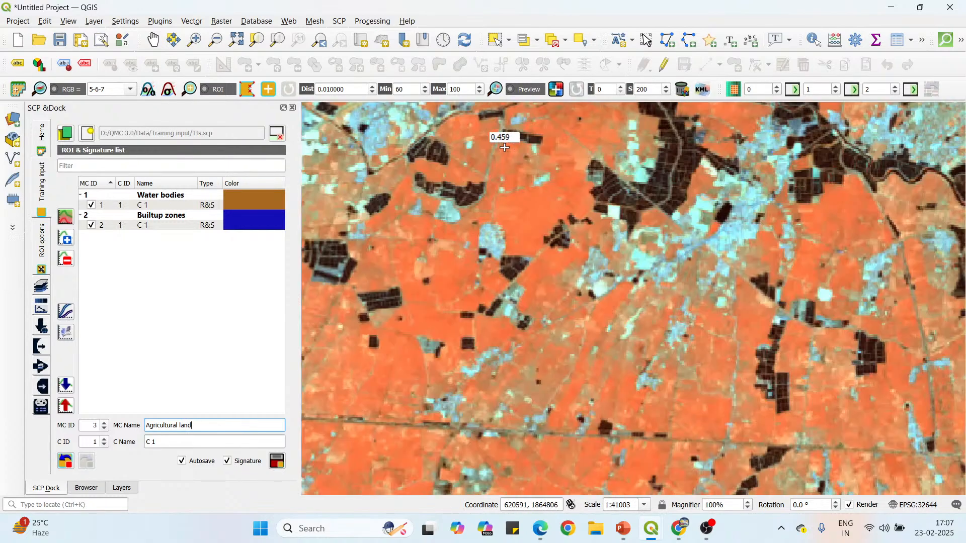
{"action": "scroll", "coordinate": [518, 158], "scroll_direction": "up", "scroll_amount": 1}
{"action": "scroll", "coordinate": [545, 218], "scroll_direction": "down", "scroll_amount": 1}
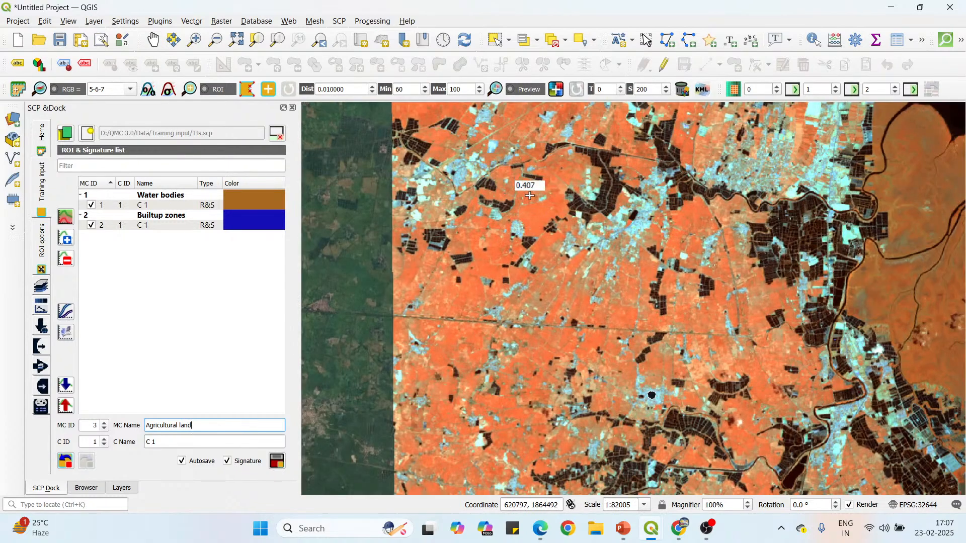
{"action": "scroll", "coordinate": [532, 201], "scroll_direction": "up", "scroll_amount": 1}
{"action": "left_click", "coordinate": [543, 212]}
{"action": "left_click", "coordinate": [530, 219]}
{"action": "left_click", "coordinate": [528, 235]}
{"action": "left_click", "coordinate": [535, 251]}
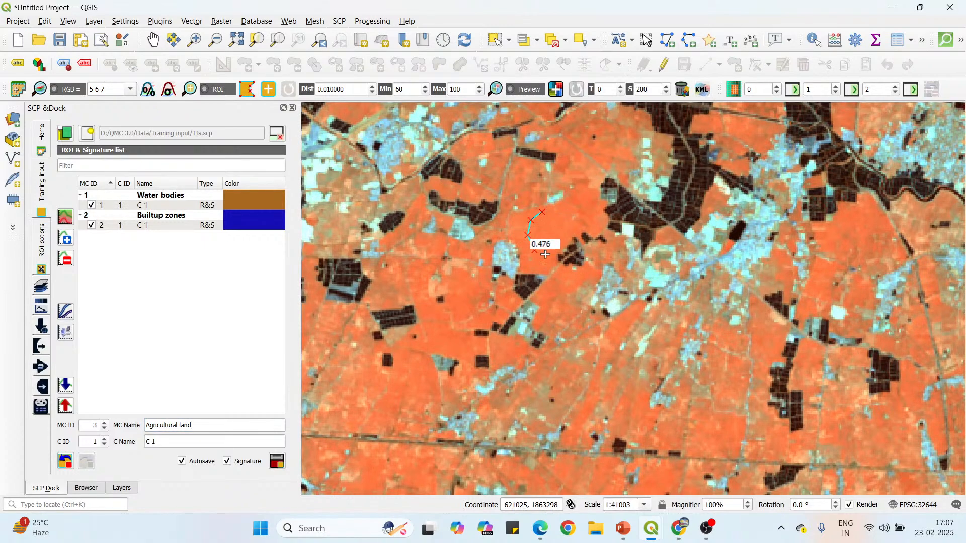
{"action": "left_click", "coordinate": [558, 254]}
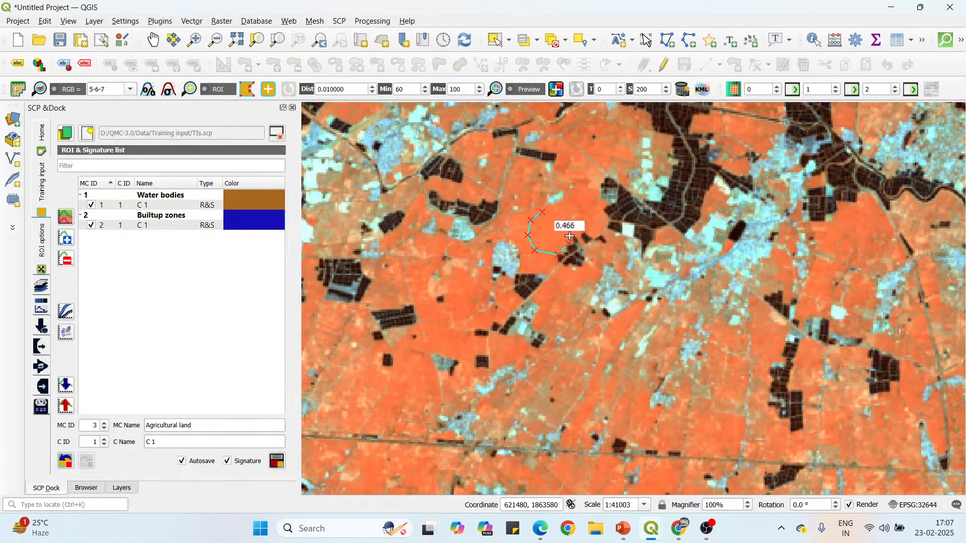
{"action": "right_click", "coordinate": [542, 210]}
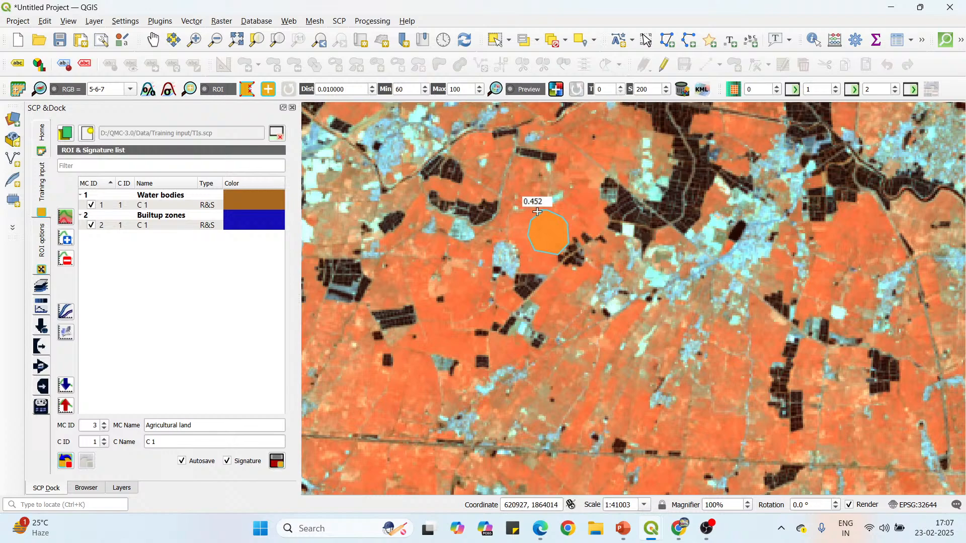
Draw a closed, oval ROI polygon over the orange field southwest of the first farmland ROI, east of the large rectangular dark pond.
{"action": "scroll", "coordinate": [537, 211], "scroll_direction": "down", "scroll_amount": 1}
{"action": "scroll", "coordinate": [478, 265], "scroll_direction": "up", "scroll_amount": 2}
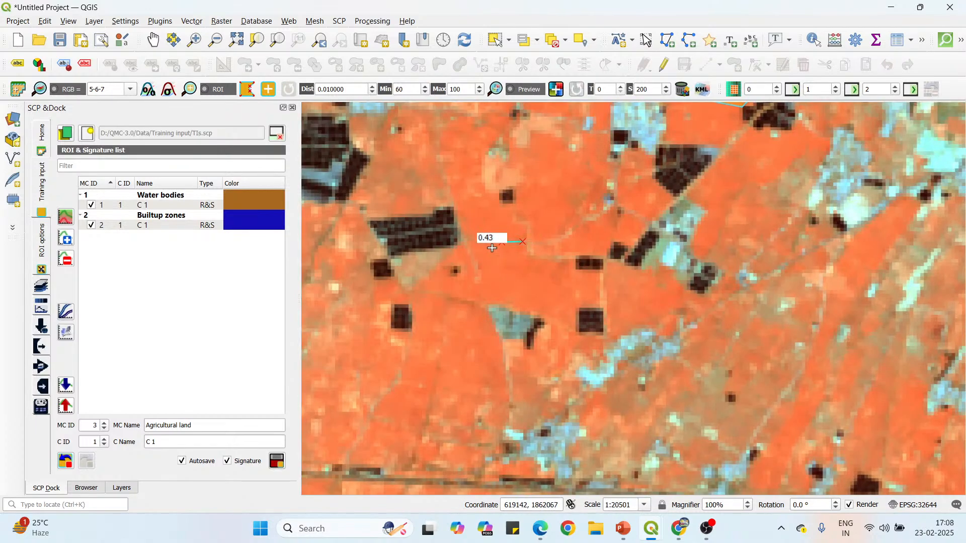
{"action": "left_click", "coordinate": [529, 302]}
{"action": "left_click", "coordinate": [546, 299]}
{"action": "left_click", "coordinate": [549, 282]}
{"action": "left_click", "coordinate": [540, 263]}
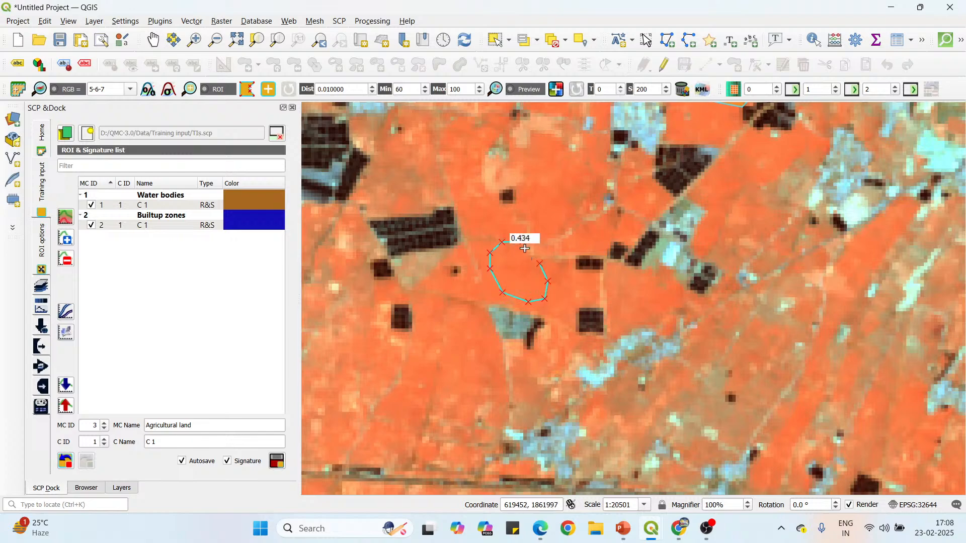
{"action": "right_click", "coordinate": [520, 242]}
Draw a small closed ROI polygon over the orange farmland south of the small square dark pond and north of the long straight east-west line.
{"action": "scroll", "coordinate": [513, 168], "scroll_direction": "down", "scroll_amount": 1}
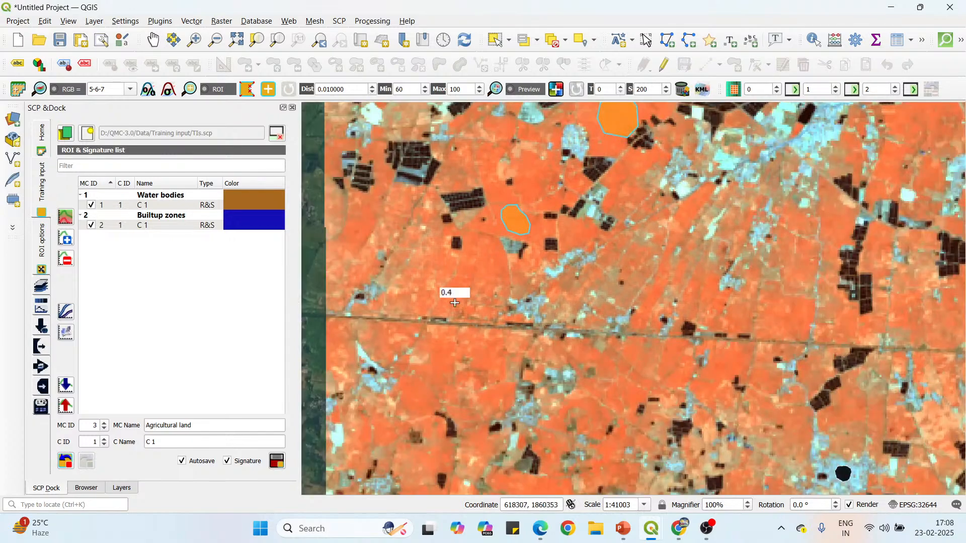
{"action": "scroll", "coordinate": [458, 273], "scroll_direction": "up", "scroll_amount": 1}
{"action": "left_click", "coordinate": [462, 259]}
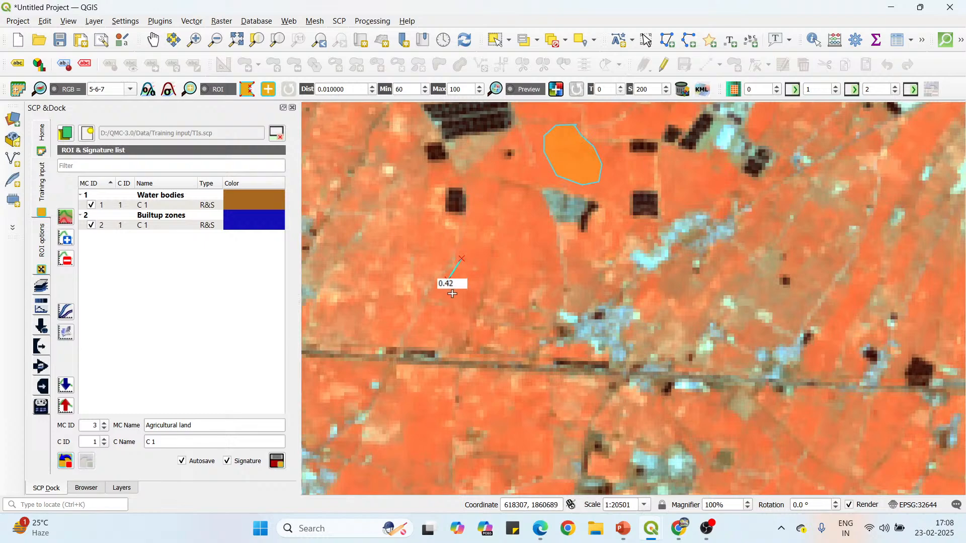
{"action": "right_click", "coordinate": [464, 258]}
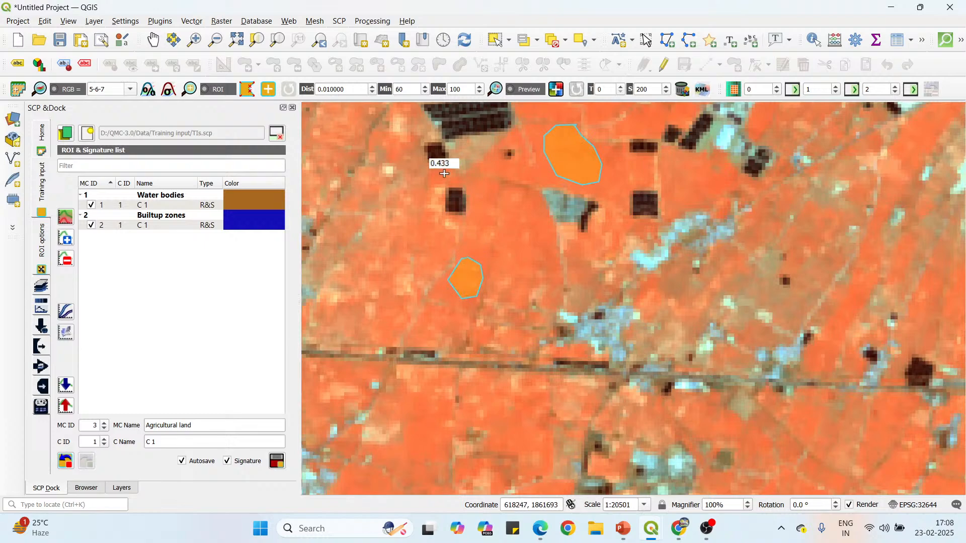
Draw a small closed ROI polygon over the orange farmland south of the long straight line, just west of the tiny dark ponds.
{"action": "scroll", "coordinate": [485, 238], "scroll_direction": "down", "scroll_amount": 1}
{"action": "scroll", "coordinate": [526, 249], "scroll_direction": "up", "scroll_amount": 1}
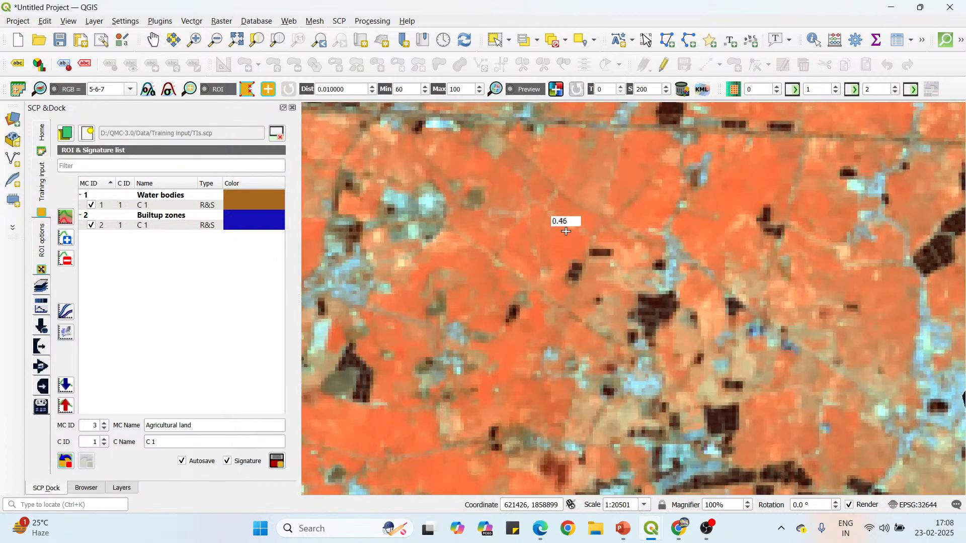
{"action": "left_click", "coordinate": [543, 244]}
{"action": "left_click", "coordinate": [554, 258]}
{"action": "left_click", "coordinate": [572, 256]}
{"action": "left_click", "coordinate": [575, 243]}
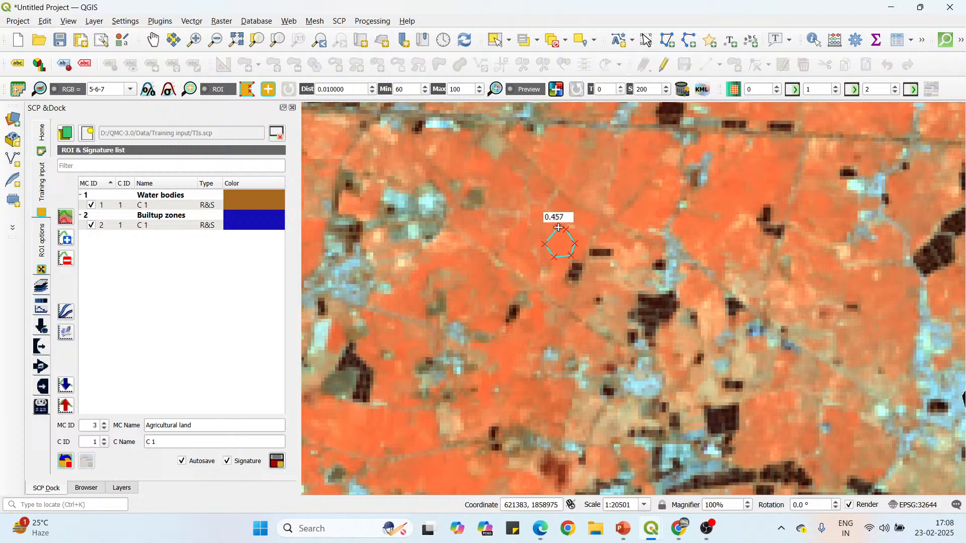
{"action": "right_click", "coordinate": [558, 227]}
Draw a closed, rounded ROI polygon over the mixed orange and tan farmland immediately southeast of the irregular dark pond.
{"action": "scroll", "coordinate": [757, 262], "scroll_direction": "down", "scroll_amount": 1}
{"action": "scroll", "coordinate": [605, 269], "scroll_direction": "up", "scroll_amount": 2}
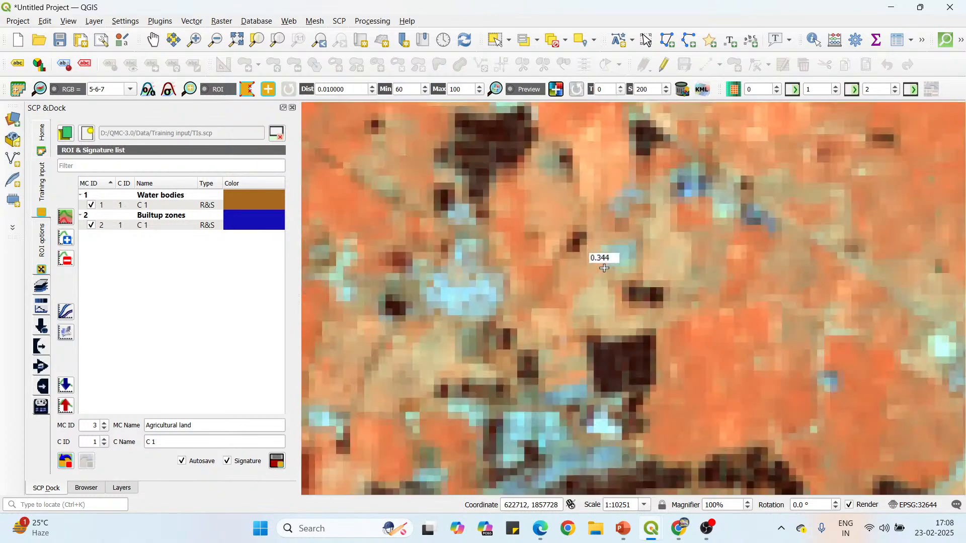
{"action": "left_click", "coordinate": [555, 187]}
{"action": "left_click", "coordinate": [536, 181]}
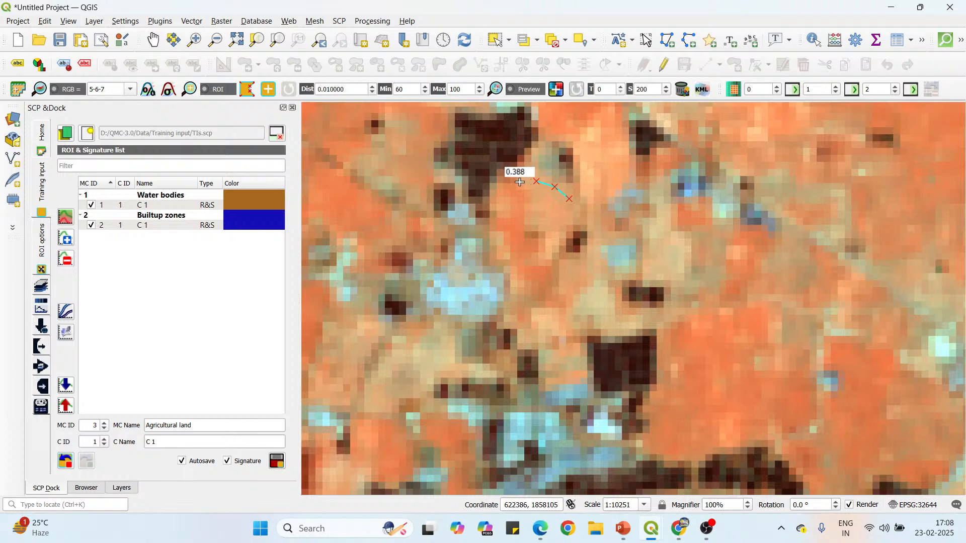
{"action": "left_click", "coordinate": [513, 189]}
{"action": "left_click", "coordinate": [507, 214]}
{"action": "left_click", "coordinate": [518, 245]}
{"action": "left_click", "coordinate": [550, 252]}
{"action": "right_click", "coordinate": [570, 200]}
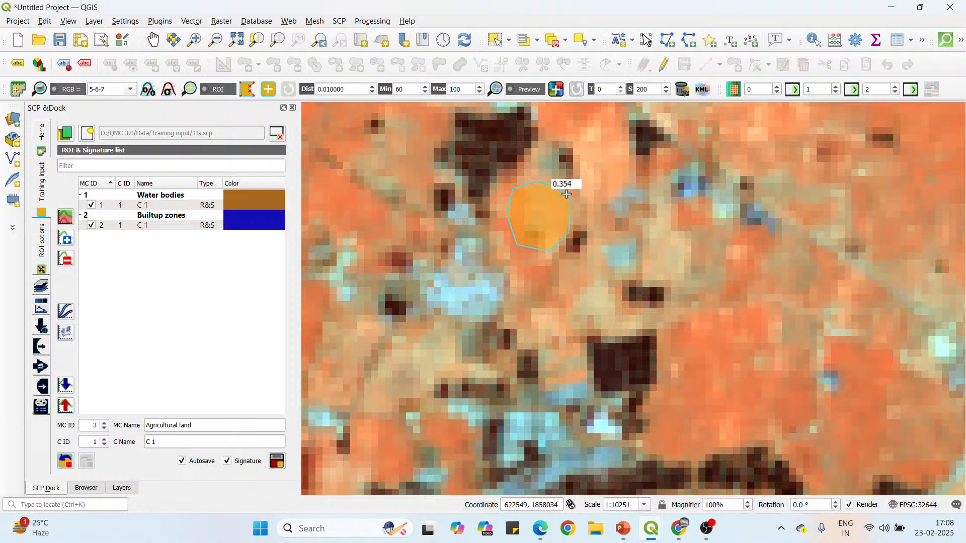
Draw a large closed, rounded ROI polygon over the orange farmland inside the bend of the narrow channel north of the main river.
{"action": "scroll", "coordinate": [570, 201], "scroll_direction": "down", "scroll_amount": 2}
{"action": "scroll", "coordinate": [593, 238], "scroll_direction": "down", "scroll_amount": 1}
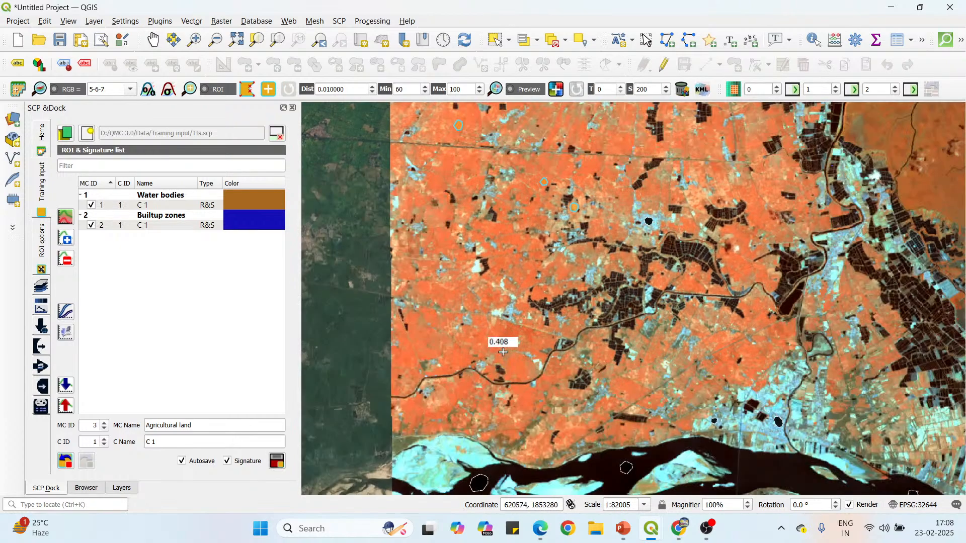
{"action": "scroll", "coordinate": [500, 350], "scroll_direction": "up", "scroll_amount": 2}
{"action": "scroll", "coordinate": [510, 254], "scroll_direction": "down", "scroll_amount": 2}
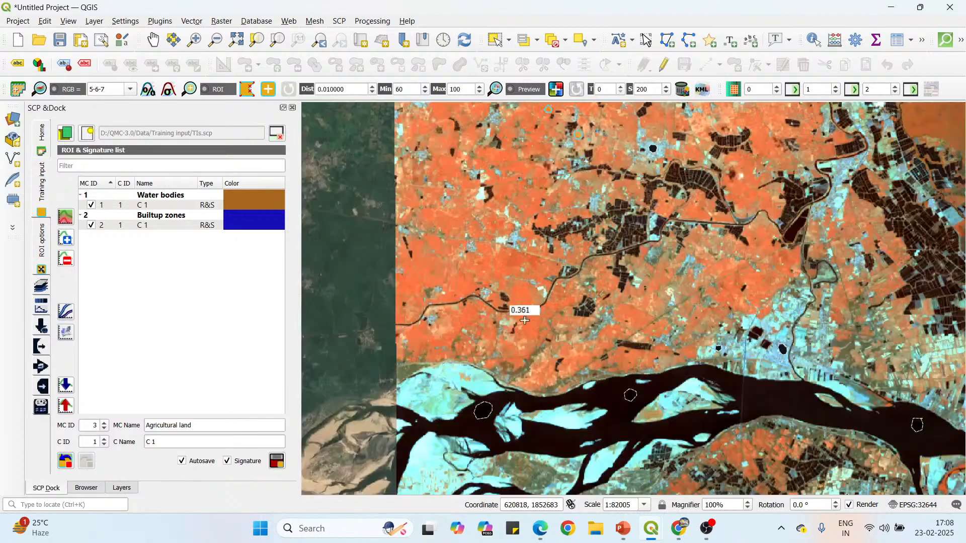
{"action": "scroll", "coordinate": [514, 301], "scroll_direction": "up", "scroll_amount": 2}
{"action": "left_click", "coordinate": [565, 250]}
{"action": "left_click", "coordinate": [537, 242]}
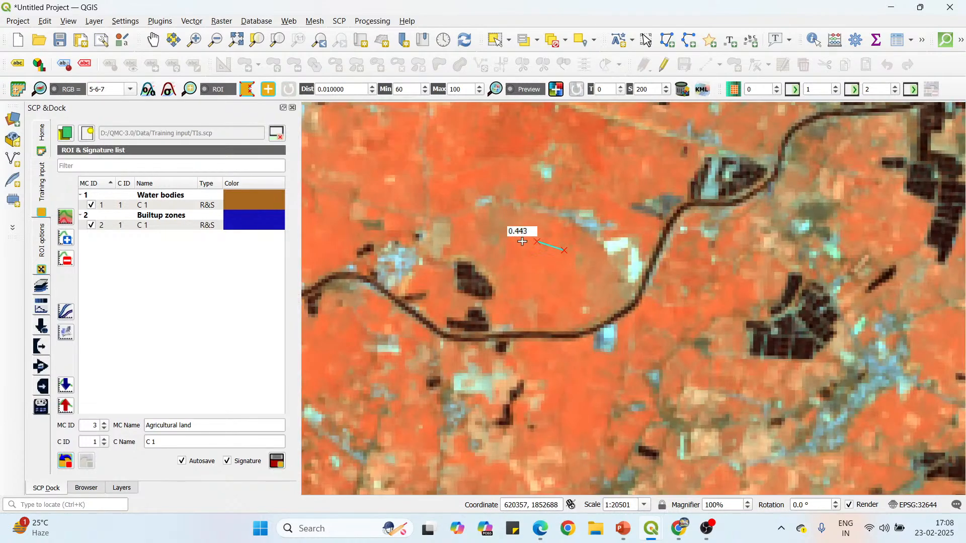
{"action": "left_click", "coordinate": [515, 252]}
{"action": "left_click", "coordinate": [513, 290]}
{"action": "left_click", "coordinate": [528, 316]}
{"action": "left_click", "coordinate": [561, 321]}
{"action": "left_click", "coordinate": [590, 306]}
{"action": "left_click", "coordinate": [597, 275]}
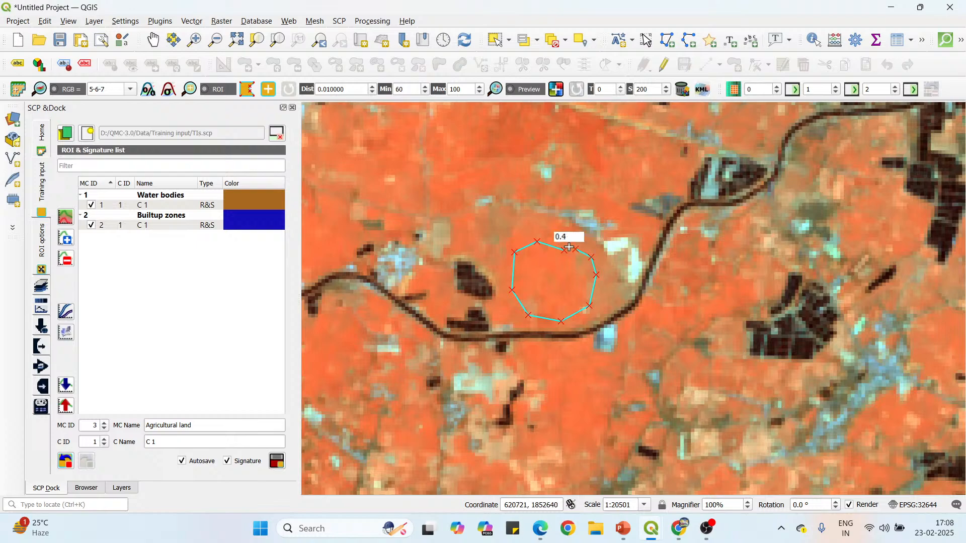
{"action": "right_click", "coordinate": [569, 247]}
Draw a closed, elongated ROI polygon over the orange farmland south of the narrow channel, directly below the ROI in its bend.
{"action": "scroll", "coordinate": [538, 196], "scroll_direction": "down", "scroll_amount": 1}
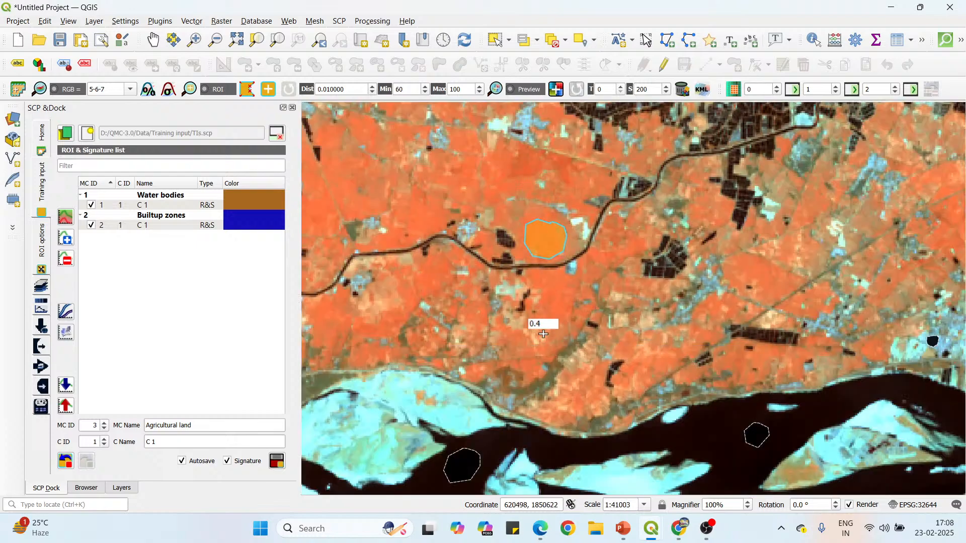
{"action": "scroll", "coordinate": [544, 334], "scroll_direction": "up", "scroll_amount": 1}
{"action": "left_click", "coordinate": [581, 256]}
{"action": "left_click", "coordinate": [538, 259]}
{"action": "left_click", "coordinate": [526, 276]}
{"action": "left_click", "coordinate": [511, 294]}
{"action": "left_click", "coordinate": [503, 308]}
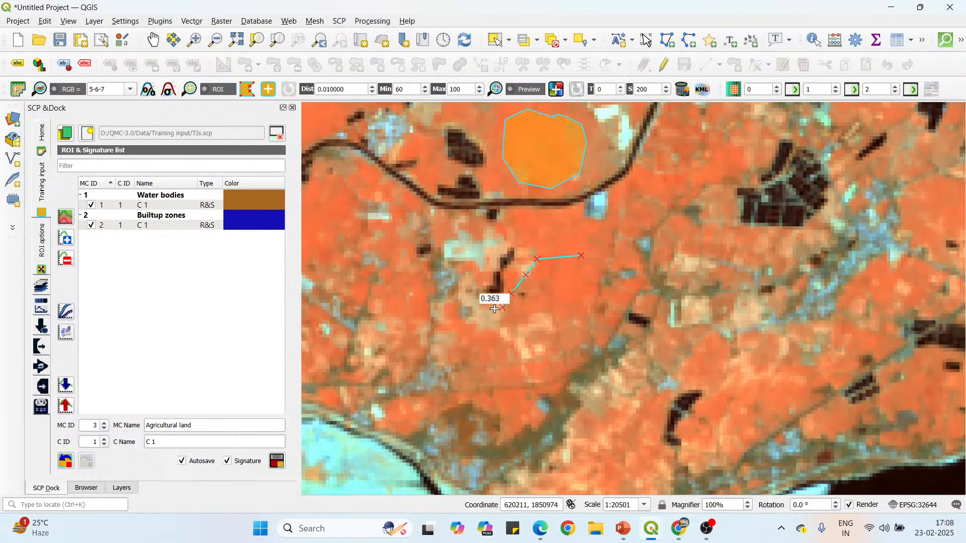
{"action": "left_click", "coordinate": [493, 324]}
{"action": "left_click", "coordinate": [504, 350]}
{"action": "left_click", "coordinate": [522, 356]}
{"action": "left_click", "coordinate": [546, 349]}
{"action": "left_click", "coordinate": [566, 327]}
{"action": "left_click", "coordinate": [583, 306]}
{"action": "left_click", "coordinate": [588, 276]}
{"action": "left_click", "coordinate": [586, 261]}
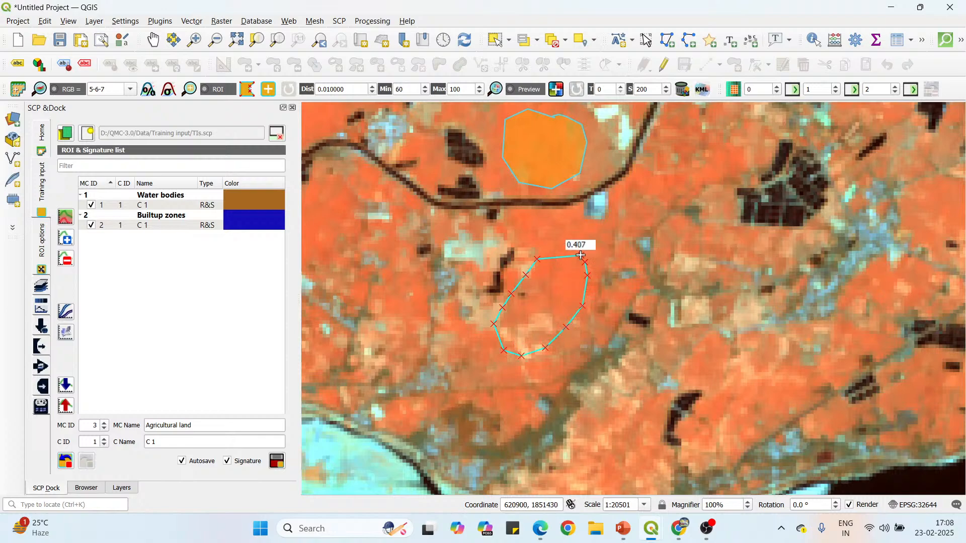
{"action": "right_click", "coordinate": [581, 254]}
Hide the Virtual Band Set 1 layer and examine the land cover beneath the southernmost farmland ROI on the Google Satellite imagery.
{"action": "scroll", "coordinate": [564, 237], "scroll_direction": "down", "scroll_amount": 3}
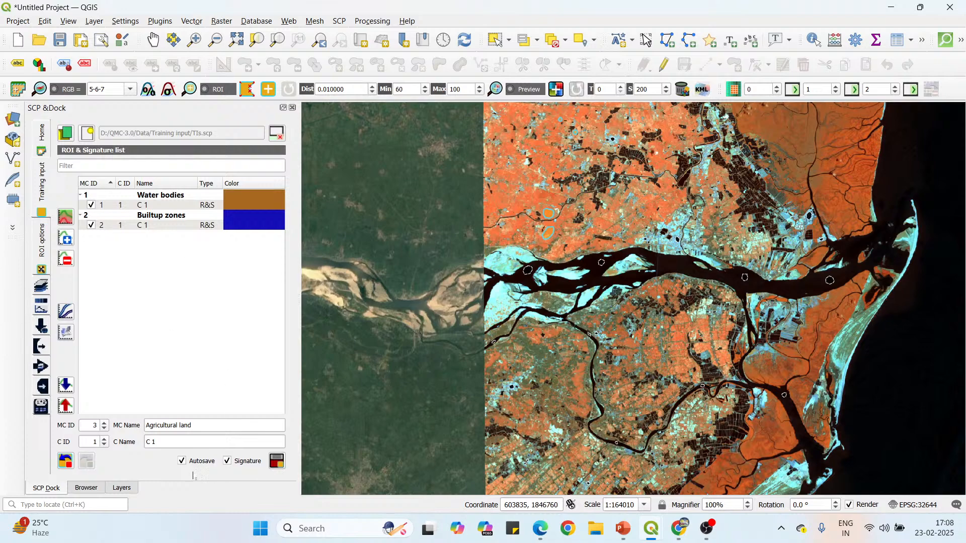
{"action": "left_click", "coordinate": [121, 488]}
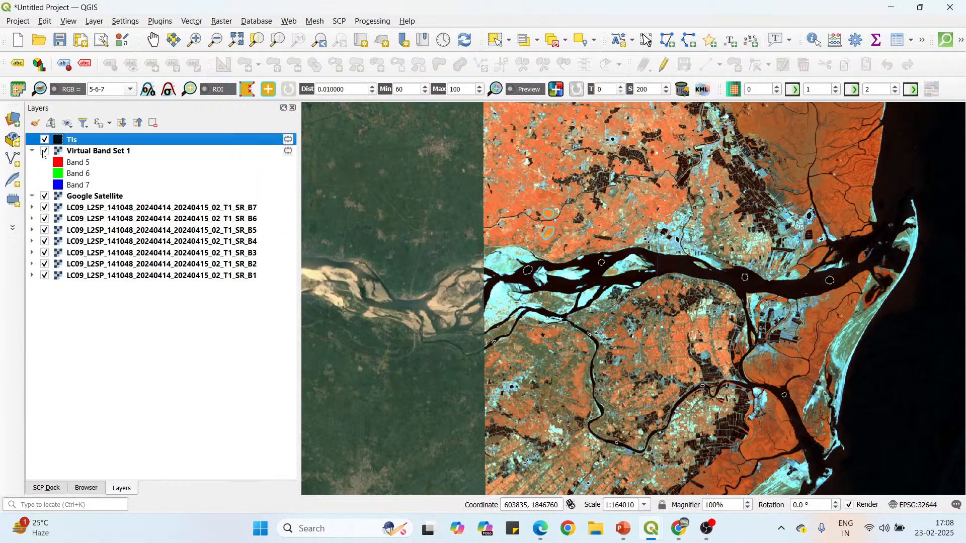
{"action": "left_click", "coordinate": [45, 150]}
{"action": "scroll", "coordinate": [561, 229], "scroll_direction": "up", "scroll_amount": 2}
{"action": "scroll", "coordinate": [481, 207], "scroll_direction": "up", "scroll_amount": 1}
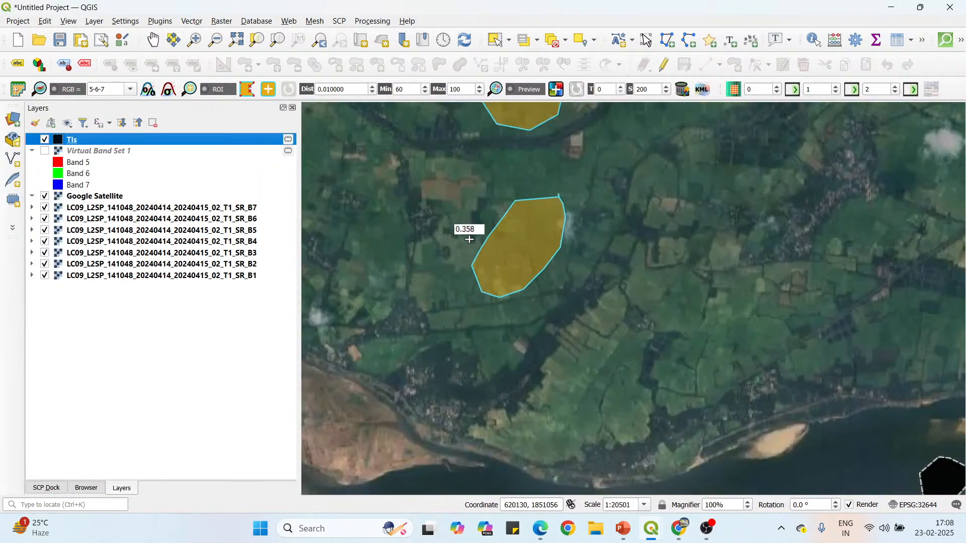
{"action": "scroll", "coordinate": [501, 254], "scroll_direction": "up", "scroll_amount": 1}
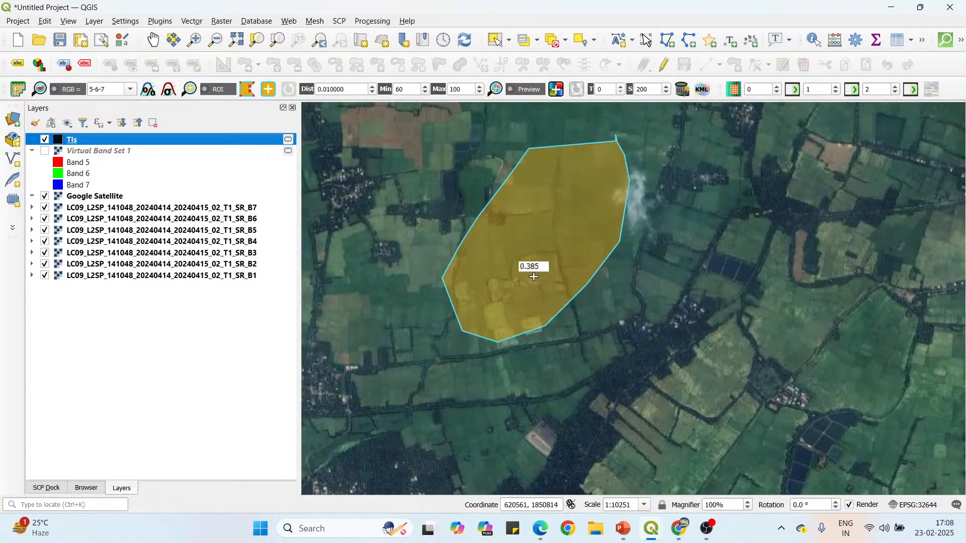
{"action": "scroll", "coordinate": [543, 204], "scroll_direction": "down", "scroll_amount": 1}
{"action": "scroll", "coordinate": [520, 285], "scroll_direction": "up", "scroll_amount": 2}
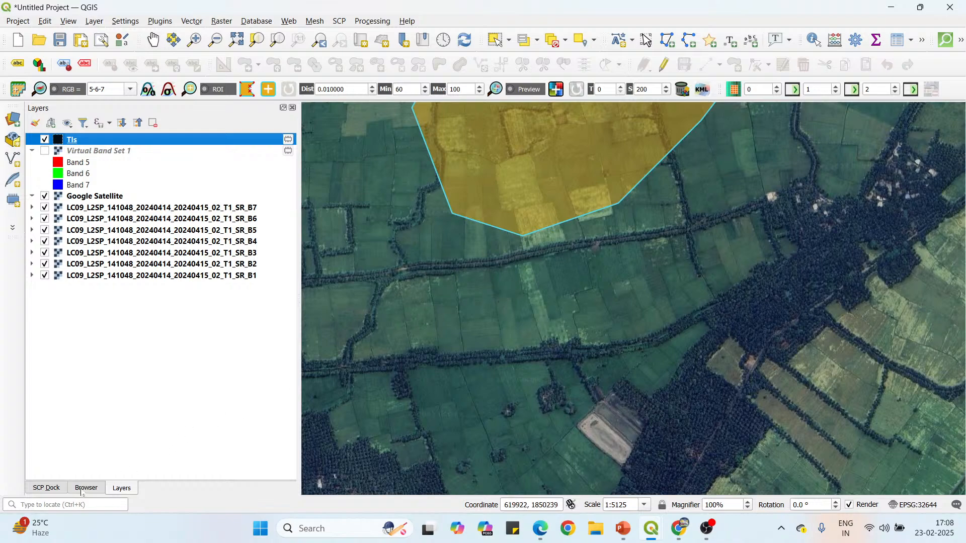
Show the Virtual Band Set 1 layer again and return to the farmland north of the narrow channel.
{"action": "left_click", "coordinate": [46, 488]}
{"action": "scroll", "coordinate": [468, 235], "scroll_direction": "down", "scroll_amount": 2}
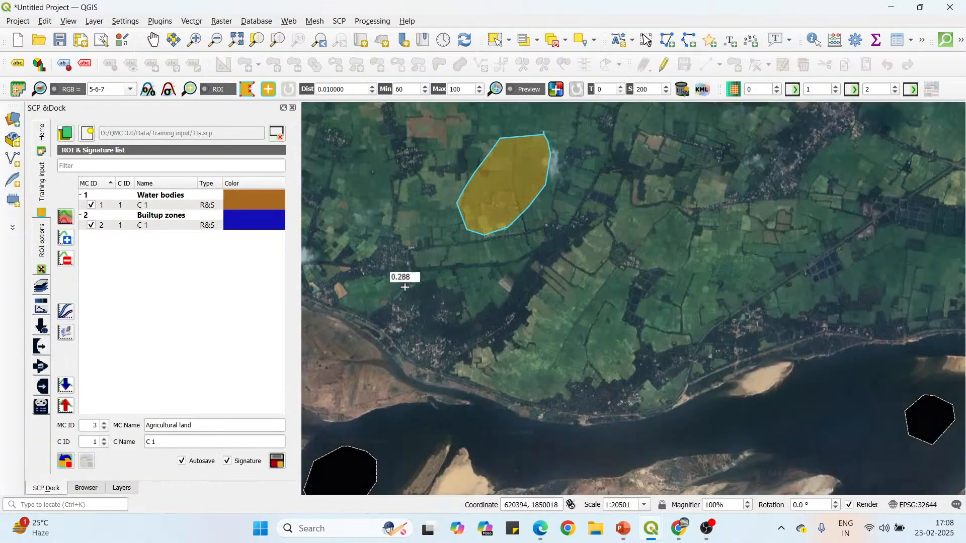
{"action": "left_click", "coordinate": [122, 489]}
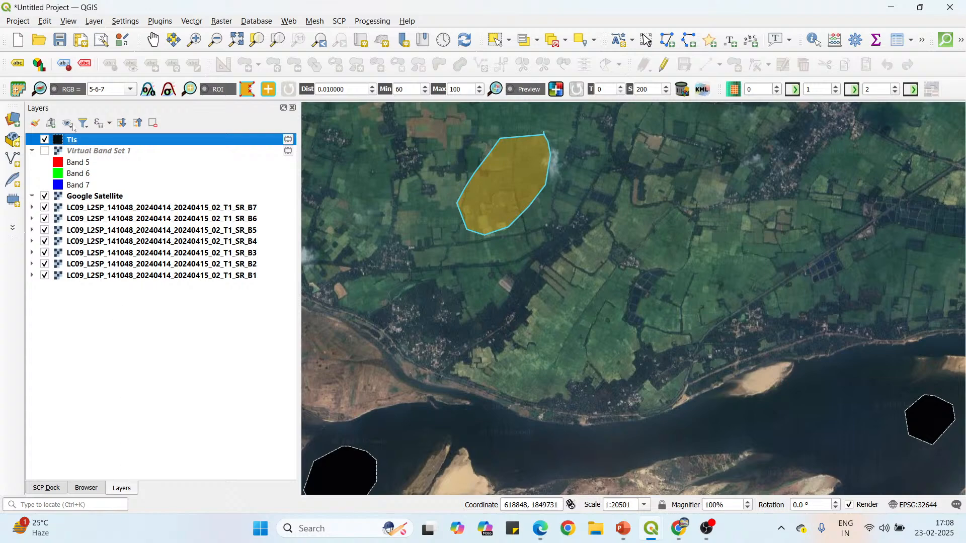
{"action": "left_click", "coordinate": [44, 151]}
{"action": "scroll", "coordinate": [541, 269], "scroll_direction": "down", "scroll_amount": 2}
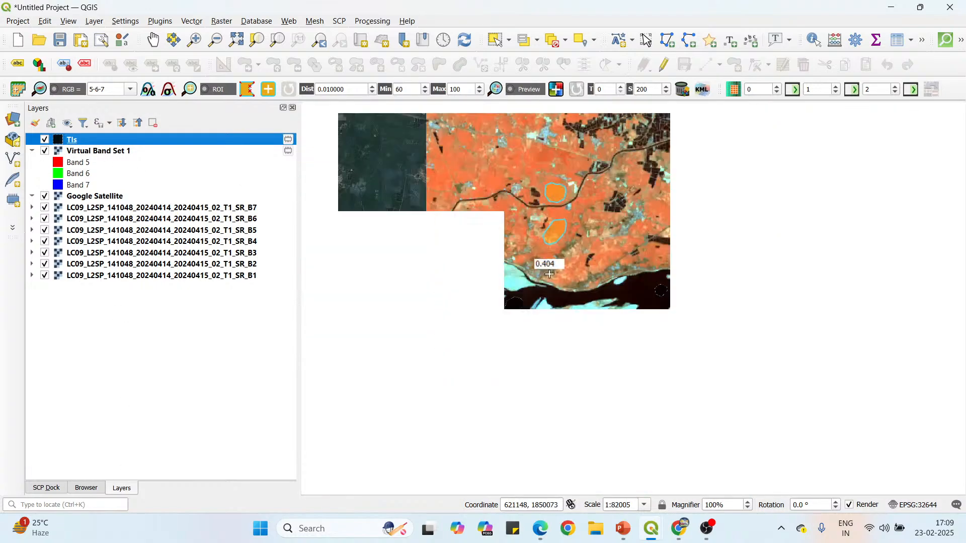
{"action": "scroll", "coordinate": [519, 275], "scroll_direction": "up", "scroll_amount": 2}
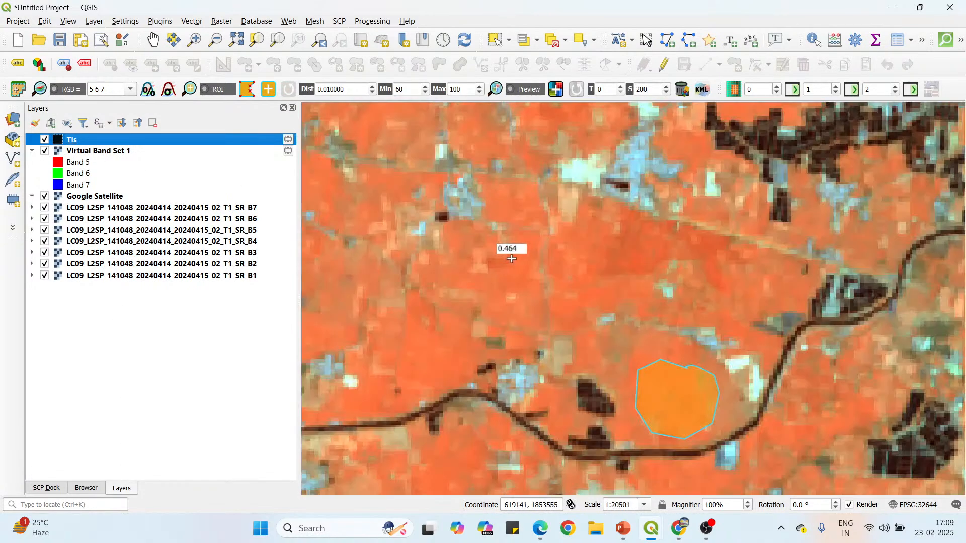
Draw a closed, rounded ROI polygon over the orange farmland north of the narrow channel, northwest of the ROI in its bend.
{"action": "left_click", "coordinate": [474, 231]}
{"action": "left_click", "coordinate": [447, 242]}
{"action": "left_click", "coordinate": [441, 271]}
{"action": "left_click", "coordinate": [451, 292]}
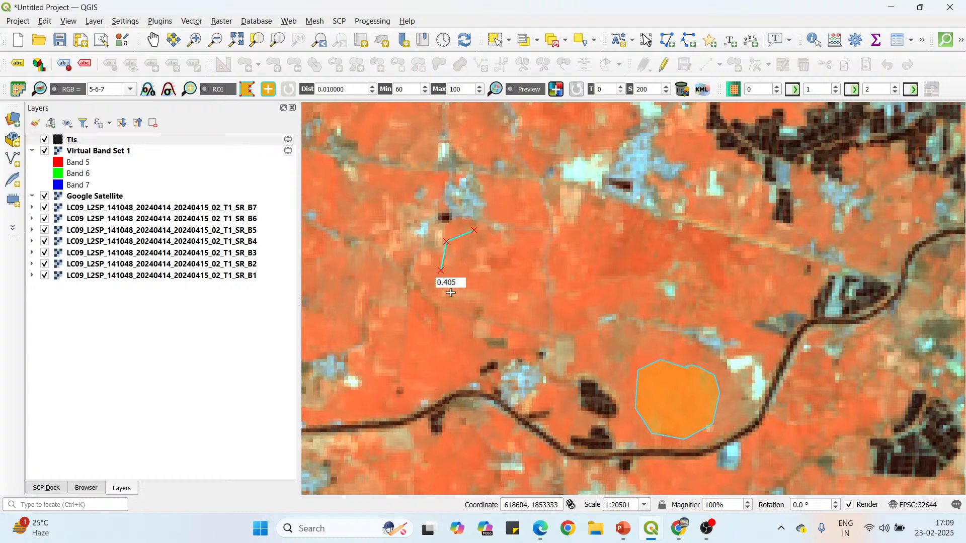
{"action": "left_click", "coordinate": [471, 302]}
{"action": "left_click", "coordinate": [497, 300]}
{"action": "left_click", "coordinate": [512, 290]}
{"action": "left_click", "coordinate": [517, 272]}
{"action": "left_click", "coordinate": [505, 247]}
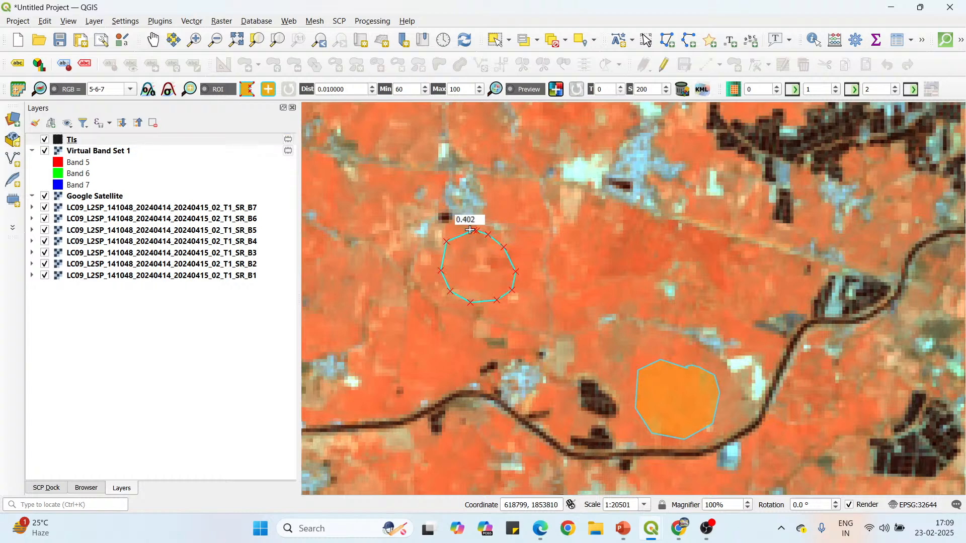
{"action": "right_click", "coordinate": [470, 230]}
Draw a large closed, rounded ROI polygon over the orange farmland near the band set's western edge, just south of the long straight east-west line.
{"action": "scroll", "coordinate": [528, 231], "scroll_direction": "down", "scroll_amount": 3}
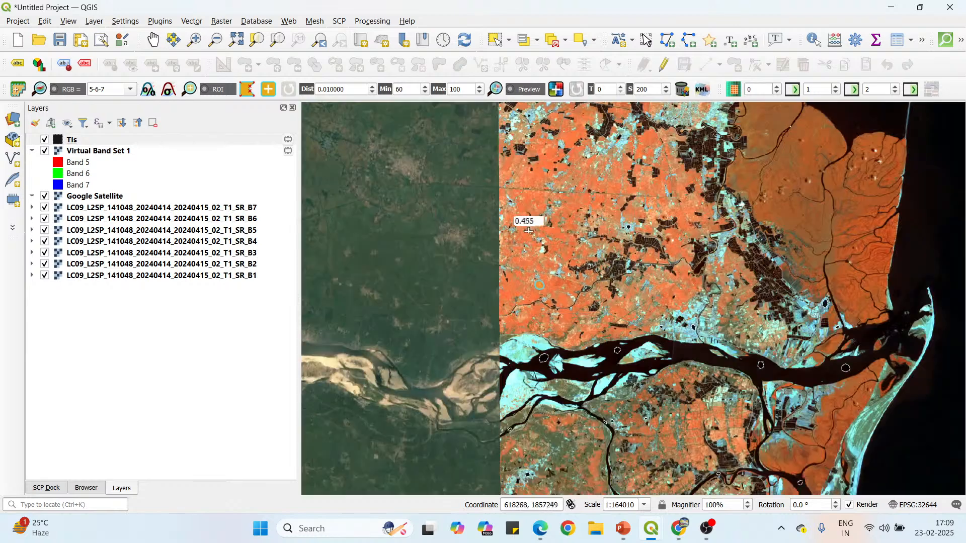
{"action": "scroll", "coordinate": [534, 207], "scroll_direction": "up", "scroll_amount": 2}
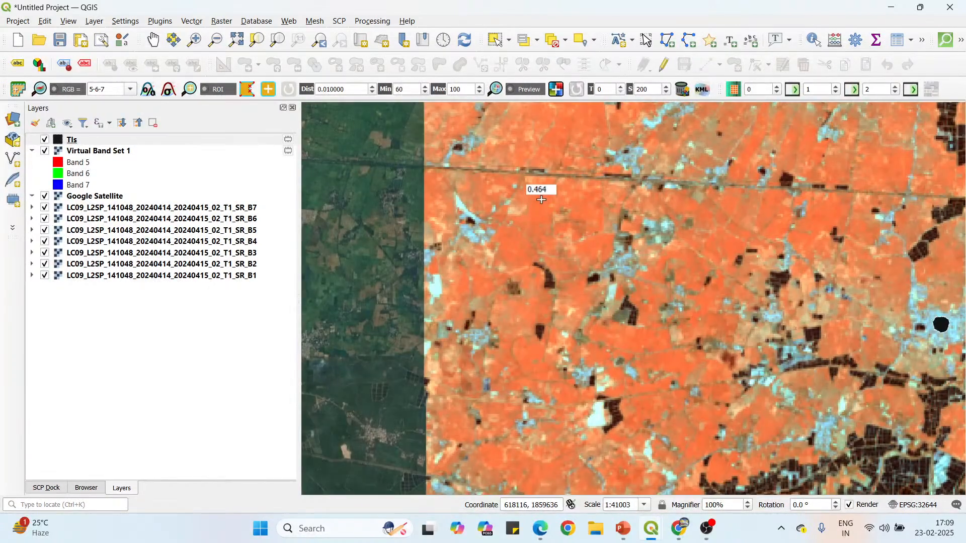
{"action": "left_click", "coordinate": [540, 200]}
{"action": "left_click", "coordinate": [522, 226]}
{"action": "left_click", "coordinate": [535, 249]}
{"action": "left_click", "coordinate": [555, 260]}
{"action": "left_click", "coordinate": [573, 262]}
{"action": "left_click", "coordinate": [590, 254]}
{"action": "left_click", "coordinate": [597, 235]}
{"action": "left_click", "coordinate": [600, 213]}
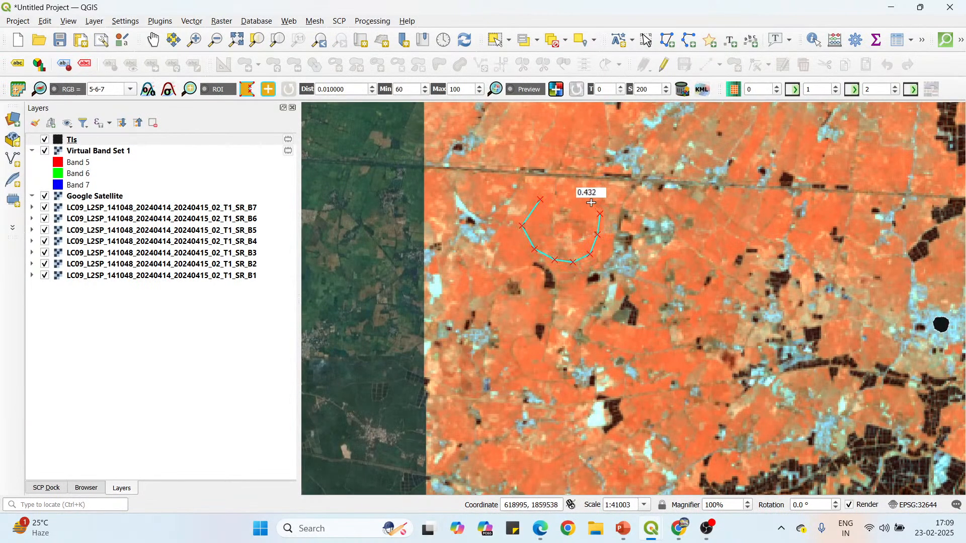
{"action": "left_click", "coordinate": [586, 198]}
{"action": "left_click", "coordinate": [567, 194]}
{"action": "right_click", "coordinate": [540, 197]}
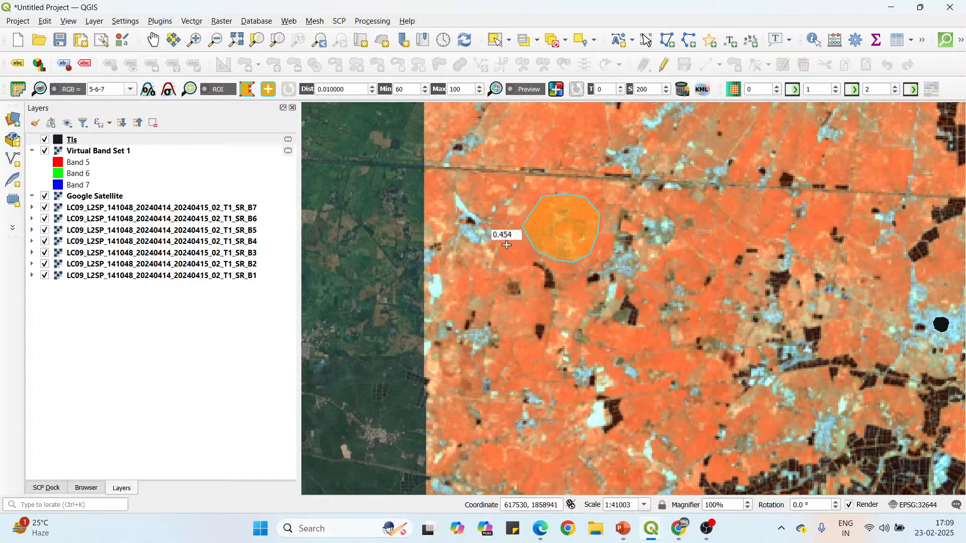
Draw a closed ROI polygon over the uniform orange farmland just north of the long straight line, west of the dark pond blocks.
{"action": "scroll", "coordinate": [503, 236], "scroll_direction": "down", "scroll_amount": 1}
{"action": "scroll", "coordinate": [732, 252], "scroll_direction": "up", "scroll_amount": 2}
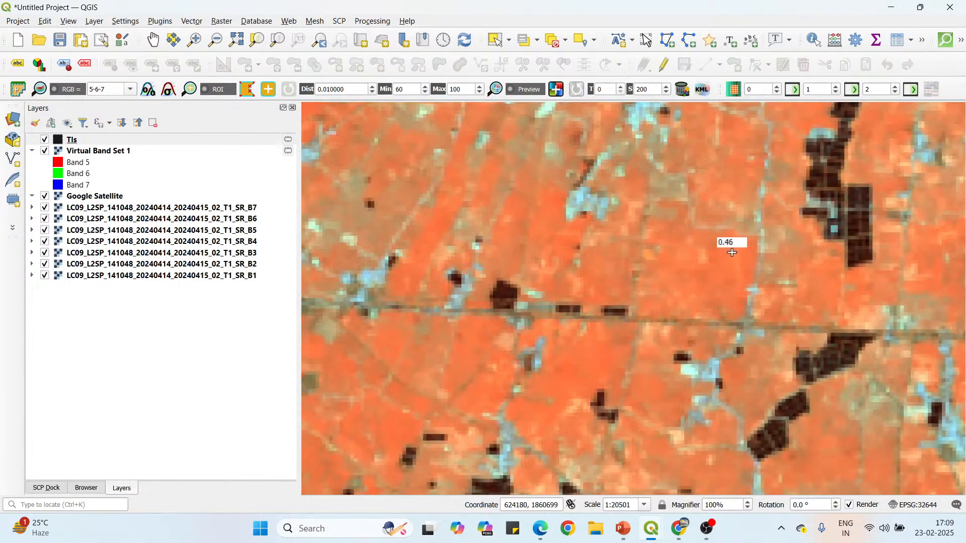
{"action": "left_click", "coordinate": [734, 245]}
{"action": "left_click", "coordinate": [681, 229]}
{"action": "left_click", "coordinate": [659, 253]}
{"action": "left_click", "coordinate": [655, 279]}
{"action": "left_click", "coordinate": [668, 302]}
{"action": "left_click", "coordinate": [701, 313]}
{"action": "left_click", "coordinate": [734, 299]}
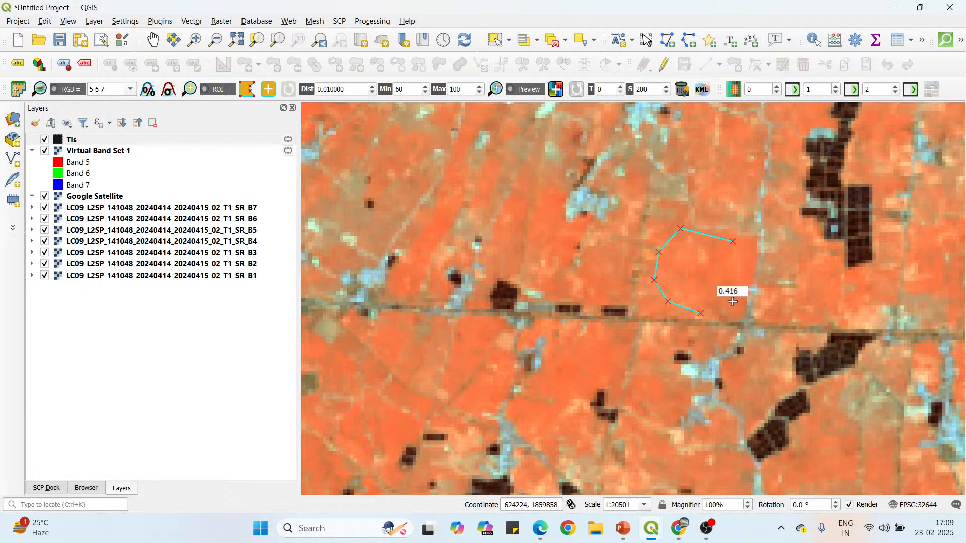
{"action": "left_click", "coordinate": [741, 278]}
{"action": "right_click", "coordinate": [731, 240]}
Draw a closed, rounded ROI polygon over the orange farmland northeast of the crescent-shaped dark pond block, west of the small rectangular ponds.
{"action": "scroll", "coordinate": [555, 139], "scroll_direction": "down", "scroll_amount": 1}
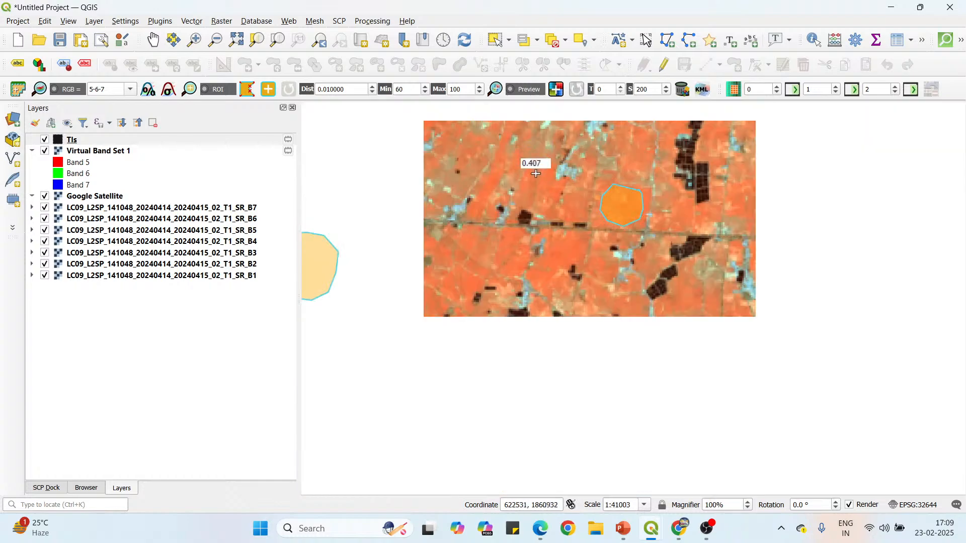
{"action": "scroll", "coordinate": [694, 201], "scroll_direction": "down", "scroll_amount": 1}
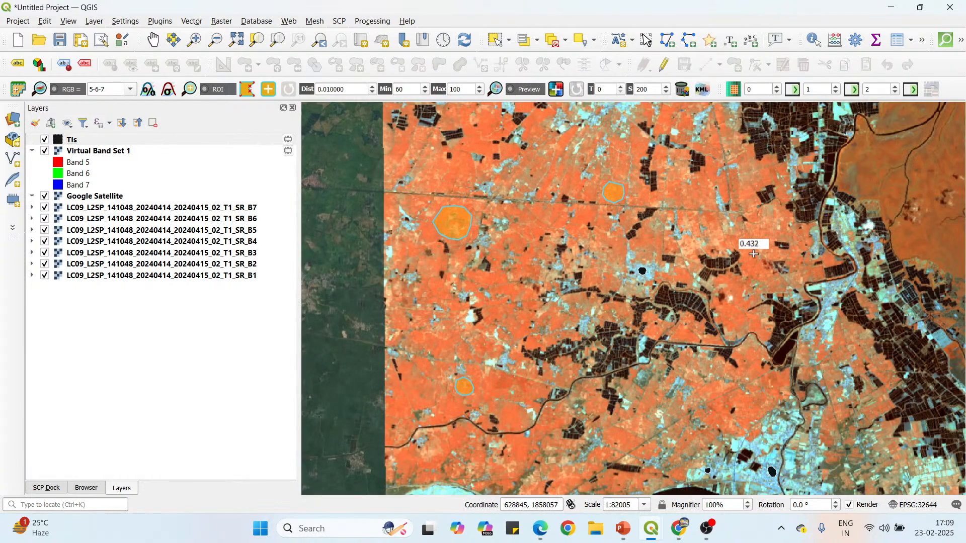
{"action": "scroll", "coordinate": [770, 248], "scroll_direction": "up", "scroll_amount": 3}
{"action": "left_click", "coordinate": [813, 126]}
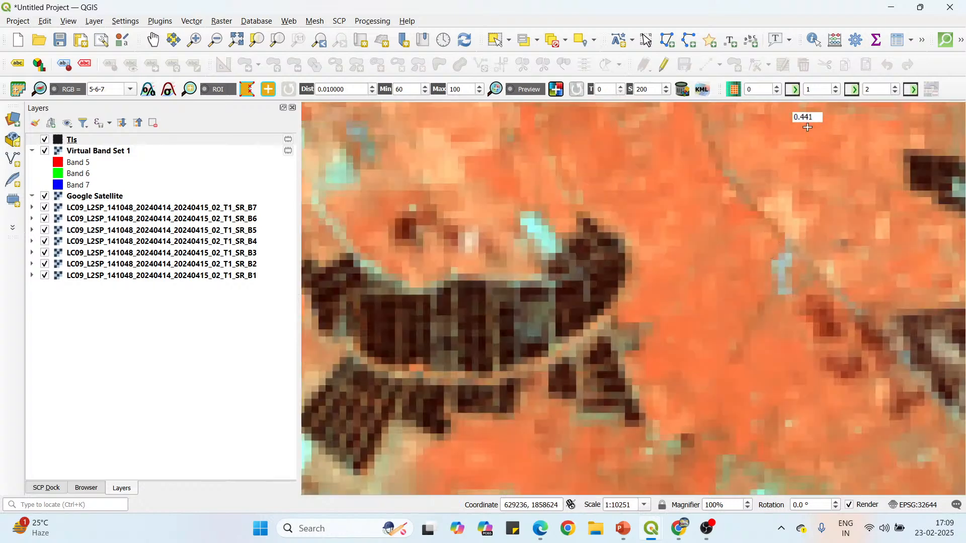
{"action": "left_click", "coordinate": [787, 155]}
{"action": "left_click", "coordinate": [796, 191]}
{"action": "left_click", "coordinate": [819, 209]}
{"action": "left_click", "coordinate": [850, 209]}
{"action": "left_click", "coordinate": [866, 190]}
{"action": "left_click", "coordinate": [871, 169]}
{"action": "left_click", "coordinate": [866, 150]}
{"action": "left_click", "coordinate": [850, 133]}
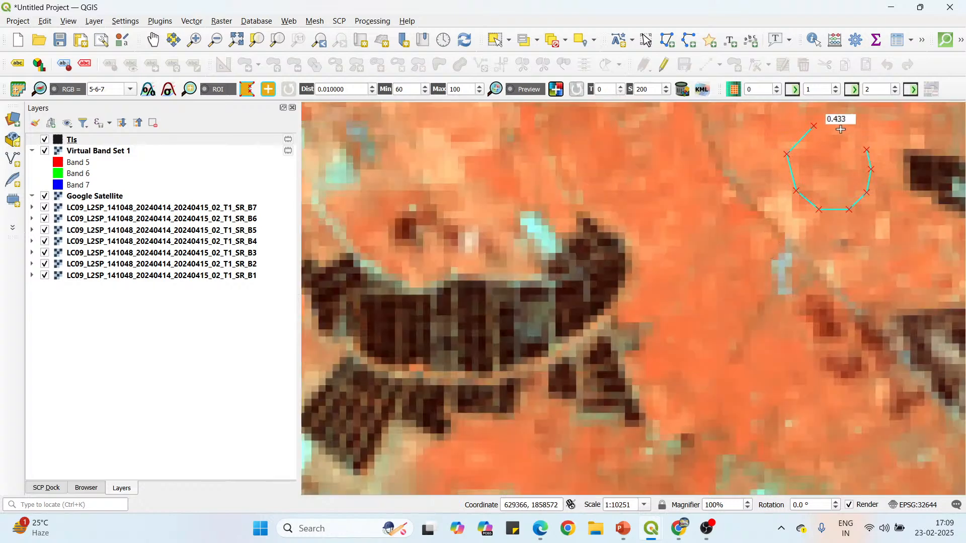
{"action": "right_click", "coordinate": [730, 136]}
Draw a small closed ROI polygon over the orange farmland north of the main river, northwest of the bright cyan area beside the winding channel.
{"action": "scroll", "coordinate": [636, 133], "scroll_direction": "down", "scroll_amount": 2}
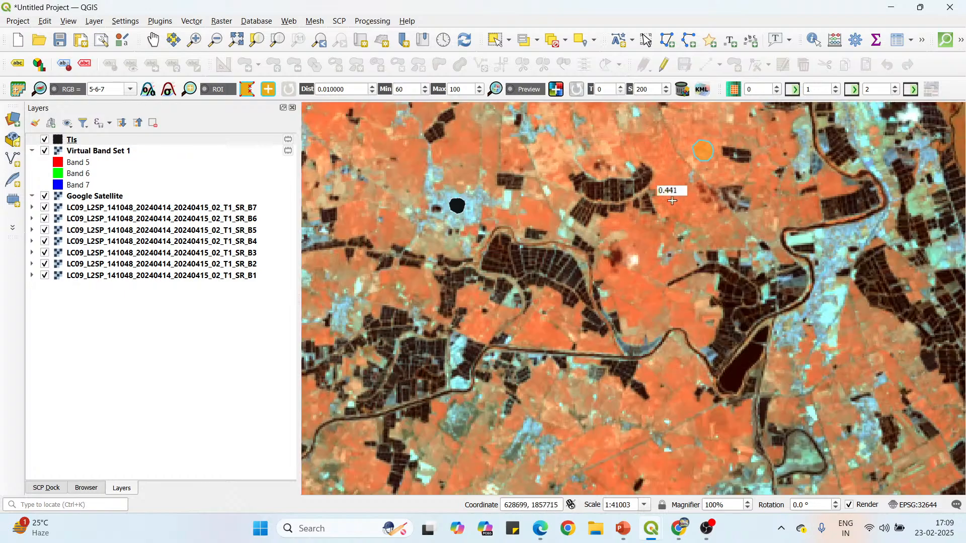
{"action": "scroll", "coordinate": [654, 232], "scroll_direction": "down", "scroll_amount": 2}
{"action": "scroll", "coordinate": [626, 259], "scroll_direction": "up", "scroll_amount": 3}
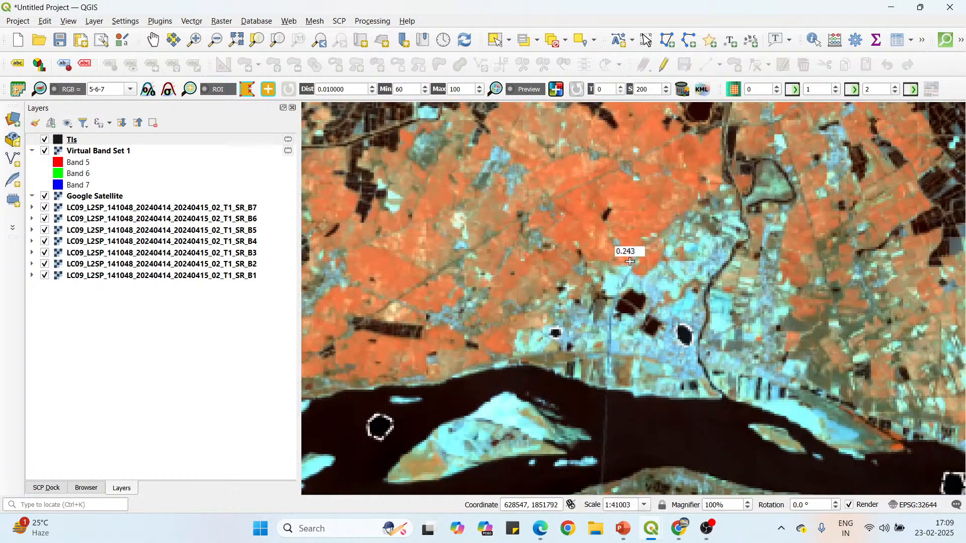
{"action": "left_click", "coordinate": [635, 189]}
{"action": "left_click", "coordinate": [658, 217]}
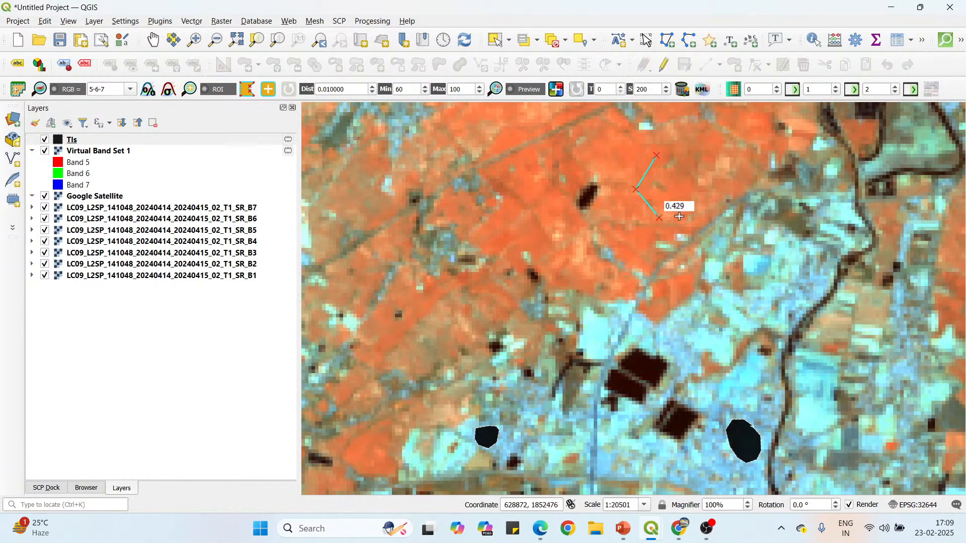
{"action": "left_click", "coordinate": [689, 207]}
{"action": "left_click", "coordinate": [697, 185]}
{"action": "left_click", "coordinate": [687, 169]}
Draw a tall, closed ROI polygon over the orange farmland south of the main river, immediately west of the curved chain of dark ponds.
{"action": "scroll", "coordinate": [657, 159], "scroll_direction": "down", "scroll_amount": 4}
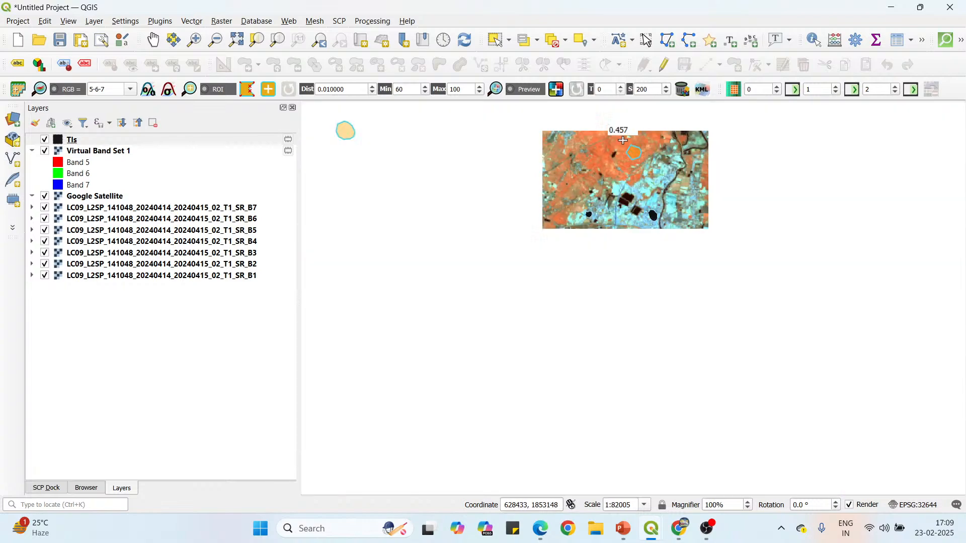
{"action": "scroll", "coordinate": [629, 145], "scroll_direction": "up", "scroll_amount": 2}
{"action": "scroll", "coordinate": [615, 230], "scroll_direction": "down", "scroll_amount": 2}
{"action": "scroll", "coordinate": [615, 229], "scroll_direction": "up", "scroll_amount": 4}
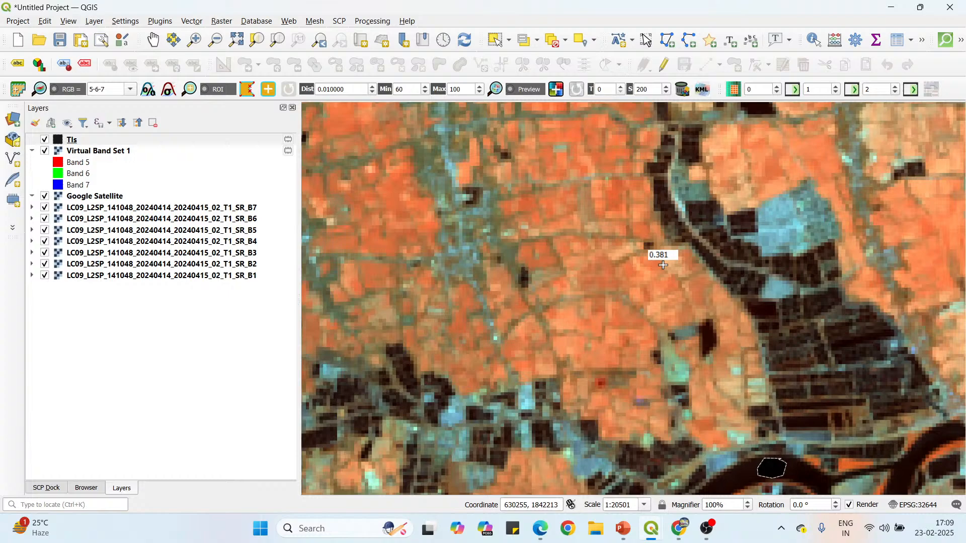
{"action": "left_click", "coordinate": [663, 256]}
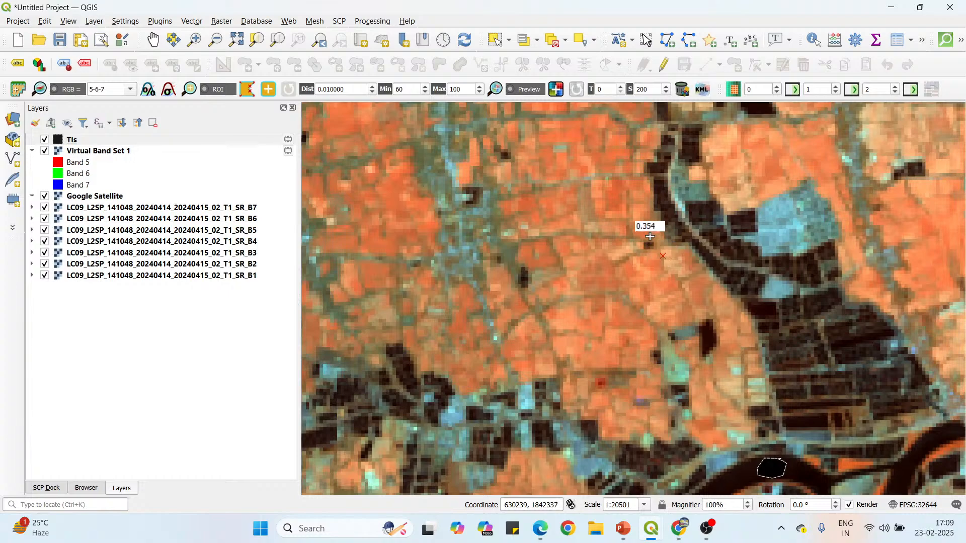
{"action": "left_click", "coordinate": [636, 193]}
{"action": "left_click", "coordinate": [626, 184]}
{"action": "left_click", "coordinate": [604, 183]}
{"action": "left_click", "coordinate": [594, 213]}
{"action": "left_click", "coordinate": [597, 236]}
{"action": "left_click", "coordinate": [590, 261]}
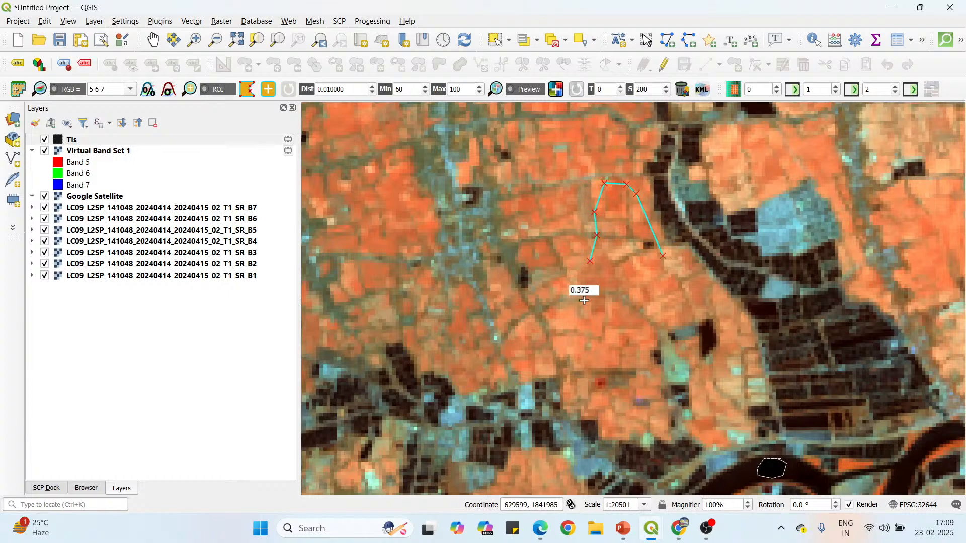
{"action": "left_click", "coordinate": [584, 294]}
{"action": "left_click", "coordinate": [591, 321]}
{"action": "left_click", "coordinate": [618, 333]}
{"action": "left_click", "coordinate": [653, 330]}
{"action": "left_click", "coordinate": [680, 309]}
{"action": "left_click", "coordinate": [673, 285]}
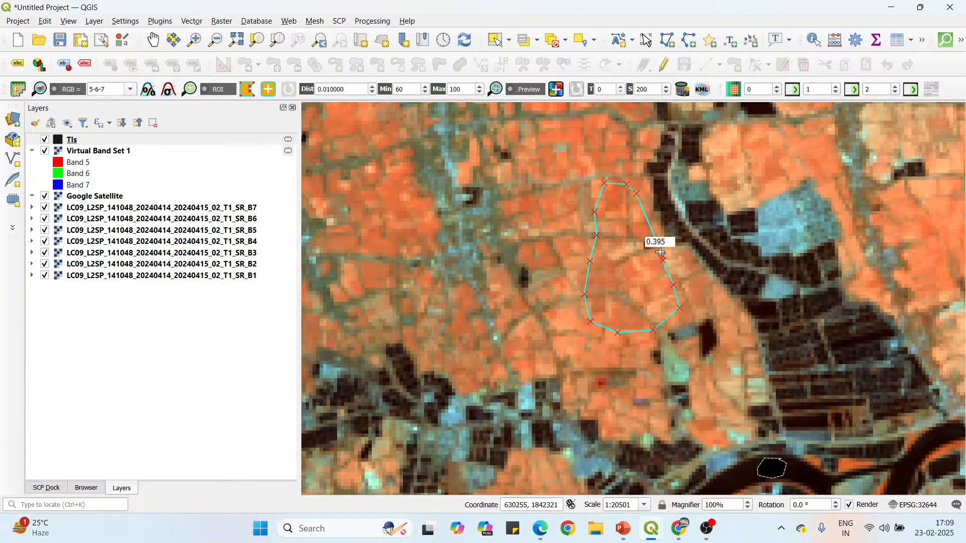
{"action": "right_click", "coordinate": [661, 253]}
Draw a closed oval ROI polygon over the orange fields inside the southern river's large bend, southwest of the tall farmland ROI.
{"action": "scroll", "coordinate": [591, 177], "scroll_direction": "down", "scroll_amount": 2}
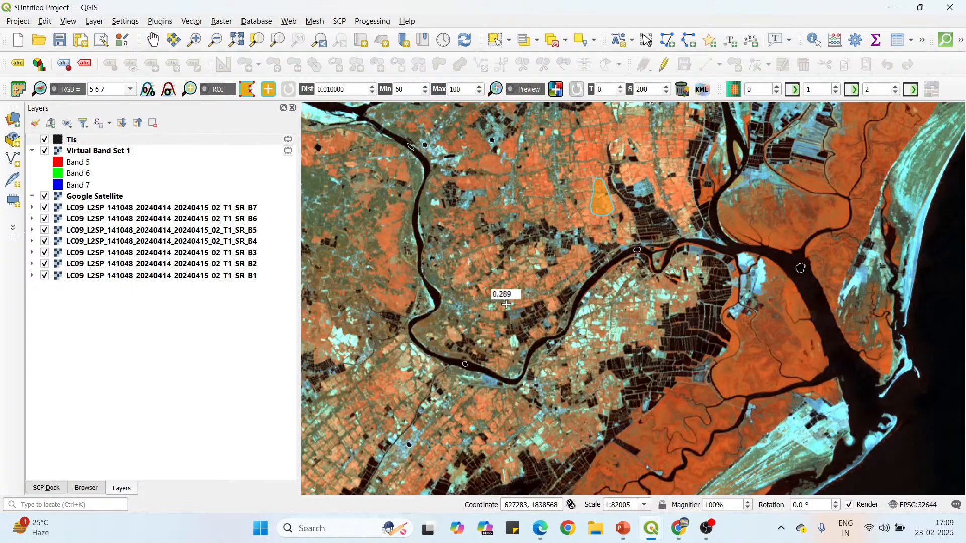
{"action": "scroll", "coordinate": [506, 304], "scroll_direction": "up", "scroll_amount": 2}
{"action": "left_click", "coordinate": [562, 208]}
{"action": "left_click", "coordinate": [542, 226]}
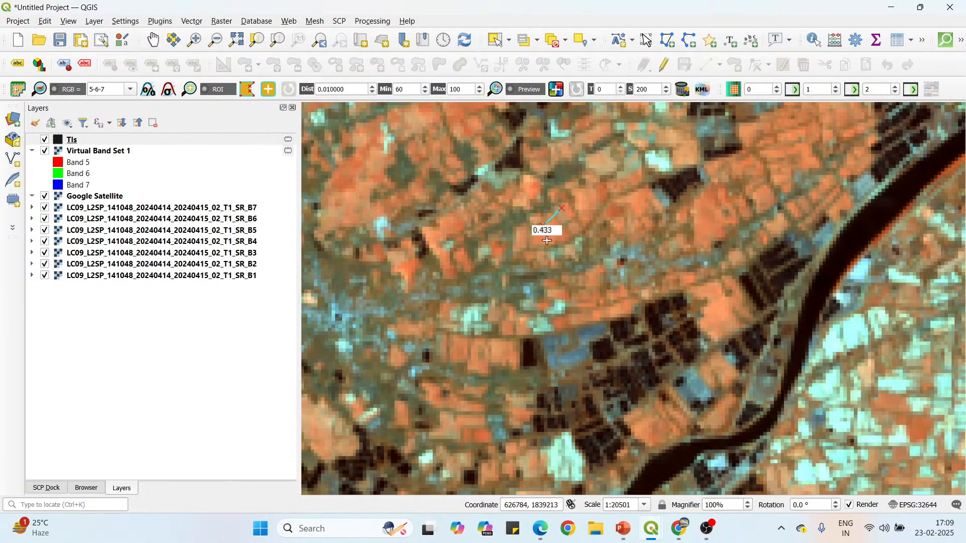
{"action": "left_click", "coordinate": [554, 247]}
{"action": "left_click", "coordinate": [577, 247]}
{"action": "left_click", "coordinate": [599, 236]}
{"action": "left_click", "coordinate": [608, 217]}
{"action": "left_click", "coordinate": [607, 199]}
{"action": "left_click", "coordinate": [588, 196]}
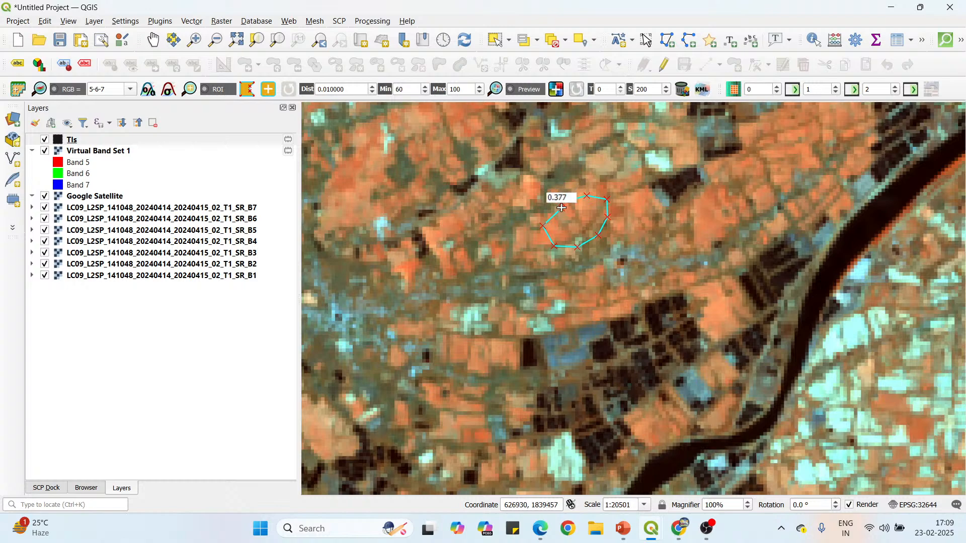
{"action": "right_click", "coordinate": [562, 207]}
Draw a closed, rounded ROI polygon over the diagonal orange farmland strip between the dark pond areas in the southwest of the scene.
{"action": "scroll", "coordinate": [548, 163], "scroll_direction": "down", "scroll_amount": 2}
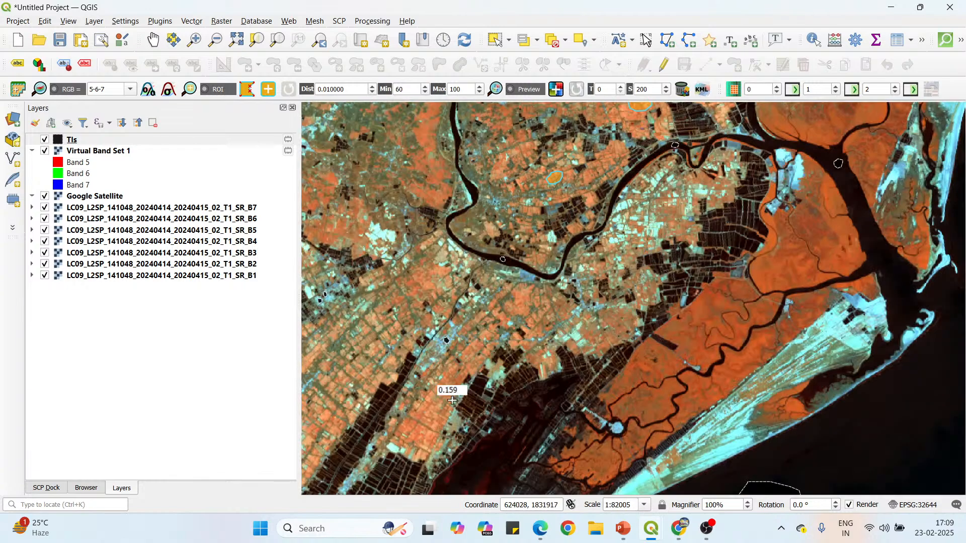
{"action": "scroll", "coordinate": [452, 401], "scroll_direction": "up", "scroll_amount": 2}
{"action": "left_click", "coordinate": [473, 315]}
{"action": "left_click", "coordinate": [449, 335]}
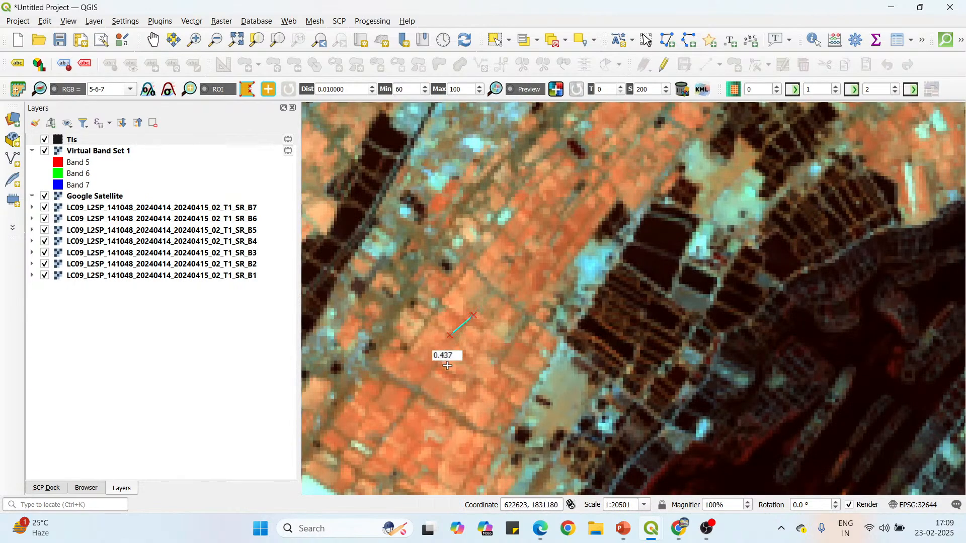
{"action": "left_click", "coordinate": [448, 367]}
{"action": "left_click", "coordinate": [465, 390]}
{"action": "left_click", "coordinate": [494, 392]}
{"action": "left_click", "coordinate": [518, 378]}
{"action": "left_click", "coordinate": [521, 348]}
{"action": "left_click", "coordinate": [513, 329]}
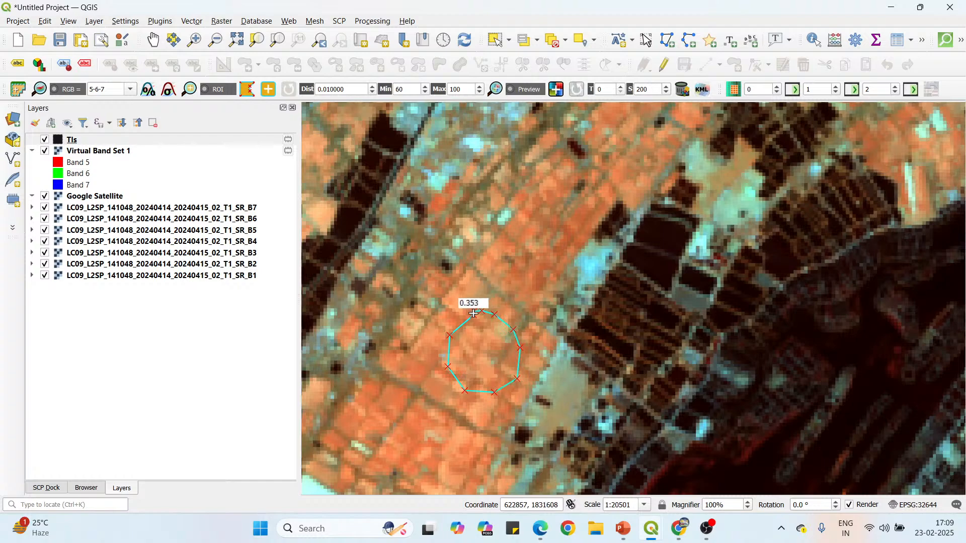
{"action": "right_click", "coordinate": [470, 316]}
Draw a second closed ROI polygon on the same diagonal farmland strip, just southwest of the rounded ROI.
{"action": "scroll", "coordinate": [497, 151], "scroll_direction": "down", "scroll_amount": 2}
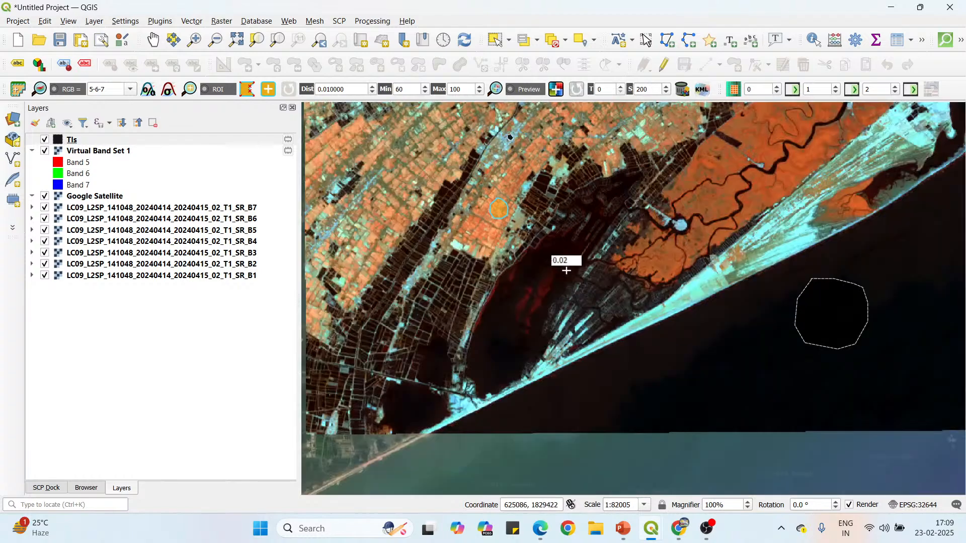
{"action": "scroll", "coordinate": [458, 239], "scroll_direction": "up", "scroll_amount": 2}
{"action": "scroll", "coordinate": [503, 186], "scroll_direction": "up", "scroll_amount": 1}
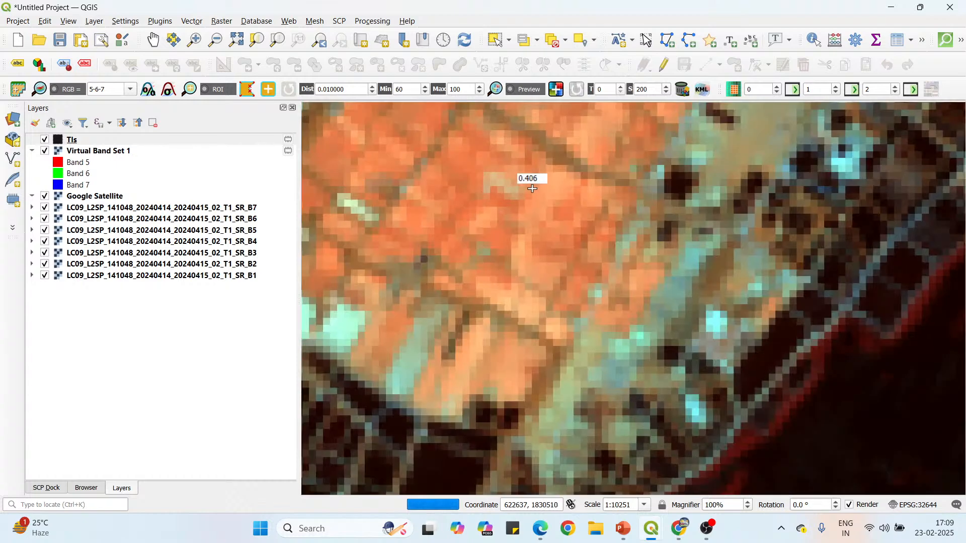
{"action": "left_click", "coordinate": [495, 161]}
{"action": "left_click", "coordinate": [464, 170]}
{"action": "left_click", "coordinate": [456, 206]}
{"action": "left_click", "coordinate": [468, 257]}
{"action": "left_click", "coordinate": [491, 283]}
{"action": "left_click", "coordinate": [526, 292]}
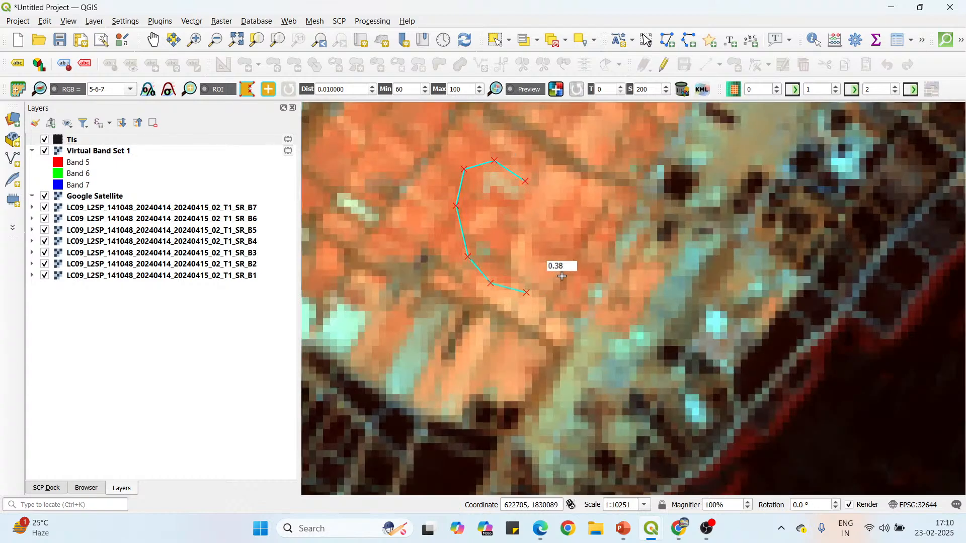
{"action": "left_click", "coordinate": [550, 285]}
{"action": "left_click", "coordinate": [574, 263]}
{"action": "left_click", "coordinate": [580, 232]}
{"action": "left_click", "coordinate": [568, 204]}
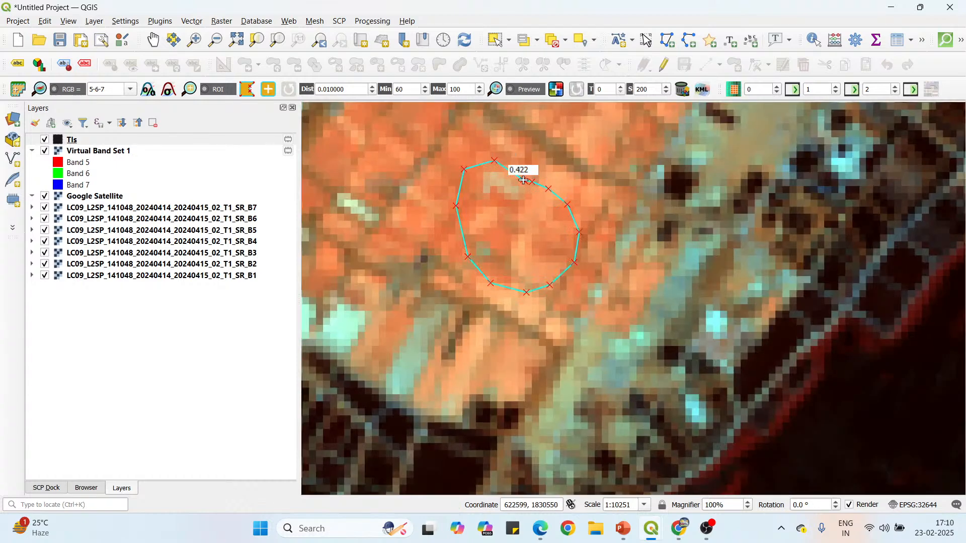
{"action": "right_click", "coordinate": [523, 180]}
Draw a small five-sided ROI polygon over the orange fields on the western side of the diagonal band of dark ponds.
{"action": "scroll", "coordinate": [594, 297], "scroll_direction": "down", "scroll_amount": 2}
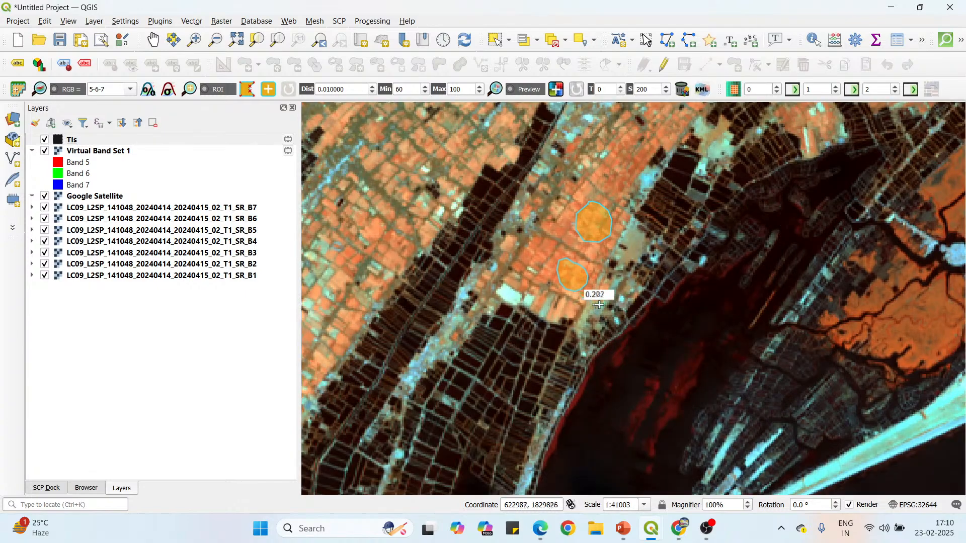
{"action": "scroll", "coordinate": [598, 305], "scroll_direction": "down", "scroll_amount": 1}
{"action": "scroll", "coordinate": [496, 291], "scroll_direction": "up", "scroll_amount": 2}
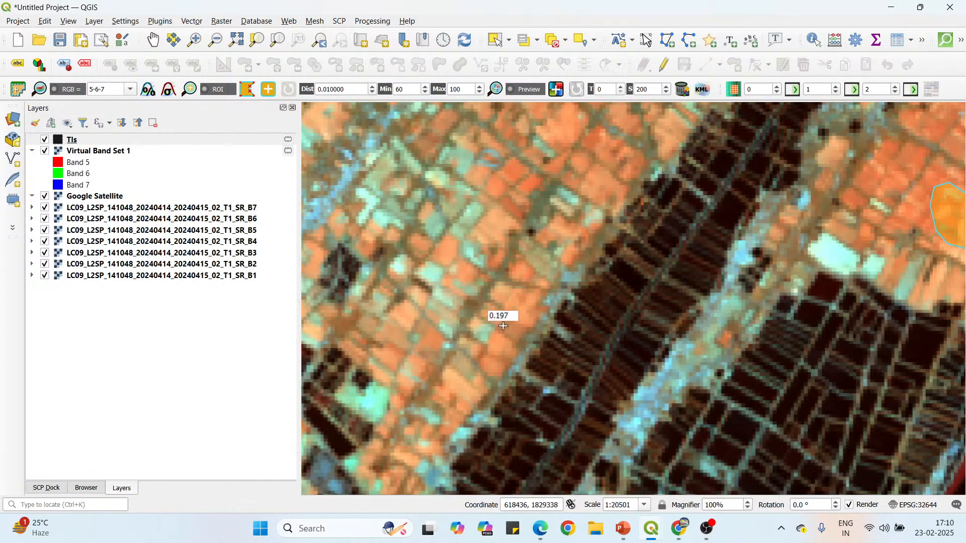
{"action": "left_click", "coordinate": [525, 286]}
{"action": "left_click", "coordinate": [532, 307]}
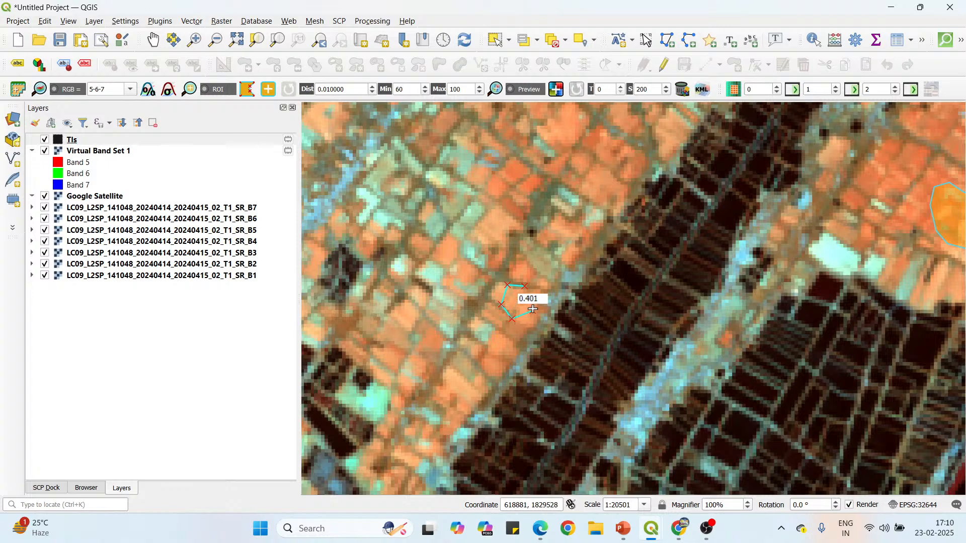
{"action": "right_click", "coordinate": [518, 287]}
Draw a closed, rounded ROI polygon over the orange field north of the small five-sided ROI, west of the diagonal band of dark ponds.
{"action": "scroll", "coordinate": [563, 275], "scroll_direction": "down", "scroll_amount": 1}
{"action": "scroll", "coordinate": [567, 187], "scroll_direction": "up", "scroll_amount": 1}
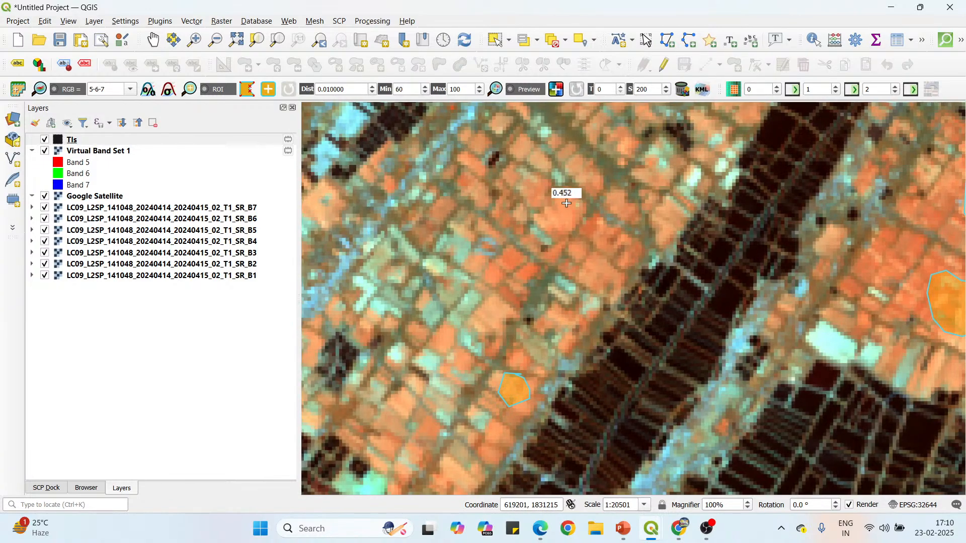
{"action": "scroll", "coordinate": [558, 194], "scroll_direction": "up", "scroll_amount": 1}
{"action": "left_click", "coordinate": [565, 187]}
{"action": "left_click", "coordinate": [541, 202]}
{"action": "left_click", "coordinate": [532, 224]}
{"action": "left_click", "coordinate": [541, 248]}
{"action": "left_click", "coordinate": [563, 254]}
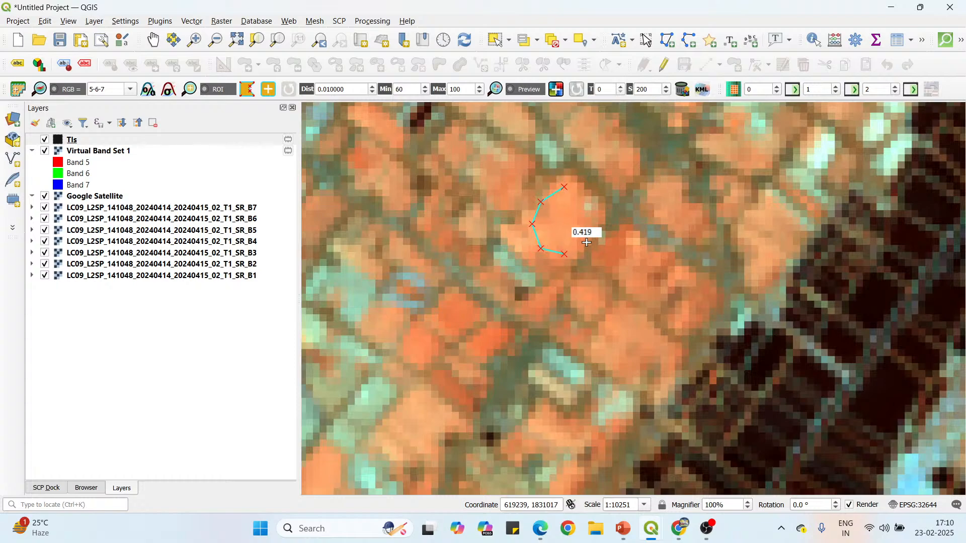
{"action": "left_click", "coordinate": [589, 240]}
{"action": "left_click", "coordinate": [598, 215]}
{"action": "left_click", "coordinate": [588, 195]}
{"action": "right_click", "coordinate": [567, 186]}
Draw a closed oval ROI polygon over the orange farmland strip near the scene's western edge, just southeast of the dark ponds.
{"action": "scroll", "coordinate": [556, 357], "scroll_direction": "down", "scroll_amount": 3}
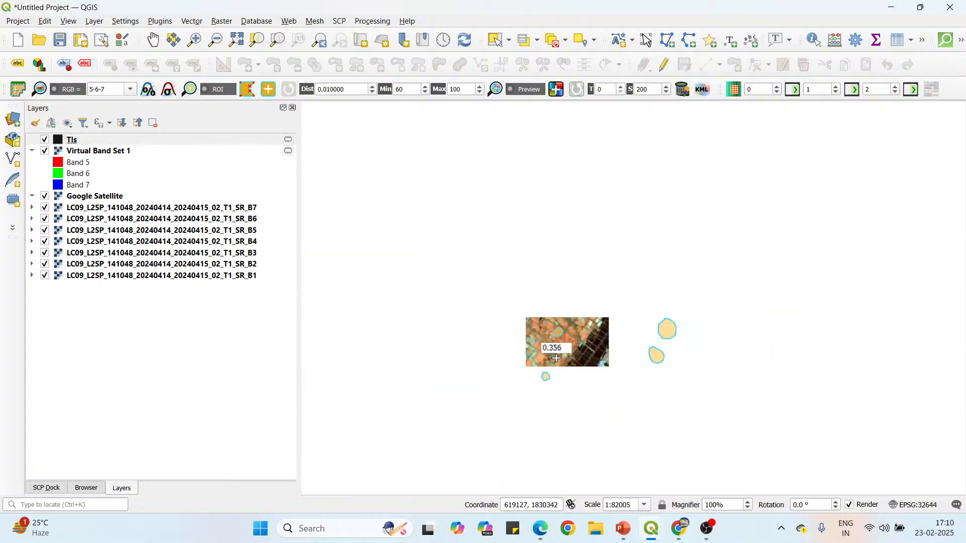
{"action": "scroll", "coordinate": [503, 262], "scroll_direction": "up", "scroll_amount": 3}
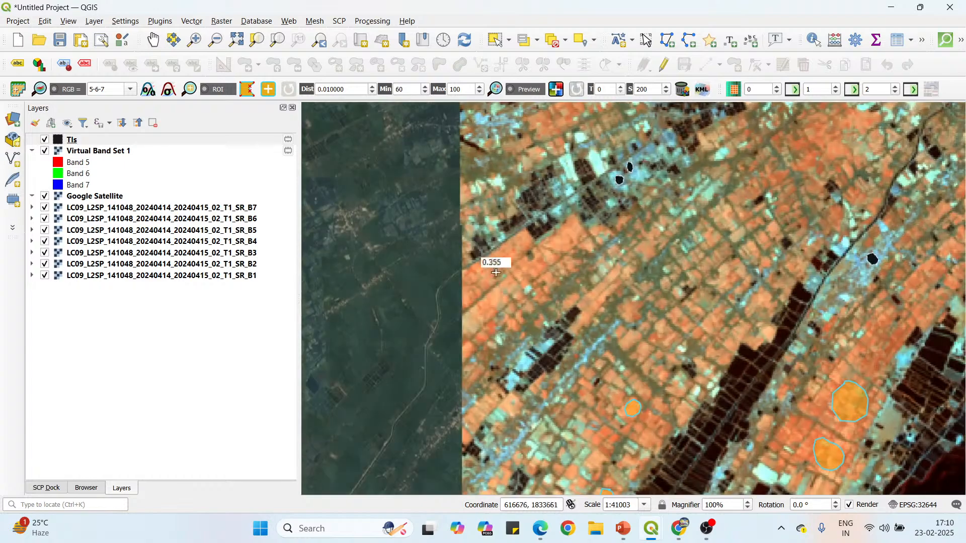
{"action": "left_click", "coordinate": [553, 139]}
{"action": "left_click", "coordinate": [505, 182]}
{"action": "left_click", "coordinate": [508, 225]}
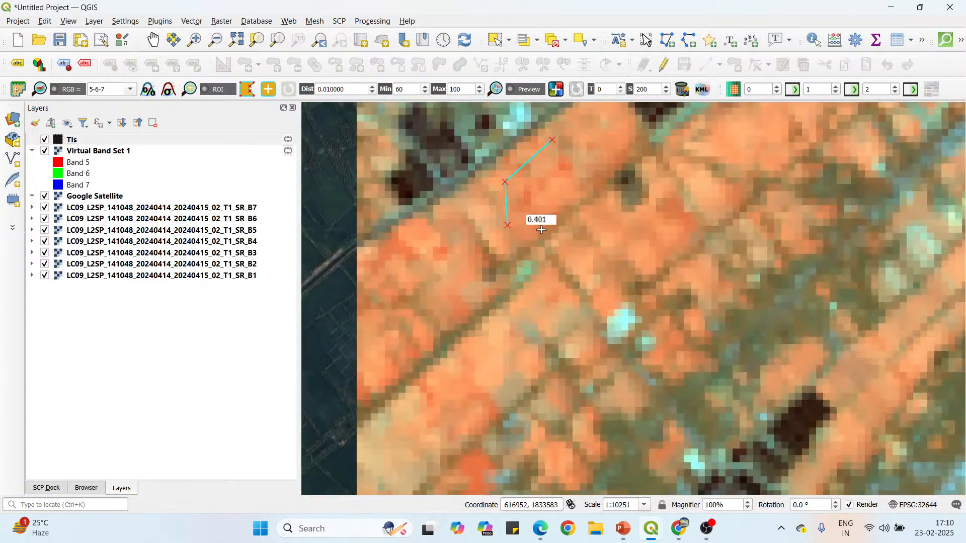
{"action": "left_click", "coordinate": [534, 233]}
{"action": "left_click", "coordinate": [567, 217]}
{"action": "left_click", "coordinate": [592, 186]}
{"action": "left_click", "coordinate": [598, 164]}
{"action": "right_click", "coordinate": [547, 132]}
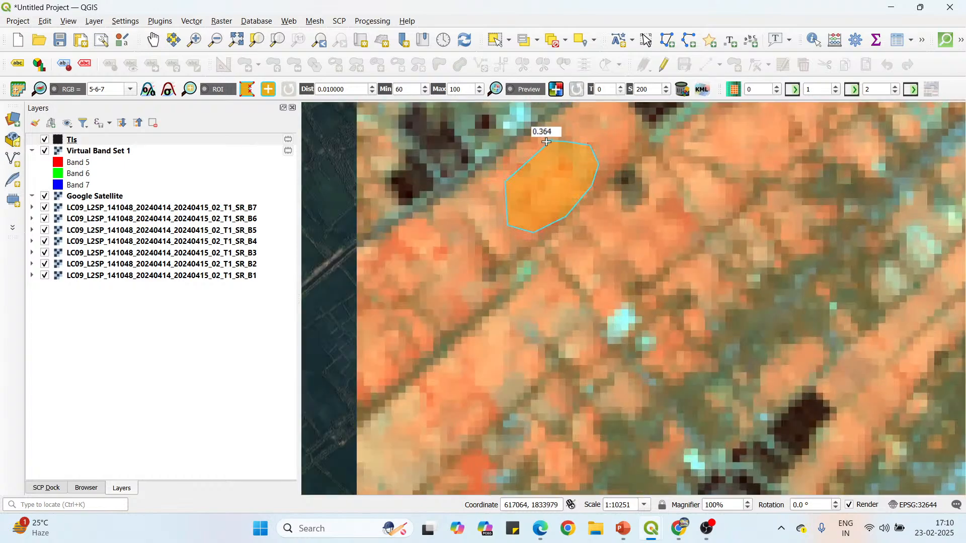
Save the drawn polygons to the ROI & Signature list as Agricultural land with MC ID 3 and C ID 1, and dismiss the warning.
{"action": "scroll", "coordinate": [468, 327], "scroll_direction": "down", "scroll_amount": 2}
{"action": "scroll", "coordinate": [468, 331], "scroll_direction": "down", "scroll_amount": 2}
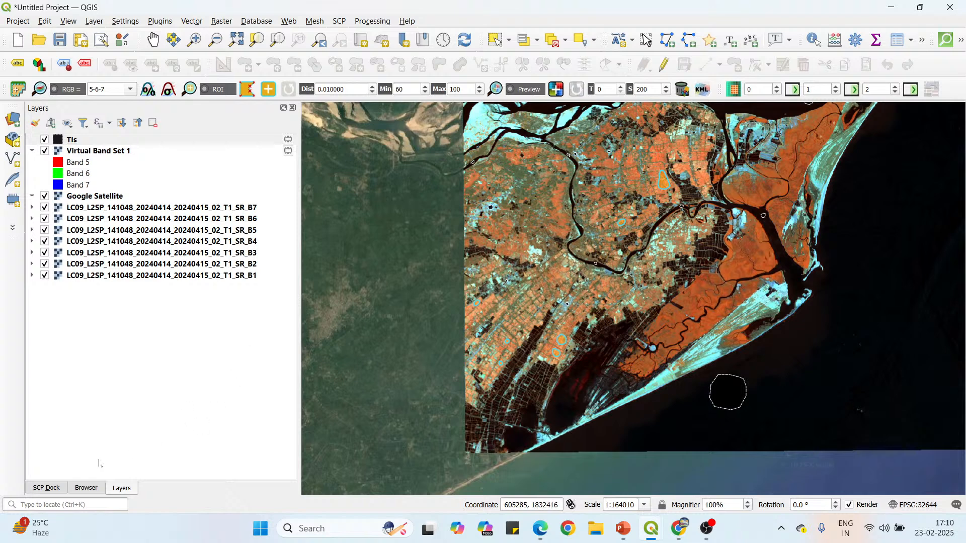
{"action": "left_click", "coordinate": [46, 488]}
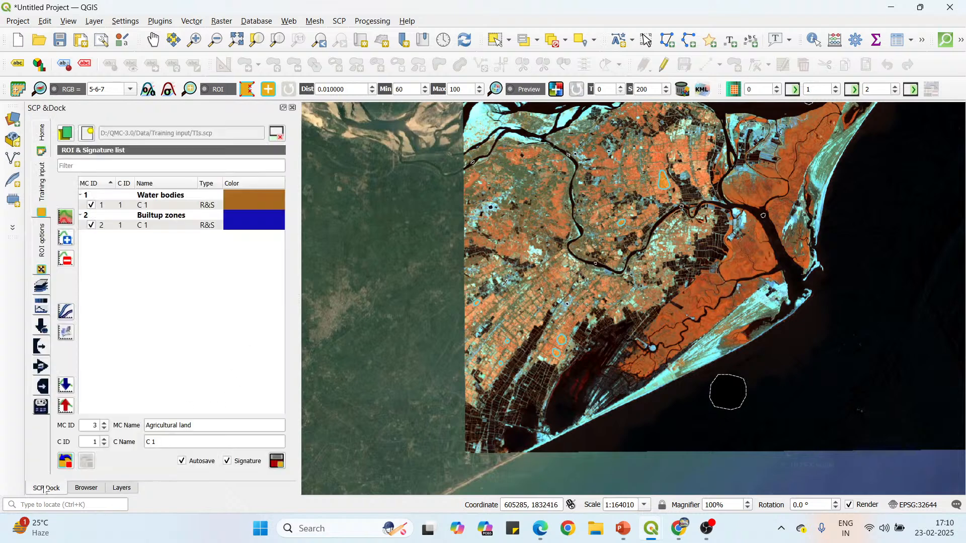
{"action": "left_click", "coordinate": [277, 462]}
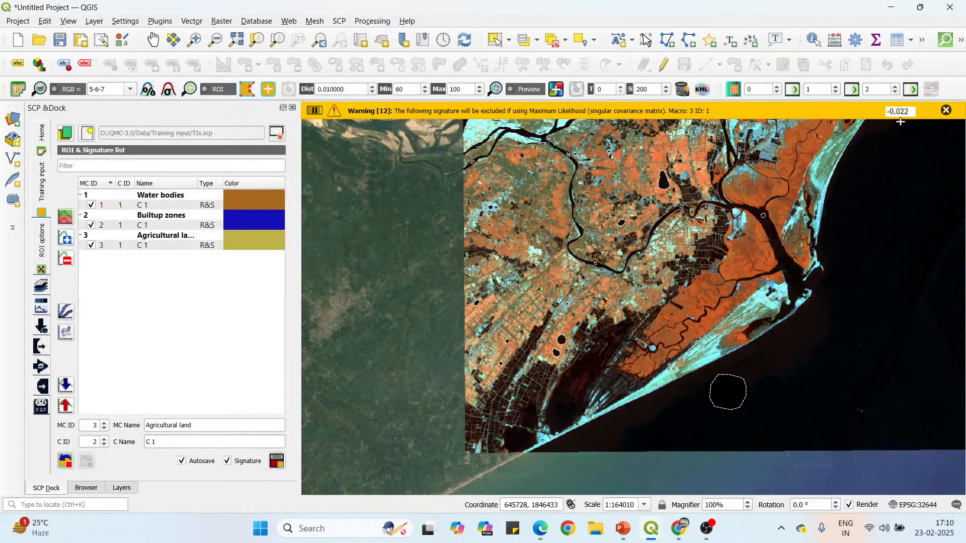
{"action": "left_click", "coordinate": [946, 110]}
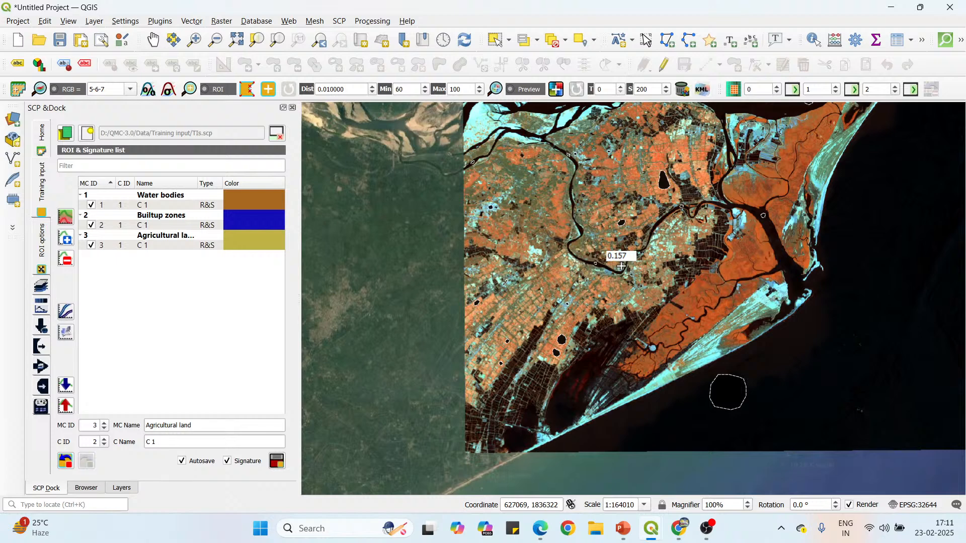
Set up the next training class with MC ID 4, C ID 1 and the MC name "Bare soil or sand", and activate ROI polygon drawing.
{"action": "scroll", "coordinate": [614, 266], "scroll_direction": "down", "scroll_amount": 2}
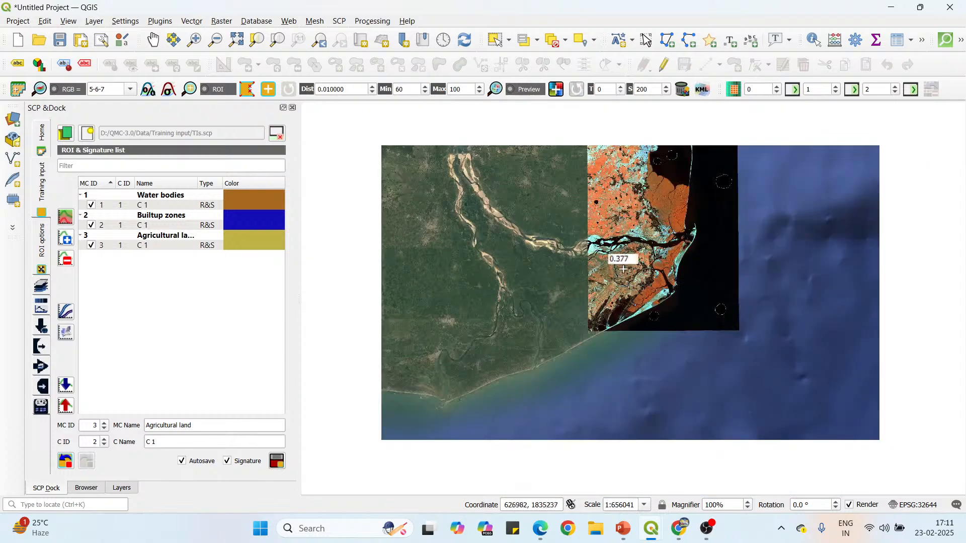
{"action": "scroll", "coordinate": [622, 186], "scroll_direction": "up", "scroll_amount": 2}
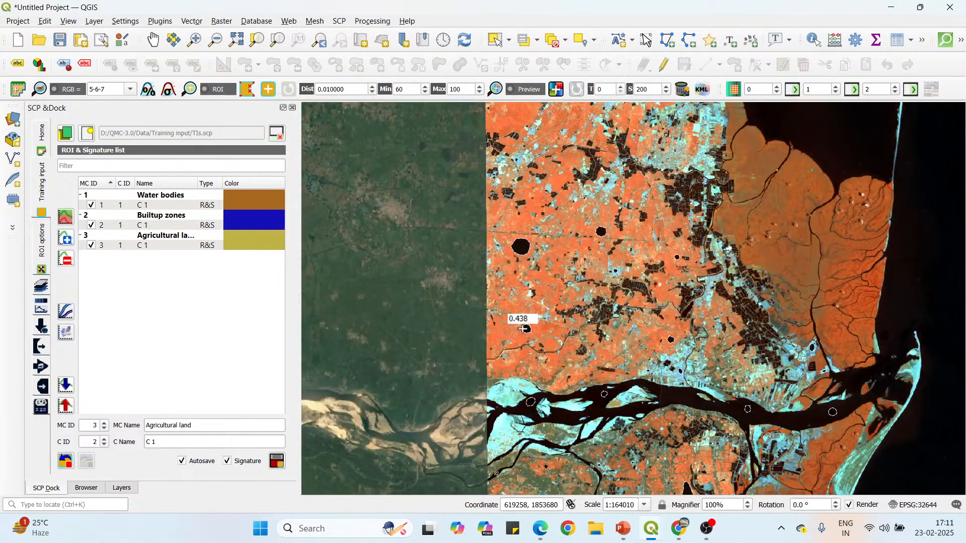
{"action": "scroll", "coordinate": [493, 292], "scroll_direction": "down", "scroll_amount": 2}
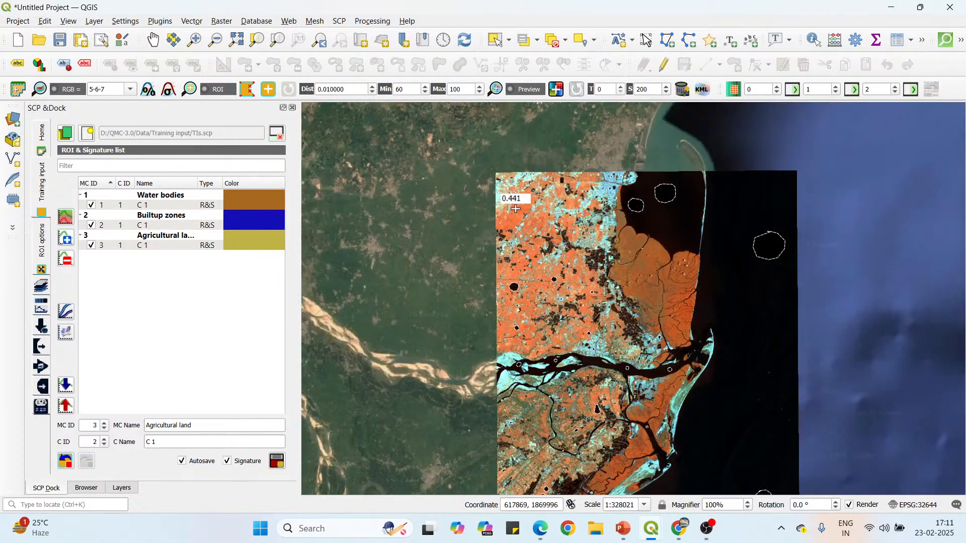
{"action": "scroll", "coordinate": [518, 206], "scroll_direction": "up", "scroll_amount": 2}
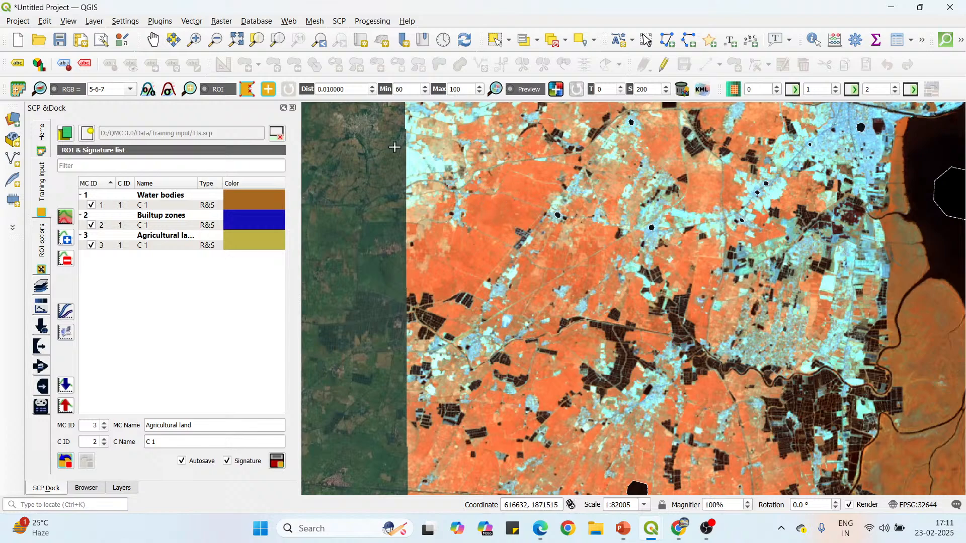
{"action": "left_click", "coordinate": [247, 92]}
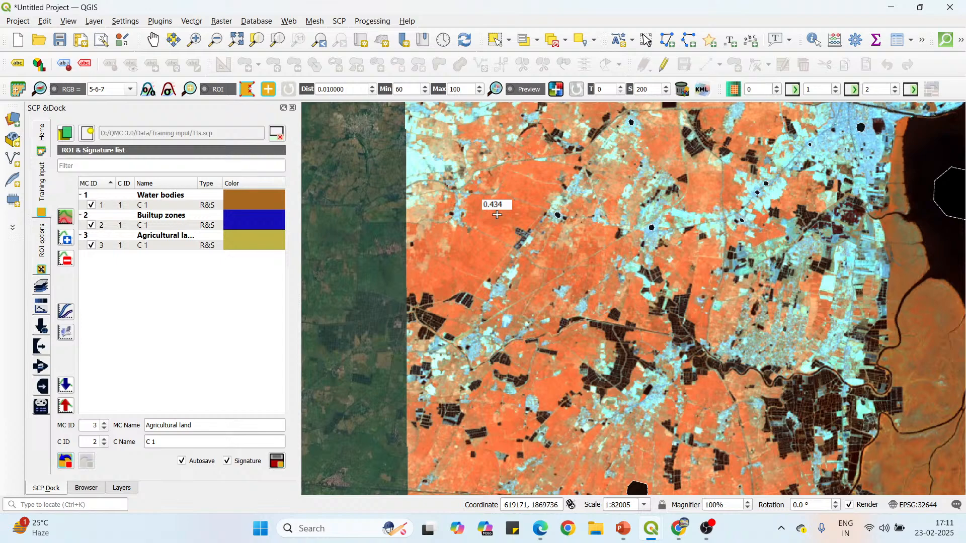
{"action": "scroll", "coordinate": [461, 191], "scroll_direction": "down", "scroll_amount": 2}
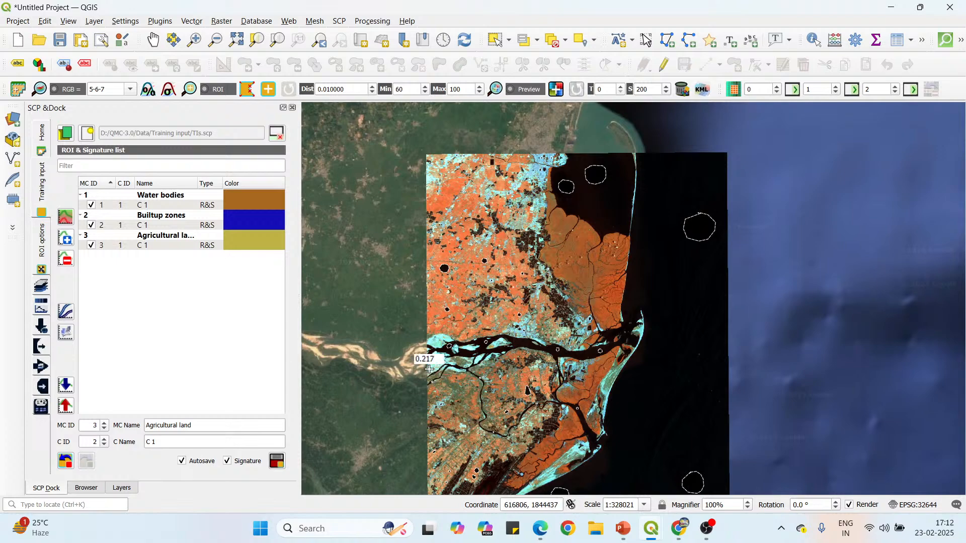
{"action": "scroll", "coordinate": [425, 364], "scroll_direction": "up", "scroll_amount": 2}
{"action": "scroll", "coordinate": [425, 363], "scroll_direction": "up", "scroll_amount": 1}
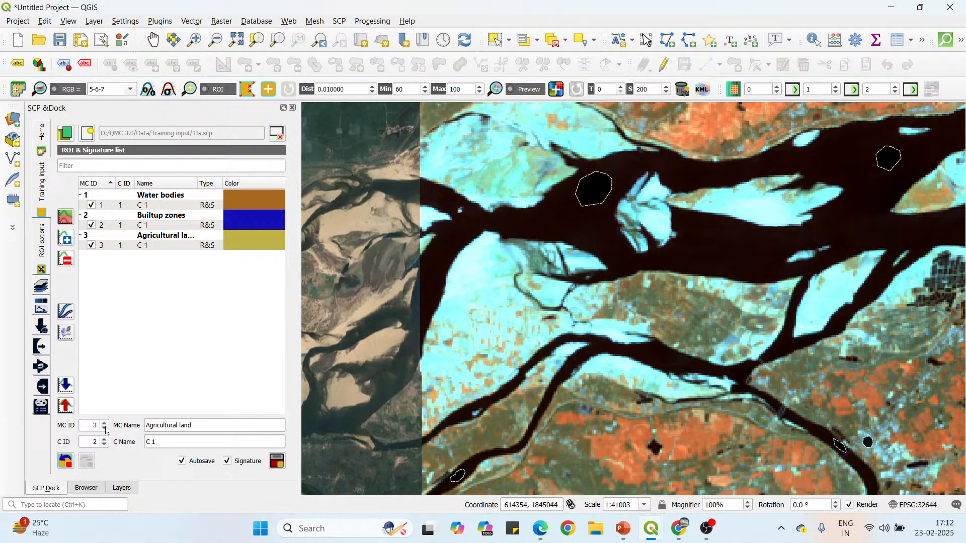
{"action": "left_click", "coordinate": [104, 446]}
{"action": "key", "text": "shift+Tab"}
{"action": "type", "text": "Bare"}
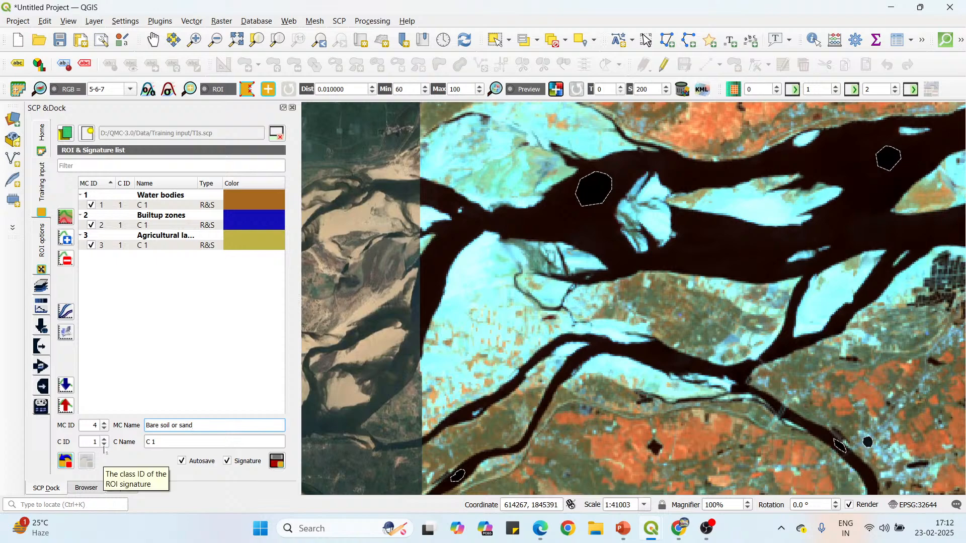
{"action": "left_click", "coordinate": [247, 89]}
Compare the bright river sandbars in Virtual Band Set 1 with the Google Satellite imagery by toggling the band set's visibility.
{"action": "scroll", "coordinate": [472, 239], "scroll_direction": "up", "scroll_amount": 1}
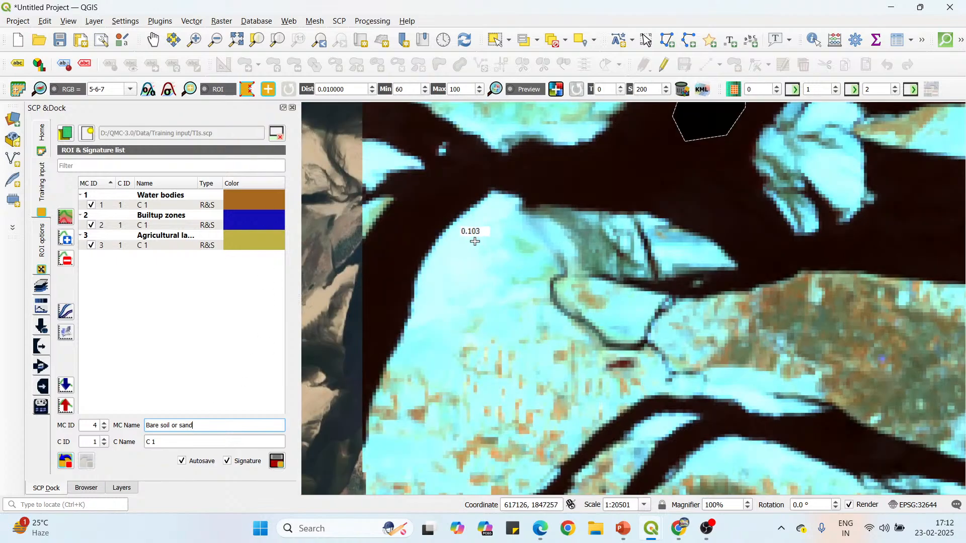
{"action": "scroll", "coordinate": [475, 230], "scroll_direction": "down", "scroll_amount": 1}
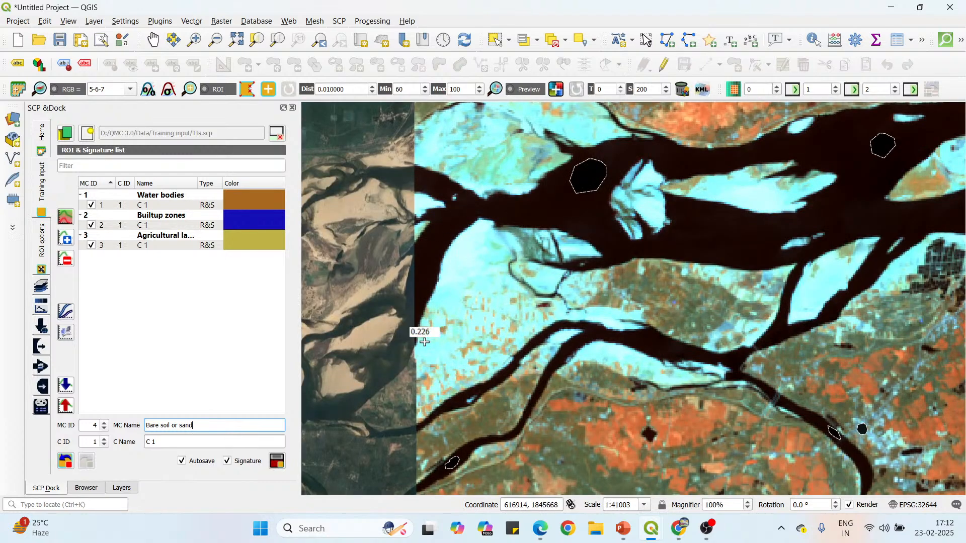
{"action": "left_click", "coordinate": [122, 489]}
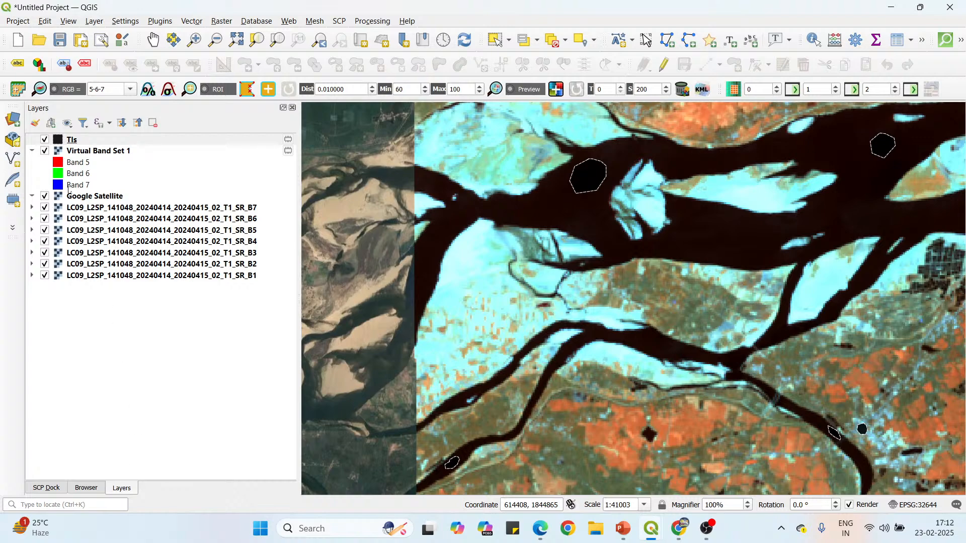
{"action": "left_click", "coordinate": [44, 152]}
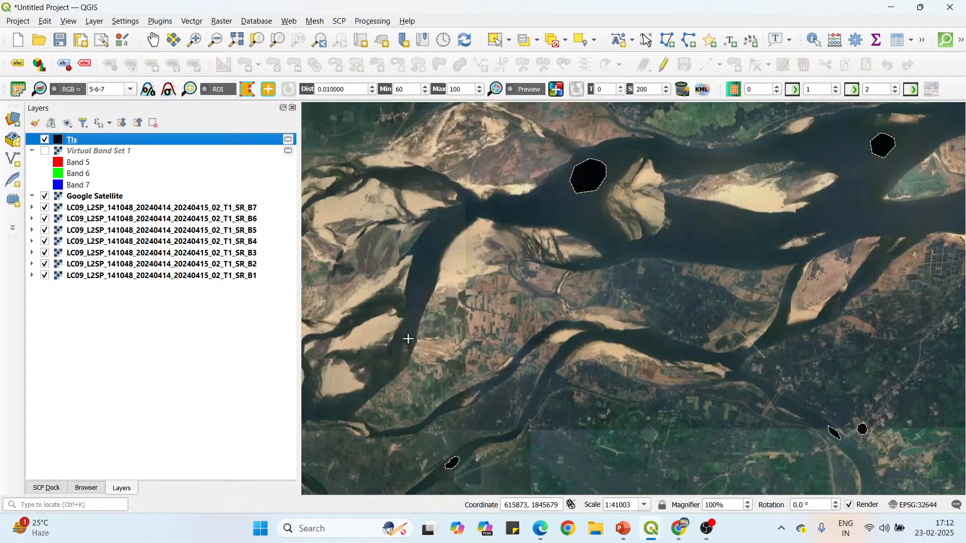
{"action": "scroll", "coordinate": [453, 269], "scroll_direction": "up", "scroll_amount": 1}
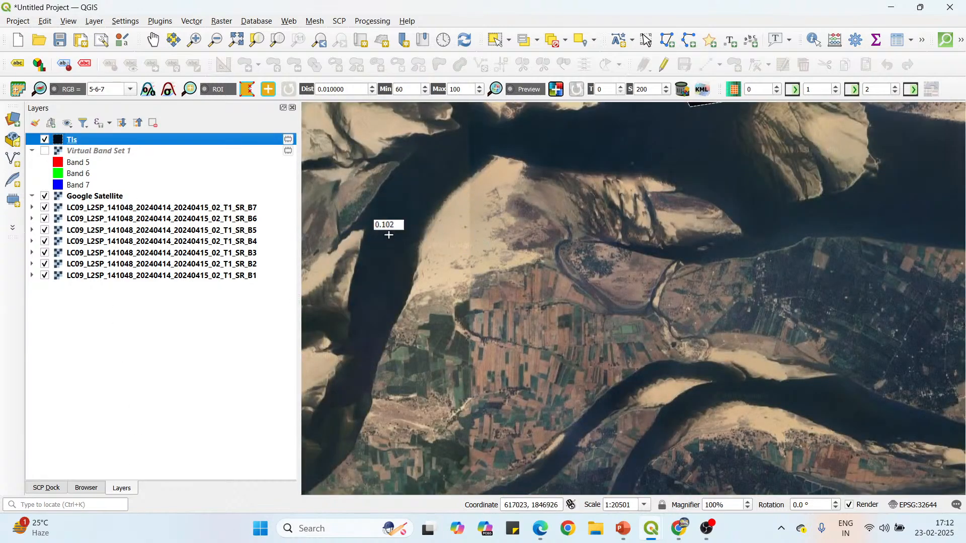
{"action": "scroll", "coordinate": [489, 374], "scroll_direction": "up", "scroll_amount": 1}
{"action": "scroll", "coordinate": [498, 343], "scroll_direction": "up", "scroll_amount": 1}
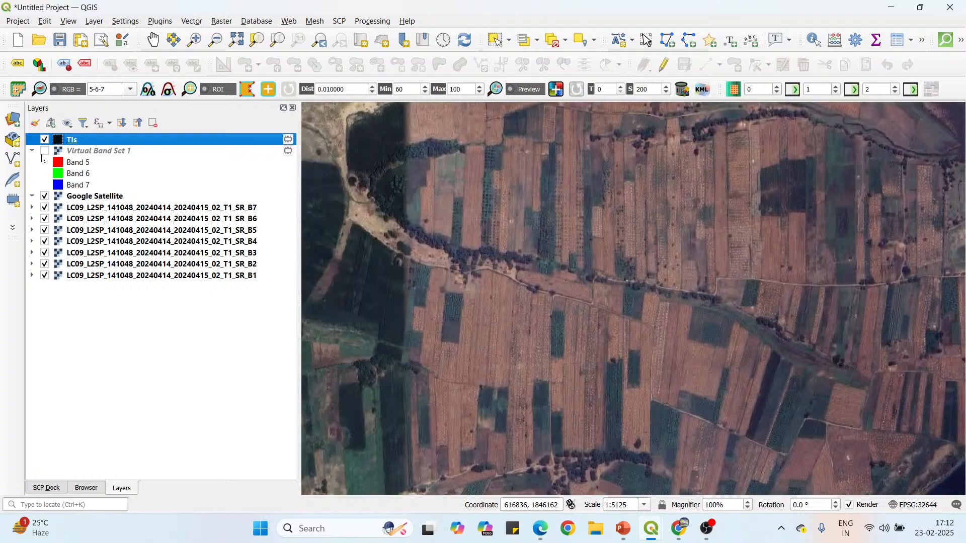
{"action": "left_click", "coordinate": [45, 151]}
{"action": "scroll", "coordinate": [501, 308], "scroll_direction": "down", "scroll_amount": 2}
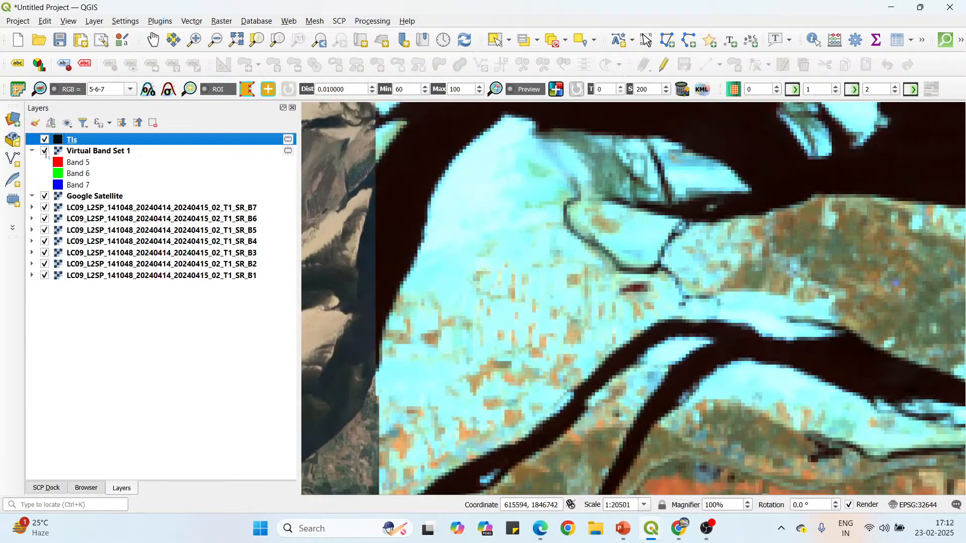
{"action": "left_click", "coordinate": [45, 151]}
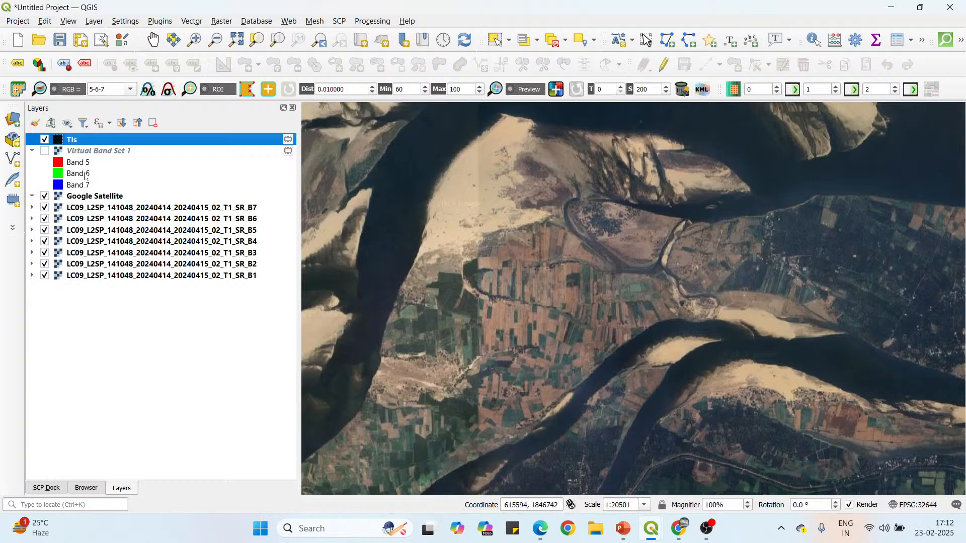
{"action": "left_click", "coordinate": [45, 150]}
Draw a closed, rounded ROI polygon on the northern part of the large bright sandbar at the scene's western edge.
{"action": "left_click", "coordinate": [471, 180]}
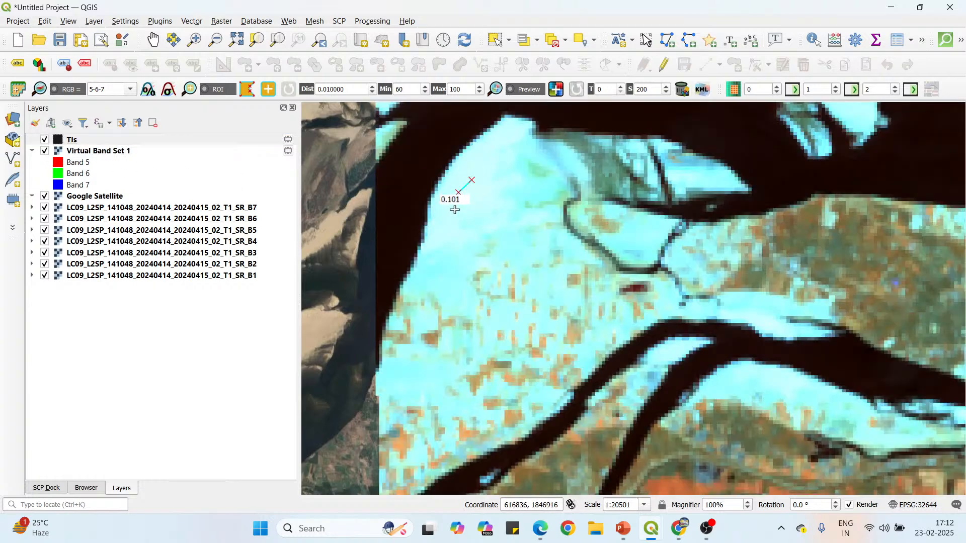
{"action": "left_click", "coordinate": [456, 216]}
{"action": "left_click", "coordinate": [468, 229]}
{"action": "left_click", "coordinate": [494, 227]}
{"action": "left_click", "coordinate": [502, 212]}
{"action": "left_click", "coordinate": [502, 197]}
{"action": "left_click", "coordinate": [498, 189]}
{"action": "left_click", "coordinate": [485, 180]}
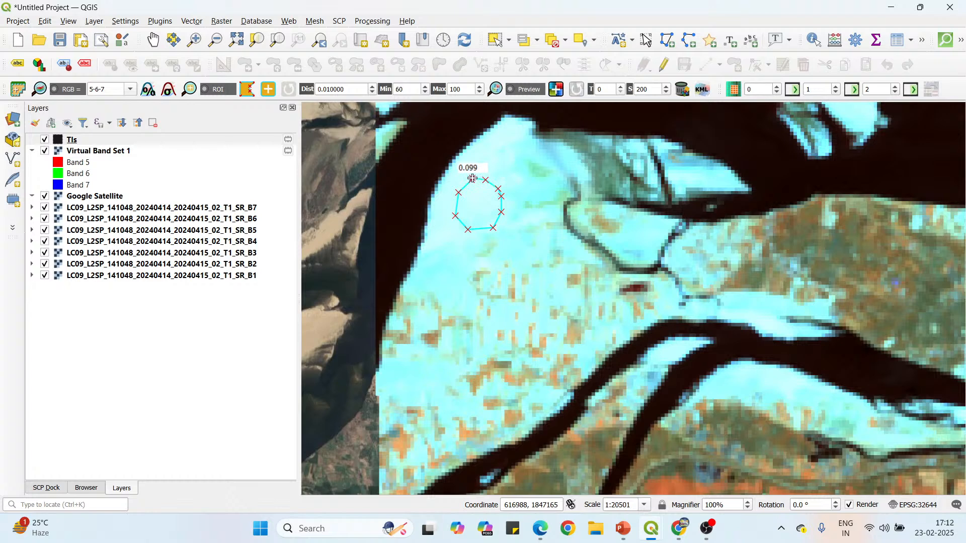
{"action": "right_click", "coordinate": [472, 178]}
Draw a small rounded ROI polygon on the bright sand patch enclosed by the narrow dark channel, east of the large sandbar ROI.
{"action": "scroll", "coordinate": [652, 231], "scroll_direction": "up", "scroll_amount": 1}
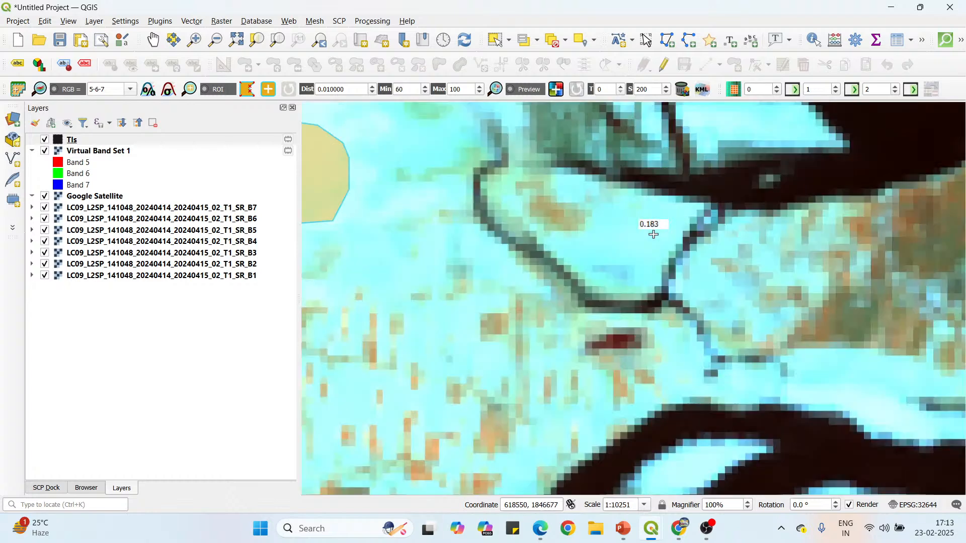
{"action": "left_click", "coordinate": [629, 206]}
{"action": "left_click", "coordinate": [613, 216]}
{"action": "left_click", "coordinate": [617, 237]}
{"action": "left_click", "coordinate": [625, 248]}
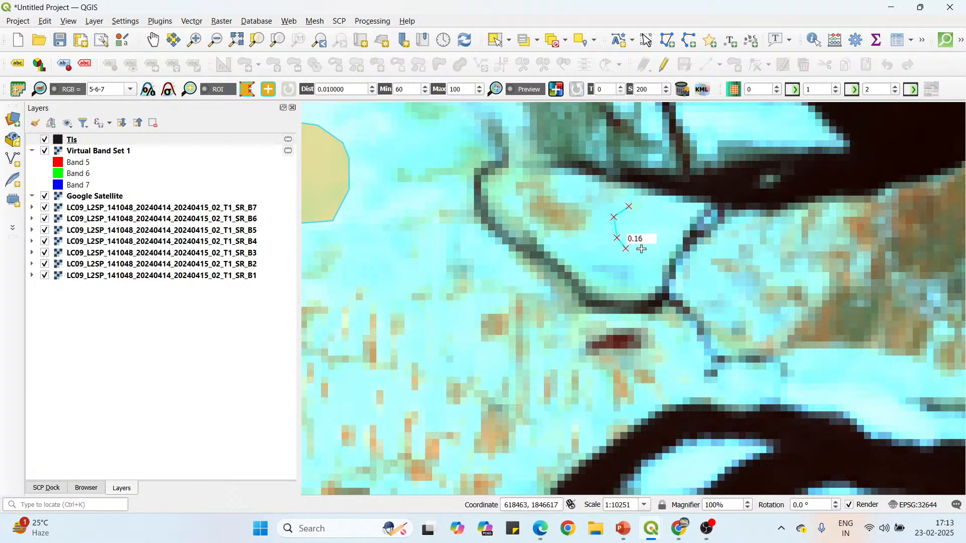
{"action": "left_click", "coordinate": [653, 248]}
{"action": "left_click", "coordinate": [660, 239]}
{"action": "left_click", "coordinate": [661, 224]}
{"action": "left_click", "coordinate": [657, 214]}
{"action": "left_click", "coordinate": [640, 206]}
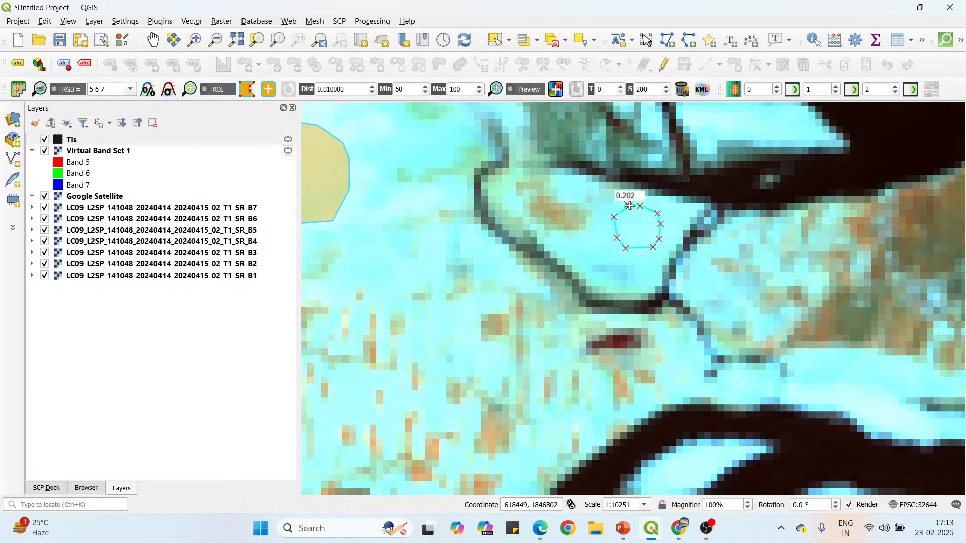
{"action": "right_click", "coordinate": [629, 206]}
Draw a small oval ROI polygon near the pointed eastern tip of the bright sandbar, northeast of the enclosed sand patch ROI.
{"action": "scroll", "coordinate": [629, 267], "scroll_direction": "down", "scroll_amount": 1}
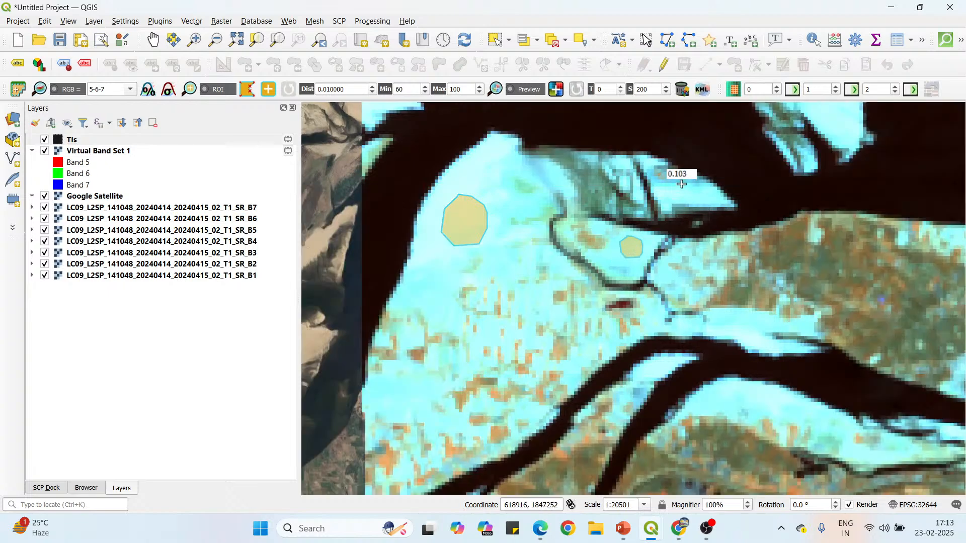
{"action": "scroll", "coordinate": [681, 184], "scroll_direction": "up", "scroll_amount": 1}
{"action": "left_click", "coordinate": [708, 186]}
{"action": "left_click", "coordinate": [682, 199]}
{"action": "left_click", "coordinate": [683, 217]}
{"action": "left_click", "coordinate": [697, 224]}
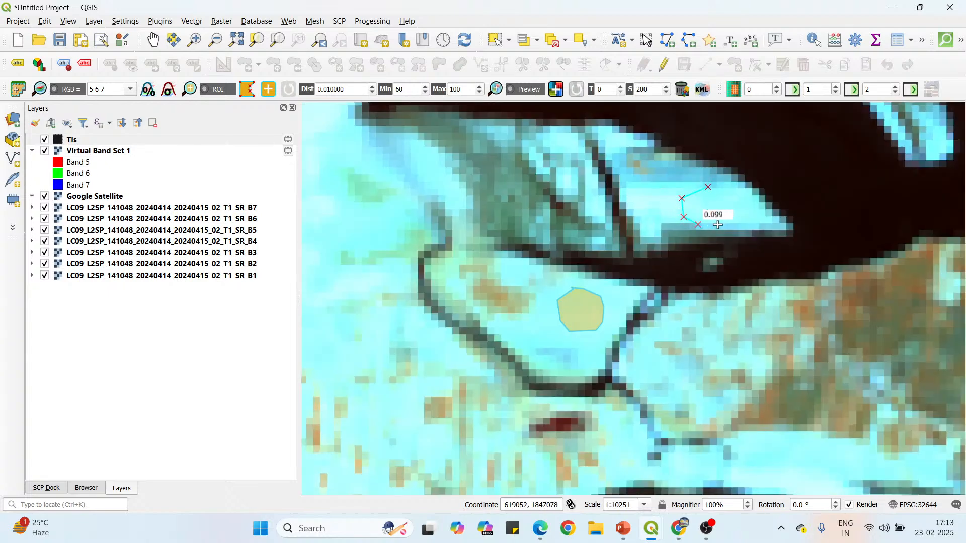
{"action": "left_click", "coordinate": [727, 222]}
{"action": "left_click", "coordinate": [728, 207]}
{"action": "left_click", "coordinate": [720, 194]}
{"action": "right_click", "coordinate": [692, 195]}
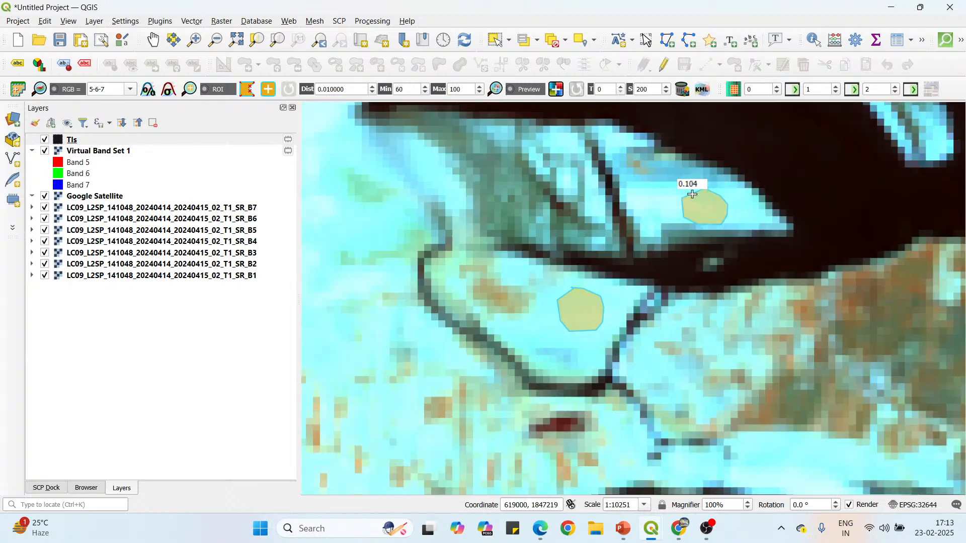
{"action": "scroll", "coordinate": [528, 255], "scroll_direction": "down", "scroll_amount": 1}
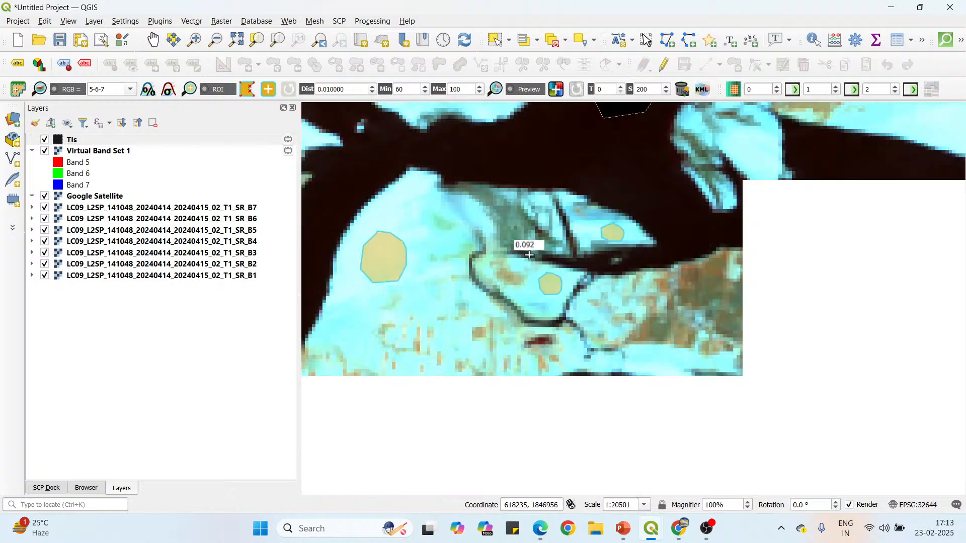
Draw a closed, rounded ROI polygon on the bright sandbar across the dark channel, northeast of the pointed-tip ROI.
{"action": "scroll", "coordinate": [760, 148], "scroll_direction": "up", "scroll_amount": 1}
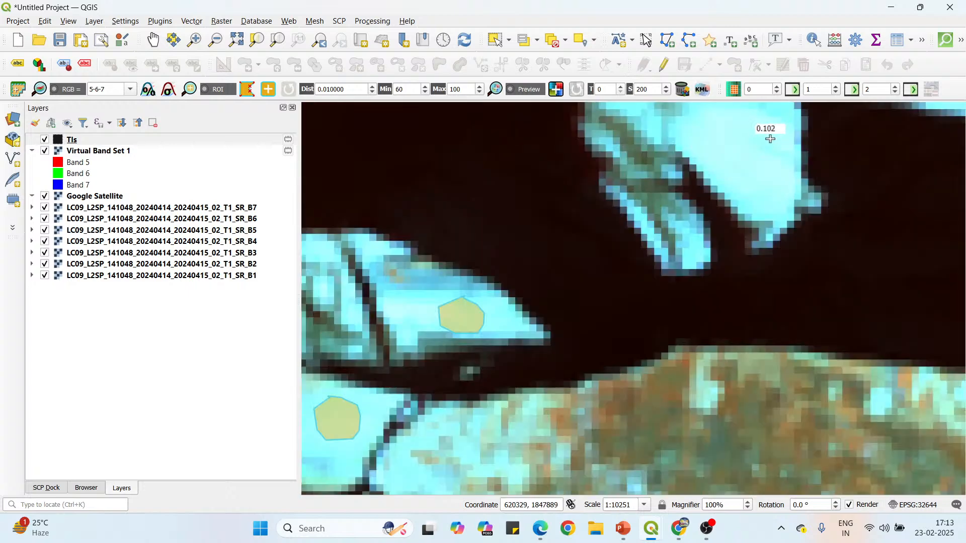
{"action": "left_click", "coordinate": [756, 115]}
{"action": "left_click", "coordinate": [729, 112]}
{"action": "left_click", "coordinate": [713, 123]}
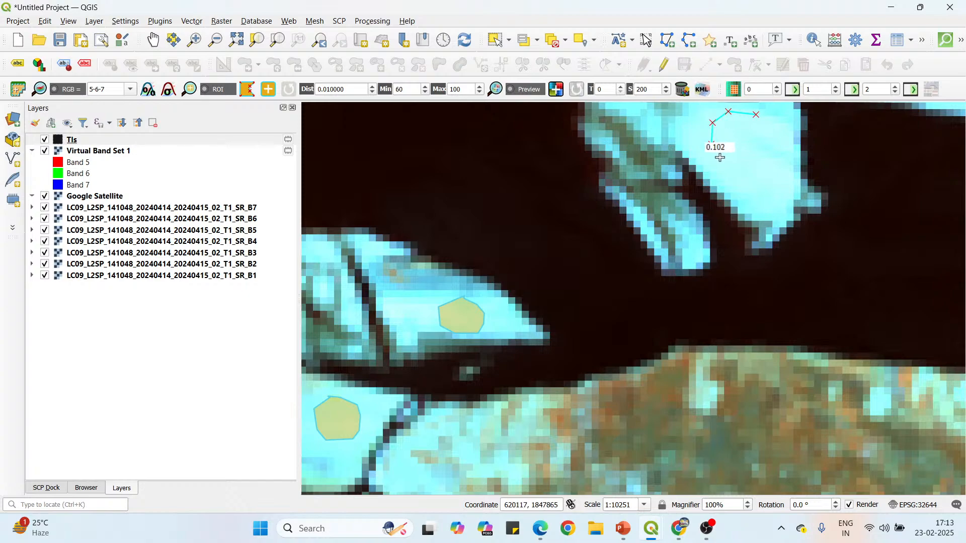
{"action": "left_click", "coordinate": [712, 145]}
{"action": "left_click", "coordinate": [723, 161]}
{"action": "left_click", "coordinate": [744, 172]}
{"action": "left_click", "coordinate": [761, 166]}
{"action": "left_click", "coordinate": [769, 150]}
{"action": "left_click", "coordinate": [770, 132]}
{"action": "left_click", "coordinate": [763, 120]}
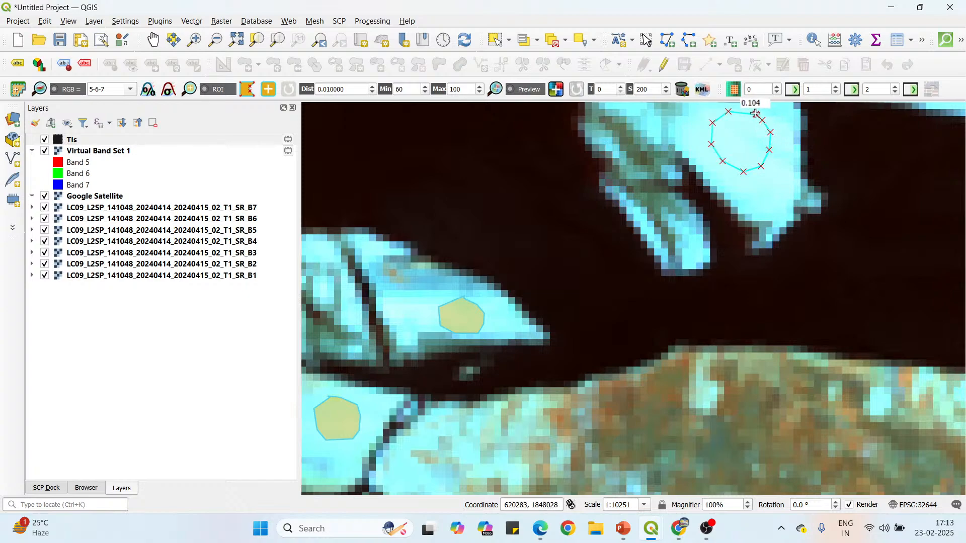
{"action": "right_click", "coordinate": [756, 113]}
Draw a larger rounded ROI polygon in the middle of the elongated bright sandbar, east of the last ROI.
{"action": "scroll", "coordinate": [591, 213], "scroll_direction": "down", "scroll_amount": 2}
{"action": "scroll", "coordinate": [744, 179], "scroll_direction": "up", "scroll_amount": 1}
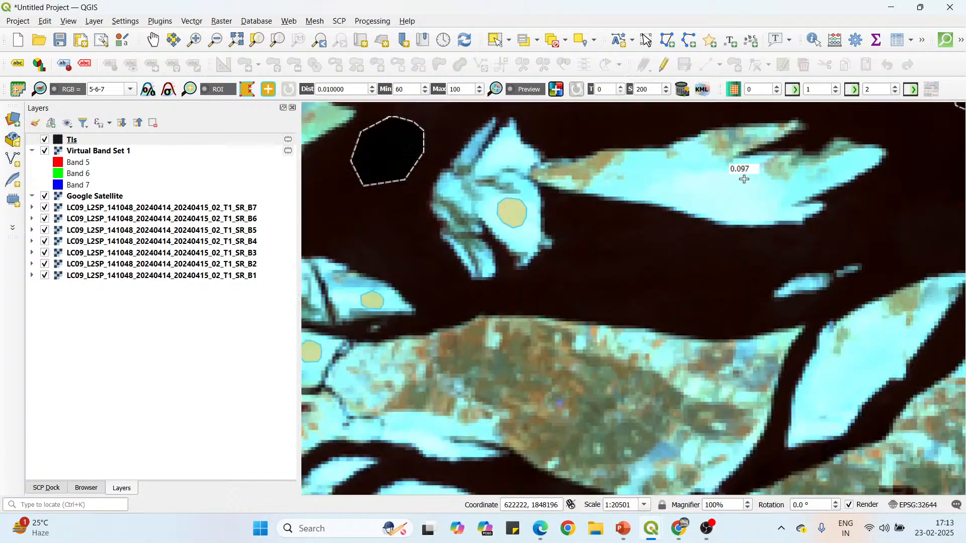
{"action": "scroll", "coordinate": [745, 179], "scroll_direction": "up", "scroll_amount": 1}
{"action": "left_click", "coordinate": [746, 165]}
{"action": "left_click", "coordinate": [723, 157]}
{"action": "left_click", "coordinate": [685, 155]}
{"action": "left_click", "coordinate": [669, 175]}
{"action": "left_click", "coordinate": [667, 197]}
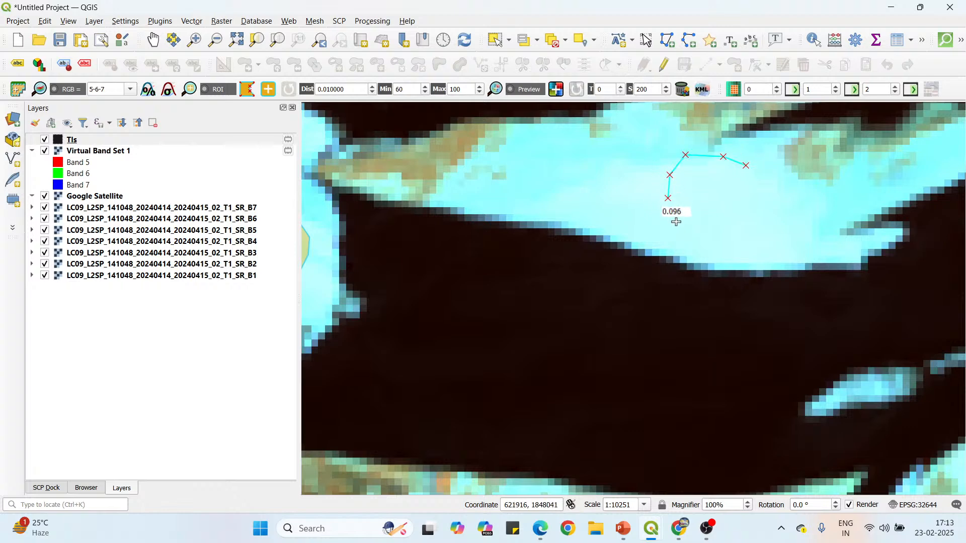
{"action": "left_click", "coordinate": [679, 222]}
{"action": "left_click", "coordinate": [713, 232]}
{"action": "left_click", "coordinate": [744, 229]}
{"action": "left_click", "coordinate": [761, 211]}
{"action": "left_click", "coordinate": [760, 189]}
{"action": "right_click", "coordinate": [743, 162]}
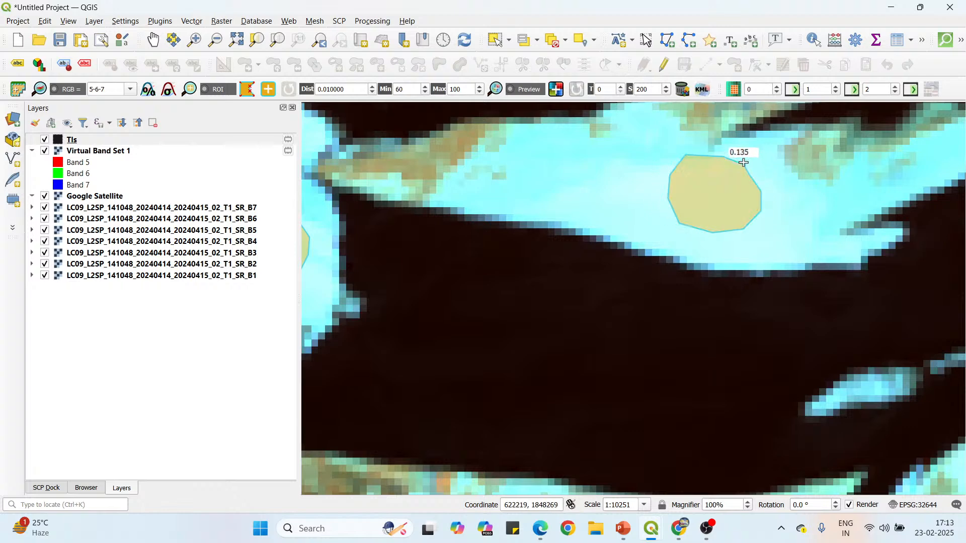
Compare the bright strip beside the mangroves, west of the southern river's water ROI, with Google Satellite by toggling Virtual Band Set 1's visibility.
{"action": "scroll", "coordinate": [548, 161], "scroll_direction": "down", "scroll_amount": 4}
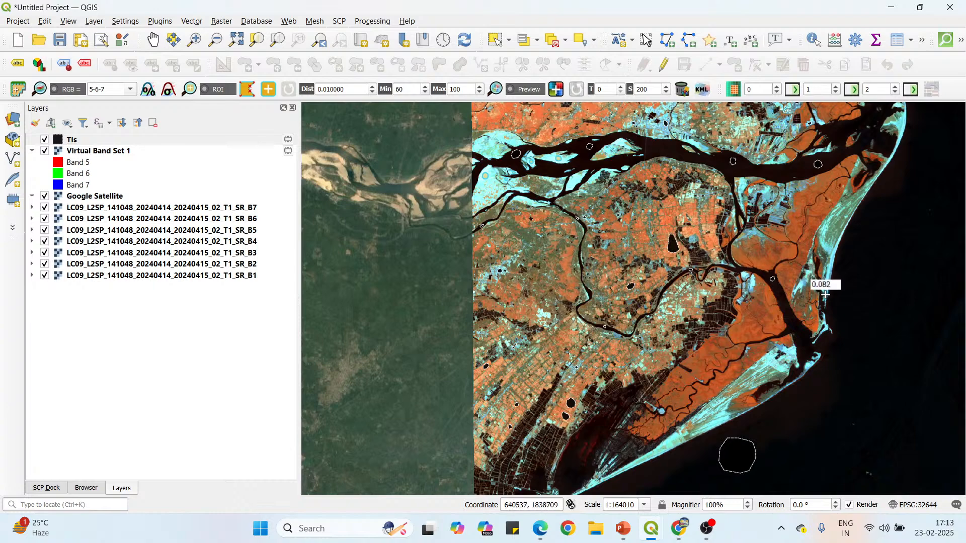
{"action": "scroll", "coordinate": [823, 277], "scroll_direction": "up", "scroll_amount": 2}
{"action": "scroll", "coordinate": [791, 194], "scroll_direction": "down", "scroll_amount": 1}
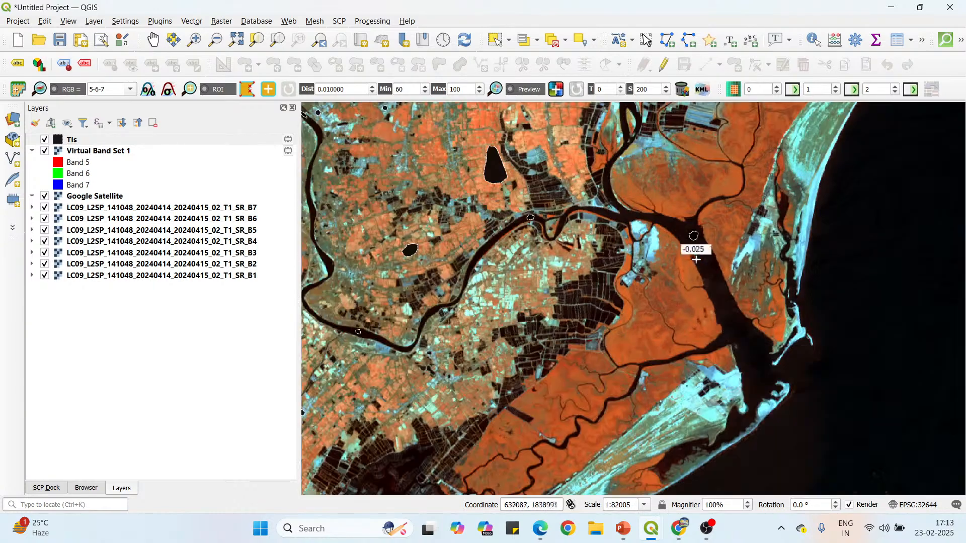
{"action": "scroll", "coordinate": [654, 251], "scroll_direction": "up", "scroll_amount": 1}
{"action": "scroll", "coordinate": [661, 228], "scroll_direction": "up", "scroll_amount": 1}
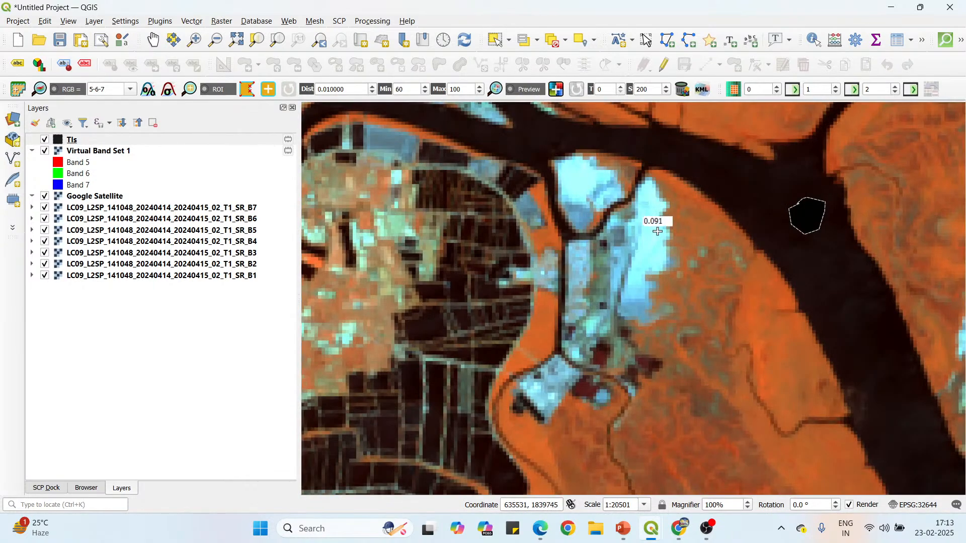
{"action": "scroll", "coordinate": [661, 227], "scroll_direction": "up", "scroll_amount": 1}
{"action": "left_click", "coordinate": [44, 151]}
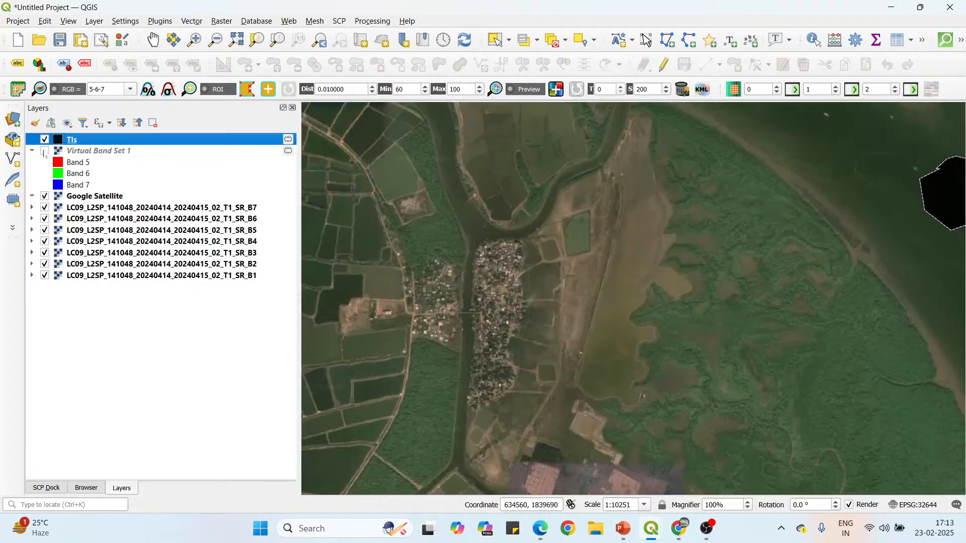
{"action": "scroll", "coordinate": [605, 270], "scroll_direction": "up", "scroll_amount": 2}
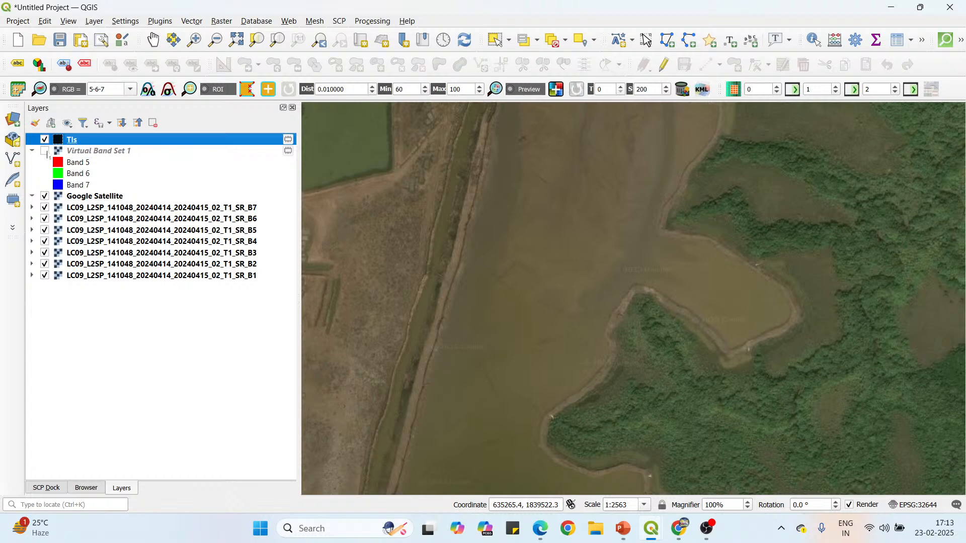
{"action": "left_click", "coordinate": [44, 151]}
Draw a small rounded ROI polygon inside the bright strip bordering the mangroves, west of the southern river's water ROI.
{"action": "scroll", "coordinate": [601, 246], "scroll_direction": "down", "scroll_amount": 2}
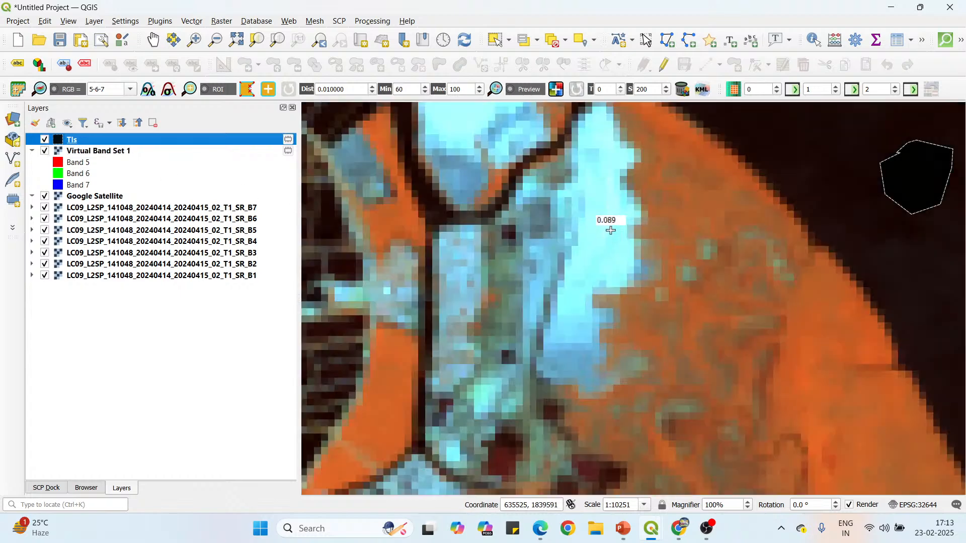
{"action": "left_click", "coordinate": [608, 205]}
{"action": "left_click", "coordinate": [590, 222]}
{"action": "left_click", "coordinate": [584, 252]}
{"action": "left_click", "coordinate": [613, 264]}
{"action": "left_click", "coordinate": [617, 258]}
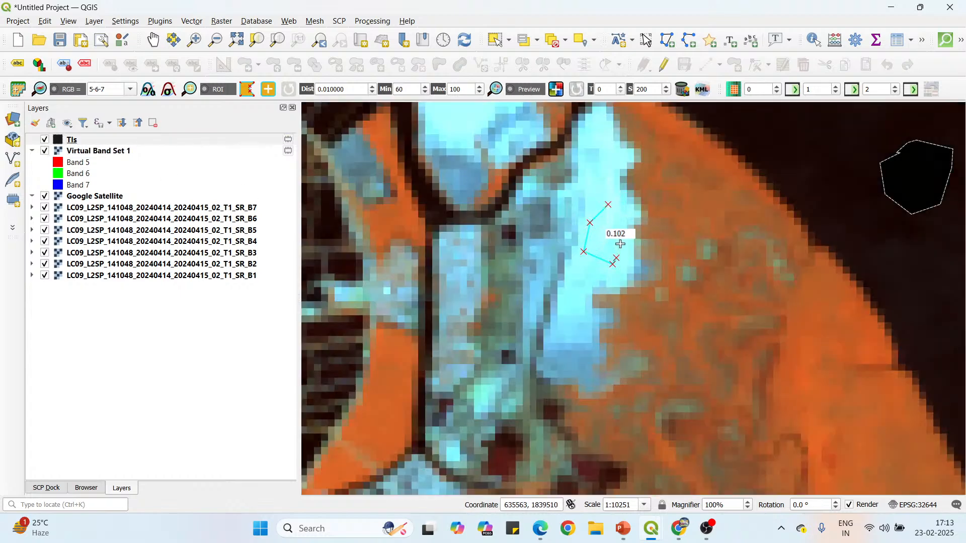
{"action": "left_click", "coordinate": [620, 240]}
{"action": "left_click", "coordinate": [620, 225]}
{"action": "right_click", "coordinate": [610, 203]}
Draw a small rounded ROI polygon on the bright patch near the northeastern end of the striped coastal sand plain.
{"action": "scroll", "coordinate": [529, 151], "scroll_direction": "down", "scroll_amount": 2}
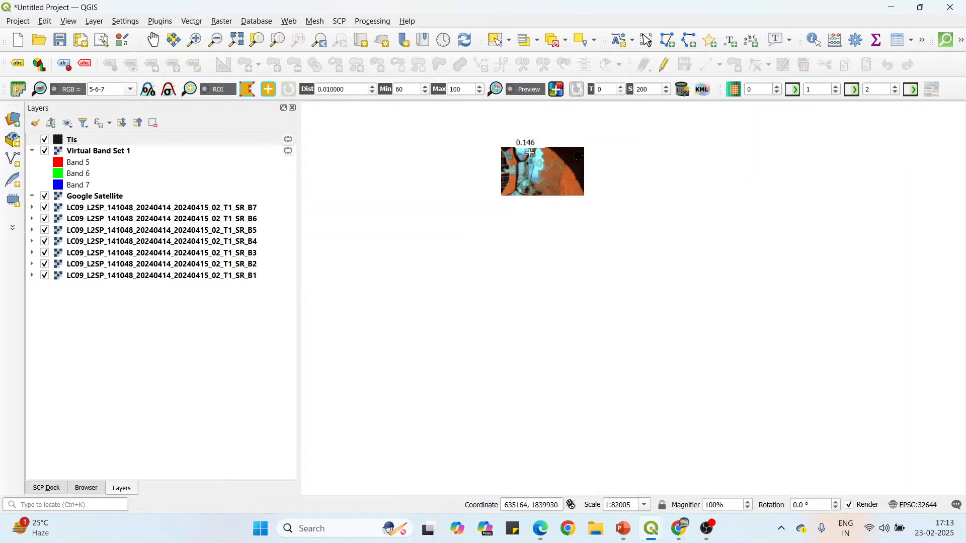
{"action": "scroll", "coordinate": [603, 307], "scroll_direction": "up", "scroll_amount": 1}
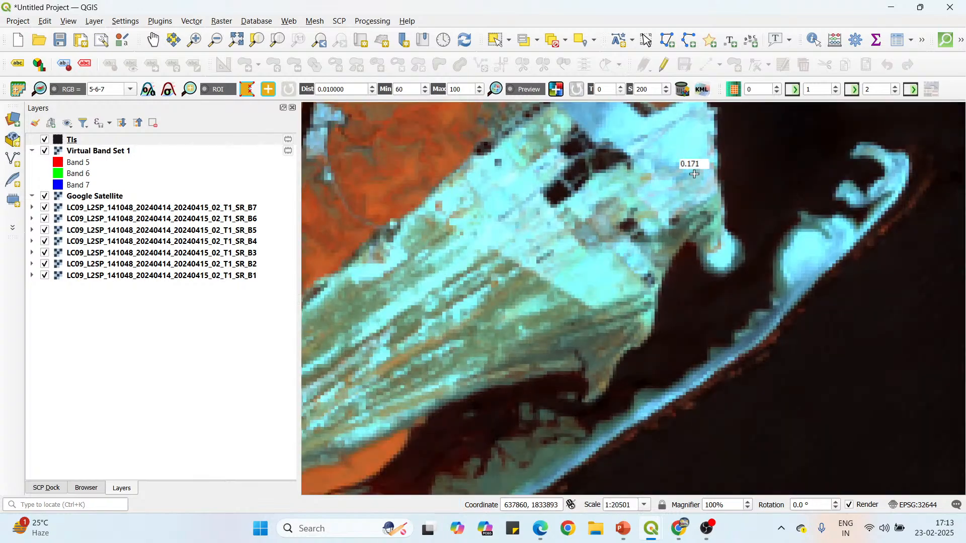
{"action": "scroll", "coordinate": [609, 276], "scroll_direction": "up", "scroll_amount": 1}
{"action": "left_click", "coordinate": [610, 243]}
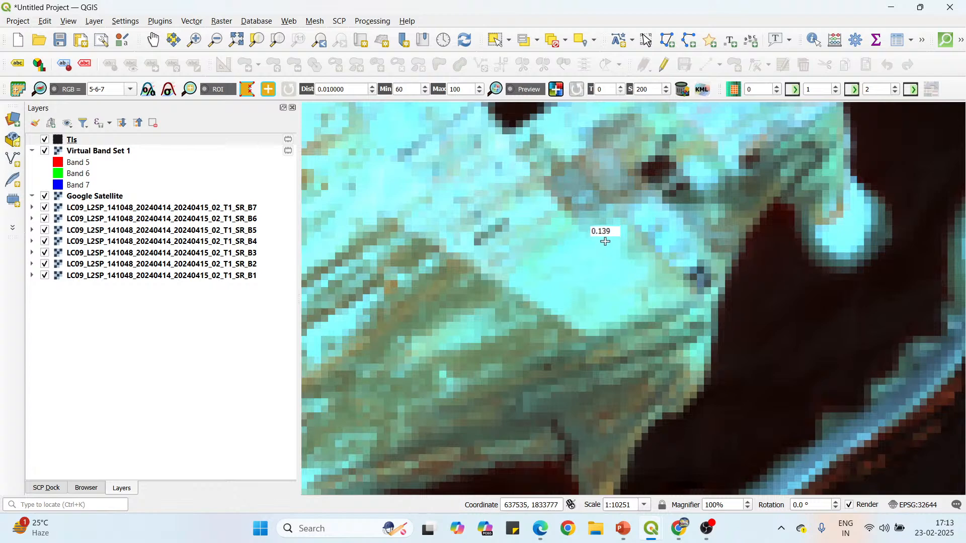
{"action": "left_click", "coordinate": [582, 243]}
{"action": "left_click", "coordinate": [567, 258]}
{"action": "left_click", "coordinate": [571, 277]}
{"action": "left_click", "coordinate": [592, 286]}
{"action": "left_click", "coordinate": [615, 261]}
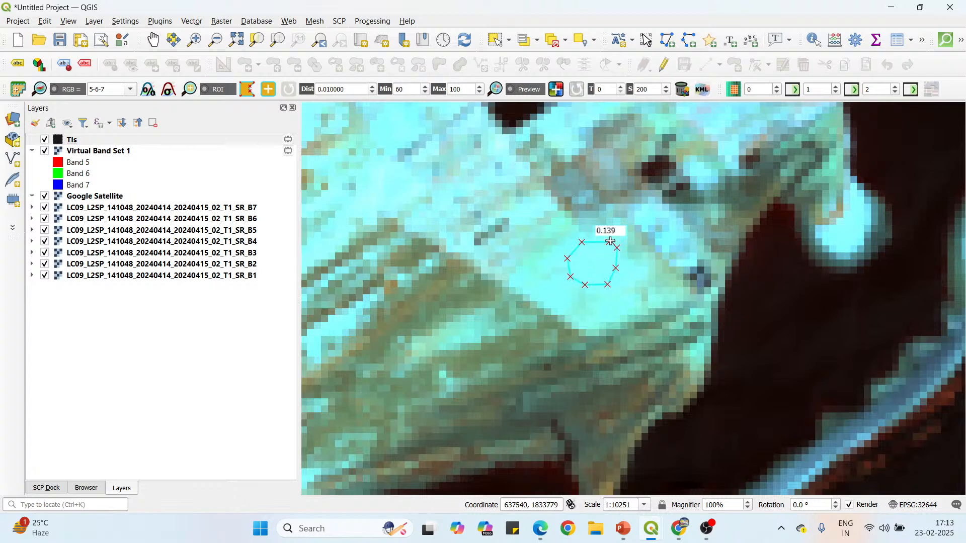
{"action": "right_click", "coordinate": [611, 239]}
Draw an oval ROI polygon on the bright sand band along the shoreline at the coastal plain's southwestern part.
{"action": "scroll", "coordinate": [584, 186], "scroll_direction": "down", "scroll_amount": 2}
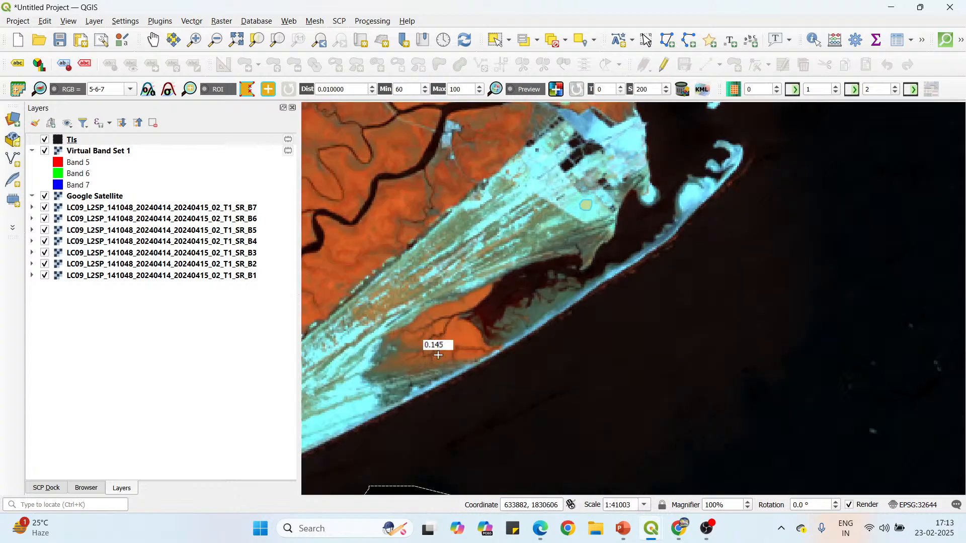
{"action": "scroll", "coordinate": [434, 348], "scroll_direction": "up", "scroll_amount": 1}
{"action": "scroll", "coordinate": [402, 381], "scroll_direction": "up", "scroll_amount": 1}
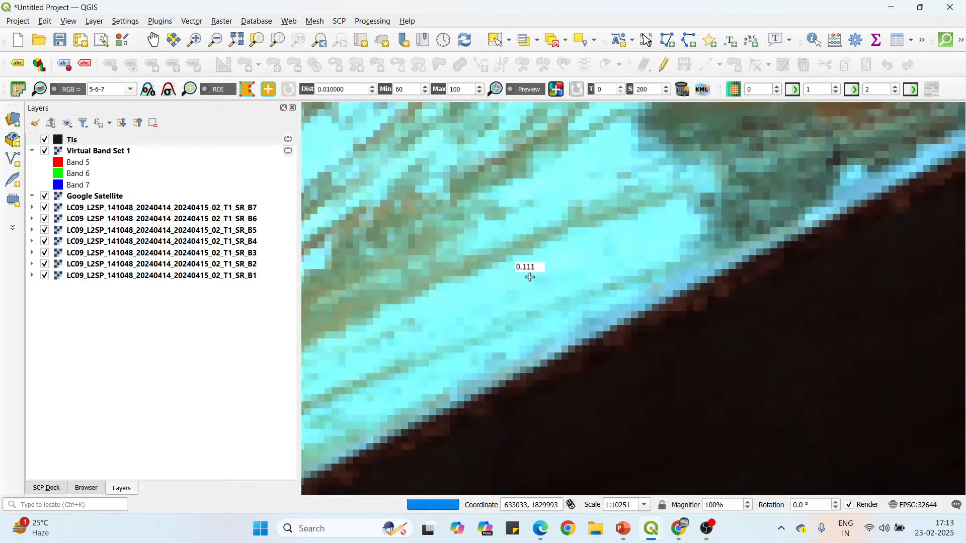
{"action": "left_click", "coordinate": [530, 260]}
{"action": "left_click", "coordinate": [502, 272]}
{"action": "left_click", "coordinate": [494, 295]}
{"action": "left_click", "coordinate": [502, 313]}
{"action": "left_click", "coordinate": [531, 313]}
{"action": "left_click", "coordinate": [551, 298]}
{"action": "left_click", "coordinate": [560, 274]}
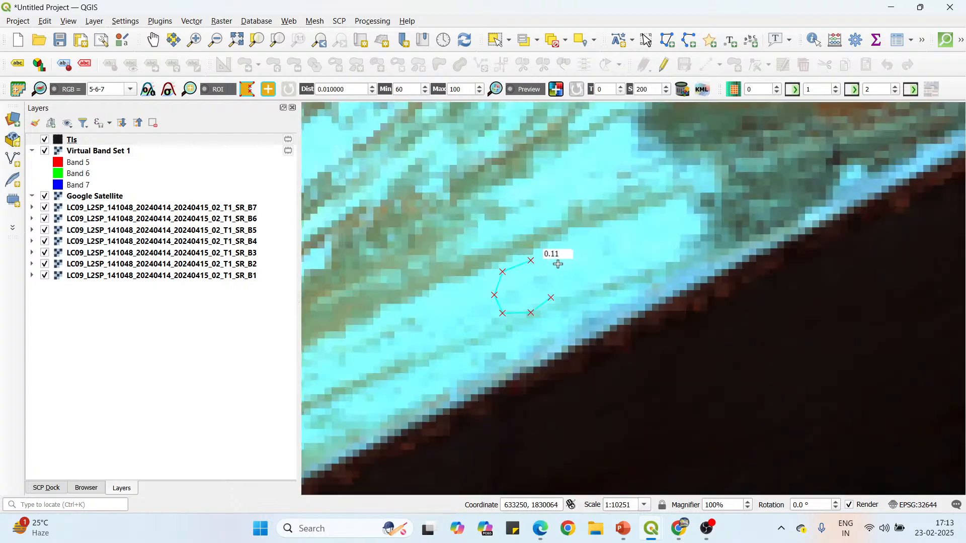
{"action": "left_click", "coordinate": [552, 259]}
{"action": "right_click", "coordinate": [519, 259]}
Draw a narrow, upright ROI polygon on the bright beach strip along the east coast, north of the southern river mouth.
{"action": "scroll", "coordinate": [547, 307], "scroll_direction": "down", "scroll_amount": 2}
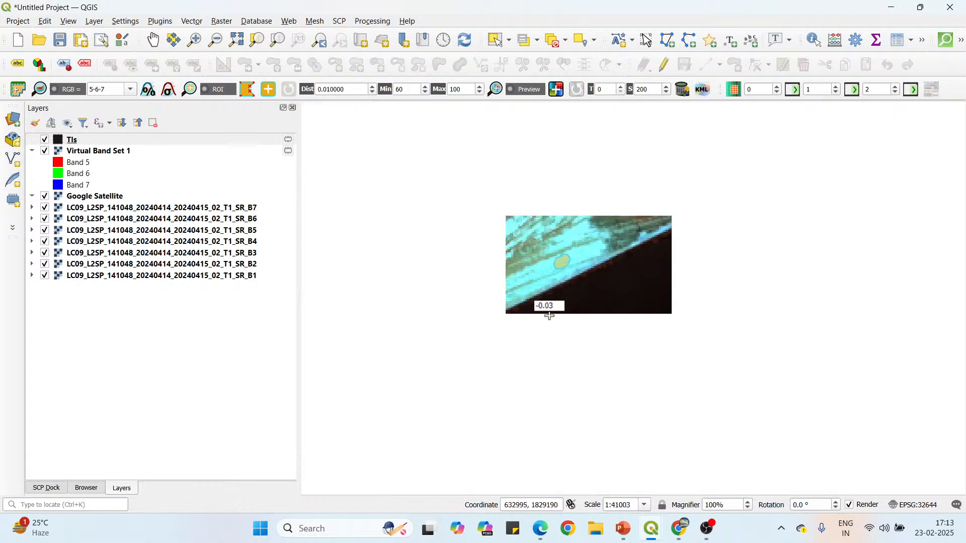
{"action": "scroll", "coordinate": [532, 312], "scroll_direction": "down", "scroll_amount": 2}
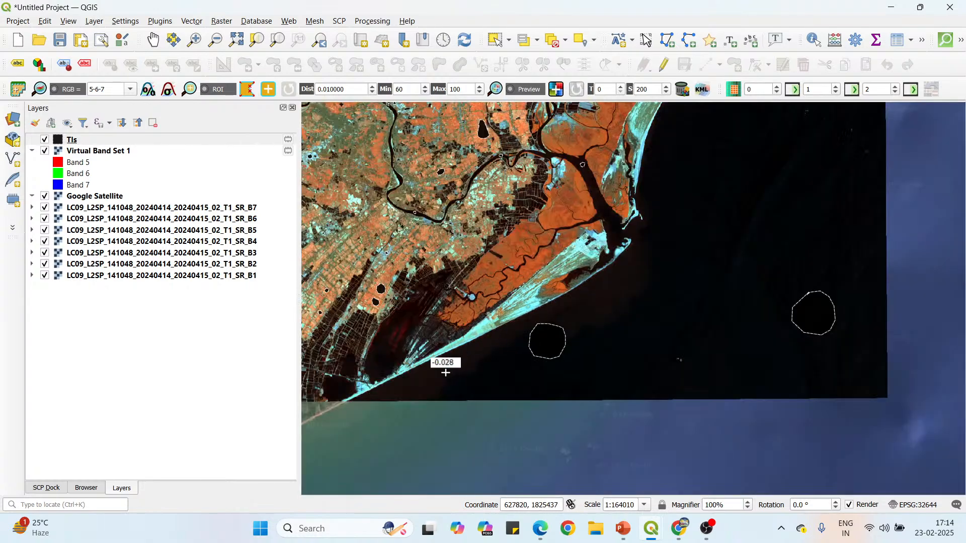
{"action": "scroll", "coordinate": [437, 378], "scroll_direction": "up", "scroll_amount": 3}
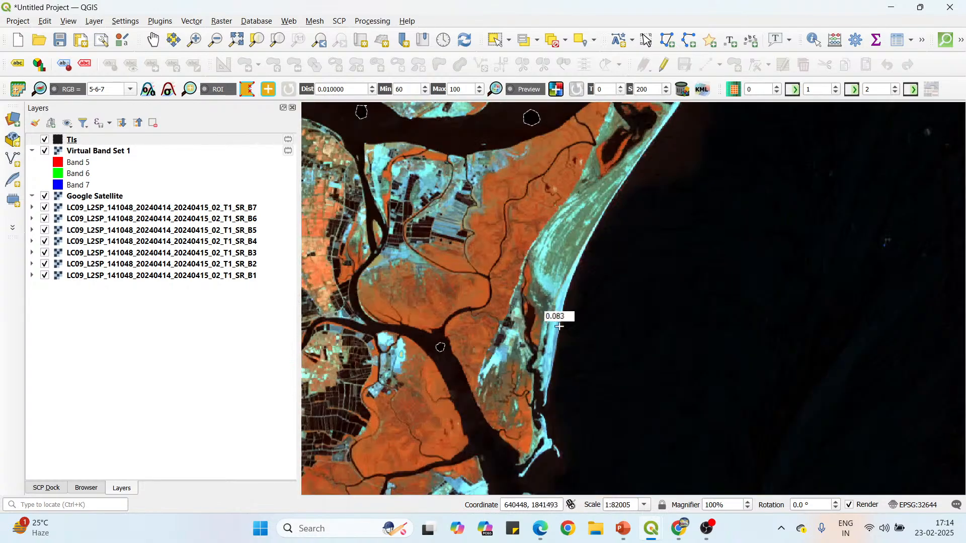
{"action": "scroll", "coordinate": [548, 334], "scroll_direction": "up", "scroll_amount": 1}
{"action": "scroll", "coordinate": [518, 323], "scroll_direction": "down", "scroll_amount": 1}
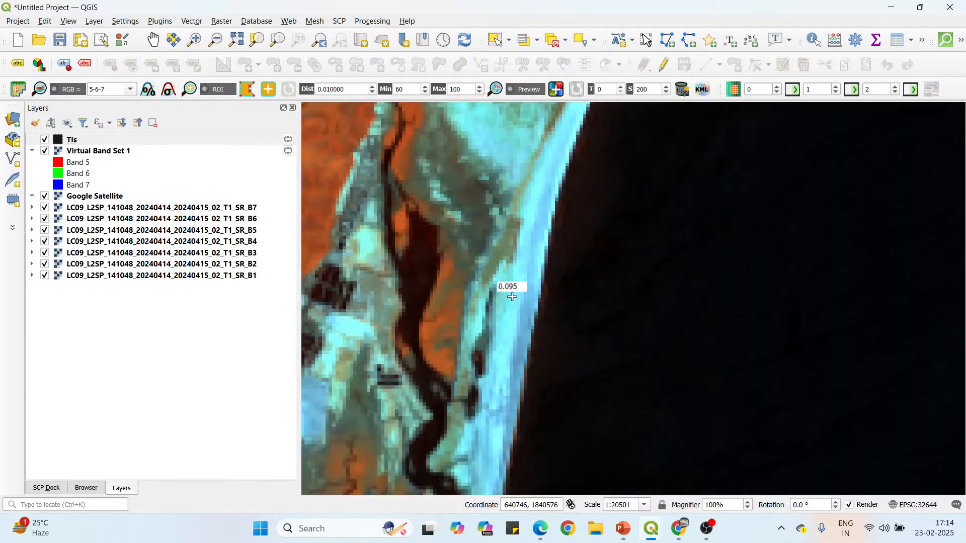
{"action": "scroll", "coordinate": [519, 262], "scroll_direction": "up", "scroll_amount": 1}
{"action": "left_click", "coordinate": [513, 278]}
{"action": "left_click", "coordinate": [518, 304]}
{"action": "left_click", "coordinate": [534, 308]}
{"action": "left_click", "coordinate": [546, 295]}
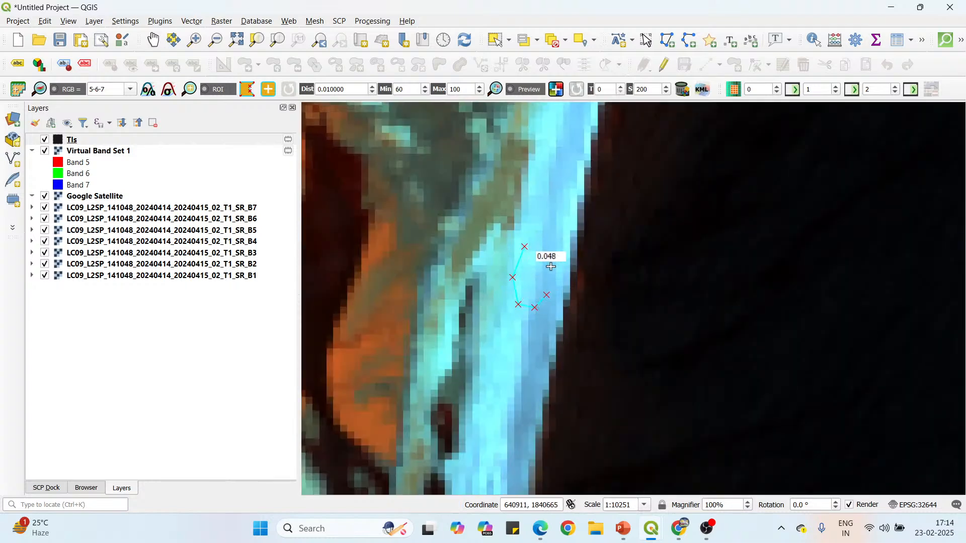
{"action": "right_click", "coordinate": [524, 247]}
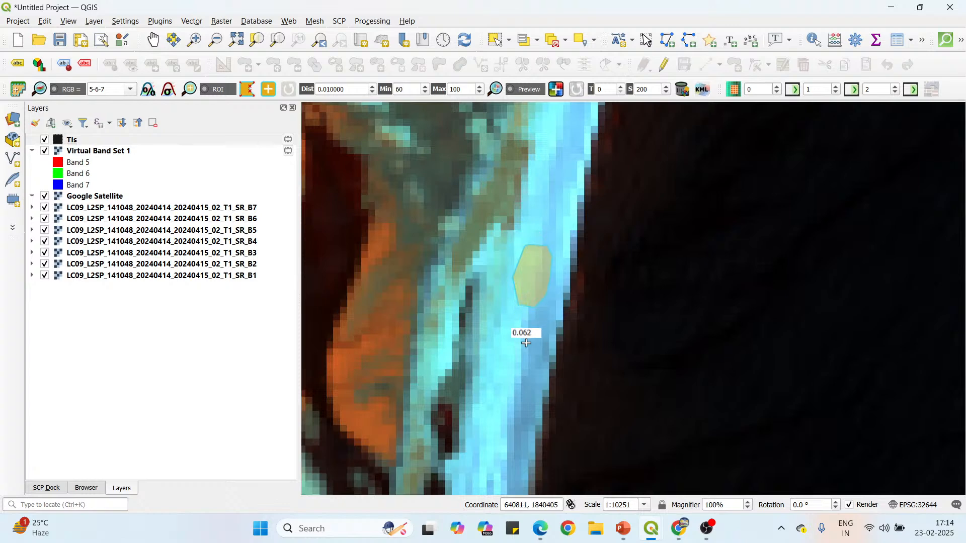
Draw an elongated ROI polygon on the widest bright part of the curved sand spit at the main river mouth.
{"action": "scroll", "coordinate": [503, 337], "scroll_direction": "down", "scroll_amount": 4}
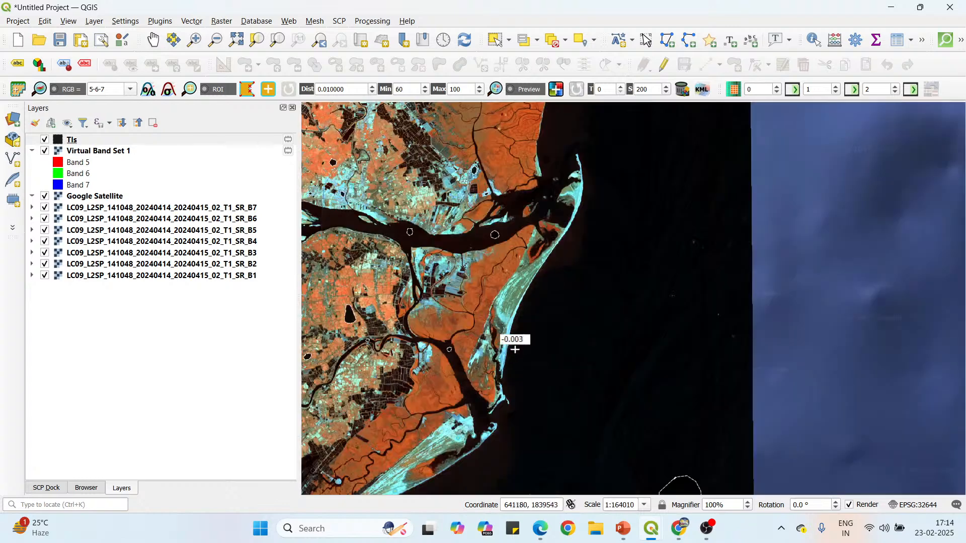
{"action": "scroll", "coordinate": [585, 175], "scroll_direction": "up", "scroll_amount": 3}
{"action": "left_click", "coordinate": [559, 198]}
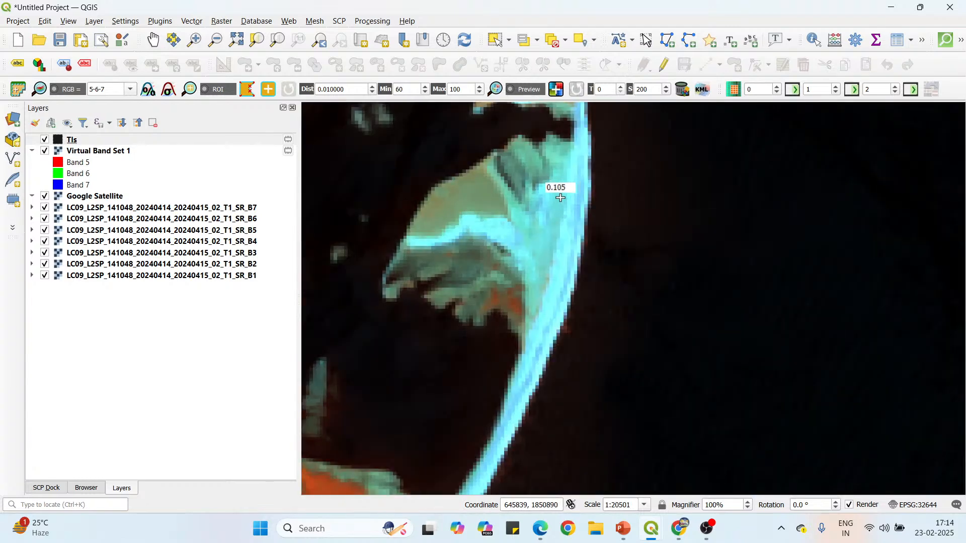
{"action": "left_click", "coordinate": [549, 226]}
{"action": "left_click", "coordinate": [557, 253]}
{"action": "left_click", "coordinate": [574, 255]}
{"action": "left_click", "coordinate": [582, 232]}
{"action": "left_click", "coordinate": [583, 214]}
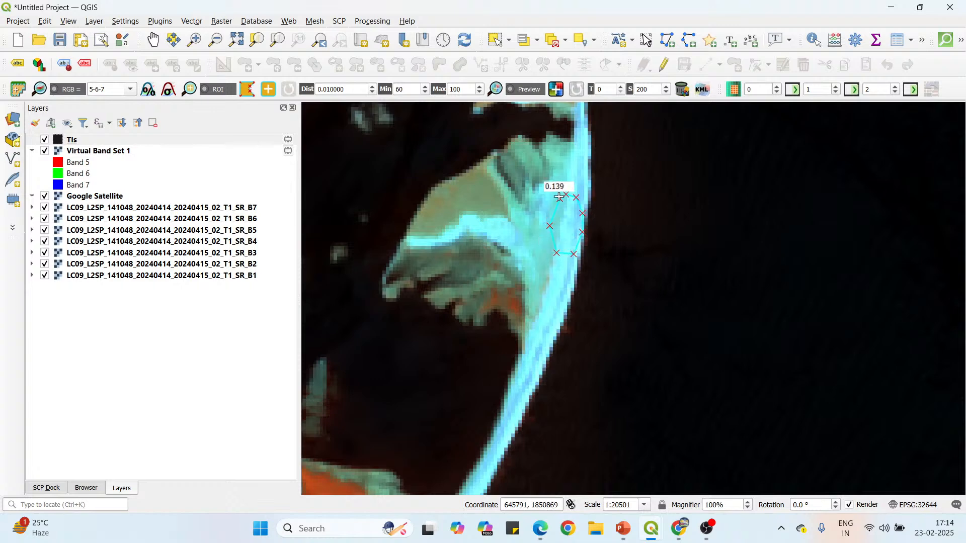
{"action": "right_click", "coordinate": [559, 197]}
Draw a large oval ROI polygon on the bright bare-soil area at the western edge of the scene's northwest corner.
{"action": "scroll", "coordinate": [569, 242], "scroll_direction": "down", "scroll_amount": 4}
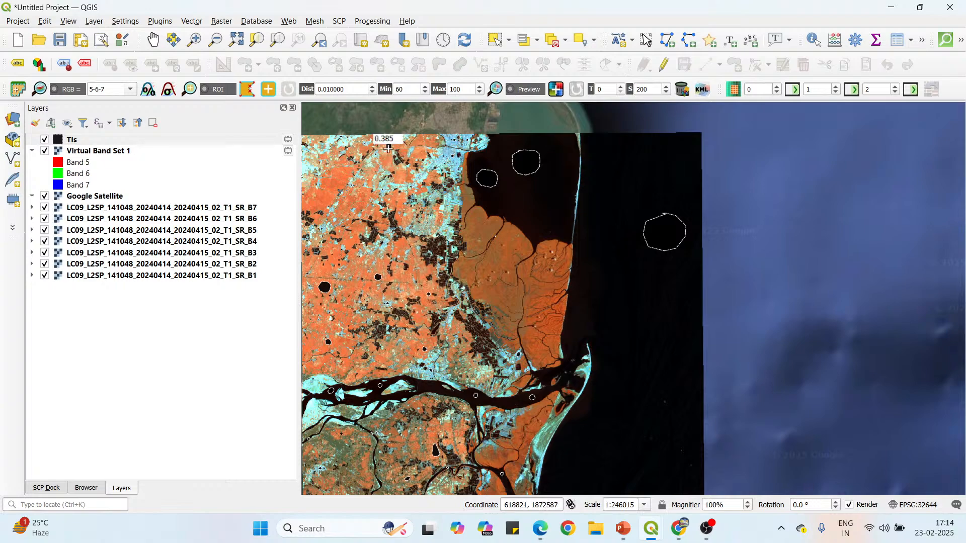
{"action": "scroll", "coordinate": [397, 151], "scroll_direction": "down", "scroll_amount": 1}
{"action": "scroll", "coordinate": [413, 191], "scroll_direction": "up", "scroll_amount": 4}
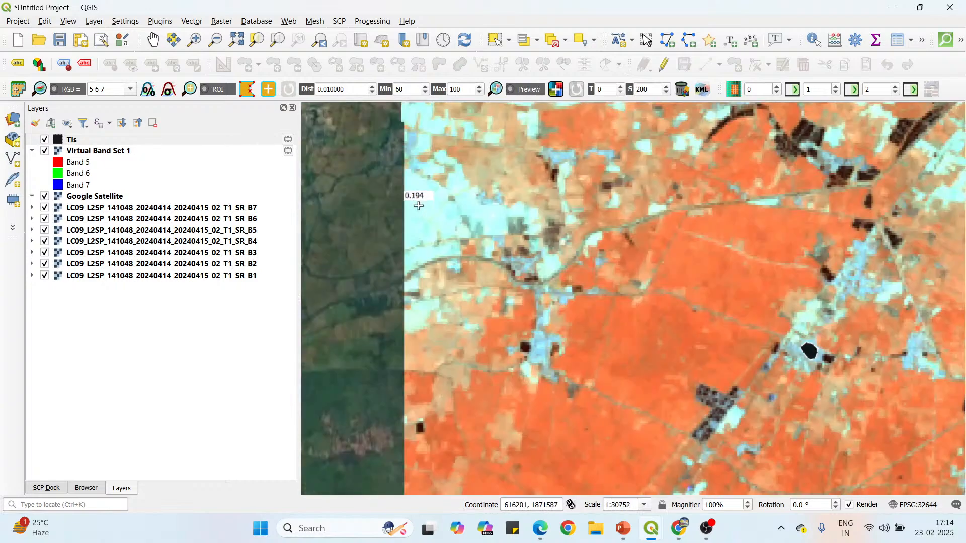
{"action": "scroll", "coordinate": [418, 206], "scroll_direction": "up", "scroll_amount": 1}
{"action": "left_click", "coordinate": [434, 172]}
{"action": "left_click", "coordinate": [407, 189]}
{"action": "left_click", "coordinate": [404, 218]}
{"action": "left_click", "coordinate": [408, 241]}
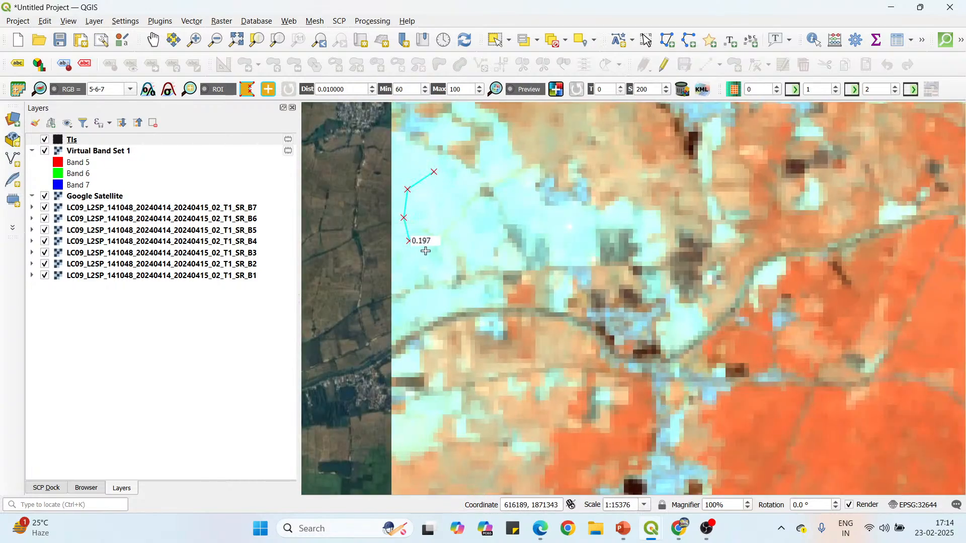
{"action": "left_click", "coordinate": [435, 251]}
{"action": "left_click", "coordinate": [462, 248]}
{"action": "left_click", "coordinate": [467, 227]}
{"action": "left_click", "coordinate": [463, 201]}
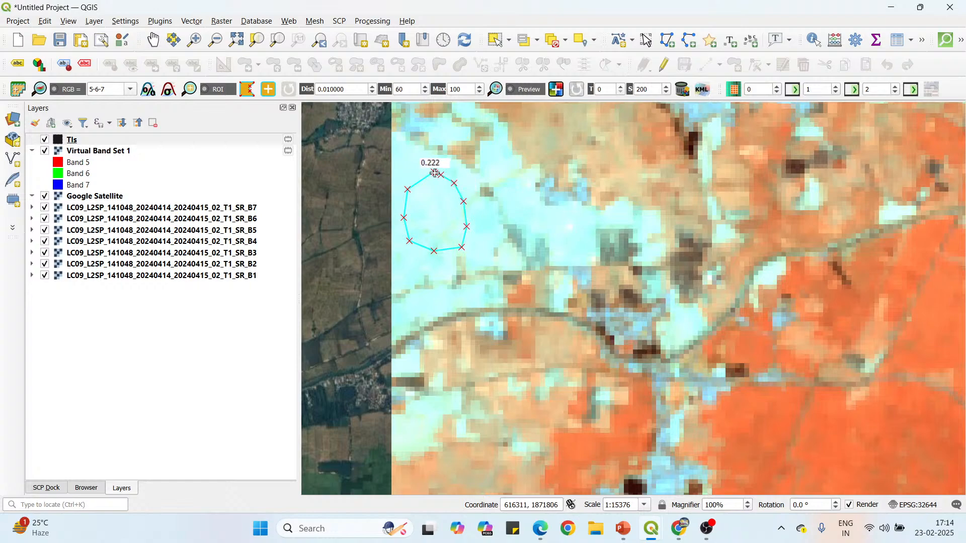
{"action": "right_click", "coordinate": [436, 173]}
Draw a rounded ROI polygon on the bright bare soil near the northwest scene edge, southwest of the black ROI there.
{"action": "scroll", "coordinate": [443, 211], "scroll_direction": "down", "scroll_amount": 1}
{"action": "scroll", "coordinate": [440, 201], "scroll_direction": "down", "scroll_amount": 1}
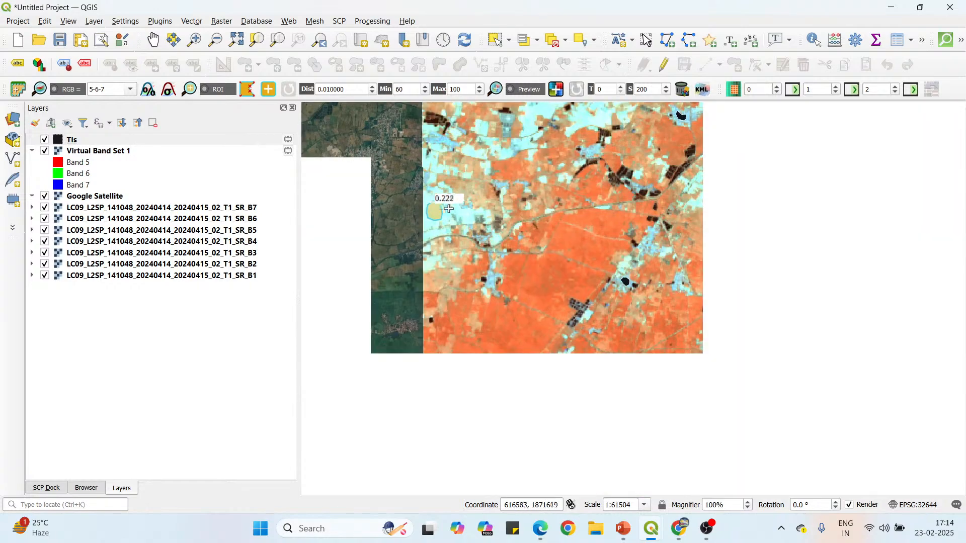
{"action": "scroll", "coordinate": [521, 230], "scroll_direction": "down", "scroll_amount": 1}
{"action": "scroll", "coordinate": [531, 165], "scroll_direction": "up", "scroll_amount": 2}
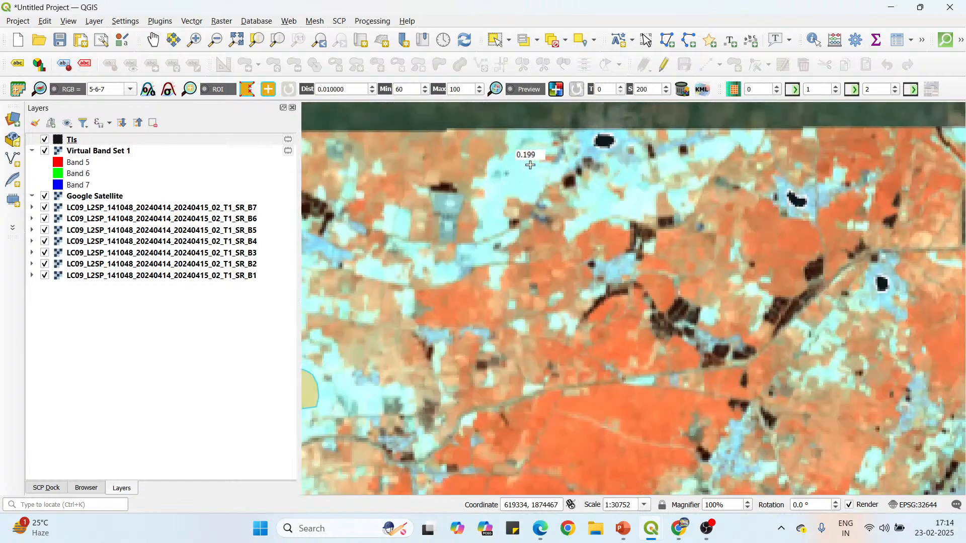
{"action": "scroll", "coordinate": [530, 165], "scroll_direction": "up", "scroll_amount": 1}
{"action": "left_click", "coordinate": [533, 172]}
{"action": "left_click", "coordinate": [513, 193]}
{"action": "left_click", "coordinate": [520, 216]}
{"action": "left_click", "coordinate": [538, 219]}
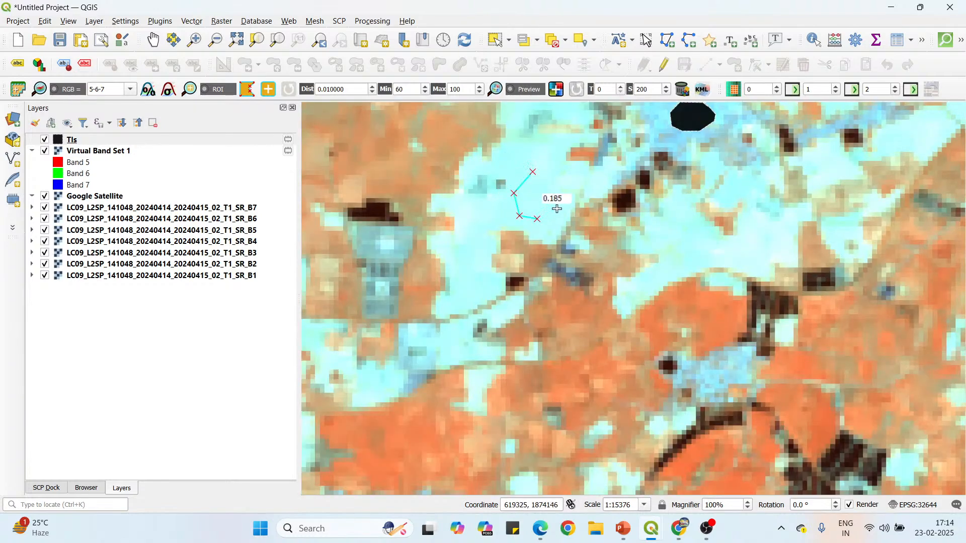
{"action": "left_click", "coordinate": [559, 207]}
{"action": "left_click", "coordinate": [562, 190]}
{"action": "right_click", "coordinate": [530, 173]}
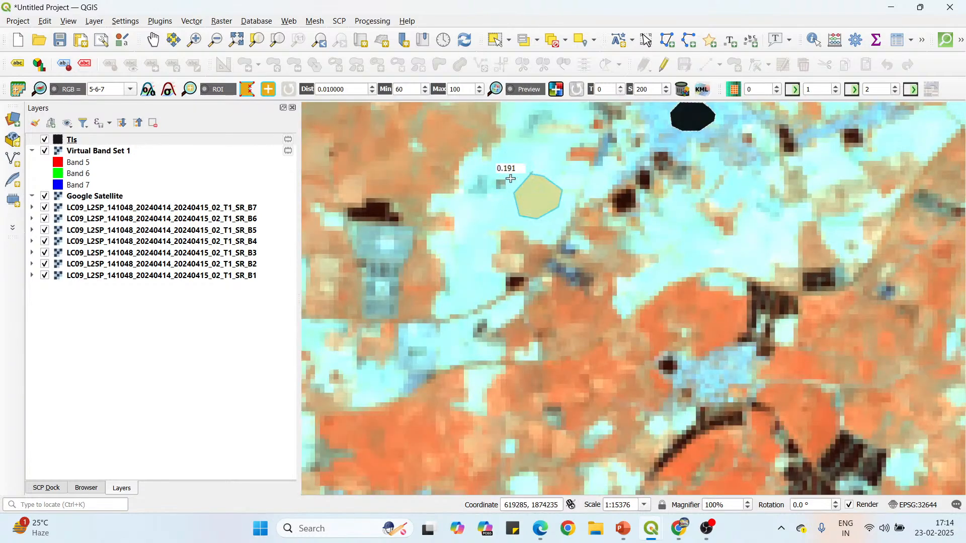
Draw a small seven-sided ROI polygon in the middle of the bright bare-soil patch just southeast of that black ROI.
{"action": "scroll", "coordinate": [505, 176], "scroll_direction": "down", "scroll_amount": 1}
{"action": "scroll", "coordinate": [609, 207], "scroll_direction": "up", "scroll_amount": 2}
{"action": "left_click", "coordinate": [578, 190]}
{"action": "left_click", "coordinate": [552, 210]}
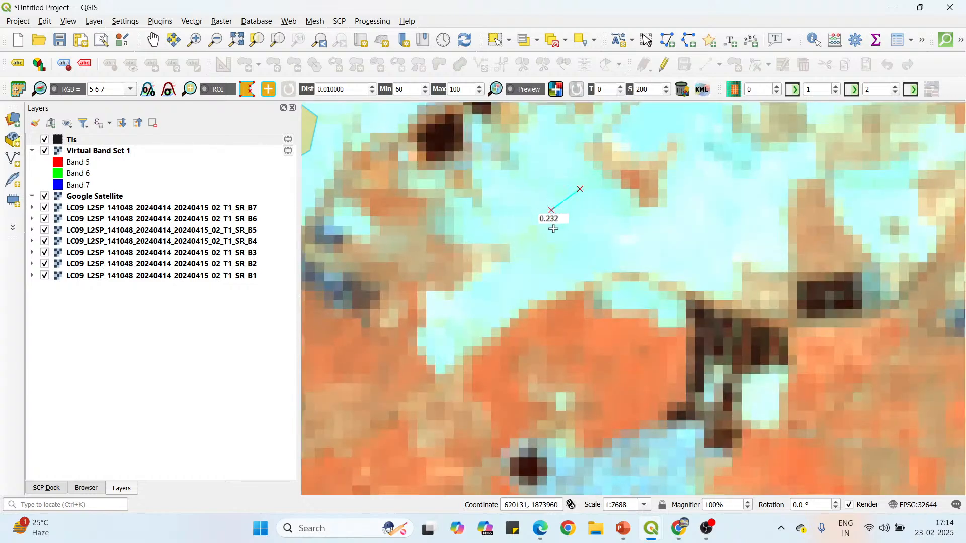
{"action": "left_click", "coordinate": [565, 243]}
{"action": "left_click", "coordinate": [598, 247]}
{"action": "left_click", "coordinate": [608, 230]}
{"action": "left_click", "coordinate": [606, 212]}
{"action": "left_click", "coordinate": [593, 196]}
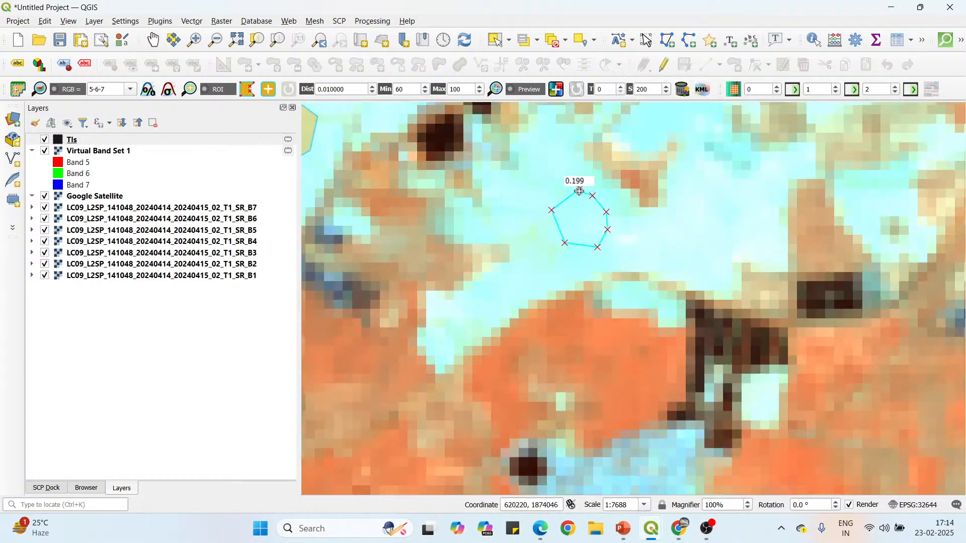
{"action": "right_click", "coordinate": [579, 191]}
Draw an oval ROI polygon on the bright soil by the scene's northern edge, between the two existing black ROIs.
{"action": "scroll", "coordinate": [483, 178], "scroll_direction": "down", "scroll_amount": 2}
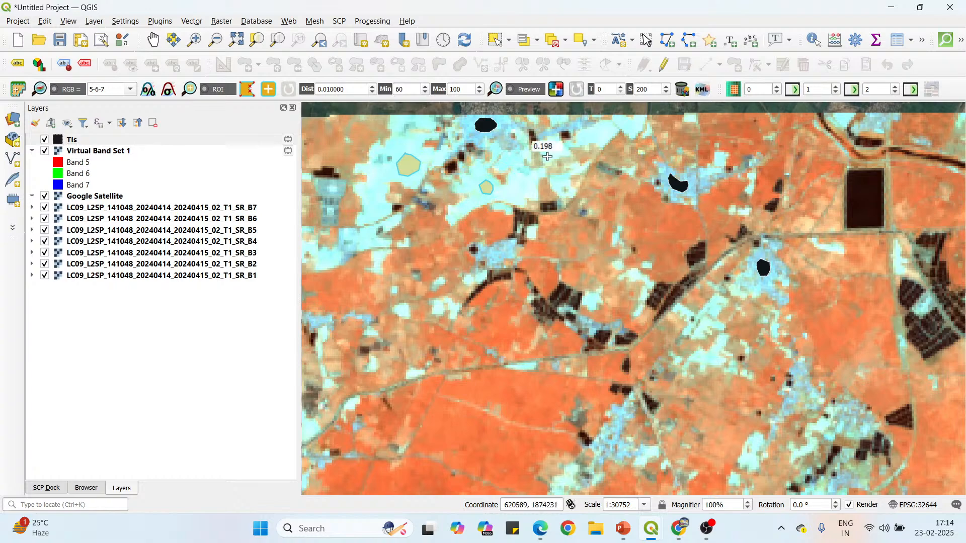
{"action": "scroll", "coordinate": [601, 130], "scroll_direction": "up", "scroll_amount": 1}
{"action": "left_click", "coordinate": [587, 121]}
{"action": "left_click", "coordinate": [577, 137]}
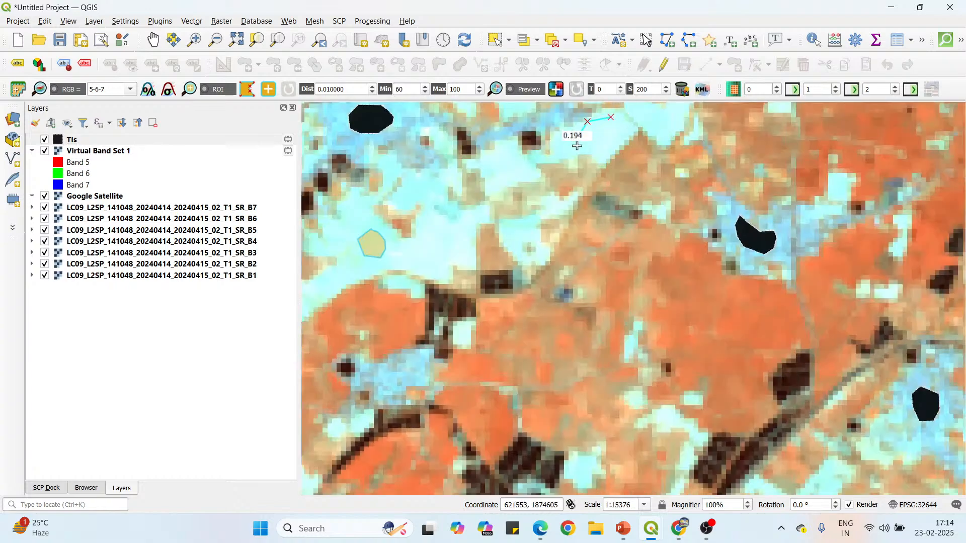
{"action": "left_click", "coordinate": [585, 151]}
{"action": "left_click", "coordinate": [604, 152]}
{"action": "left_click", "coordinate": [619, 139]}
{"action": "left_click", "coordinate": [622, 128]}
{"action": "right_click", "coordinate": [611, 116]}
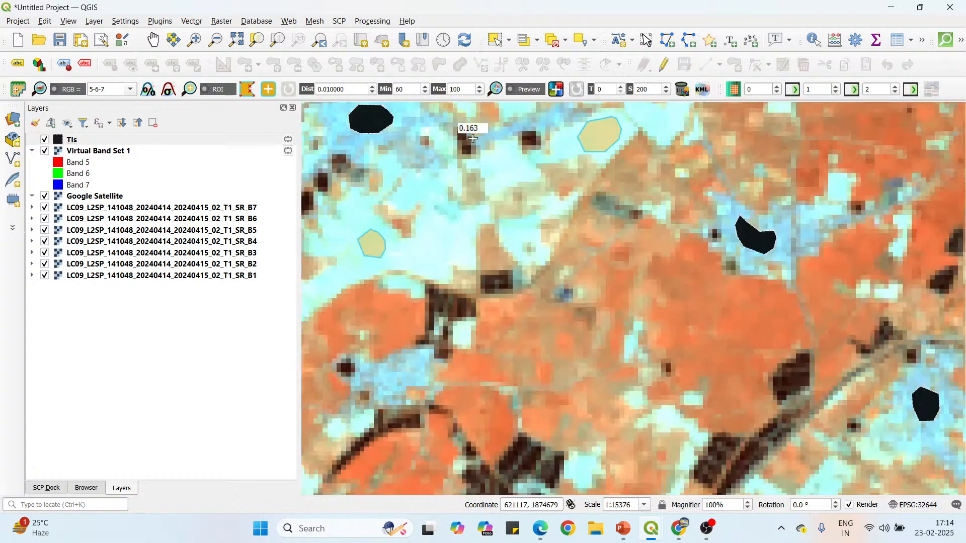
Save the drawn ROIs to the training input as macroclass 4, Bare soil or sand, and dismiss the message.
{"action": "scroll", "coordinate": [424, 140], "scroll_direction": "down", "scroll_amount": 1}
{"action": "scroll", "coordinate": [489, 171], "scroll_direction": "down", "scroll_amount": 1}
{"action": "scroll", "coordinate": [515, 178], "scroll_direction": "down", "scroll_amount": 1}
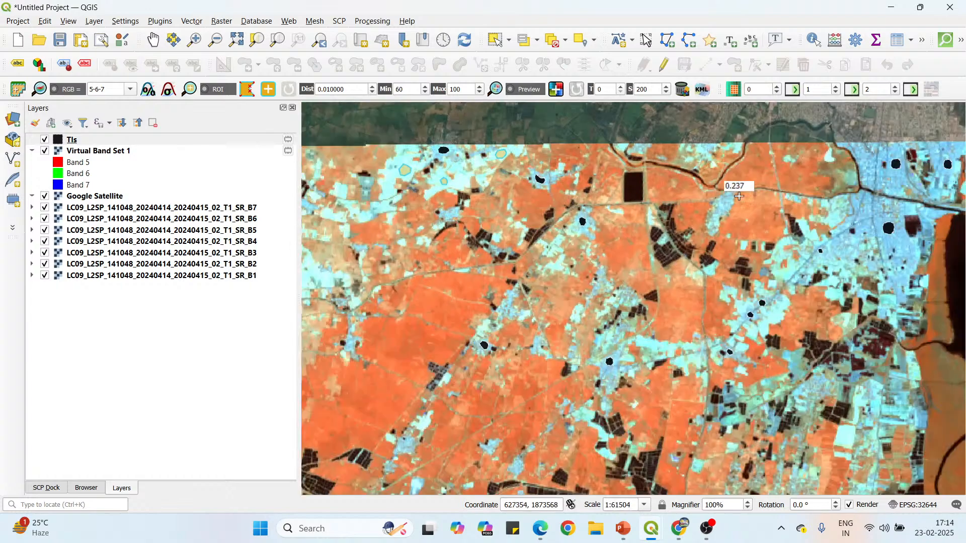
{"action": "scroll", "coordinate": [571, 149], "scroll_direction": "down", "scroll_amount": 1}
{"action": "scroll", "coordinate": [552, 199], "scroll_direction": "down", "scroll_amount": 1}
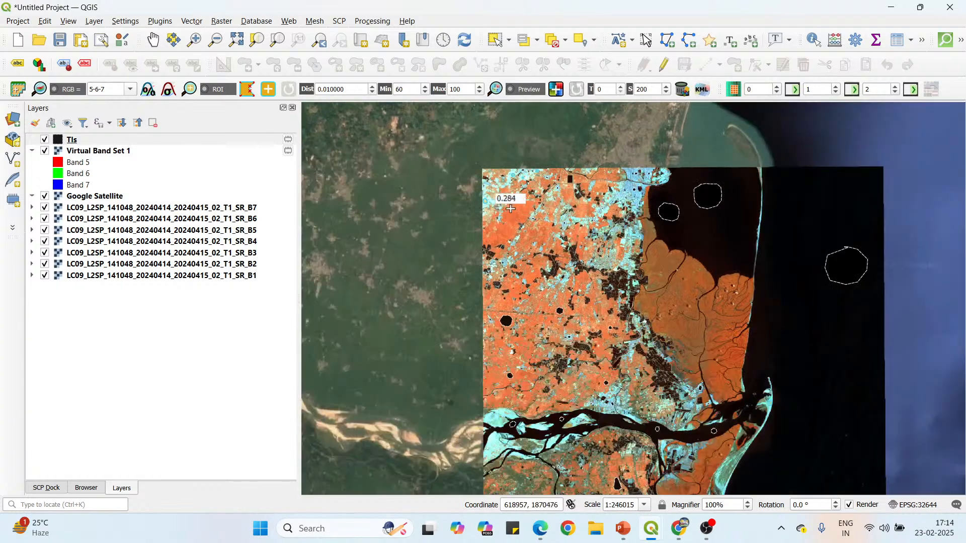
{"action": "scroll", "coordinate": [513, 292], "scroll_direction": "up", "scroll_amount": 1}
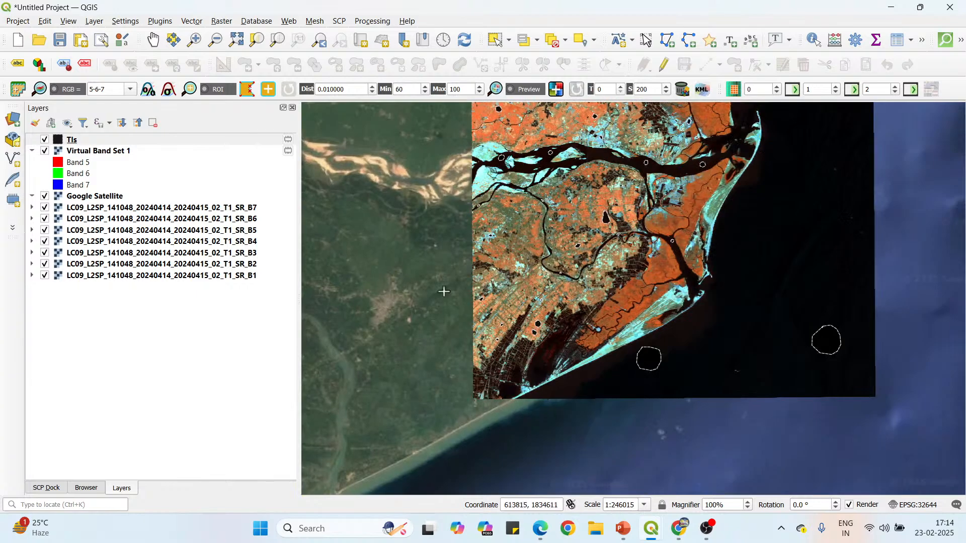
{"action": "left_click", "coordinate": [47, 488]}
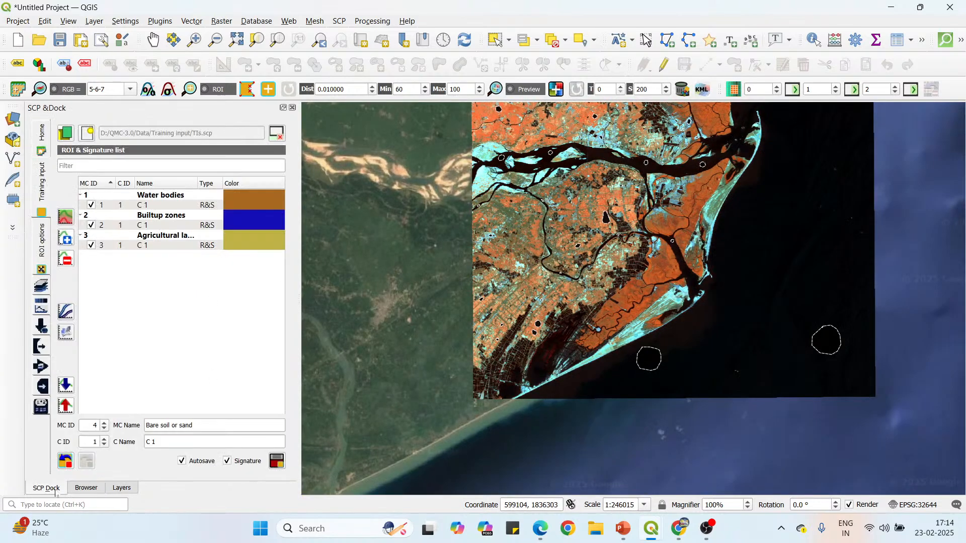
{"action": "left_click", "coordinate": [277, 462]}
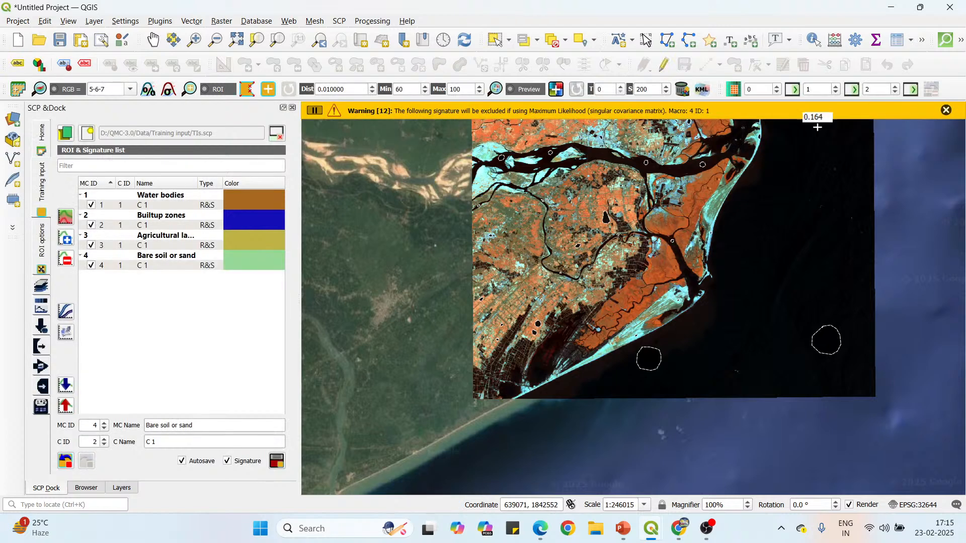
{"action": "left_click", "coordinate": [946, 110]}
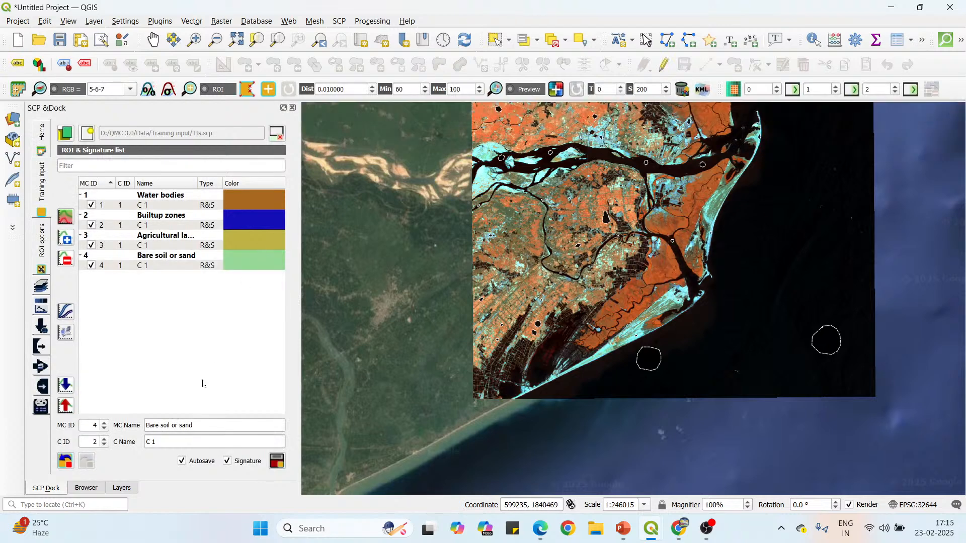
Zoom the map to Virtual Band Set 1 and set the macroclass to ID 5, named Mangrove forest cover.
{"action": "left_click", "coordinate": [121, 488]}
{"action": "right_click", "coordinate": [84, 154]}
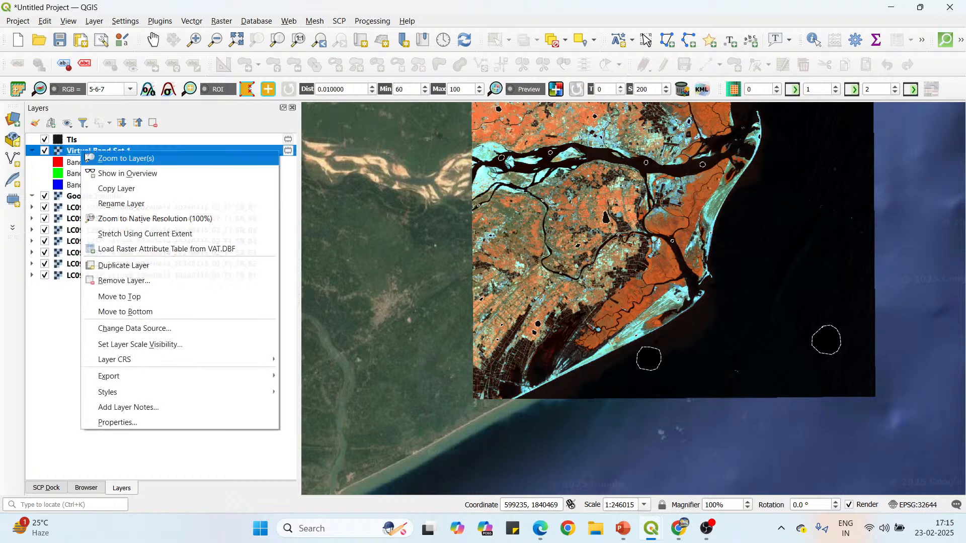
{"action": "left_click", "coordinate": [108, 162]}
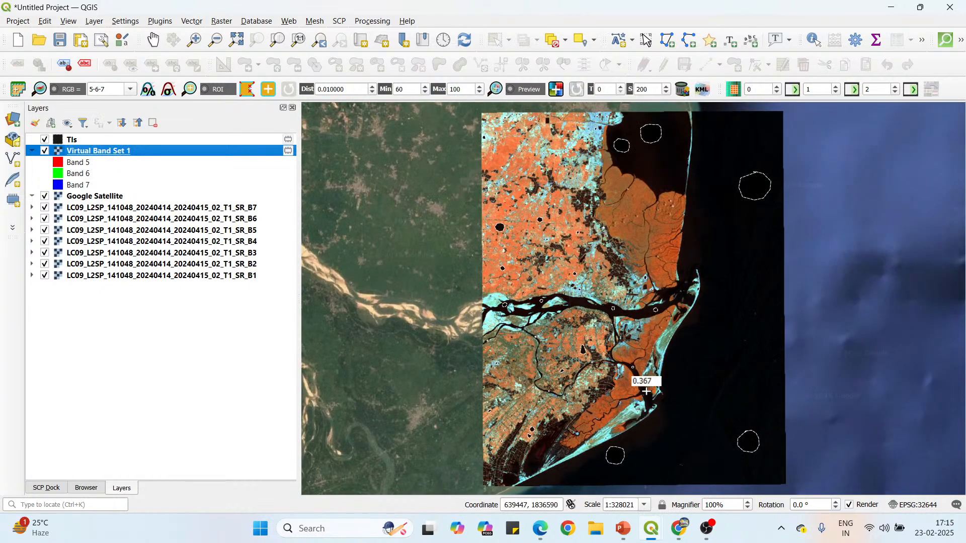
{"action": "left_click", "coordinate": [46, 488]}
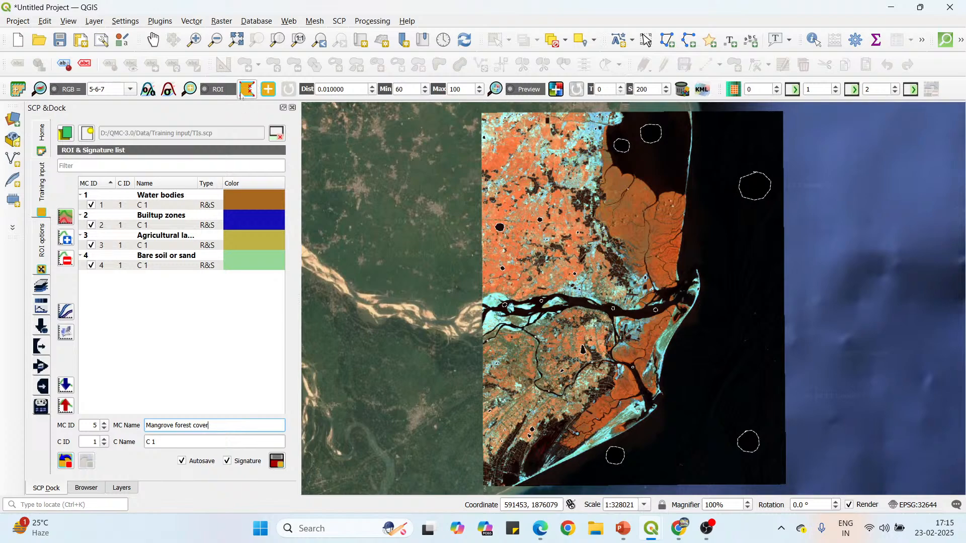
Draw a small oval ROI polygon on the mangroves inside the looping creek by the east coast, southeast of the small clouds.
{"action": "scroll", "coordinate": [672, 198], "scroll_direction": "up", "scroll_amount": 2}
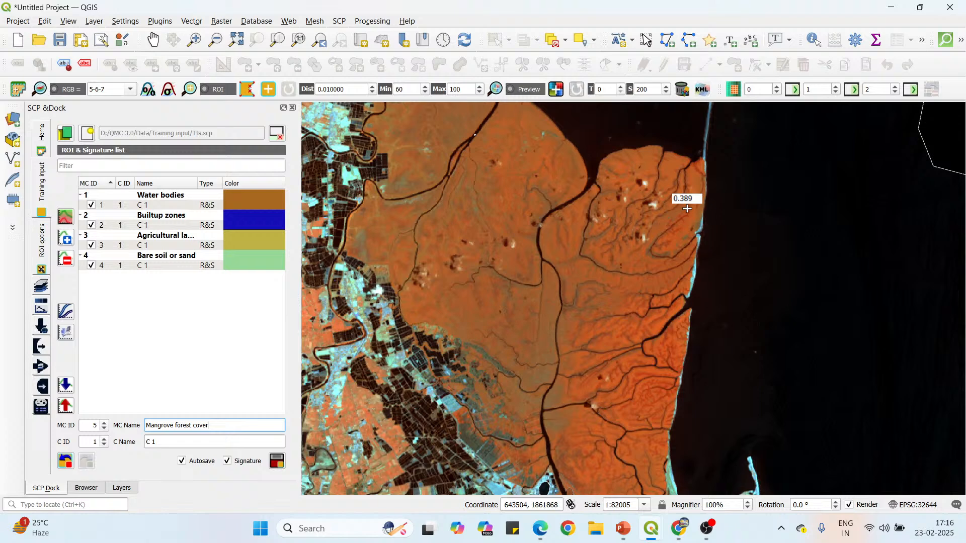
{"action": "scroll", "coordinate": [629, 260], "scroll_direction": "up", "scroll_amount": 1}
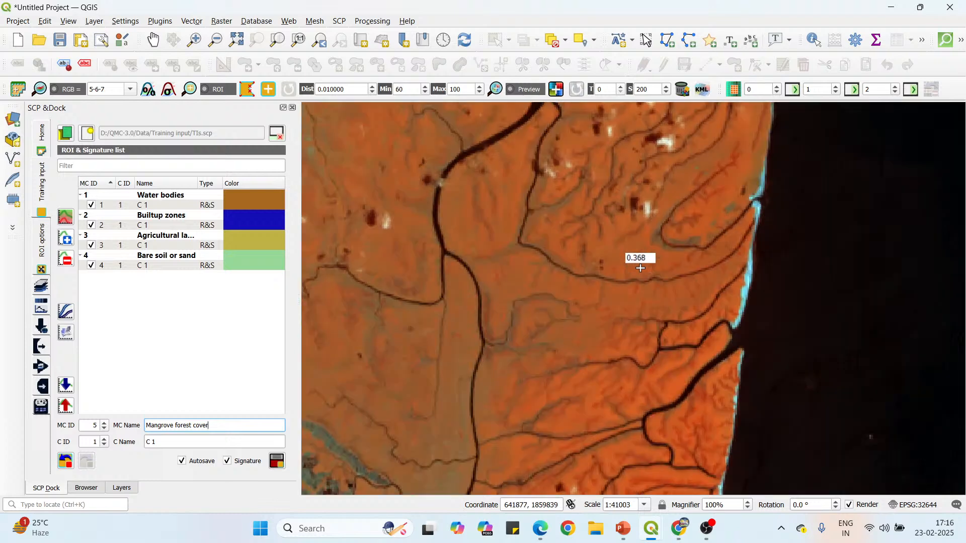
{"action": "left_click", "coordinate": [711, 186]}
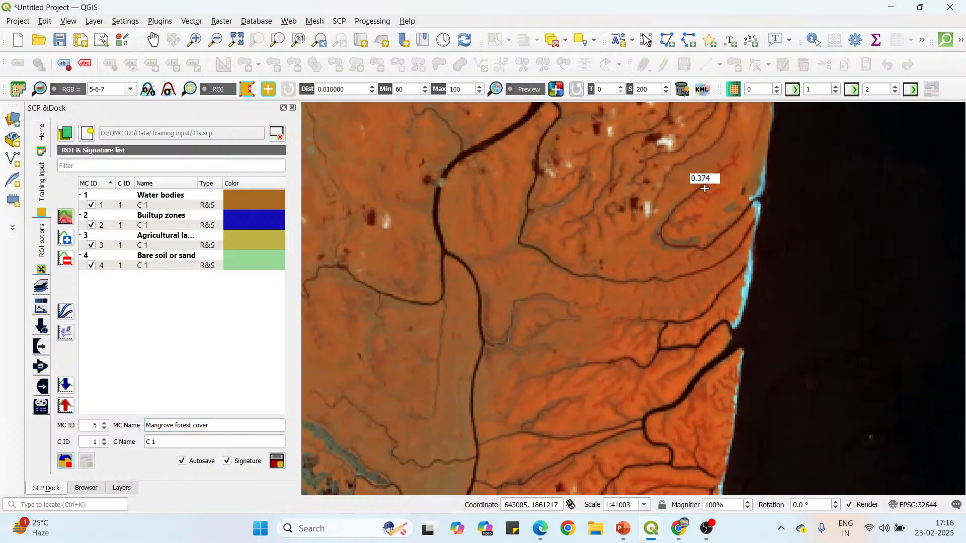
{"action": "left_click", "coordinate": [700, 201]}
{"action": "left_click", "coordinate": [705, 210]}
{"action": "left_click", "coordinate": [722, 206]}
{"action": "left_click", "coordinate": [728, 201]}
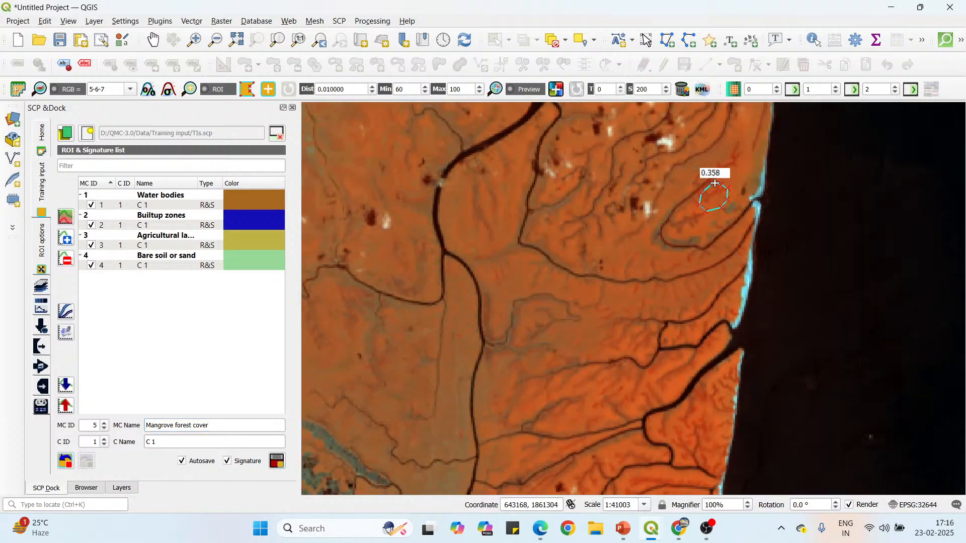
{"action": "right_click", "coordinate": [715, 184]}
Draw an upright oval ROI polygon on the mangroves between the wide coastal creek's south bank and the east shoreline.
{"action": "scroll", "coordinate": [674, 132], "scroll_direction": "down", "scroll_amount": 1}
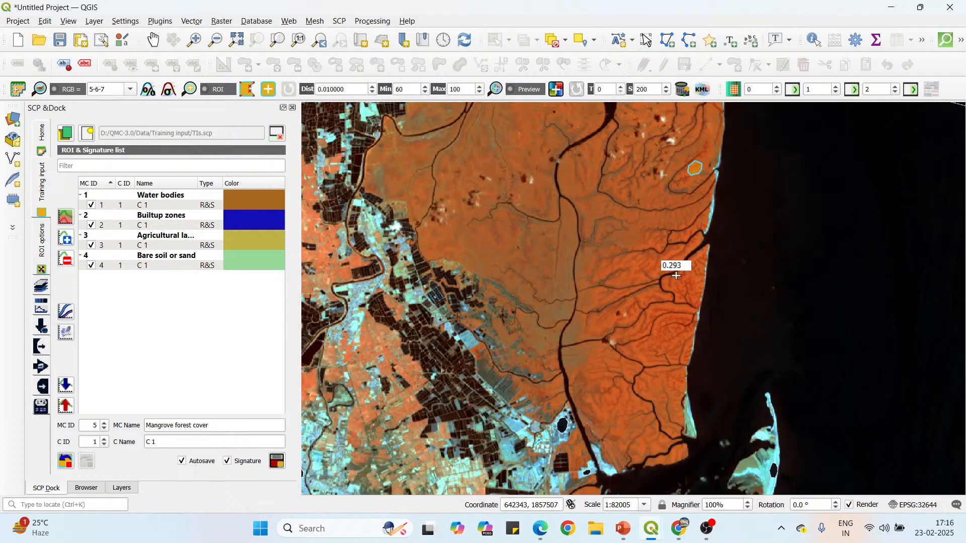
{"action": "scroll", "coordinate": [687, 284], "scroll_direction": "up", "scroll_amount": 1}
{"action": "scroll", "coordinate": [687, 285], "scroll_direction": "up", "scroll_amount": 1}
{"action": "left_click", "coordinate": [705, 236]}
{"action": "left_click", "coordinate": [689, 243]}
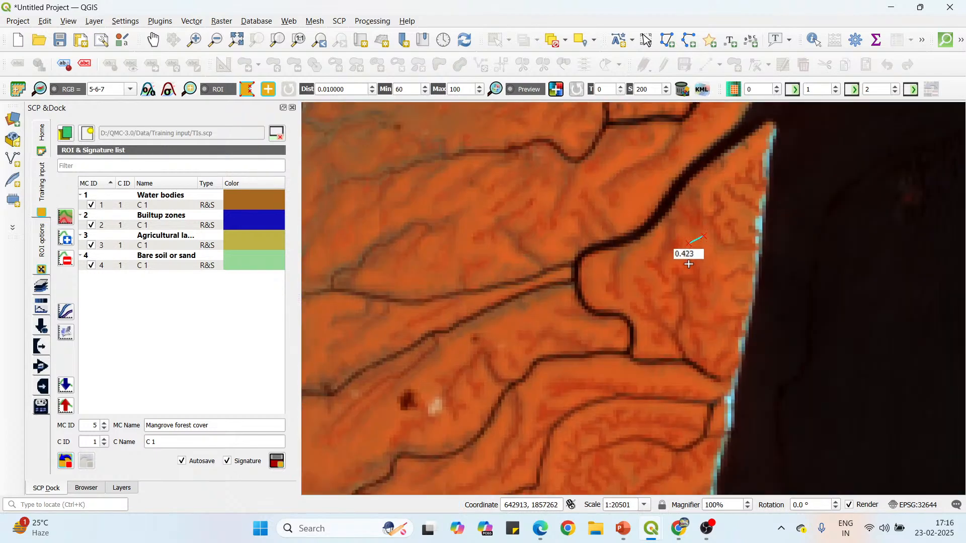
{"action": "left_click", "coordinate": [689, 261]}
{"action": "left_click", "coordinate": [716, 285]}
{"action": "left_click", "coordinate": [724, 274]}
{"action": "left_click", "coordinate": [723, 257]}
{"action": "left_click", "coordinate": [714, 244]}
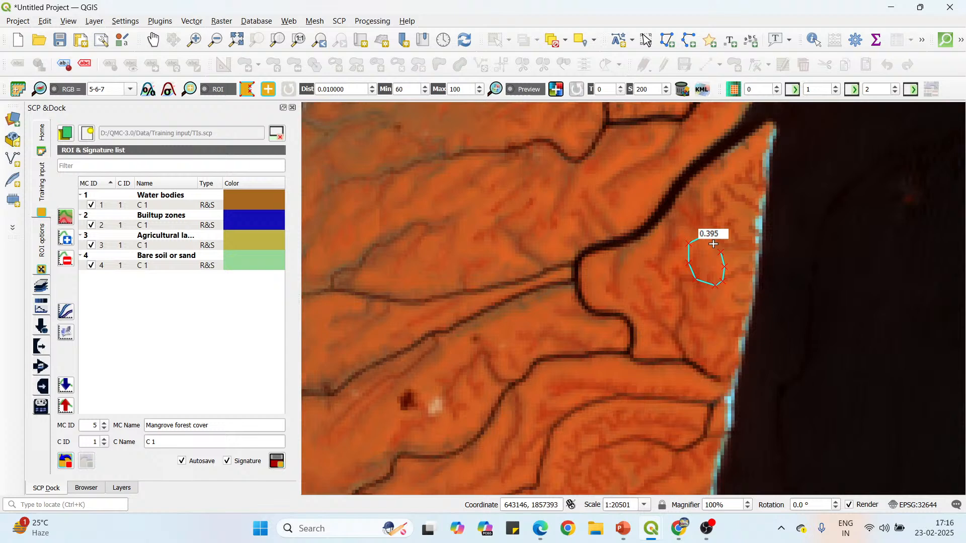
{"action": "right_click", "coordinate": [692, 226]}
Draw a small ROI polygon on the mangroves along the northwest bank of the same wide coastal creek.
{"action": "left_click", "coordinate": [638, 180]}
{"action": "left_click", "coordinate": [627, 197]}
{"action": "left_click", "coordinate": [636, 210]}
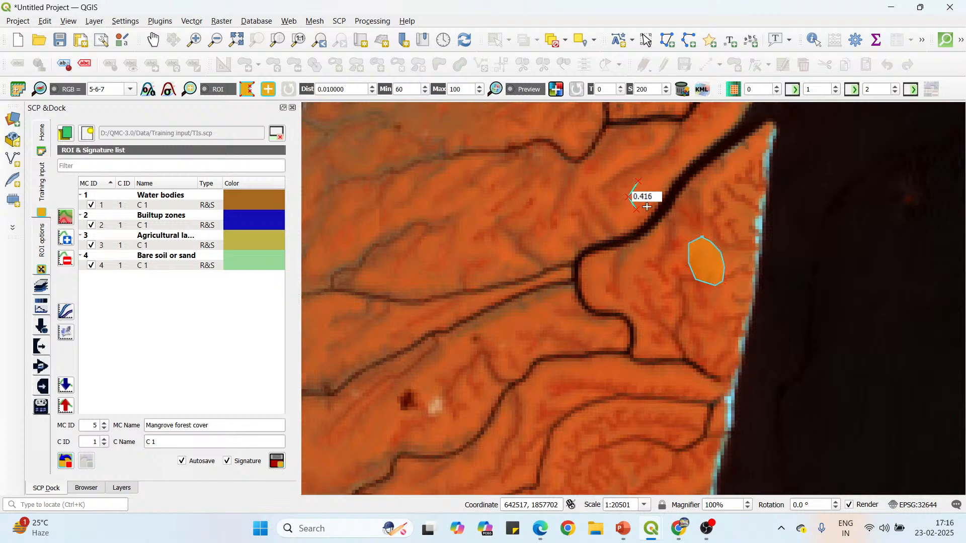
{"action": "left_click", "coordinate": [651, 204]}
{"action": "left_click", "coordinate": [660, 187]}
{"action": "right_click", "coordinate": [638, 181]}
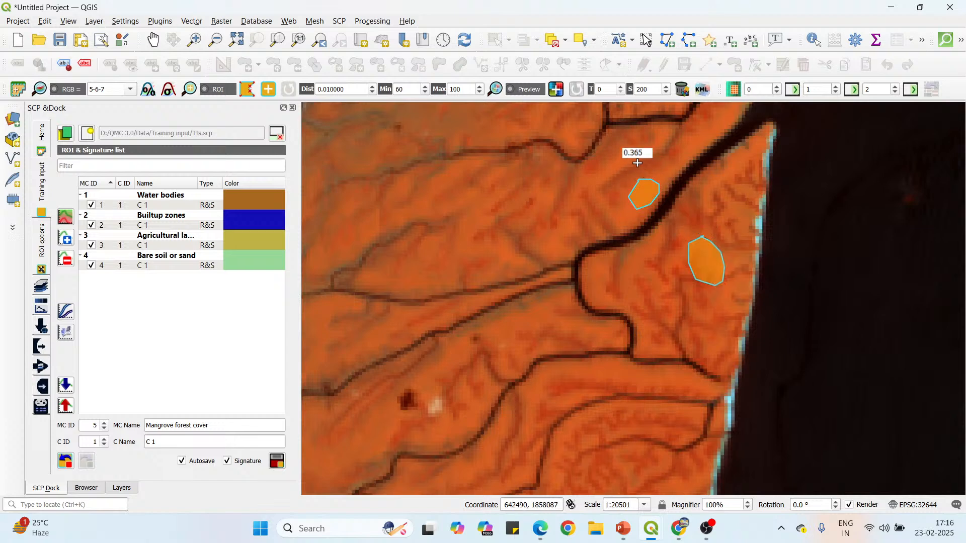
Draw a rounded ROI polygon on the bright orange mangroves farther south, inside the creek-ringed block near the east shoreline.
{"action": "scroll", "coordinate": [636, 156], "scroll_direction": "down", "scroll_amount": 2}
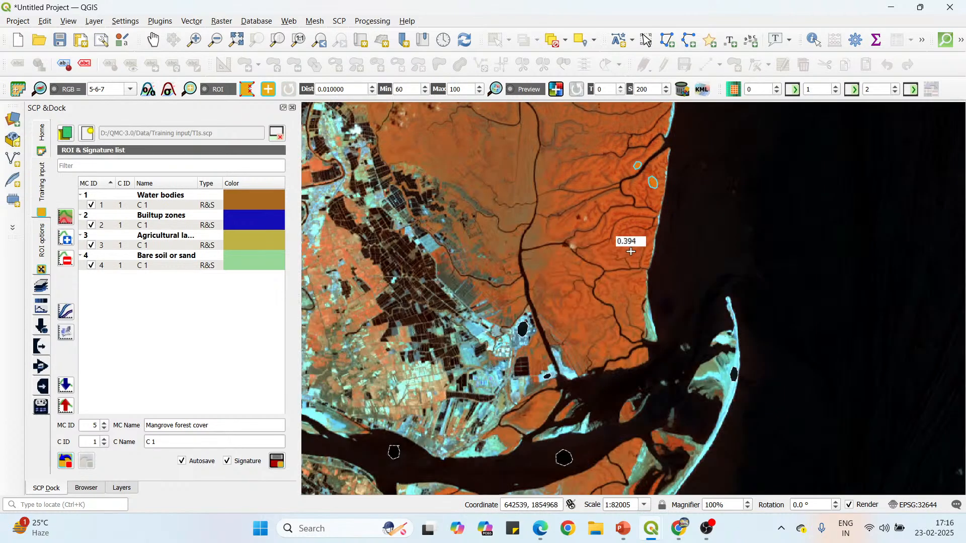
{"action": "scroll", "coordinate": [635, 235], "scroll_direction": "up", "scroll_amount": 2}
{"action": "left_click", "coordinate": [661, 209]}
{"action": "left_click", "coordinate": [645, 219]}
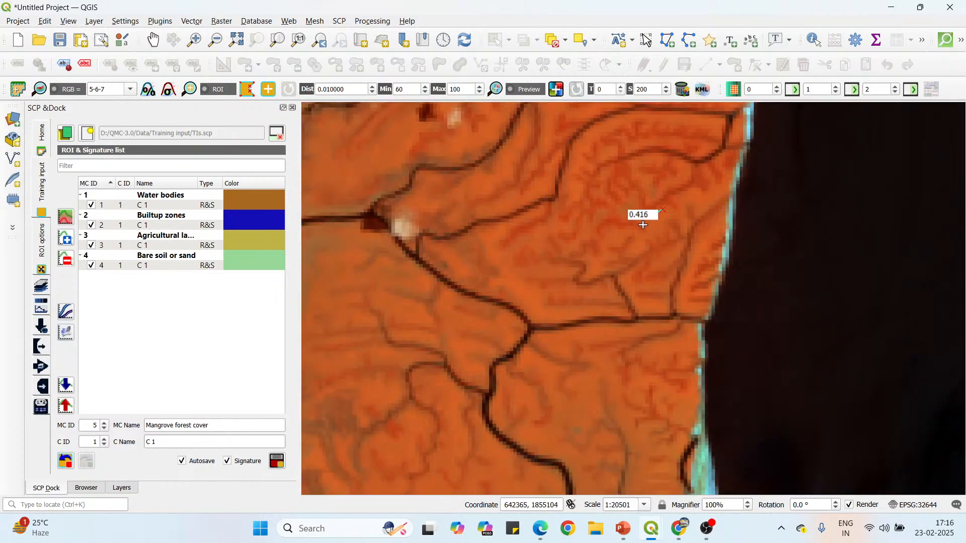
{"action": "left_click", "coordinate": [643, 232]}
{"action": "left_click", "coordinate": [652, 243]}
{"action": "left_click", "coordinate": [667, 242]}
{"action": "left_click", "coordinate": [679, 224]}
{"action": "left_click", "coordinate": [674, 210]}
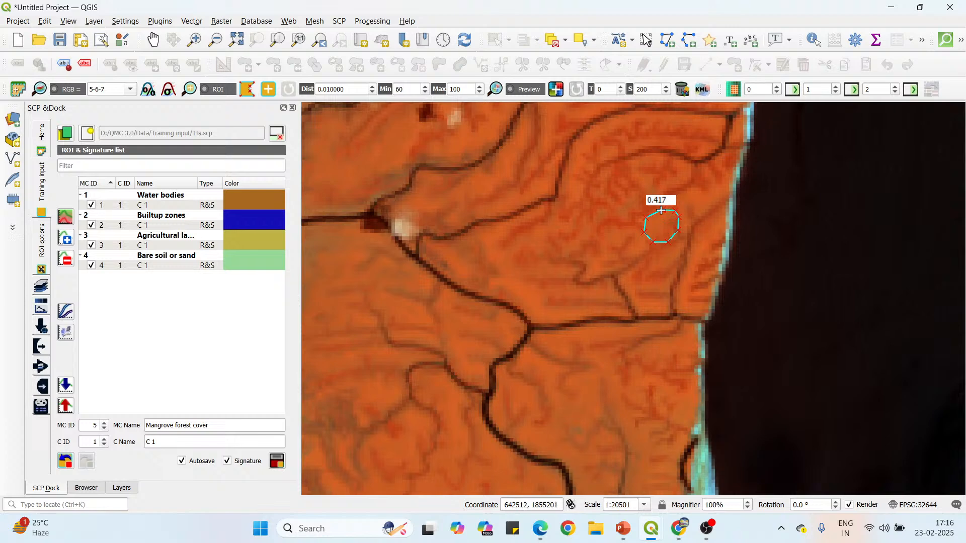
{"action": "right_click", "coordinate": [661, 210]}
Draw a rounded ROI polygon on the mangroves just north of the creek junction, southwest of the previous ROI.
{"action": "left_click", "coordinate": [523, 260]}
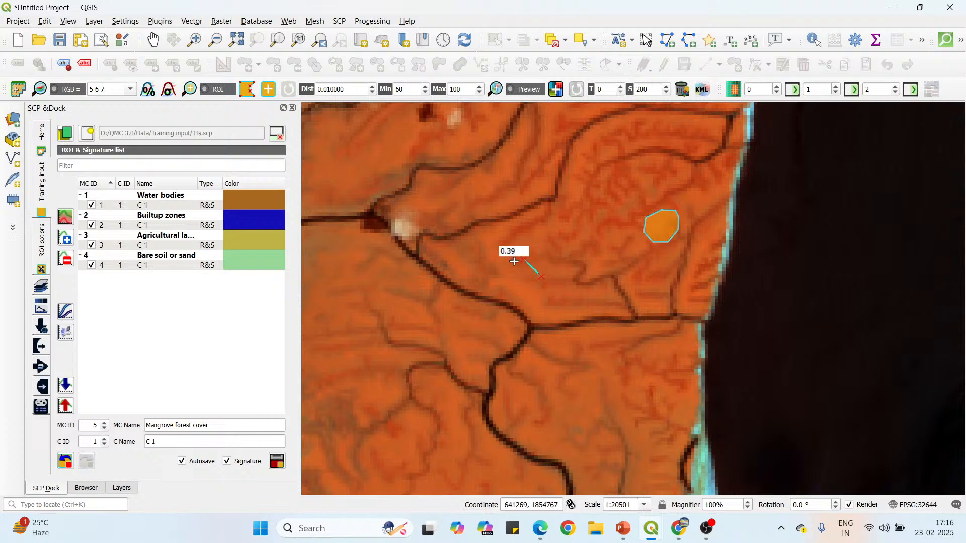
{"action": "left_click", "coordinate": [508, 273]}
{"action": "left_click", "coordinate": [509, 286]}
{"action": "left_click", "coordinate": [520, 297]}
{"action": "left_click", "coordinate": [537, 303]}
{"action": "left_click", "coordinate": [545, 295]}
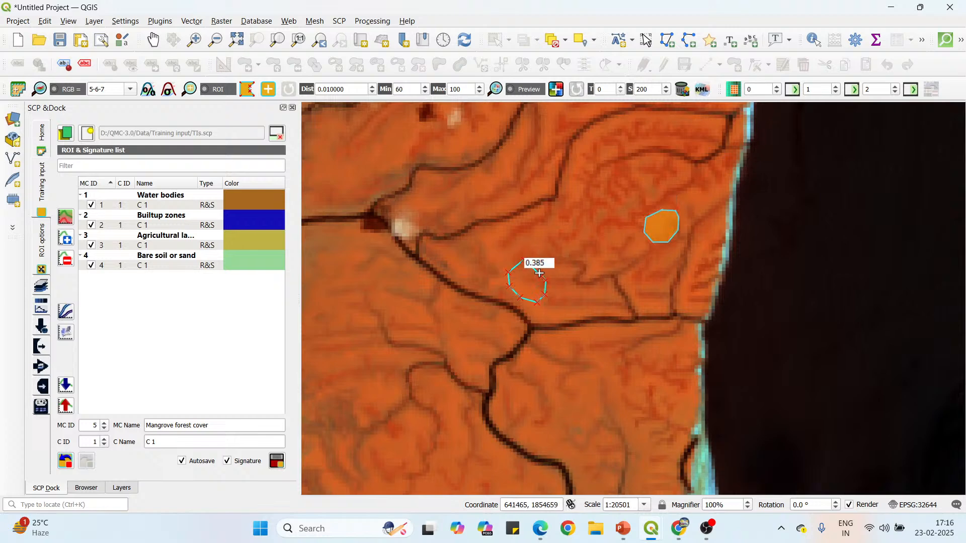
{"action": "right_click", "coordinate": [539, 273]}
Draw a rounded ROI polygon on the mangroves west of the winding creek, south of the creek junction.
{"action": "scroll", "coordinate": [543, 181], "scroll_direction": "down", "scroll_amount": 1}
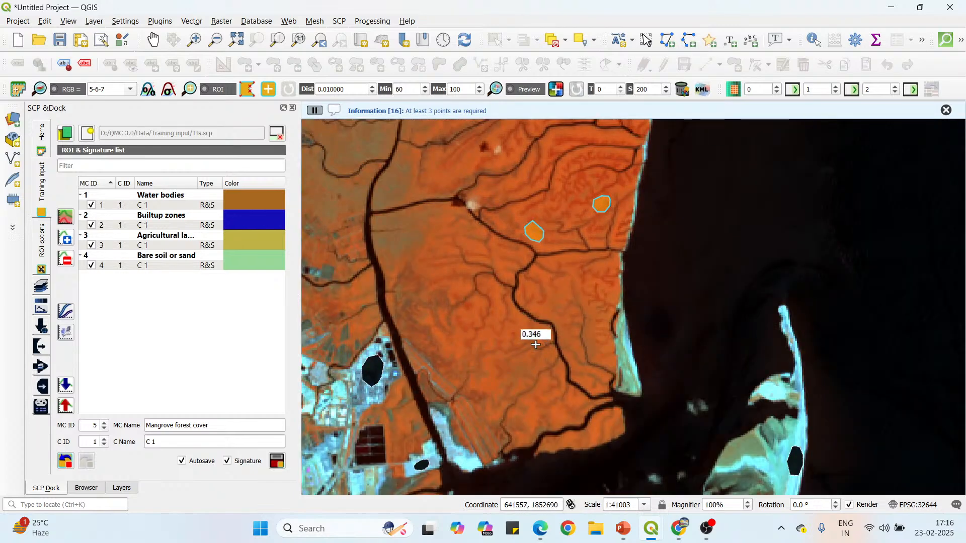
{"action": "scroll", "coordinate": [535, 344], "scroll_direction": "up", "scroll_amount": 1}
{"action": "left_click", "coordinate": [512, 294]}
{"action": "left_click", "coordinate": [505, 310]}
{"action": "left_click", "coordinate": [509, 325]}
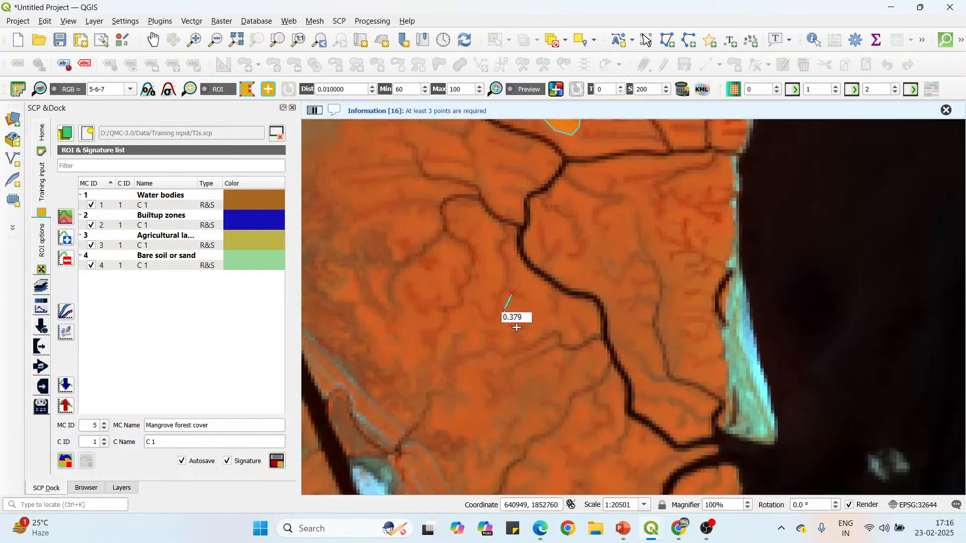
{"action": "left_click", "coordinate": [533, 330]}
{"action": "left_click", "coordinate": [543, 315]}
{"action": "left_click", "coordinate": [542, 300]}
{"action": "left_click", "coordinate": [534, 290]}
{"action": "left_click", "coordinate": [523, 289]}
{"action": "right_click", "coordinate": [512, 294]}
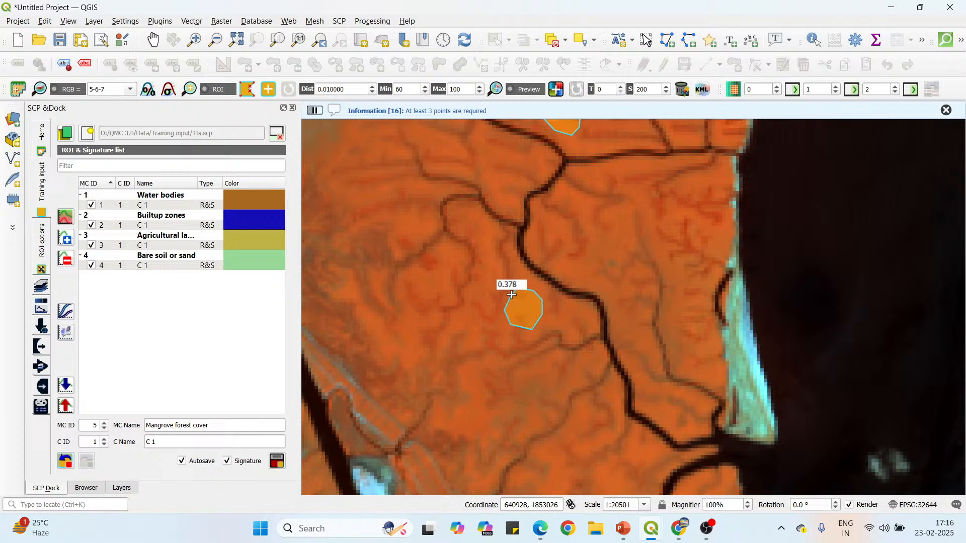
Draw a rounded ROI polygon on the mangroves north of the creek junction, between the wide north-south creek and the small cloud spots.
{"action": "scroll", "coordinate": [443, 222], "scroll_direction": "down", "scroll_amount": 2}
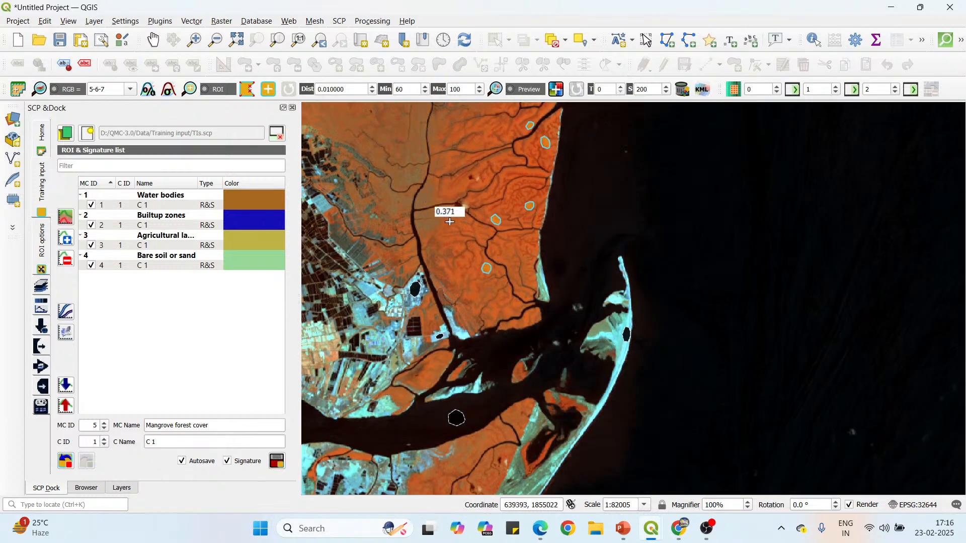
{"action": "scroll", "coordinate": [449, 221], "scroll_direction": "up", "scroll_amount": 2}
{"action": "left_click", "coordinate": [500, 163]}
{"action": "left_click", "coordinate": [477, 179]}
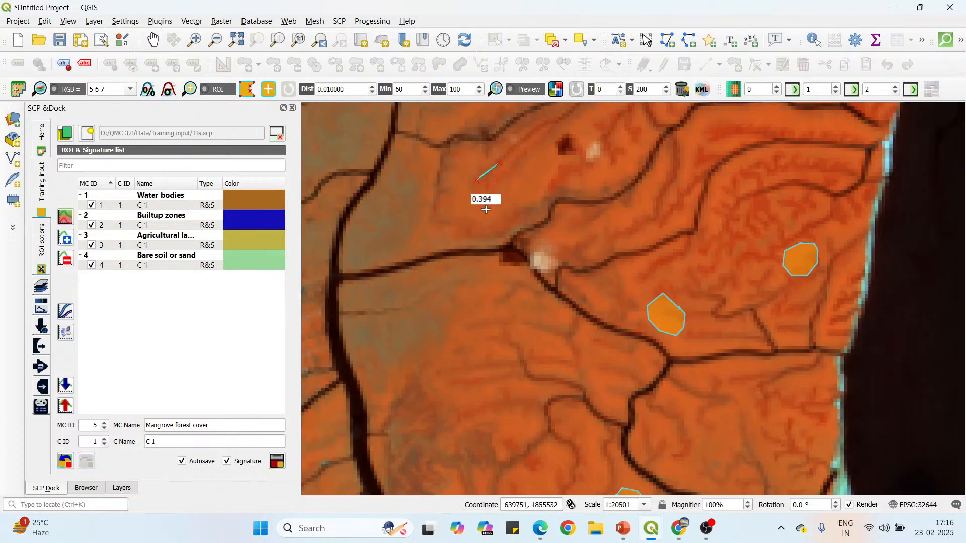
{"action": "left_click", "coordinate": [482, 208]}
{"action": "left_click", "coordinate": [500, 214]}
{"action": "left_click", "coordinate": [523, 207]}
{"action": "left_click", "coordinate": [534, 183]}
{"action": "left_click", "coordinate": [531, 171]}
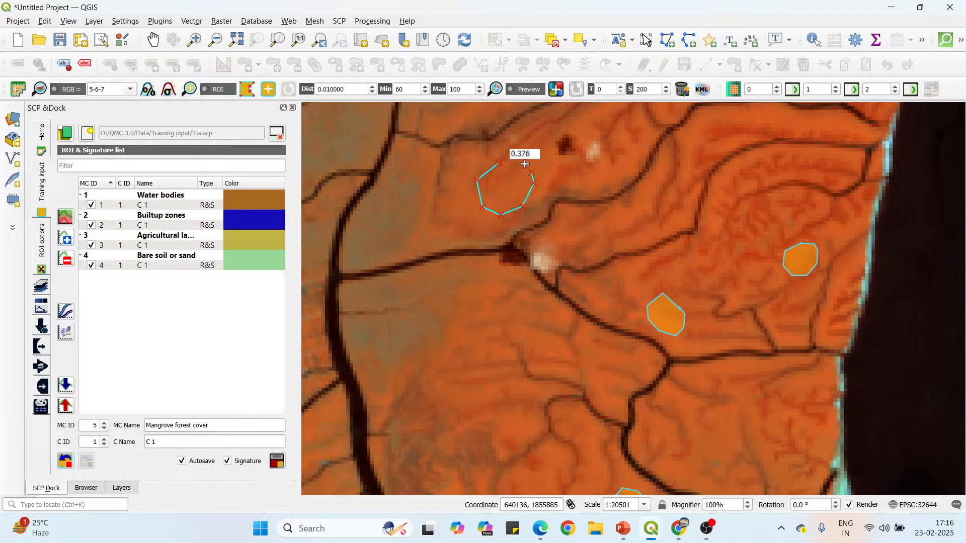
{"action": "right_click", "coordinate": [500, 161]}
Draw a rounded ROI polygon on the mangroves north of the paired east-west creeks, west of the wide coastal creek's bend.
{"action": "scroll", "coordinate": [521, 317], "scroll_direction": "down", "scroll_amount": 2}
{"action": "scroll", "coordinate": [553, 136], "scroll_direction": "up", "scroll_amount": 2}
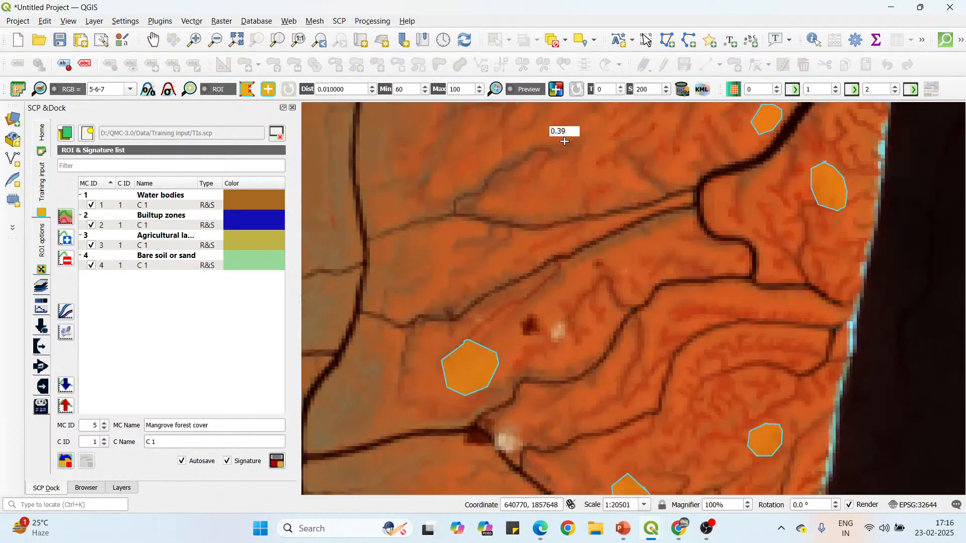
{"action": "scroll", "coordinate": [565, 141], "scroll_direction": "up", "scroll_amount": 1}
{"action": "left_click", "coordinate": [607, 191]}
{"action": "left_click", "coordinate": [623, 202]}
{"action": "left_click", "coordinate": [644, 200]}
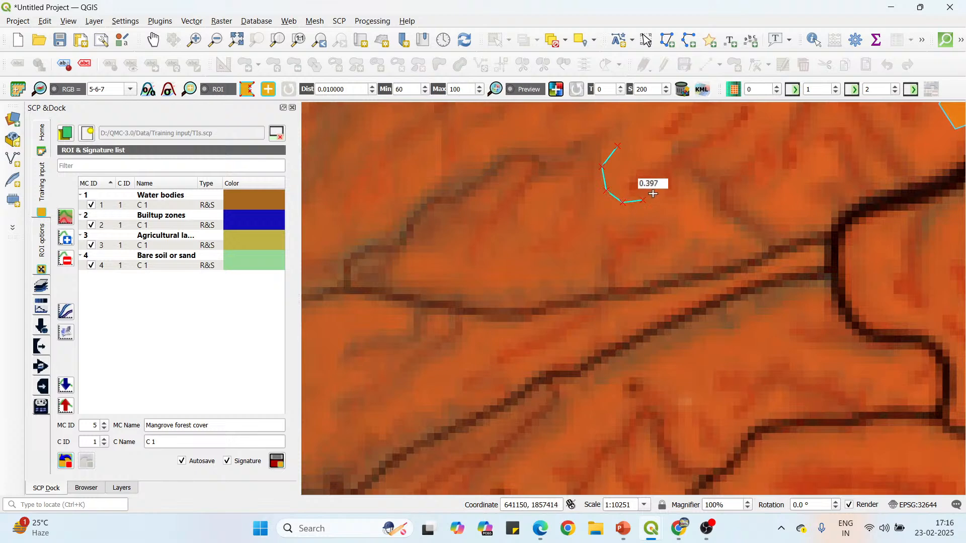
{"action": "left_click", "coordinate": [660, 184]}
{"action": "left_click", "coordinate": [663, 147]}
{"action": "left_click", "coordinate": [652, 140]}
{"action": "right_click", "coordinate": [614, 147]}
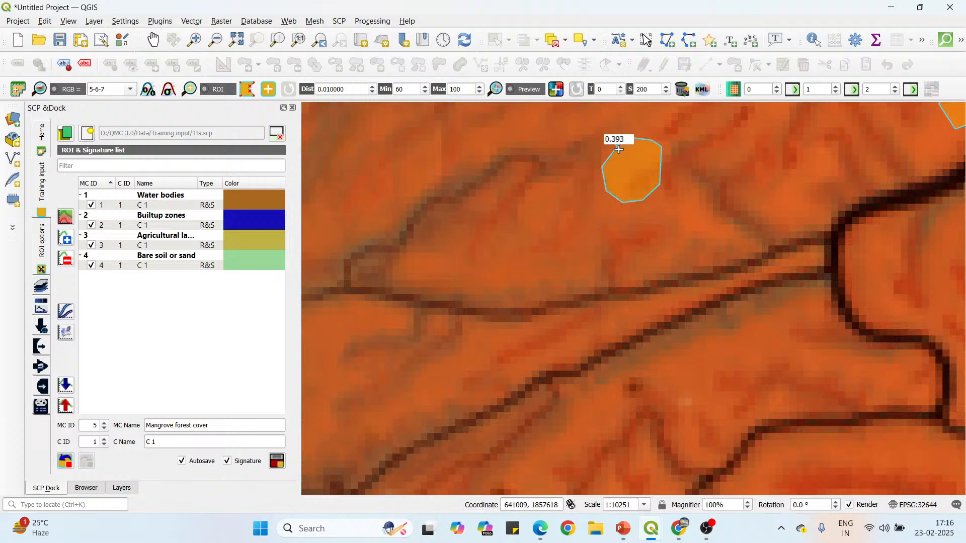
Draw an ROI polygon on the brownish mangroves west of the wide north-south creek, northeast of the aquaculture ponds.
{"action": "scroll", "coordinate": [578, 320], "scroll_direction": "down", "scroll_amount": 3}
{"action": "scroll", "coordinate": [575, 324], "scroll_direction": "up", "scroll_amount": 1}
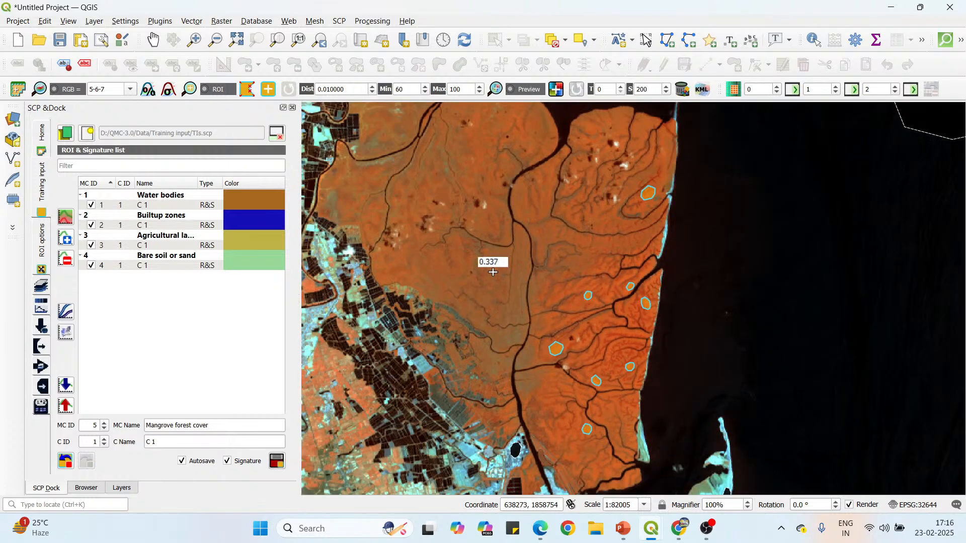
{"action": "scroll", "coordinate": [433, 255], "scroll_direction": "up", "scroll_amount": 1}
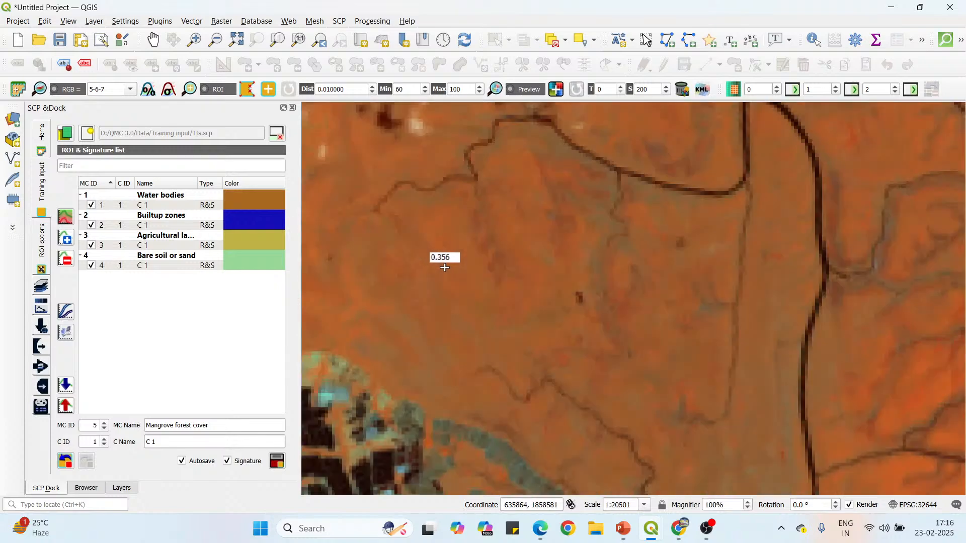
{"action": "left_click", "coordinate": [505, 252]}
{"action": "left_click", "coordinate": [516, 282]}
{"action": "left_click", "coordinate": [552, 255]}
{"action": "left_click", "coordinate": [533, 242]}
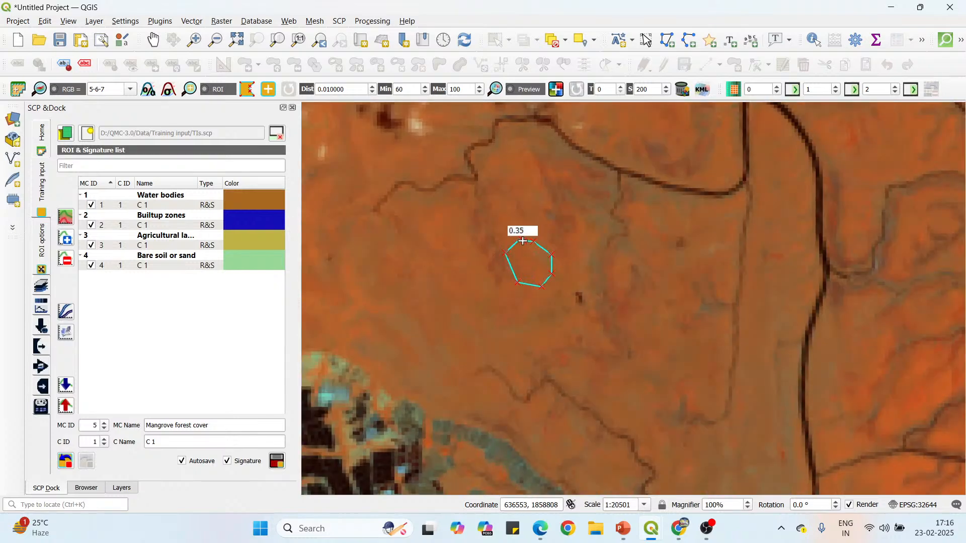
{"action": "right_click", "coordinate": [523, 242]}
Draw a small ROI polygon on the mangroves northeast of the previous ROI, inside the creek bend and southeast of the small cloud.
{"action": "scroll", "coordinate": [578, 217], "scroll_direction": "down", "scroll_amount": 1}
{"action": "scroll", "coordinate": [573, 207], "scroll_direction": "up", "scroll_amount": 1}
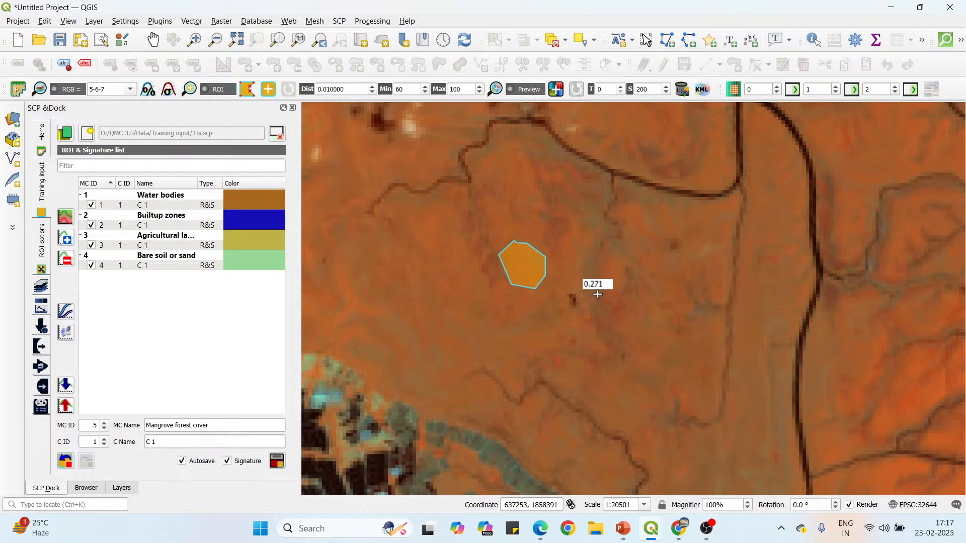
{"action": "scroll", "coordinate": [617, 265], "scroll_direction": "down", "scroll_amount": 1}
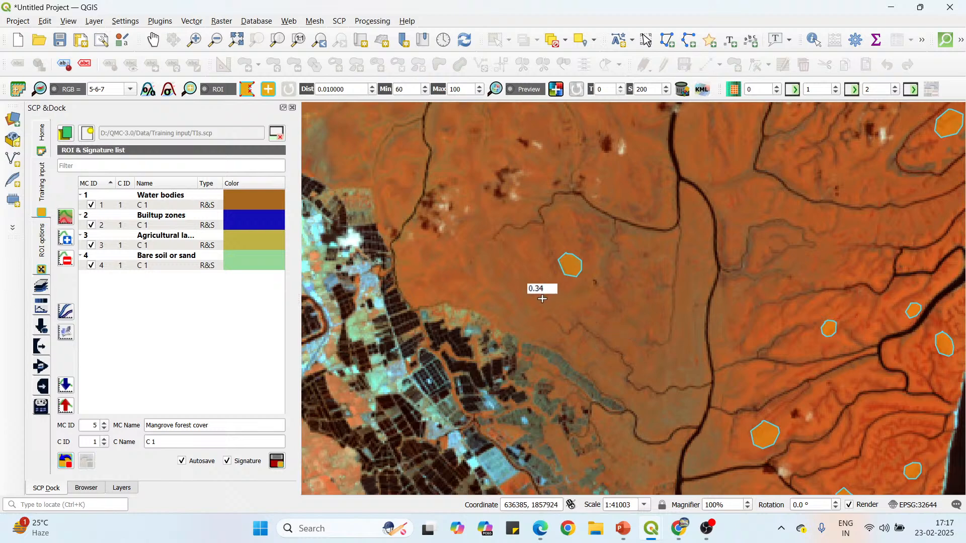
{"action": "scroll", "coordinate": [546, 285], "scroll_direction": "up", "scroll_amount": 1}
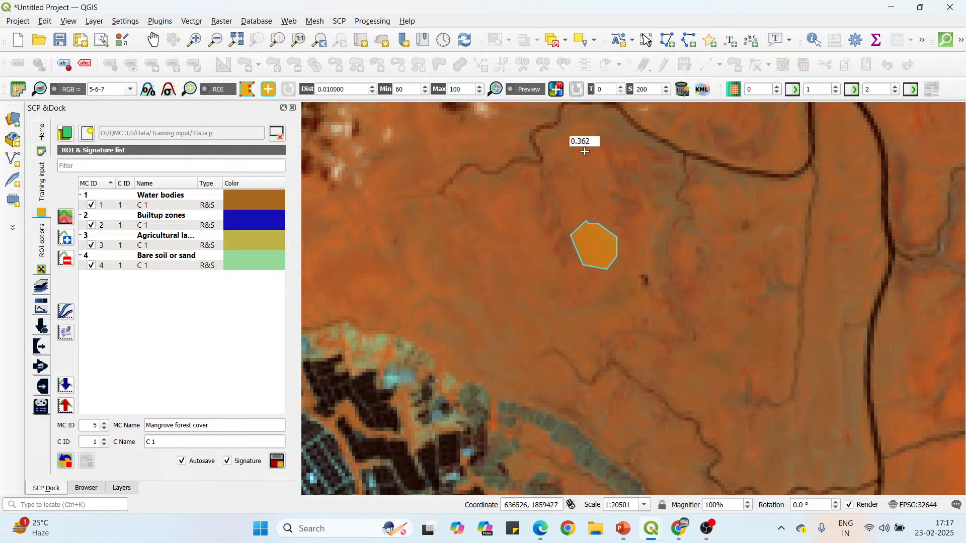
{"action": "scroll", "coordinate": [580, 143], "scroll_direction": "up", "scroll_amount": 1}
{"action": "scroll", "coordinate": [533, 166], "scroll_direction": "down", "scroll_amount": 1}
{"action": "scroll", "coordinate": [585, 257], "scroll_direction": "down", "scroll_amount": 1}
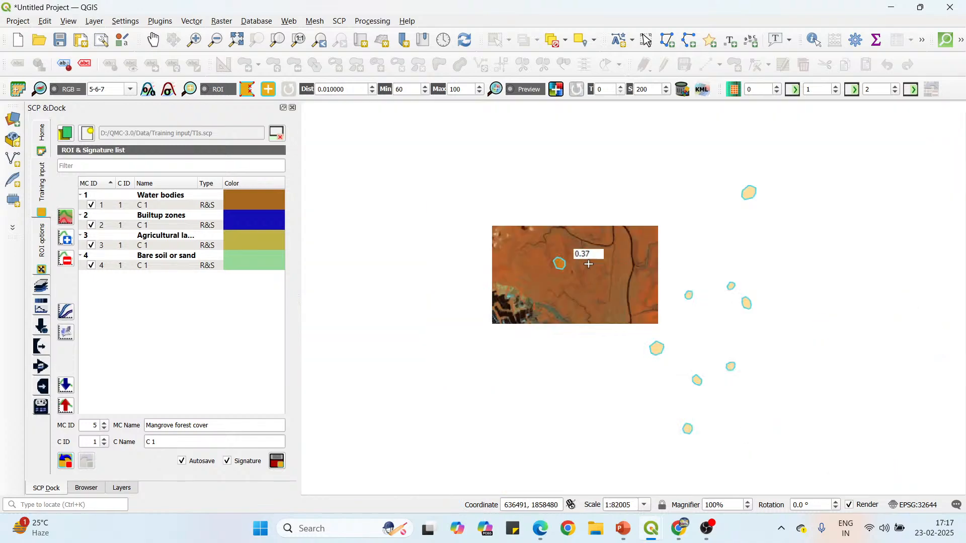
{"action": "scroll", "coordinate": [592, 200], "scroll_direction": "up", "scroll_amount": 1}
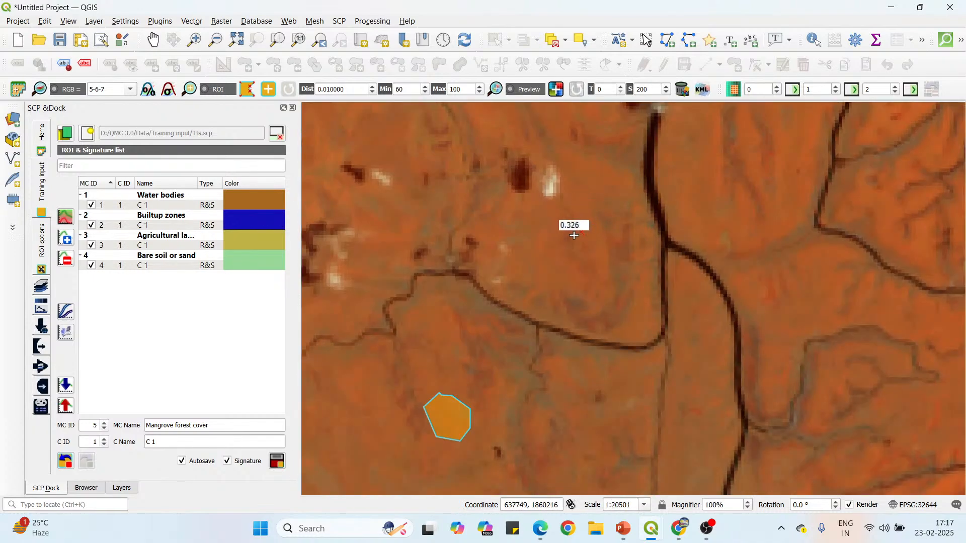
{"action": "left_click", "coordinate": [572, 243]}
{"action": "left_click", "coordinate": [578, 264]}
{"action": "left_click", "coordinate": [597, 262]}
{"action": "left_click", "coordinate": [600, 252]}
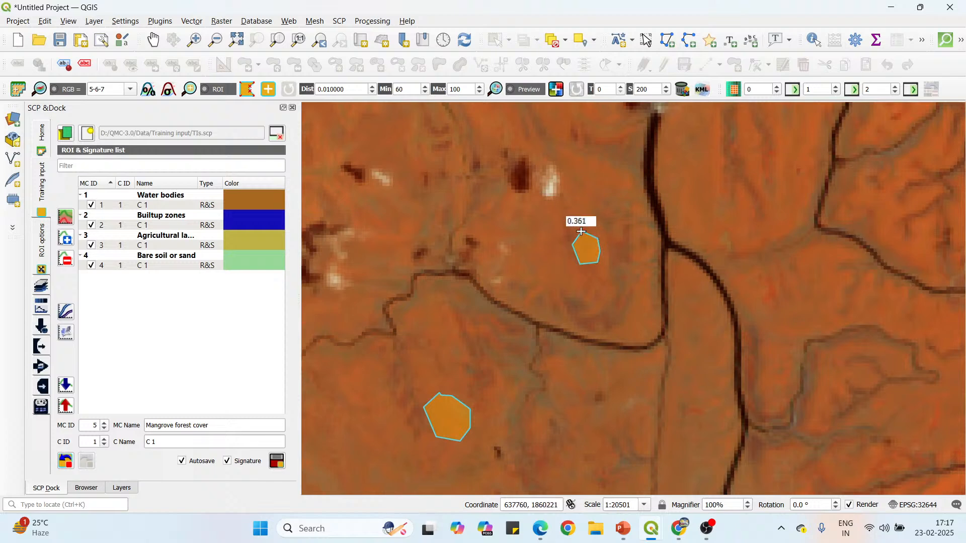
Draw a small ROI polygon on the northwestern mangroves, east of the dark rectangular ponds and northwest of the forked creek.
{"action": "scroll", "coordinate": [616, 274], "scroll_direction": "down", "scroll_amount": 2}
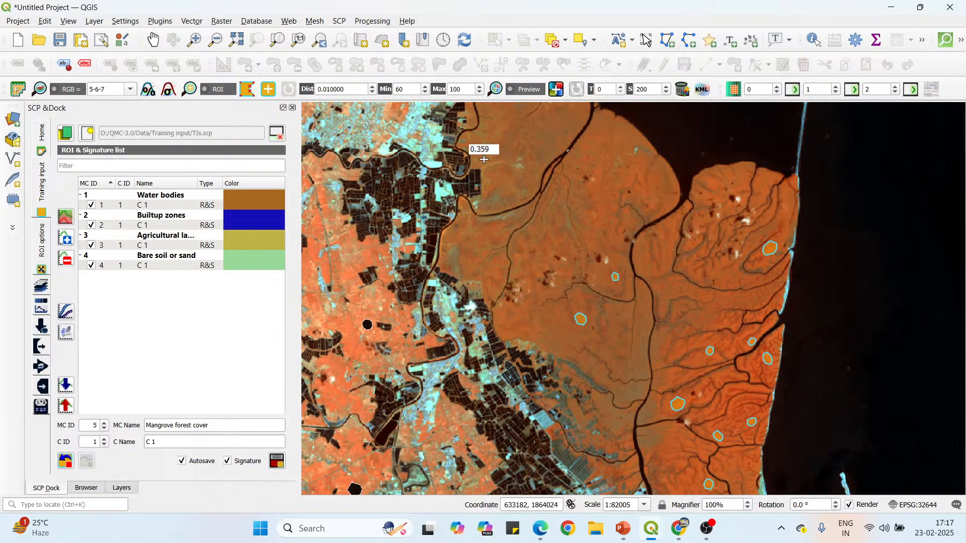
{"action": "scroll", "coordinate": [484, 159], "scroll_direction": "up", "scroll_amount": 3}
{"action": "left_click", "coordinate": [551, 142]}
{"action": "left_click", "coordinate": [528, 162]}
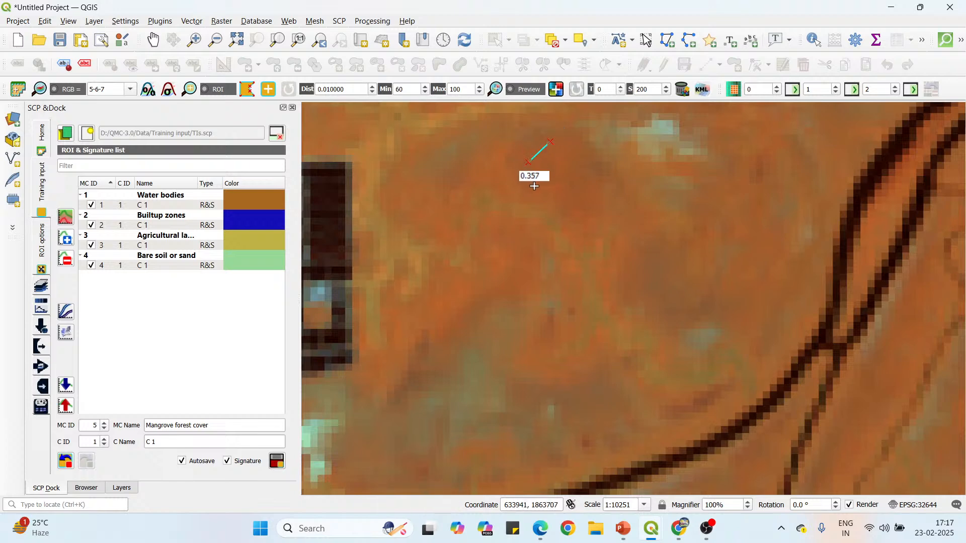
{"action": "left_click", "coordinate": [571, 188]}
{"action": "left_click", "coordinate": [577, 165]}
{"action": "right_click", "coordinate": [554, 142]}
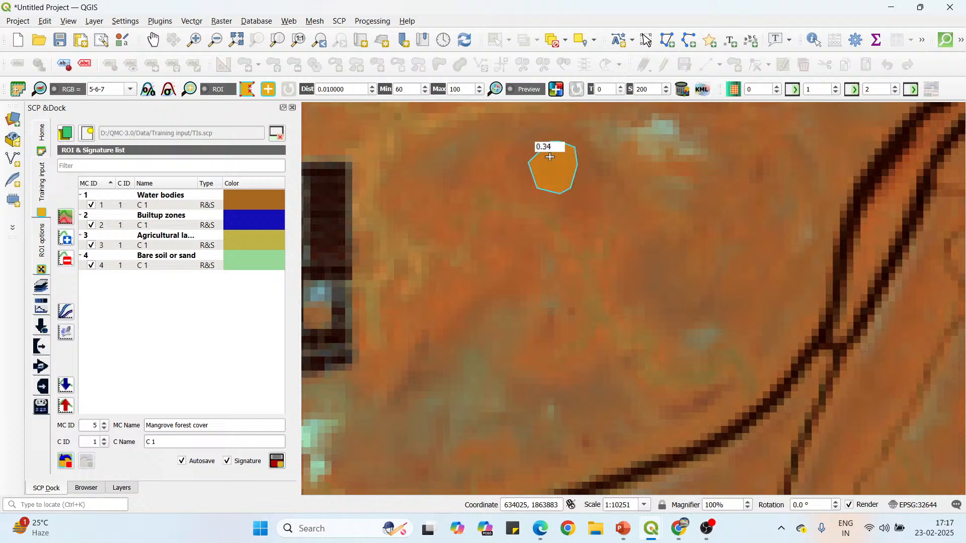
Draw a larger rounded ROI polygon on the mangroves north of the previous ROI, east of the creek winding past the ponds.
{"action": "scroll", "coordinate": [572, 307], "scroll_direction": "down", "scroll_amount": 2}
{"action": "scroll", "coordinate": [532, 164], "scroll_direction": "up", "scroll_amount": 1}
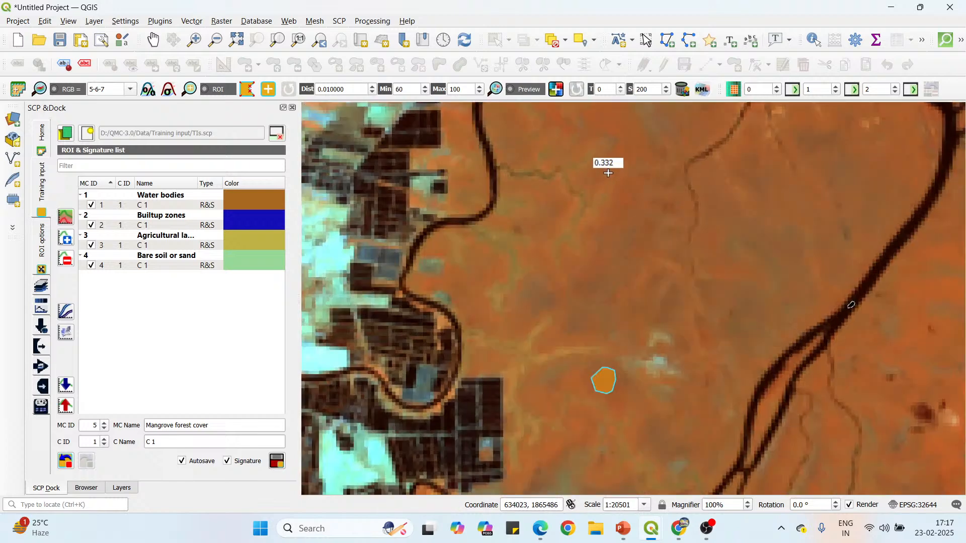
{"action": "left_click", "coordinate": [616, 157]}
{"action": "left_click", "coordinate": [593, 184]}
{"action": "left_click", "coordinate": [601, 207]}
{"action": "left_click", "coordinate": [624, 212]}
{"action": "left_click", "coordinate": [639, 204]}
{"action": "left_click", "coordinate": [648, 187]}
{"action": "left_click", "coordinate": [647, 166]}
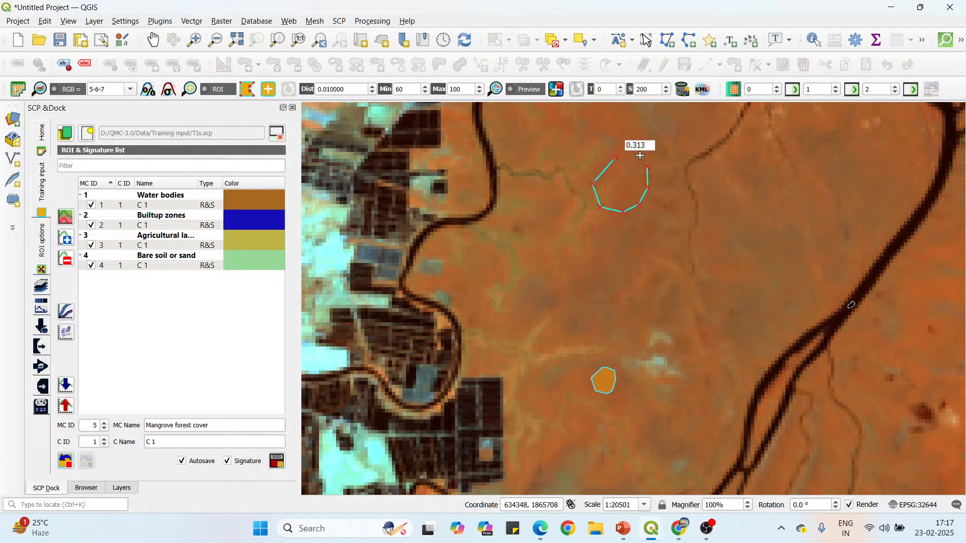
{"action": "right_click", "coordinate": [612, 160]}
Draw a large rounded ROI polygon near the seaward tip of the mangrove lobe, just west of the wide creek's mouth.
{"action": "scroll", "coordinate": [552, 302], "scroll_direction": "down", "scroll_amount": 1}
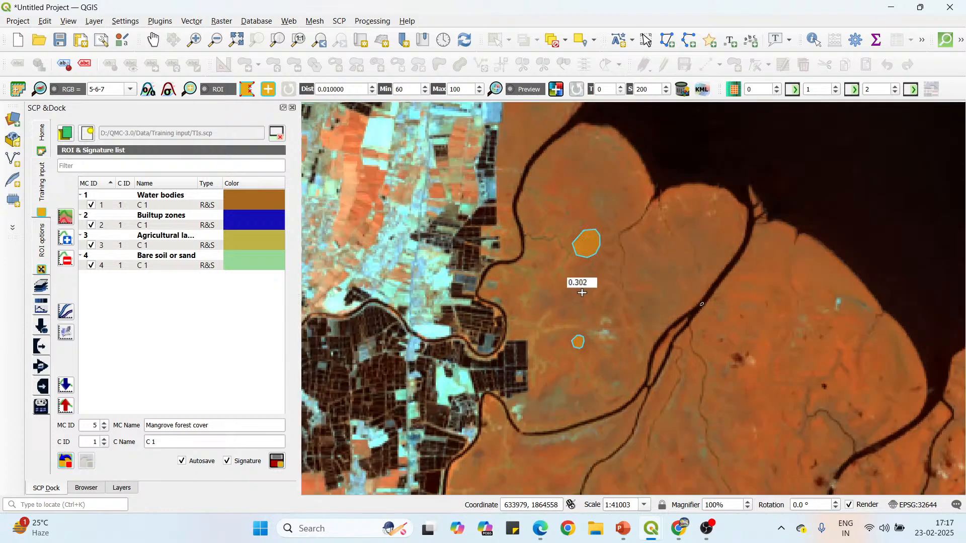
{"action": "left_click", "coordinate": [704, 193]}
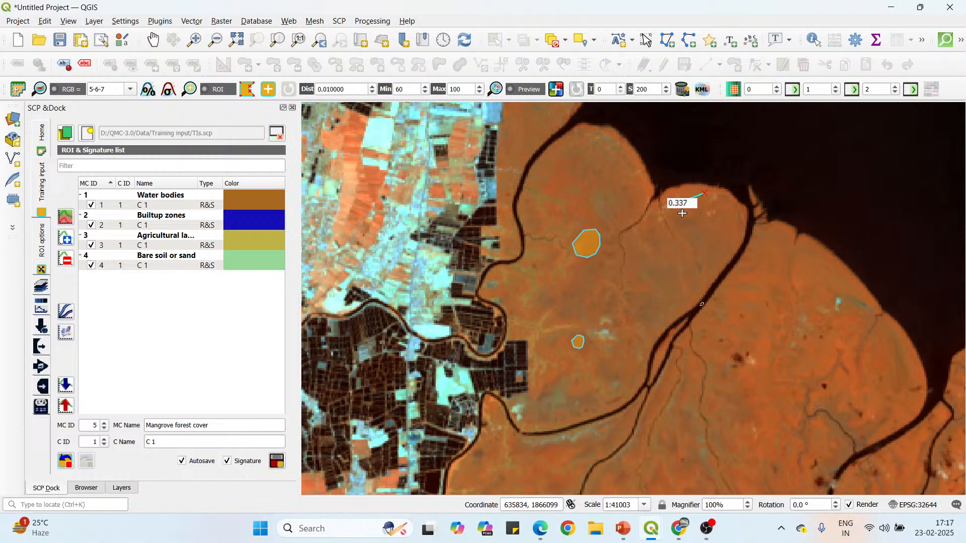
{"action": "right_click", "coordinate": [703, 195]}
Draw an ROI polygon on the narrow coastal mangrove strip to the northwest, on the west bank near the creek mouth.
{"action": "scroll", "coordinate": [655, 210], "scroll_direction": "down", "scroll_amount": 1}
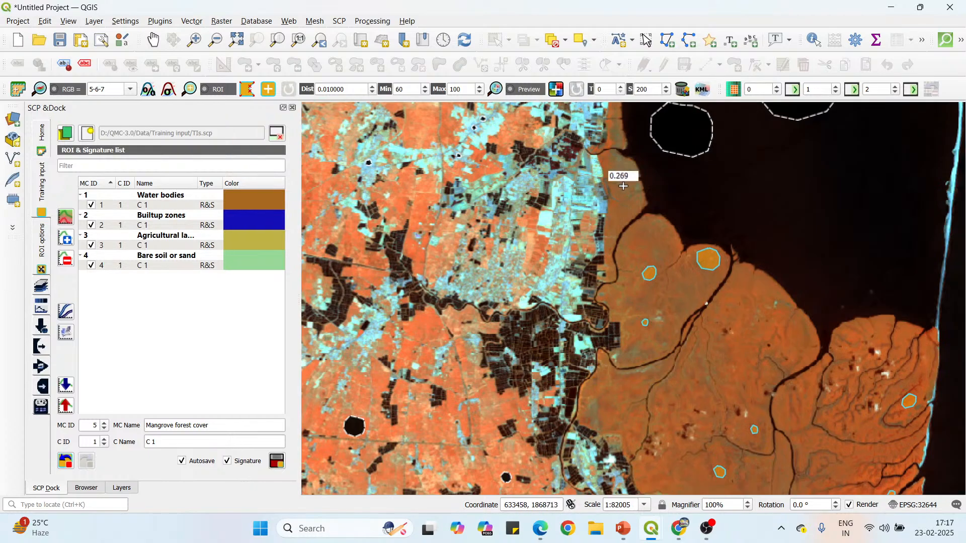
{"action": "scroll", "coordinate": [624, 186], "scroll_direction": "up", "scroll_amount": 1}
{"action": "left_click", "coordinate": [610, 237]}
{"action": "left_click", "coordinate": [615, 249]}
{"action": "left_click", "coordinate": [633, 247]}
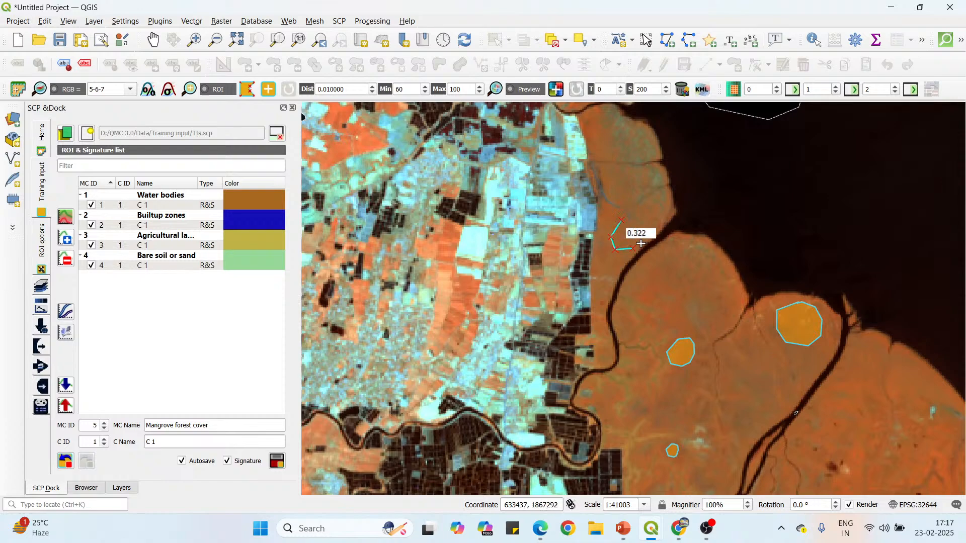
{"action": "right_click", "coordinate": [624, 221]}
Draw a rounded ROI polygon on the mangroves at the western edge of the forest, south of the forked creek and west of the cloud patches.
{"action": "scroll", "coordinate": [620, 222], "scroll_direction": "down", "scroll_amount": 1}
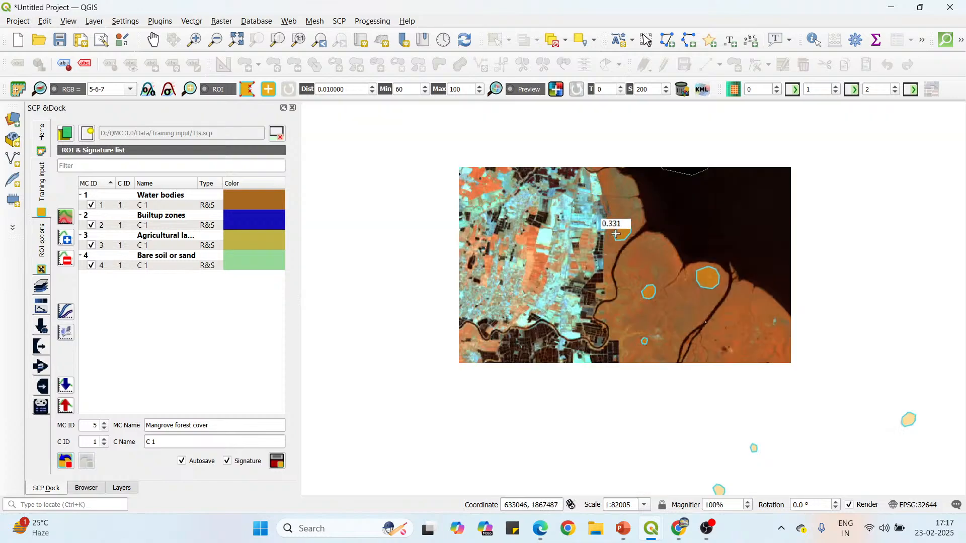
{"action": "scroll", "coordinate": [610, 139], "scroll_direction": "up", "scroll_amount": 1}
{"action": "scroll", "coordinate": [610, 139], "scroll_direction": "up", "scroll_amount": 1}
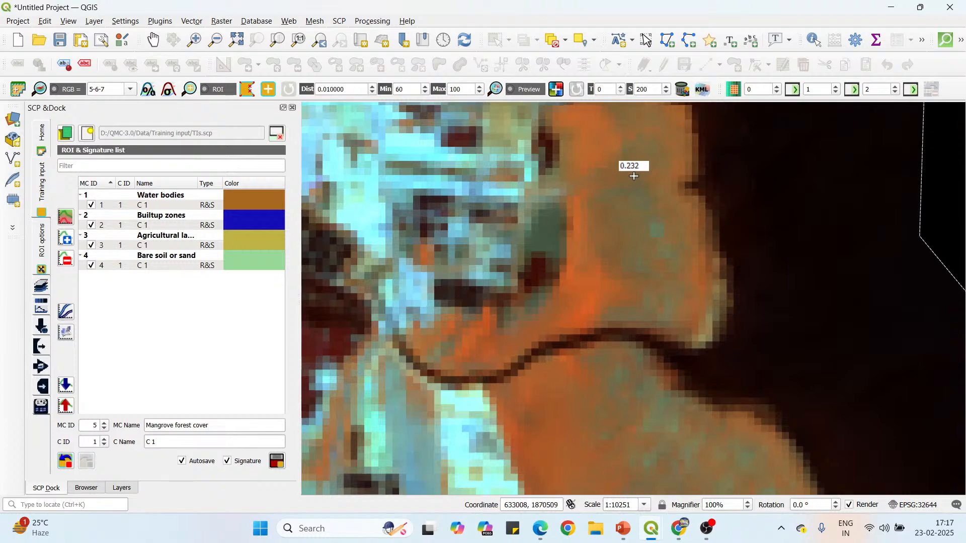
{"action": "scroll", "coordinate": [599, 118], "scroll_direction": "down", "scroll_amount": 1}
{"action": "scroll", "coordinate": [574, 163], "scroll_direction": "down", "scroll_amount": 1}
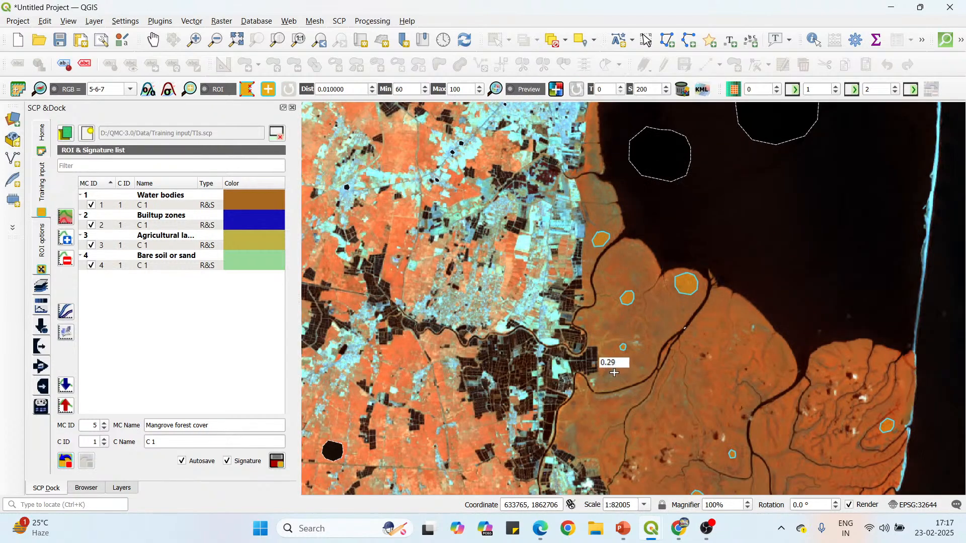
{"action": "scroll", "coordinate": [614, 373], "scroll_direction": "up", "scroll_amount": 1}
{"action": "scroll", "coordinate": [599, 276], "scroll_direction": "down", "scroll_amount": 1}
{"action": "scroll", "coordinate": [588, 384], "scroll_direction": "up", "scroll_amount": 3}
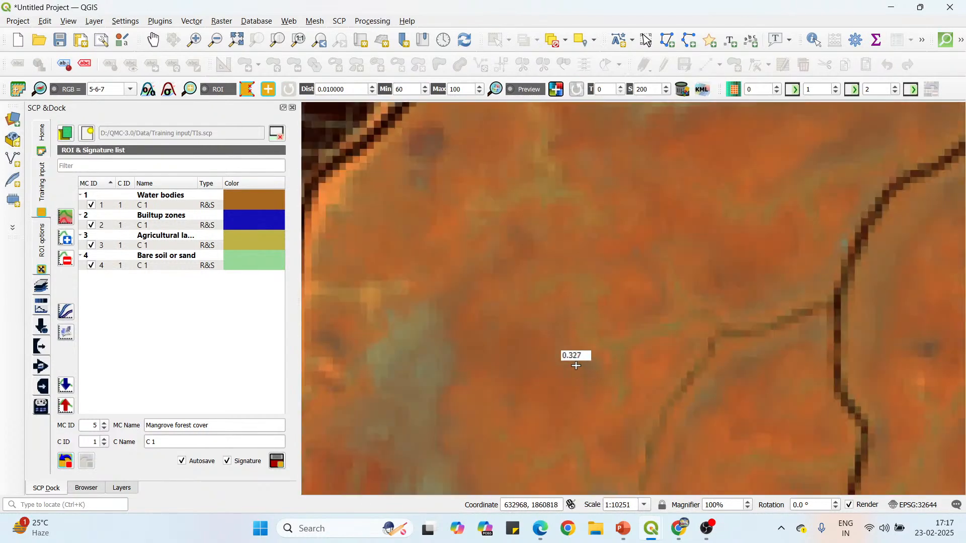
{"action": "left_click", "coordinate": [530, 302]}
{"action": "left_click", "coordinate": [497, 325]}
{"action": "left_click", "coordinate": [494, 361]}
{"action": "left_click", "coordinate": [510, 378]}
{"action": "left_click", "coordinate": [539, 381]}
{"action": "left_click", "coordinate": [561, 369]}
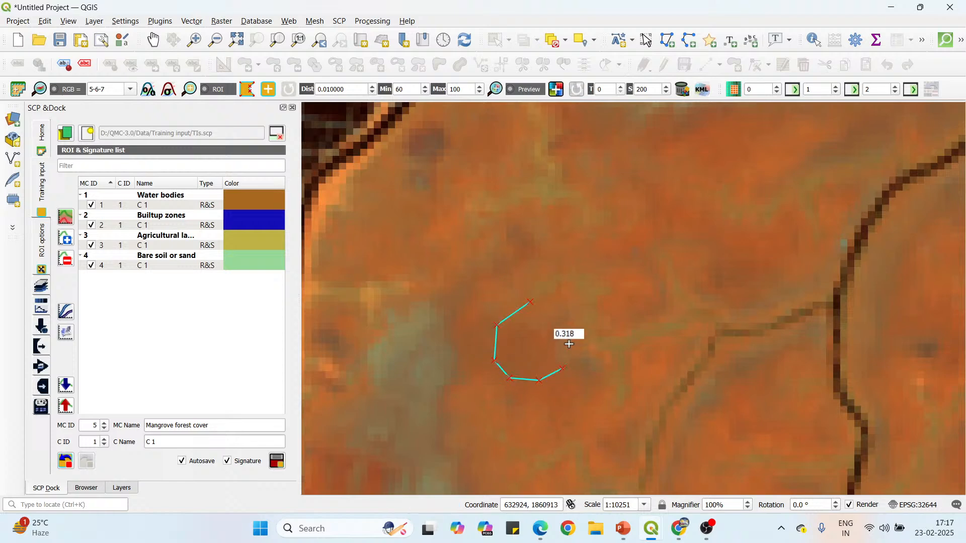
{"action": "left_click", "coordinate": [569, 348]}
{"action": "left_click", "coordinate": [561, 326]}
{"action": "right_click", "coordinate": [529, 301]}
Draw an oval ROI polygon on the mangroves west of the wide north-south creek, just north of the dark ROI in the bright built-up area.
{"action": "scroll", "coordinate": [485, 118], "scroll_direction": "down", "scroll_amount": 2}
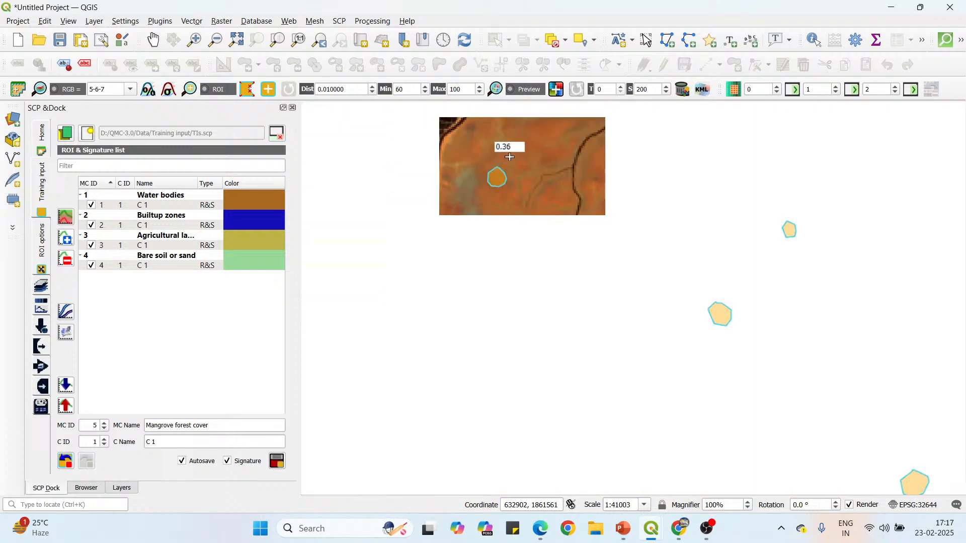
{"action": "scroll", "coordinate": [500, 151], "scroll_direction": "down", "scroll_amount": 1}
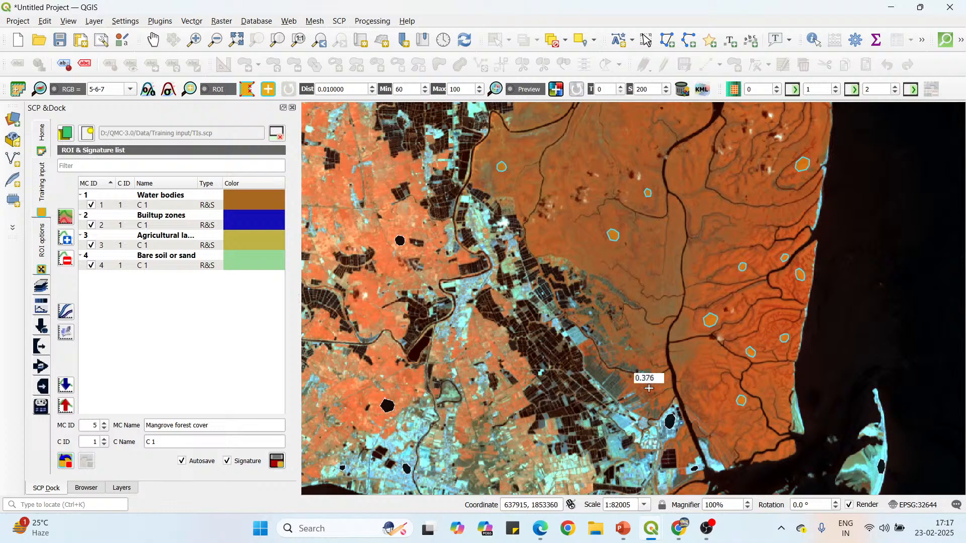
{"action": "scroll", "coordinate": [648, 387], "scroll_direction": "up", "scroll_amount": 1}
{"action": "scroll", "coordinate": [640, 323], "scroll_direction": "down", "scroll_amount": 1}
{"action": "scroll", "coordinate": [668, 378], "scroll_direction": "up", "scroll_amount": 2}
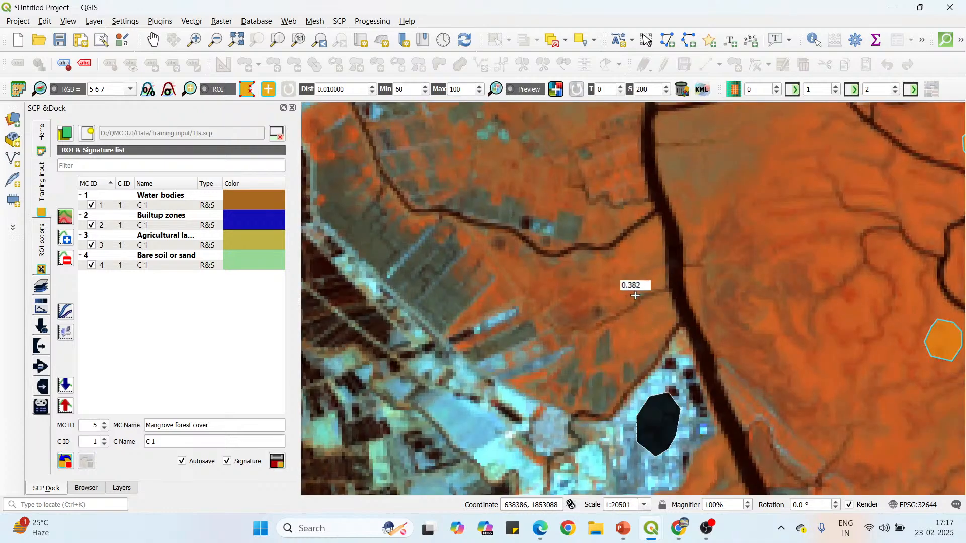
{"action": "left_click", "coordinate": [618, 270]}
{"action": "left_click", "coordinate": [592, 271]}
{"action": "left_click", "coordinate": [575, 281]}
{"action": "left_click", "coordinate": [573, 300]}
{"action": "left_click", "coordinate": [596, 312]}
{"action": "left_click", "coordinate": [614, 308]}
{"action": "left_click", "coordinate": [628, 294]}
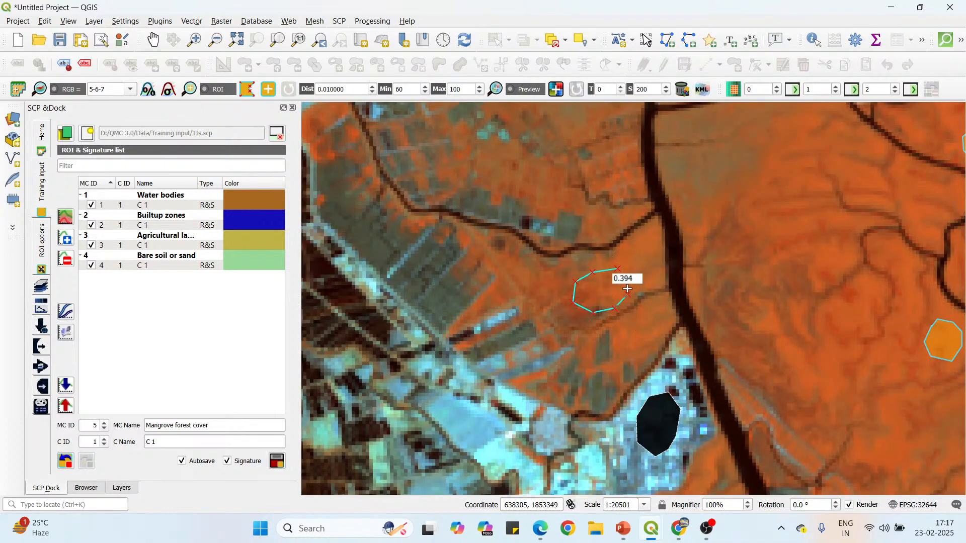
{"action": "left_click", "coordinate": [627, 279]}
{"action": "right_click", "coordinate": [616, 267]}
{"action": "scroll", "coordinate": [557, 192], "scroll_direction": "down", "scroll_amount": 2}
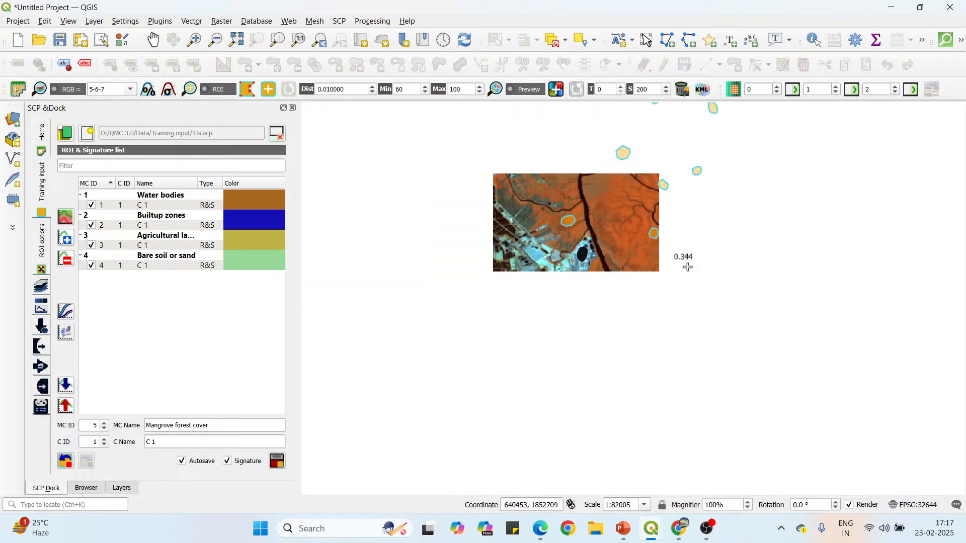
{"action": "scroll", "coordinate": [635, 269], "scroll_direction": "up", "scroll_amount": 2}
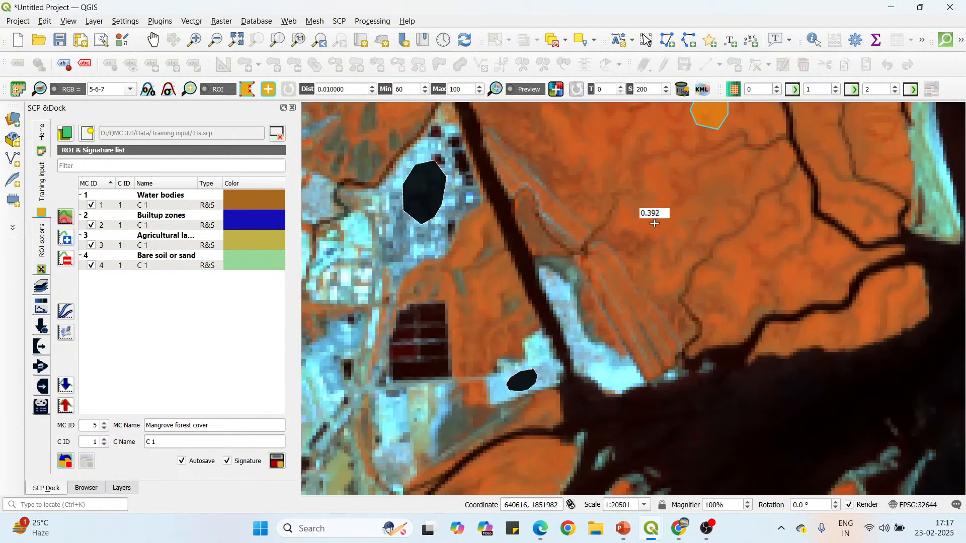
Draw a rounded ROI polygon on the mangroves east of the wide north-south creek, northeast of the striped strip and bright sand patch.
{"action": "left_click", "coordinate": [654, 239]}
{"action": "left_click", "coordinate": [674, 255]}
{"action": "left_click", "coordinate": [698, 246]}
{"action": "left_click", "coordinate": [702, 223]}
{"action": "left_click", "coordinate": [693, 208]}
{"action": "left_click", "coordinate": [679, 204]}
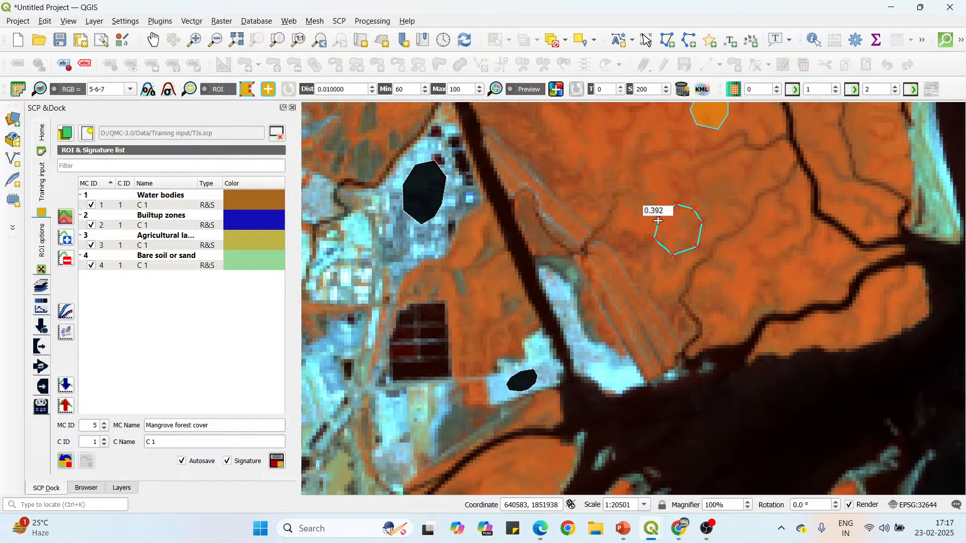
{"action": "right_click", "coordinate": [658, 220]}
Draw an ROI polygon in the upper half of the elongated mangrove island southwest of the small dark ROI by the creek mouth.
{"action": "scroll", "coordinate": [625, 151], "scroll_direction": "down", "scroll_amount": 1}
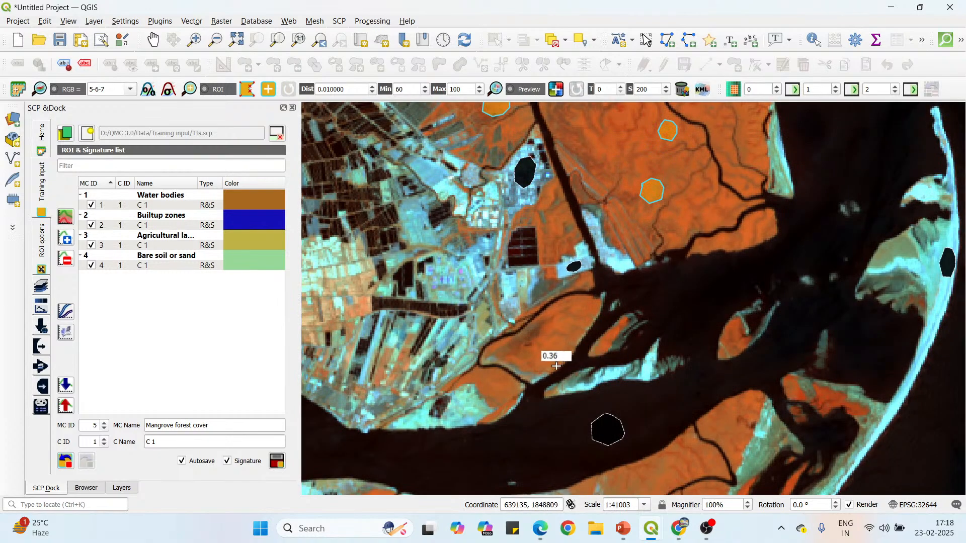
{"action": "scroll", "coordinate": [556, 364], "scroll_direction": "up", "scroll_amount": 1}
{"action": "left_click", "coordinate": [560, 291]}
{"action": "left_click", "coordinate": [540, 305]}
{"action": "left_click", "coordinate": [544, 327]}
{"action": "left_click", "coordinate": [566, 336]}
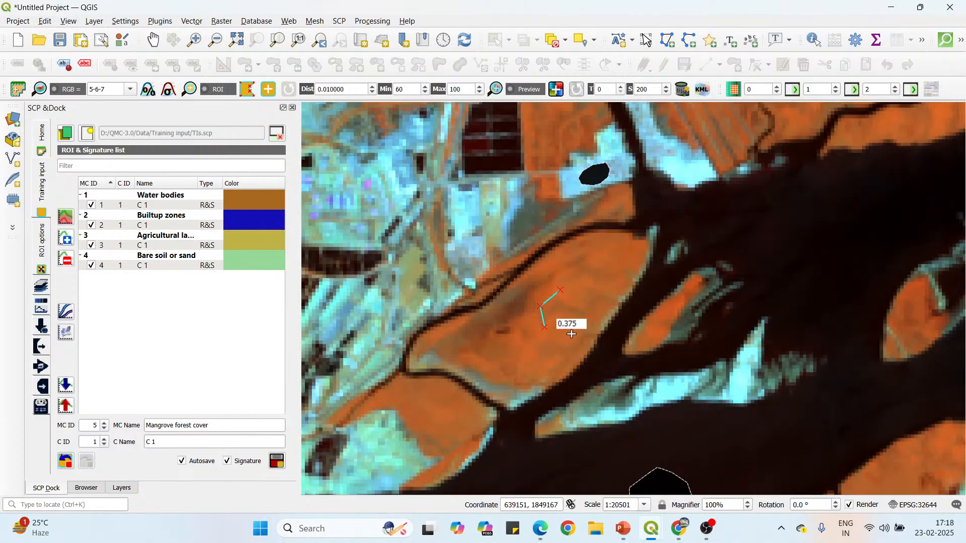
{"action": "left_click", "coordinate": [587, 321]}
{"action": "left_click", "coordinate": [592, 302]}
{"action": "right_click", "coordinate": [557, 291]}
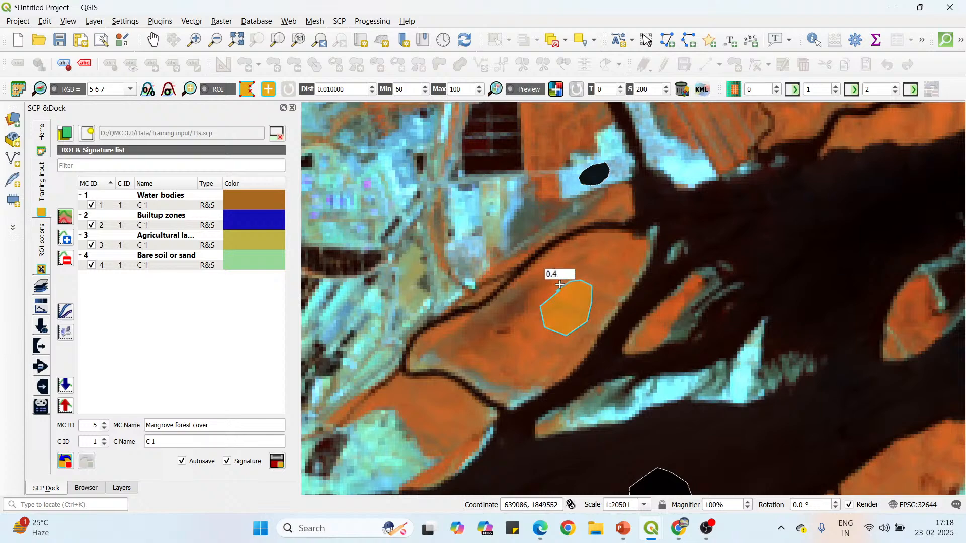
Draw an ROI polygon on the small mangrove lobe southwest of the elongated island, just across the narrow creek.
{"action": "scroll", "coordinate": [571, 215], "scroll_direction": "down", "scroll_amount": 1}
{"action": "scroll", "coordinate": [507, 320], "scroll_direction": "up", "scroll_amount": 1}
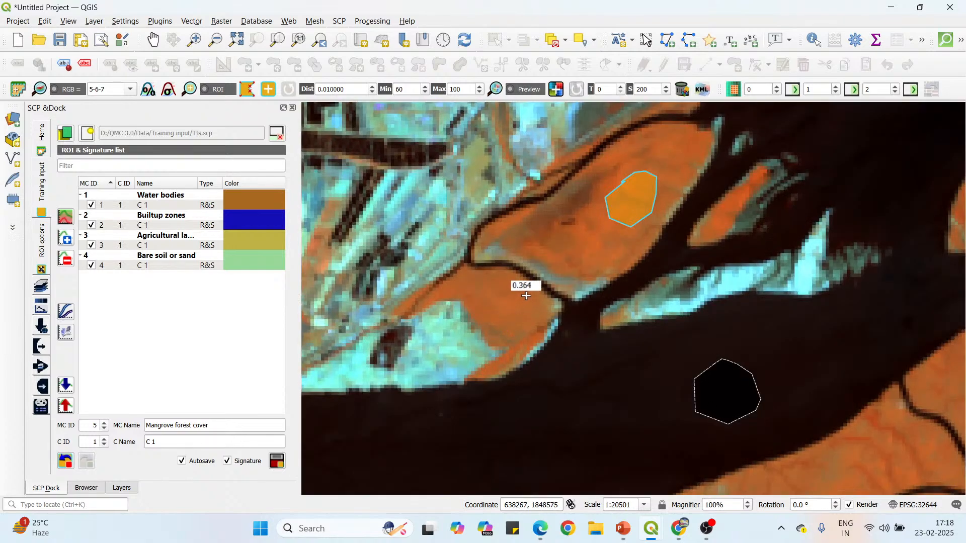
{"action": "left_click", "coordinate": [512, 278]}
{"action": "left_click", "coordinate": [489, 282]}
{"action": "left_click", "coordinate": [482, 308]}
{"action": "left_click", "coordinate": [496, 329]}
{"action": "left_click", "coordinate": [513, 337]}
{"action": "left_click", "coordinate": [530, 326]}
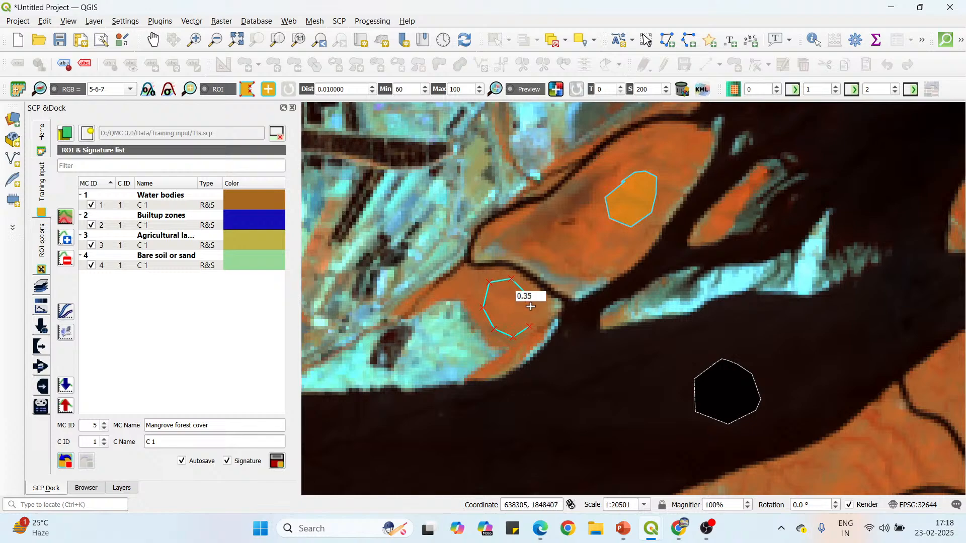
{"action": "right_click", "coordinate": [524, 290]}
Draw a rounded ROI polygon on the mangroves south of the main river, between the striped blue ponds and the winding creek.
{"action": "scroll", "coordinate": [502, 246], "scroll_direction": "down", "scroll_amount": 2}
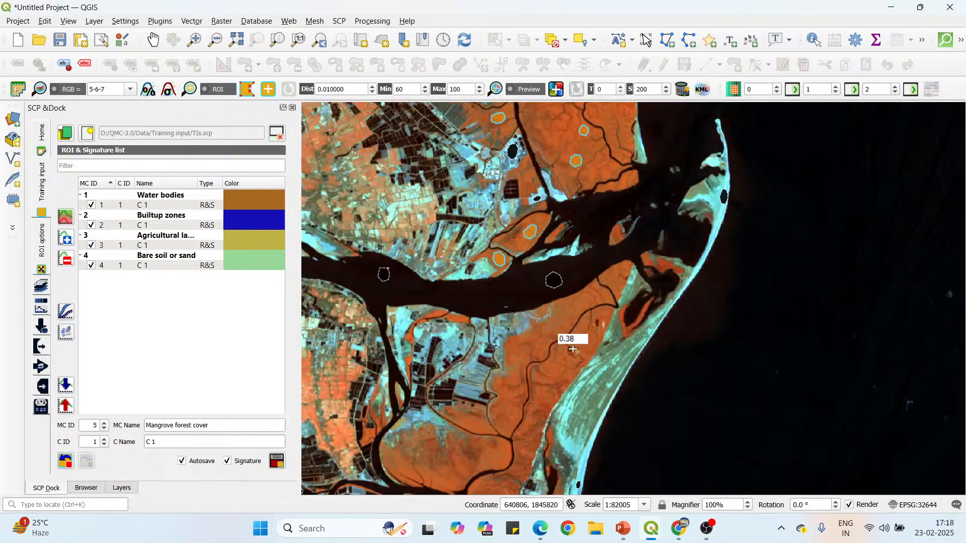
{"action": "scroll", "coordinate": [510, 417], "scroll_direction": "up", "scroll_amount": 2}
{"action": "left_click", "coordinate": [497, 349]}
{"action": "left_click", "coordinate": [474, 370]}
{"action": "left_click", "coordinate": [473, 391]}
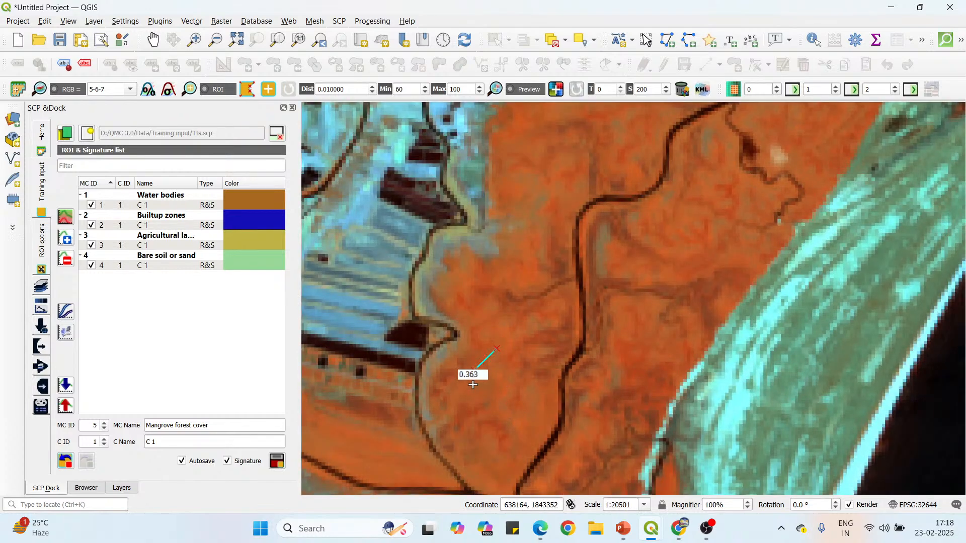
{"action": "left_click", "coordinate": [480, 408]}
{"action": "left_click", "coordinate": [502, 418]}
{"action": "left_click", "coordinate": [522, 416]}
{"action": "left_click", "coordinate": [533, 391]}
{"action": "left_click", "coordinate": [535, 372]}
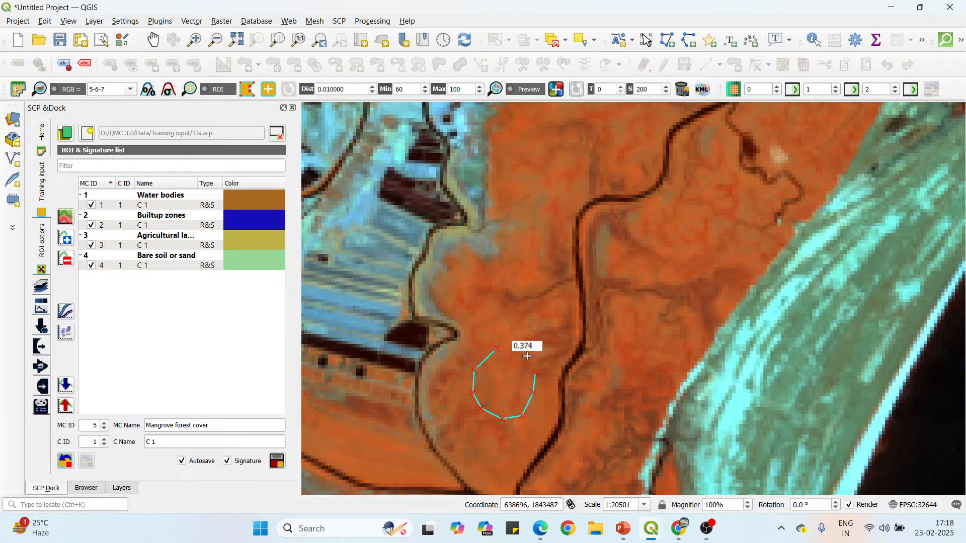
{"action": "right_click", "coordinate": [496, 352]}
Draw an ROI polygon on the mangroves inside the creek bend, just south of the creek junction.
{"action": "scroll", "coordinate": [534, 262], "scroll_direction": "down", "scroll_amount": 2}
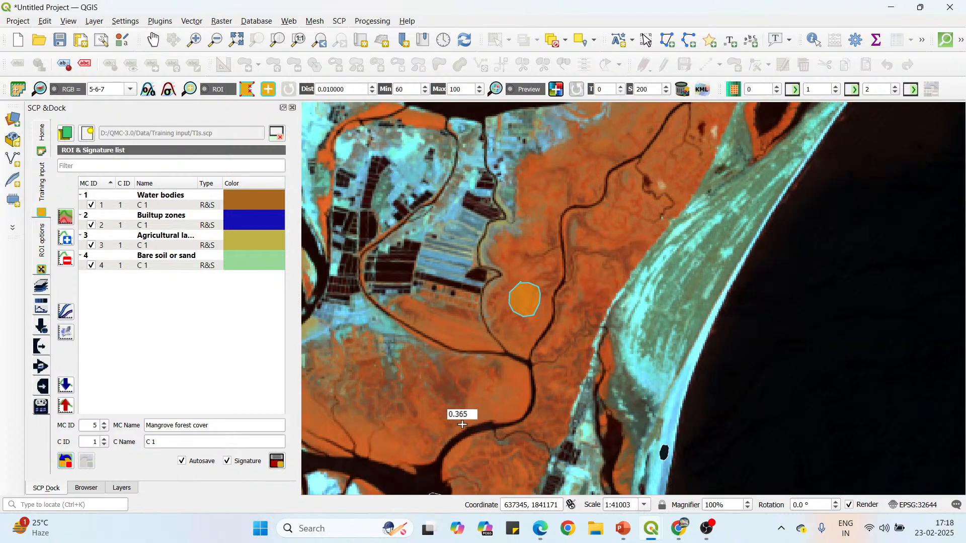
{"action": "scroll", "coordinate": [506, 395], "scroll_direction": "up", "scroll_amount": 2}
{"action": "left_click", "coordinate": [516, 351]}
{"action": "left_click", "coordinate": [490, 373]}
{"action": "left_click", "coordinate": [497, 401]}
{"action": "left_click", "coordinate": [522, 412]}
{"action": "left_click", "coordinate": [538, 402]}
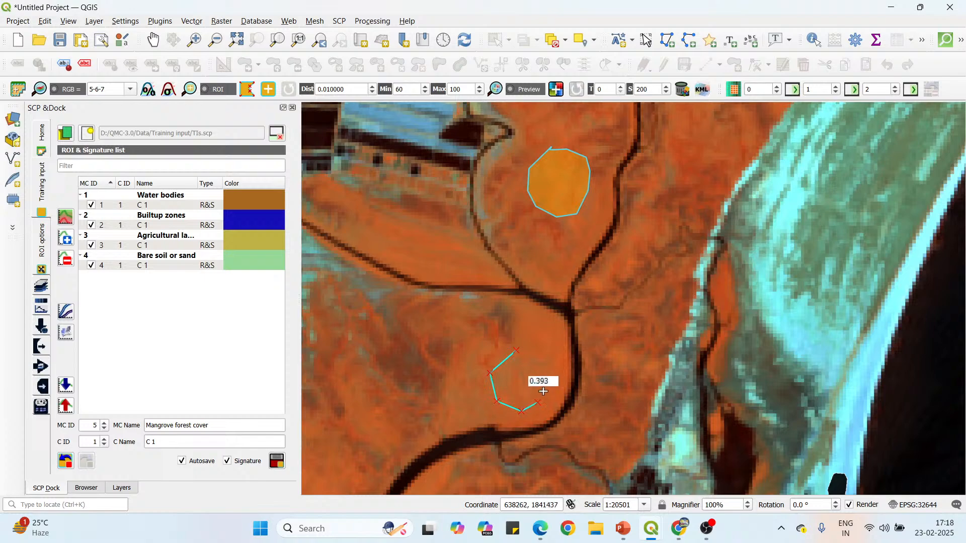
{"action": "left_click", "coordinate": [548, 375]}
{"action": "left_click", "coordinate": [542, 359]}
{"action": "right_click", "coordinate": [516, 351]}
Draw an elongated ROI polygon on the mangroves at the southwestern edge of the same block, between the bank and the thin inner creek.
{"action": "scroll", "coordinate": [530, 234], "scroll_direction": "down", "scroll_amount": 1}
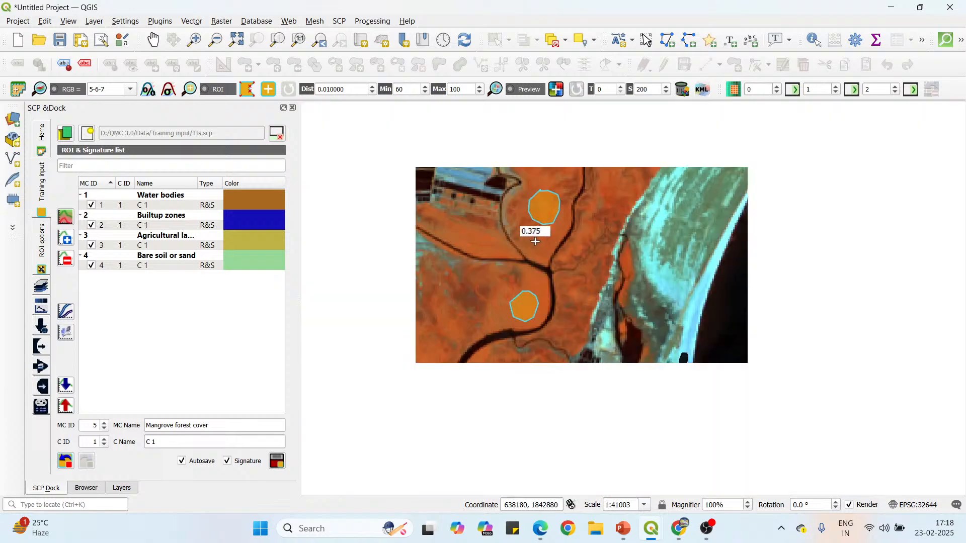
{"action": "scroll", "coordinate": [337, 333], "scroll_direction": "up", "scroll_amount": 2}
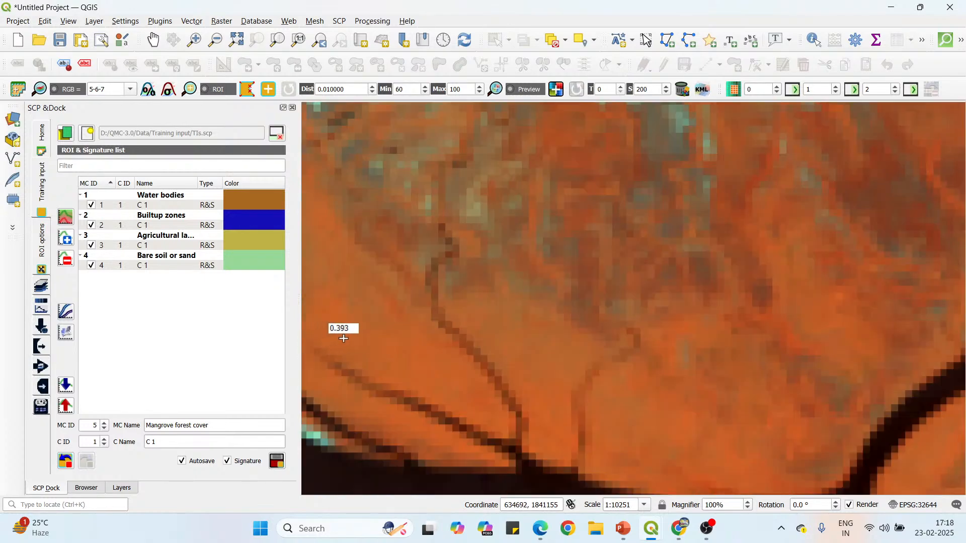
{"action": "left_click", "coordinate": [374, 299]}
{"action": "left_click", "coordinate": [335, 294]}
{"action": "left_click", "coordinate": [346, 331]}
{"action": "left_click", "coordinate": [368, 348]}
{"action": "left_click", "coordinate": [398, 356]}
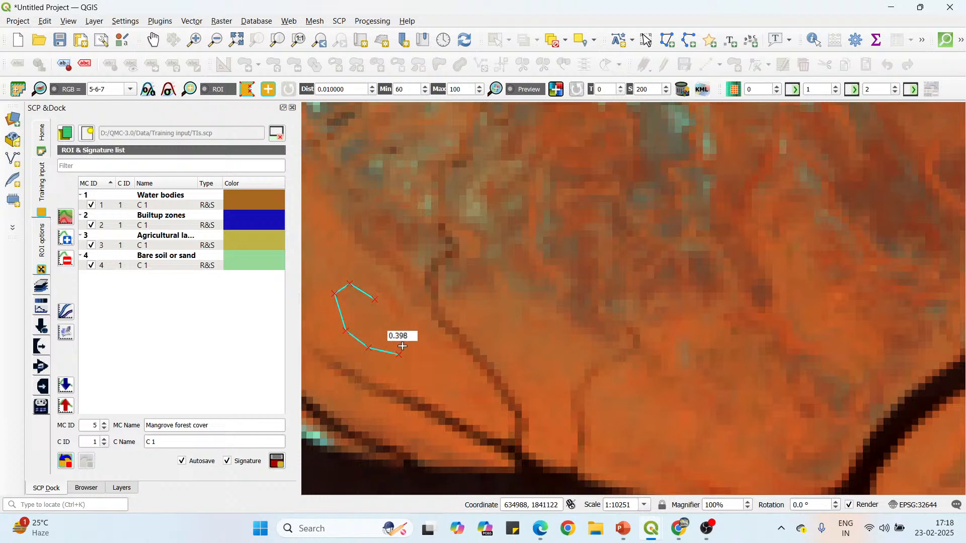
{"action": "left_click", "coordinate": [404, 337]}
{"action": "left_click", "coordinate": [386, 308]}
{"action": "right_click", "coordinate": [375, 298]}
Draw a large rounded ROI polygon in the southwest corner of the southern mangrove block, east of the narrow creek and dark ponds.
{"action": "scroll", "coordinate": [458, 201], "scroll_direction": "down", "scroll_amount": 1}
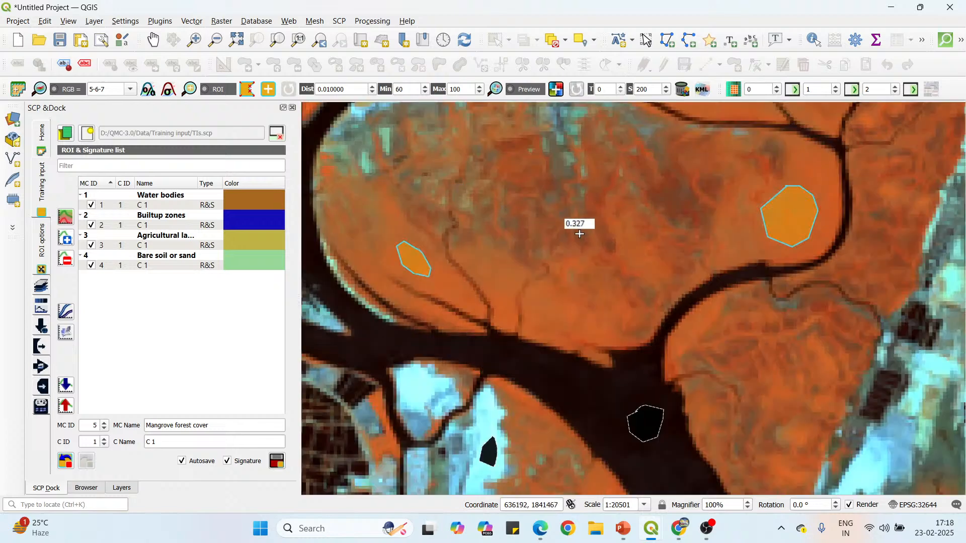
{"action": "scroll", "coordinate": [582, 235], "scroll_direction": "down", "scroll_amount": 1}
{"action": "scroll", "coordinate": [545, 289], "scroll_direction": "down", "scroll_amount": 2}
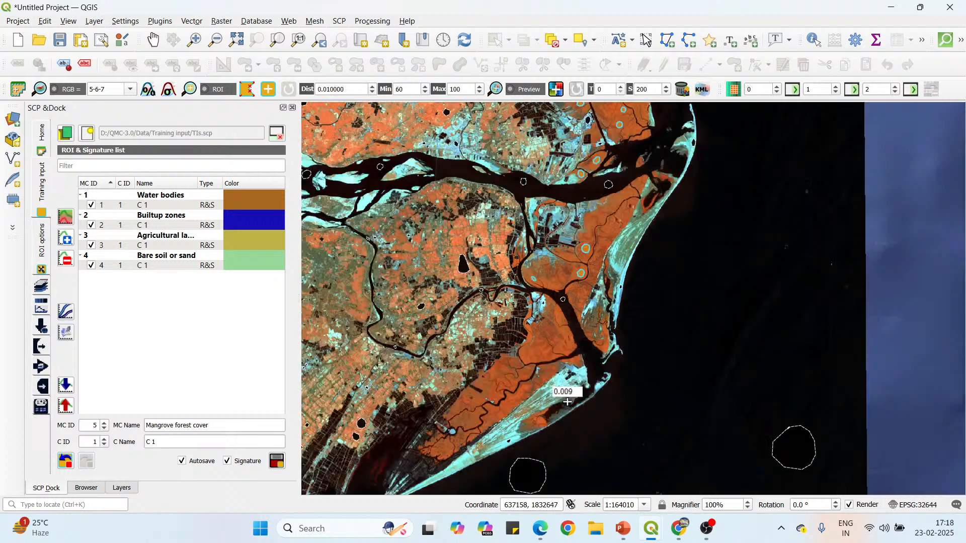
{"action": "scroll", "coordinate": [550, 365], "scroll_direction": "up", "scroll_amount": 2}
{"action": "scroll", "coordinate": [433, 306], "scroll_direction": "up", "scroll_amount": 1}
{"action": "left_click", "coordinate": [443, 301]}
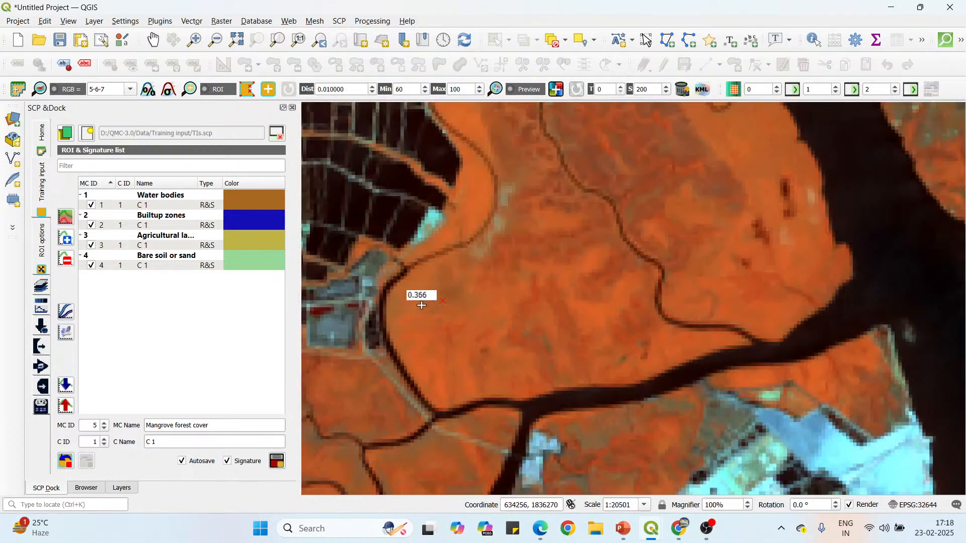
{"action": "left_click", "coordinate": [419, 318]}
{"action": "left_click", "coordinate": [419, 344]}
{"action": "left_click", "coordinate": [434, 365]}
{"action": "left_click", "coordinate": [462, 372]}
{"action": "left_click", "coordinate": [471, 364]}
{"action": "left_click", "coordinate": [479, 343]}
{"action": "left_click", "coordinate": [472, 318]}
{"action": "left_click", "coordinate": [456, 306]}
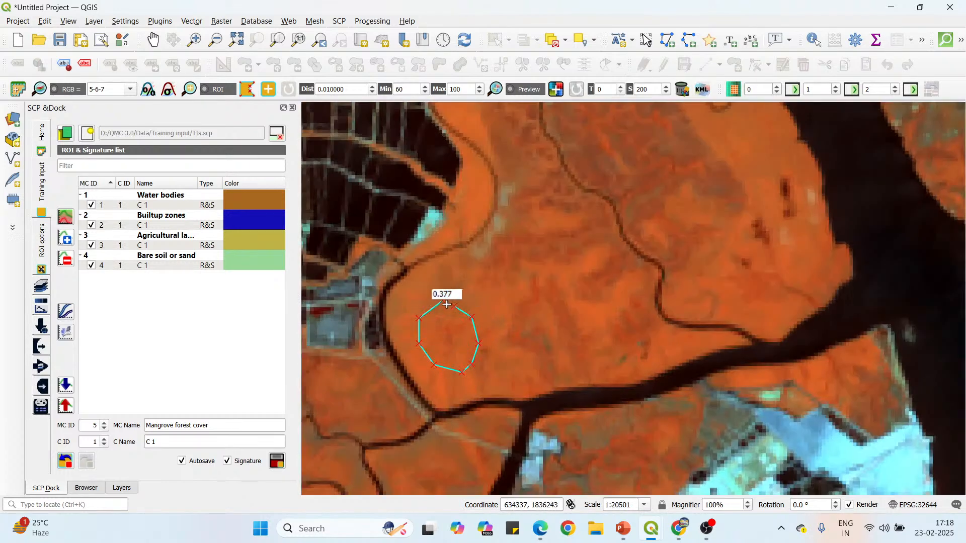
{"action": "right_click", "coordinate": [445, 304]}
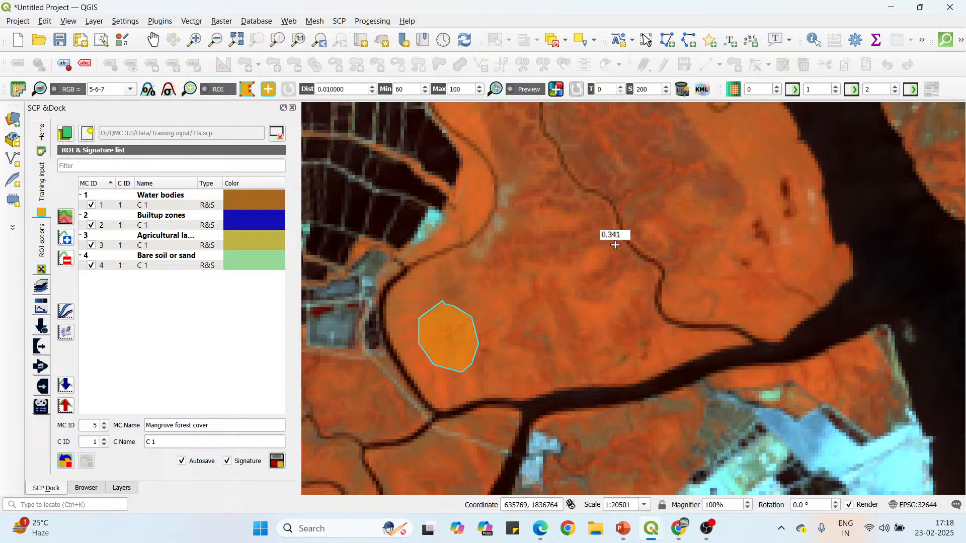
Draw an ROI polygon on the mangroves just south of the winding creek, below the small bright patch with the straight track.
{"action": "scroll", "coordinate": [614, 245], "scroll_direction": "down", "scroll_amount": 2}
{"action": "scroll", "coordinate": [506, 379], "scroll_direction": "up", "scroll_amount": 2}
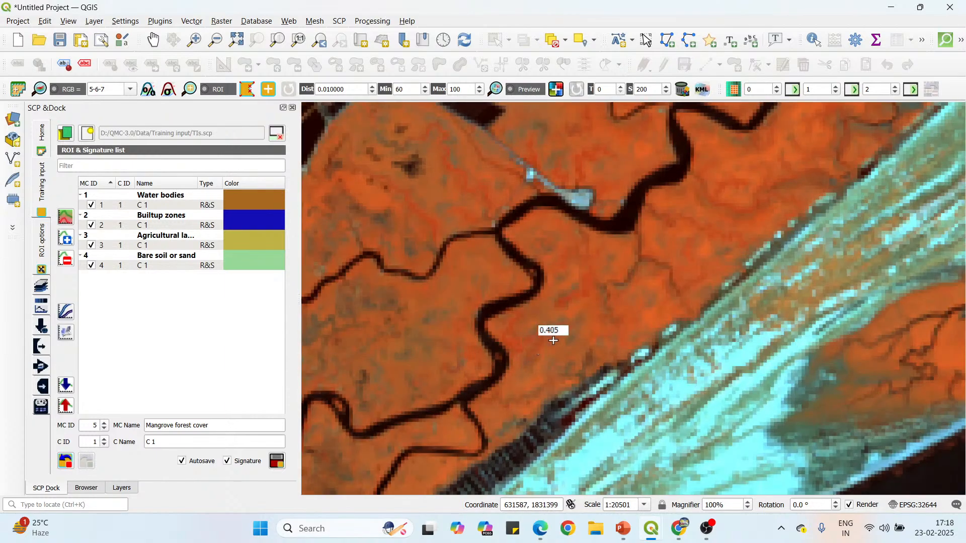
{"action": "left_click", "coordinate": [605, 254]}
{"action": "left_click", "coordinate": [588, 242]}
{"action": "left_click", "coordinate": [572, 230]}
{"action": "left_click", "coordinate": [552, 223]}
{"action": "left_click", "coordinate": [541, 237]}
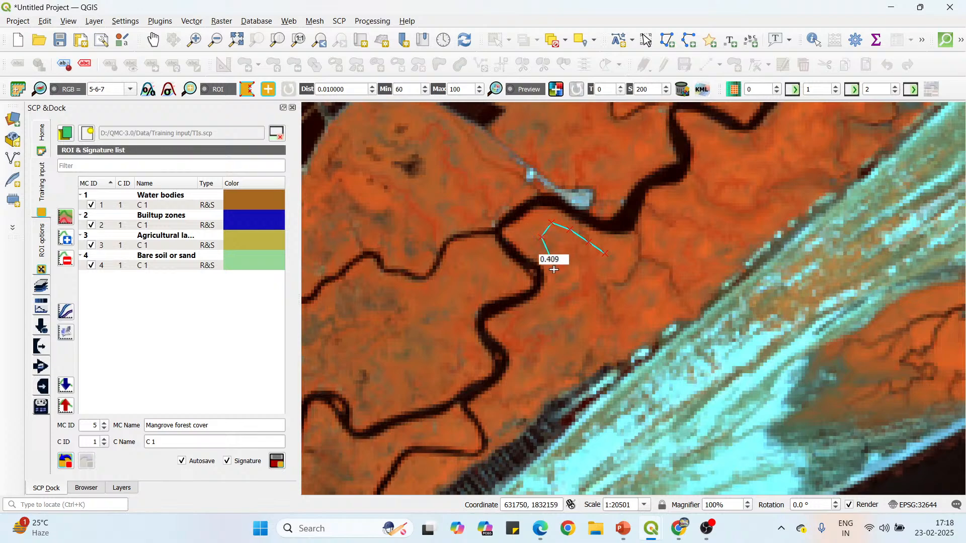
{"action": "left_click", "coordinate": [551, 259]}
{"action": "left_click", "coordinate": [557, 280]}
{"action": "left_click", "coordinate": [576, 304]}
{"action": "left_click", "coordinate": [594, 301]}
{"action": "left_click", "coordinate": [606, 280]}
{"action": "right_click", "coordinate": [604, 250]}
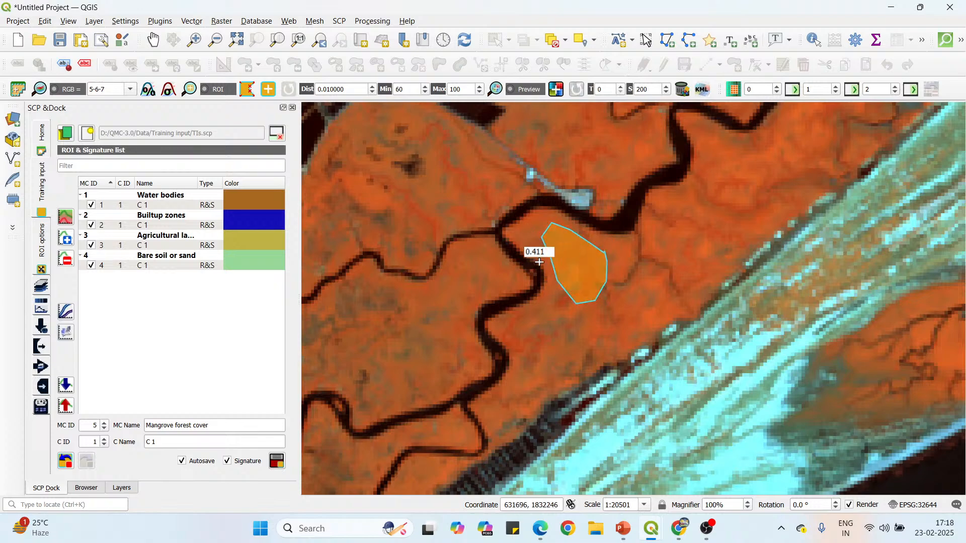
Draw an ROI polygon on the bright mangrove patch at the eastern end of the isolated stand within the coastal sand spit.
{"action": "scroll", "coordinate": [561, 280], "scroll_direction": "down", "scroll_amount": 1}
{"action": "scroll", "coordinate": [761, 329], "scroll_direction": "up", "scroll_amount": 2}
{"action": "left_click", "coordinate": [772, 267]}
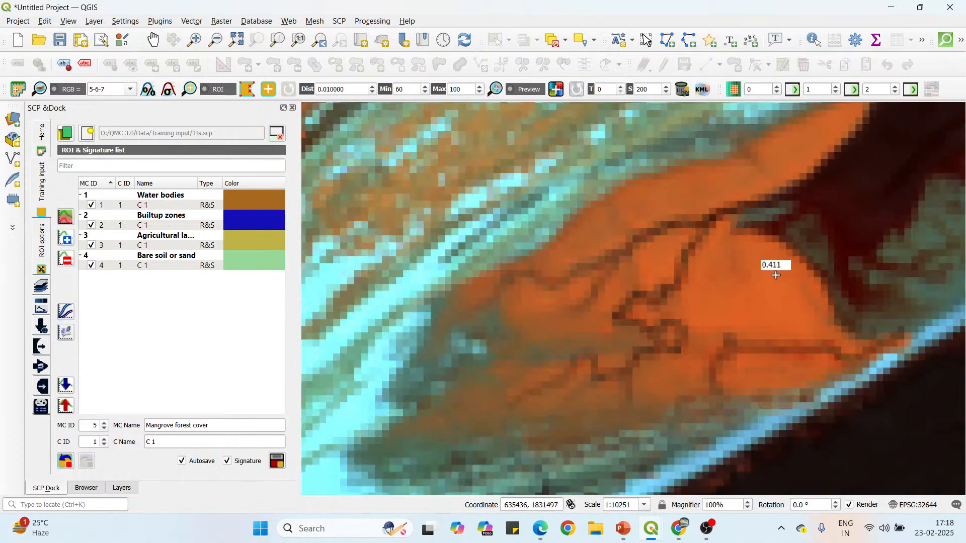
{"action": "left_click", "coordinate": [740, 257]}
{"action": "left_click", "coordinate": [720, 268]}
{"action": "left_click", "coordinate": [710, 302]}
{"action": "left_click", "coordinate": [722, 328]}
{"action": "left_click", "coordinate": [744, 333]}
{"action": "left_click", "coordinate": [764, 331]}
{"action": "left_click", "coordinate": [775, 304]}
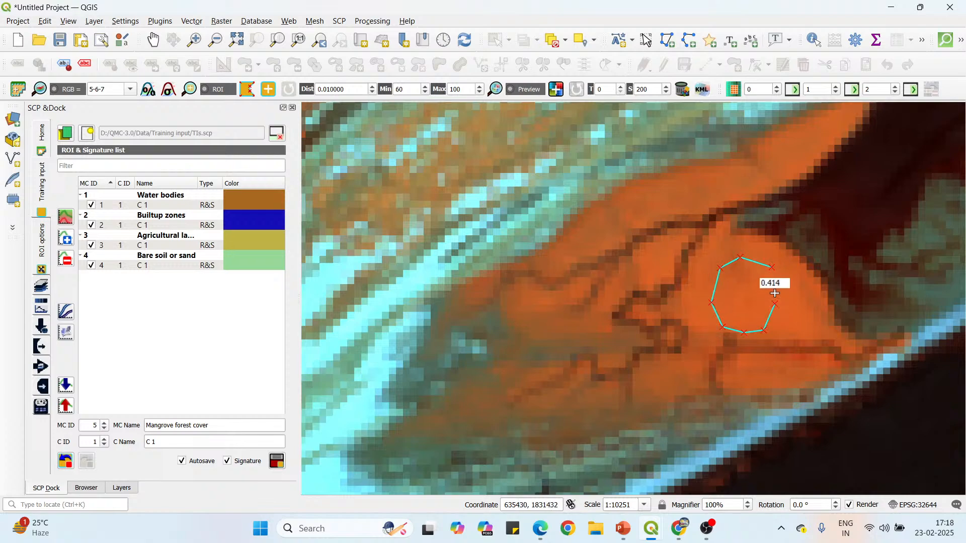
{"action": "right_click", "coordinate": [760, 266]}
Draw a rounded ROI polygon on the southwesternmost mangroves, northwest of the dark ponds lining the sand spit.
{"action": "scroll", "coordinate": [754, 219], "scroll_direction": "down", "scroll_amount": 3}
{"action": "scroll", "coordinate": [694, 319], "scroll_direction": "up", "scroll_amount": 2}
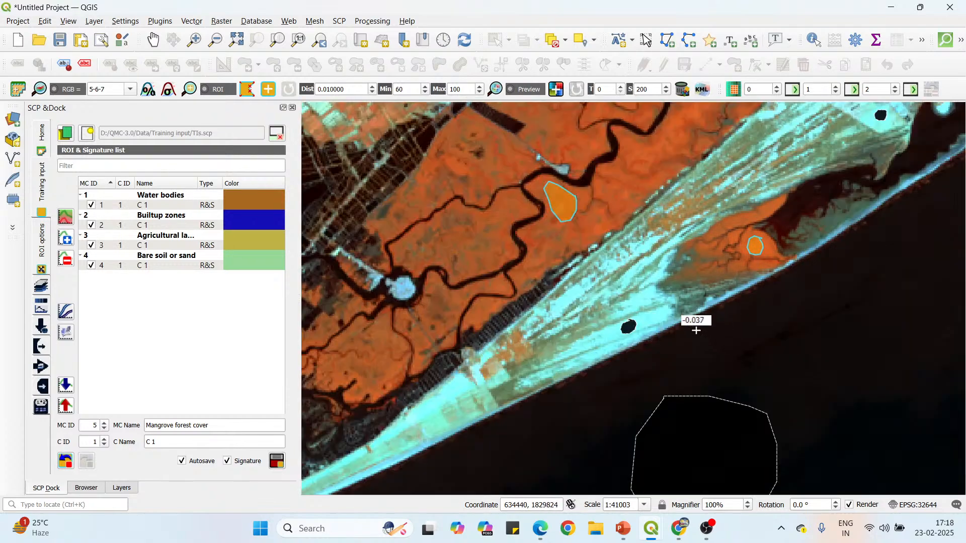
{"action": "scroll", "coordinate": [683, 291], "scroll_direction": "down", "scroll_amount": 1}
{"action": "scroll", "coordinate": [554, 317], "scroll_direction": "up", "scroll_amount": 3}
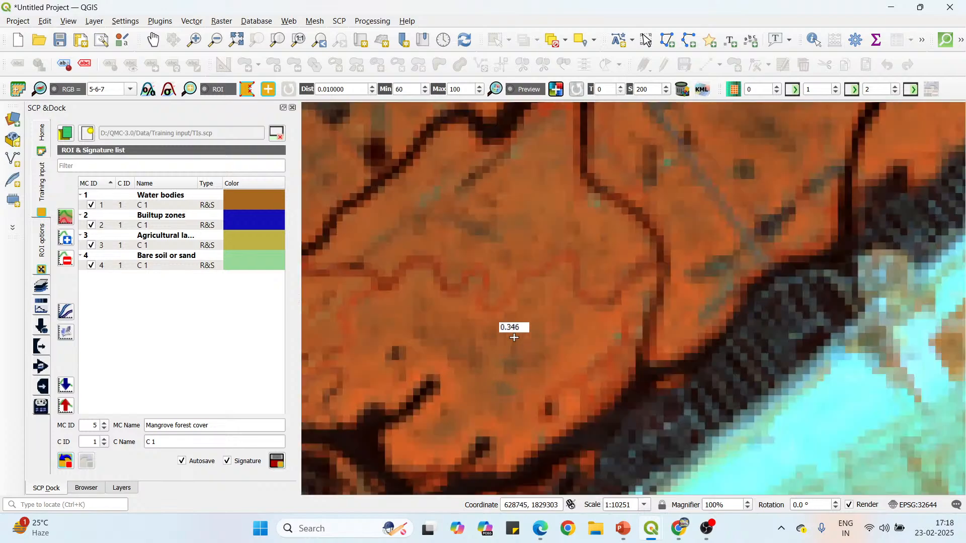
{"action": "left_click", "coordinate": [525, 322]}
{"action": "left_click", "coordinate": [514, 351]}
{"action": "left_click", "coordinate": [524, 376]}
{"action": "left_click", "coordinate": [551, 384]}
{"action": "left_click", "coordinate": [566, 371]}
{"action": "left_click", "coordinate": [570, 343]}
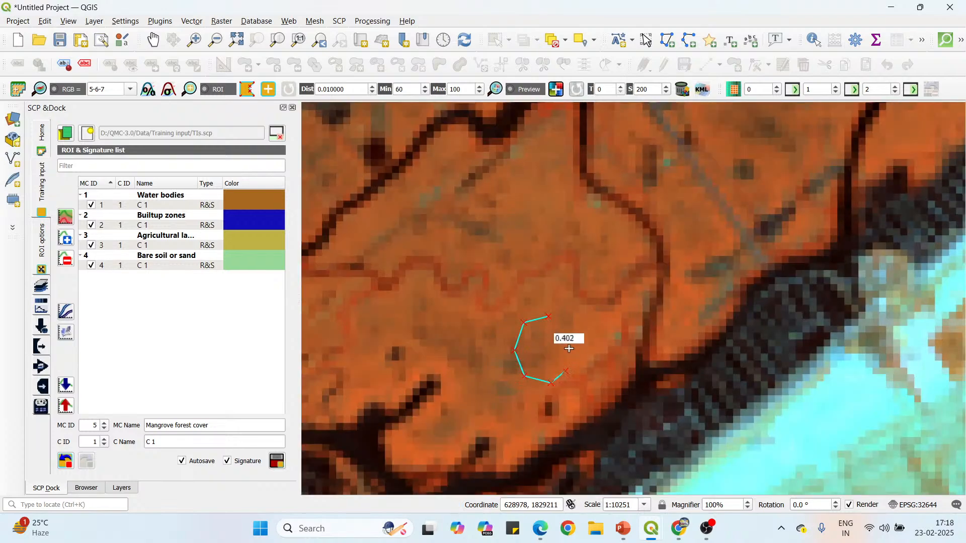
{"action": "left_click", "coordinate": [562, 325]}
{"action": "right_click", "coordinate": [546, 318]}
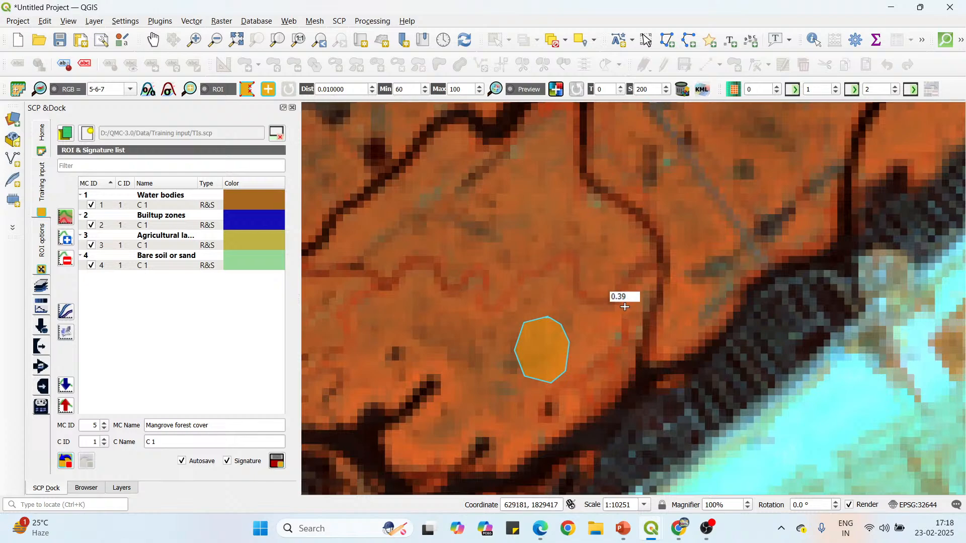
Draw a small ROI polygon northwest of the last one, on the mangroves beside the creek along the block's northern edge.
{"action": "scroll", "coordinate": [605, 286], "scroll_direction": "down", "scroll_amount": 1}
{"action": "scroll", "coordinate": [561, 374], "scroll_direction": "down", "scroll_amount": 1}
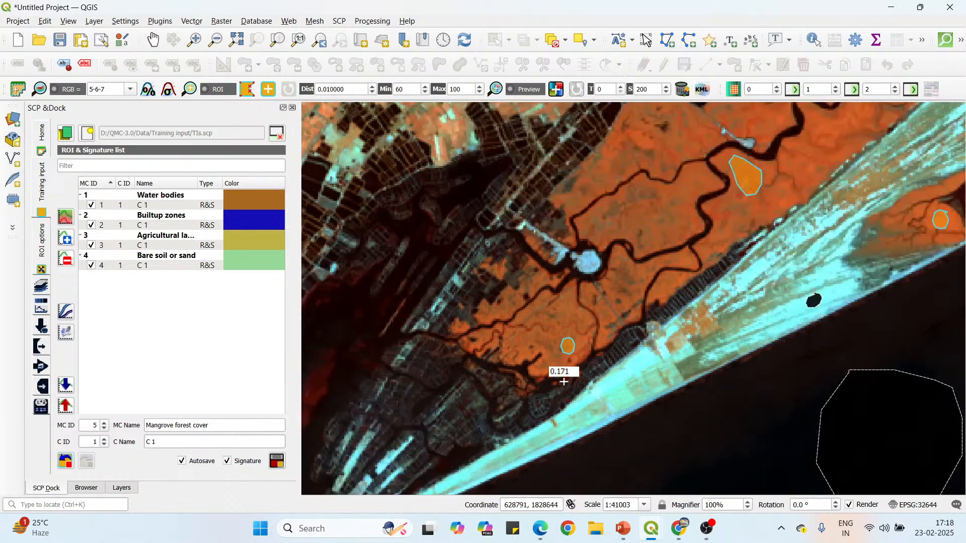
{"action": "scroll", "coordinate": [600, 307], "scroll_direction": "down", "scroll_amount": 1}
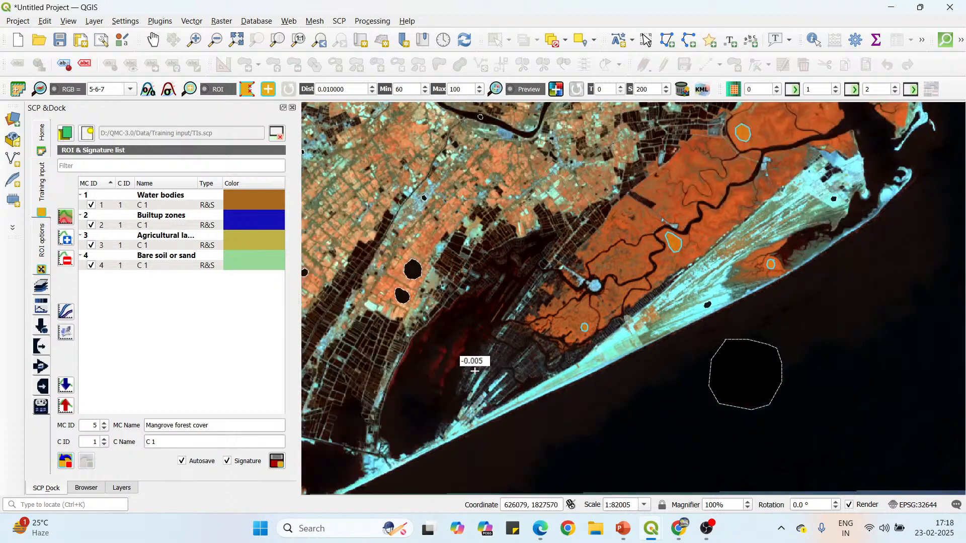
{"action": "scroll", "coordinate": [578, 321], "scroll_direction": "up", "scroll_amount": 1}
{"action": "scroll", "coordinate": [583, 307], "scroll_direction": "up", "scroll_amount": 2}
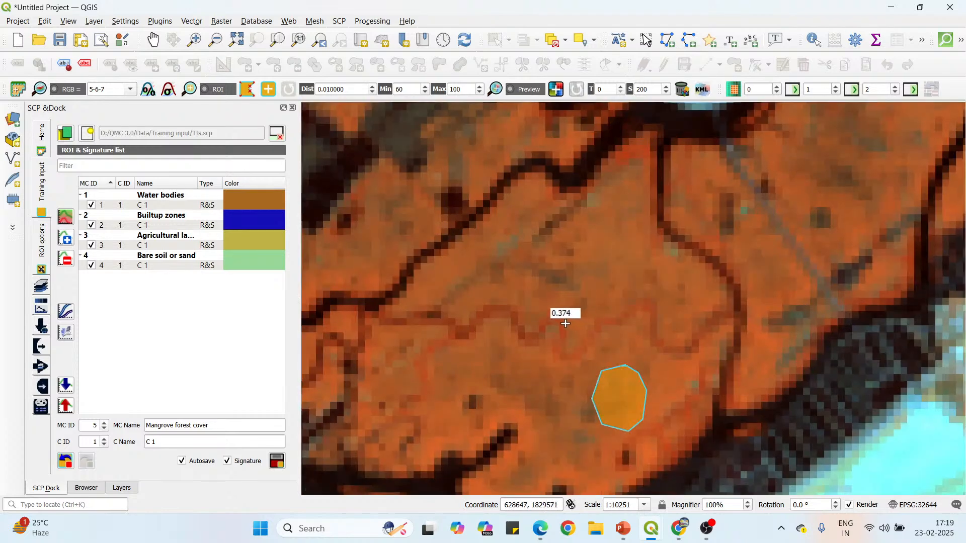
{"action": "left_click", "coordinate": [464, 258]}
{"action": "left_click", "coordinate": [442, 281]}
{"action": "left_click", "coordinate": [465, 303]}
{"action": "left_click", "coordinate": [481, 291]}
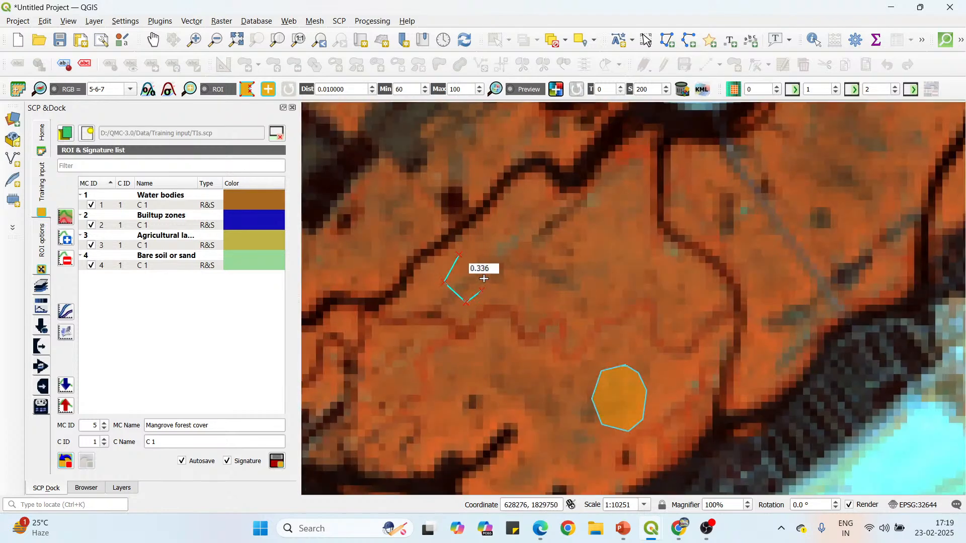
{"action": "left_click", "coordinate": [484, 273]}
{"action": "right_click", "coordinate": [459, 255]}
Draw a small ROI polygon on the mangroves at the southern tip of the narrow dark lagoon behind the sand spit, south of the river mouth.
{"action": "scroll", "coordinate": [574, 264], "scroll_direction": "down", "scroll_amount": 3}
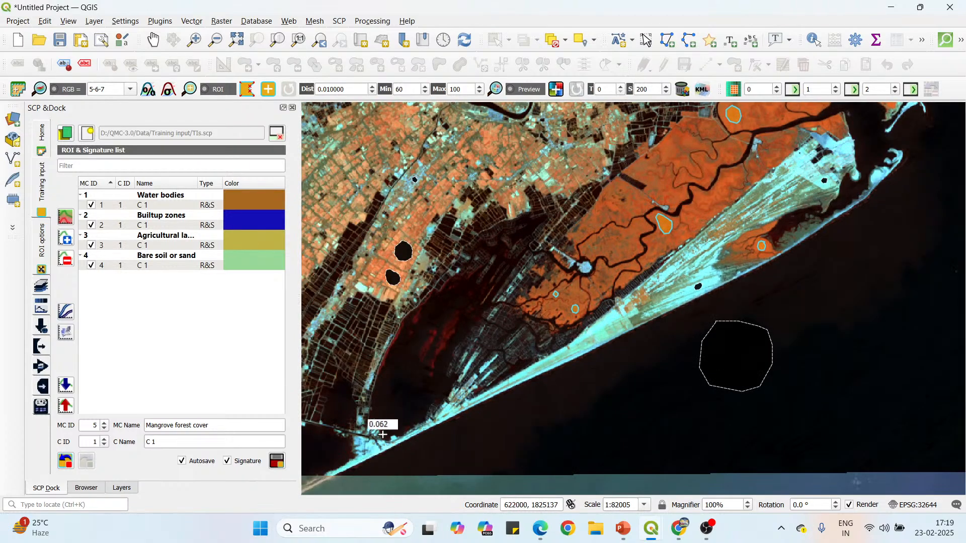
{"action": "scroll", "coordinate": [375, 391], "scroll_direction": "up", "scroll_amount": 1}
{"action": "scroll", "coordinate": [384, 323], "scroll_direction": "up", "scroll_amount": 1}
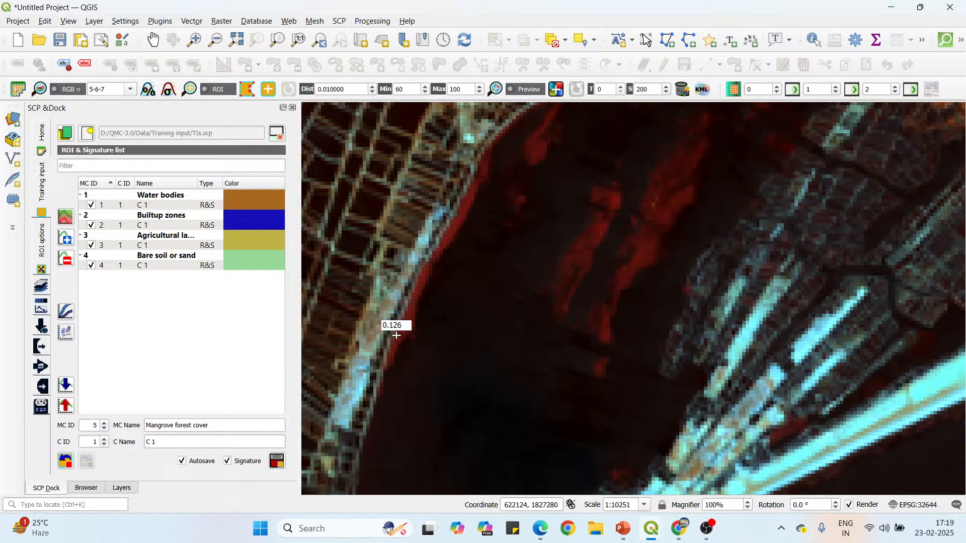
{"action": "scroll", "coordinate": [395, 324], "scroll_direction": "up", "scroll_amount": 1}
{"action": "scroll", "coordinate": [402, 307], "scroll_direction": "up", "scroll_amount": 1}
{"action": "scroll", "coordinate": [416, 388], "scroll_direction": "down", "scroll_amount": 6}
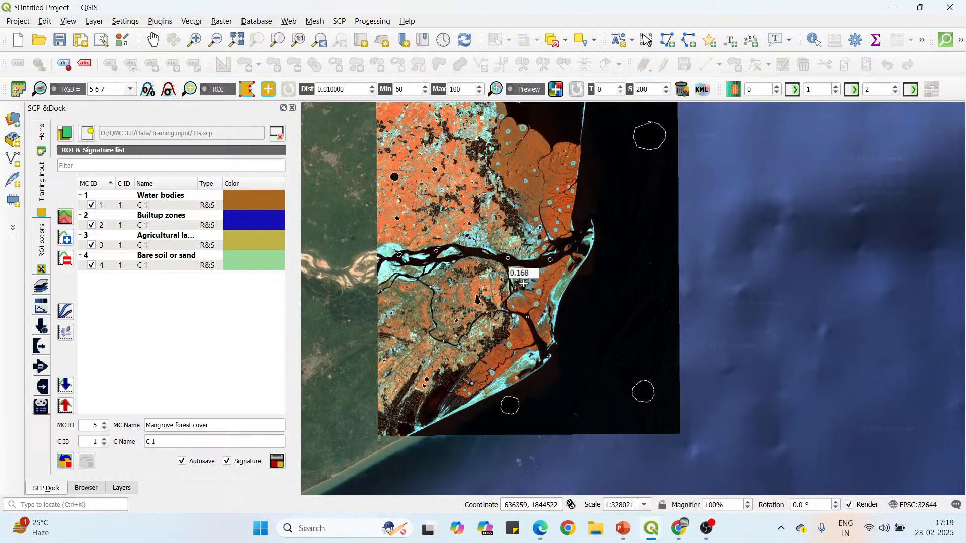
{"action": "scroll", "coordinate": [565, 274], "scroll_direction": "up", "scroll_amount": 3}
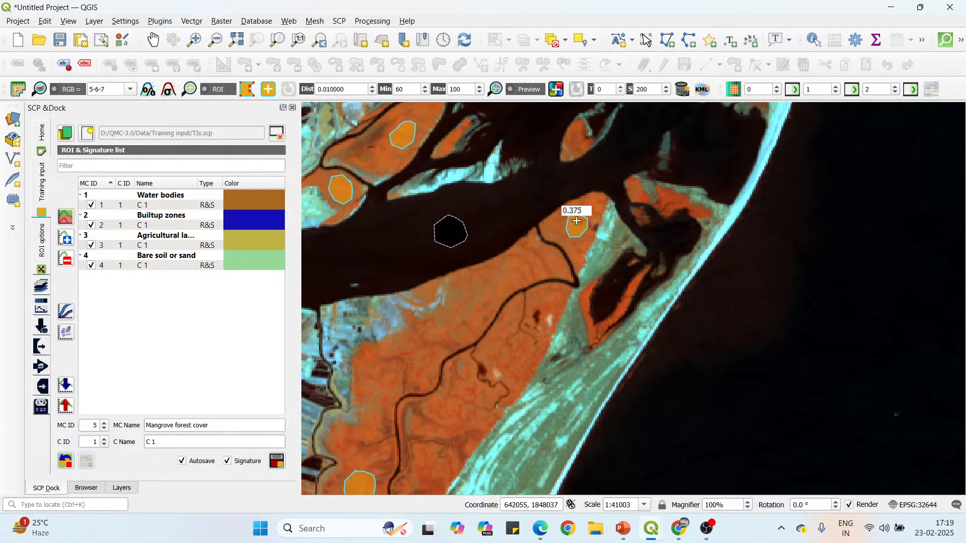
{"action": "scroll", "coordinate": [587, 341], "scroll_direction": "up", "scroll_amount": 2}
{"action": "left_click", "coordinate": [593, 300]}
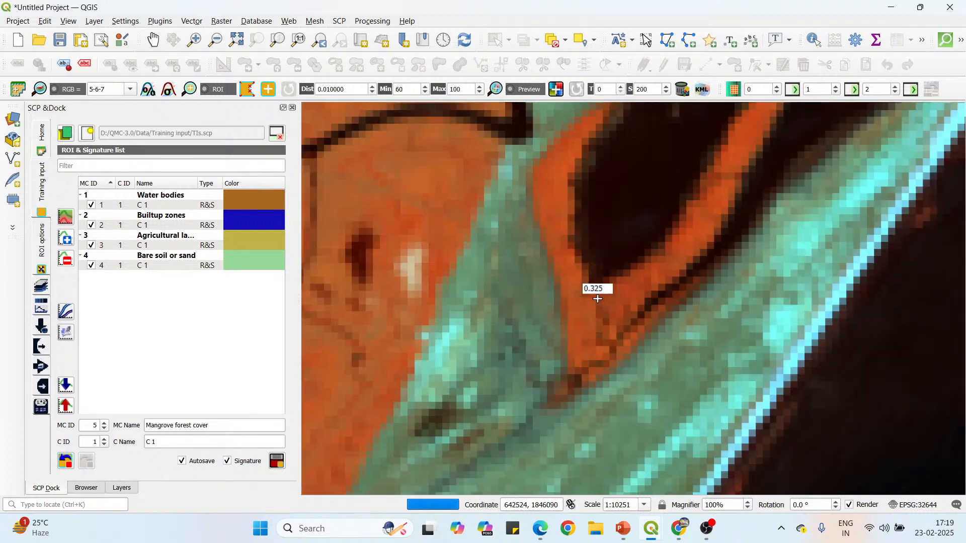
{"action": "left_click", "coordinate": [581, 324]}
{"action": "left_click", "coordinate": [591, 337]}
{"action": "left_click", "coordinate": [607, 331]}
{"action": "left_click", "coordinate": [620, 314]}
{"action": "left_click", "coordinate": [622, 296]}
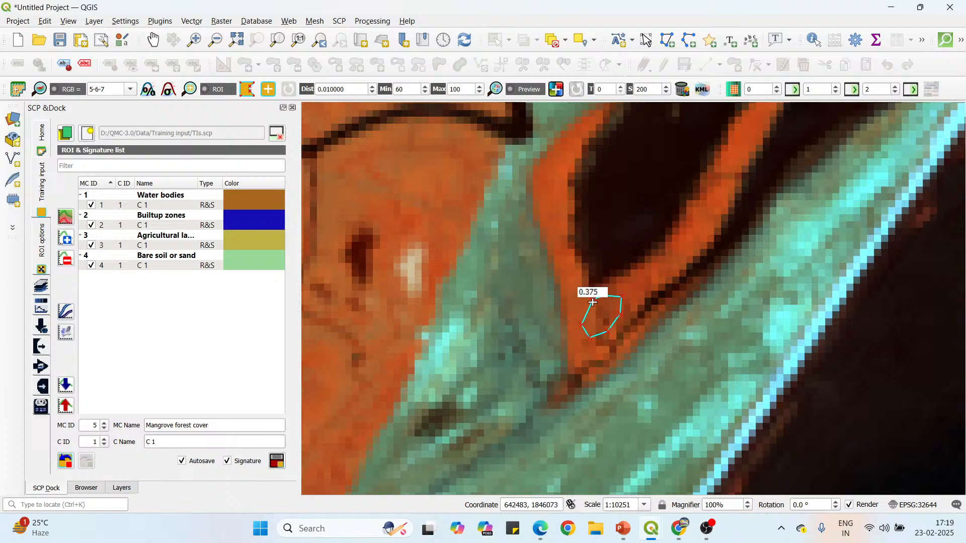
{"action": "right_click", "coordinate": [593, 302]}
Save the drawn polygons as the Mangrove forest cover ROI with MC ID 5 and calculate its signature.
{"action": "scroll", "coordinate": [578, 295], "scroll_direction": "down", "scroll_amount": 4}
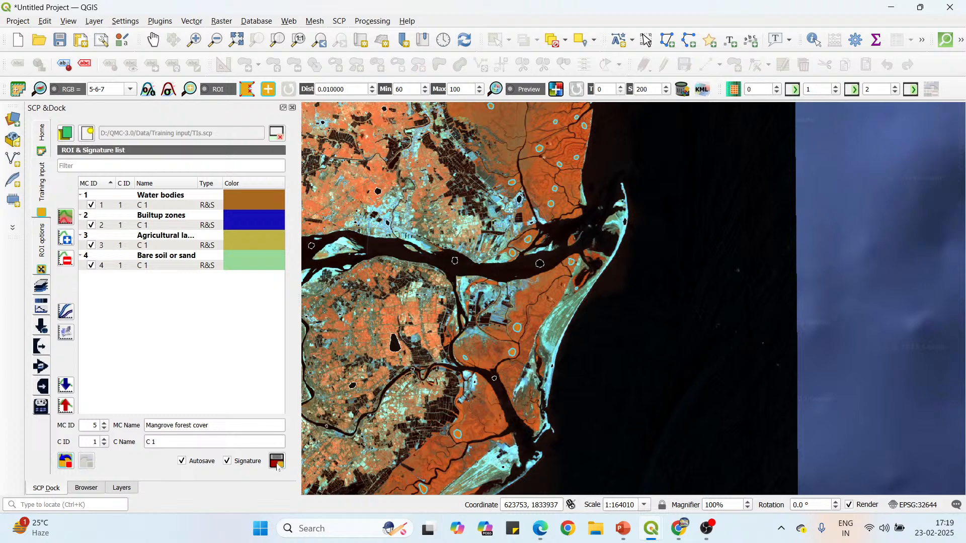
{"action": "left_click", "coordinate": [277, 462]}
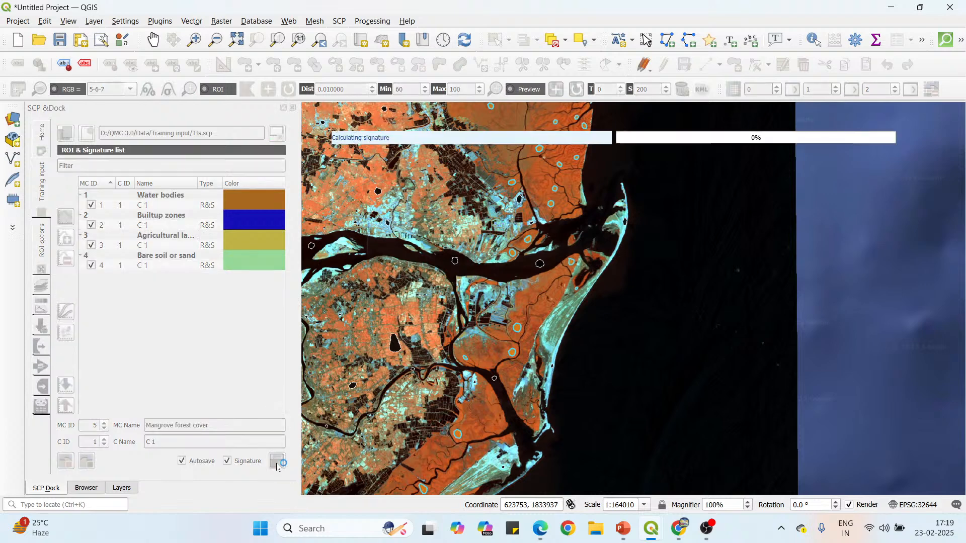
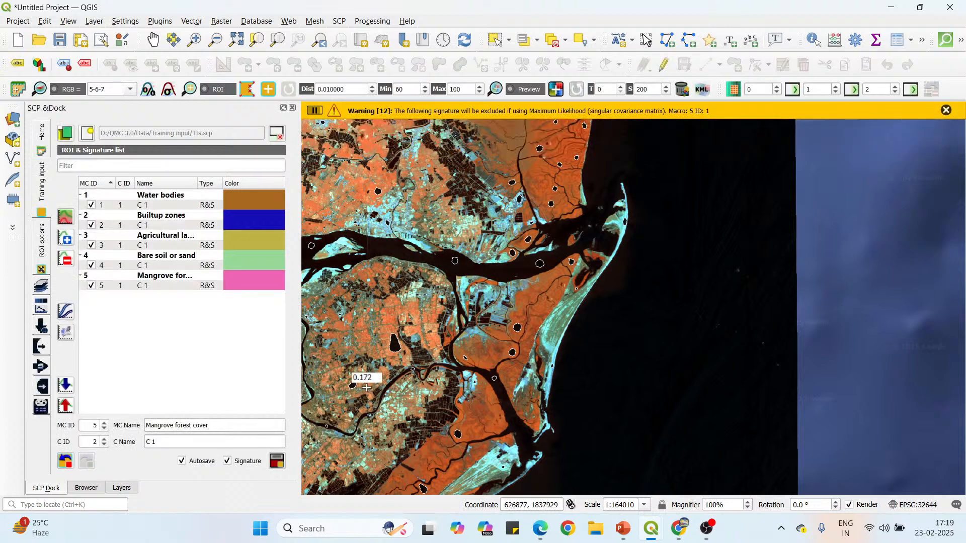
Dismiss the signature warning and set the Water bodies class colour to dark blue (#00007f).
{"action": "left_click", "coordinate": [948, 111]}
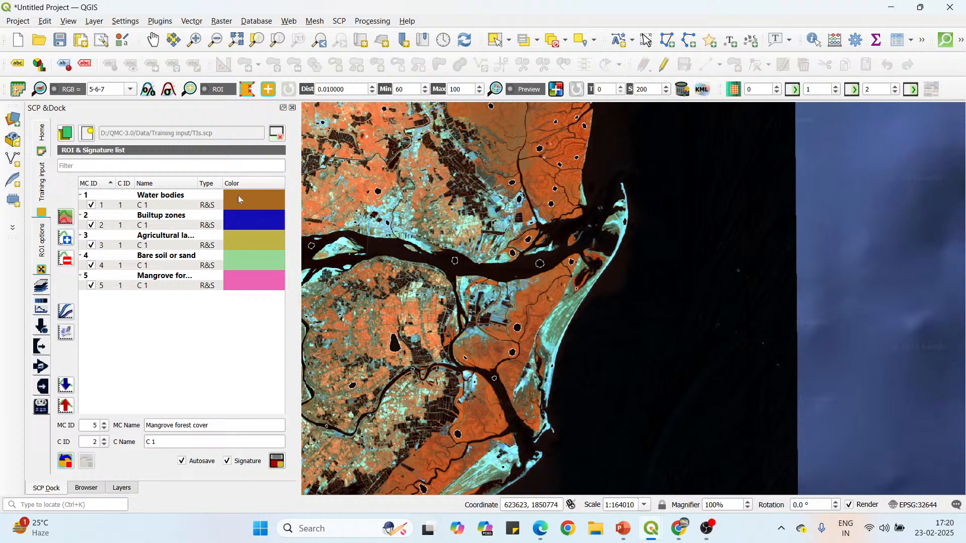
{"action": "left_click", "coordinate": [251, 196]}
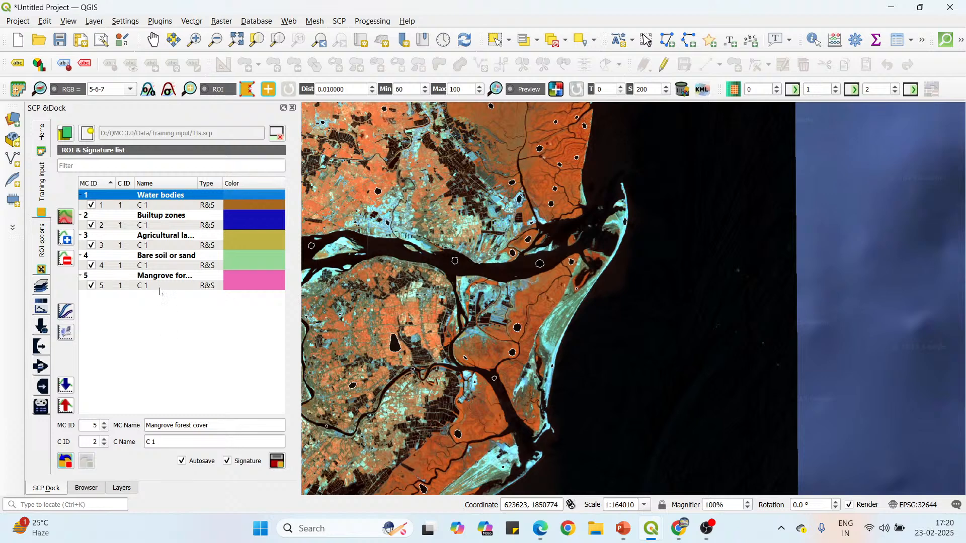
{"action": "double_click", "coordinate": [252, 195]}
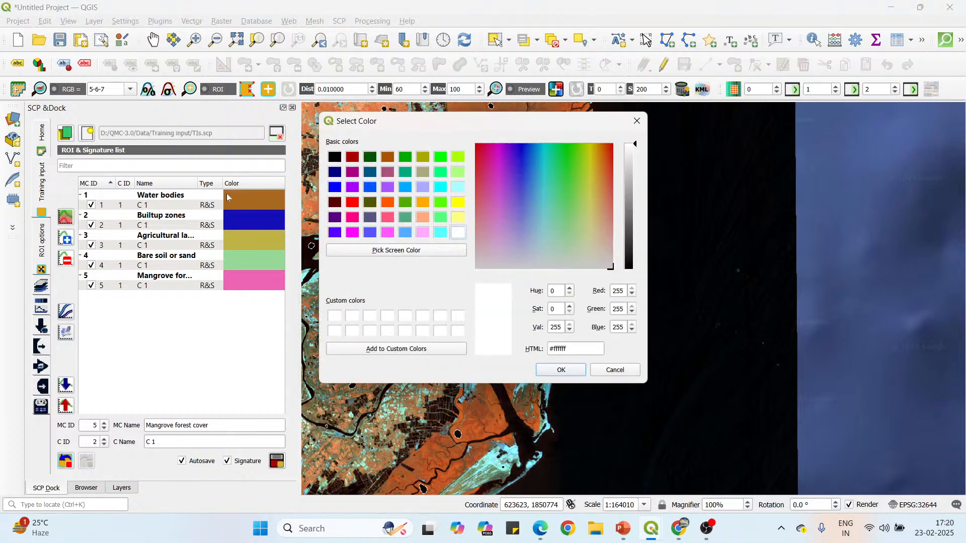
{"action": "left_click", "coordinate": [335, 173]}
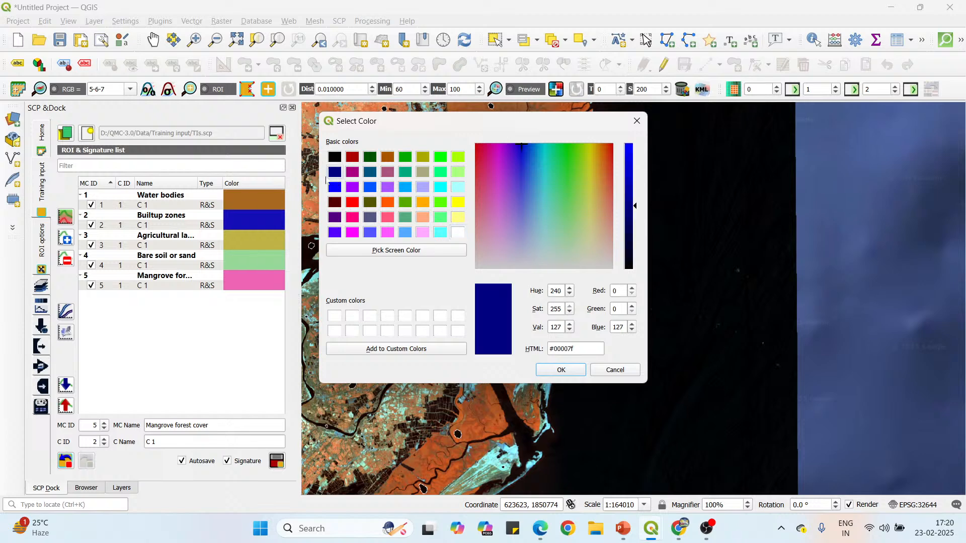
{"action": "left_click", "coordinate": [561, 370]}
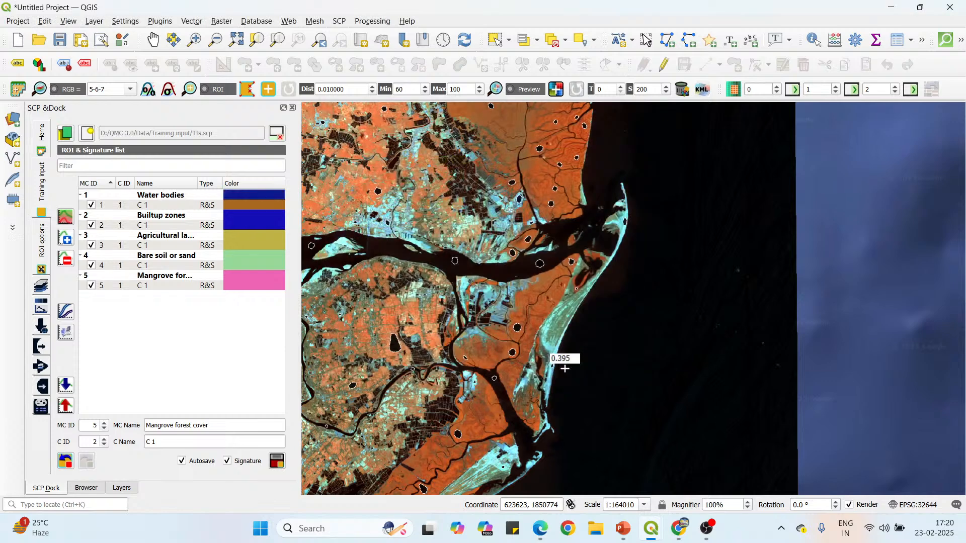
Set the Builtup zones class colour to red (#ff0000) and the Agricultural land class colour to bright yellow-green.
{"action": "double_click", "coordinate": [242, 218]}
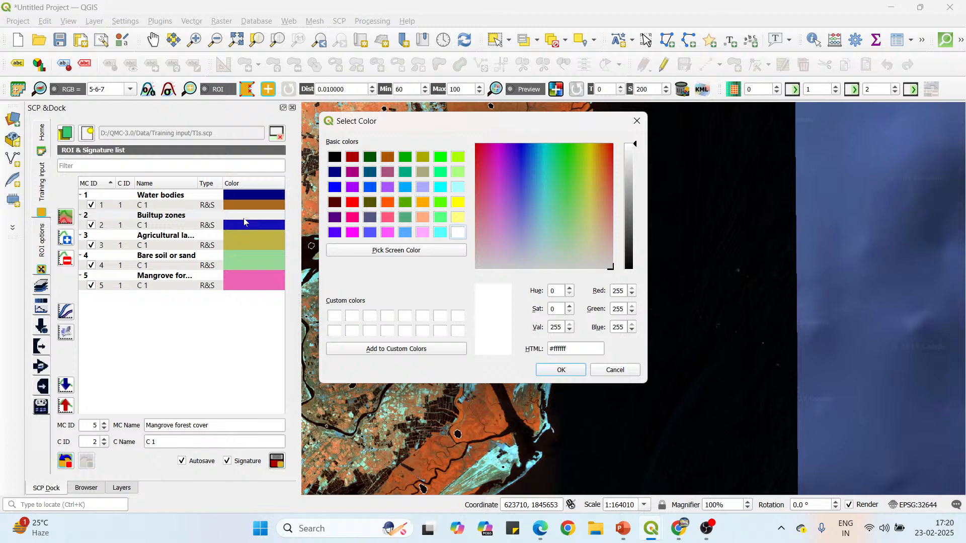
{"action": "left_click", "coordinate": [353, 204]}
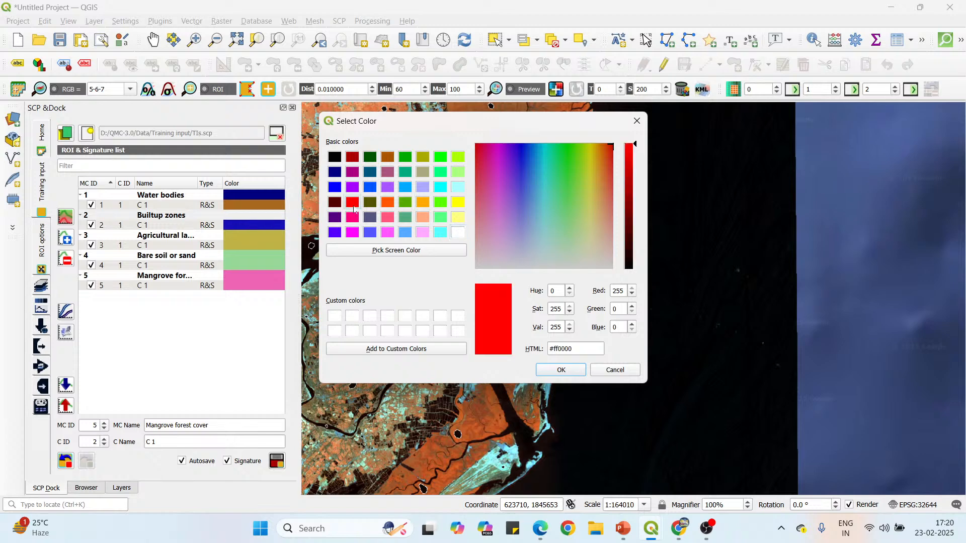
{"action": "left_click", "coordinate": [561, 370]}
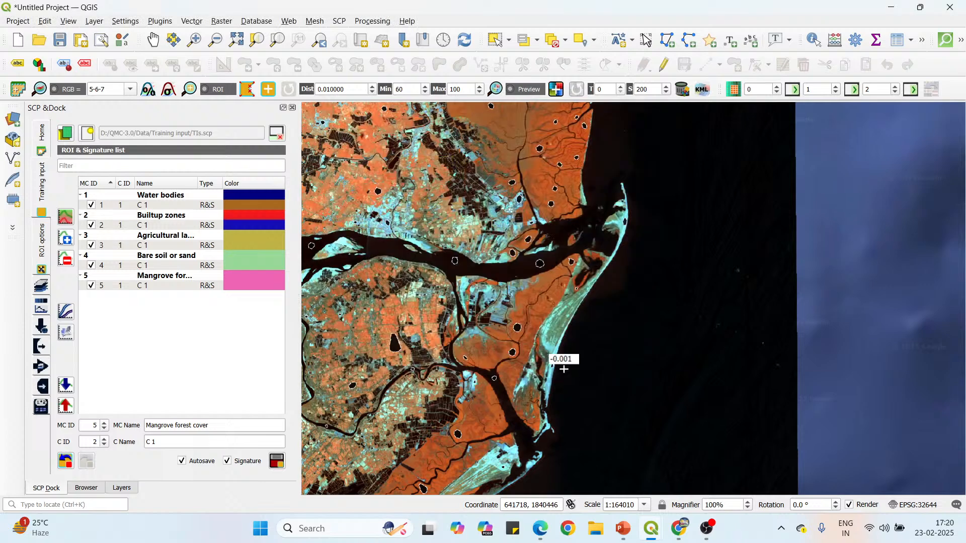
{"action": "double_click", "coordinate": [253, 233]}
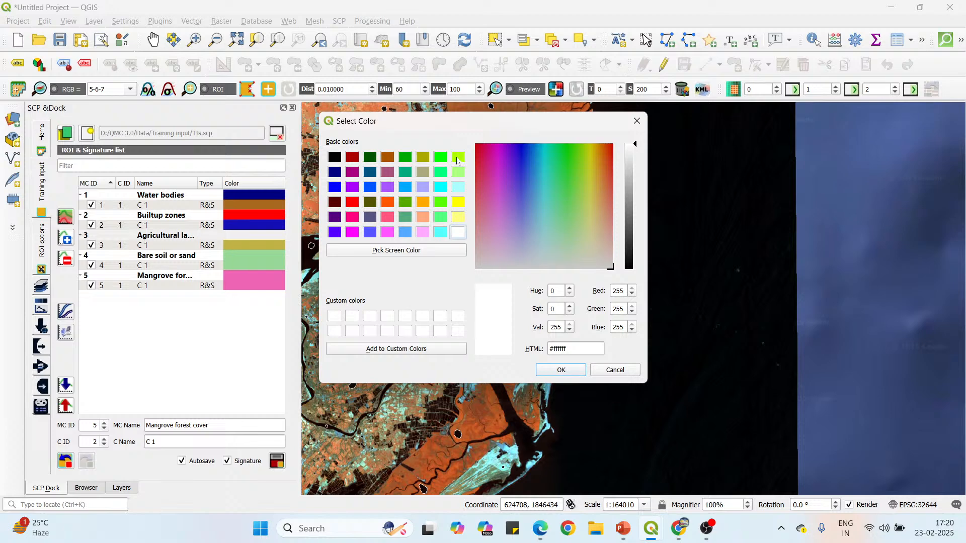
{"action": "left_click", "coordinate": [458, 157]}
{"action": "left_click", "coordinate": [561, 370]}
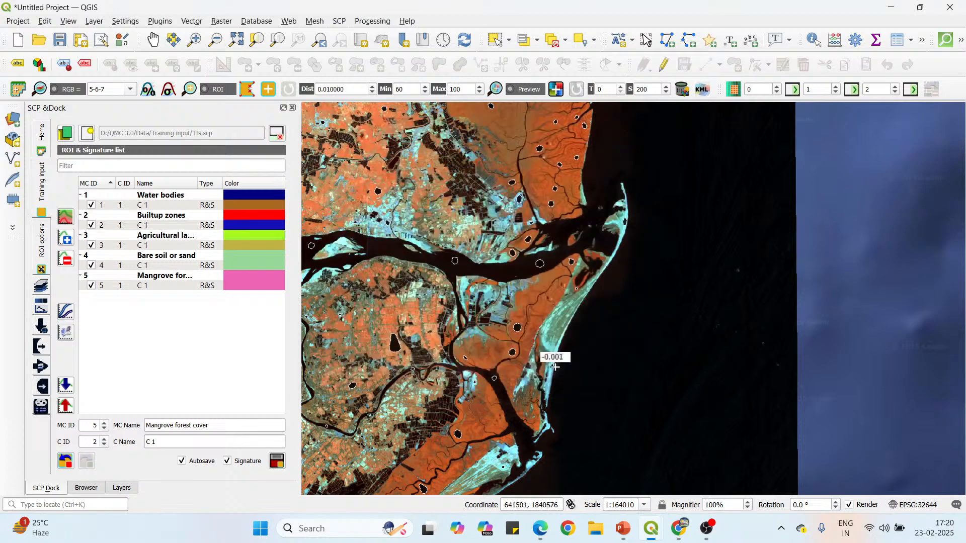
Set the Bare soil or sand class colour to pale yellow (#ffff7f) and the Mangrove forest cover class colour to dark green (#005500).
{"action": "double_click", "coordinate": [245, 260]}
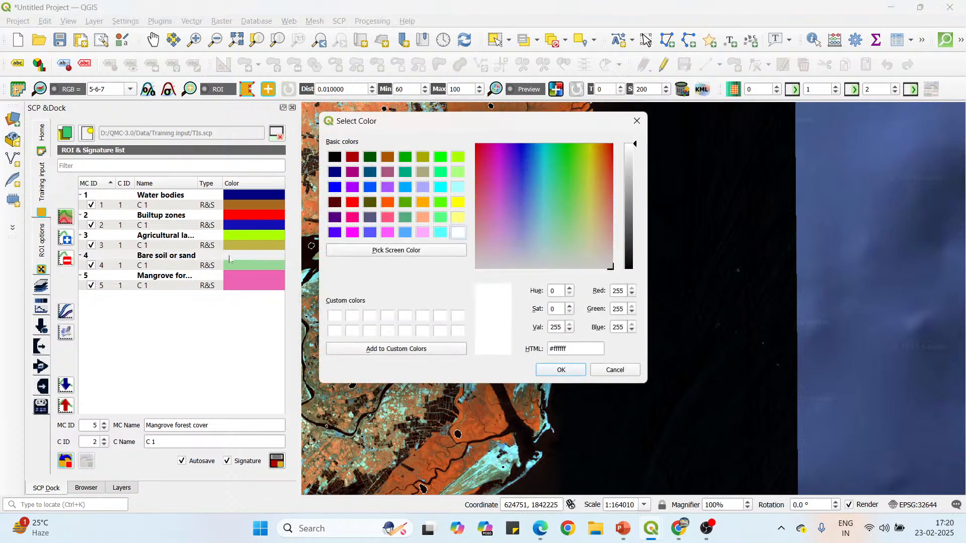
{"action": "left_click", "coordinate": [459, 218]}
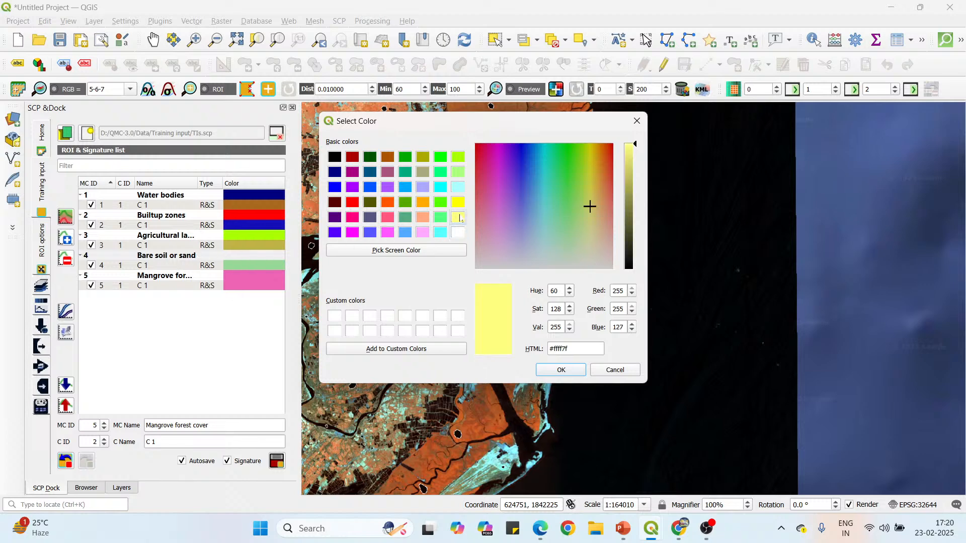
{"action": "left_click", "coordinate": [560, 371]}
{"action": "left_click", "coordinate": [244, 275]}
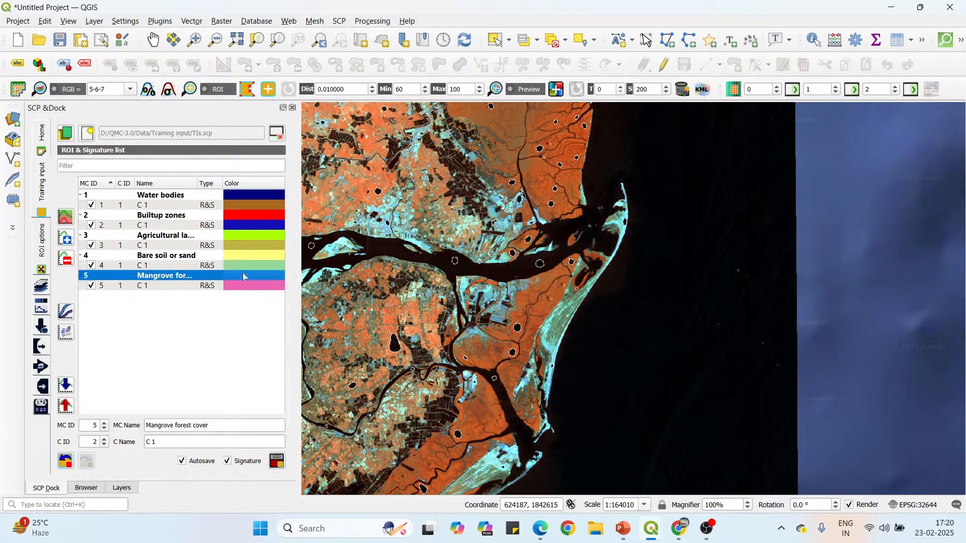
{"action": "double_click", "coordinate": [243, 276]}
{"action": "left_click", "coordinate": [370, 157]}
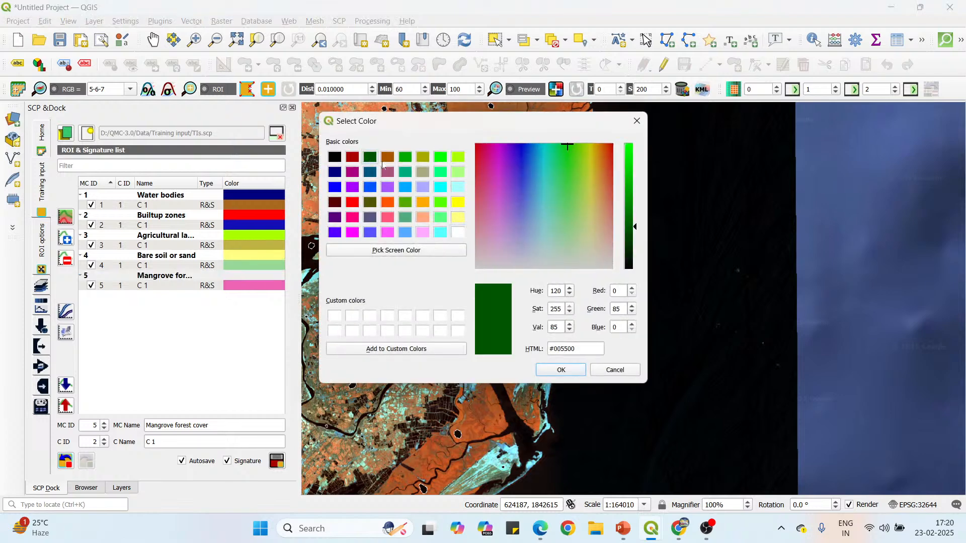
{"action": "left_click", "coordinate": [561, 370]}
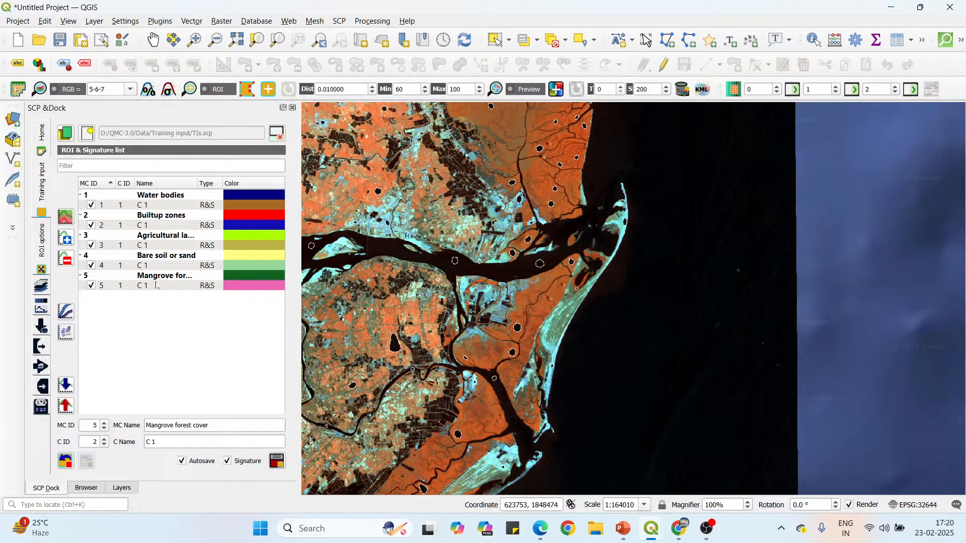
Collapse all five macroclasses in the ROI & Signature list so only their class rows show.
{"action": "left_click", "coordinate": [80, 196]}
{"action": "left_click", "coordinate": [80, 205]}
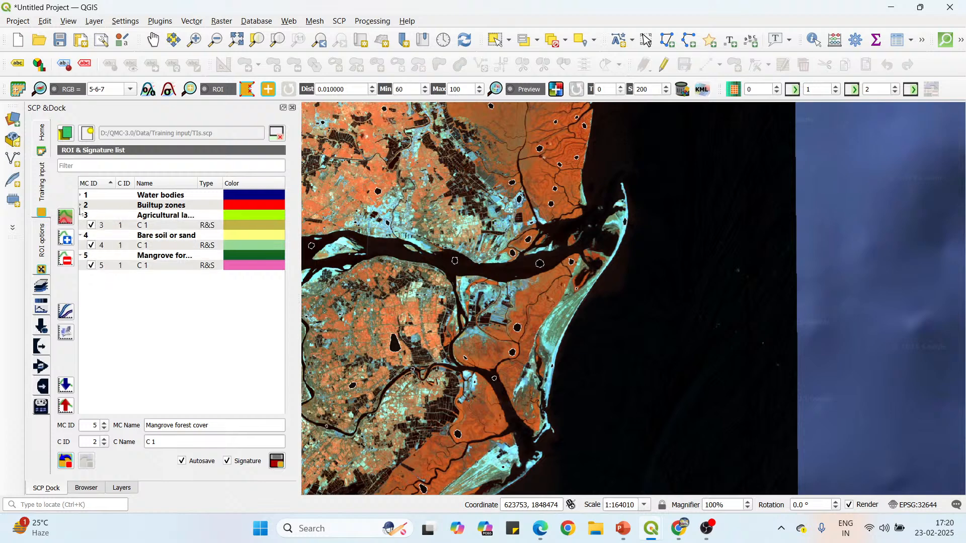
{"action": "left_click", "coordinate": [80, 216]}
{"action": "left_click", "coordinate": [80, 225]}
{"action": "left_click", "coordinate": [80, 235]}
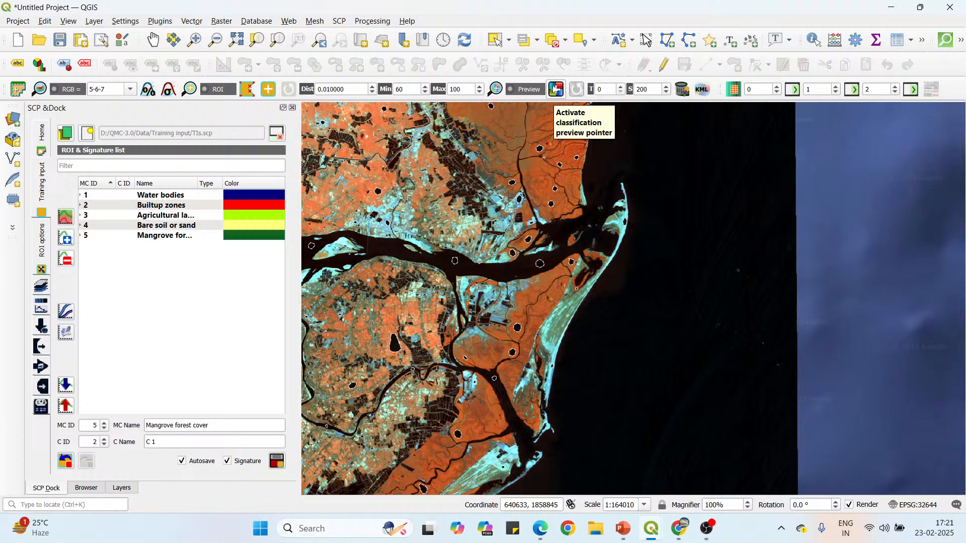
Generate a classification preview centred on the water ROI in the river channel near the river mouth.
{"action": "left_click", "coordinate": [554, 89]}
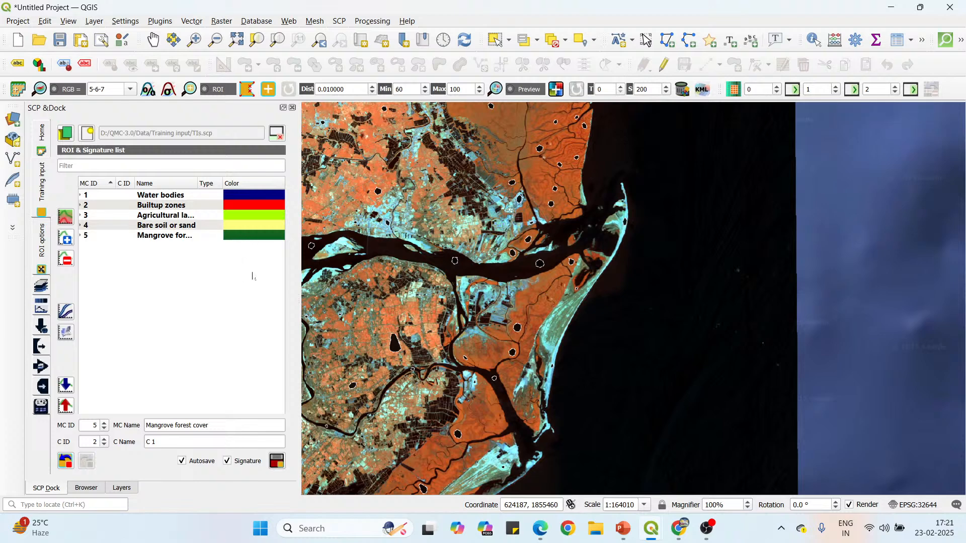
{"action": "left_click", "coordinate": [555, 92]}
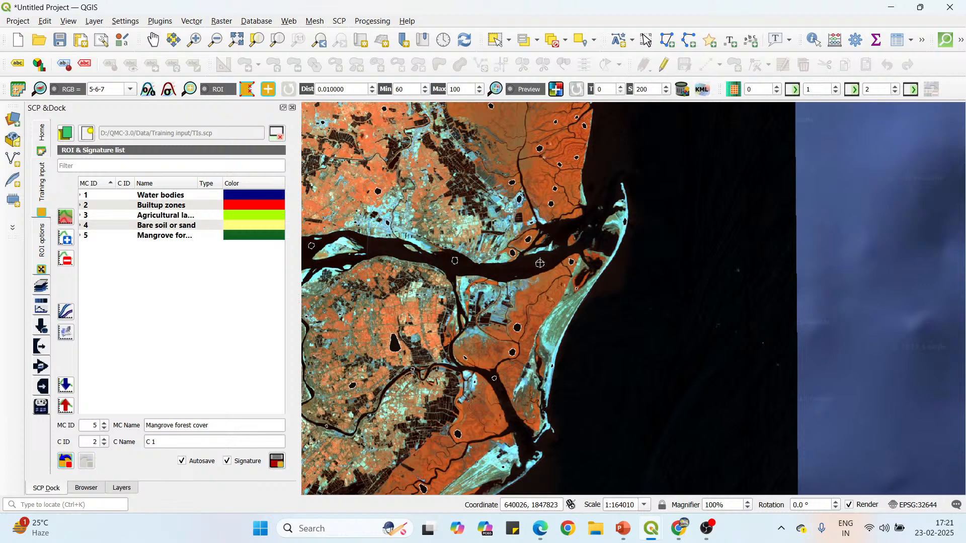
{"action": "scroll", "coordinate": [538, 265], "scroll_direction": "up", "scroll_amount": 1}
{"action": "scroll", "coordinate": [539, 264], "scroll_direction": "up", "scroll_amount": 1}
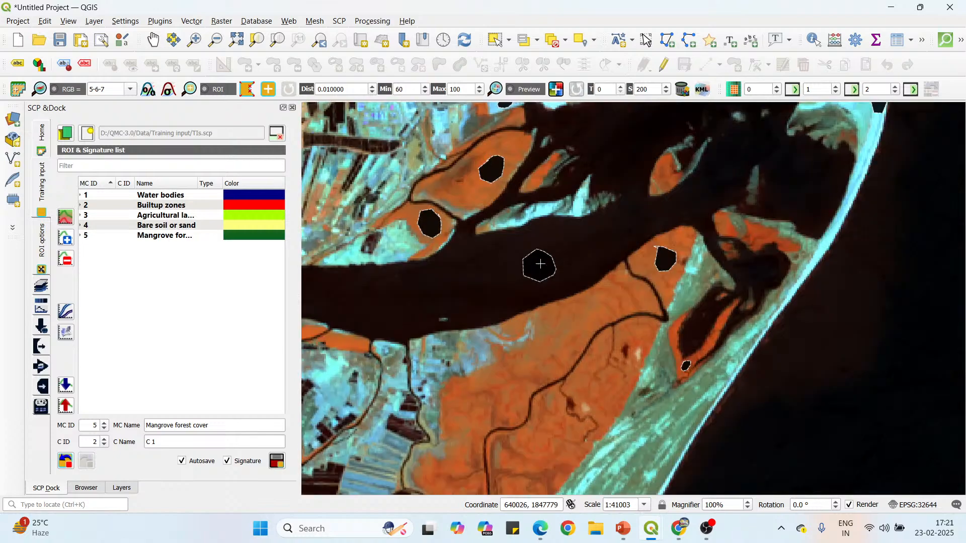
{"action": "left_click", "coordinate": [538, 264]}
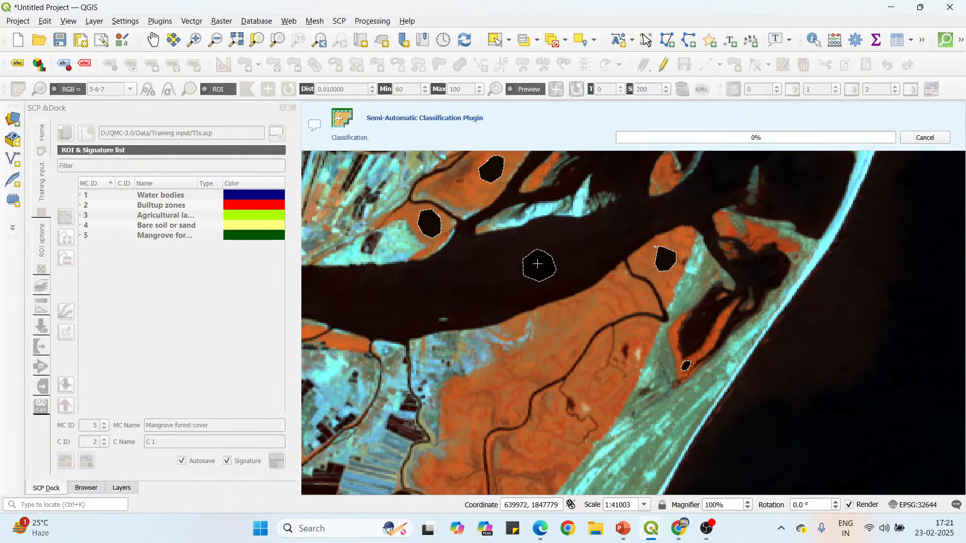
Compare the river-mouth classification preview with the satellite composite by hiding and reshowing the preview layer, examining the mangroves and sand spit.
{"action": "scroll", "coordinate": [537, 263], "scroll_direction": "down", "scroll_amount": 1}
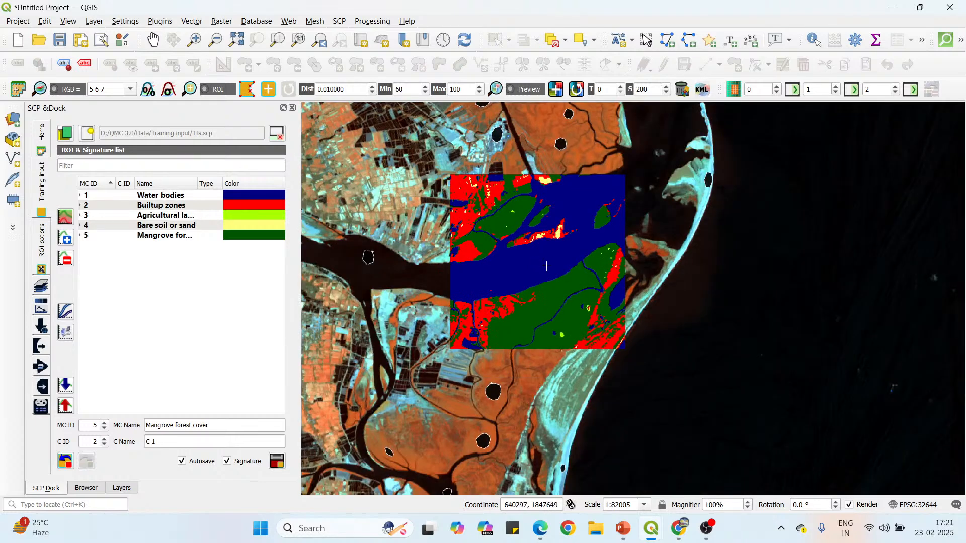
{"action": "scroll", "coordinate": [526, 310], "scroll_direction": "up", "scroll_amount": 1}
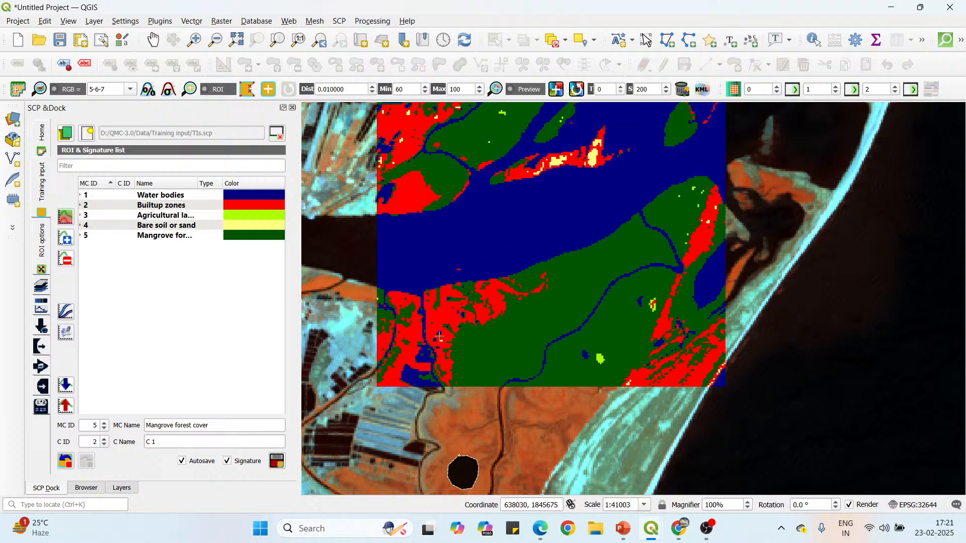
{"action": "left_click", "coordinate": [121, 488]}
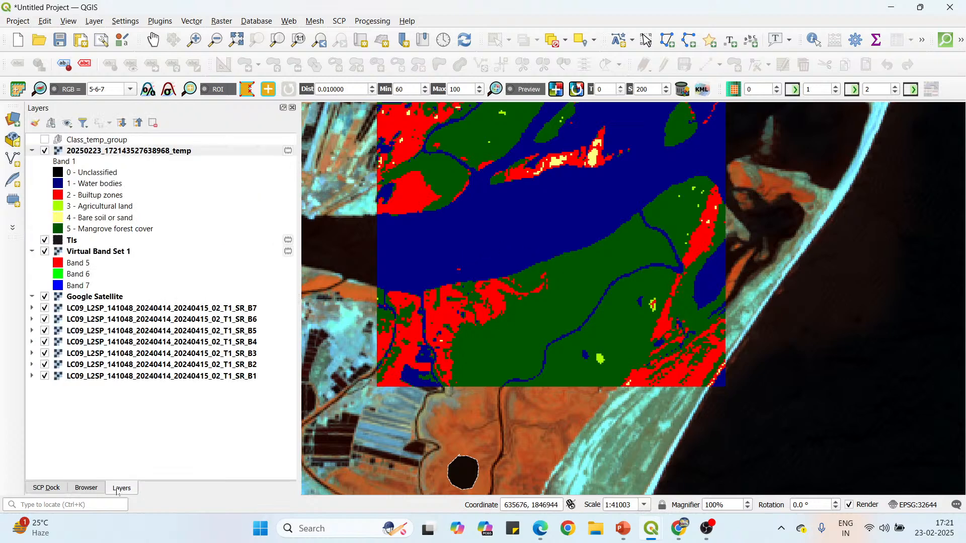
{"action": "left_click", "coordinate": [44, 151]}
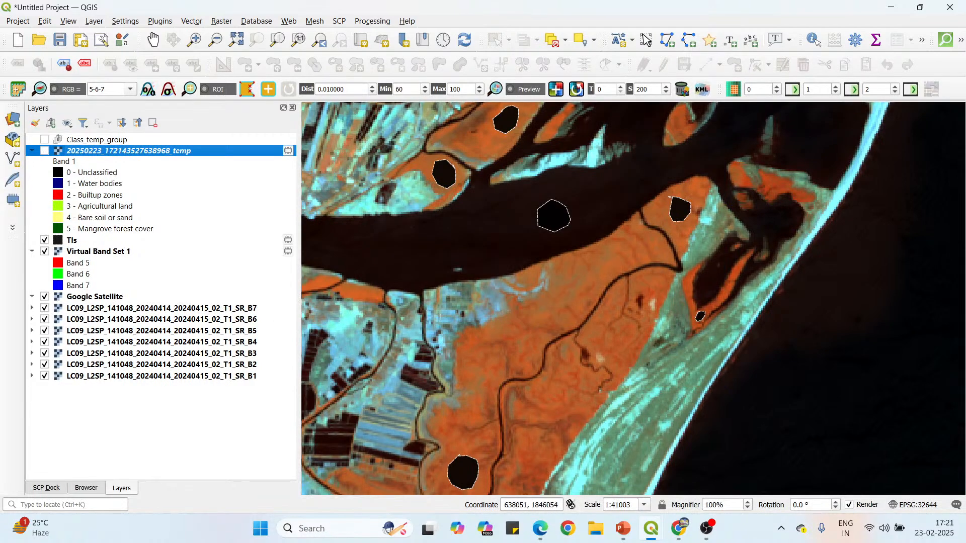
{"action": "left_click", "coordinate": [45, 151]}
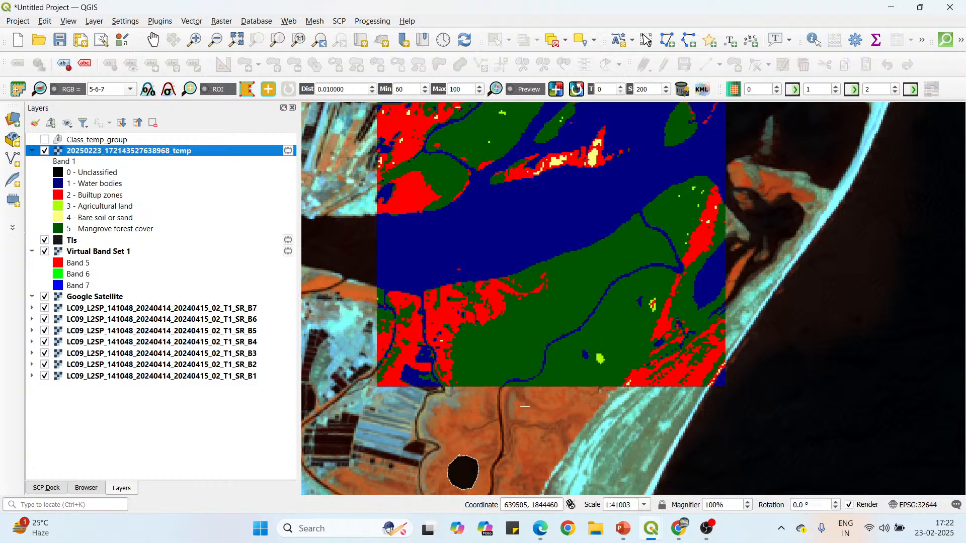
{"action": "scroll", "coordinate": [526, 406], "scroll_direction": "up", "scroll_amount": 1}
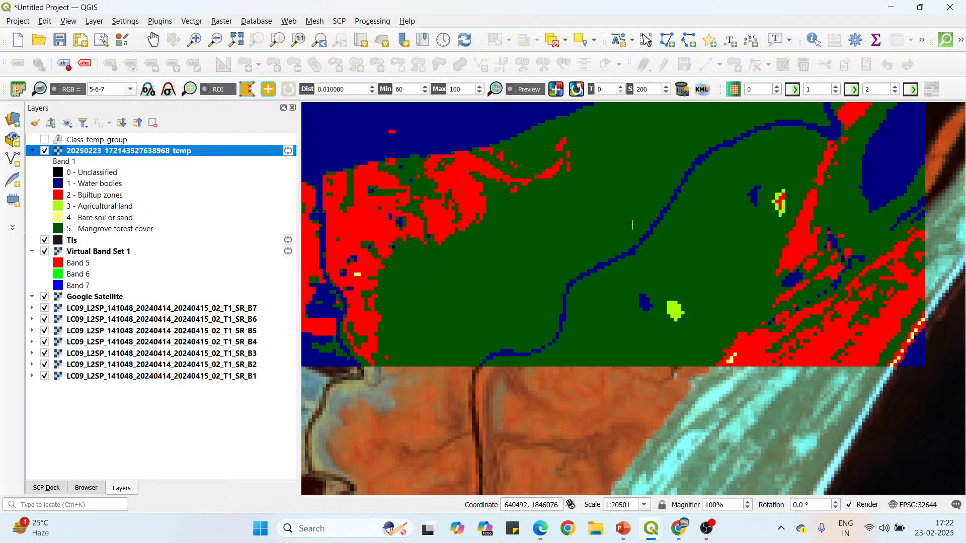
{"action": "scroll", "coordinate": [633, 225], "scroll_direction": "down", "scroll_amount": 1}
{"action": "scroll", "coordinate": [710, 322], "scroll_direction": "up", "scroll_amount": 1}
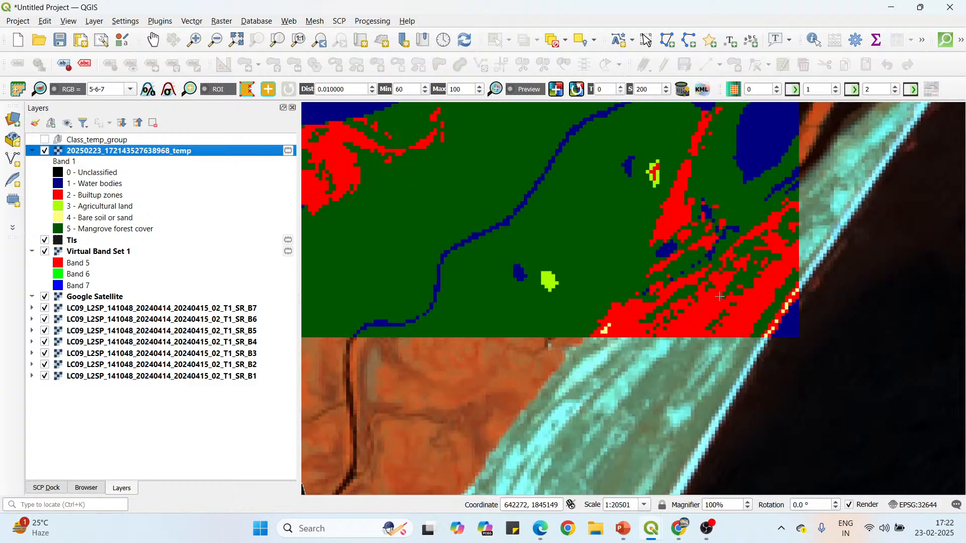
{"action": "scroll", "coordinate": [712, 287], "scroll_direction": "down", "scroll_amount": 1}
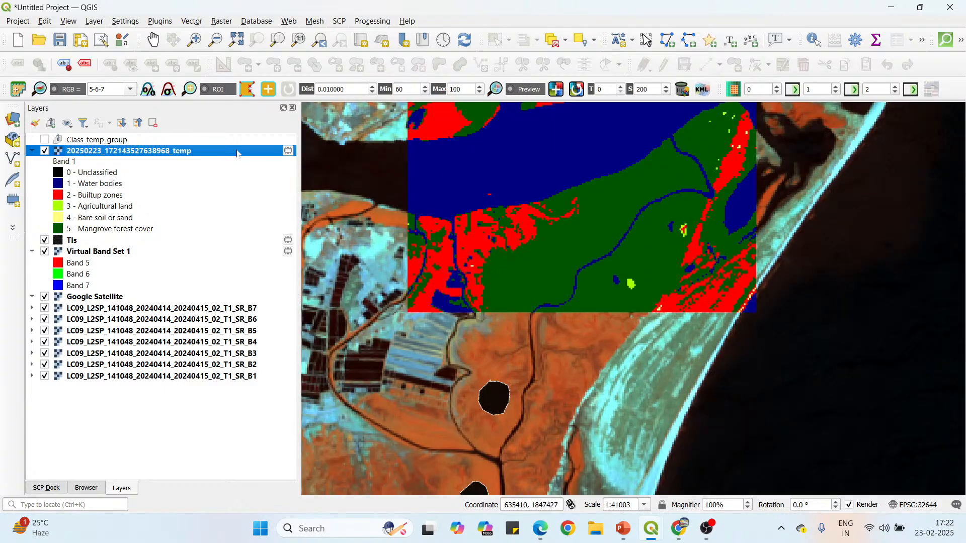
{"action": "left_click", "coordinate": [44, 150]}
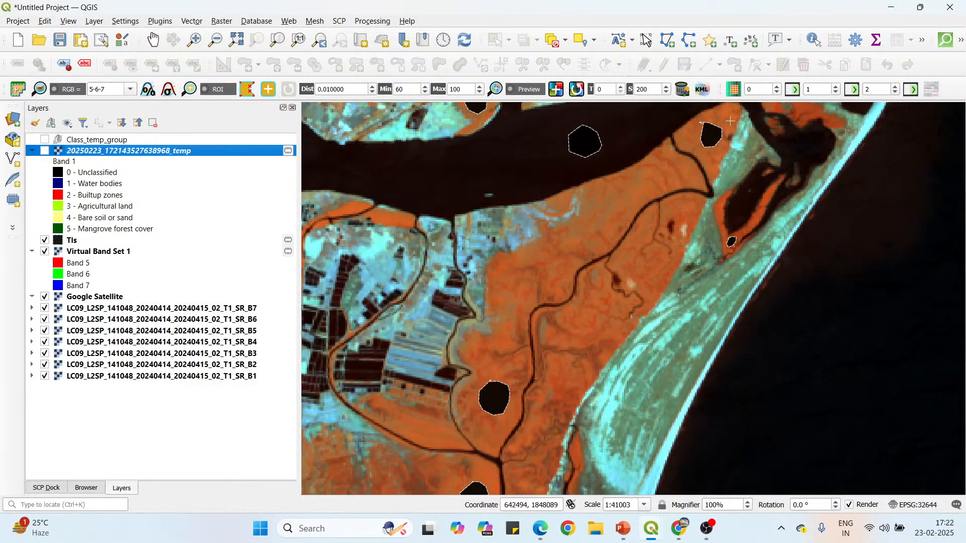
{"action": "left_click", "coordinate": [45, 151]}
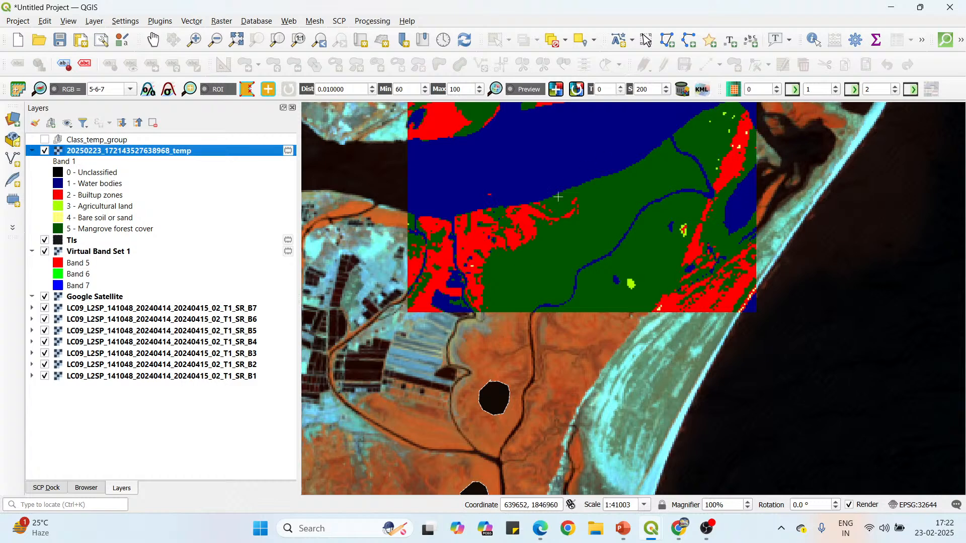
Generate another classification preview centred on the mangrove ROI just above the creek junction, north of the river mouth.
{"action": "scroll", "coordinate": [613, 253], "scroll_direction": "down", "scroll_amount": 1}
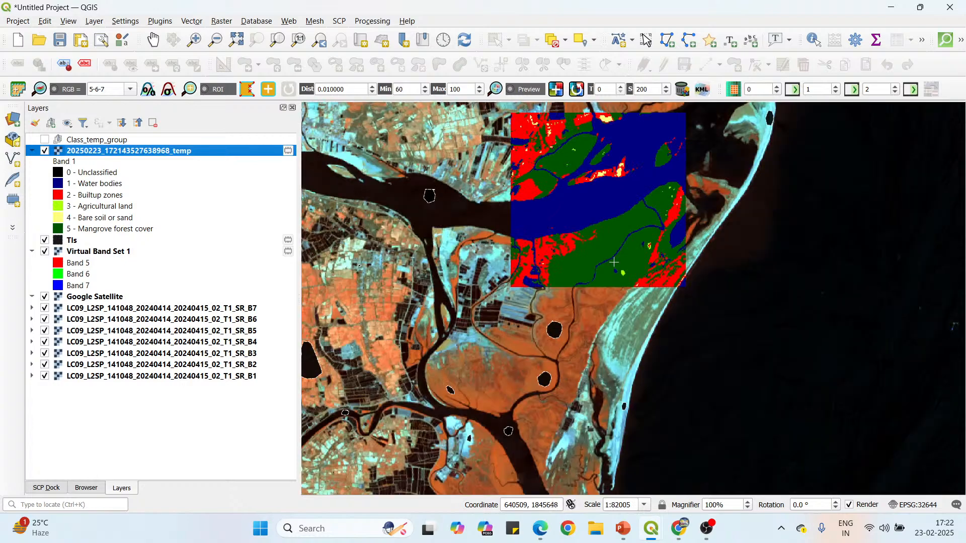
{"action": "scroll", "coordinate": [609, 231], "scroll_direction": "down", "scroll_amount": 1}
{"action": "scroll", "coordinate": [627, 118], "scroll_direction": "up", "scroll_amount": 1}
{"action": "scroll", "coordinate": [624, 126], "scroll_direction": "up", "scroll_amount": 1}
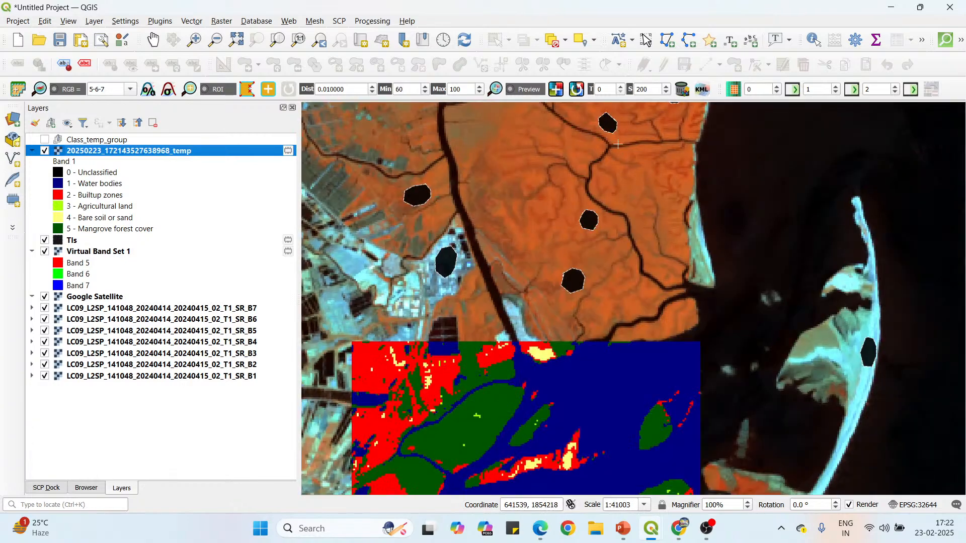
{"action": "scroll", "coordinate": [616, 146], "scroll_direction": "down", "scroll_amount": 1}
{"action": "scroll", "coordinate": [617, 141], "scroll_direction": "up", "scroll_amount": 1}
{"action": "scroll", "coordinate": [602, 162], "scroll_direction": "up", "scroll_amount": 1}
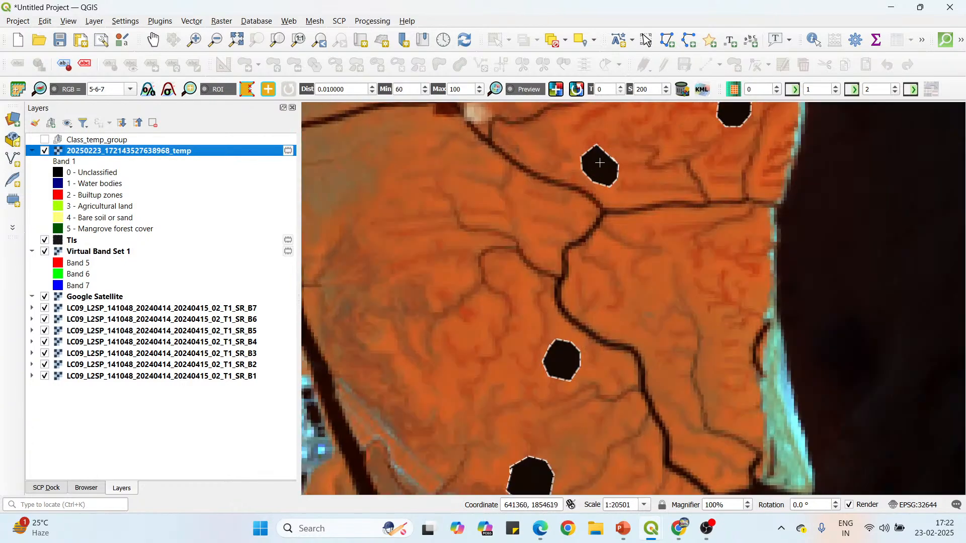
{"action": "left_click", "coordinate": [601, 165]}
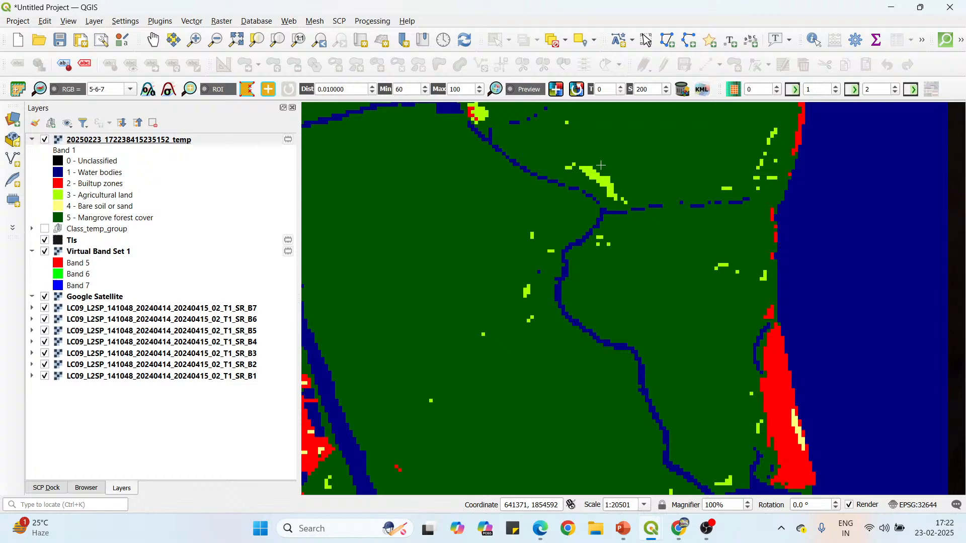
Examine the mangrove classification preview against the surrounding satellite composite, covering the river mouth, sand spit and southern mangroves.
{"action": "scroll", "coordinate": [601, 165], "scroll_direction": "down", "scroll_amount": 1}
{"action": "scroll", "coordinate": [590, 217], "scroll_direction": "down", "scroll_amount": 1}
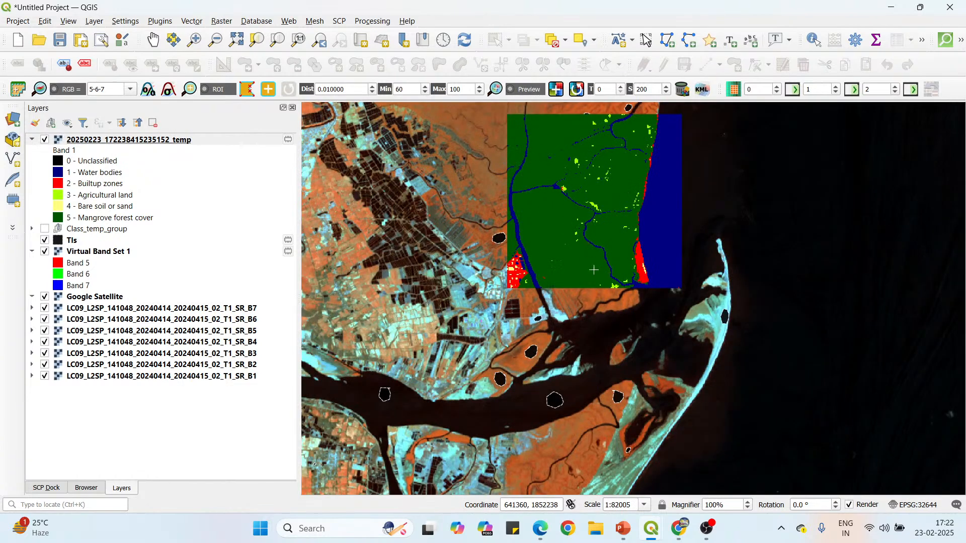
{"action": "scroll", "coordinate": [639, 266], "scroll_direction": "up", "scroll_amount": 1}
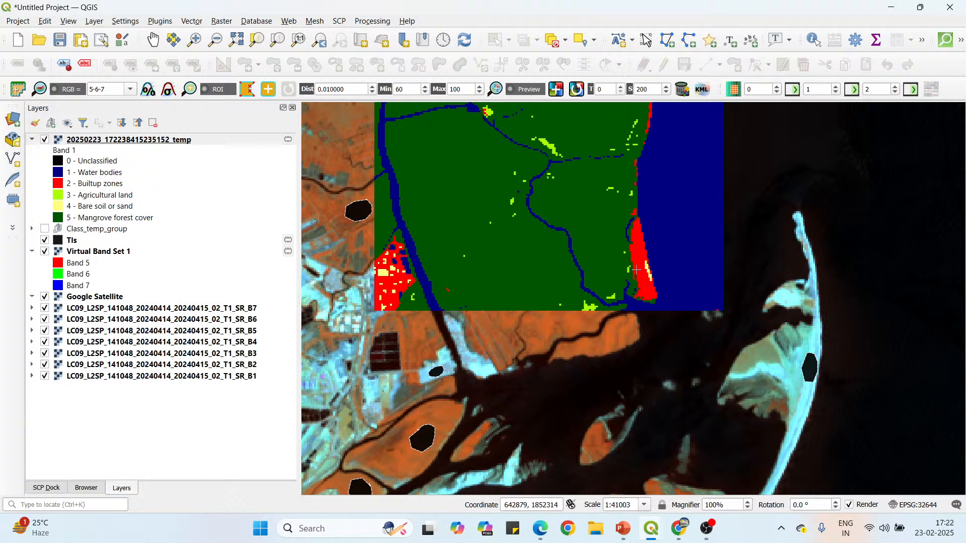
{"action": "scroll", "coordinate": [638, 254], "scroll_direction": "down", "scroll_amount": 1}
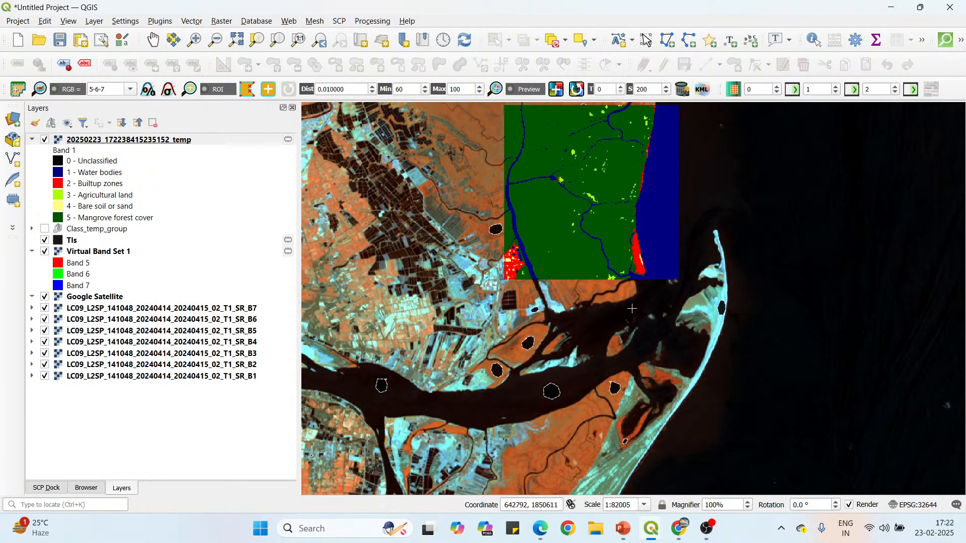
{"action": "scroll", "coordinate": [632, 308], "scroll_direction": "down", "scroll_amount": 1}
{"action": "scroll", "coordinate": [664, 302], "scroll_direction": "up", "scroll_amount": 2}
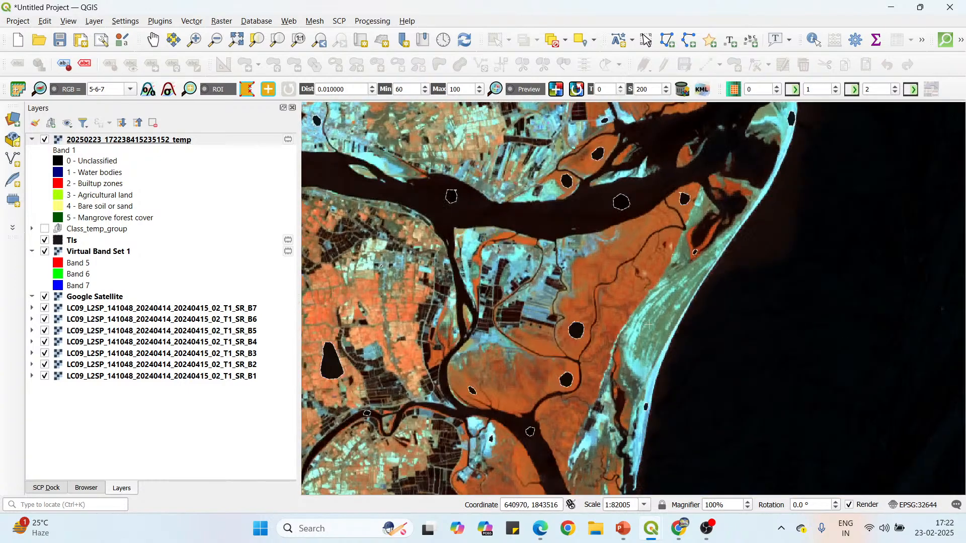
{"action": "scroll", "coordinate": [659, 345], "scroll_direction": "down", "scroll_amount": 1}
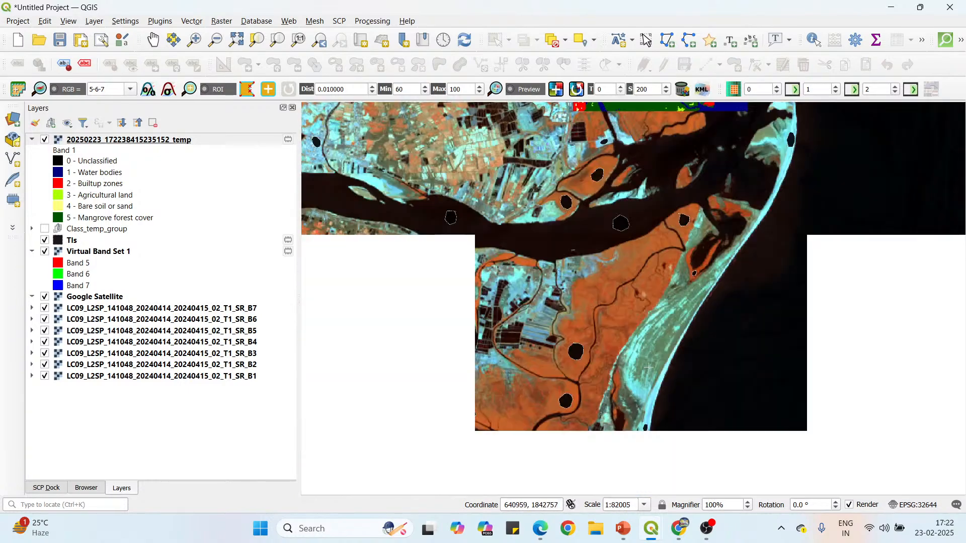
{"action": "scroll", "coordinate": [649, 368], "scroll_direction": "down", "scroll_amount": 1}
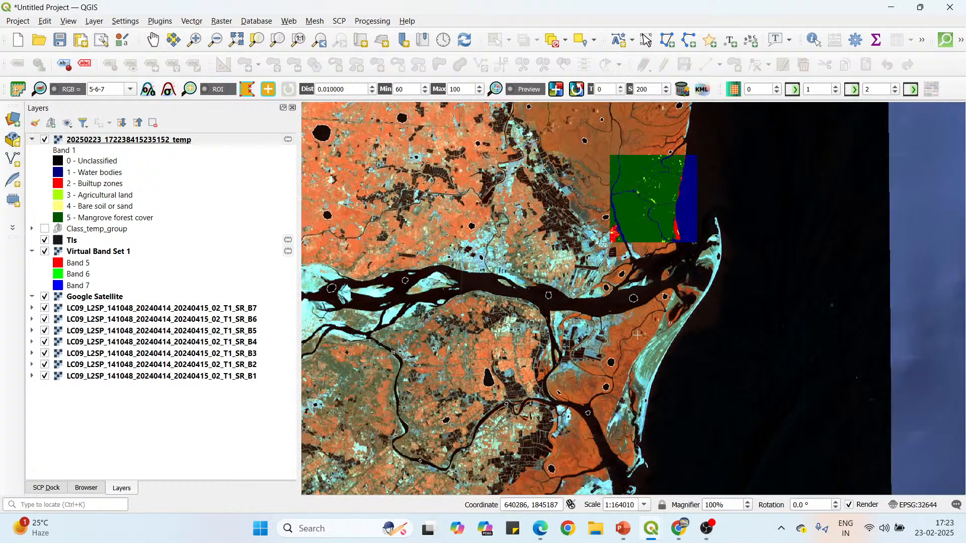
{"action": "left_click", "coordinate": [45, 488]}
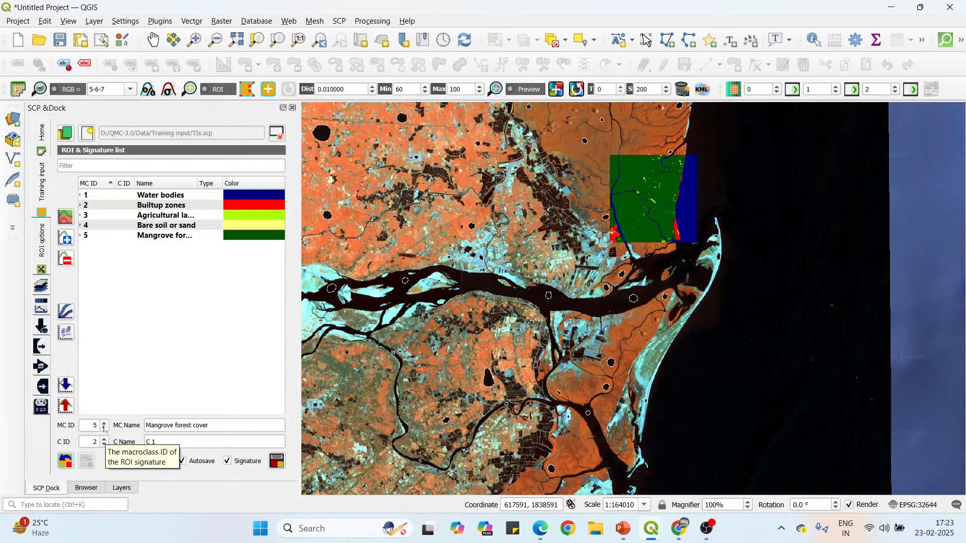
{"action": "scroll", "coordinate": [574, 324], "scroll_direction": "down", "scroll_amount": 2}
{"action": "scroll", "coordinate": [602, 278], "scroll_direction": "up", "scroll_amount": 2}
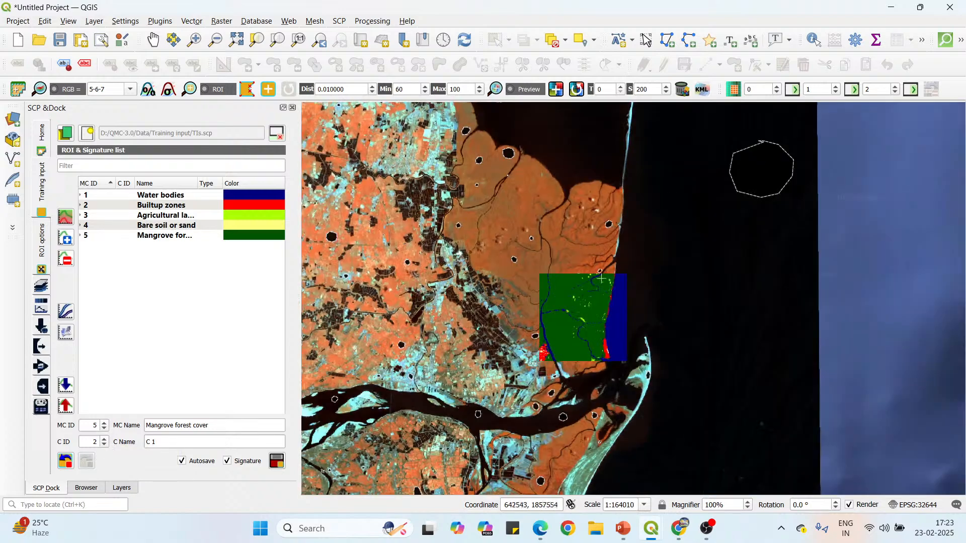
{"action": "scroll", "coordinate": [610, 352], "scroll_direction": "up", "scroll_amount": 1}
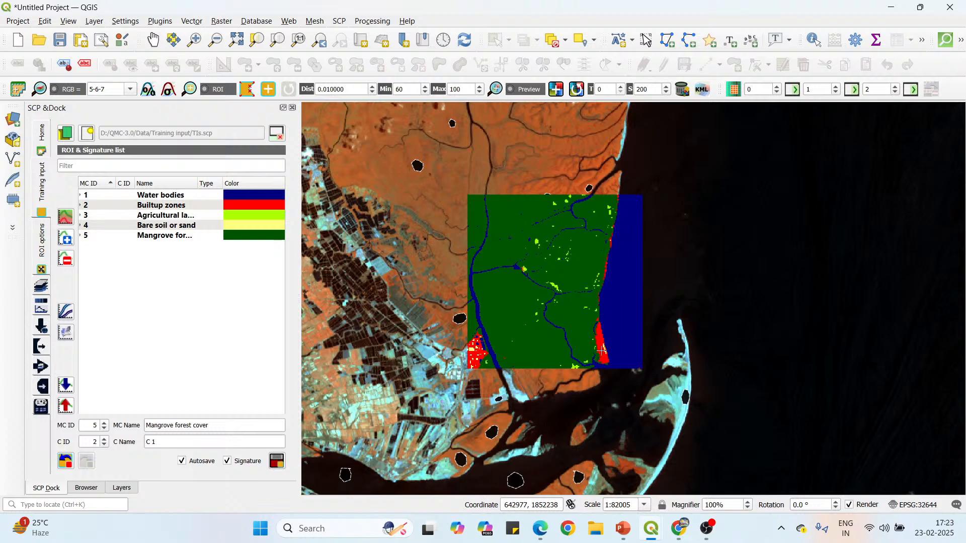
{"action": "scroll", "coordinate": [657, 386], "scroll_direction": "up", "scroll_amount": 1}
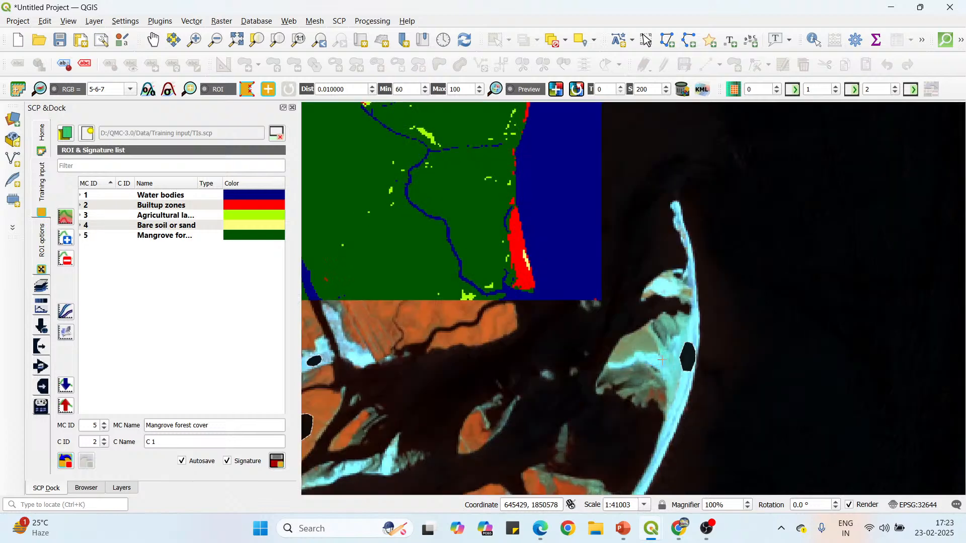
{"action": "scroll", "coordinate": [662, 360], "scroll_direction": "down", "scroll_amount": 2}
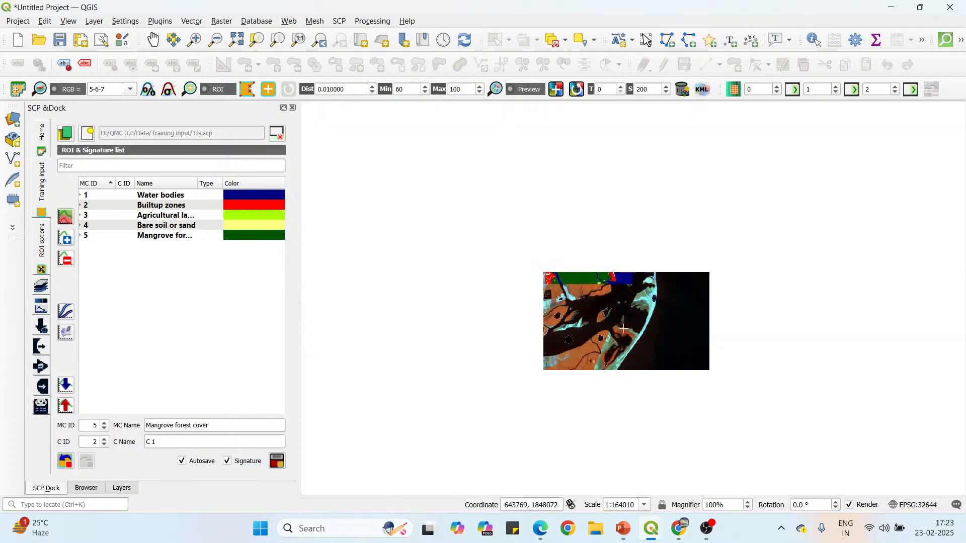
{"action": "scroll", "coordinate": [623, 329], "scroll_direction": "up", "scroll_amount": 1}
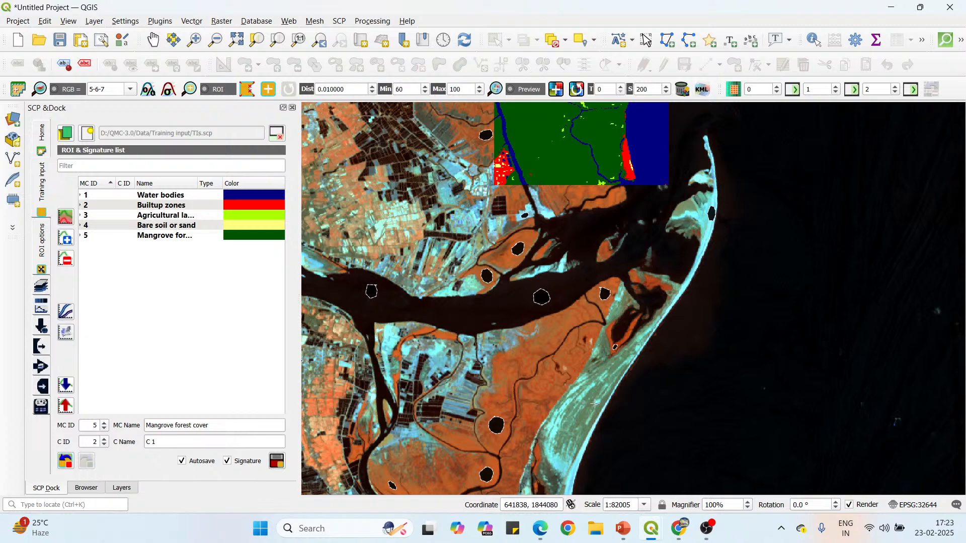
Generate a classification preview centred on the small water ROI in the northern bay and inspect it against the whole study area.
{"action": "scroll", "coordinate": [595, 404], "scroll_direction": "down", "scroll_amount": 1}
{"action": "scroll", "coordinate": [596, 403], "scroll_direction": "down", "scroll_amount": 1}
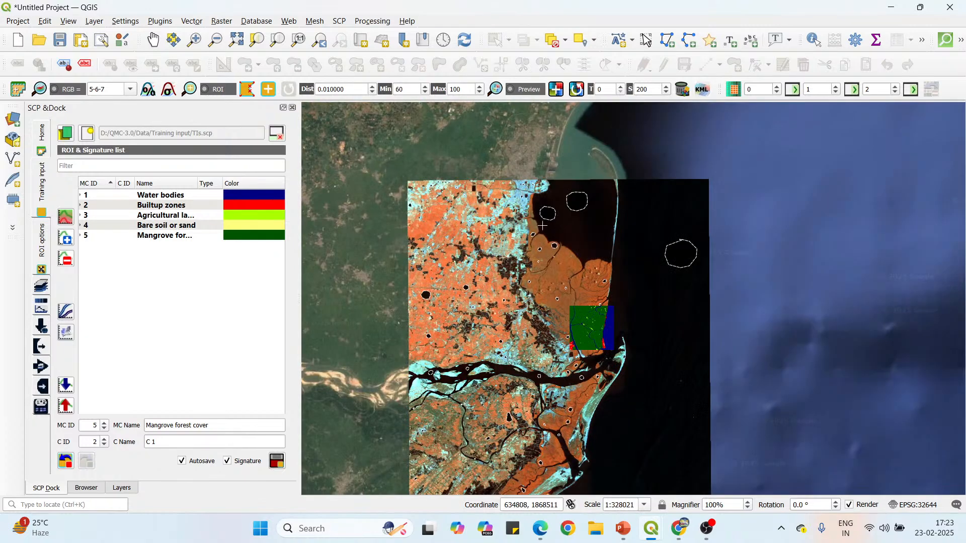
{"action": "scroll", "coordinate": [542, 225], "scroll_direction": "up", "scroll_amount": 2}
{"action": "left_click", "coordinate": [574, 201]}
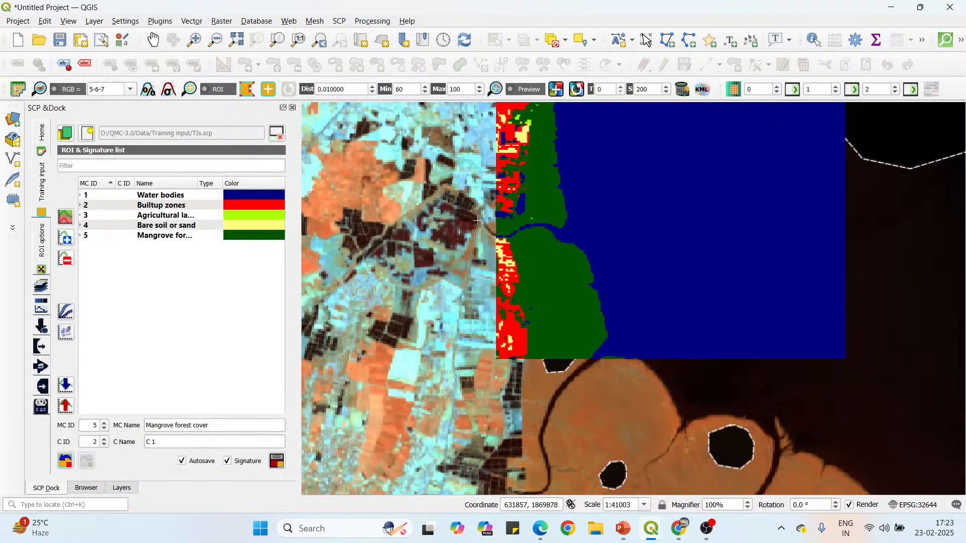
{"action": "scroll", "coordinate": [477, 218], "scroll_direction": "up", "scroll_amount": 1}
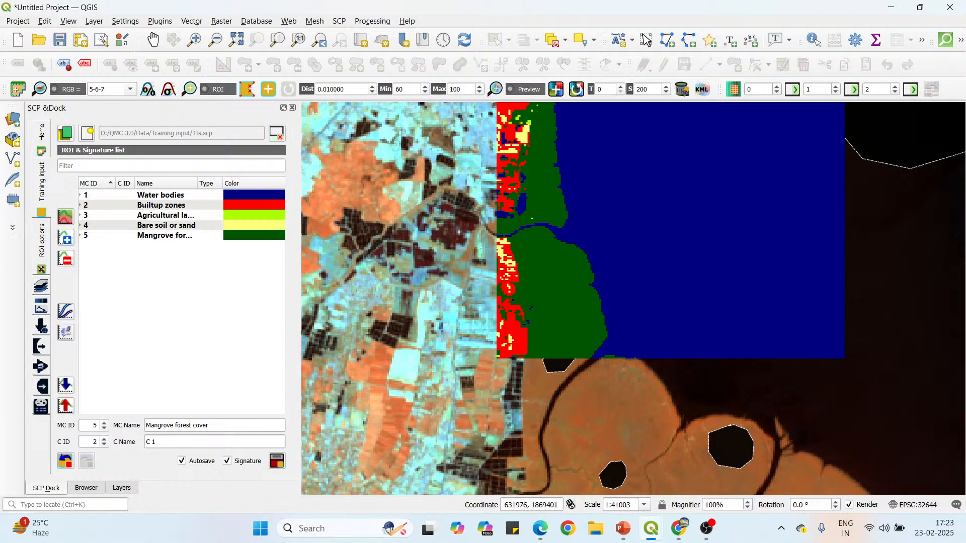
{"action": "scroll", "coordinate": [533, 270], "scroll_direction": "down", "scroll_amount": 2}
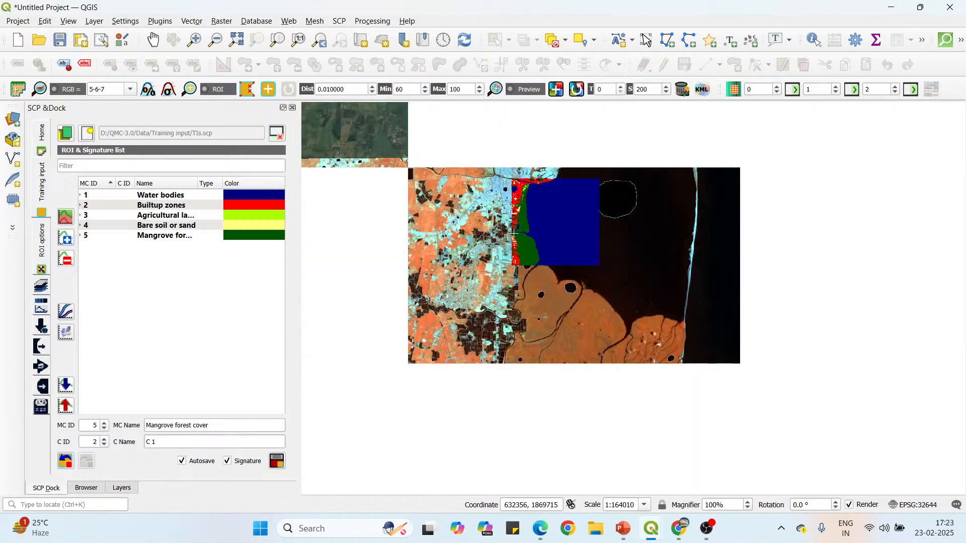
{"action": "scroll", "coordinate": [541, 202], "scroll_direction": "down", "scroll_amount": 1}
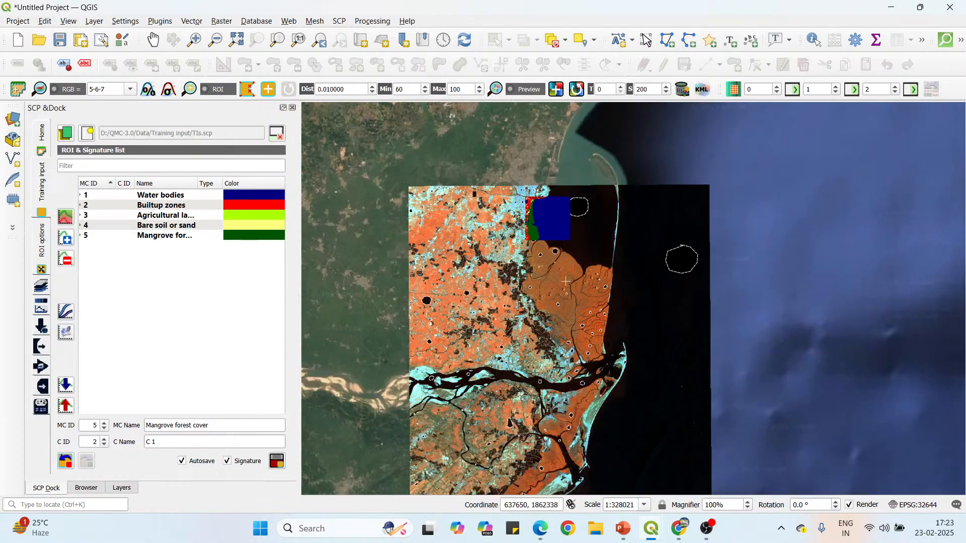
{"action": "scroll", "coordinate": [523, 221], "scroll_direction": "down", "scroll_amount": 1}
{"action": "scroll", "coordinate": [532, 333], "scroll_direction": "up", "scroll_amount": 1}
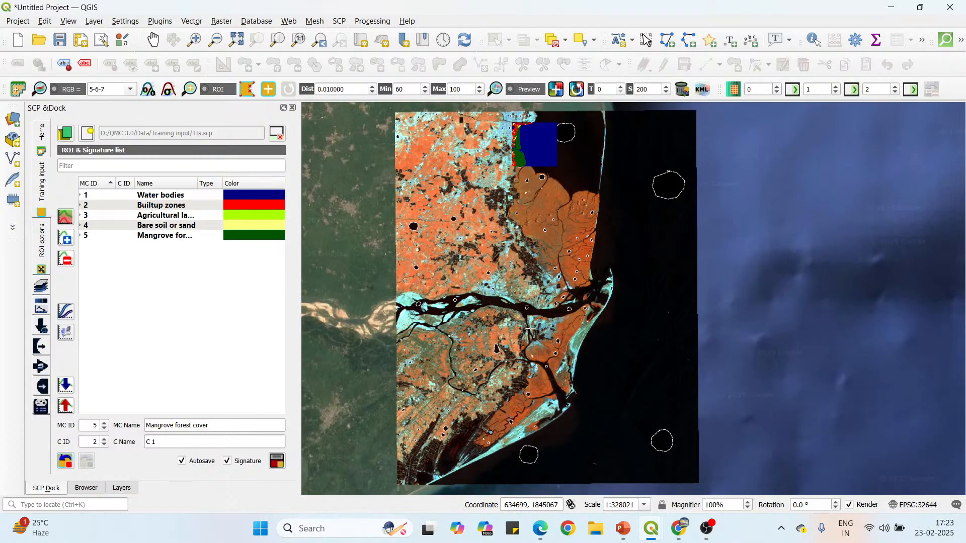
Bring up the Semi-Automatic Classification settings and choose Minimum Distance as the algorithm for band set 1.
{"action": "mouse_move", "coordinate": [651, 531]}
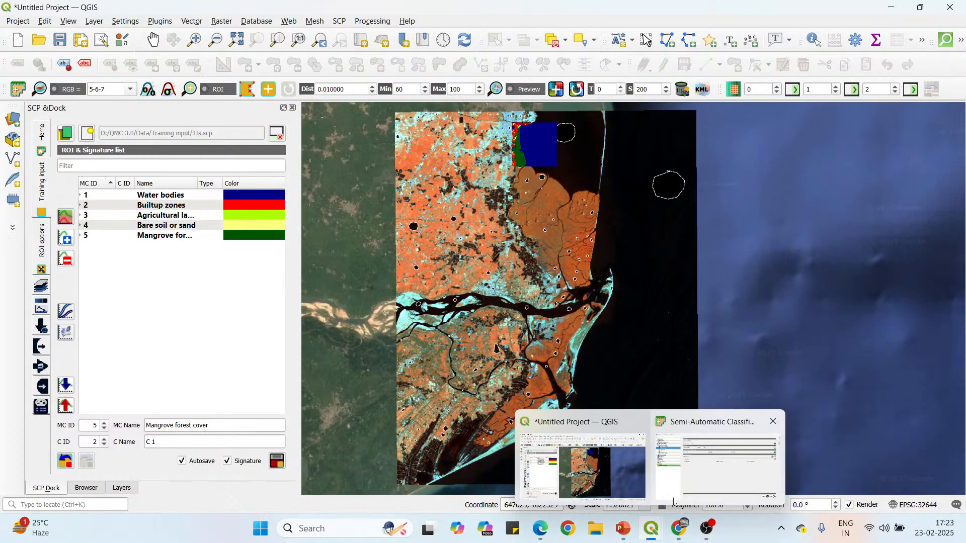
{"action": "left_click", "coordinate": [710, 464]}
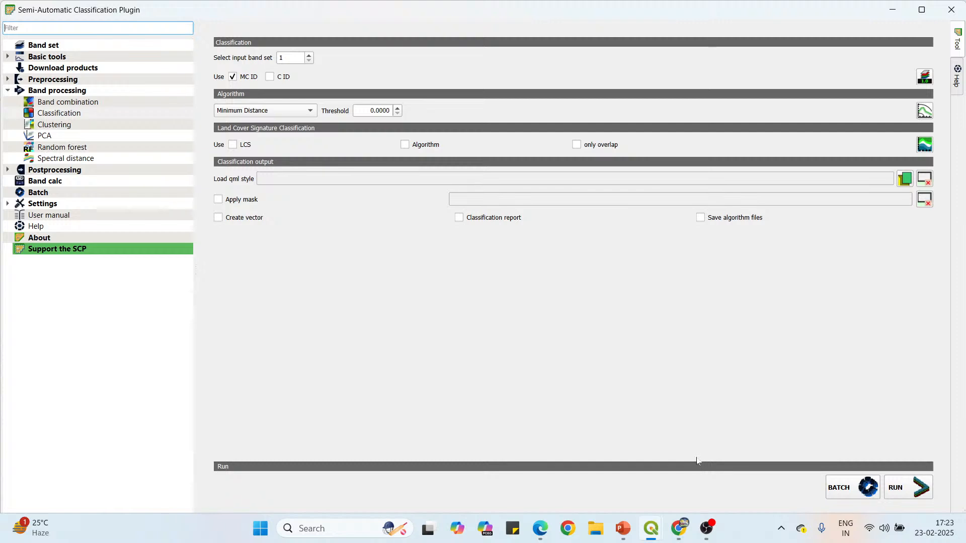
{"action": "left_click", "coordinate": [300, 110]}
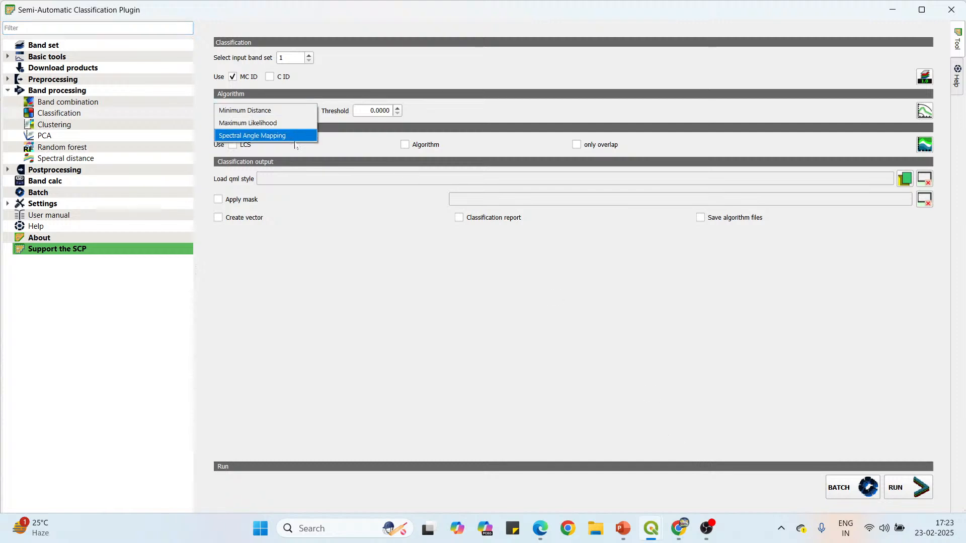
{"action": "left_click", "coordinate": [291, 112]}
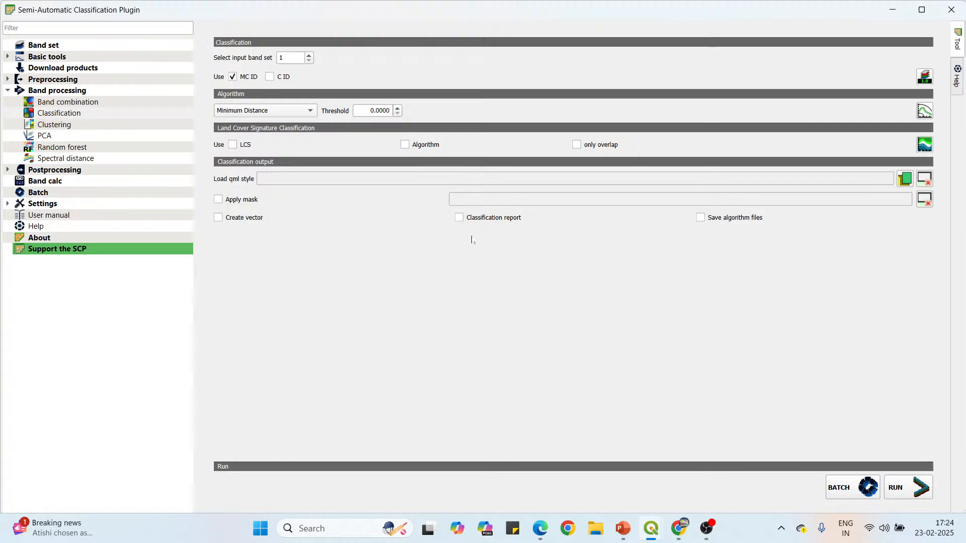
Run the classification, saving the TIF output as "Supervised mangrove forest" in the QMC-3.0 Data folder, and return to the map.
{"action": "left_click", "coordinate": [905, 491]}
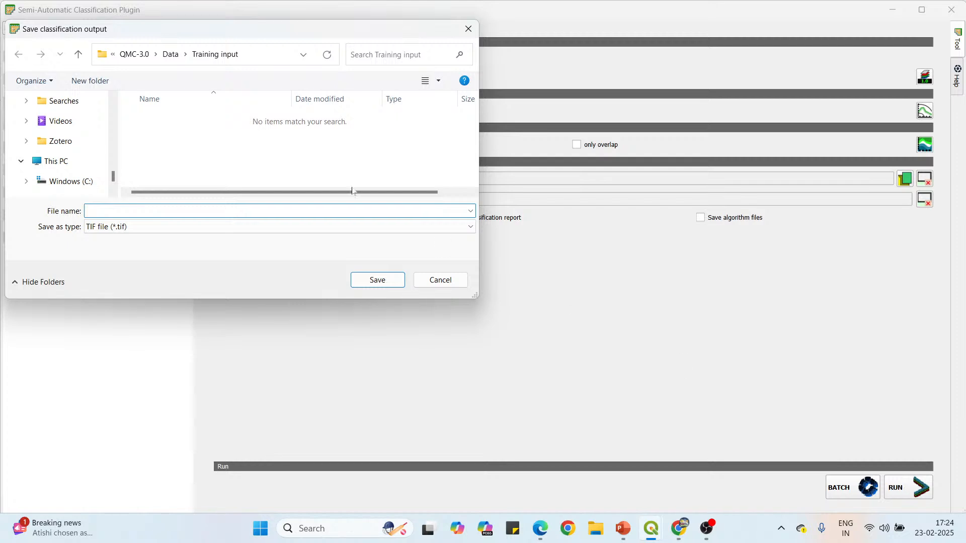
{"action": "left_click", "coordinate": [78, 55]}
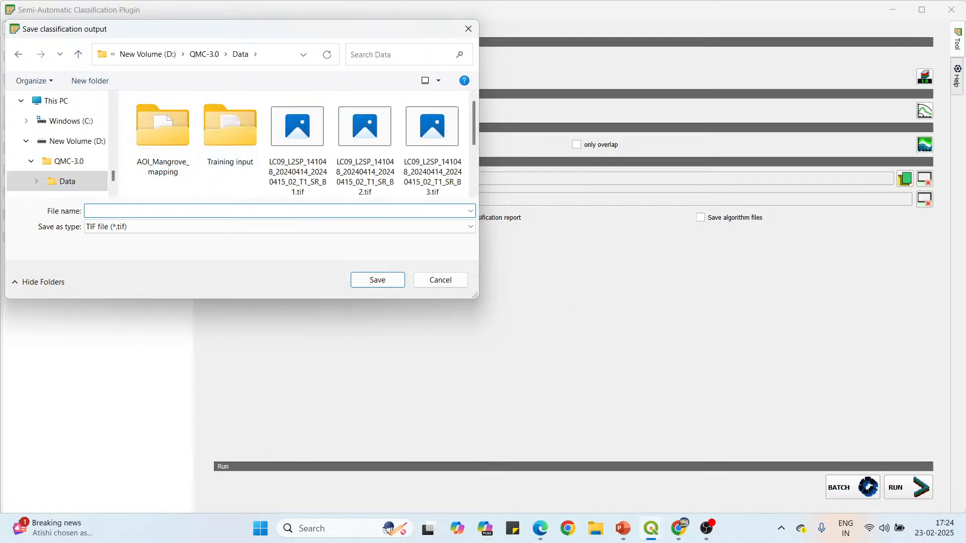
{"action": "type", "text": "Supervised mangrove forest"}
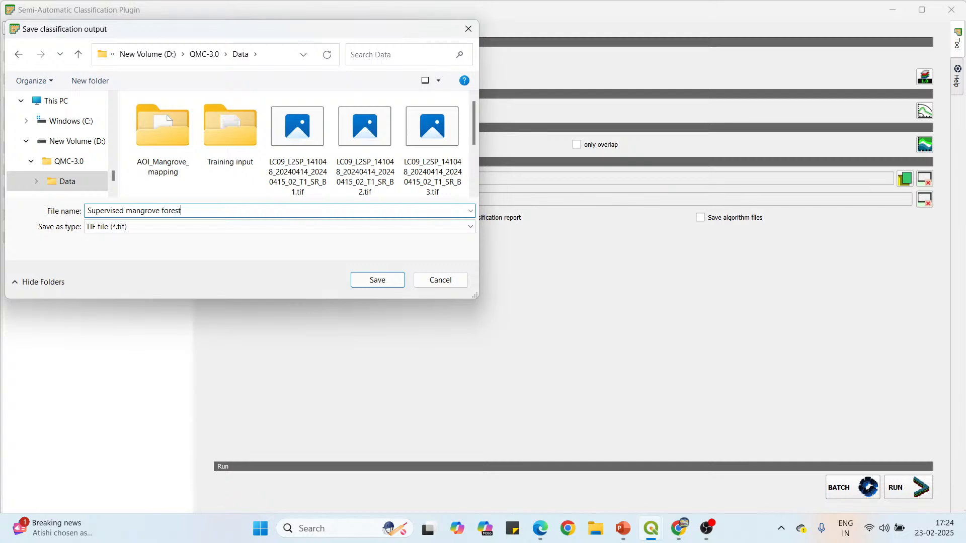
{"action": "left_click", "coordinate": [388, 285]}
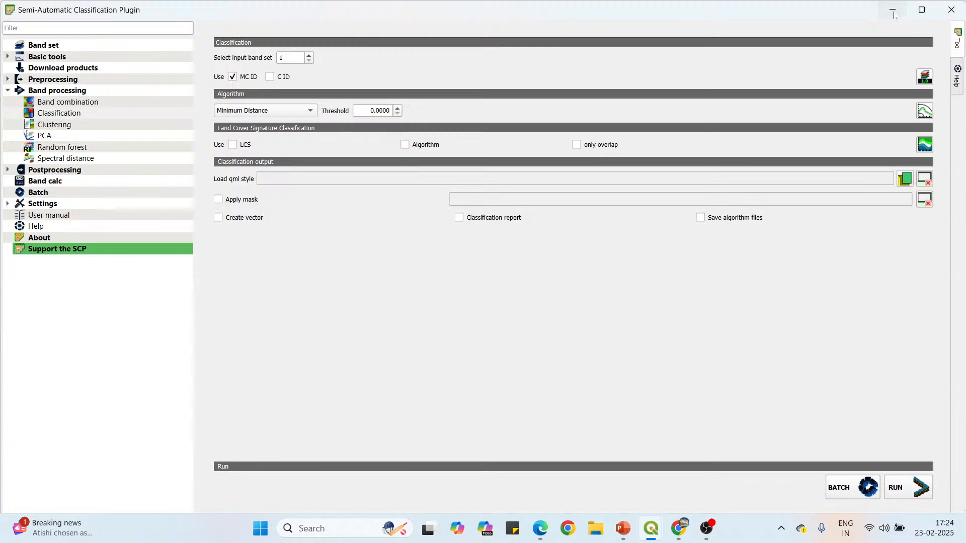
{"action": "left_click", "coordinate": [891, 10]}
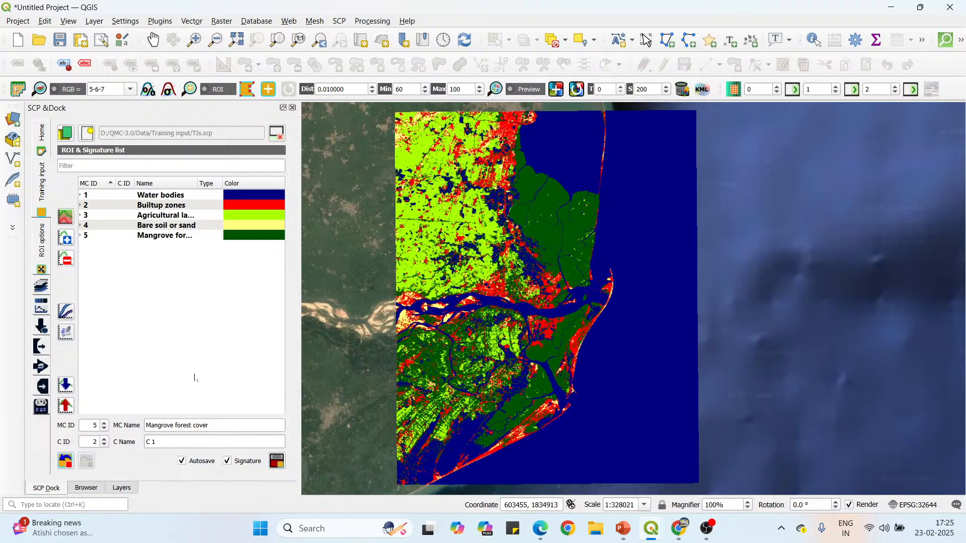
Expand the mangrove forest and Builtup zones macroclasses in the ROI & Signature list and select the Builtup zones row.
{"action": "left_click", "coordinate": [80, 236]}
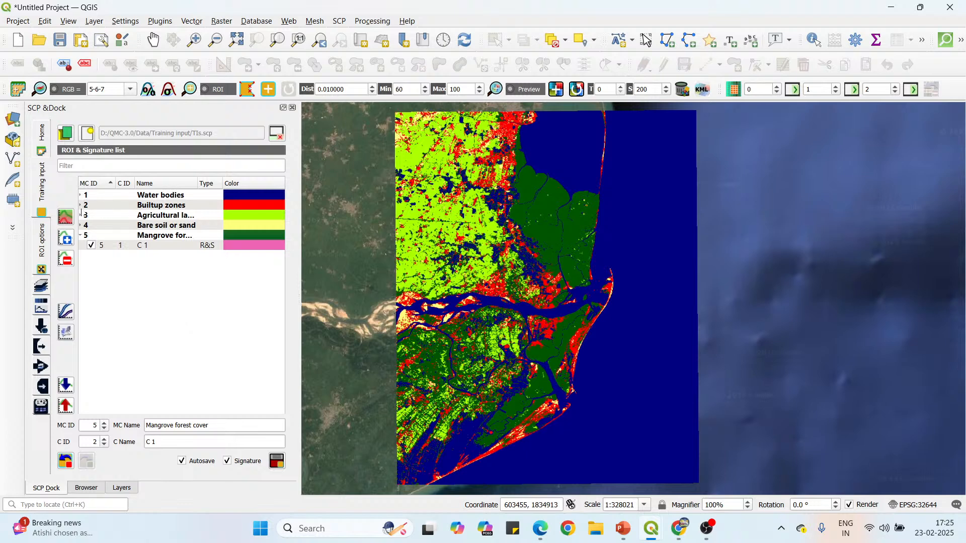
{"action": "left_click", "coordinate": [81, 206]}
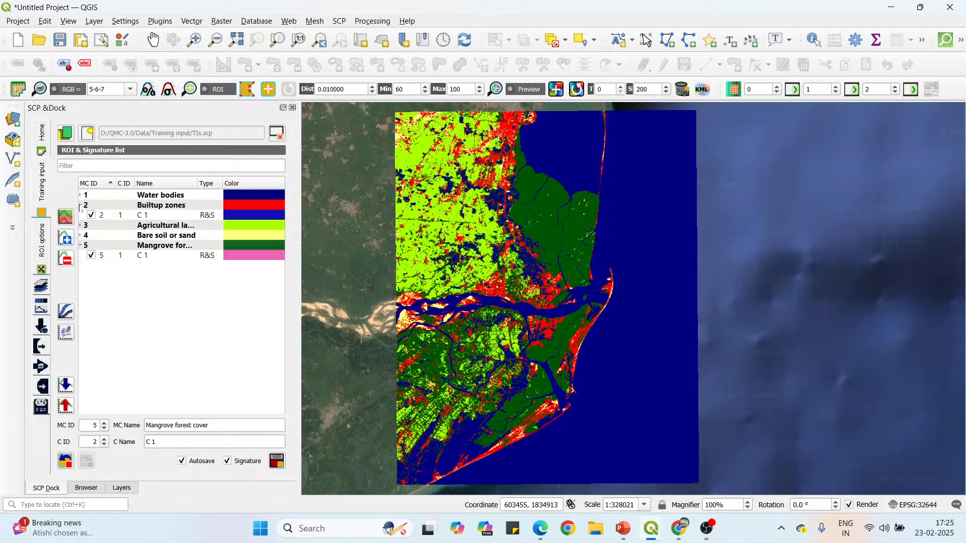
{"action": "left_click", "coordinate": [161, 206]}
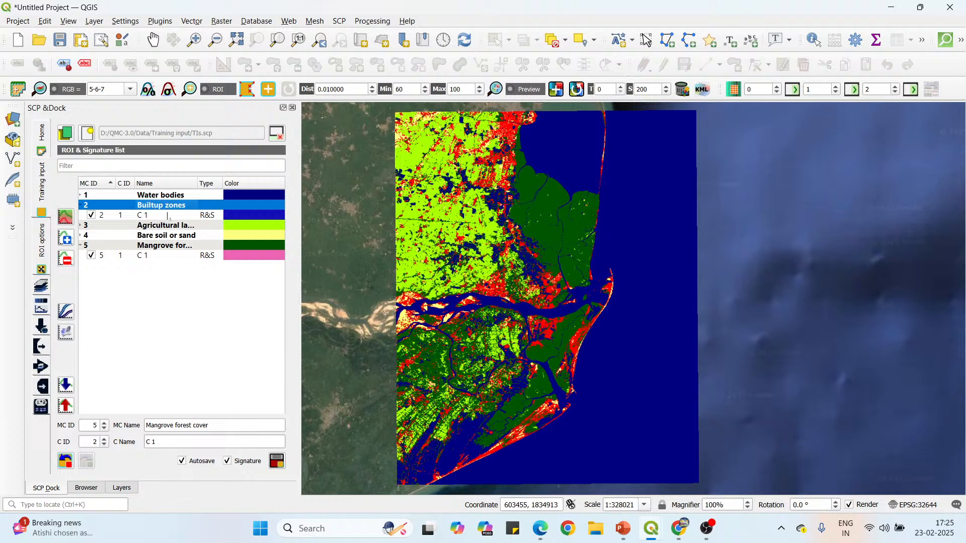
Set the ROI signature to macroclass 2, Builtup zones, with class ID 1, and activate ROI polygon drawing.
{"action": "left_click", "coordinate": [105, 428]}
{"action": "left_click", "coordinate": [104, 429]}
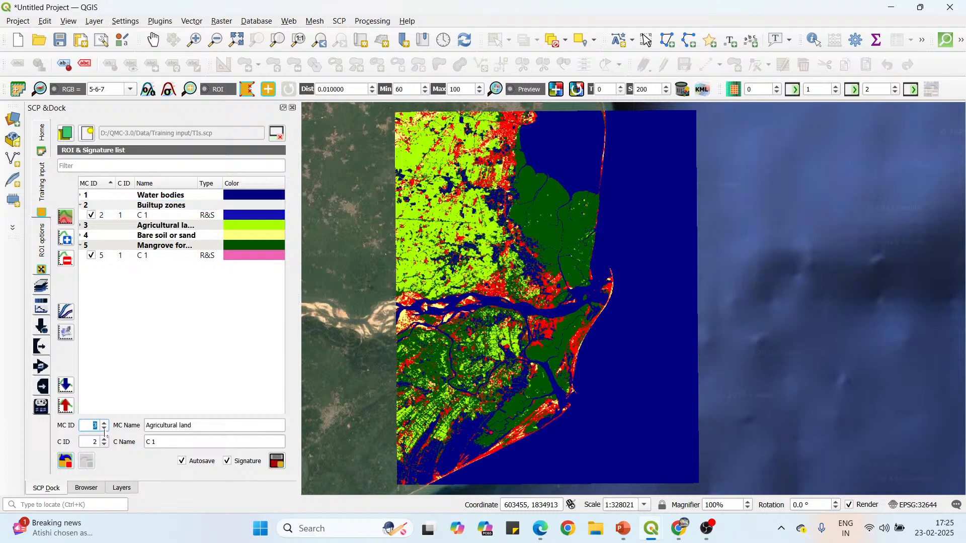
{"action": "left_click", "coordinate": [105, 429]}
{"action": "left_click", "coordinate": [104, 444]}
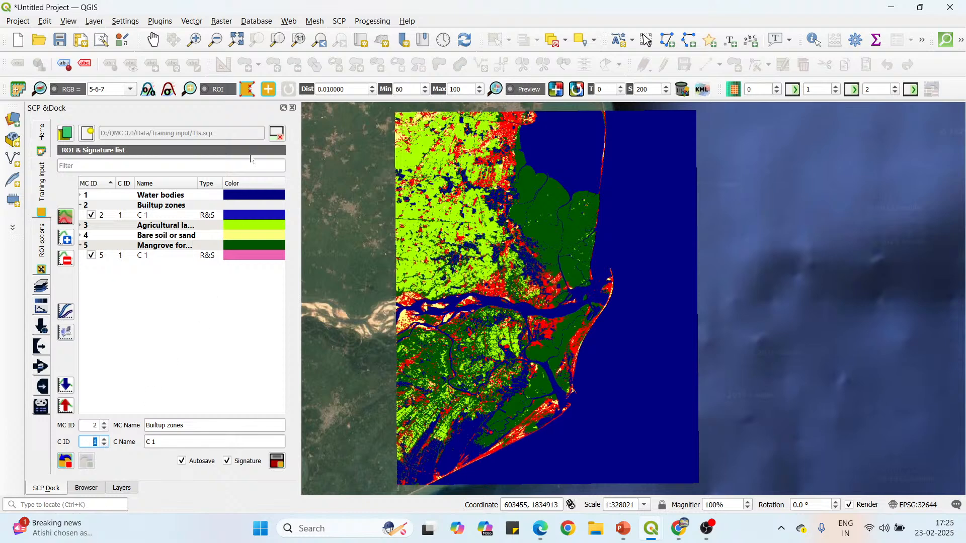
{"action": "left_click", "coordinate": [247, 90]}
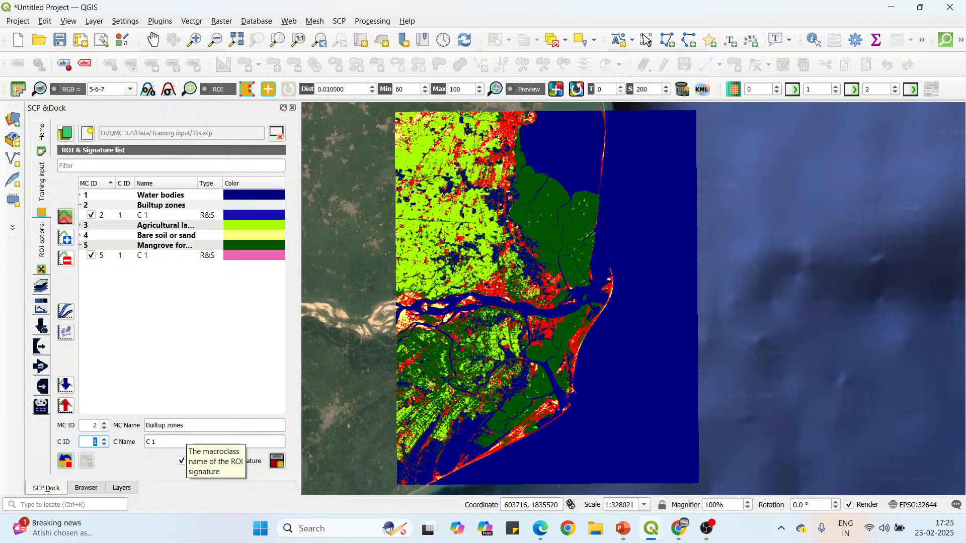
Set the ROI signature's macroclass ID to 6 and name the macroclass "Others".
{"action": "left_click", "coordinate": [104, 424]}
{"action": "left_click", "coordinate": [104, 425]}
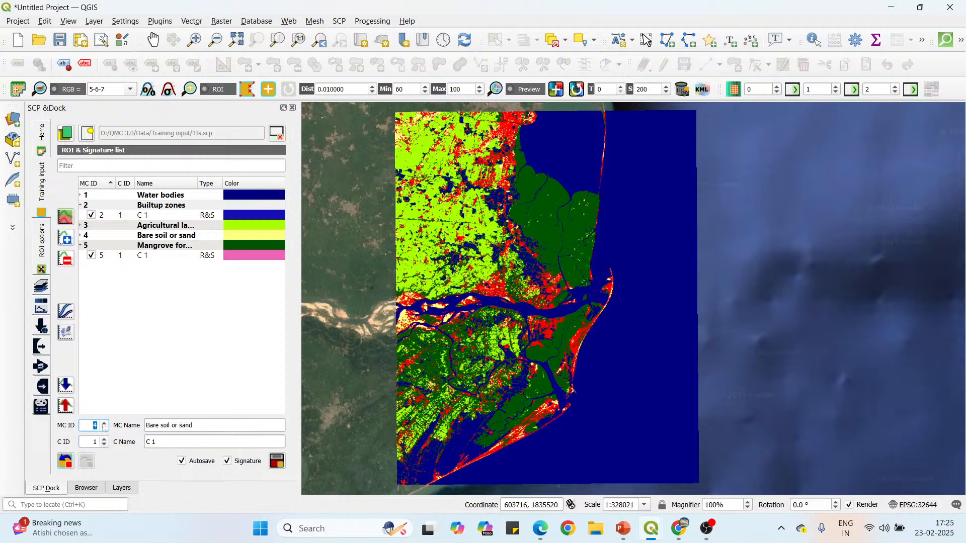
{"action": "left_click", "coordinate": [104, 425]}
{"action": "key", "text": "Tab"}
{"action": "type", "text": "Others"}
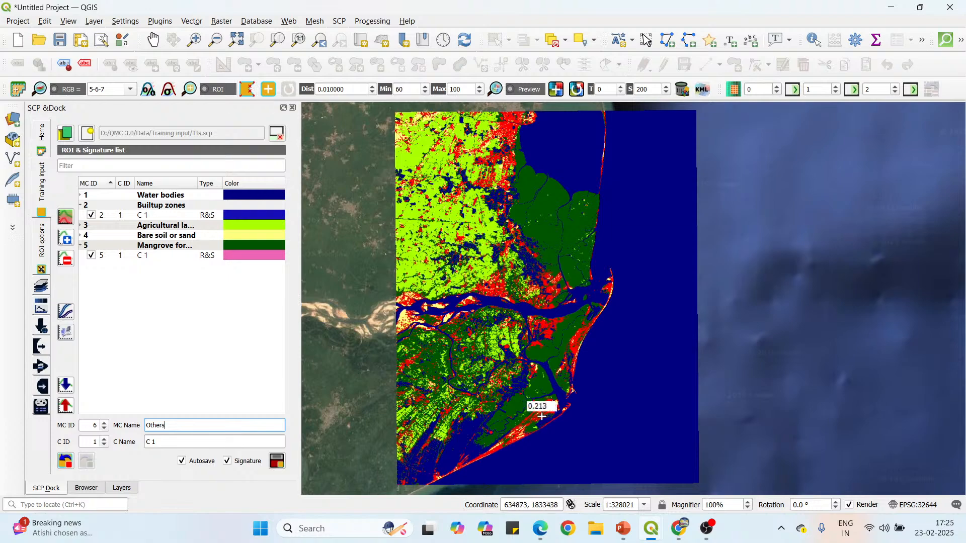
Examine the classified raster's mangrove and built-up areas along the coast and river mouth.
{"action": "scroll", "coordinate": [553, 412], "scroll_direction": "up", "scroll_amount": 1}
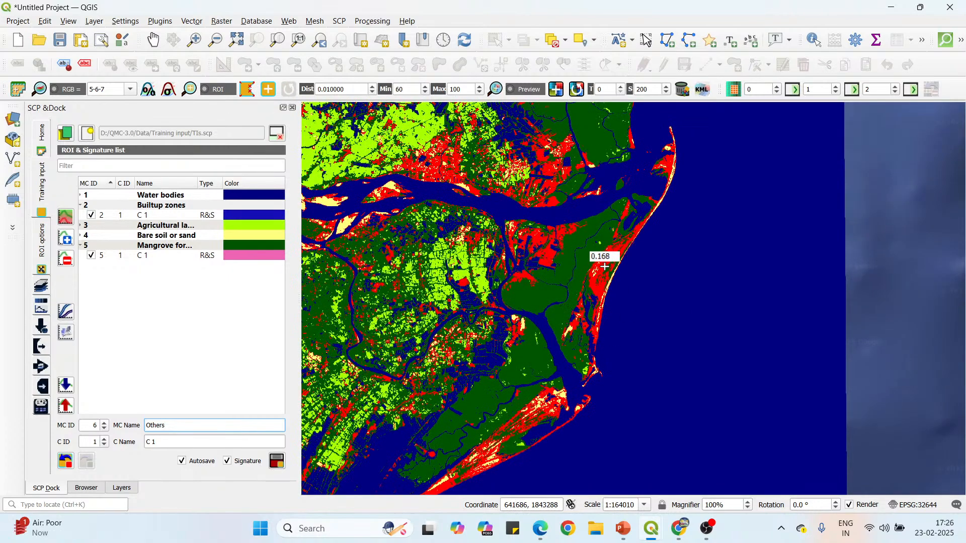
{"action": "scroll", "coordinate": [600, 281], "scroll_direction": "down", "scroll_amount": 1}
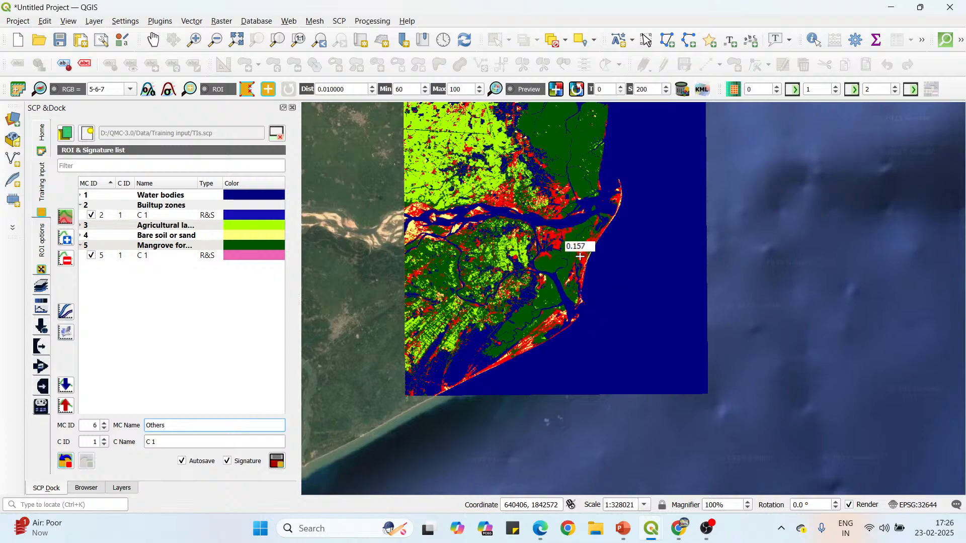
{"action": "scroll", "coordinate": [578, 244], "scroll_direction": "up", "scroll_amount": 2}
{"action": "scroll", "coordinate": [578, 242], "scroll_direction": "down", "scroll_amount": 1}
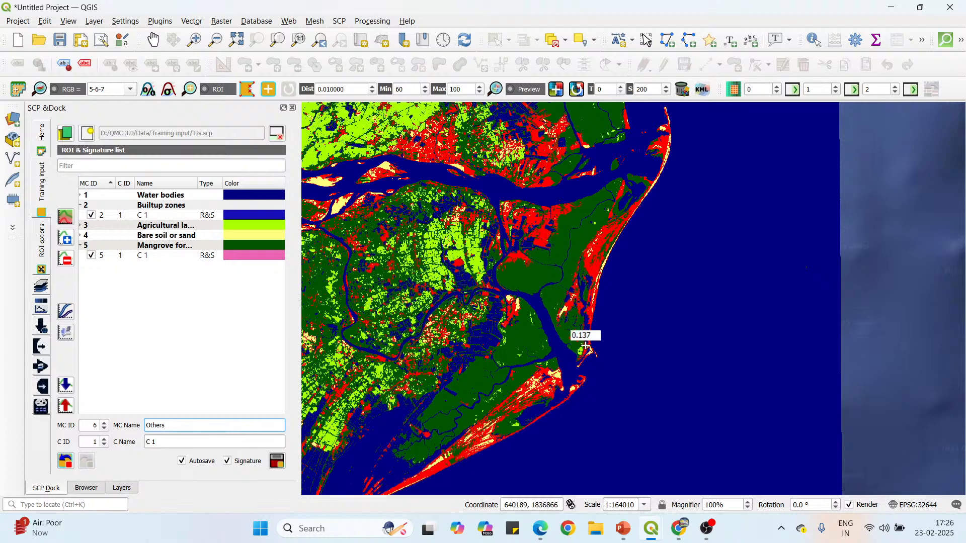
{"action": "scroll", "coordinate": [585, 346], "scroll_direction": "down", "scroll_amount": 1}
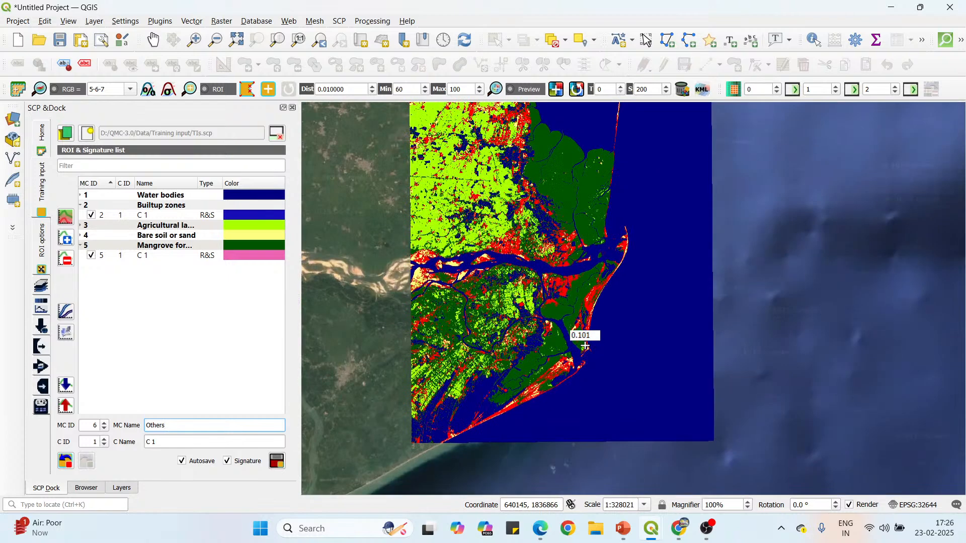
{"action": "scroll", "coordinate": [579, 249], "scroll_direction": "down", "scroll_amount": 1}
{"action": "scroll", "coordinate": [580, 208], "scroll_direction": "up", "scroll_amount": 1}
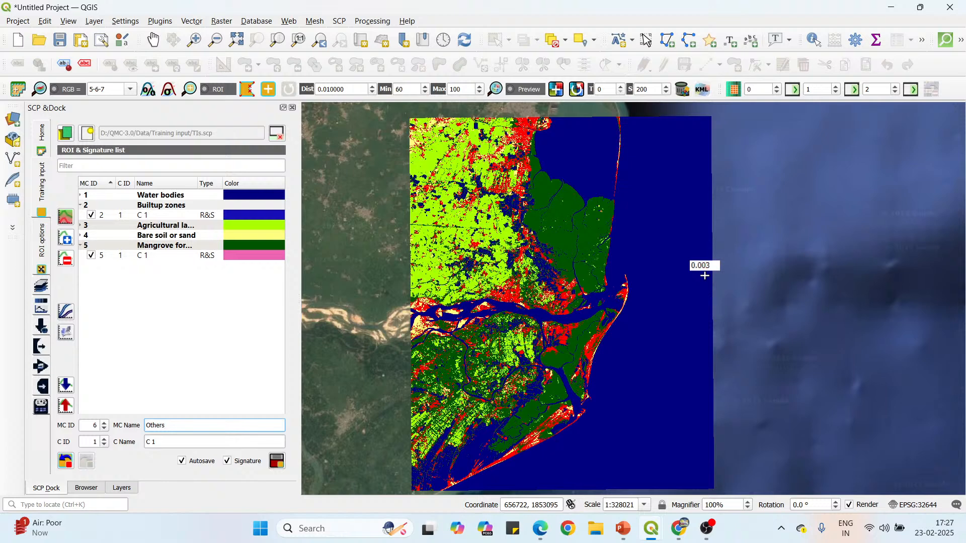
Start a Polygonize (Raster to Vector) conversion of the Supervised mangrove forest raster and name the field to create "Classes".
{"action": "left_click", "coordinate": [123, 490]}
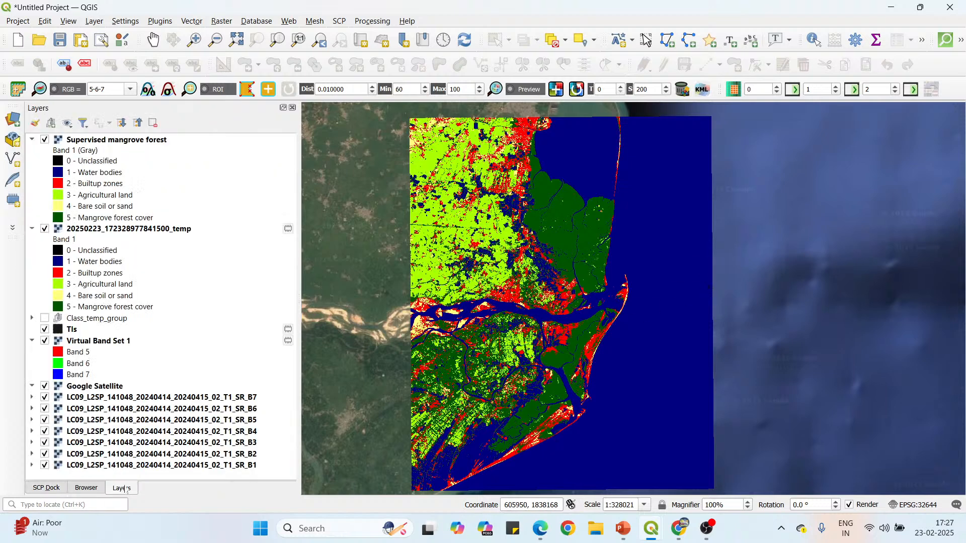
{"action": "left_click", "coordinate": [160, 141]}
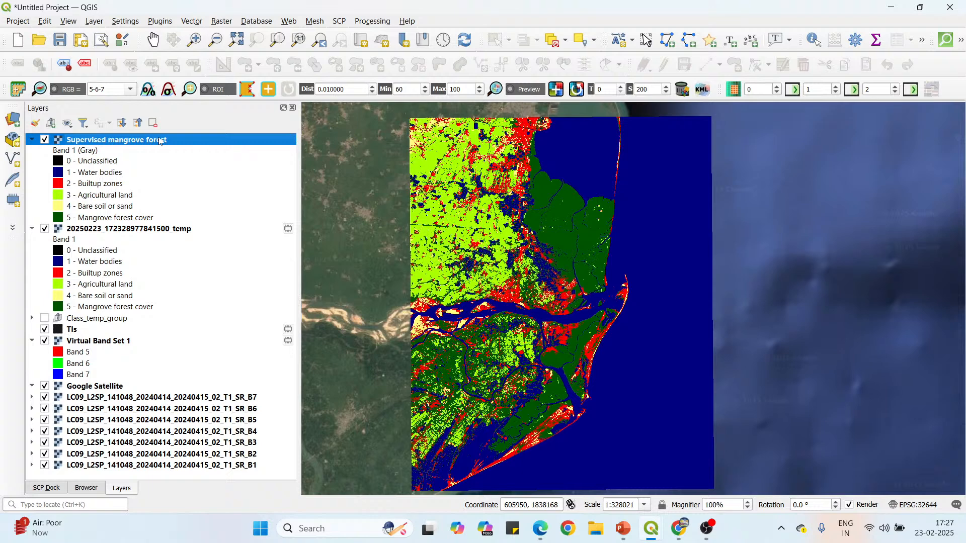
{"action": "left_click", "coordinate": [222, 21]}
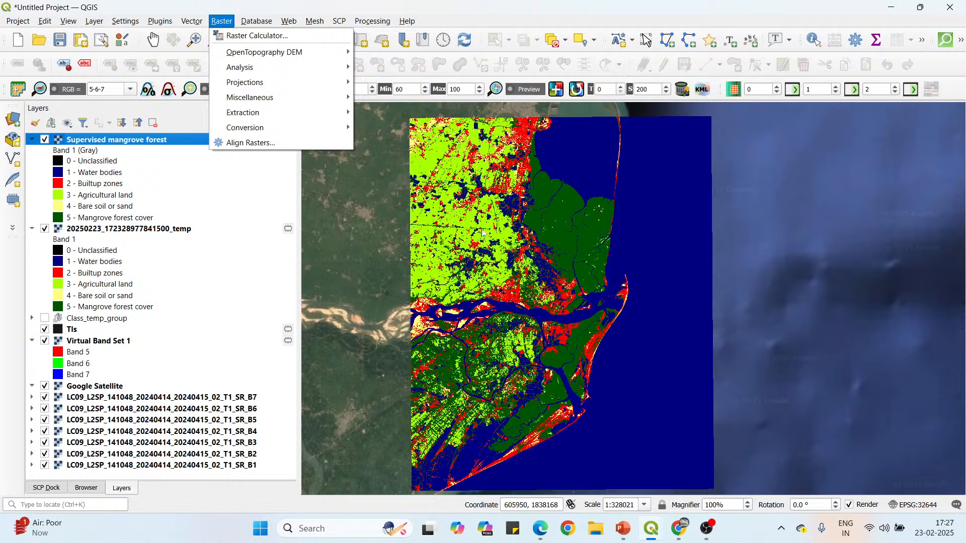
{"action": "mouse_move", "coordinate": [279, 134]}
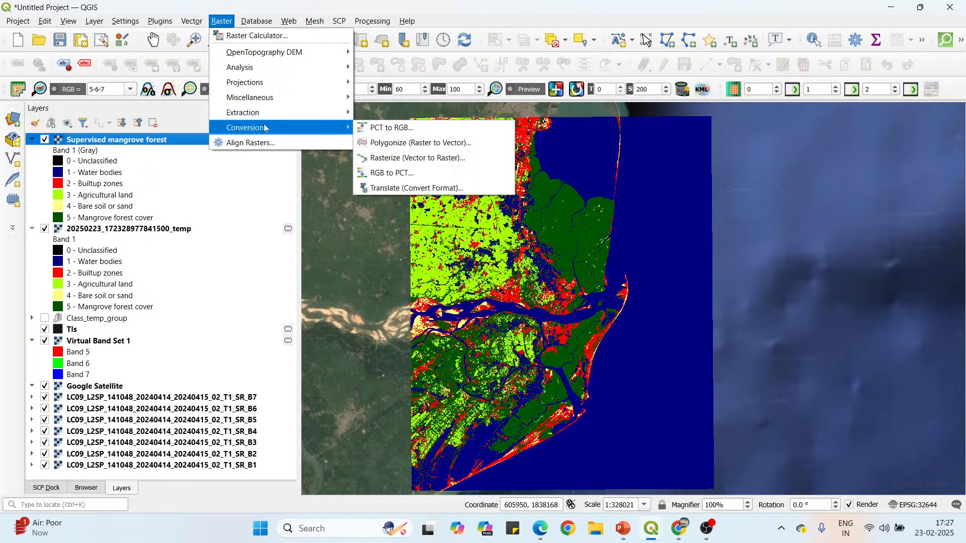
{"action": "left_click", "coordinate": [432, 144]}
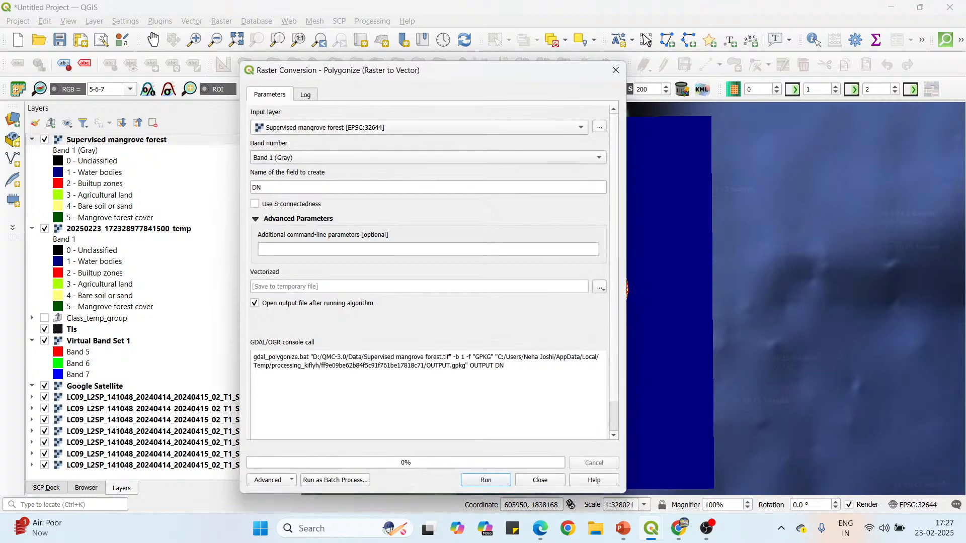
{"action": "left_click", "coordinate": [263, 187]}
{"action": "key", "text": "ctrl+a"}
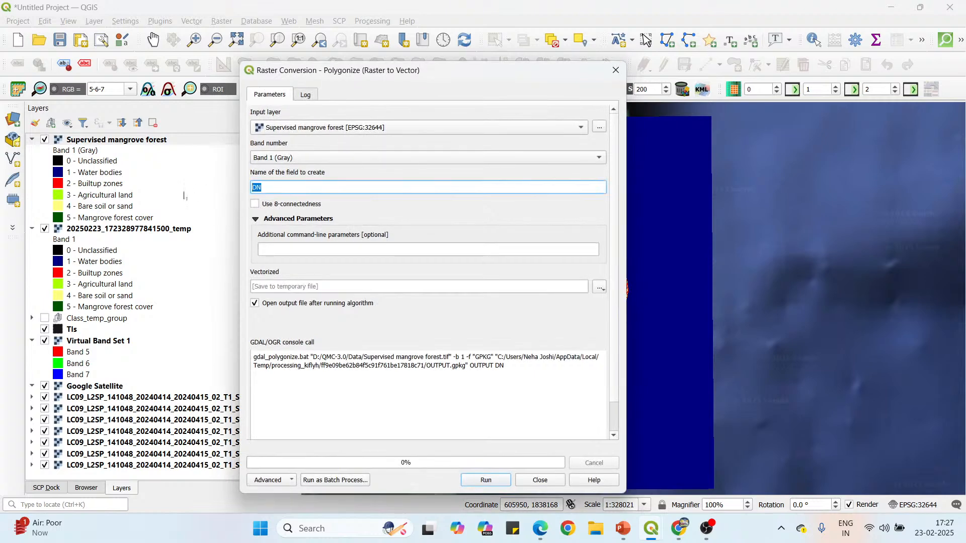
{"action": "type", "text": "Classes"}
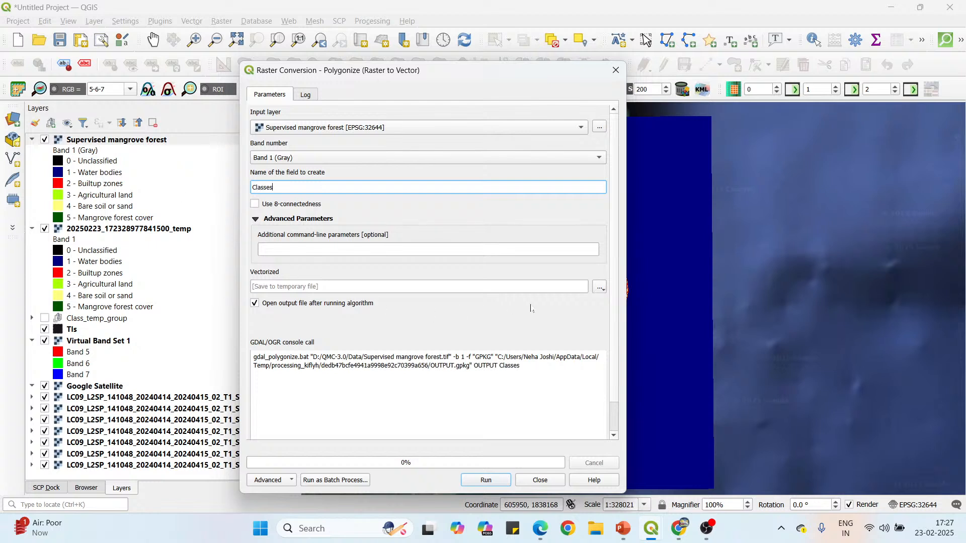
Choose to save the vectorized output to a file in the QMC-3.0 Data folder on drive D.
{"action": "left_click", "coordinate": [600, 287]}
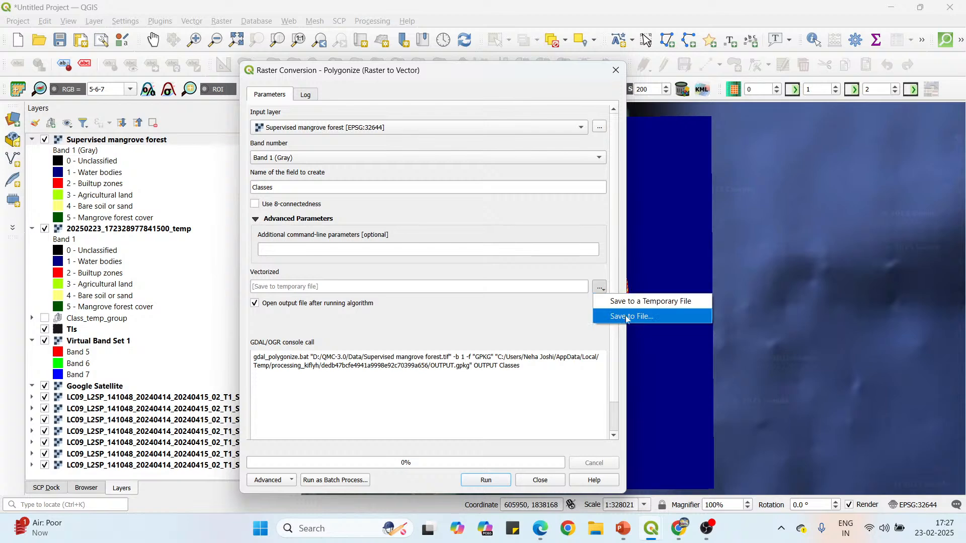
{"action": "left_click", "coordinate": [627, 317]}
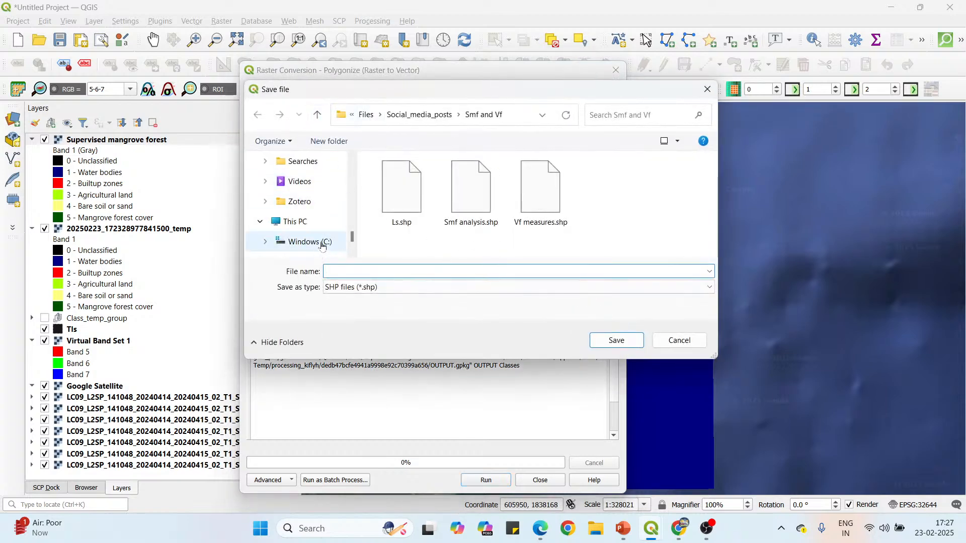
{"action": "scroll", "coordinate": [302, 239], "scroll_direction": "down", "scroll_amount": 2}
{"action": "left_click", "coordinate": [322, 181]}
{"action": "double_click", "coordinate": [423, 194]}
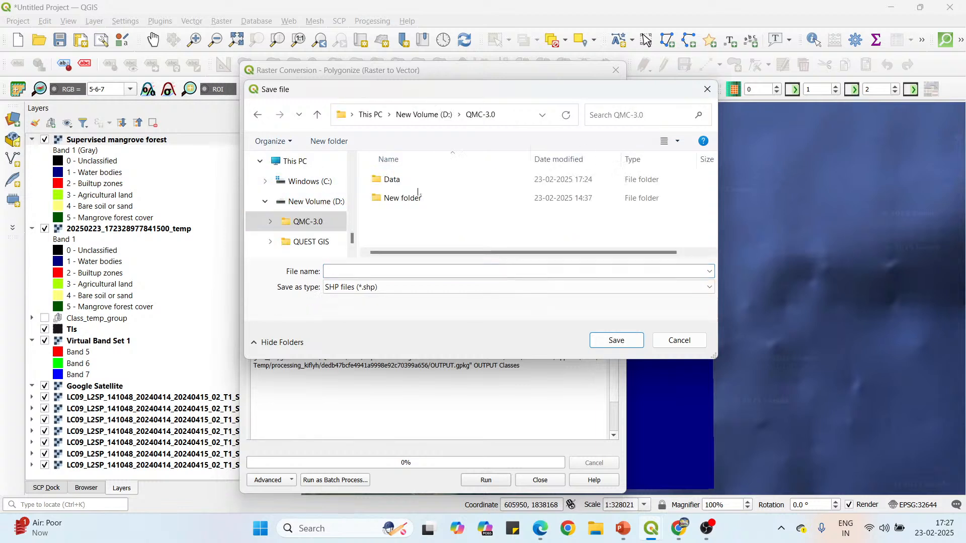
{"action": "double_click", "coordinate": [420, 180]}
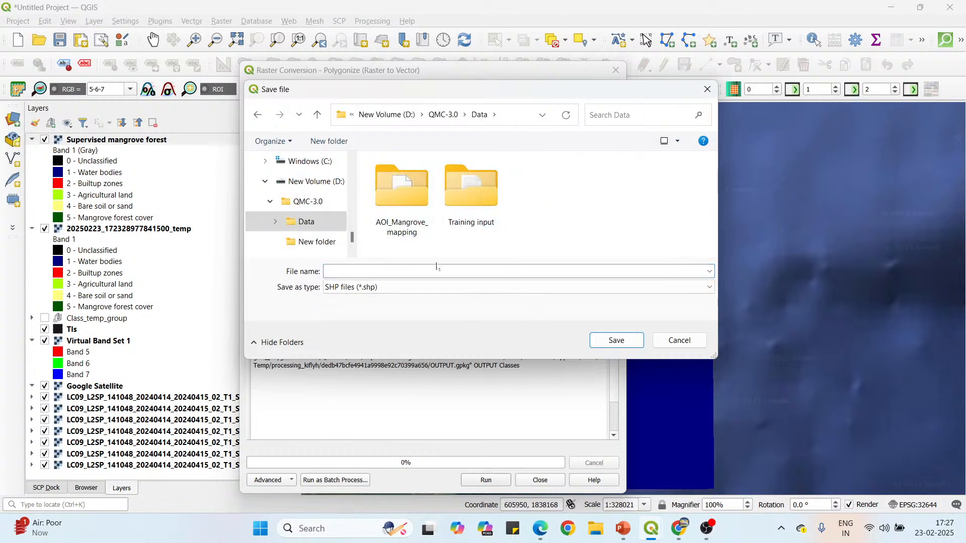
Save the output as a shapefile named "Supervised mangrove forest", run the polygonize conversion and close its dialog.
{"action": "left_click", "coordinate": [496, 271]}
{"action": "type", "text": "su"}
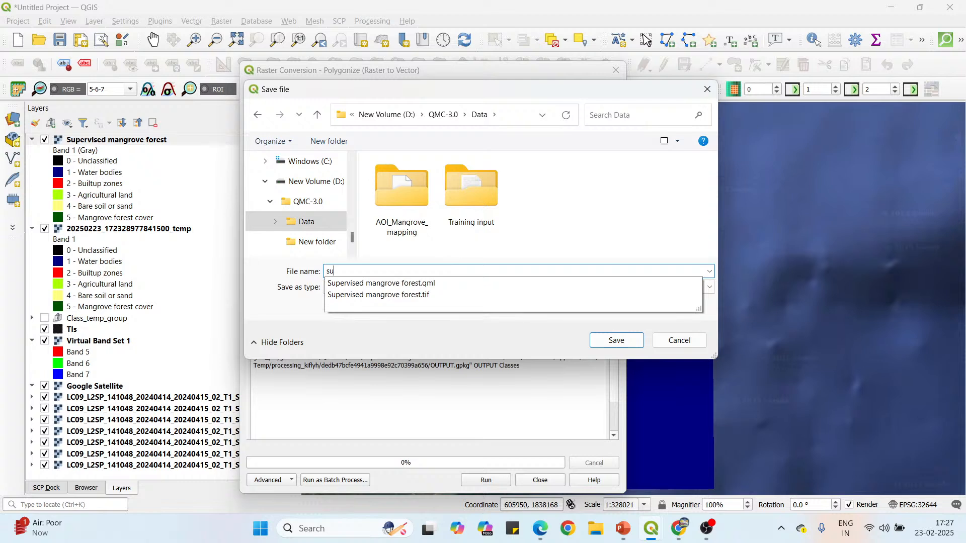
{"action": "key", "text": "Down"}
{"action": "key", "text": "Return"}
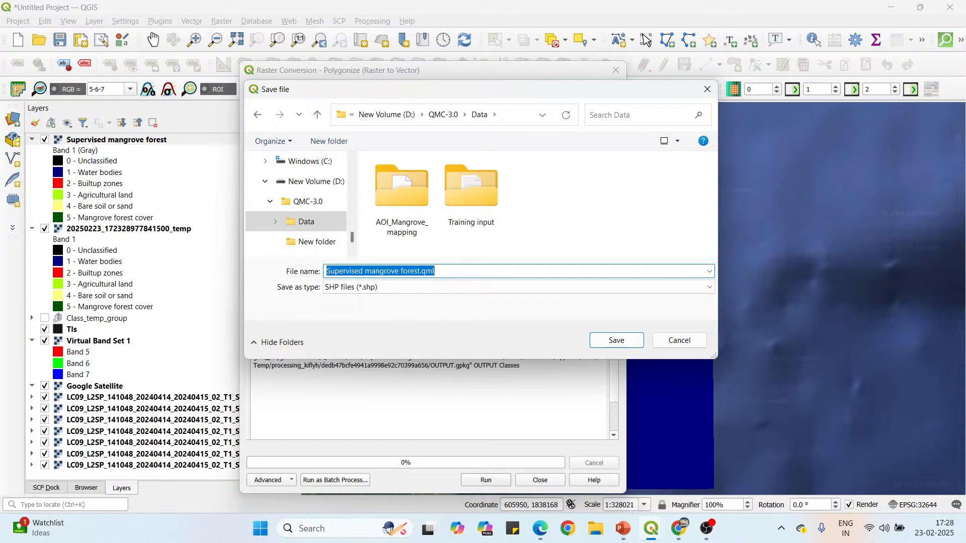
{"action": "key", "text": "BackSpace"}
{"action": "key", "text": "BackSpace"}
{"action": "key", "text": "BackSpace"}
{"action": "key", "text": "BackSpace"}
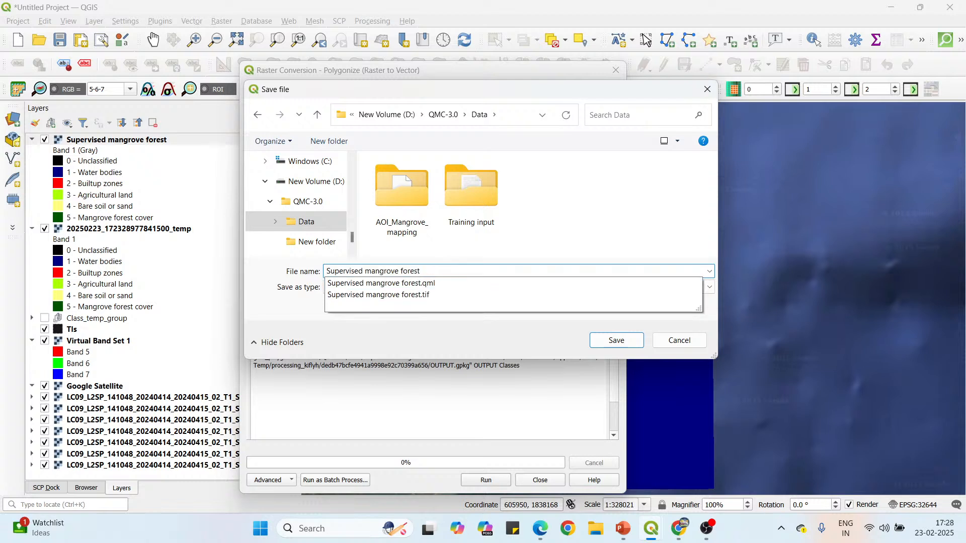
{"action": "key", "text": "Escape"}
{"action": "left_click", "coordinate": [622, 342]}
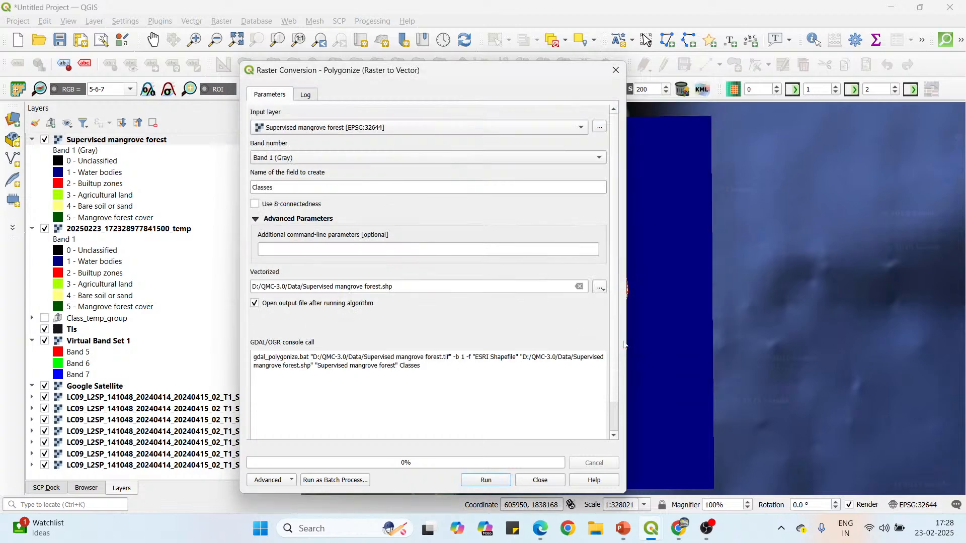
{"action": "left_click", "coordinate": [490, 482]}
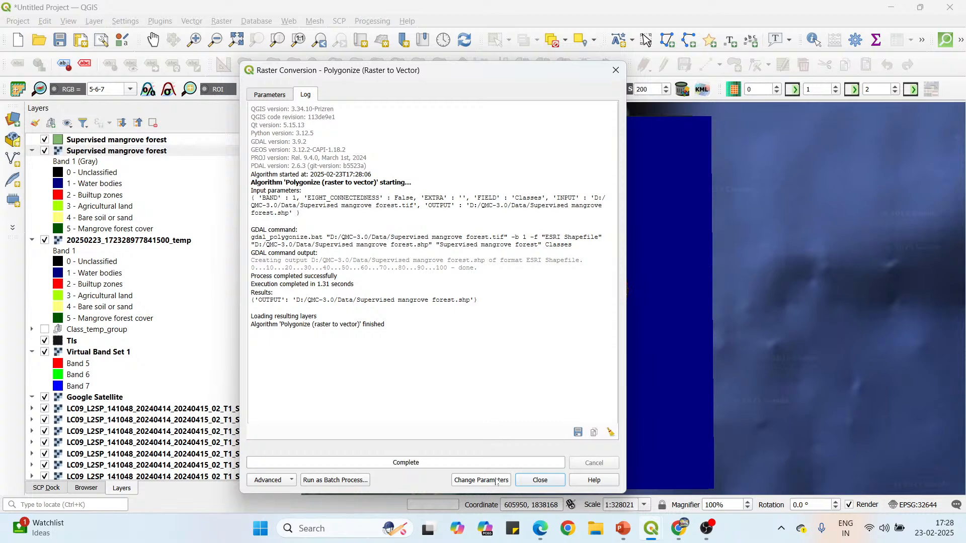
{"action": "left_click", "coordinate": [539, 481]}
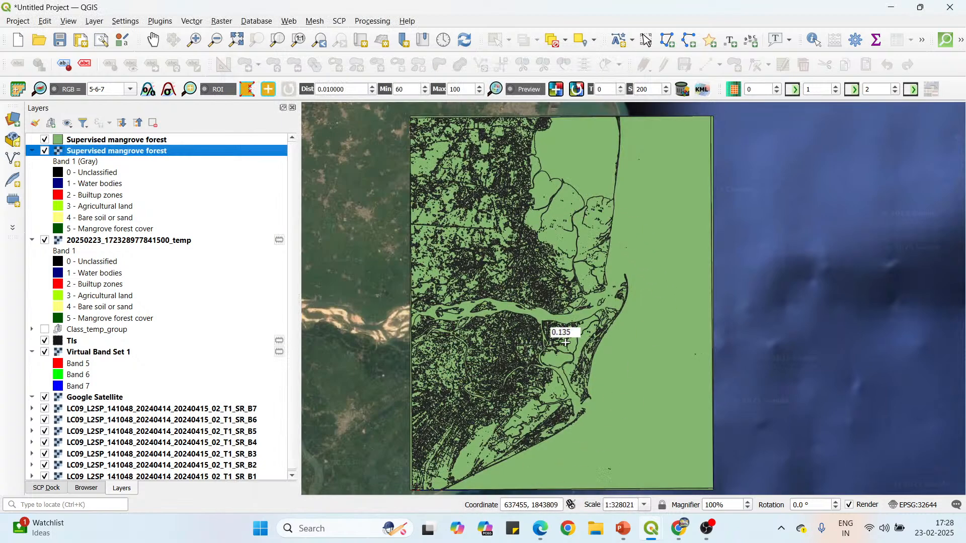
Review the Classes values in the attribute table of the Supervised mangrove forest polygon layer and close the table.
{"action": "left_click", "coordinate": [150, 141]}
{"action": "right_click", "coordinate": [150, 144]}
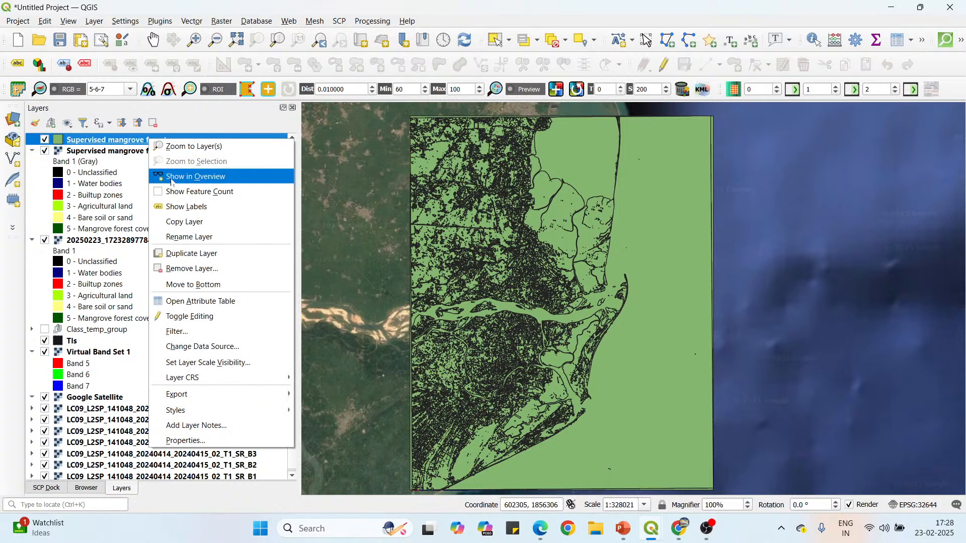
{"action": "left_click", "coordinate": [196, 301]}
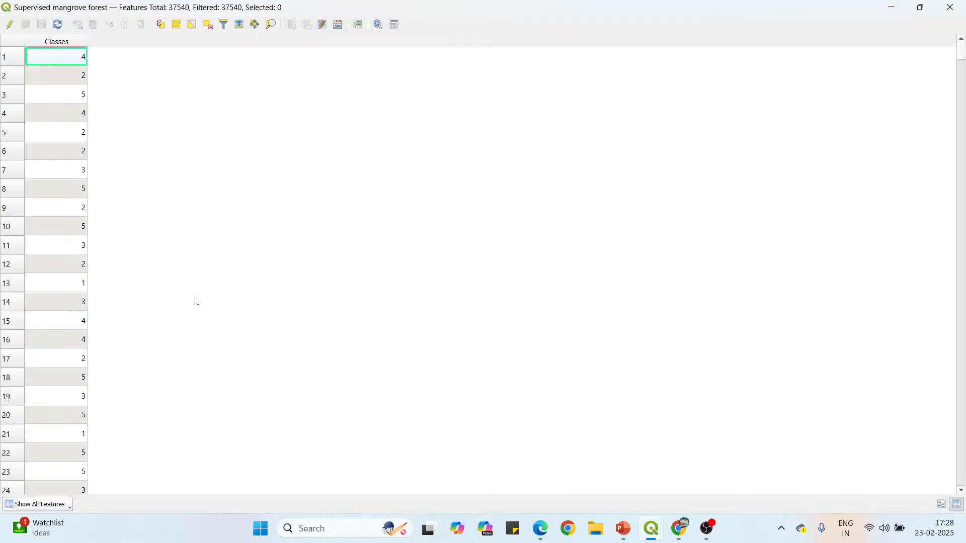
{"action": "scroll", "coordinate": [62, 267], "scroll_direction": "down", "scroll_amount": 13}
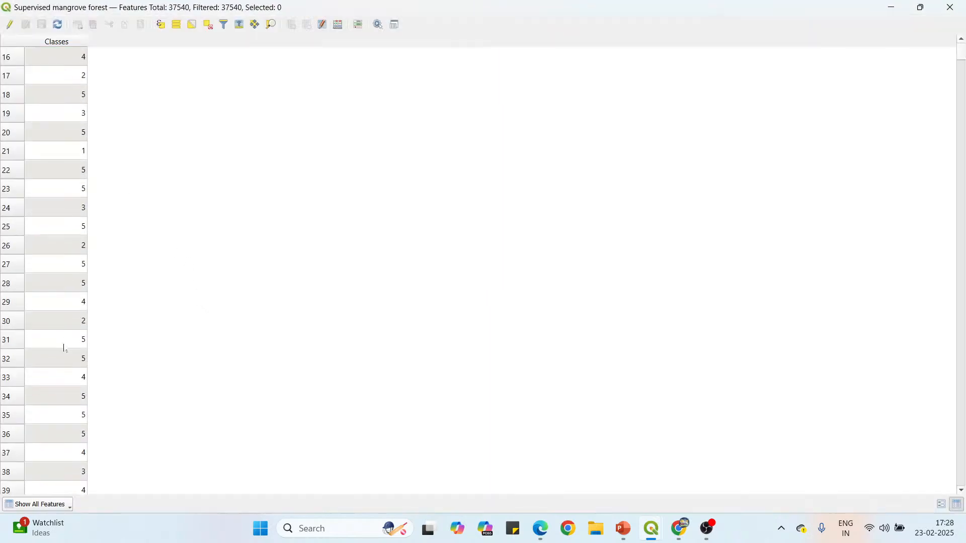
{"action": "scroll", "coordinate": [64, 355], "scroll_direction": "up", "scroll_amount": 4}
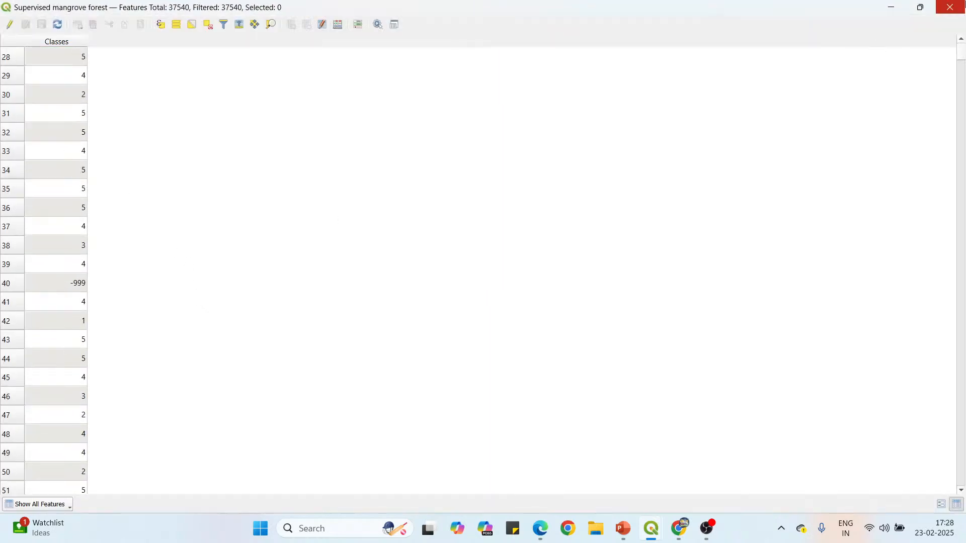
{"action": "left_click", "coordinate": [950, 7]}
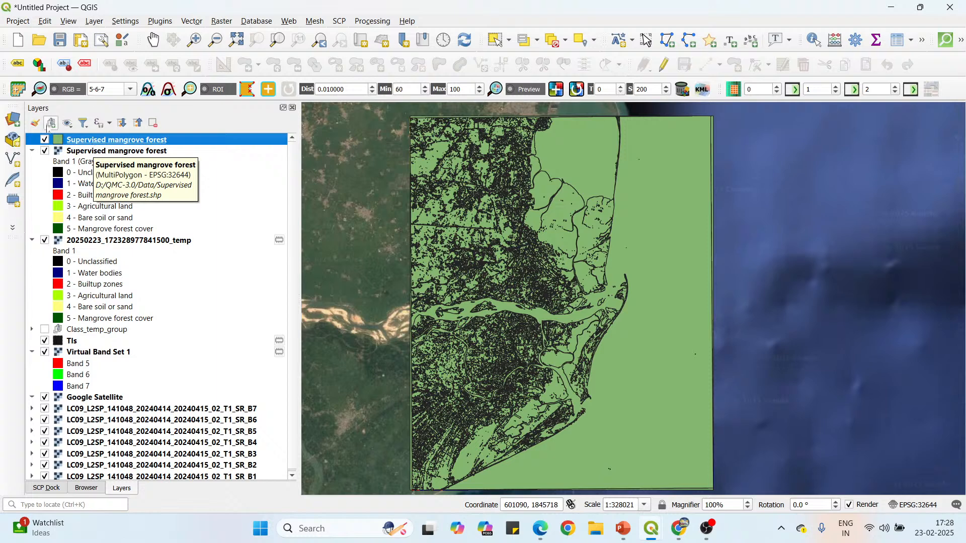
Style the Supervised mangrove forest polygon layer as Categorized by the Classes field and remove the all other values category.
{"action": "left_click", "coordinate": [35, 126]}
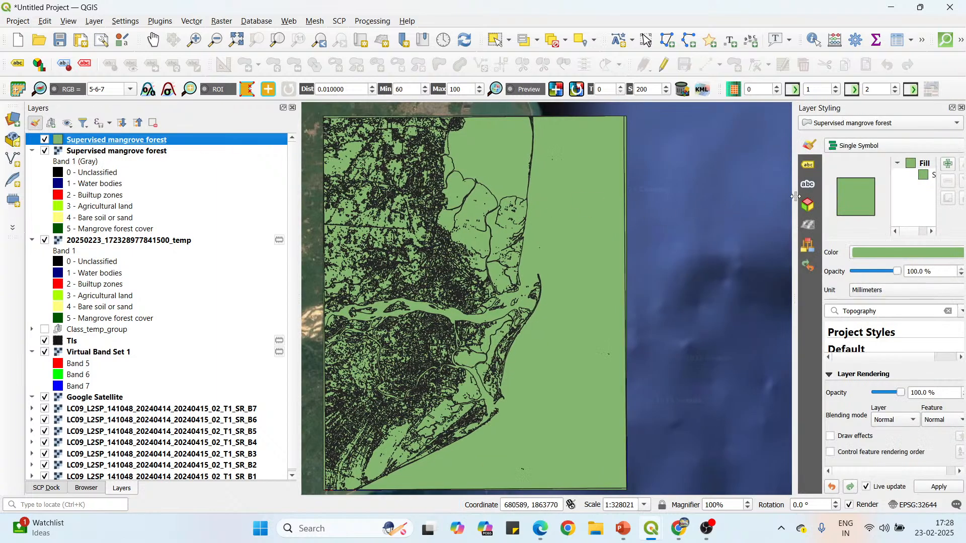
{"action": "left_click_drag", "start_coordinate": [795, 196], "coordinate": [663, 192]}
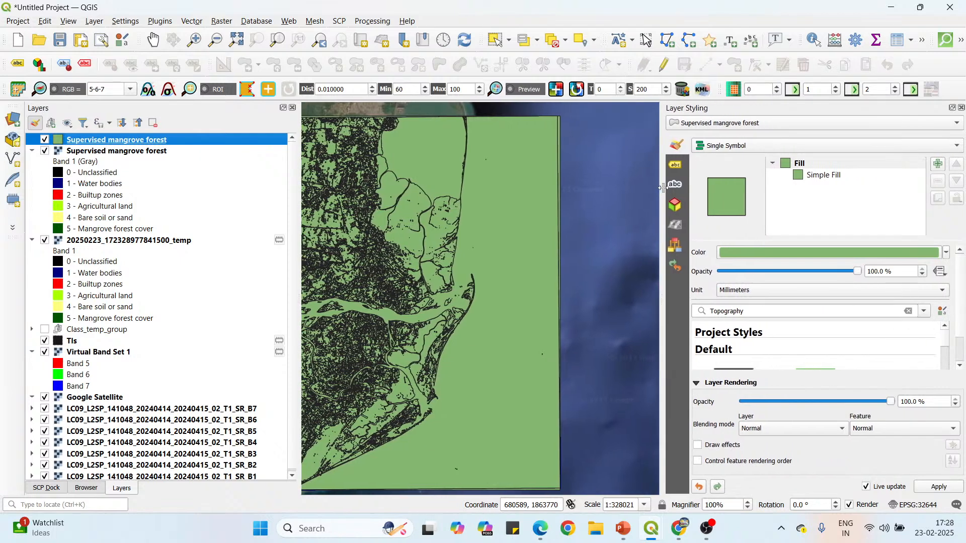
{"action": "left_click", "coordinate": [762, 148]}
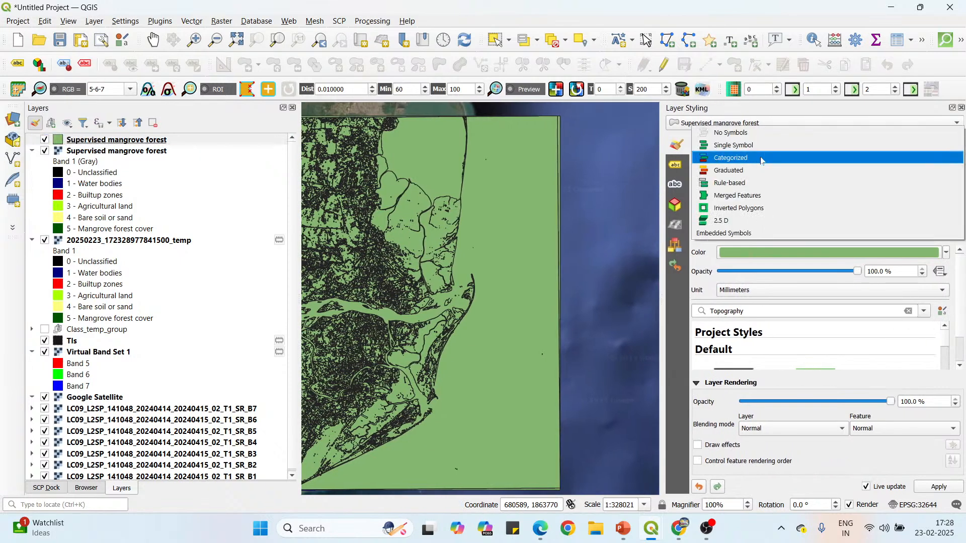
{"action": "left_click", "coordinate": [760, 159]}
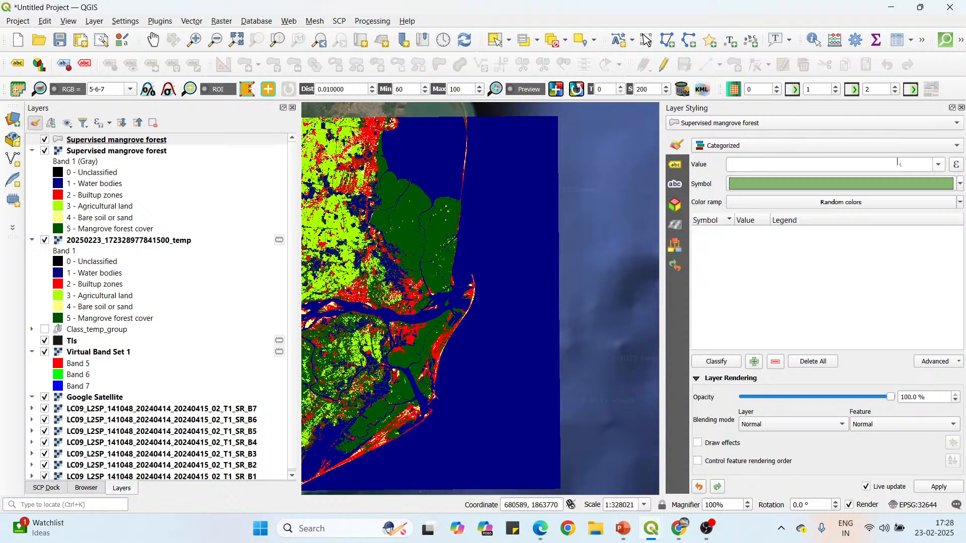
{"action": "left_click", "coordinate": [939, 165]}
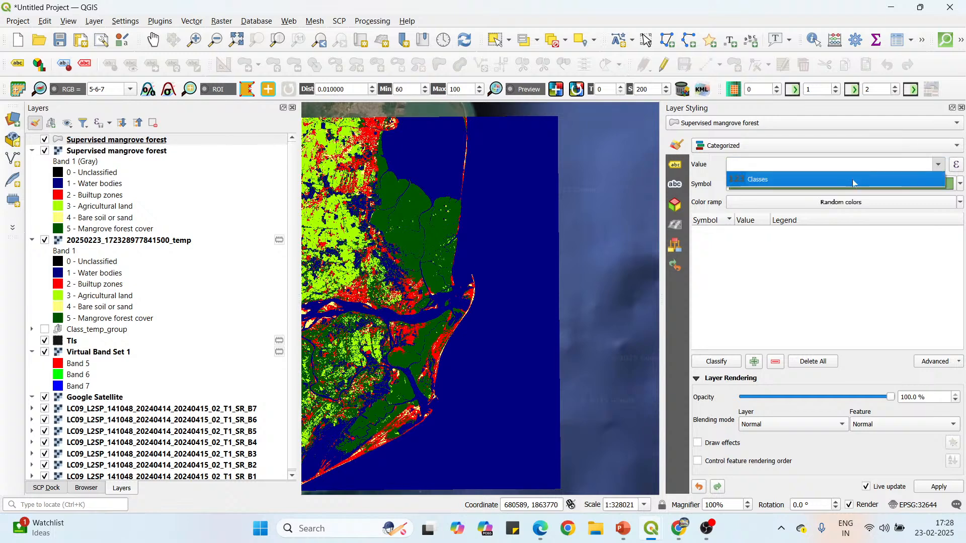
{"action": "left_click", "coordinate": [854, 182]}
{"action": "left_click", "coordinate": [716, 362]}
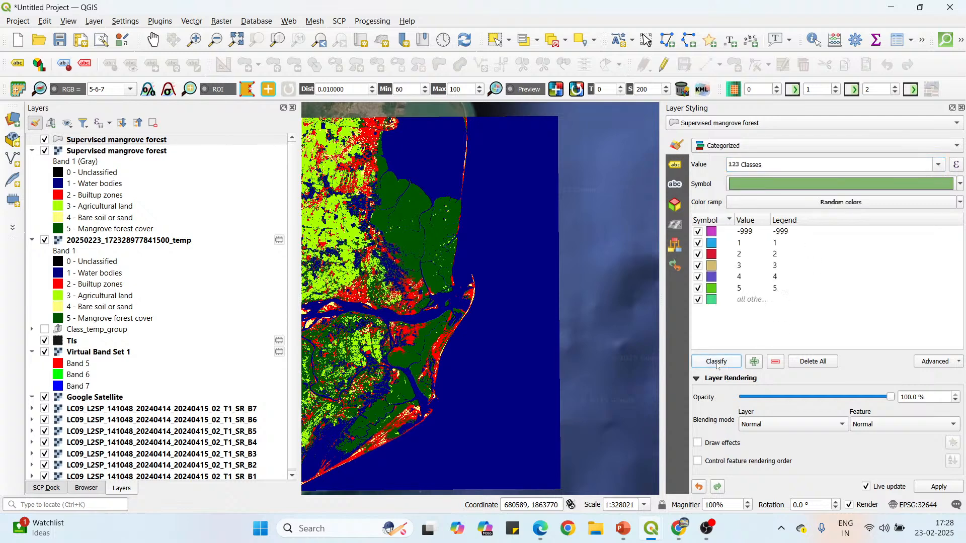
{"action": "left_click", "coordinate": [749, 301]}
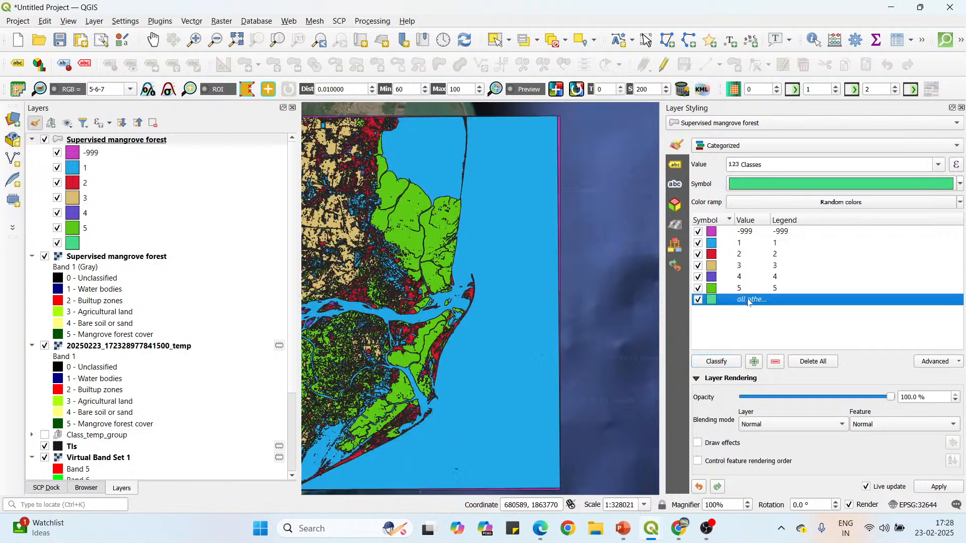
{"action": "left_click", "coordinate": [776, 363]}
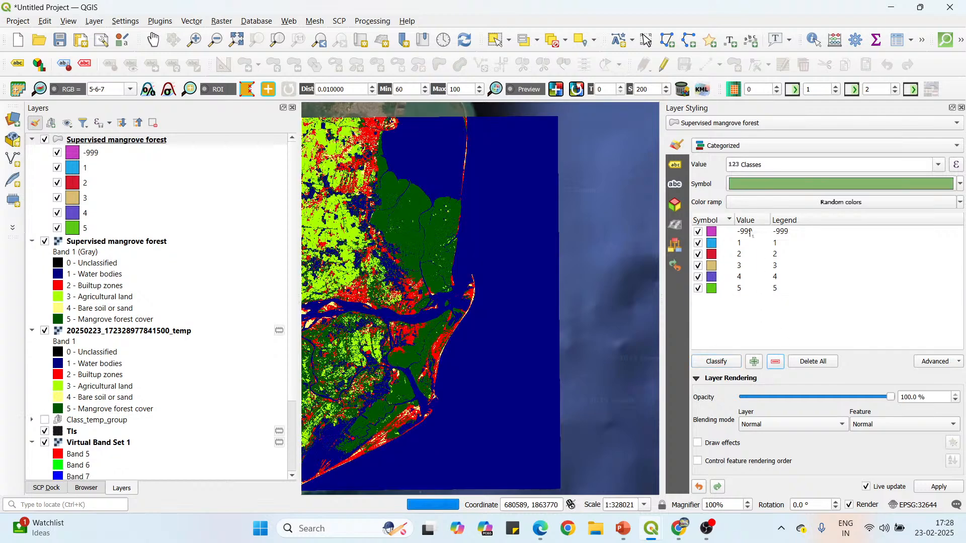
Delete the -999 category from the Supervised mangrove forest polygon layer's categorized symbology.
{"action": "left_click", "coordinate": [751, 232]}
{"action": "left_click", "coordinate": [776, 362]}
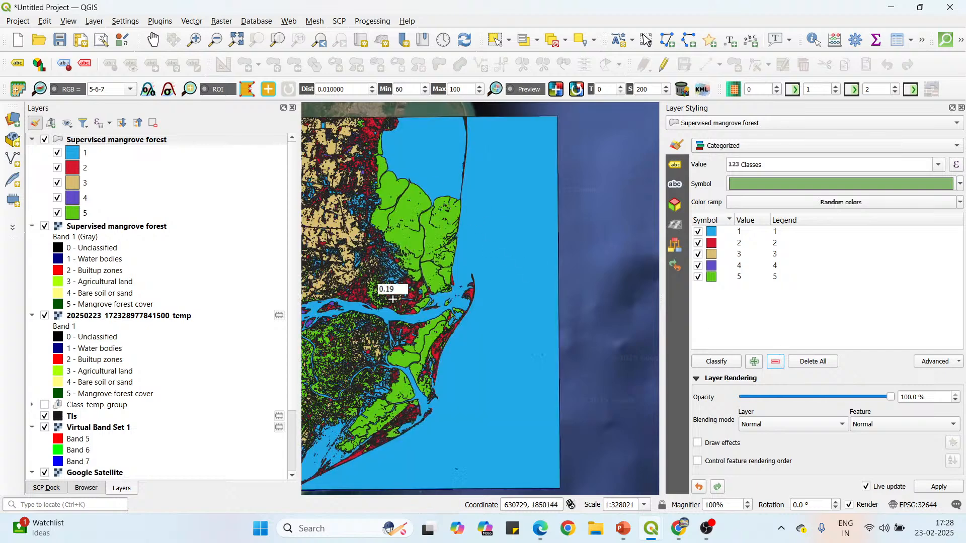
{"action": "scroll", "coordinate": [390, 226], "scroll_direction": "up", "scroll_amount": 1}
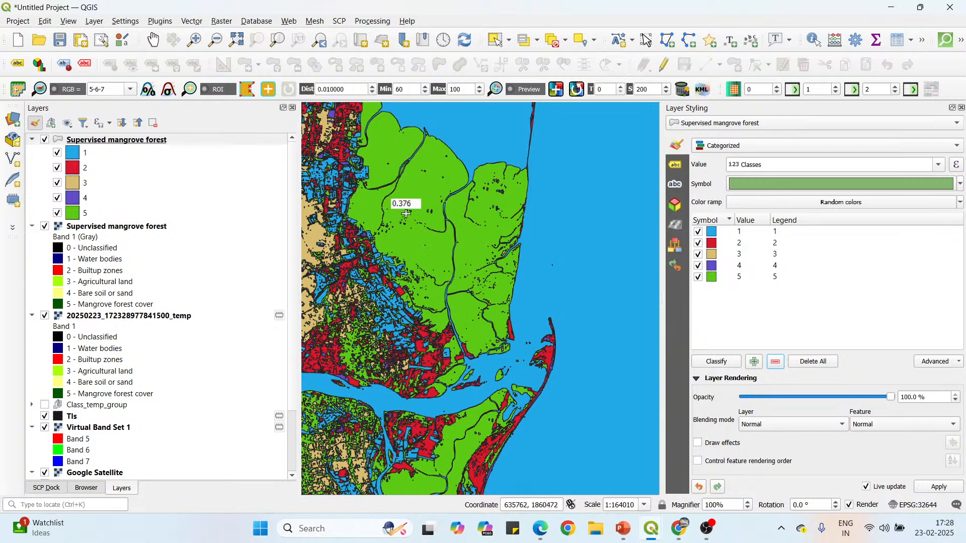
{"action": "right_click", "coordinate": [149, 142]}
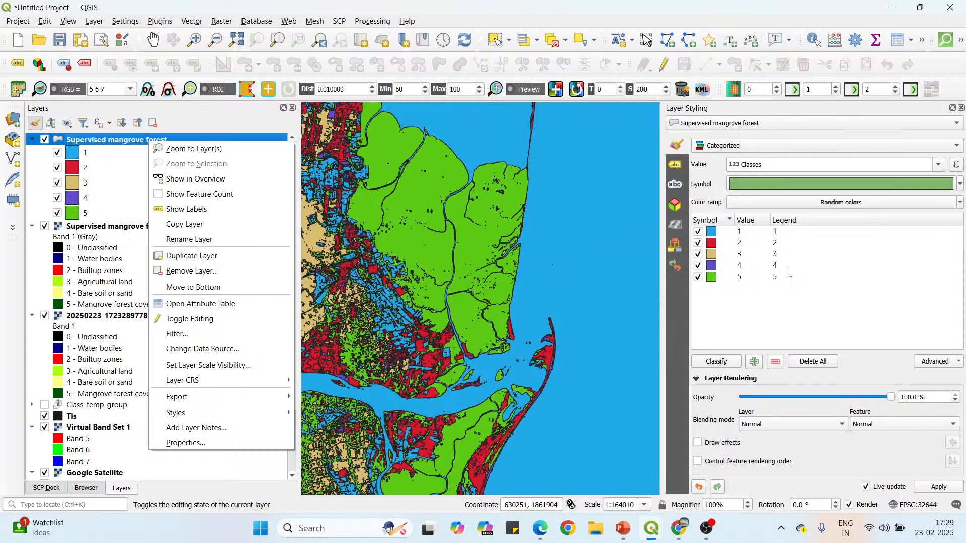
{"action": "left_click", "coordinate": [788, 273]}
{"action": "left_click", "coordinate": [143, 141]}
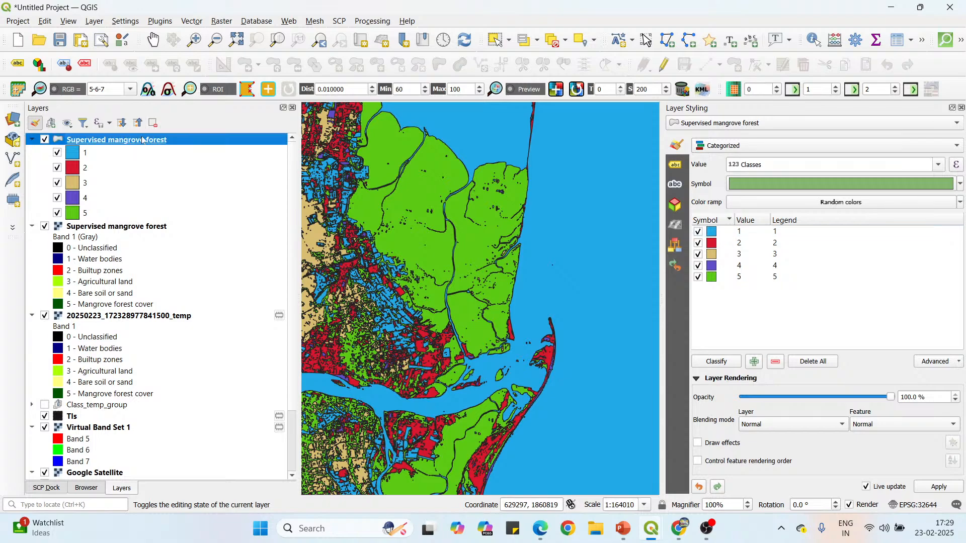
{"action": "scroll", "coordinate": [508, 263], "scroll_direction": "down", "scroll_amount": 1}
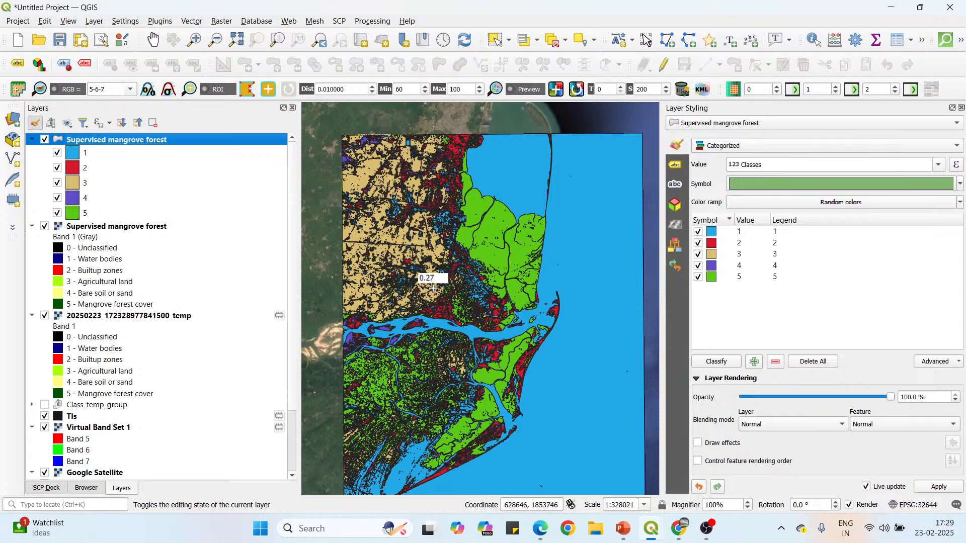
{"action": "scroll", "coordinate": [416, 227], "scroll_direction": "down", "scroll_amount": 1}
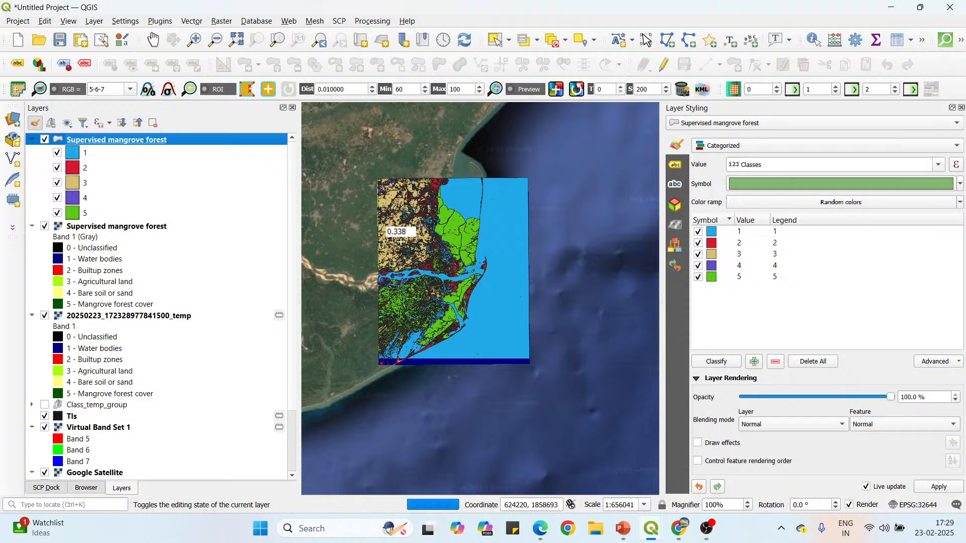
{"action": "scroll", "coordinate": [389, 250], "scroll_direction": "up", "scroll_amount": 1}
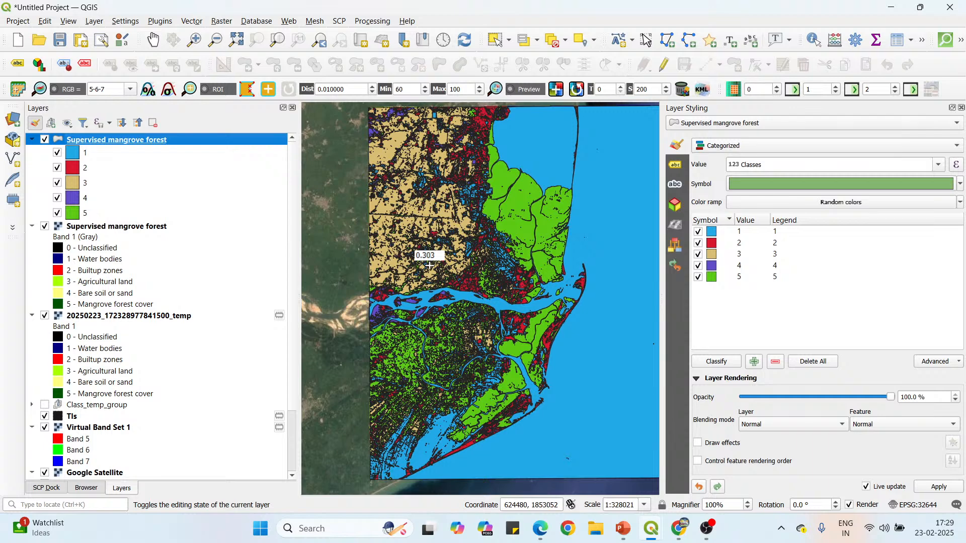
Switch to Chrome and open the Quest GIS site's free course page in a new tab.
{"action": "mouse_move", "coordinate": [541, 528]}
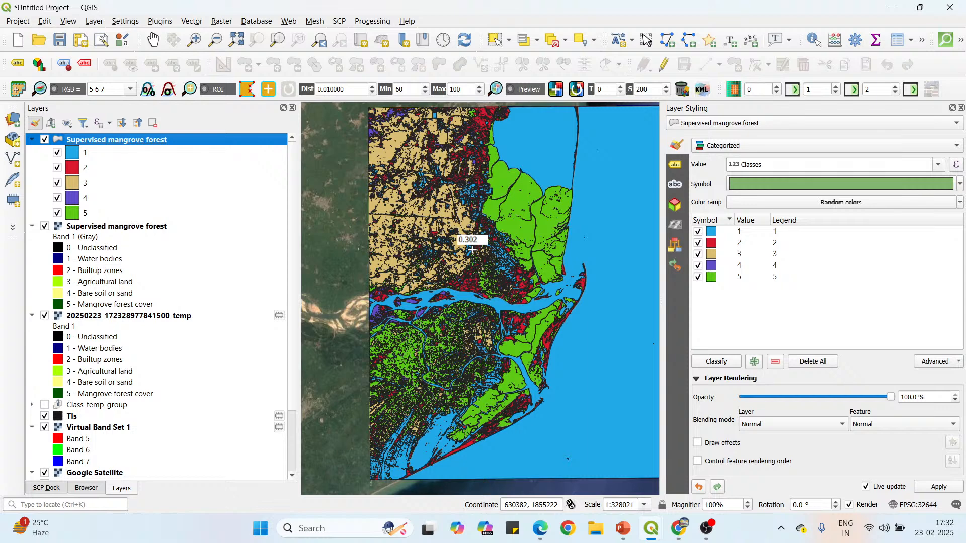
{"action": "left_click", "coordinate": [680, 534]}
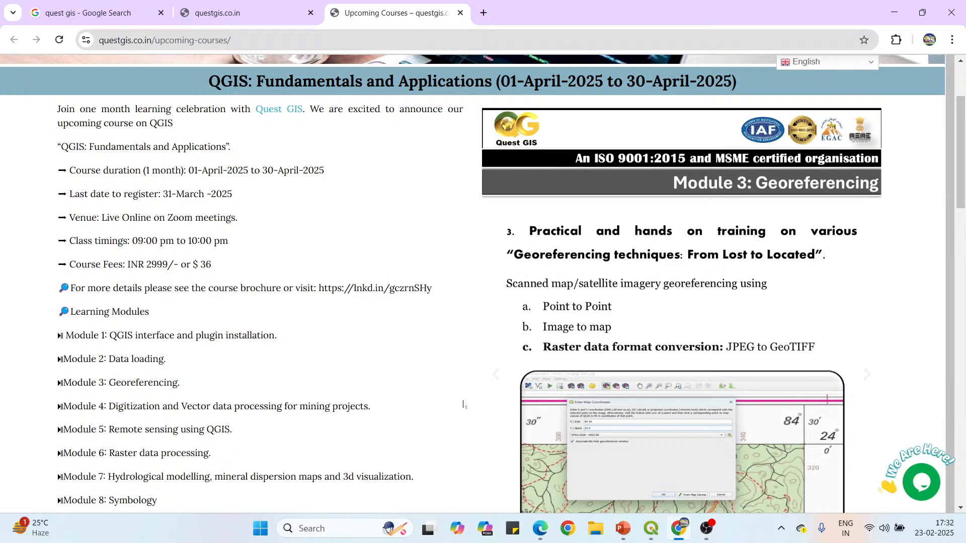
{"action": "left_click", "coordinate": [212, 18]}
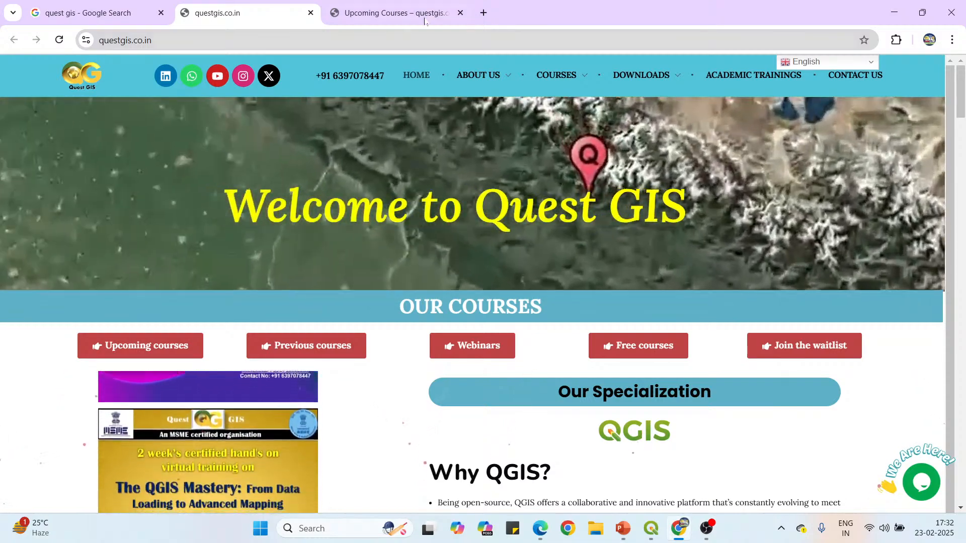
{"action": "mouse_move", "coordinate": [556, 82]}
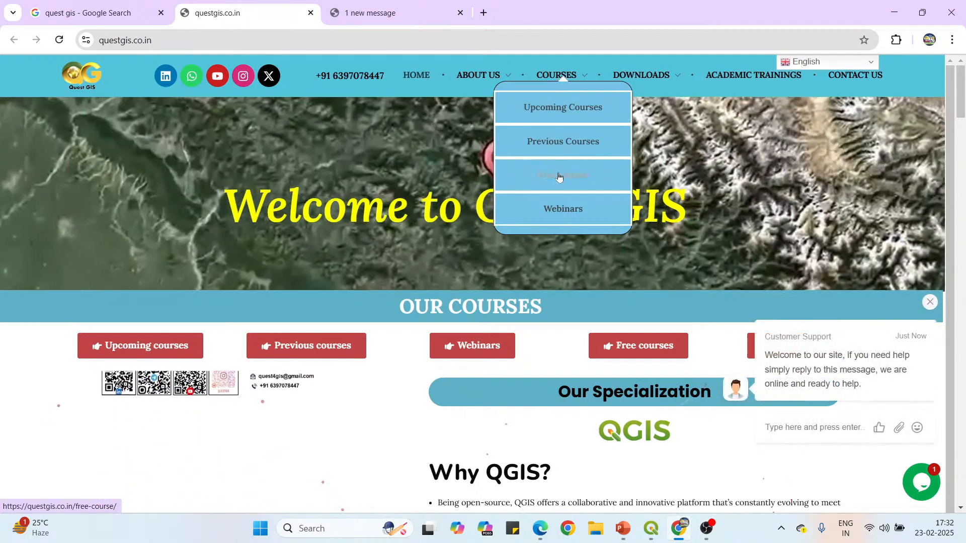
{"action": "right_click", "coordinate": [559, 174]}
{"action": "left_click", "coordinate": [583, 190]}
{"action": "left_click", "coordinate": [387, 4]}
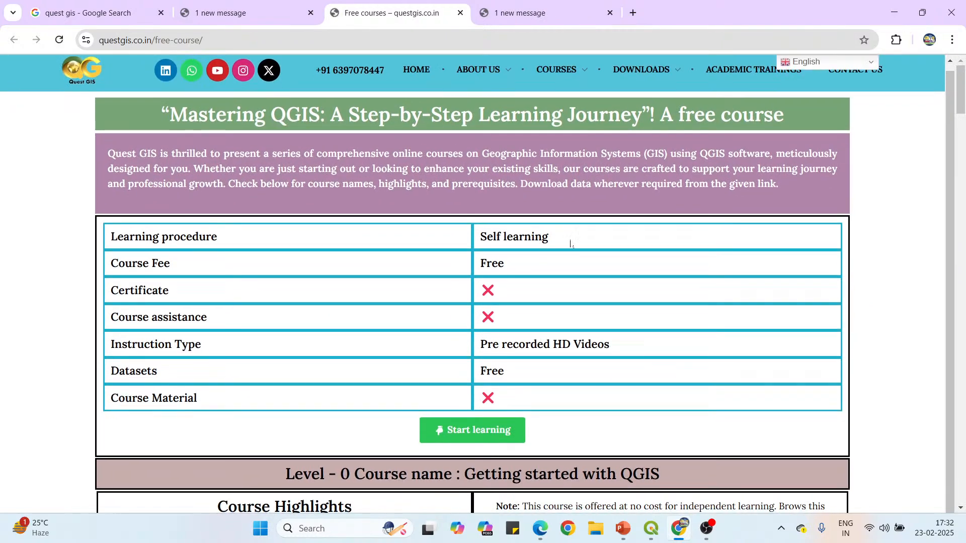
Review the free course conditions and the Level 0 lecture list, highlighting the Self learning procedure.
{"action": "left_click_drag", "start_coordinate": [557, 237], "coordinate": [474, 237]}
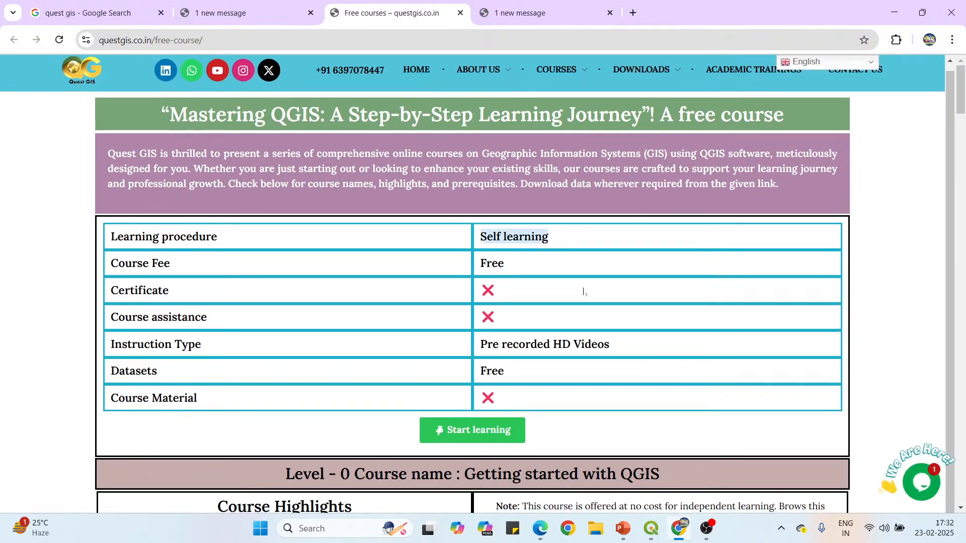
{"action": "scroll", "coordinate": [565, 285], "scroll_direction": "down", "scroll_amount": 5}
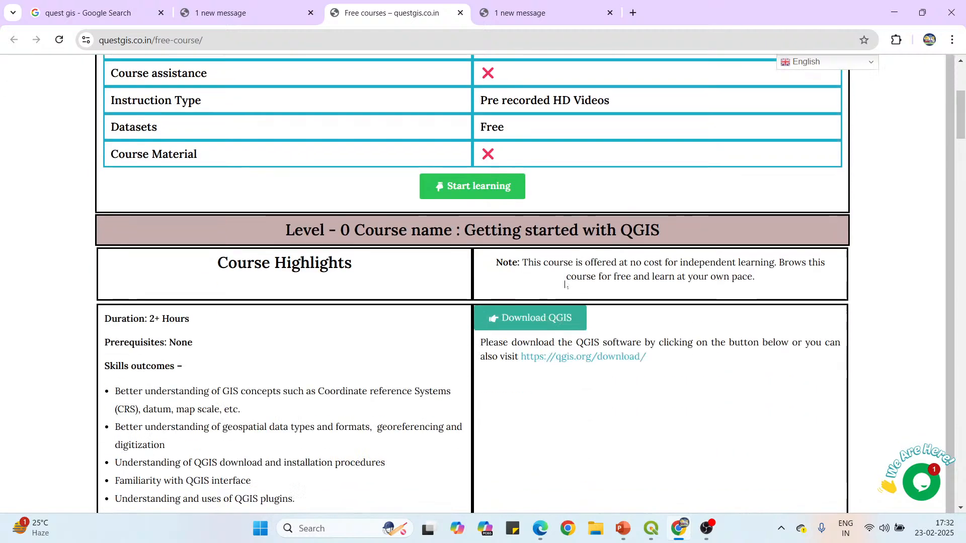
{"action": "scroll", "coordinate": [564, 285], "scroll_direction": "down", "scroll_amount": 4}
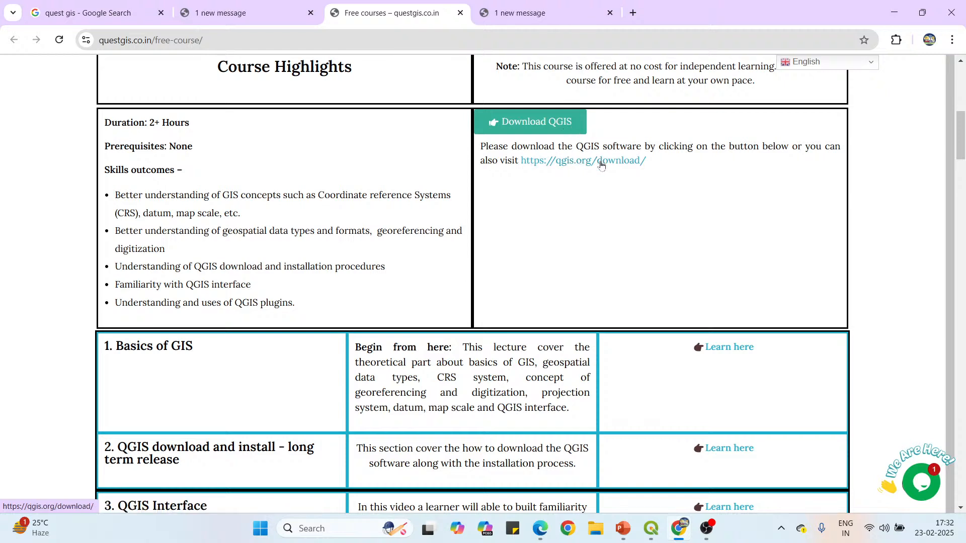
{"action": "scroll", "coordinate": [602, 165], "scroll_direction": "down", "scroll_amount": 4}
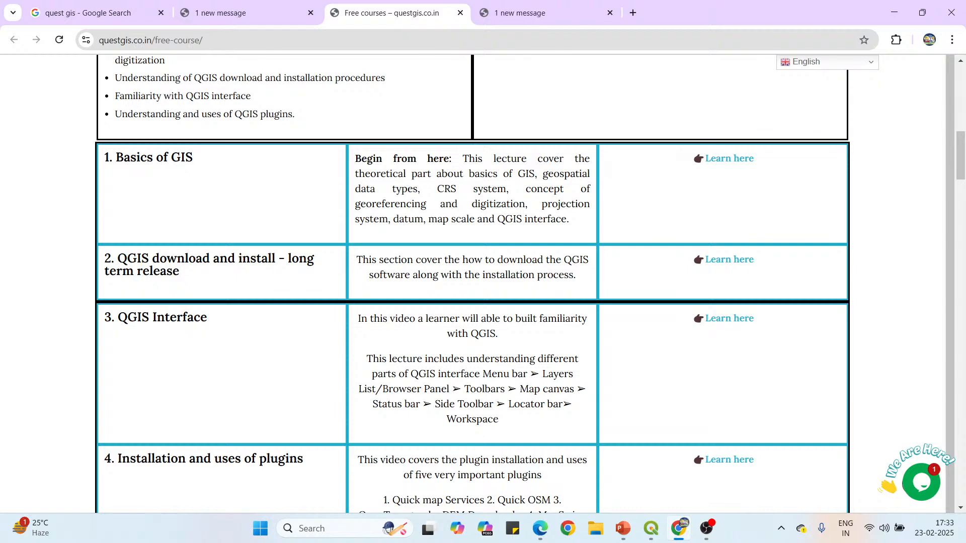
{"action": "scroll", "coordinate": [719, 259], "scroll_direction": "down", "scroll_amount": 1}
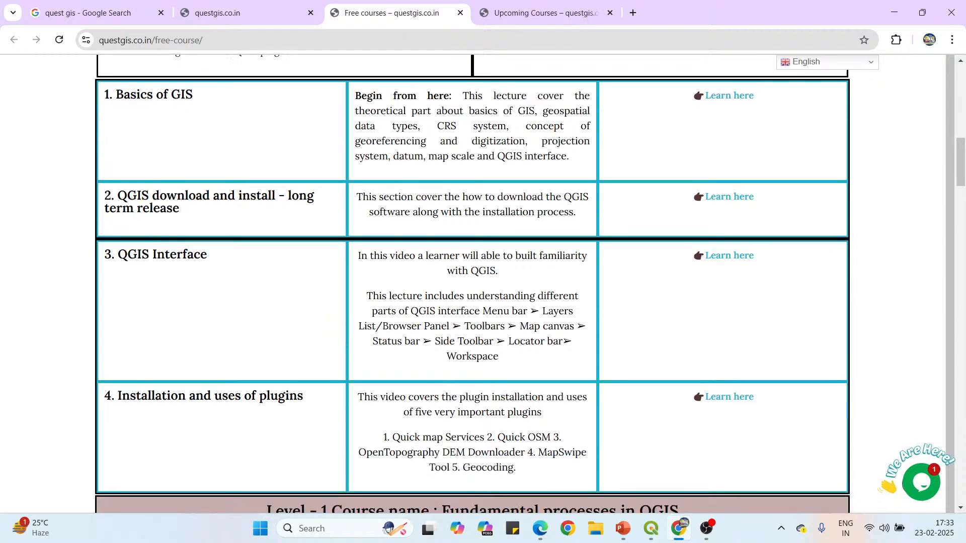
Open the QGIS Interface lecture video in a new tab, pause it and close its tab.
{"action": "right_click", "coordinate": [720, 259]}
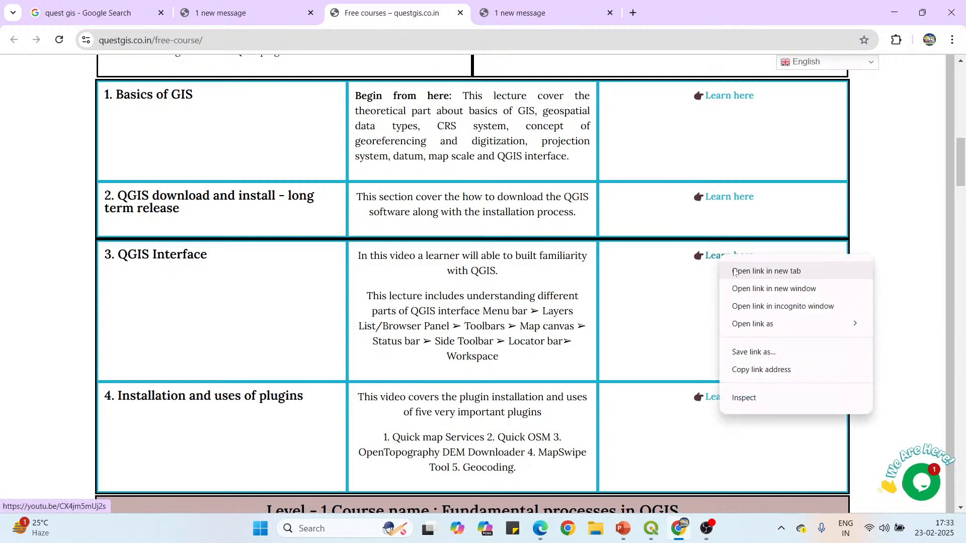
{"action": "left_click", "coordinate": [737, 273]}
{"action": "key", "text": "ctrl+Tab"}
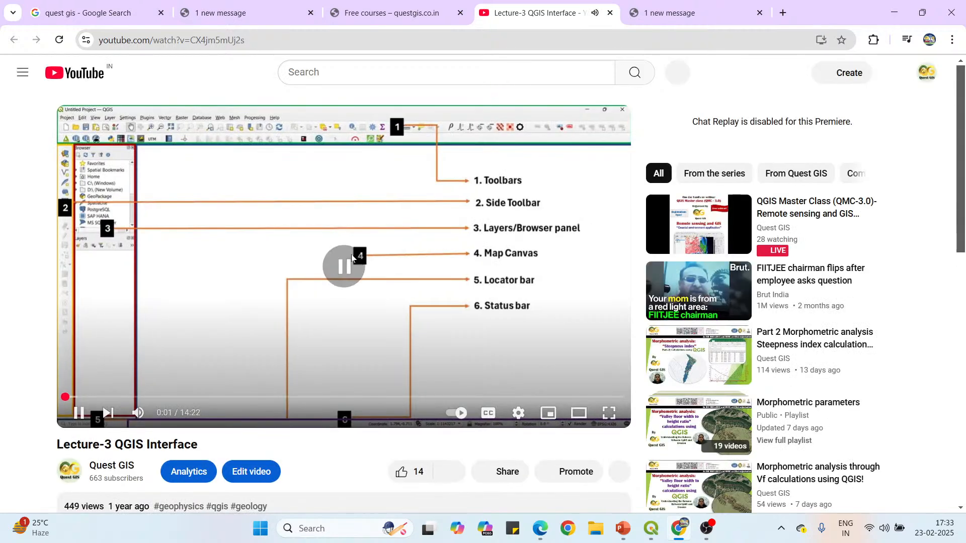
{"action": "left_click", "coordinate": [338, 260]}
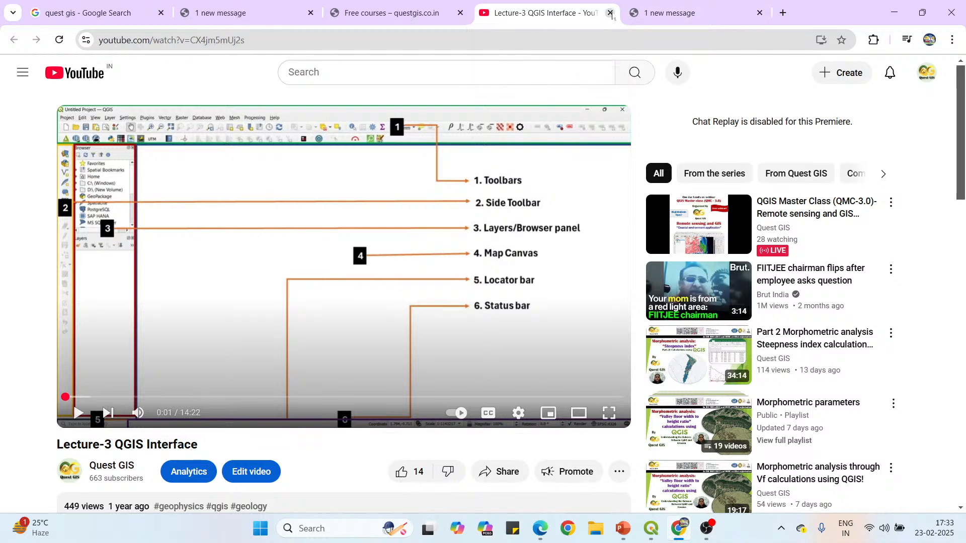
{"action": "left_click", "coordinate": [610, 12]}
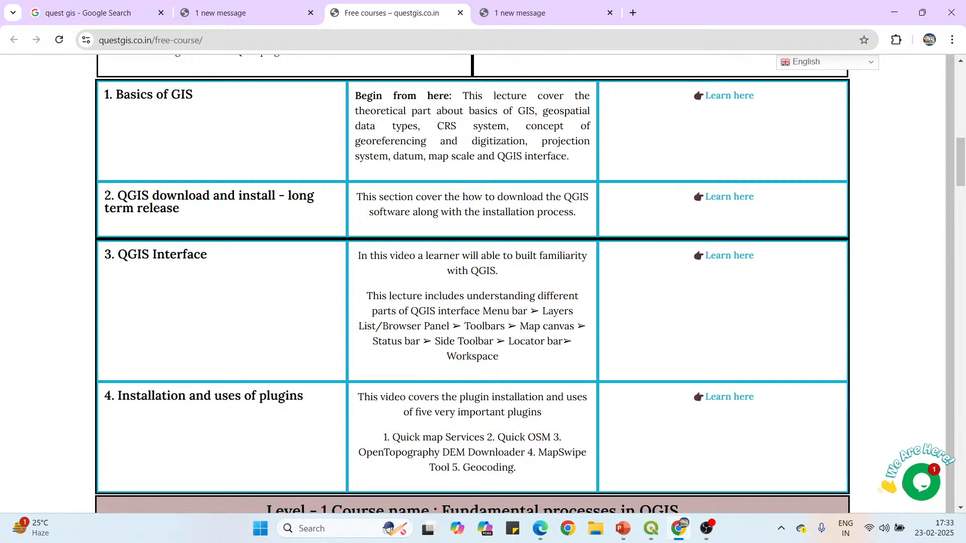
Review the Upcoming Courses page, dismissing the chat message and highlighting the last registration date and the course fees.
{"action": "left_click", "coordinate": [507, 5]}
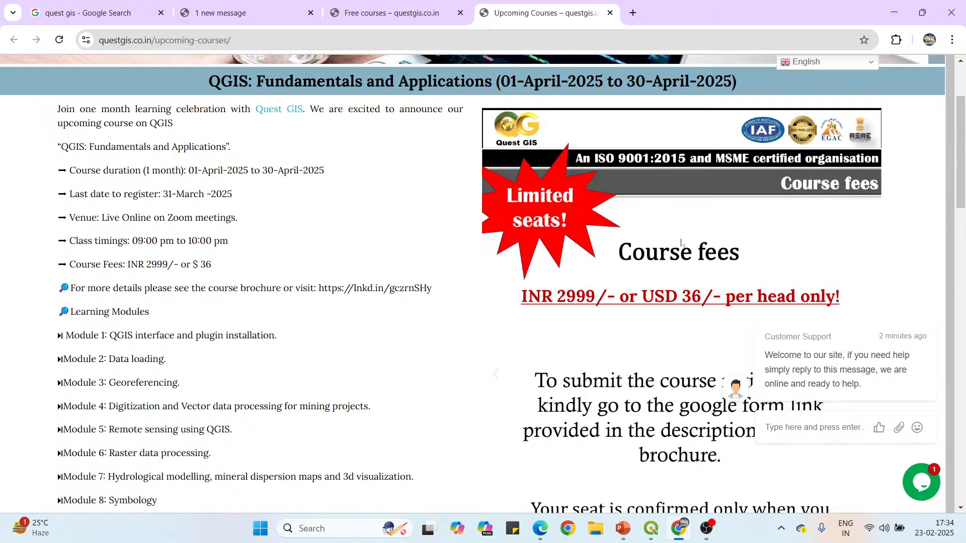
{"action": "left_click", "coordinate": [932, 303]}
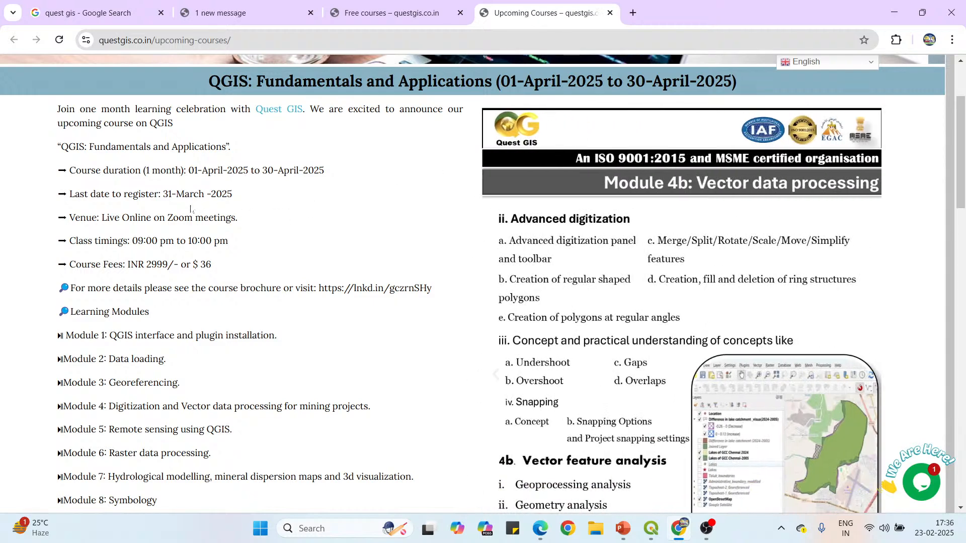
{"action": "left_click_drag", "start_coordinate": [163, 195], "coordinate": [234, 198]}
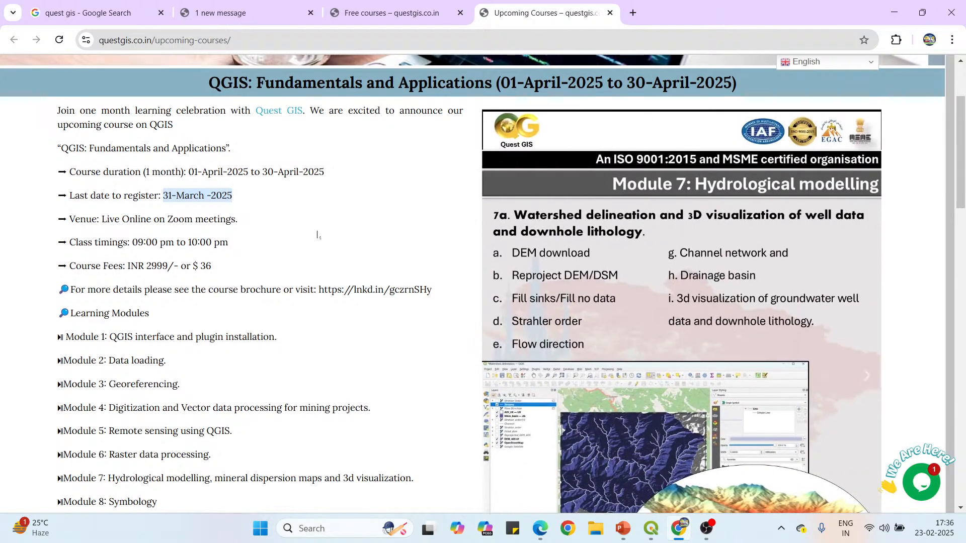
{"action": "scroll", "coordinate": [367, 254], "scroll_direction": "up", "scroll_amount": 3}
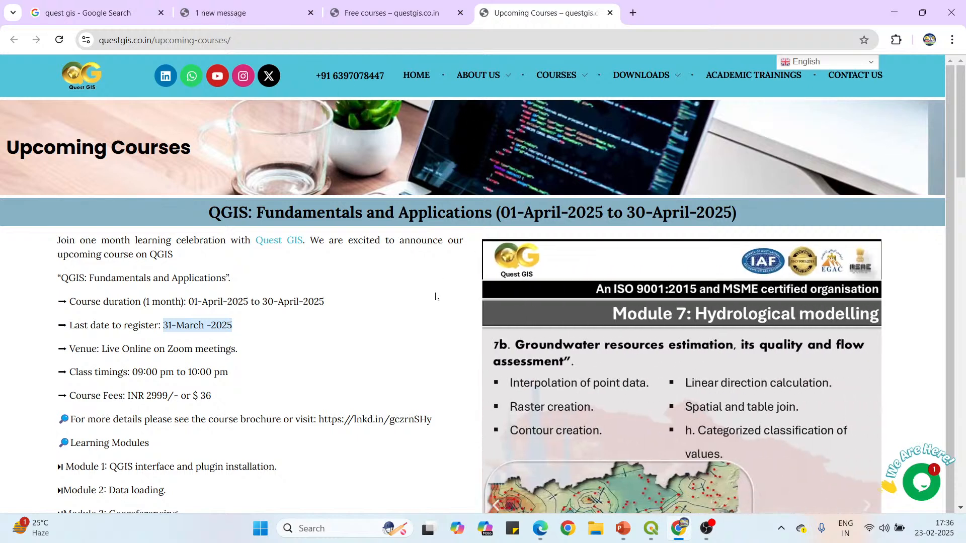
{"action": "scroll", "coordinate": [431, 291], "scroll_direction": "down", "scroll_amount": 1}
{"action": "scroll", "coordinate": [431, 292], "scroll_direction": "down", "scroll_amount": 2}
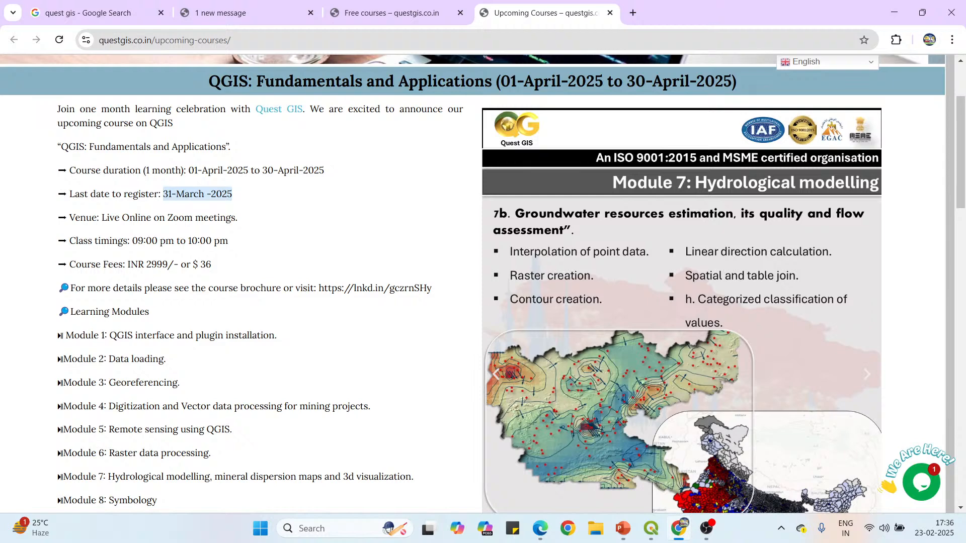
{"action": "left_click_drag", "start_coordinate": [127, 264], "coordinate": [215, 266]}
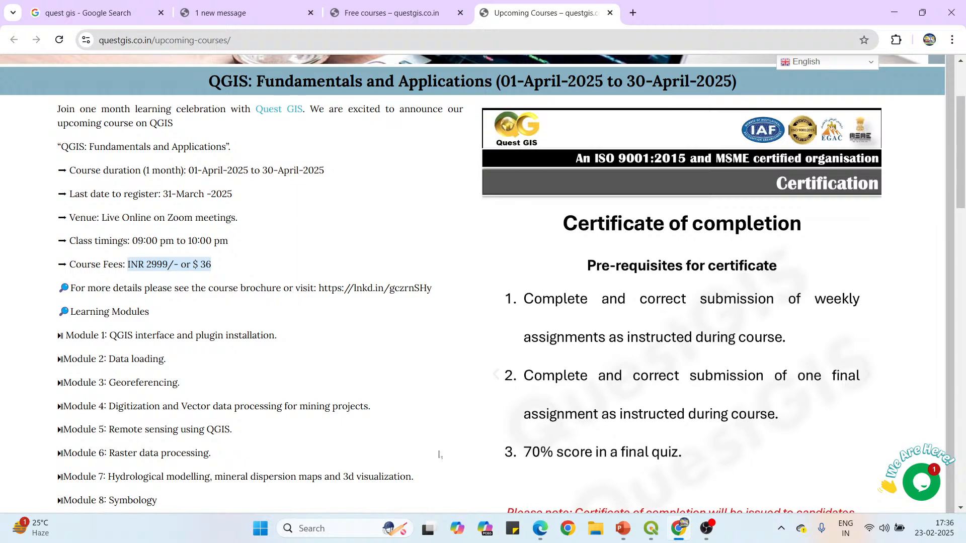
Switch to the QMC (3.0) slide show in PowerPoint and advance to the Vegetation Indices slide.
{"action": "left_click", "coordinate": [624, 531]}
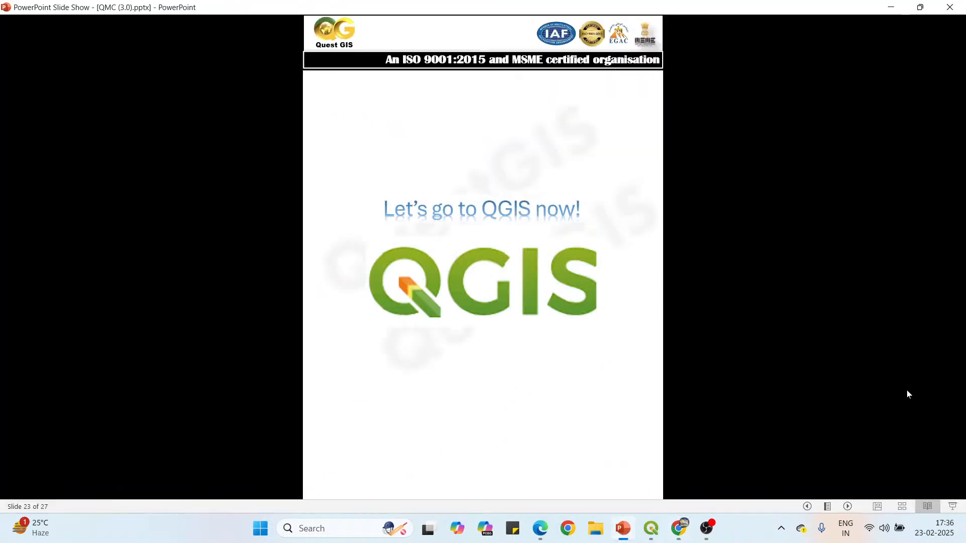
{"action": "left_click", "coordinate": [848, 507]}
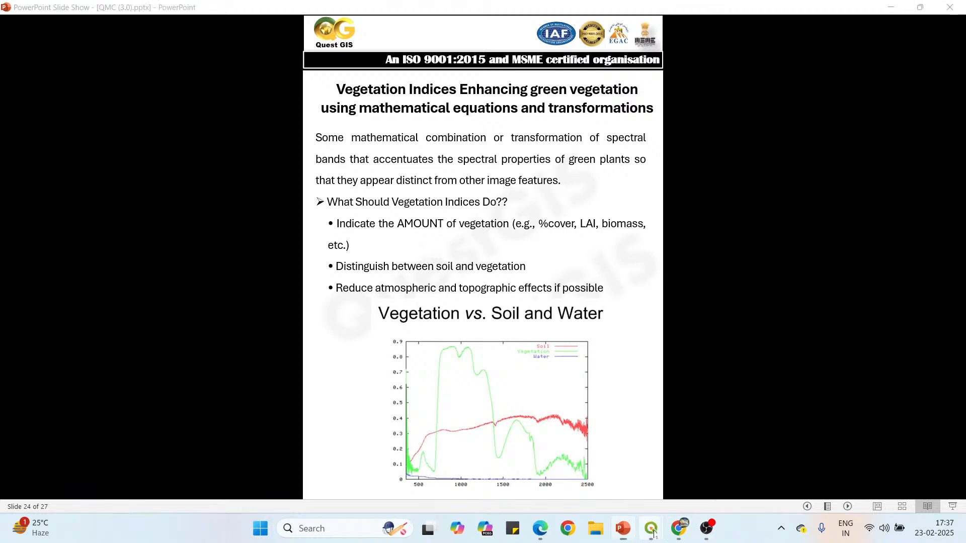
Hide the Supervised mangrove forest polygon layer in QGIS and return to the PowerPoint slide show.
{"action": "mouse_move", "coordinate": [651, 528]}
{"action": "left_click", "coordinate": [574, 443]}
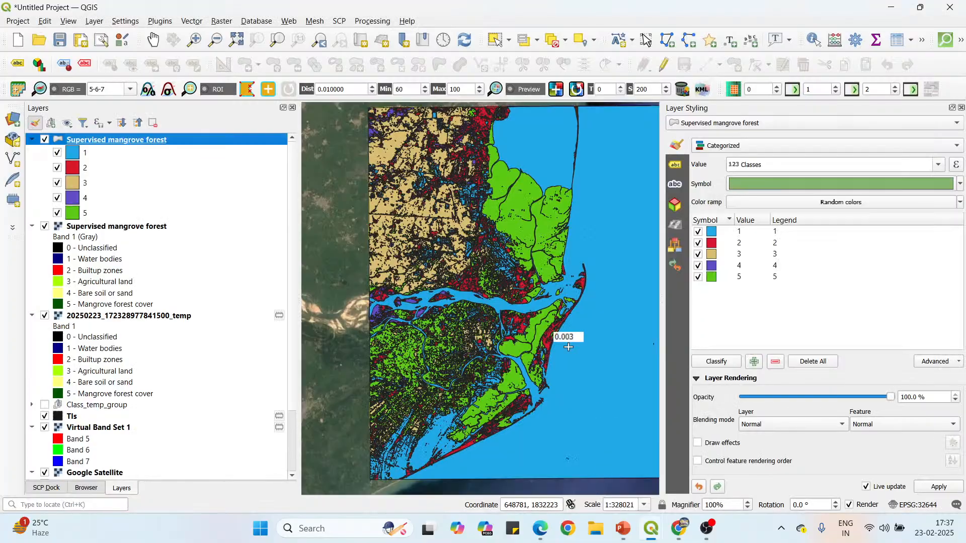
{"action": "left_click", "coordinate": [45, 140]}
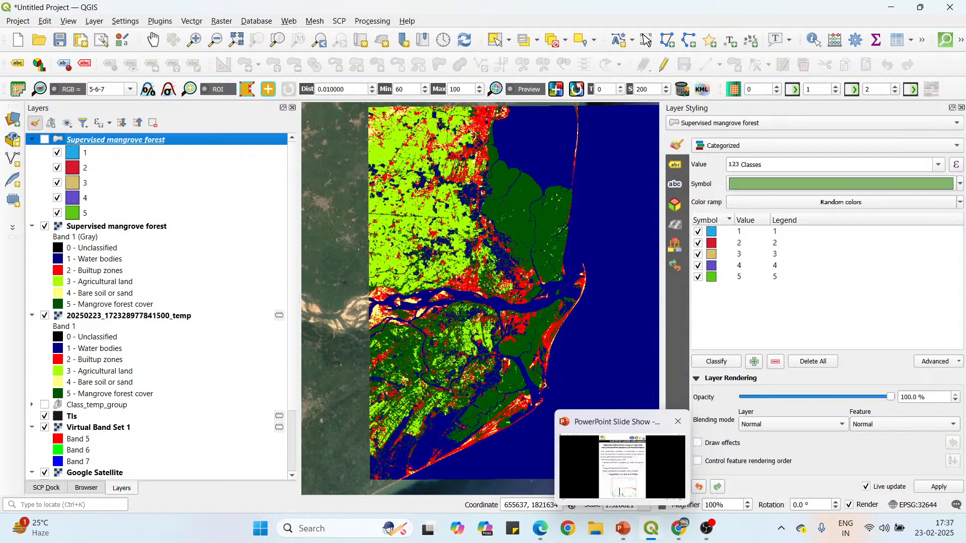
{"action": "left_click", "coordinate": [623, 528]}
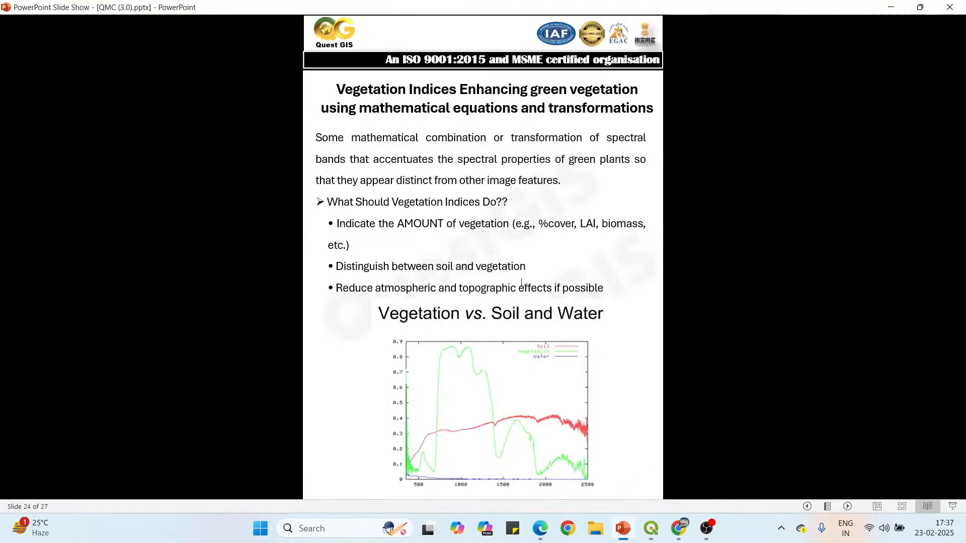
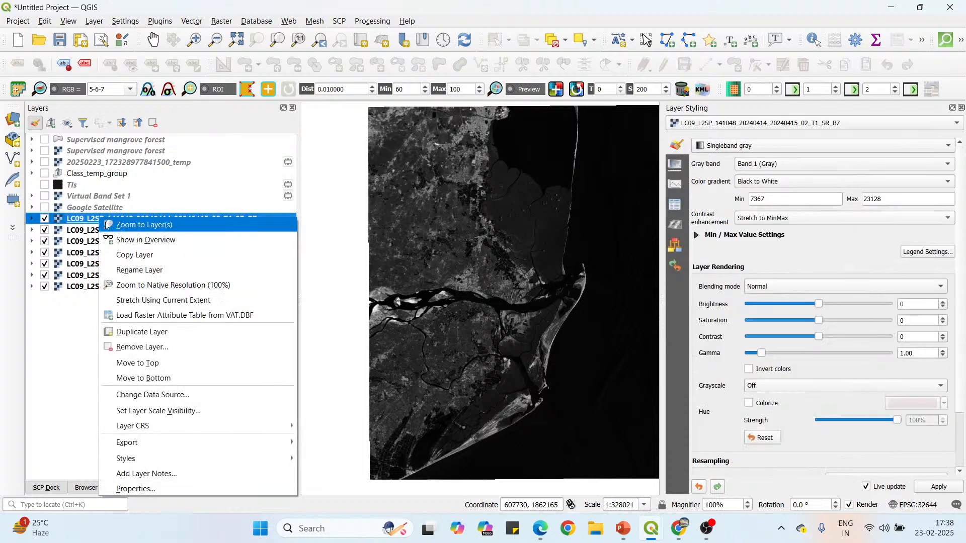
Fit the map to the Landsat B7 layer, consult the NDVI formula slide in PowerPoint and return to QGIS.
{"action": "left_click", "coordinate": [116, 225]}
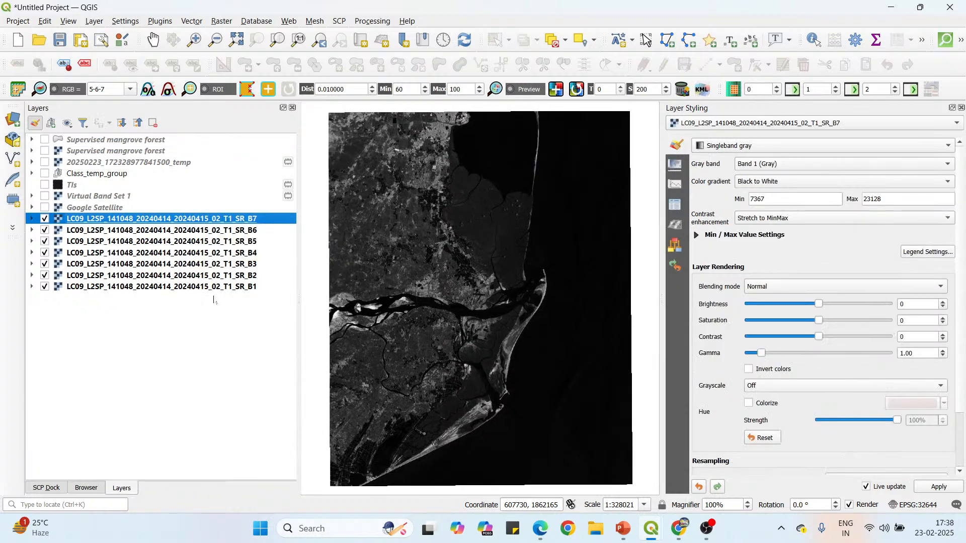
{"action": "left_click", "coordinate": [539, 530]}
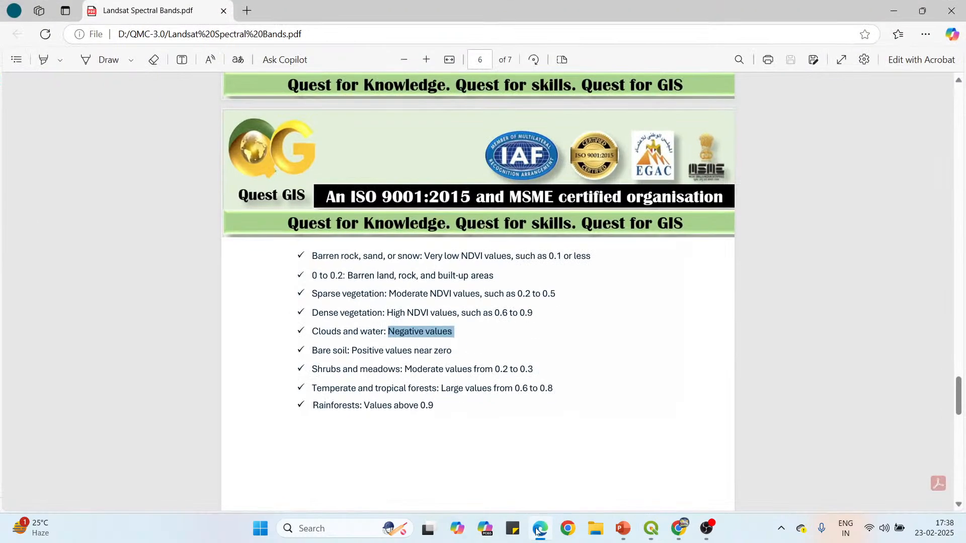
{"action": "left_click", "coordinate": [622, 530]}
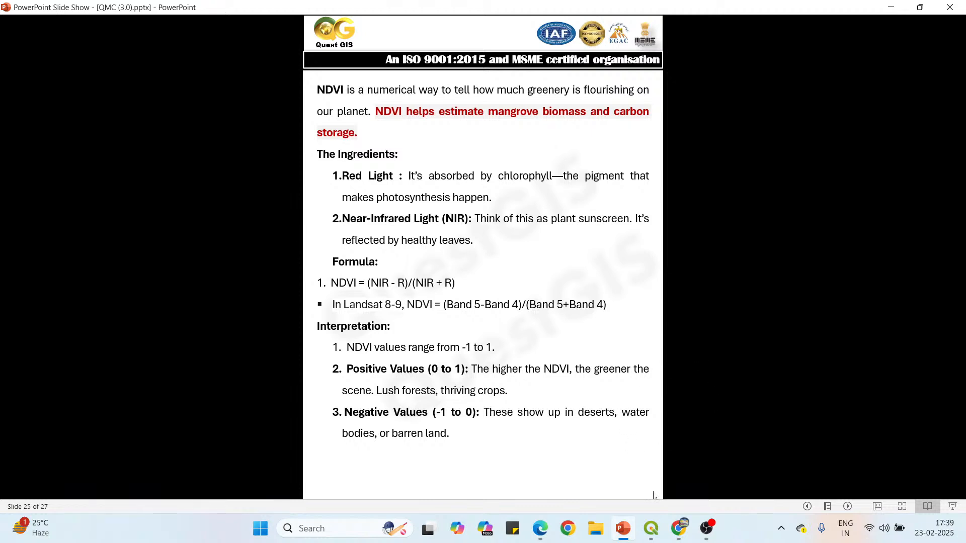
{"action": "mouse_move", "coordinate": [650, 528]}
{"action": "left_click", "coordinate": [617, 498]}
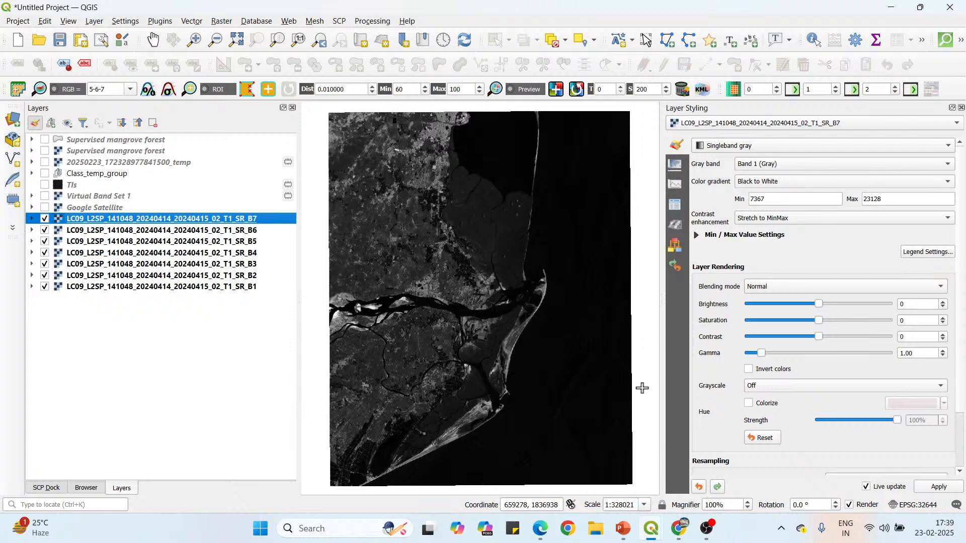
Search the Processing Toolbox for "raster calculator" and open the Raster calculator under Raster analysis.
{"action": "left_click", "coordinate": [372, 22]}
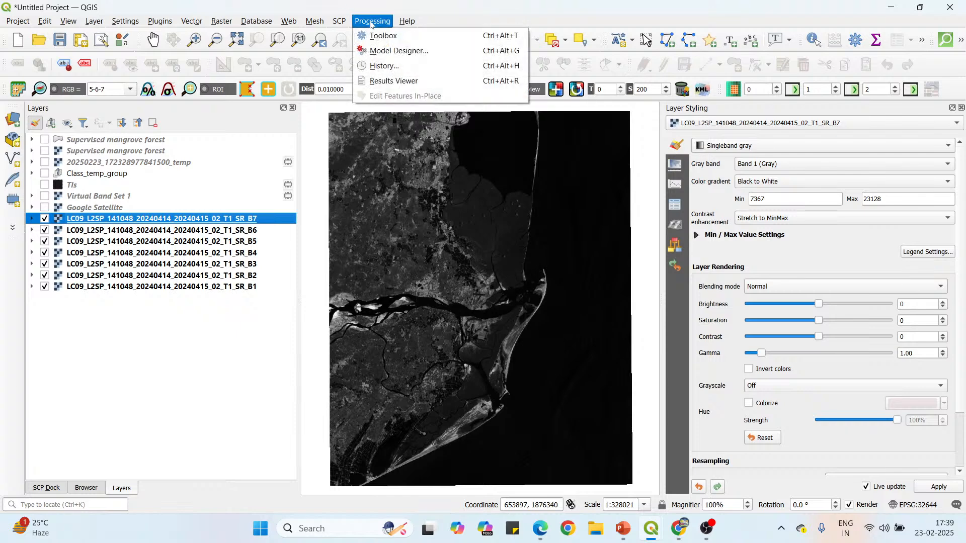
{"action": "left_click", "coordinate": [402, 36]}
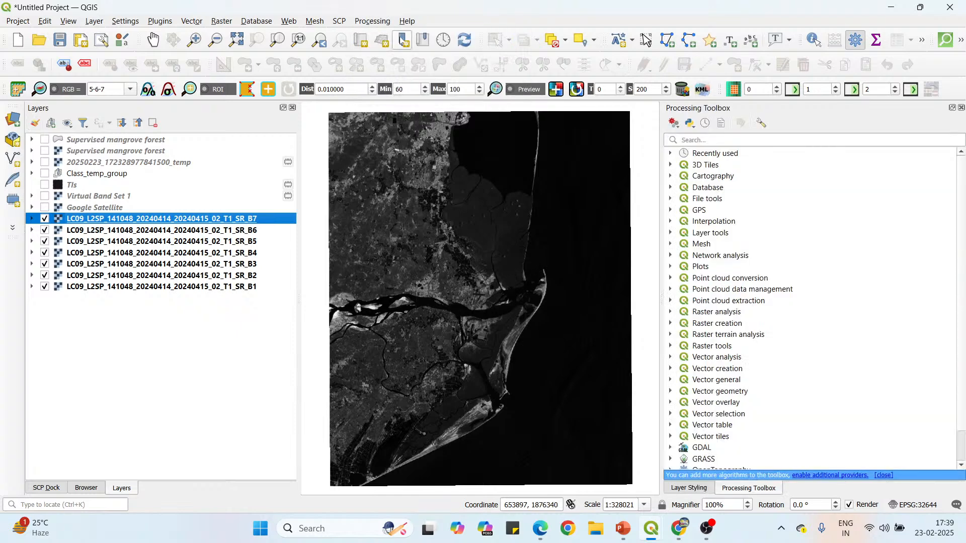
{"action": "left_click", "coordinate": [700, 141]}
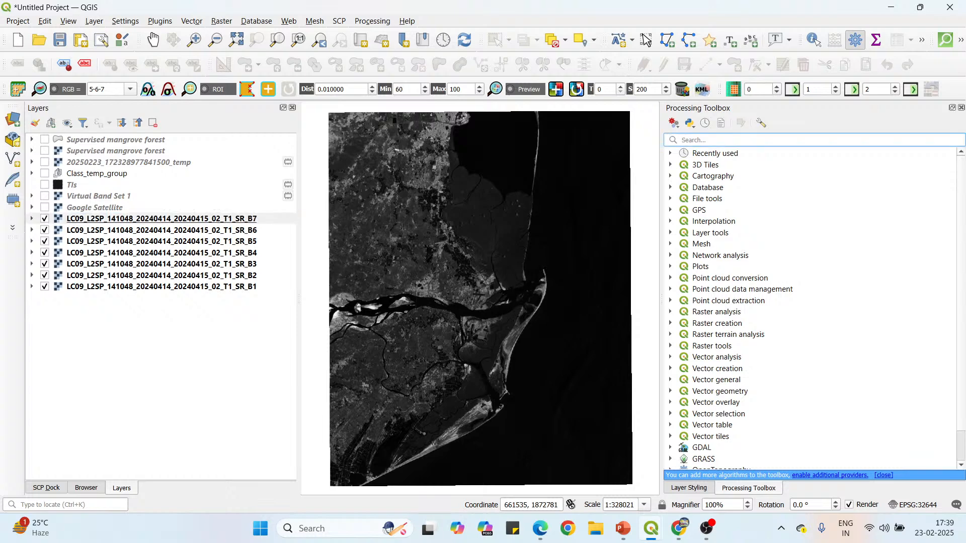
{"action": "type", "text": "ras"}
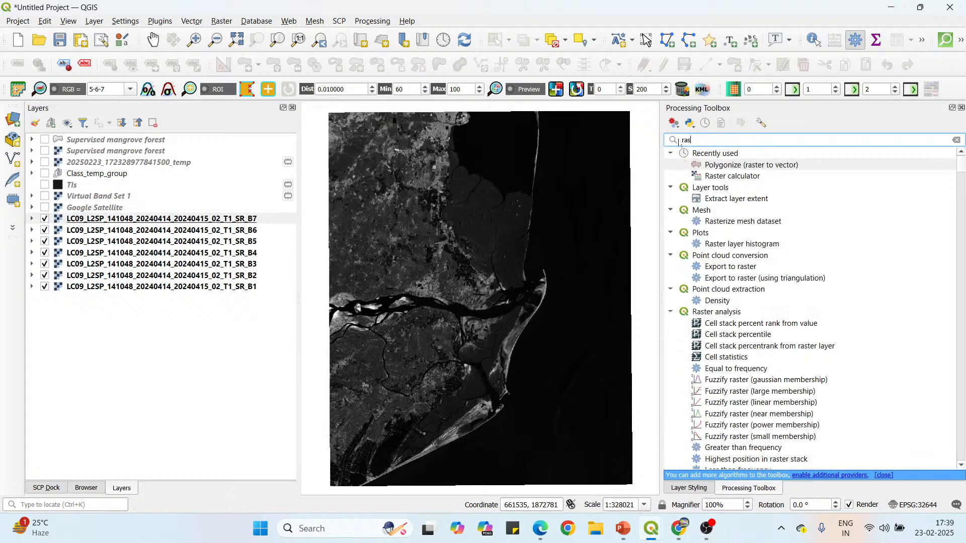
{"action": "type", "text": "ter calcula"}
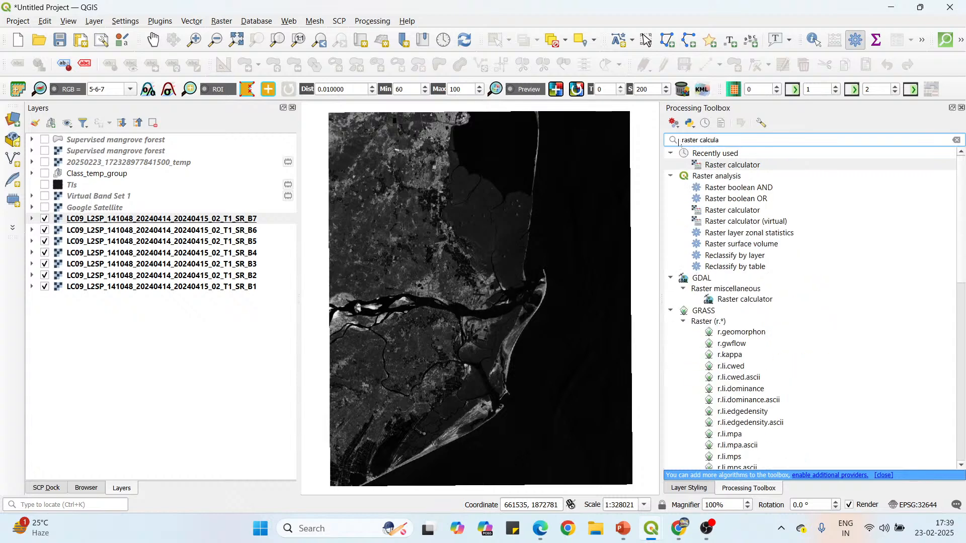
{"action": "type", "text": "tor"}
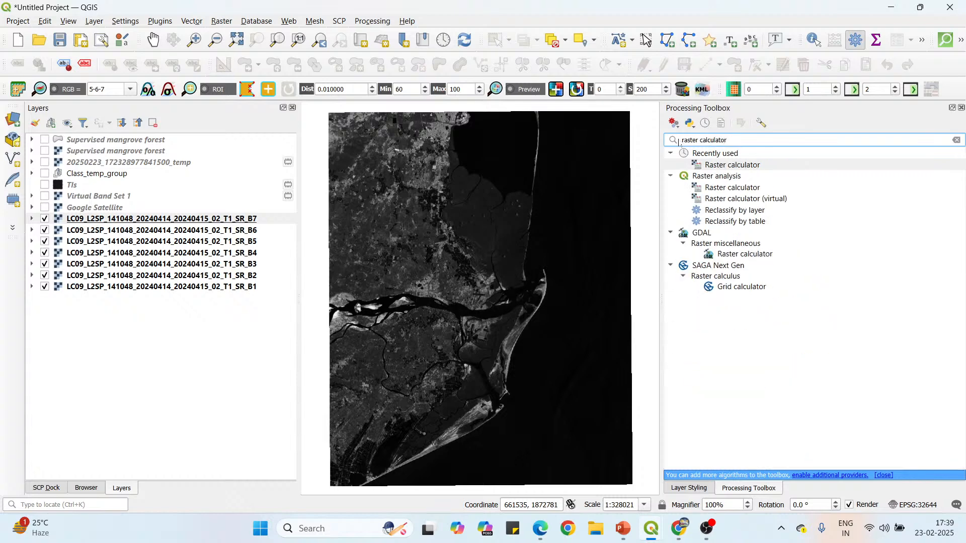
{"action": "left_click", "coordinate": [739, 190]}
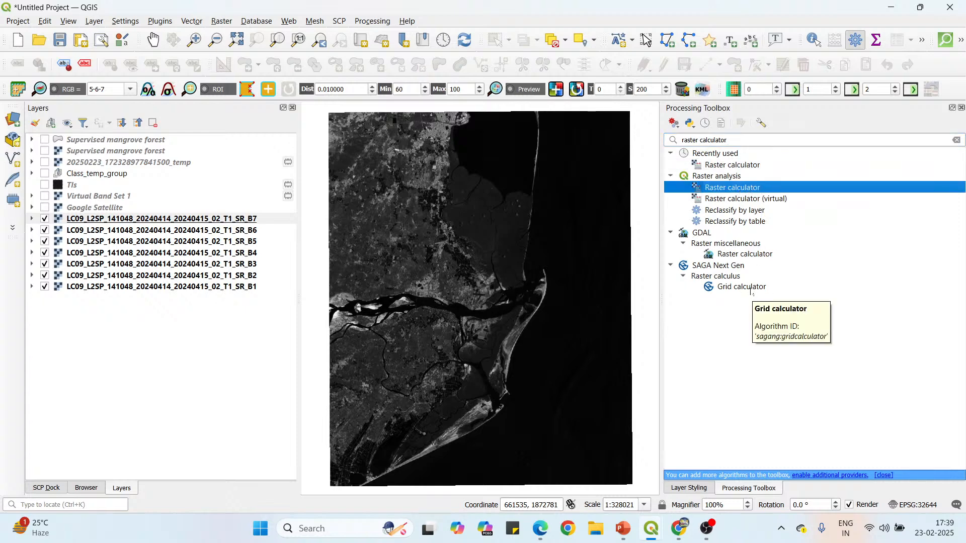
{"action": "double_click", "coordinate": [762, 188]}
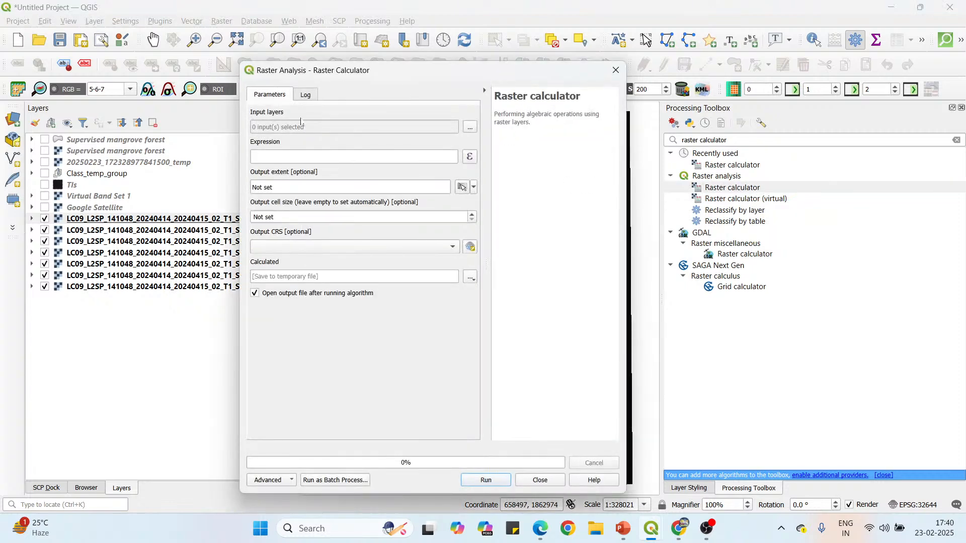
Choose the Landsat SR_B4 and SR_B5 rasters as the calculator's input layers.
{"action": "left_click", "coordinate": [470, 130]}
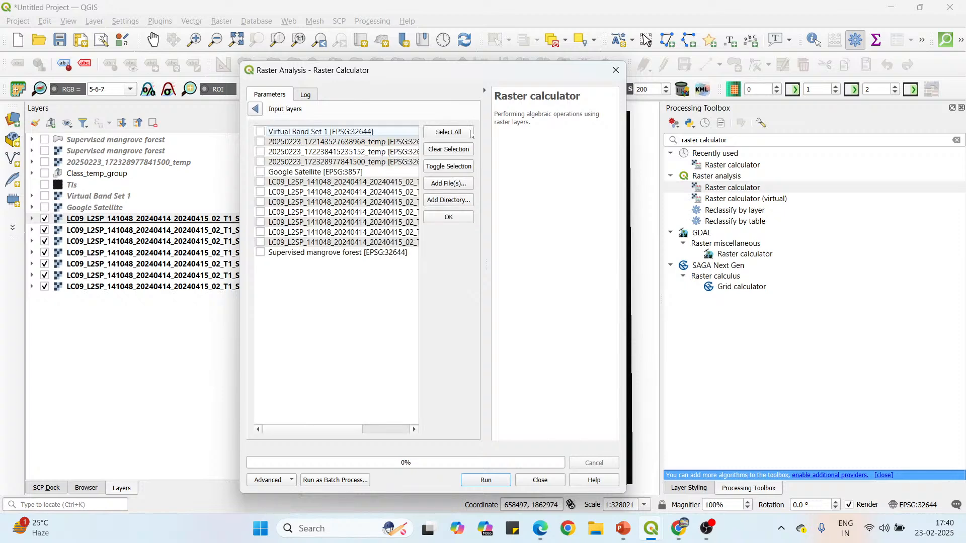
{"action": "left_click_drag", "start_coordinate": [356, 431], "coordinate": [412, 433]}
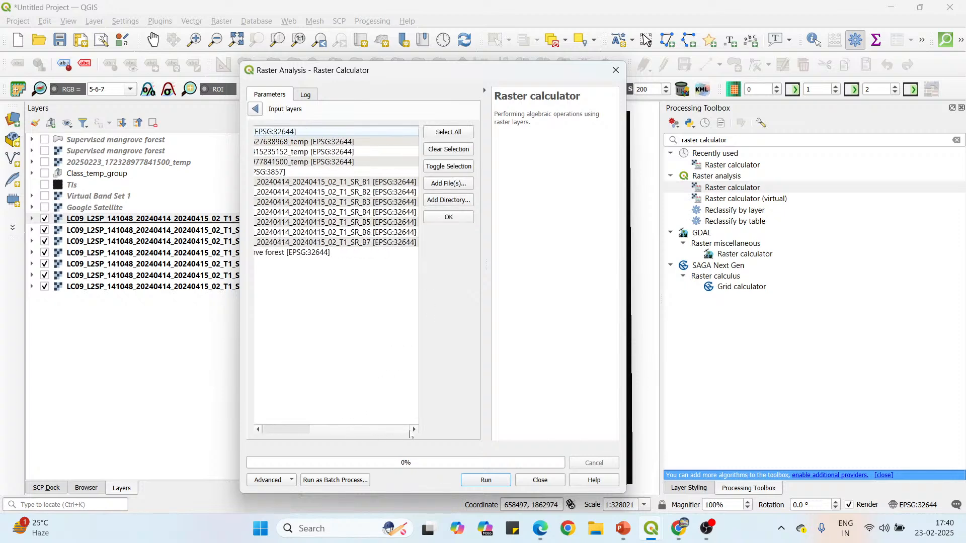
{"action": "left_click", "coordinate": [372, 213]}
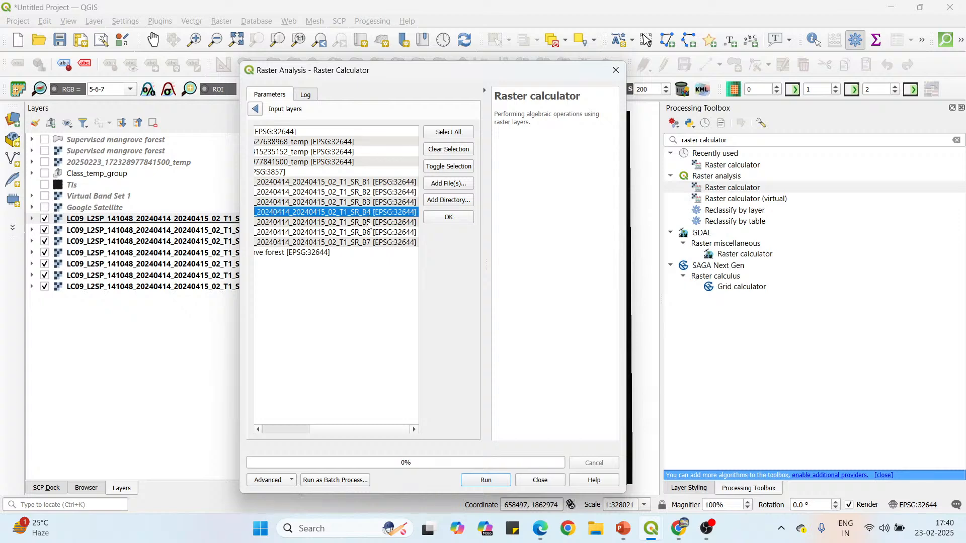
{"action": "left_click", "coordinate": [369, 225]}
{"action": "left_click_drag", "start_coordinate": [360, 431], "coordinate": [307, 432]}
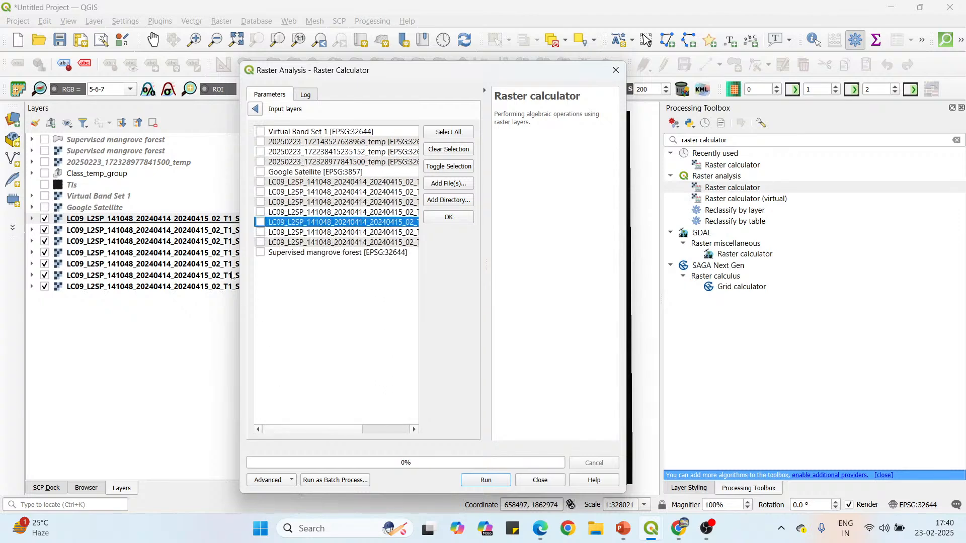
{"action": "left_click", "coordinate": [260, 222]}
{"action": "left_click", "coordinate": [260, 212]}
{"action": "left_click", "coordinate": [439, 220]}
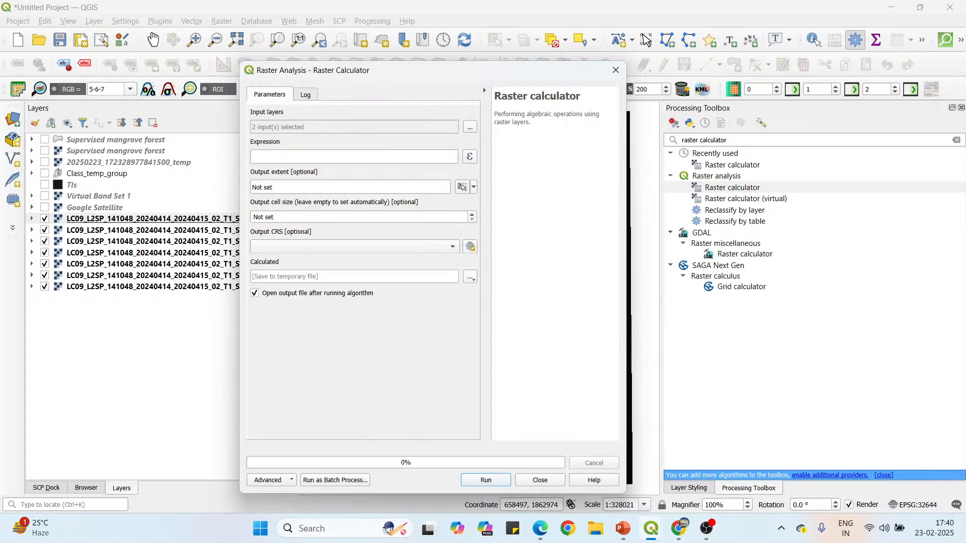
Build the NDVI numerator in the raster calculator expression as (SR_B5@1 - SR_B4@1), using the full Landsat layer names.
{"action": "left_click", "coordinate": [470, 158]}
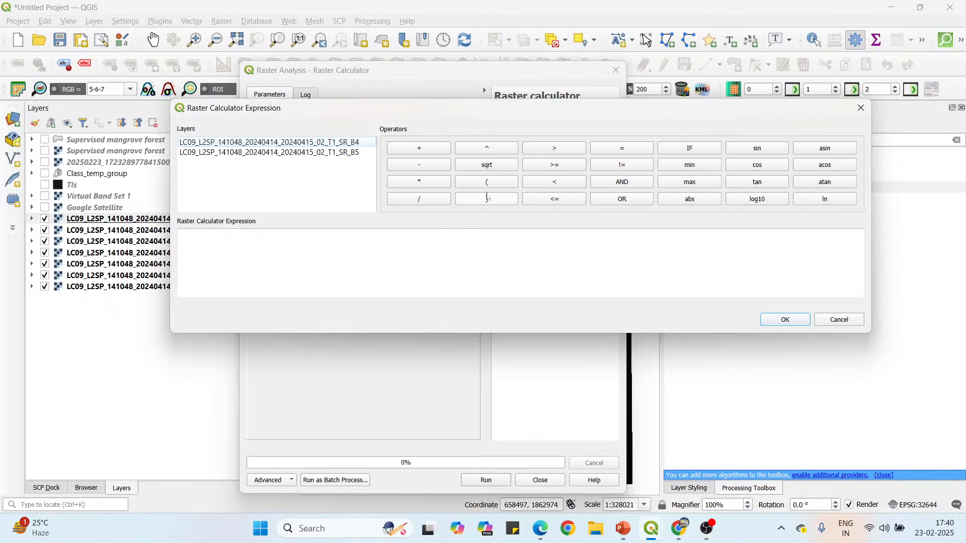
{"action": "left_click", "coordinate": [488, 186]}
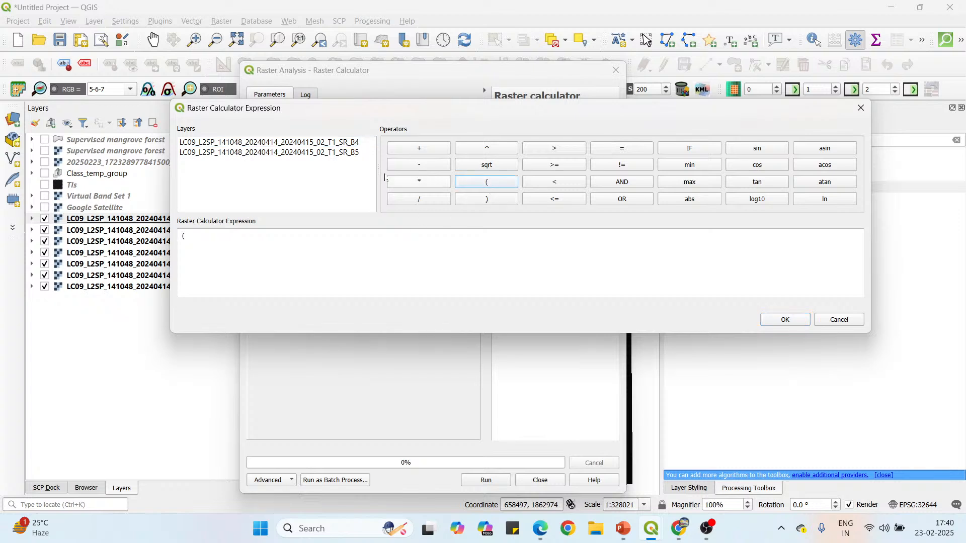
{"action": "double_click", "coordinate": [337, 158]}
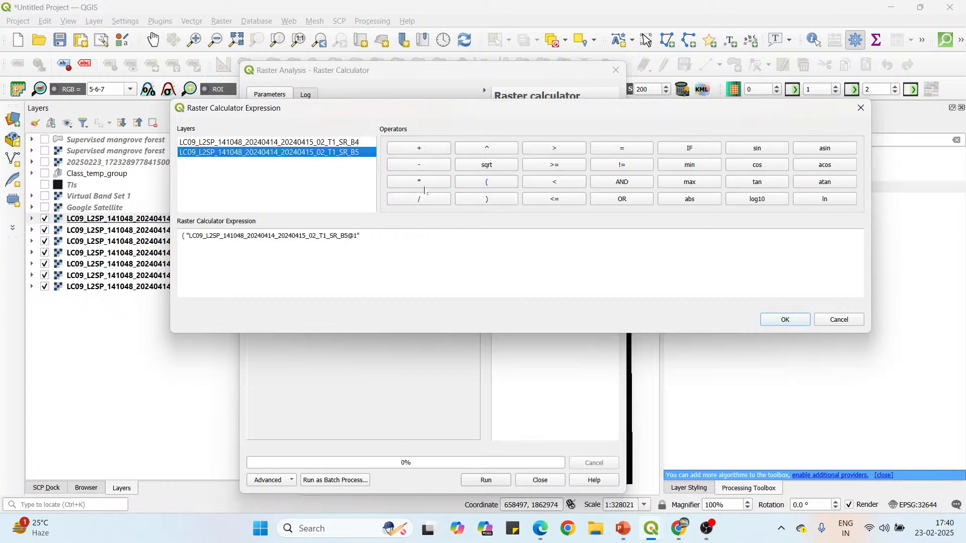
{"action": "left_click", "coordinate": [426, 169]}
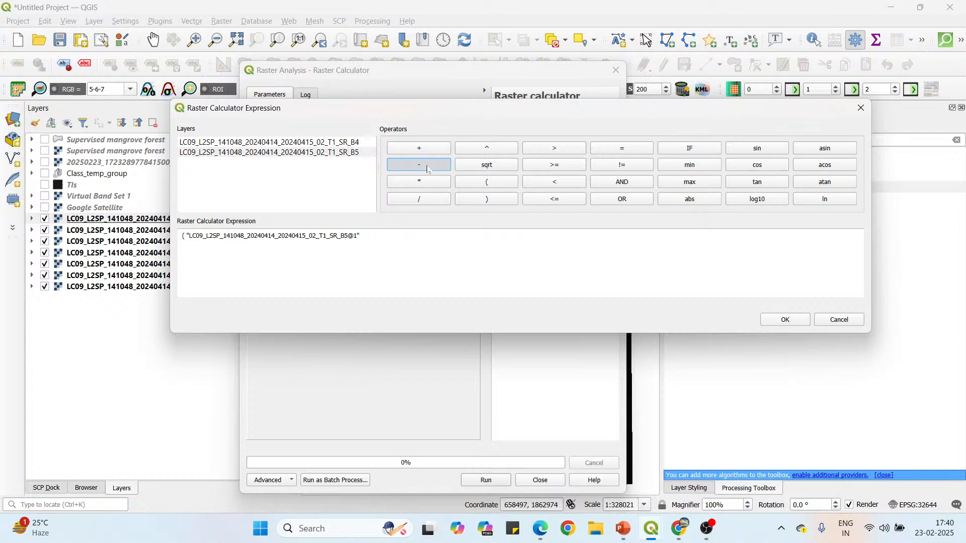
{"action": "double_click", "coordinate": [352, 144]}
{"action": "left_click", "coordinate": [502, 200]}
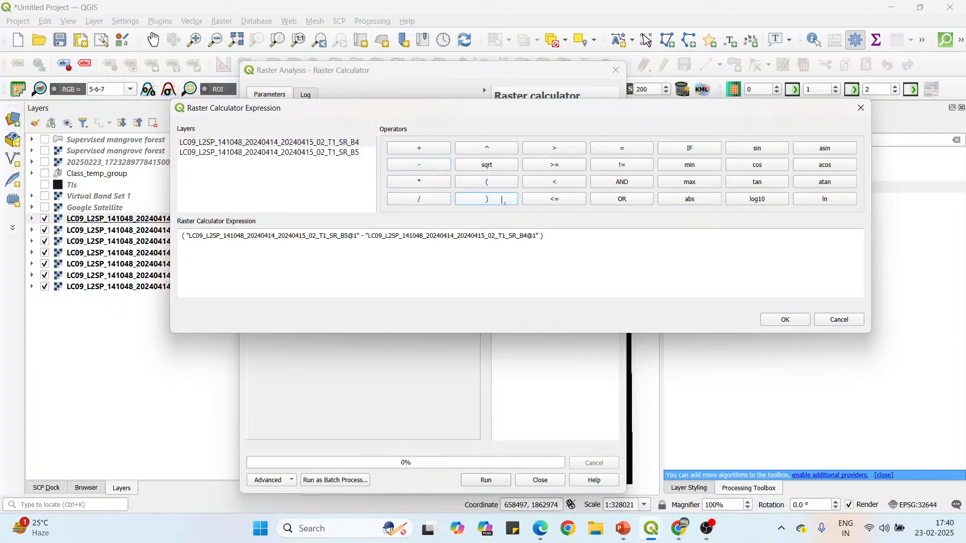
Complete the NDVI expression by dividing the numerator by (SR_B5@1 + SR_B4@1) and accept it.
{"action": "left_click", "coordinate": [422, 200]}
{"action": "left_click", "coordinate": [486, 185]}
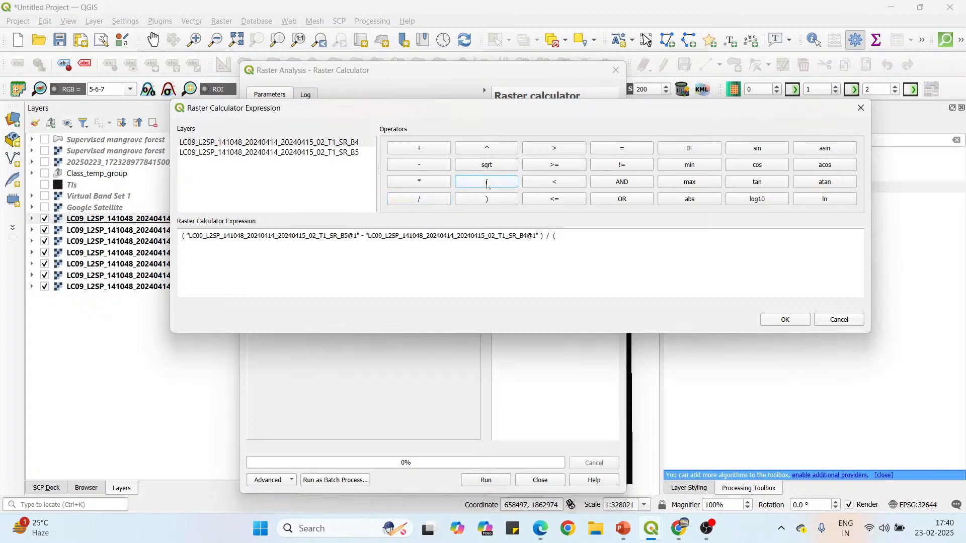
{"action": "double_click", "coordinate": [347, 154]}
{"action": "left_click", "coordinate": [427, 150]}
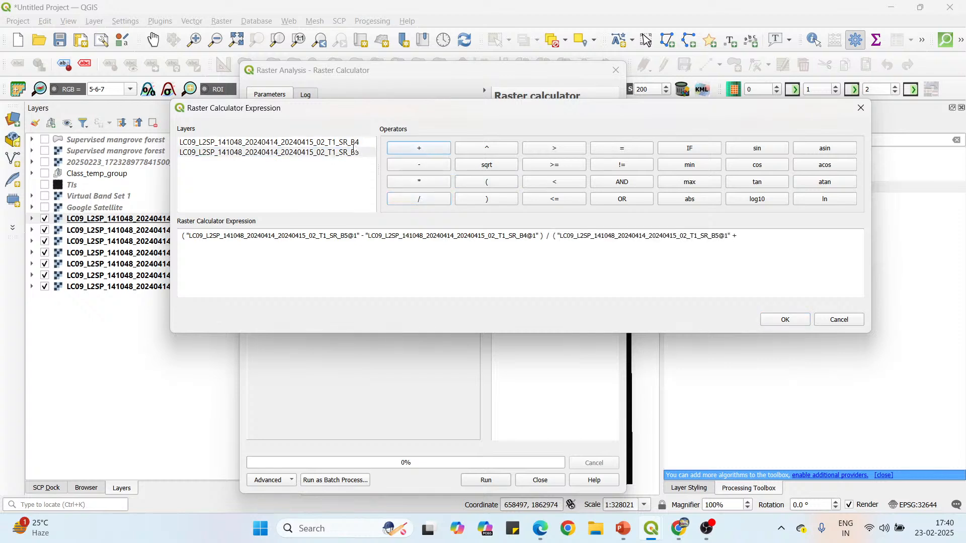
{"action": "double_click", "coordinate": [354, 144]}
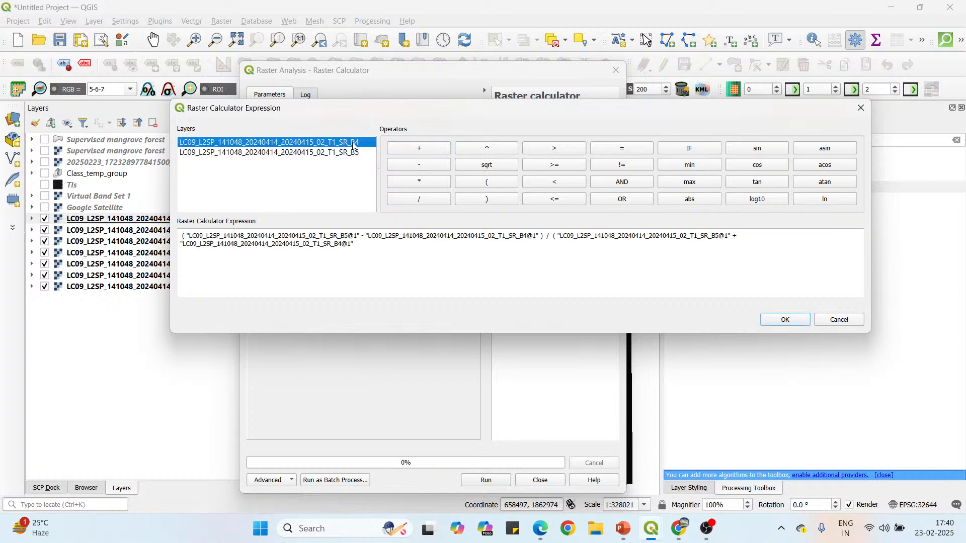
{"action": "left_click", "coordinate": [487, 199]}
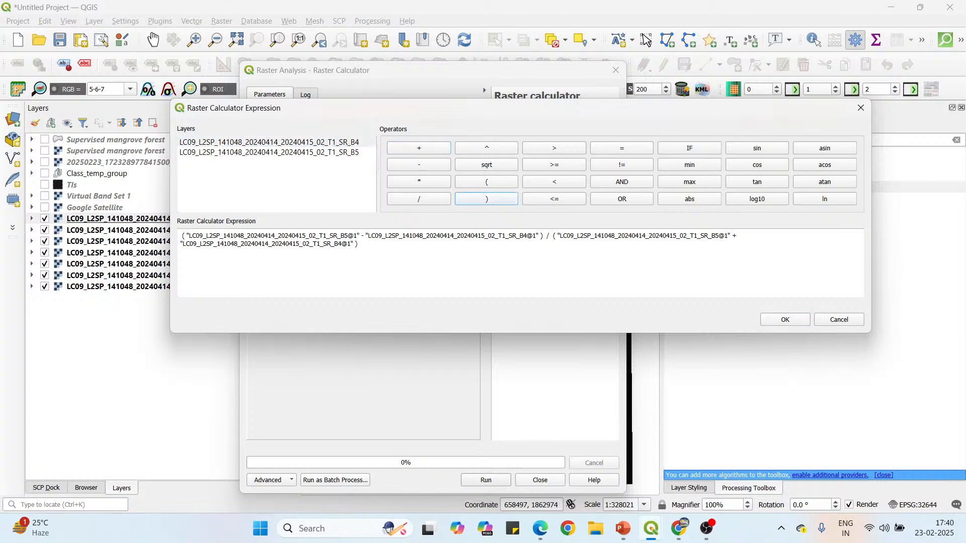
{"action": "left_click_drag", "start_coordinate": [360, 244], "coordinate": [180, 235]}
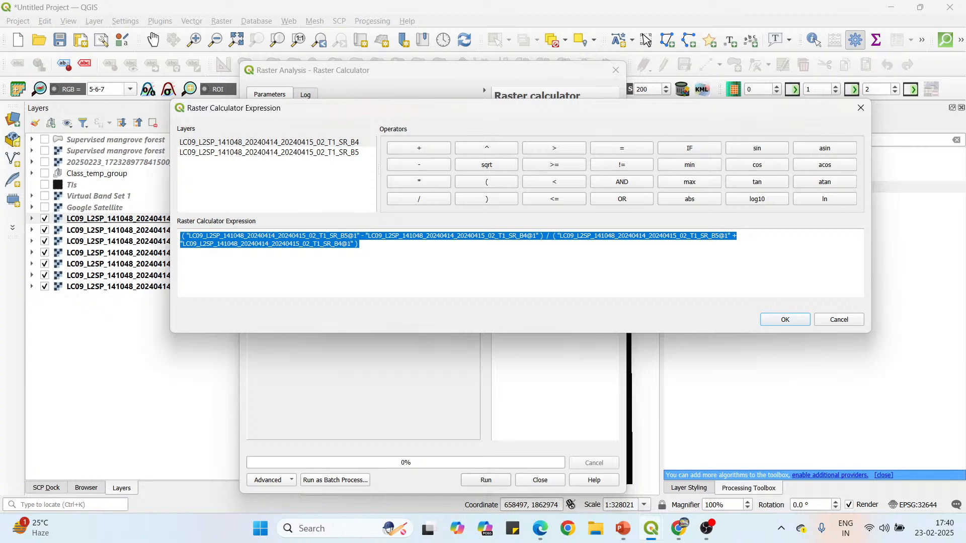
{"action": "left_click", "coordinate": [785, 320]}
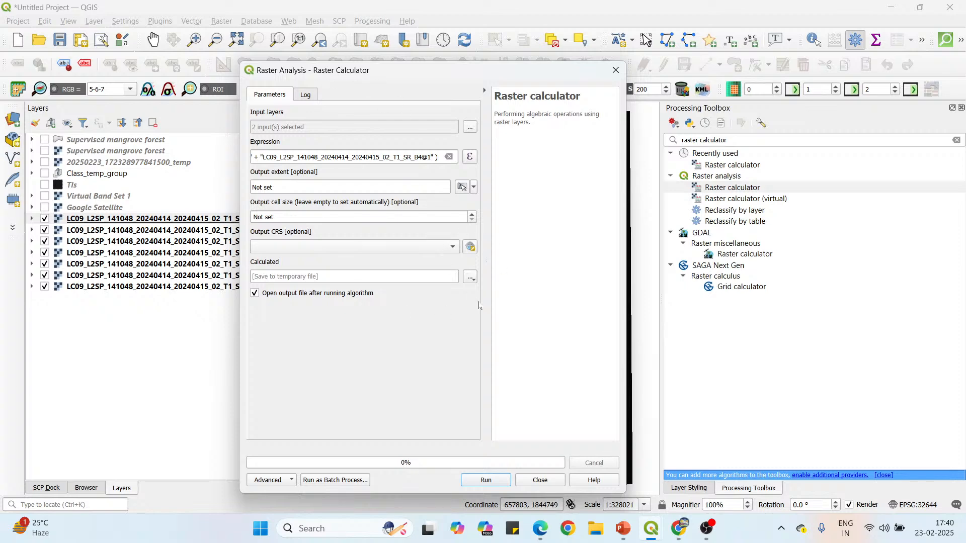
Set the output file to NDVI in SDAT format in D:/QMC-3.0/Data, run the raster calculation and close the dialog.
{"action": "left_click", "coordinate": [470, 277]}
{"action": "left_click", "coordinate": [484, 308]}
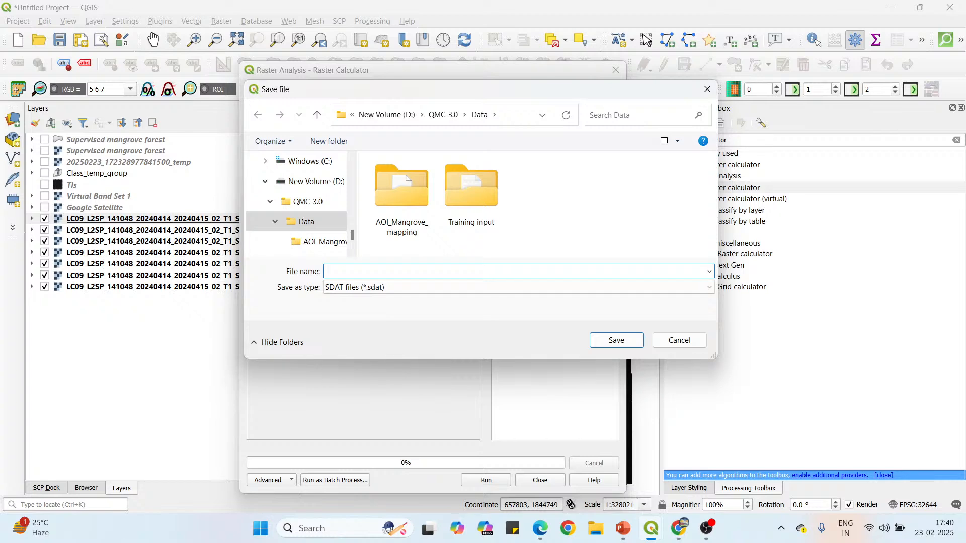
{"action": "type", "text": "NDVI"}
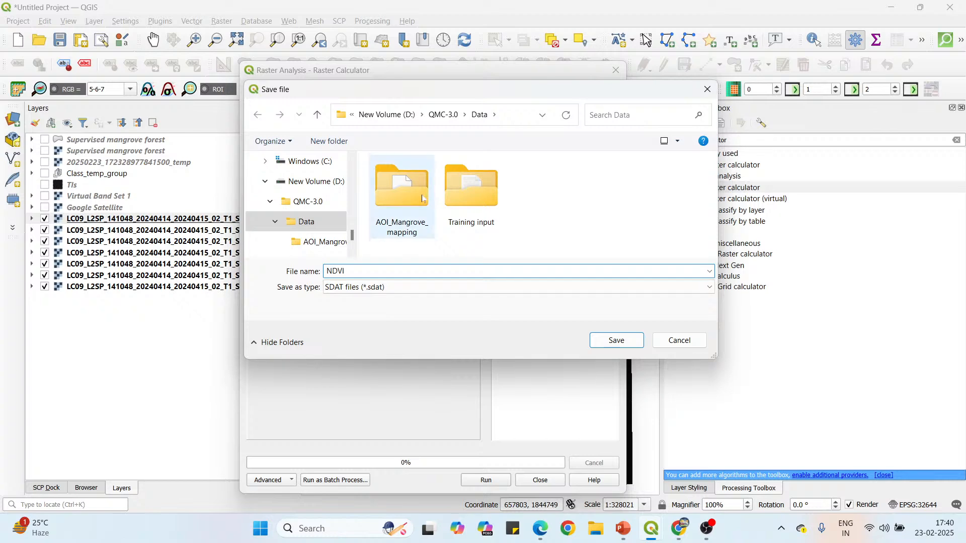
{"action": "left_click", "coordinate": [375, 287]}
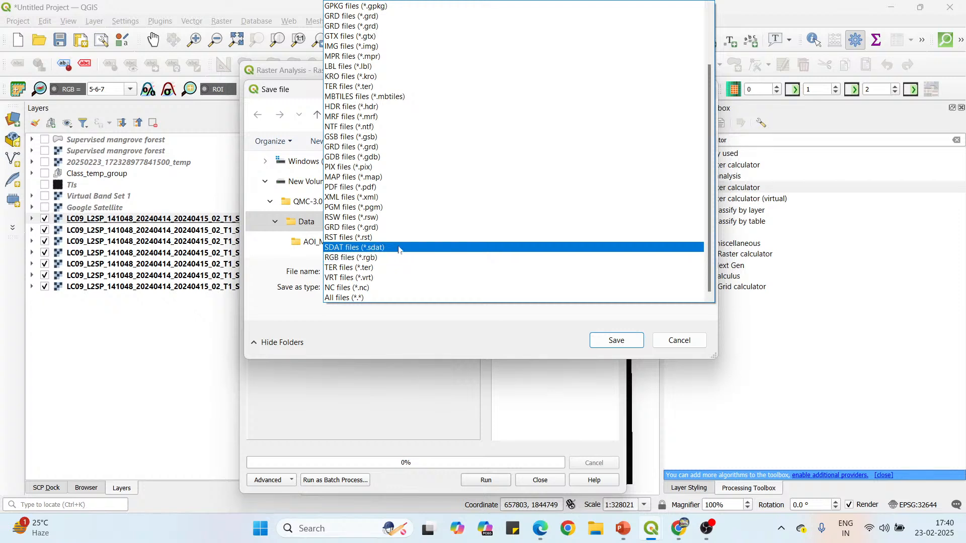
{"action": "scroll", "coordinate": [347, 10], "scroll_direction": "up", "scroll_amount": 3}
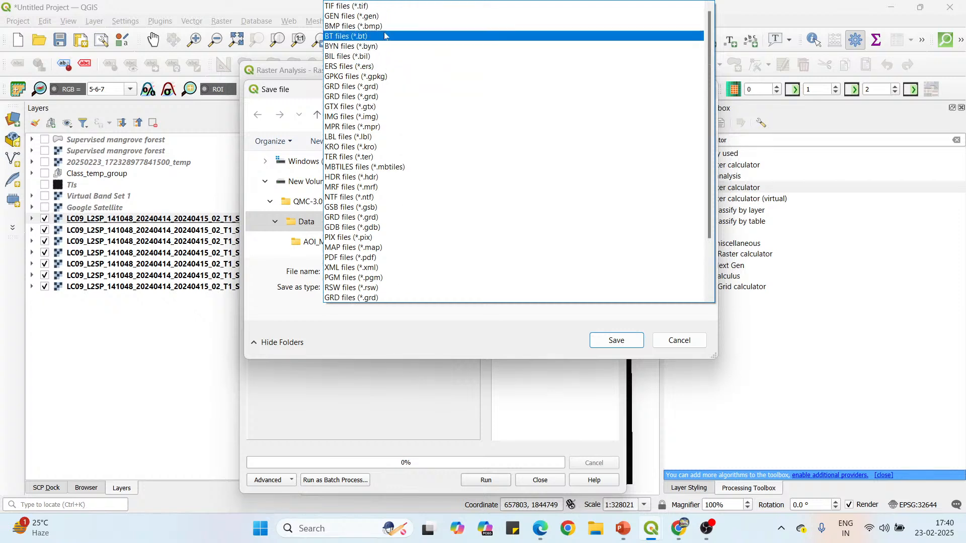
{"action": "left_click", "coordinate": [398, 298]}
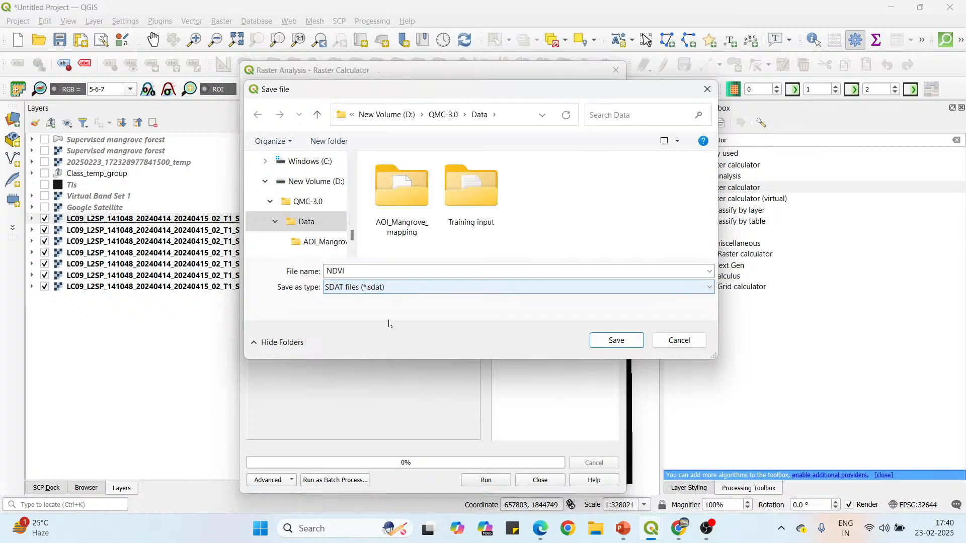
{"action": "left_click", "coordinate": [616, 340]}
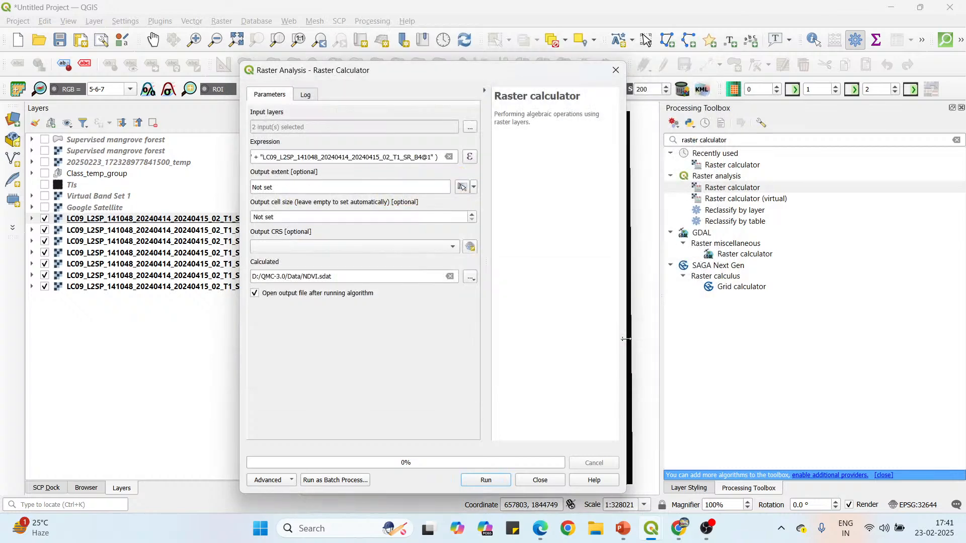
{"action": "left_click", "coordinate": [493, 482]}
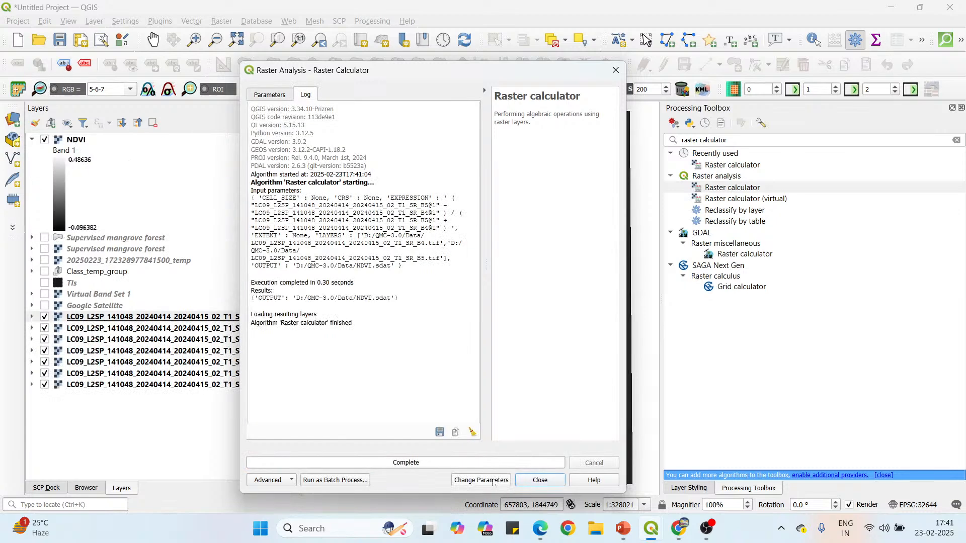
{"action": "left_click", "coordinate": [541, 480]}
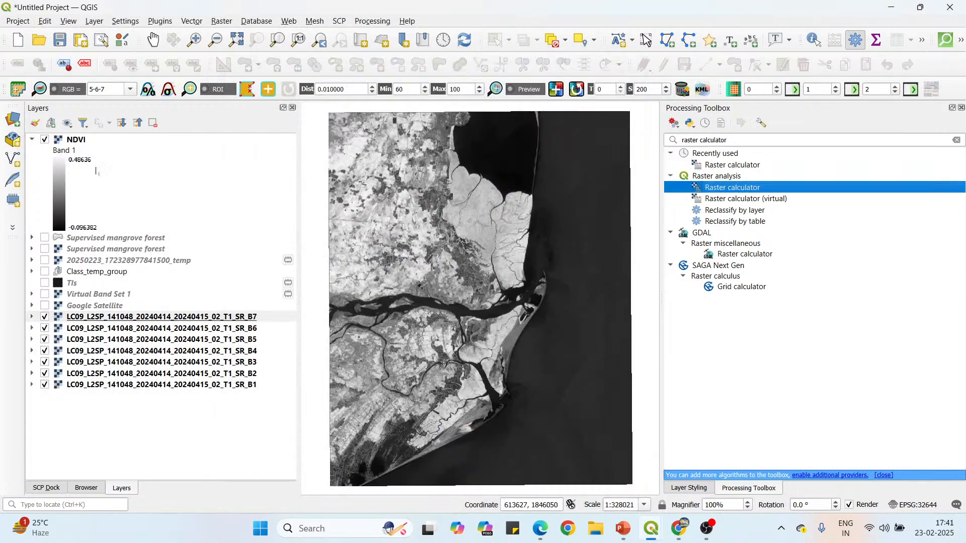
Open the NDVI layer's styling and render it as singleband pseudocolor.
{"action": "left_click", "coordinate": [76, 141]}
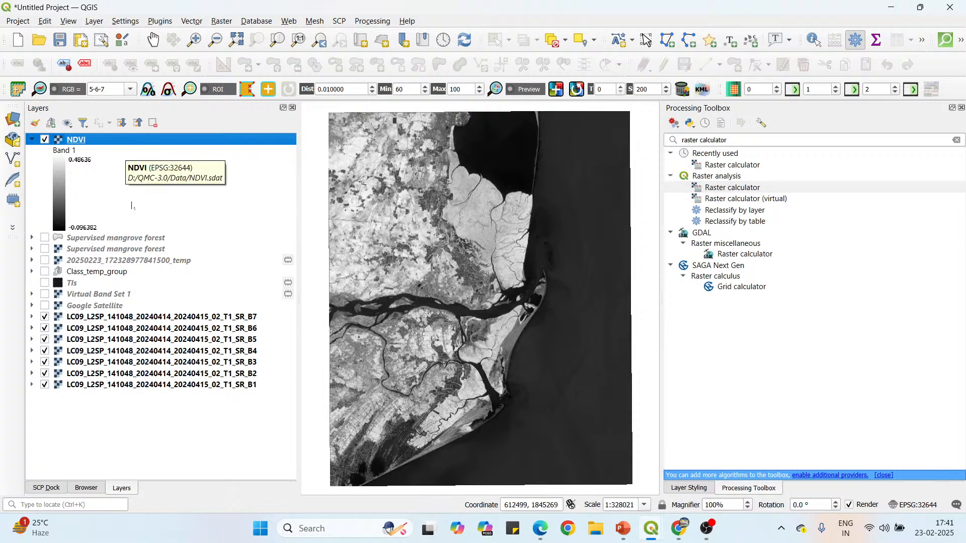
{"action": "left_click", "coordinate": [125, 240]}
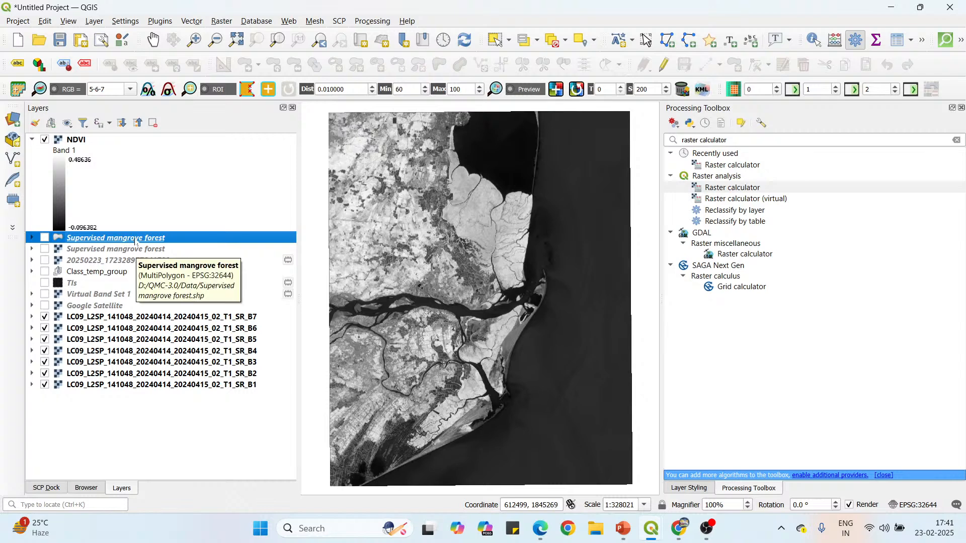
{"action": "left_click", "coordinate": [82, 141]}
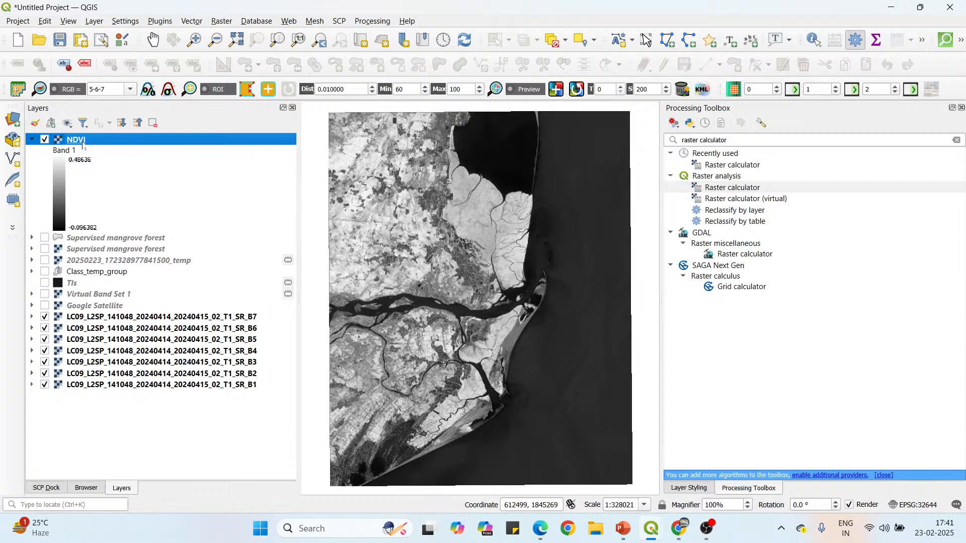
{"action": "left_click", "coordinate": [38, 126]}
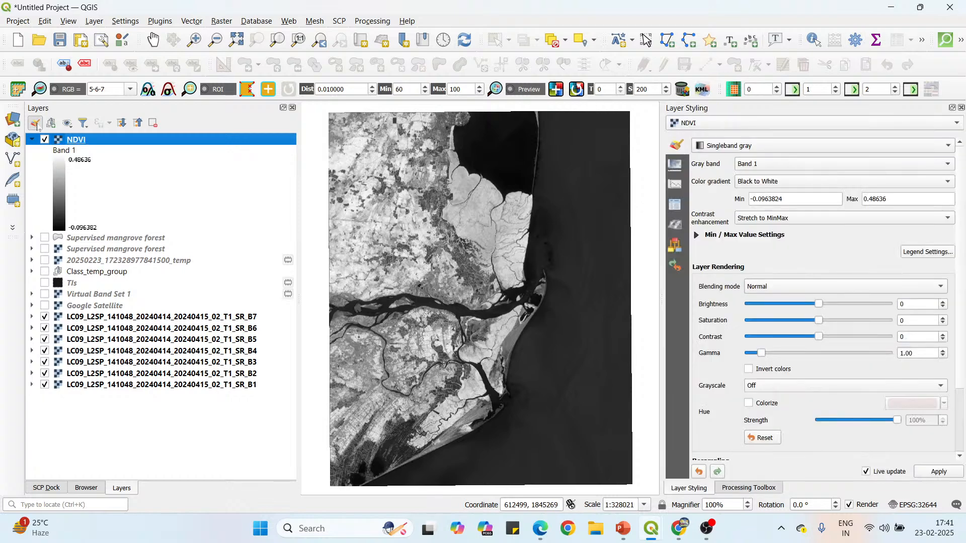
{"action": "left_click", "coordinate": [769, 149]}
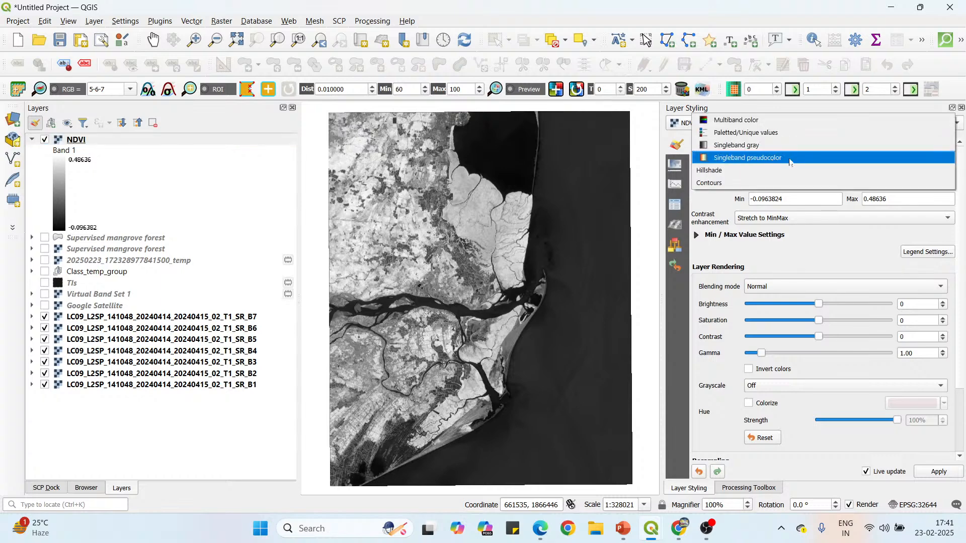
{"action": "left_click", "coordinate": [790, 160]}
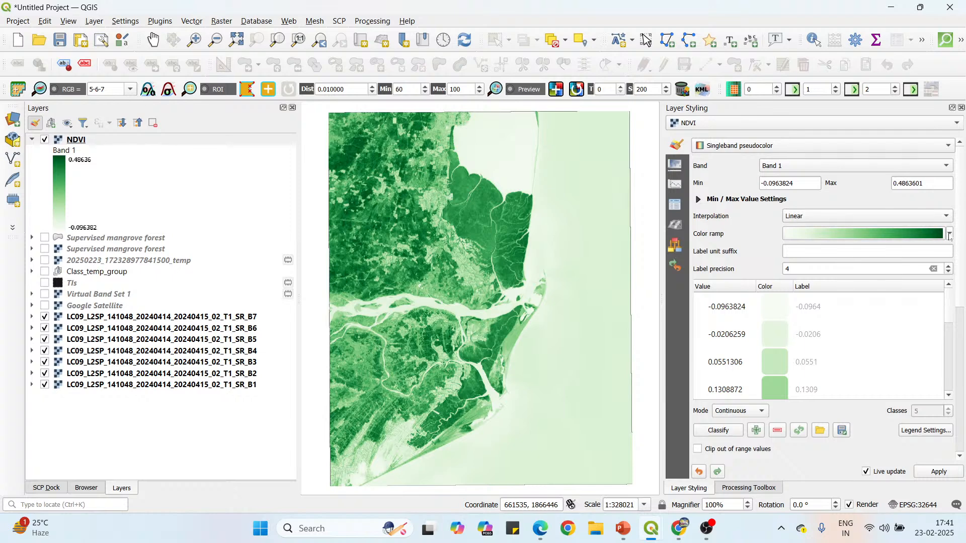
Preview the NDVI layer with the Spectral color ramp and return it to the Greens ramp.
{"action": "left_click", "coordinate": [950, 234]}
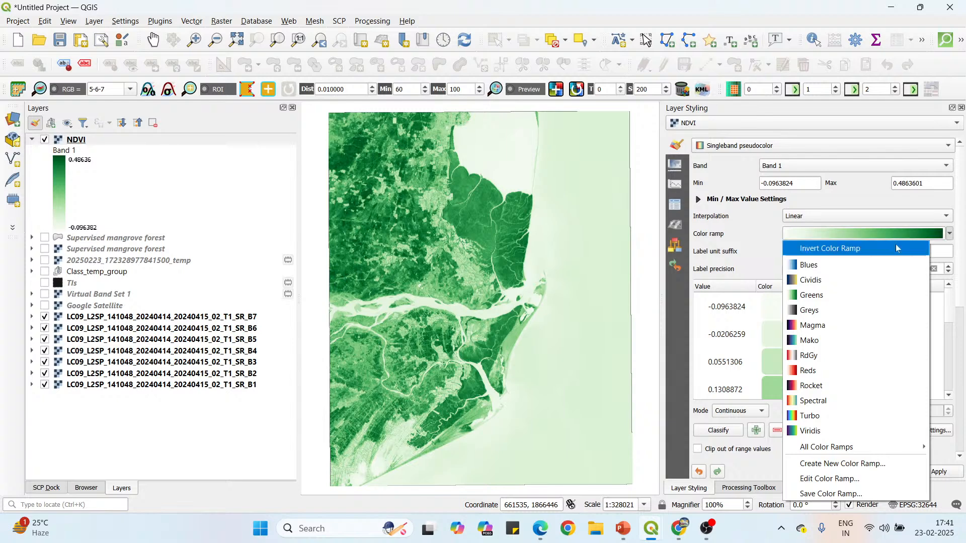
{"action": "left_click", "coordinate": [845, 402]}
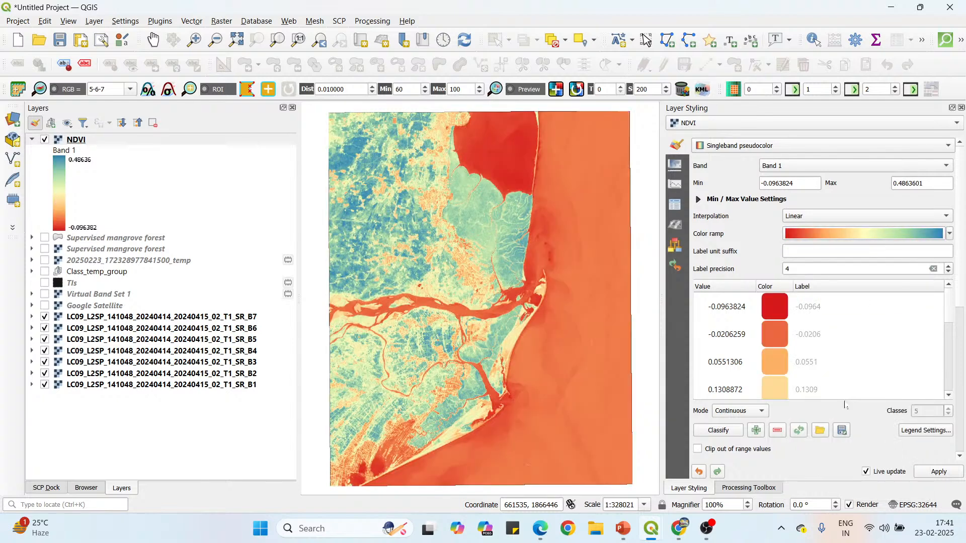
{"action": "left_click", "coordinate": [949, 235]}
{"action": "left_click", "coordinate": [866, 297]}
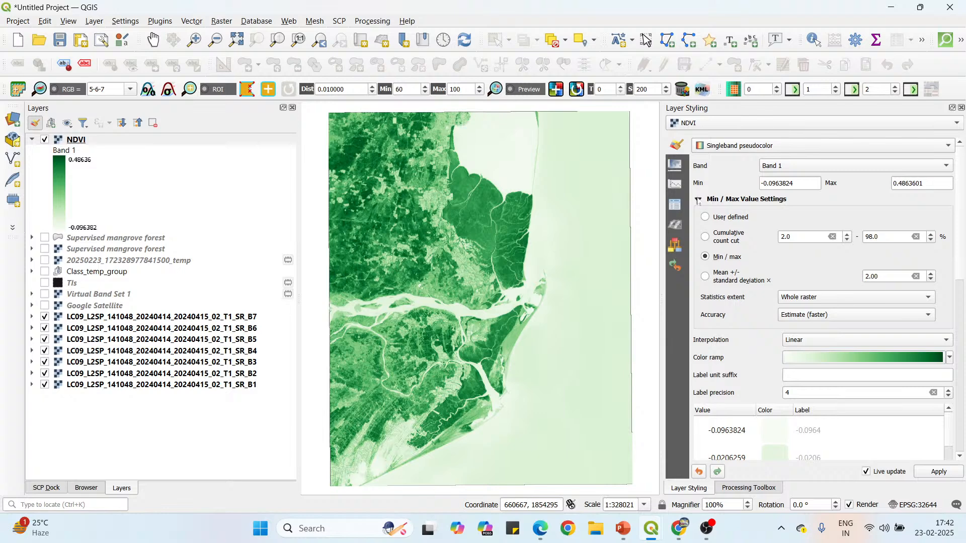
Set the NDVI layer's min/max values to a 2.0–98.0% cumulative count cut with Actual (slower) accuracy.
{"action": "left_click", "coordinate": [705, 237]}
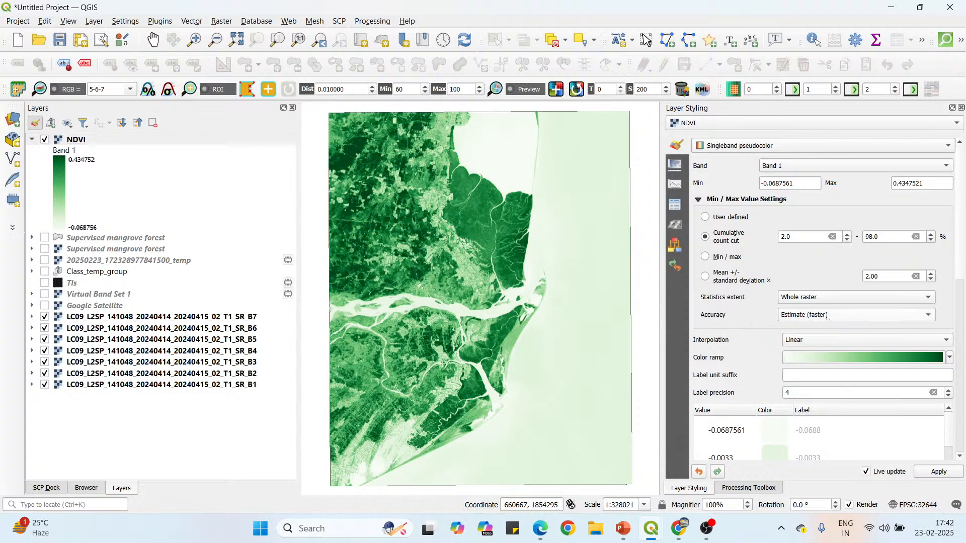
{"action": "left_click", "coordinate": [838, 315]}
{"action": "left_click", "coordinate": [832, 328]}
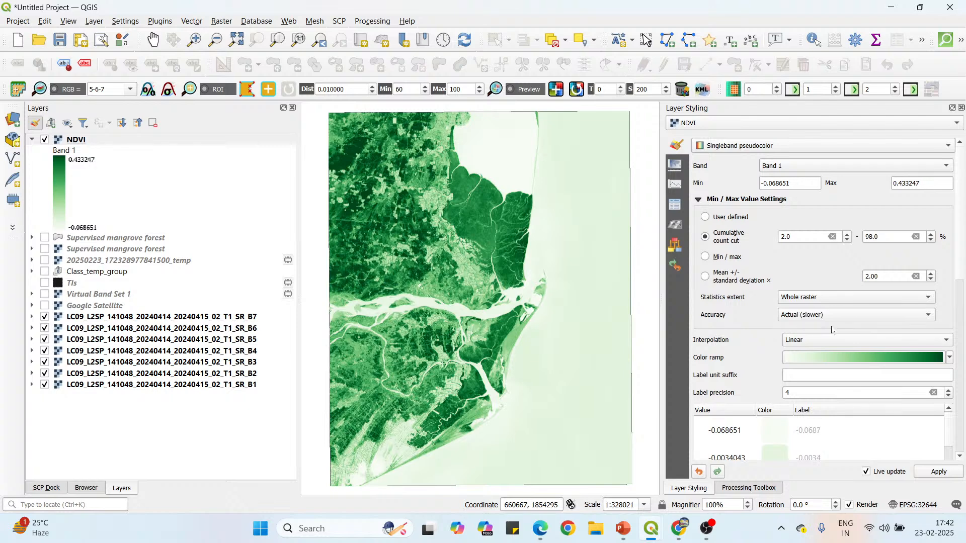
Set the NDVI color interpolation to Discrete and the classification mode to Equal Interval.
{"action": "scroll", "coordinate": [851, 226], "scroll_direction": "down", "scroll_amount": 5}
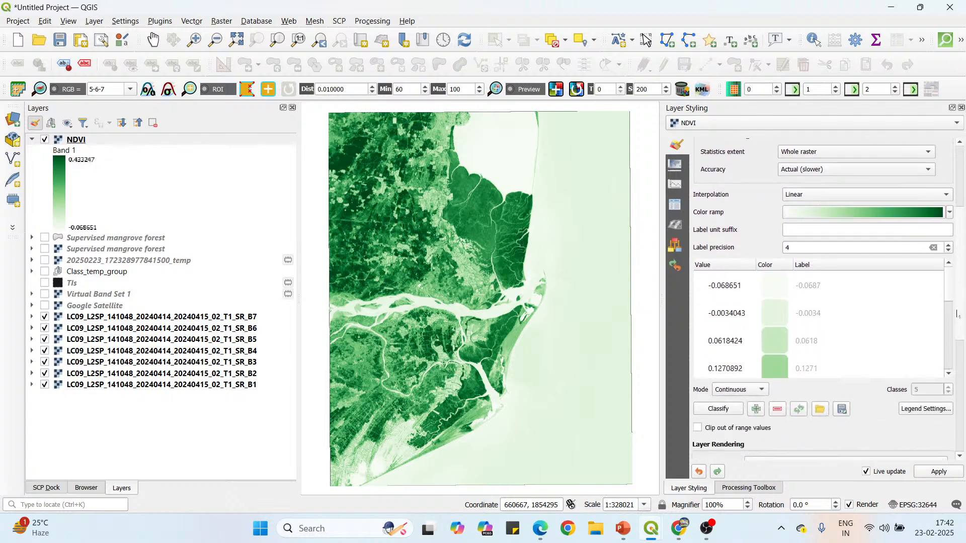
{"action": "left_click", "coordinate": [822, 184]}
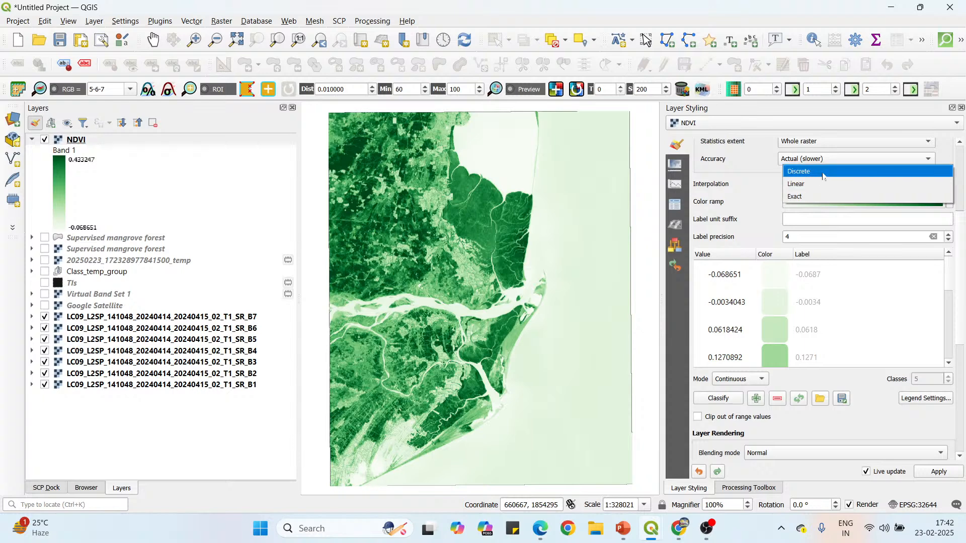
{"action": "left_click", "coordinate": [823, 173]}
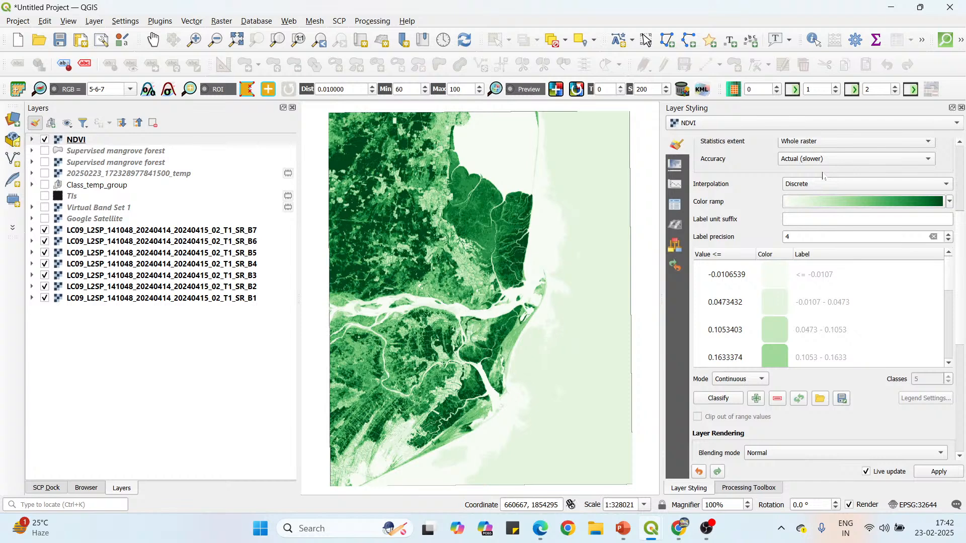
{"action": "left_click", "coordinate": [759, 381]}
{"action": "left_click", "coordinate": [757, 396]}
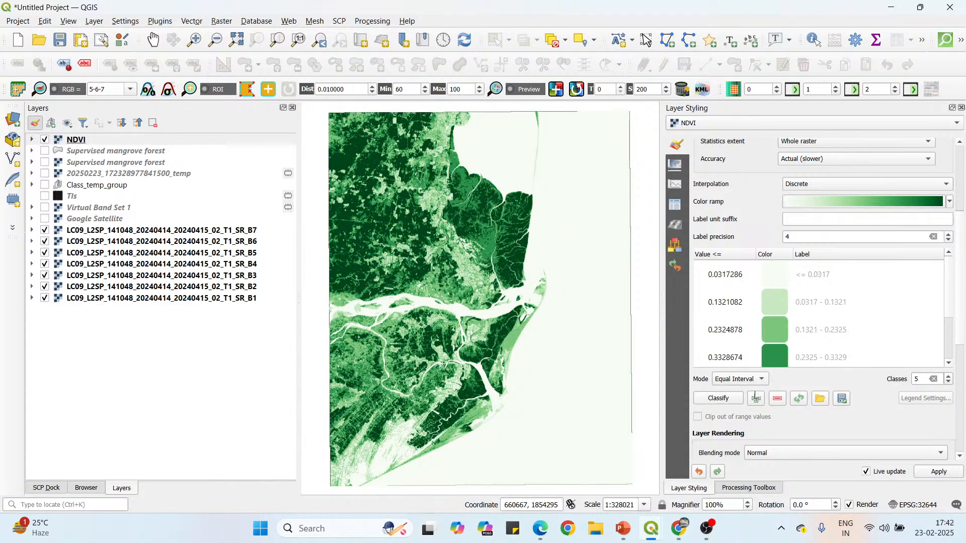
Inspect the classified NDVI map and its class ranges, and reduce the number of classes to 3.
{"action": "scroll", "coordinate": [500, 225], "scroll_direction": "up", "scroll_amount": 1}
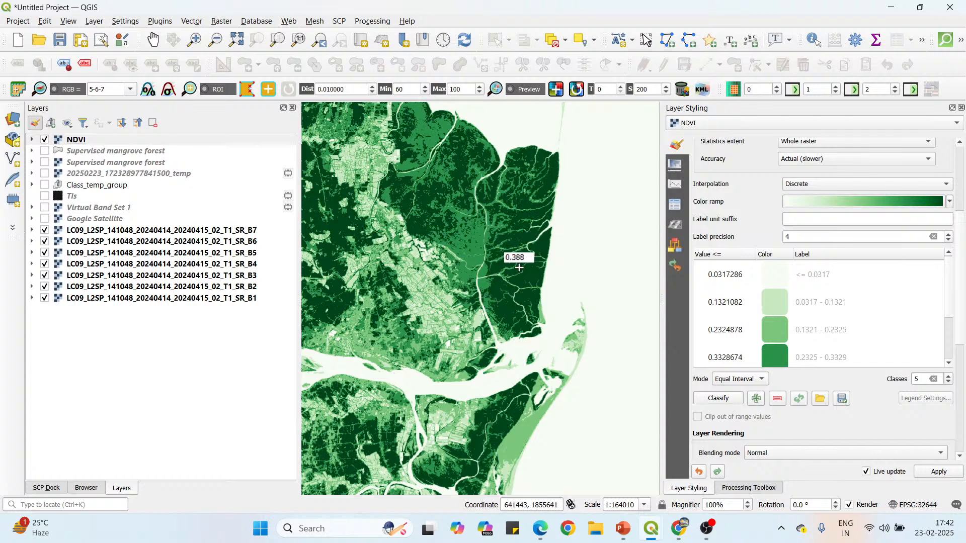
{"action": "scroll", "coordinate": [828, 327], "scroll_direction": "down", "scroll_amount": 1}
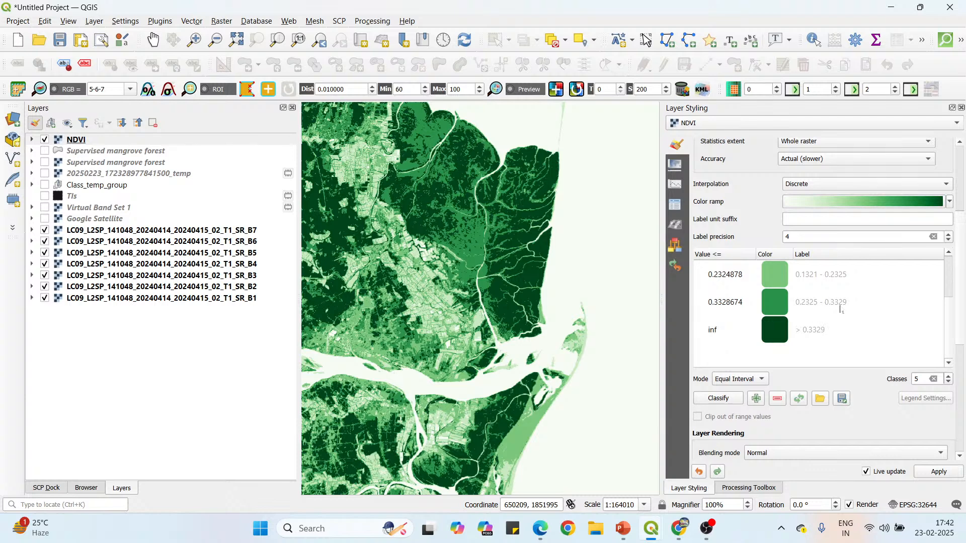
{"action": "scroll", "coordinate": [498, 221], "scroll_direction": "down", "scroll_amount": 1}
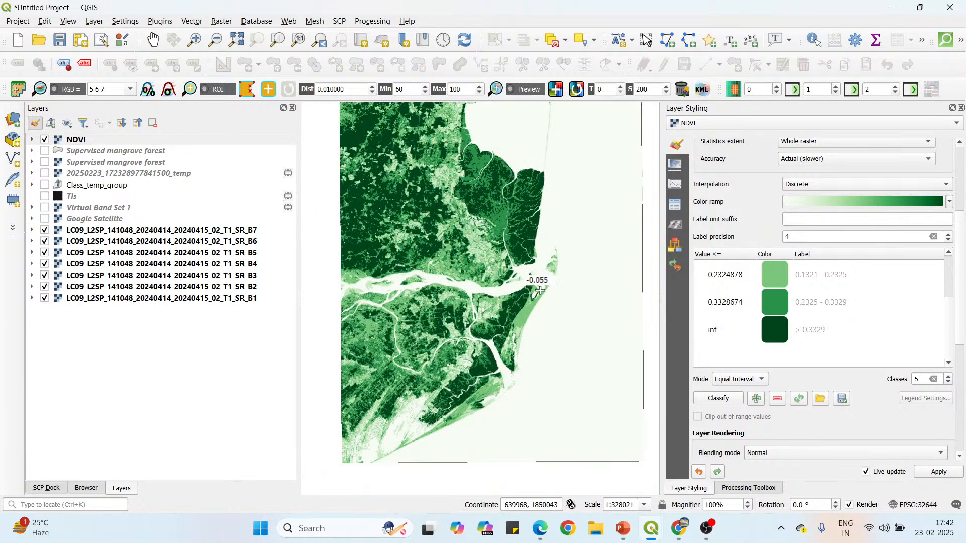
{"action": "left_click", "coordinate": [949, 382]}
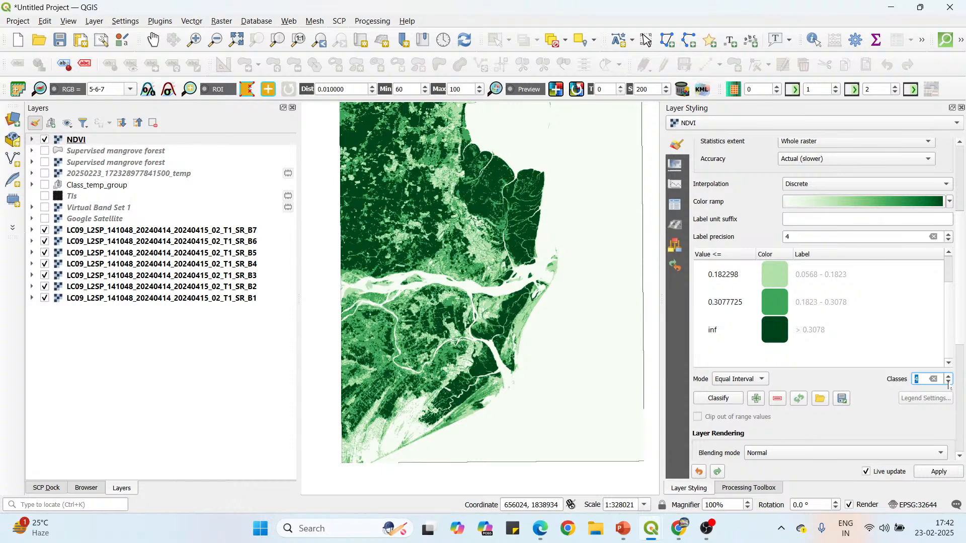
{"action": "left_click", "coordinate": [948, 384]}
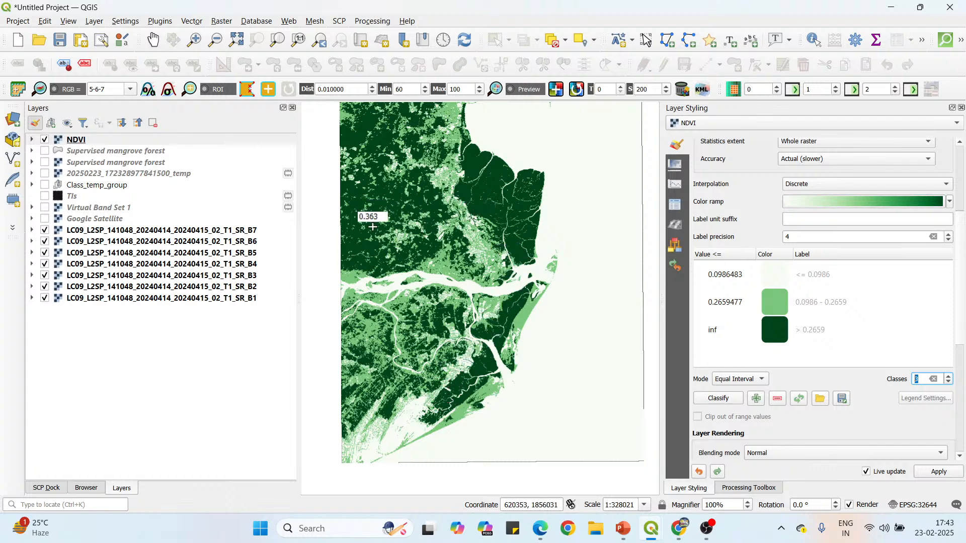
Examine the NDVI pixel values across the inland vegetation and the coastal mangrove areas.
{"action": "scroll", "coordinate": [372, 227], "scroll_direction": "up", "scroll_amount": 1}
{"action": "scroll", "coordinate": [346, 234], "scroll_direction": "down", "scroll_amount": 1}
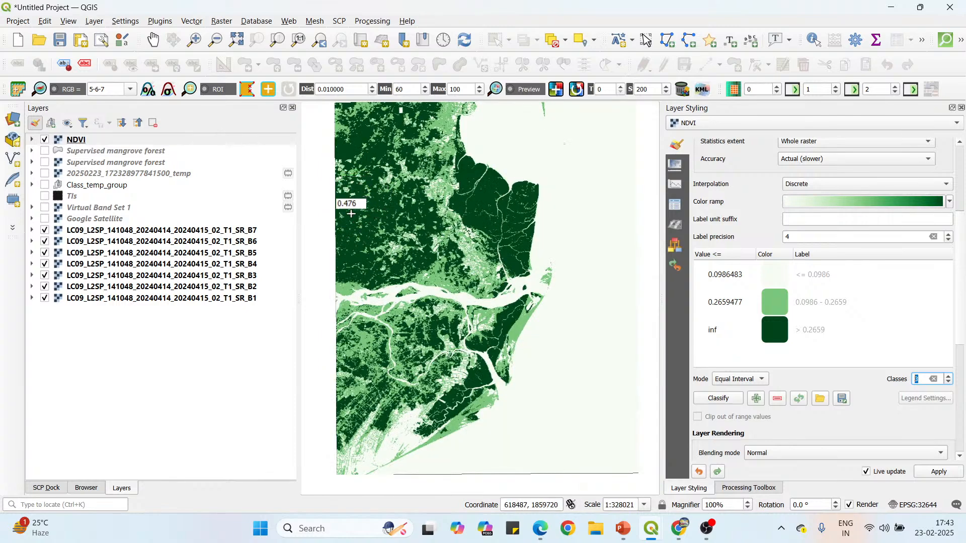
{"action": "scroll", "coordinate": [354, 209], "scroll_direction": "up", "scroll_amount": 1}
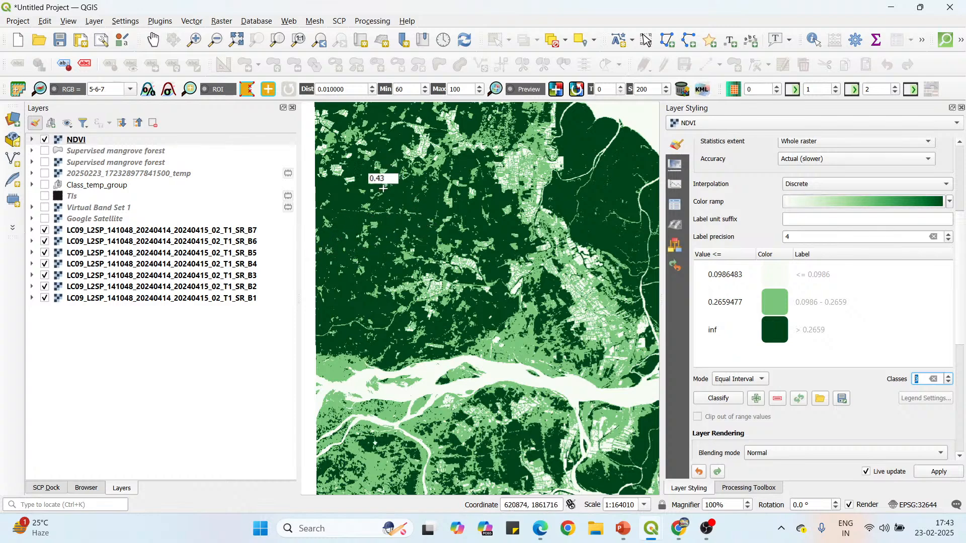
{"action": "scroll", "coordinate": [364, 189], "scroll_direction": "down", "scroll_amount": 1}
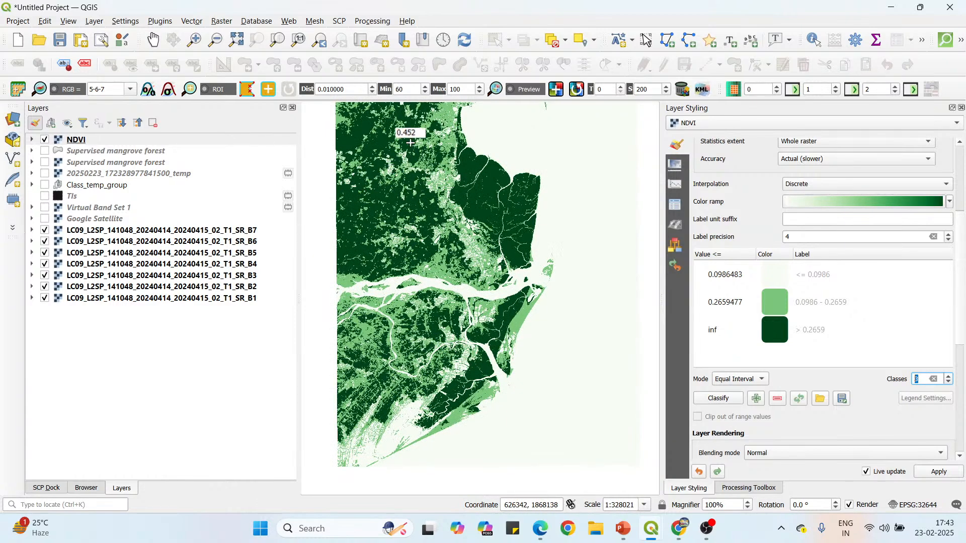
{"action": "scroll", "coordinate": [410, 143], "scroll_direction": "up", "scroll_amount": 1}
{"action": "scroll", "coordinate": [425, 156], "scroll_direction": "down", "scroll_amount": 1}
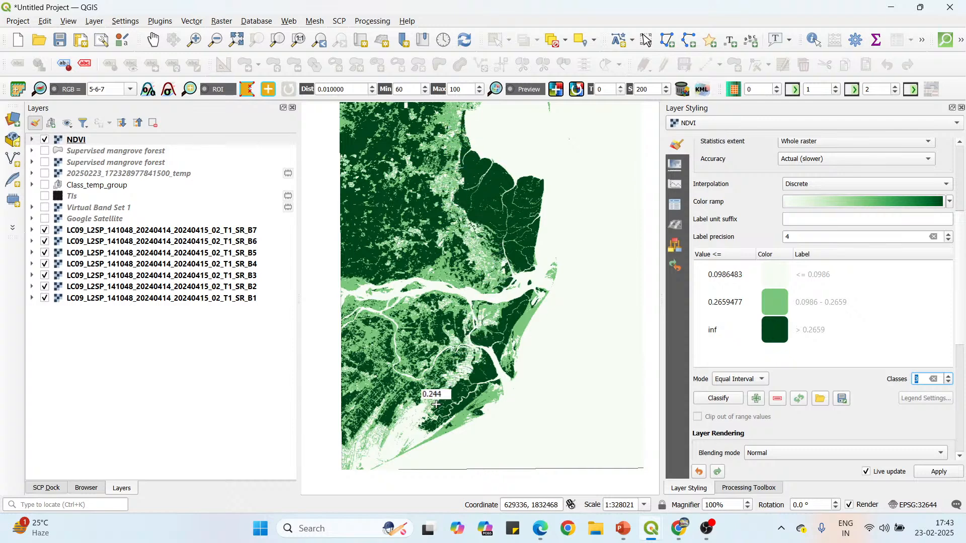
Try the Quantile classification mode on the NDVI layer and switch back to Equal Interval.
{"action": "left_click", "coordinate": [761, 383]}
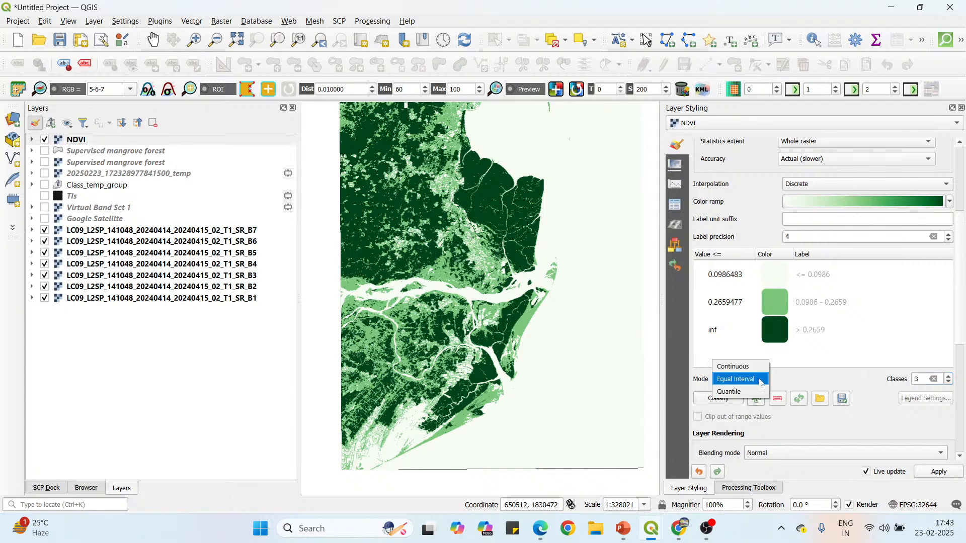
{"action": "left_click", "coordinate": [754, 391]}
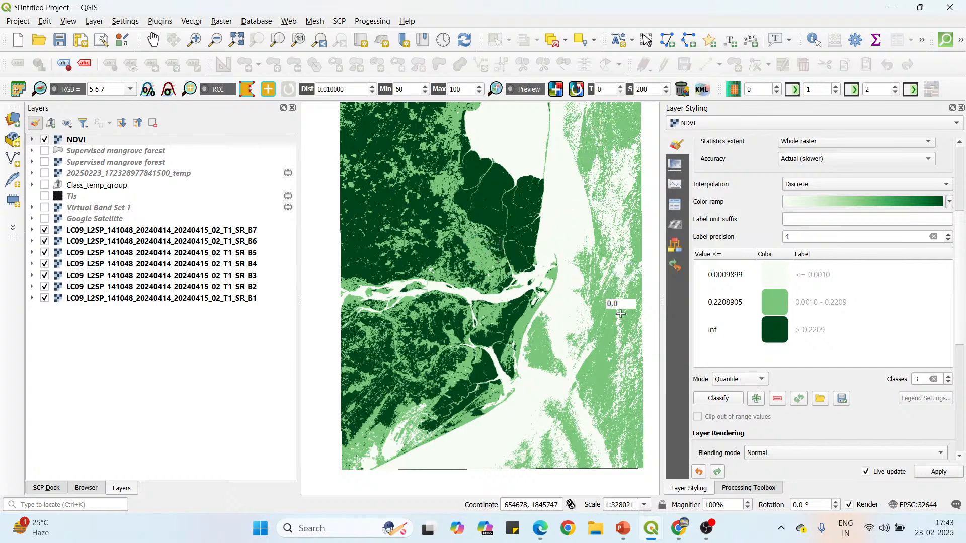
{"action": "left_click", "coordinate": [756, 381]}
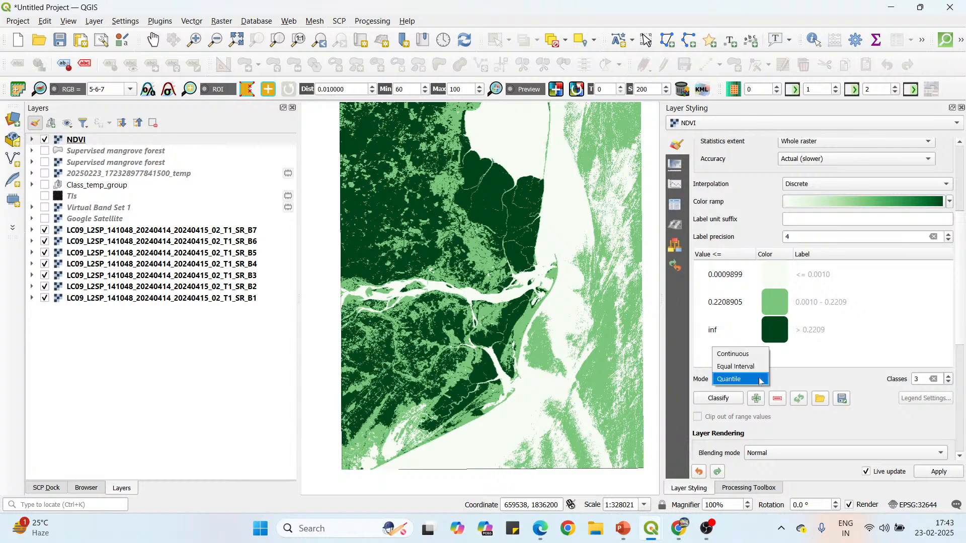
{"action": "left_click", "coordinate": [756, 367]}
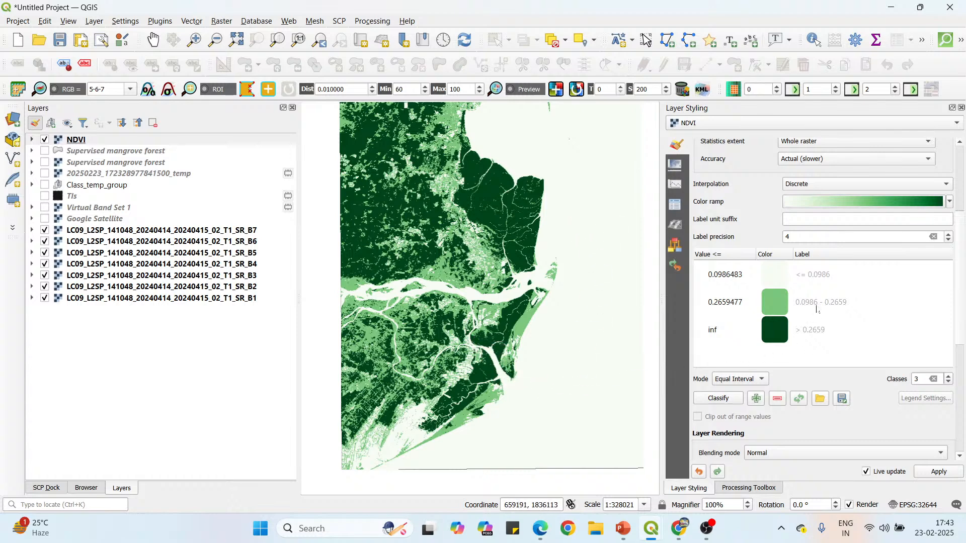
Check the whole NDVI raster on the map and set its number of classes to 4.
{"action": "scroll", "coordinate": [508, 377], "scroll_direction": "down", "scroll_amount": 1}
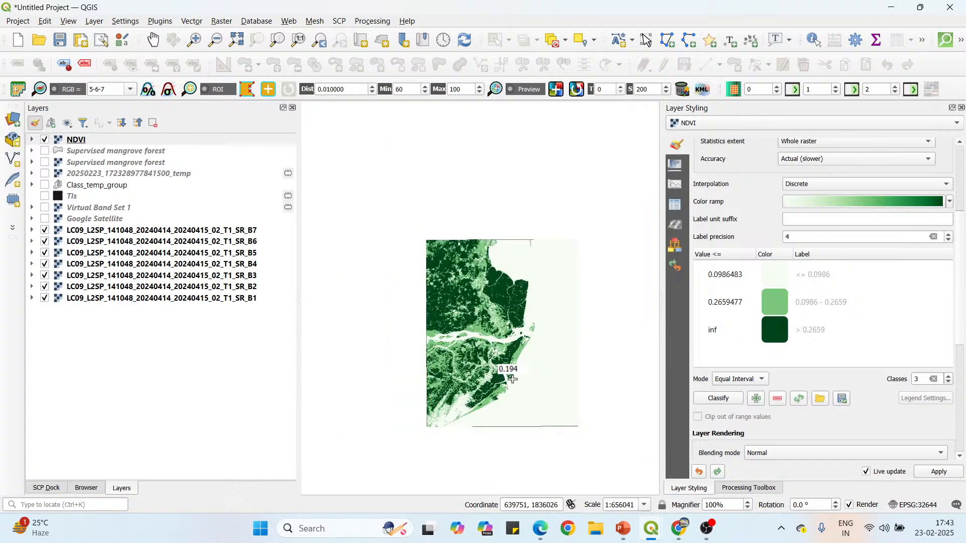
{"action": "scroll", "coordinate": [516, 353], "scroll_direction": "up", "scroll_amount": 1}
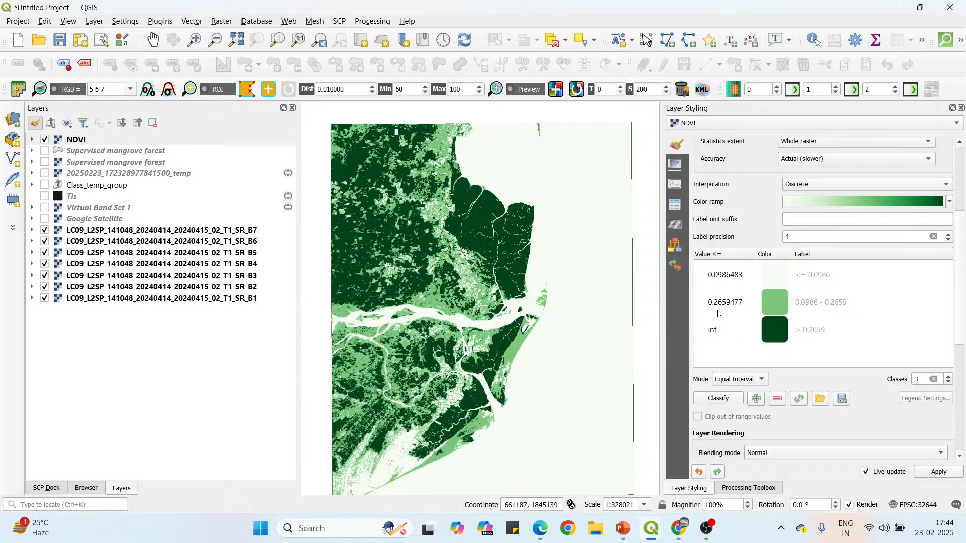
{"action": "left_click", "coordinate": [948, 377]}
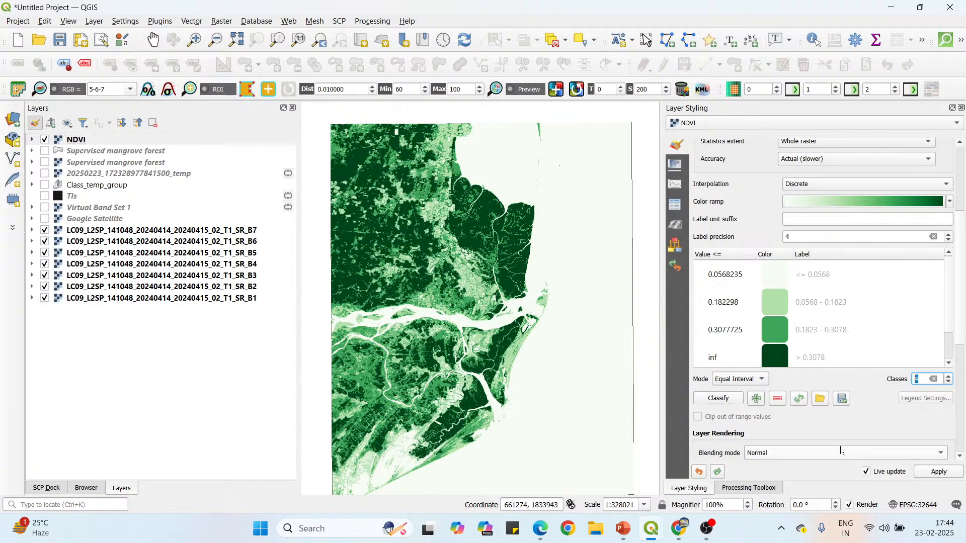
Look through the NDVI and Supervised mangrove forest layers, and switch to the PowerPoint slide explaining the NDVI formula and interpretation.
{"action": "left_click", "coordinate": [119, 141]}
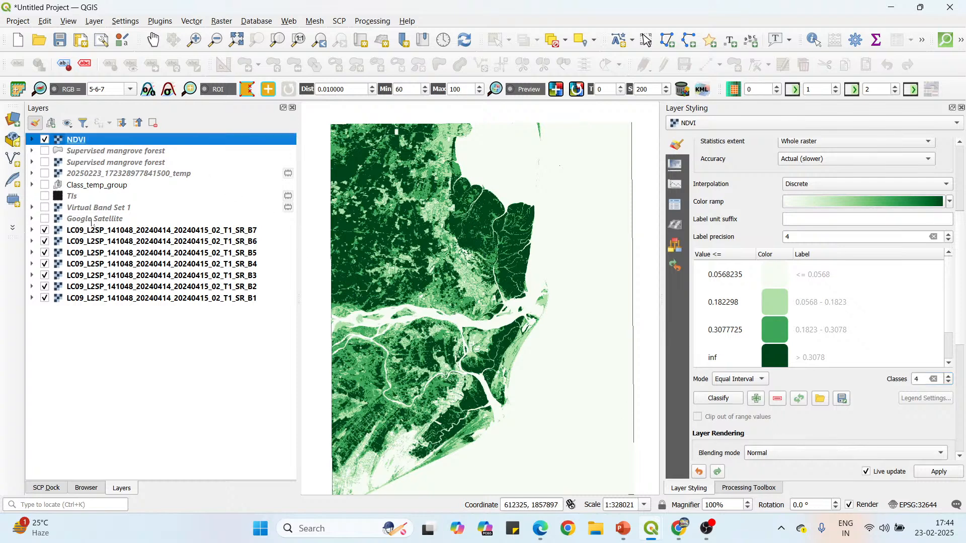
{"action": "left_click", "coordinate": [92, 163]}
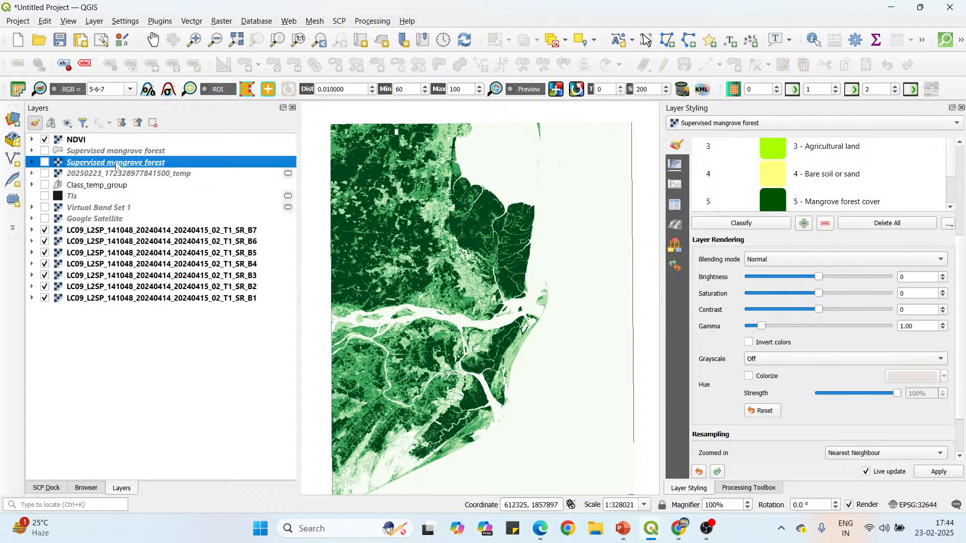
{"action": "left_click", "coordinate": [125, 152]}
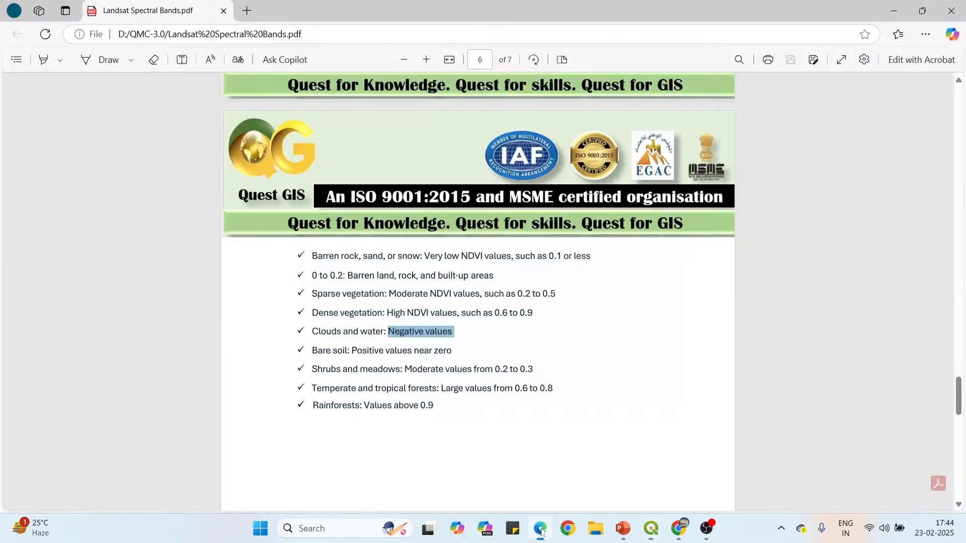
{"action": "left_click", "coordinate": [540, 528]}
{"action": "left_click", "coordinate": [624, 529]}
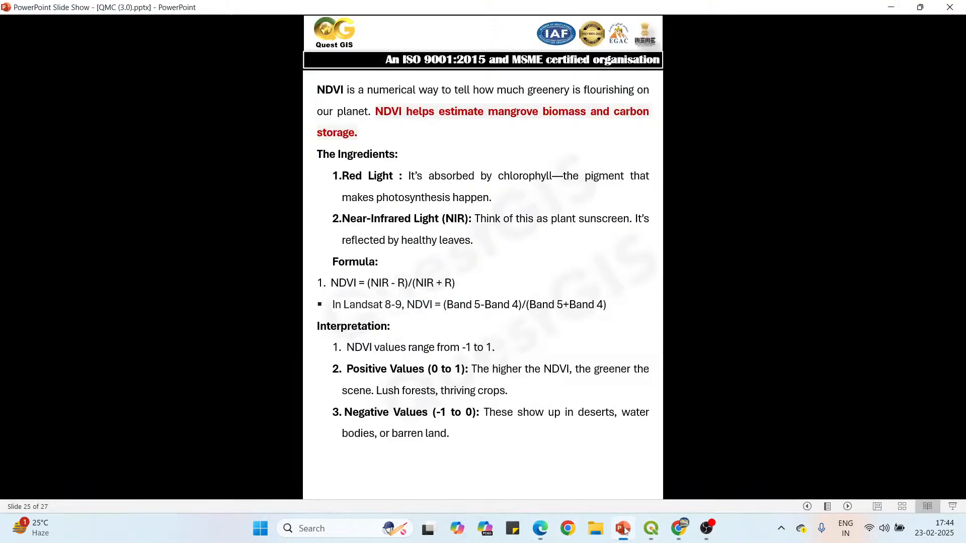
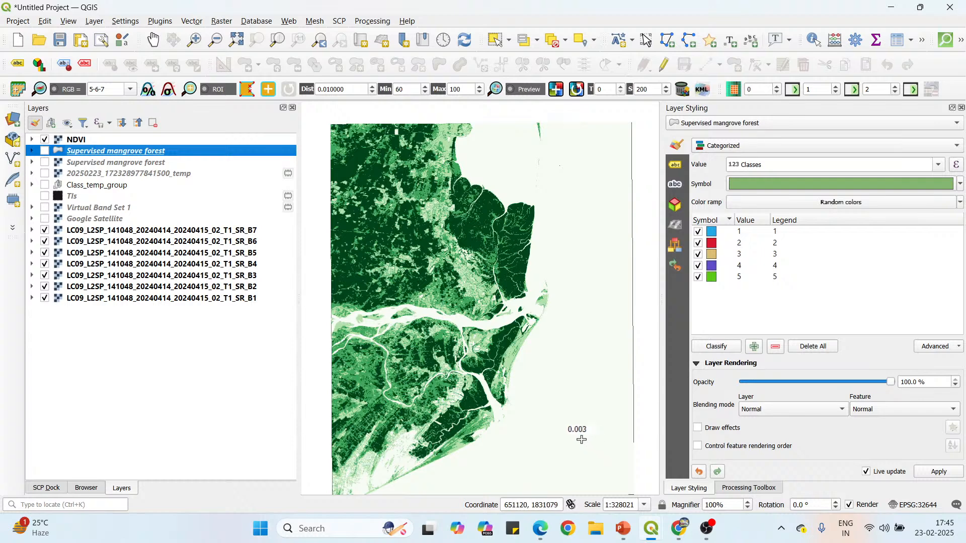
Start the native Raster calculator and choose the Landsat B4 and B5 surface reflectance rasters as its input layers.
{"action": "left_click", "coordinate": [750, 488]}
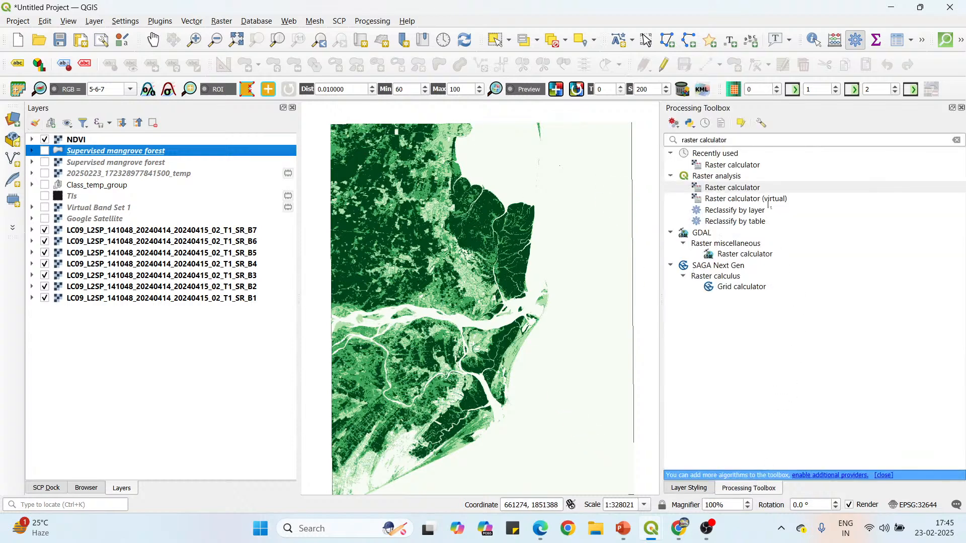
{"action": "double_click", "coordinate": [767, 188]}
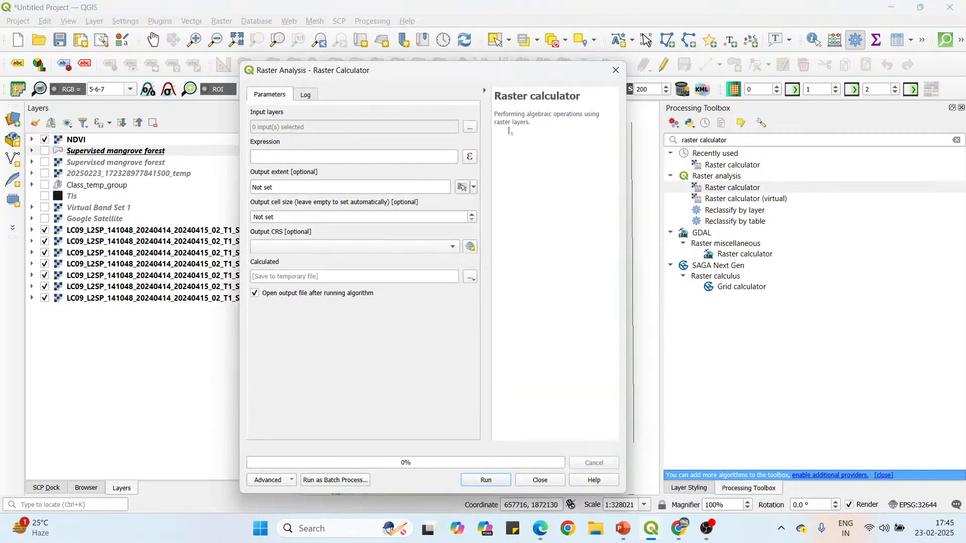
{"action": "left_click", "coordinate": [471, 128]}
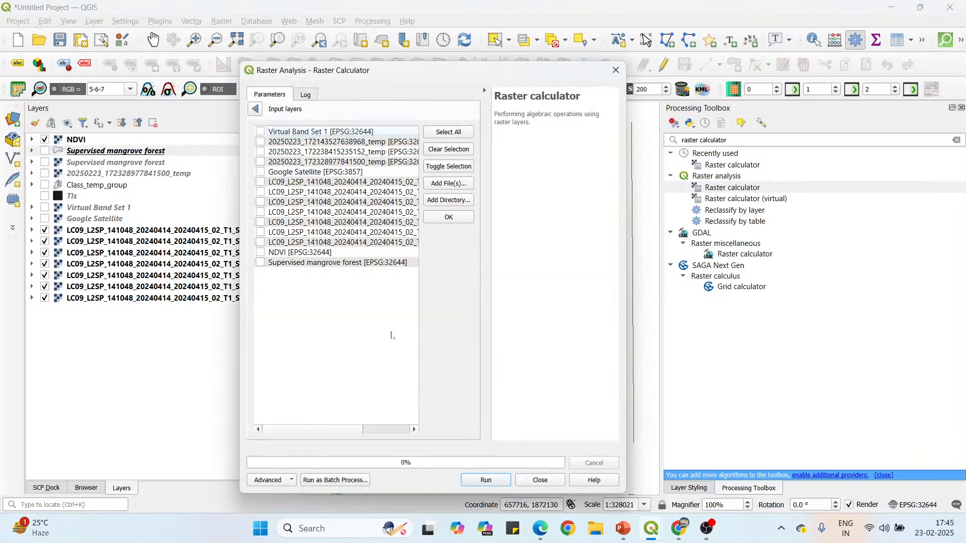
{"action": "left_click_drag", "start_coordinate": [342, 437], "coordinate": [392, 436]}
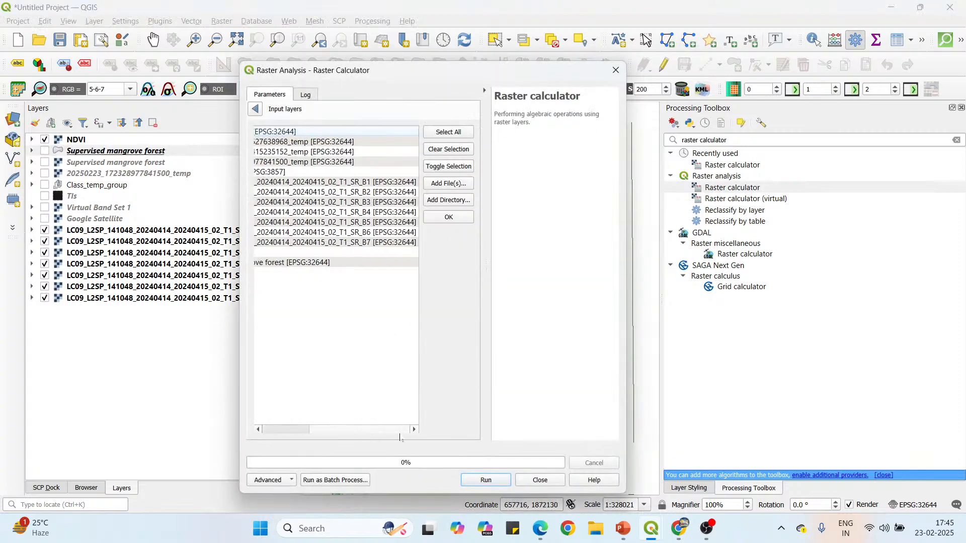
{"action": "left_click", "coordinate": [356, 221]}
{"action": "left_click", "coordinate": [355, 212]}
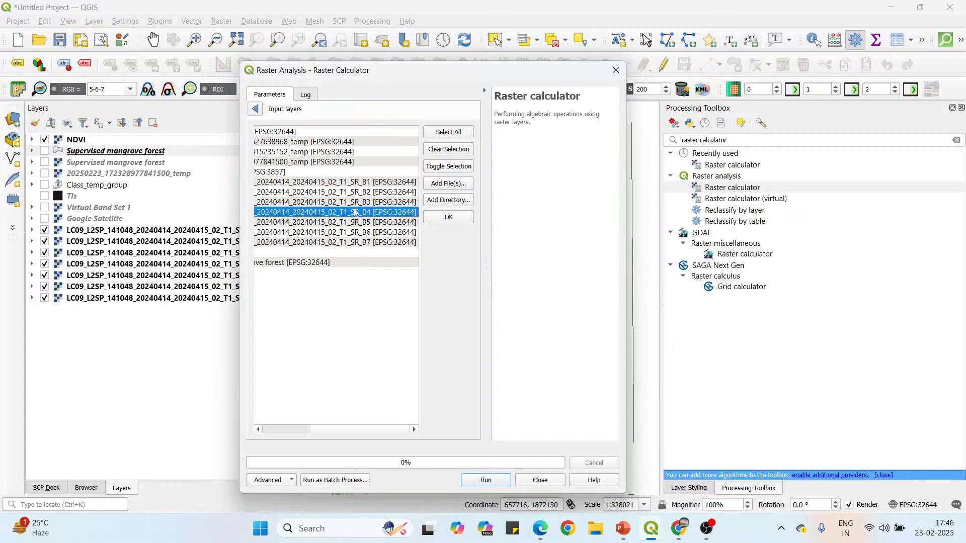
{"action": "left_click_drag", "start_coordinate": [363, 429], "coordinate": [275, 429]}
{"action": "left_click", "coordinate": [260, 212]}
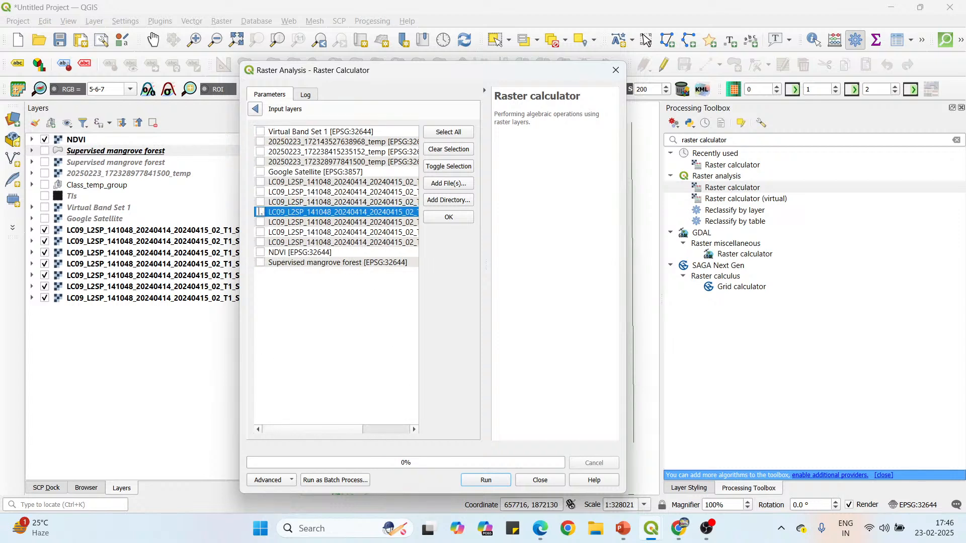
{"action": "left_click", "coordinate": [450, 218]}
Build the first part of the SAVI expression as (B5 - B4) * (1.5) using the selected Landsat bands.
{"action": "left_click", "coordinate": [469, 156]}
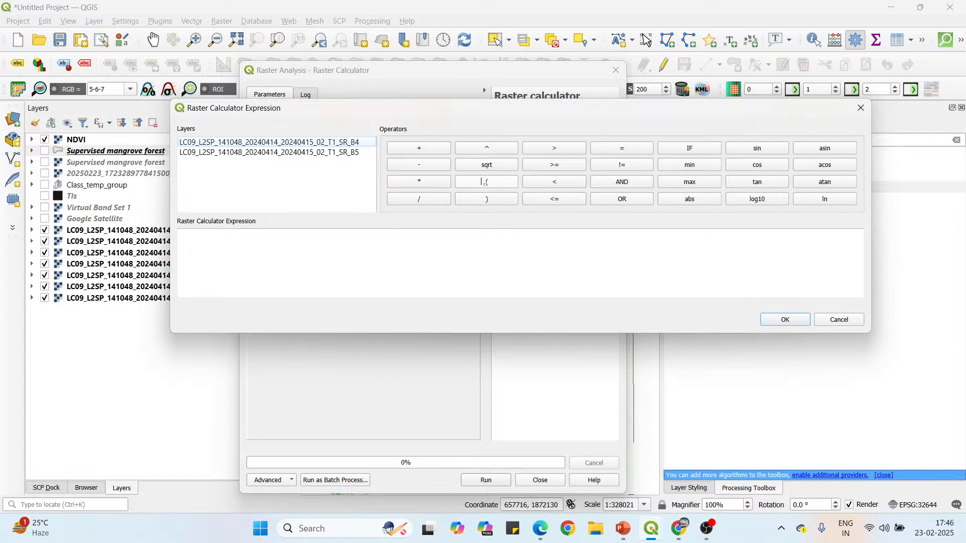
{"action": "left_click", "coordinate": [481, 184]}
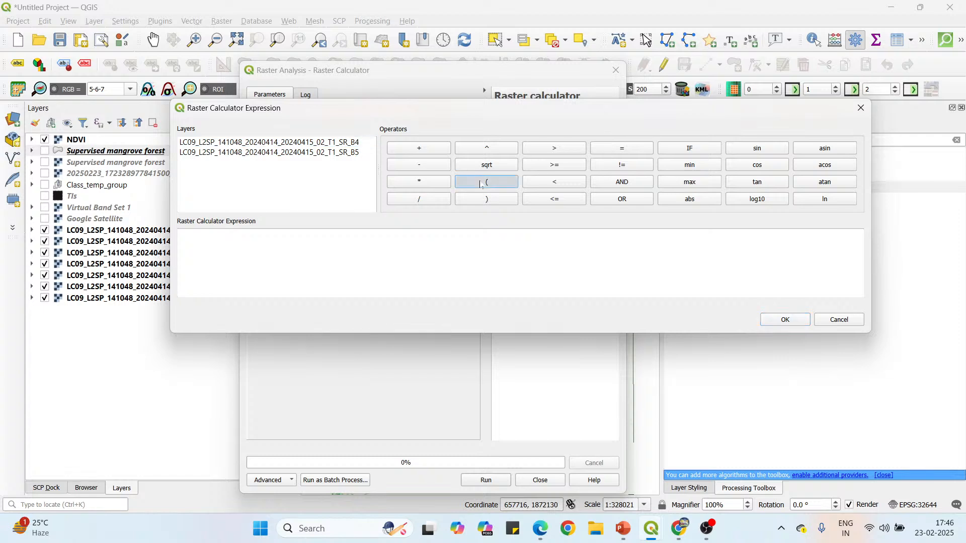
{"action": "double_click", "coordinate": [296, 152]}
{"action": "left_click", "coordinate": [414, 166]}
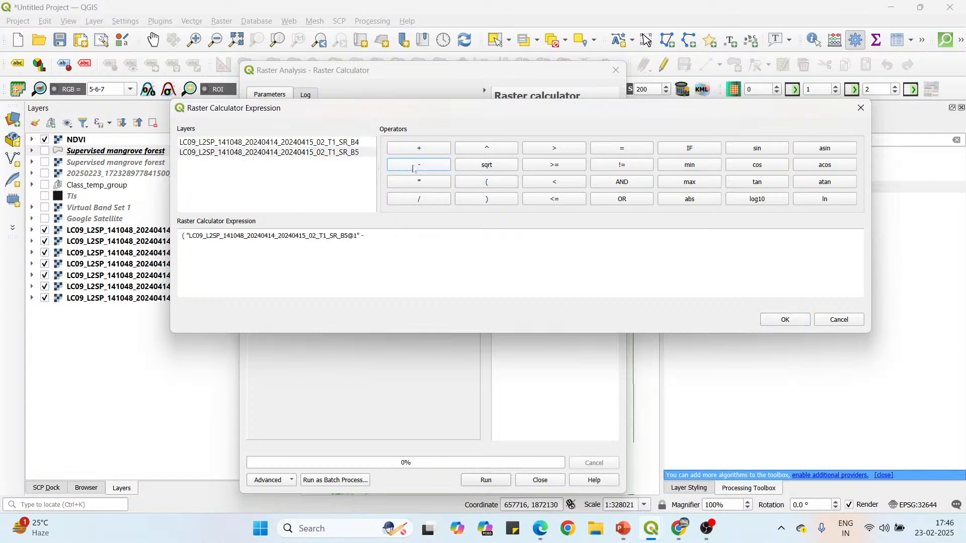
{"action": "double_click", "coordinate": [332, 143]}
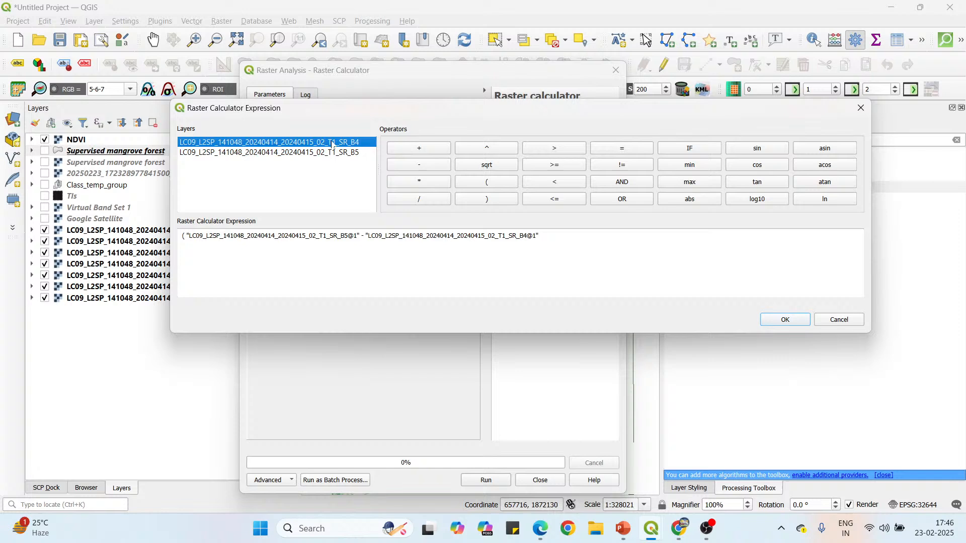
{"action": "left_click", "coordinate": [498, 199]}
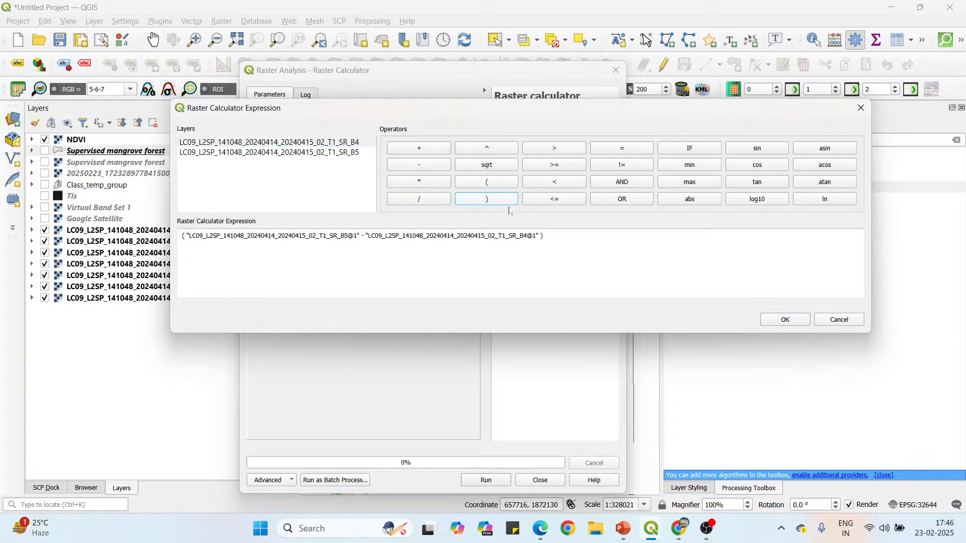
{"action": "left_click", "coordinate": [428, 183]}
{"action": "left_click", "coordinate": [486, 182]}
{"action": "left_click", "coordinate": [500, 199]}
{"action": "key", "text": "BackSpace"}
Complete the SAVI expression by dividing by (B5 + B4 + 0.5).
{"action": "left_click", "coordinate": [428, 201]}
{"action": "left_click", "coordinate": [486, 184]}
{"action": "double_click", "coordinate": [329, 157]}
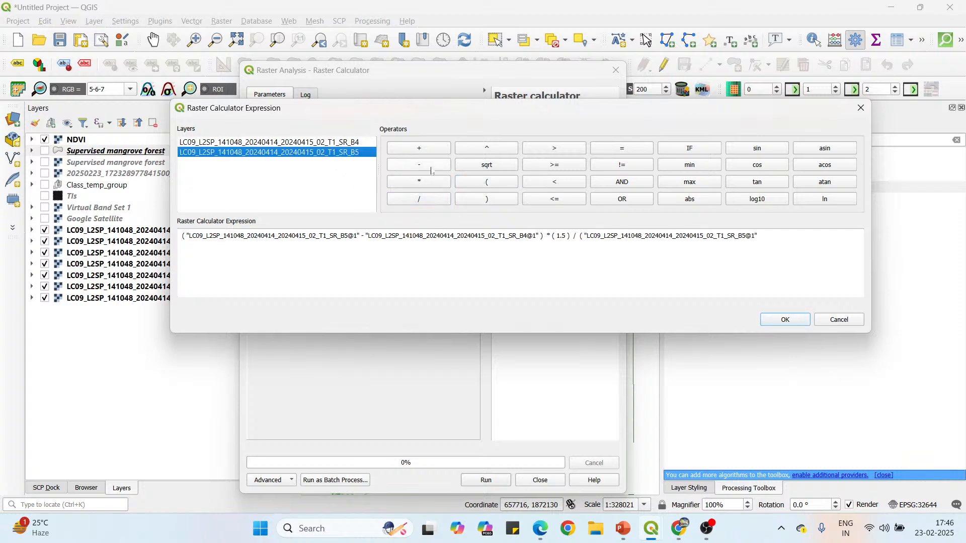
{"action": "left_click", "coordinate": [428, 150]}
{"action": "double_click", "coordinate": [351, 145]}
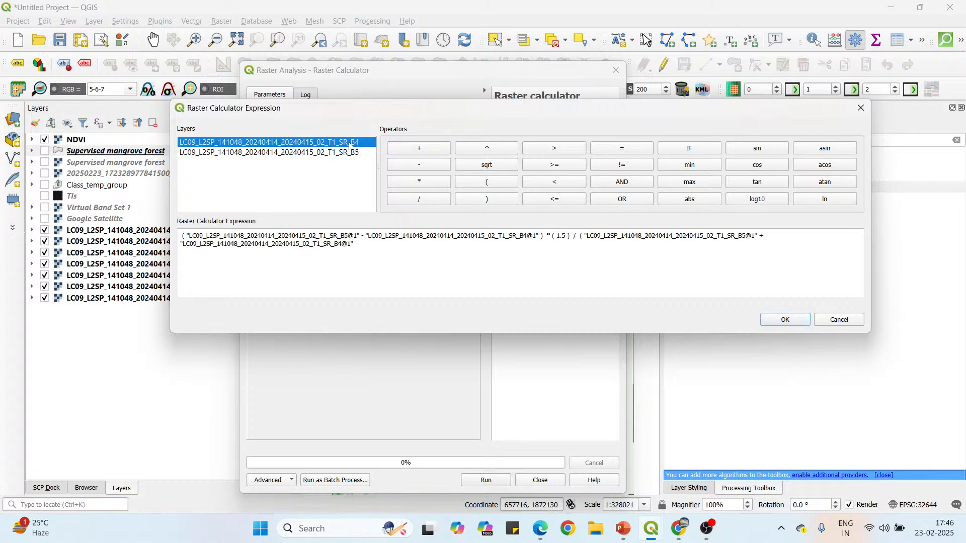
{"action": "left_click", "coordinate": [423, 150]}
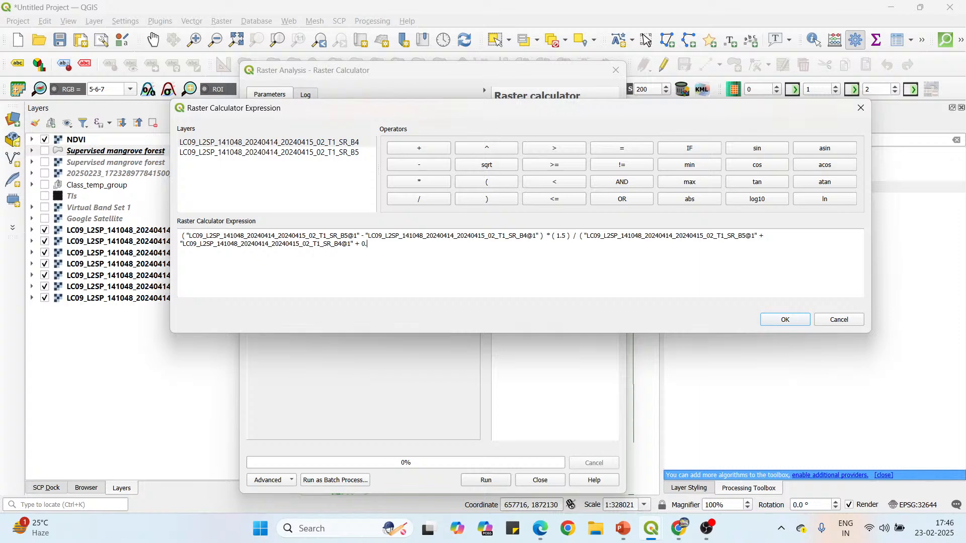
{"action": "left_click", "coordinate": [494, 200]}
Check the expression against the SAVI formula slide in PowerPoint, and accept it in the QGIS Raster Calculator.
{"action": "mouse_move", "coordinate": [623, 529]}
{"action": "left_click", "coordinate": [619, 483]}
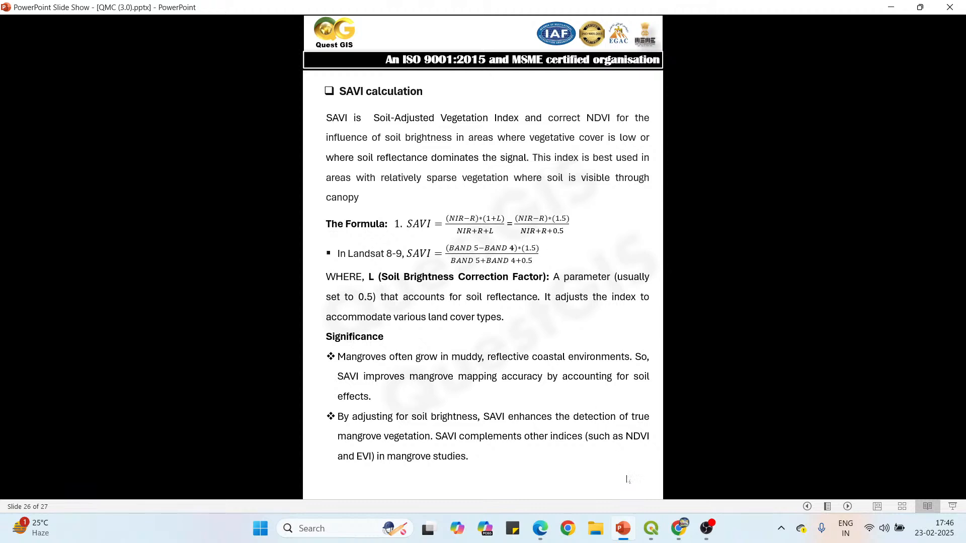
{"action": "mouse_move", "coordinate": [651, 528]}
{"action": "left_click", "coordinate": [731, 470]}
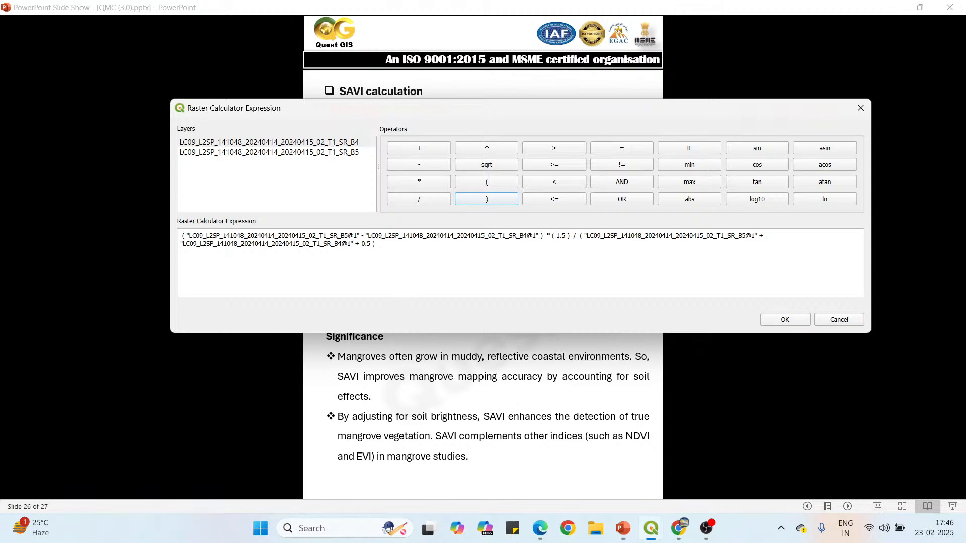
{"action": "left_click", "coordinate": [793, 321]}
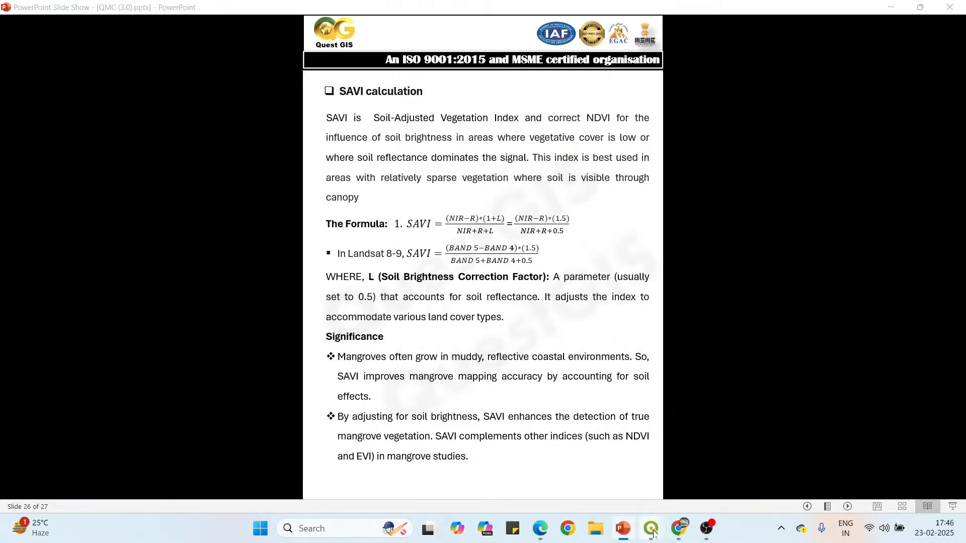
{"action": "mouse_move", "coordinate": [651, 528]}
{"action": "left_click", "coordinate": [626, 471]}
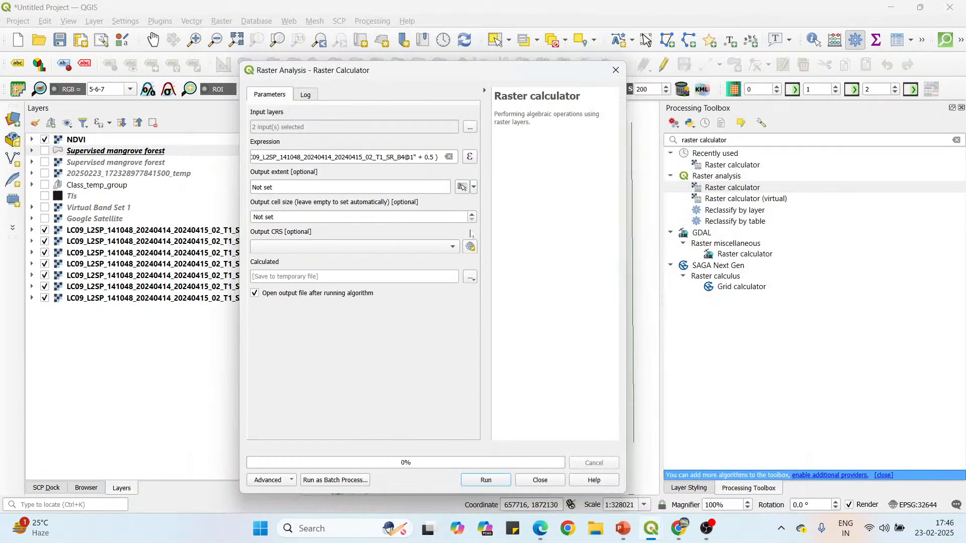
Set the output file to SAVI in SDAT format in the Data folder and run the raster calculation.
{"action": "left_click", "coordinate": [470, 277]}
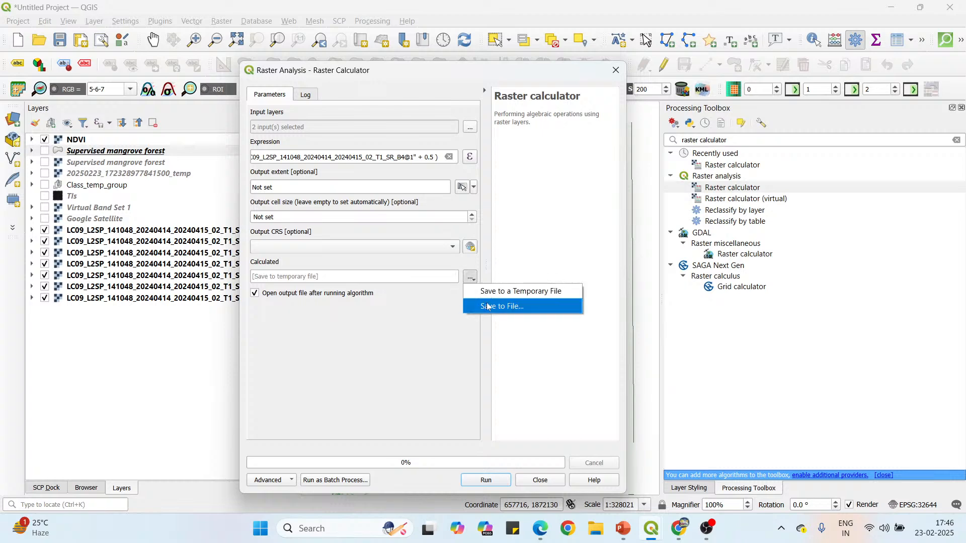
{"action": "left_click", "coordinate": [488, 304]}
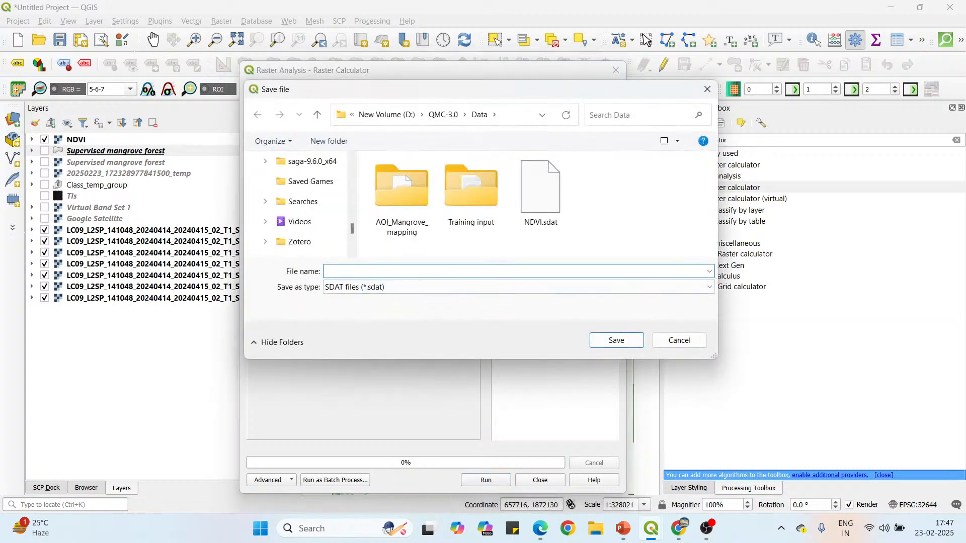
{"action": "type", "text": "SAVI"}
{"action": "left_click", "coordinate": [616, 340]}
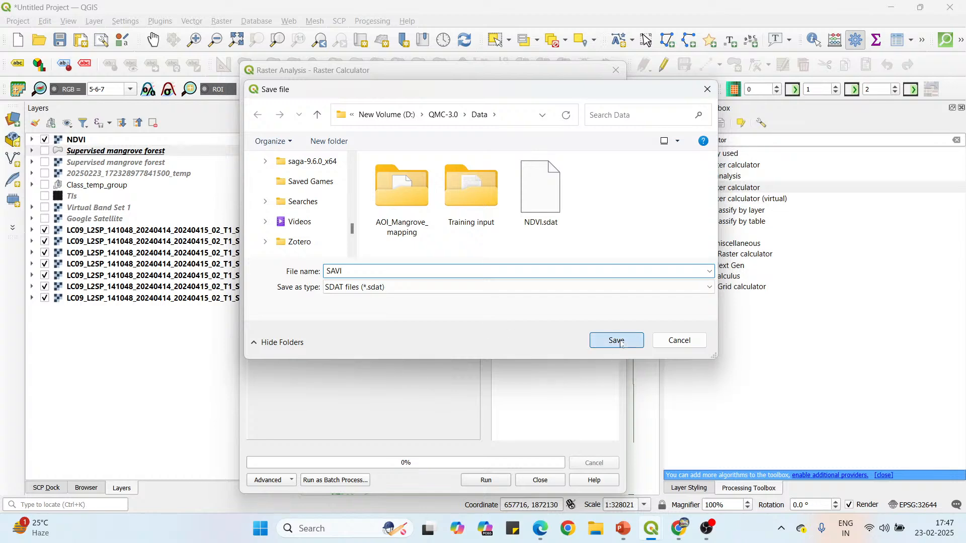
{"action": "left_click", "coordinate": [497, 480]}
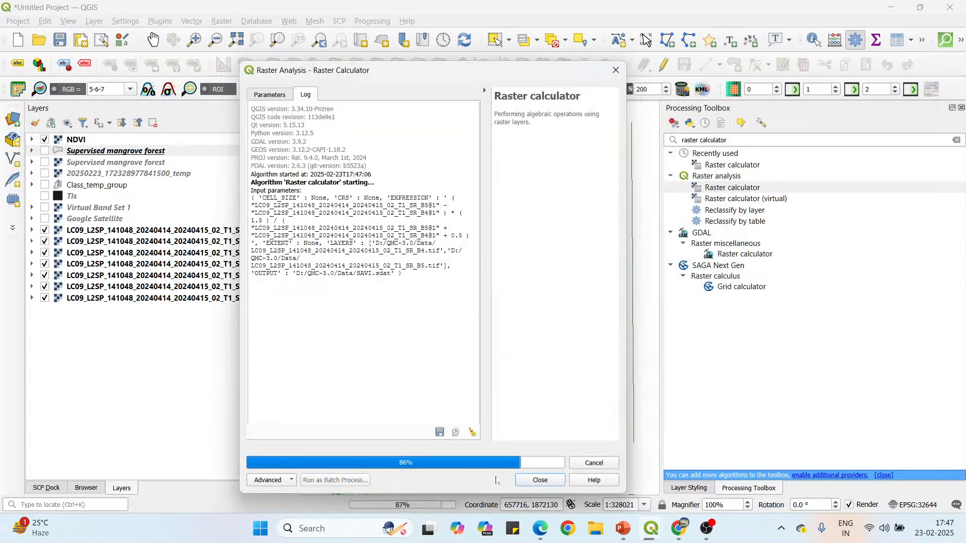
{"action": "left_click", "coordinate": [535, 480]}
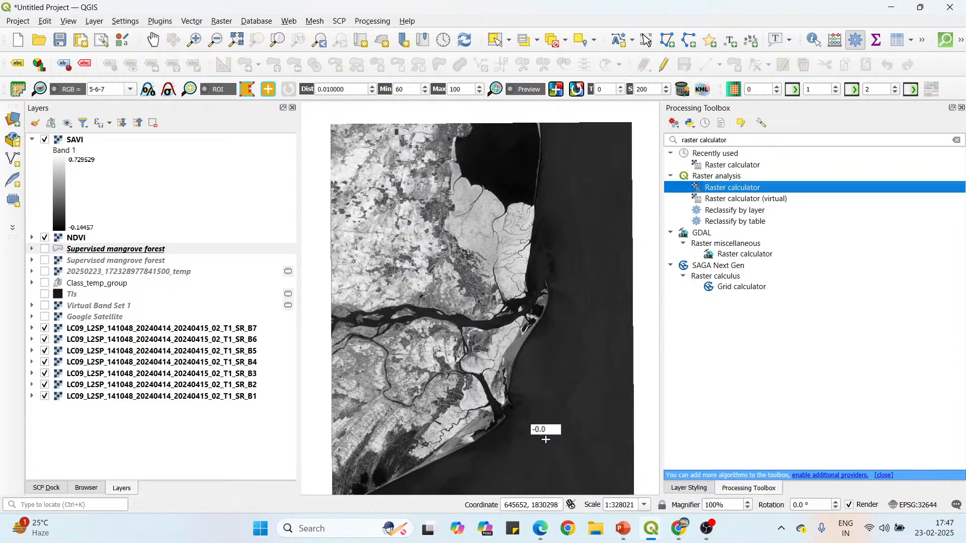
Open the styling settings of the new SAVI layer.
{"action": "left_click", "coordinate": [79, 149]}
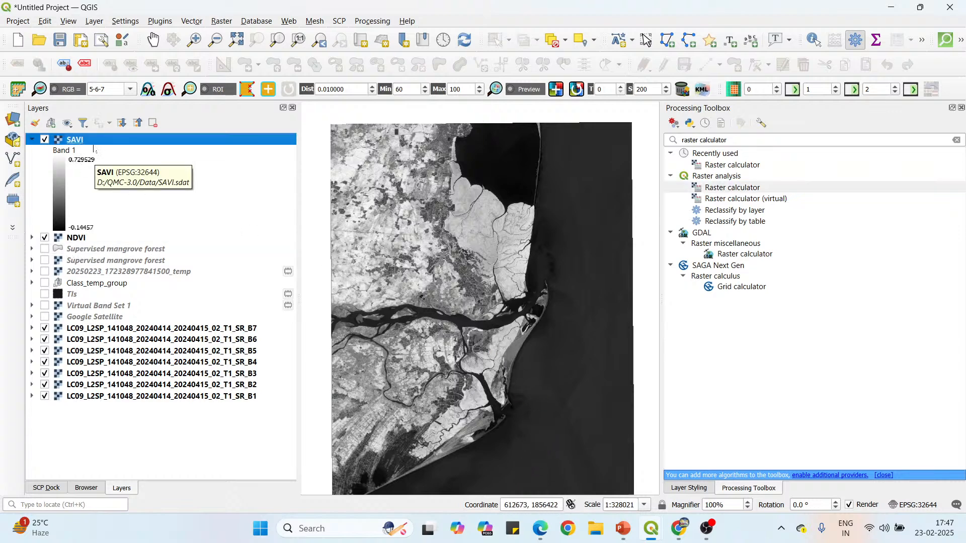
{"action": "left_click", "coordinate": [696, 490]}
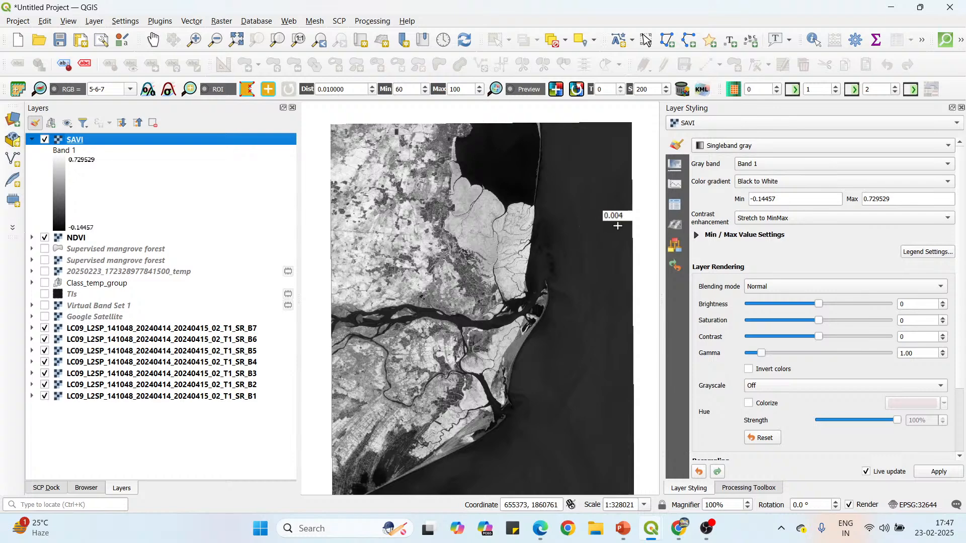
Set the min/max values of the SAVI layer's gray rendering to a cumulative count cut of 2.0 to 98.0%.
{"action": "left_click", "coordinate": [696, 235]}
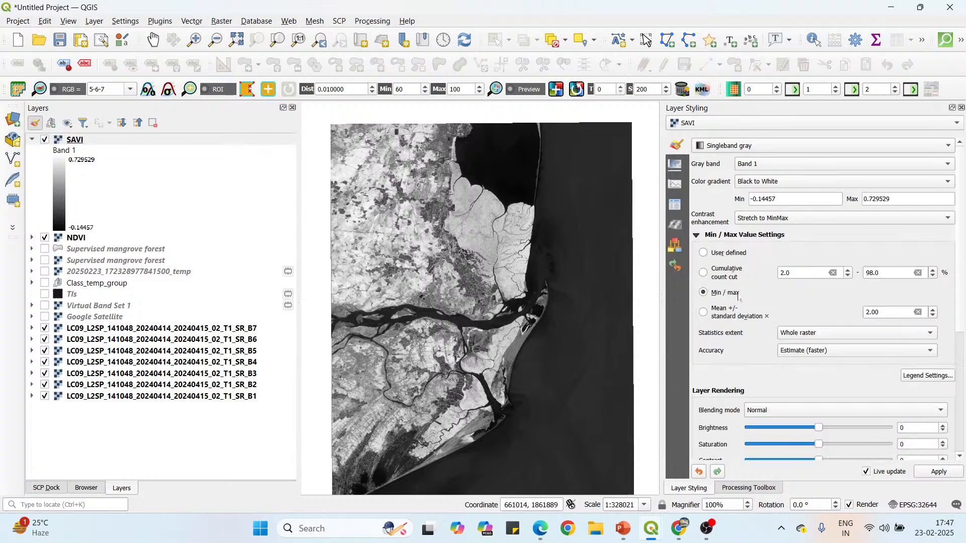
{"action": "left_click", "coordinate": [704, 273]}
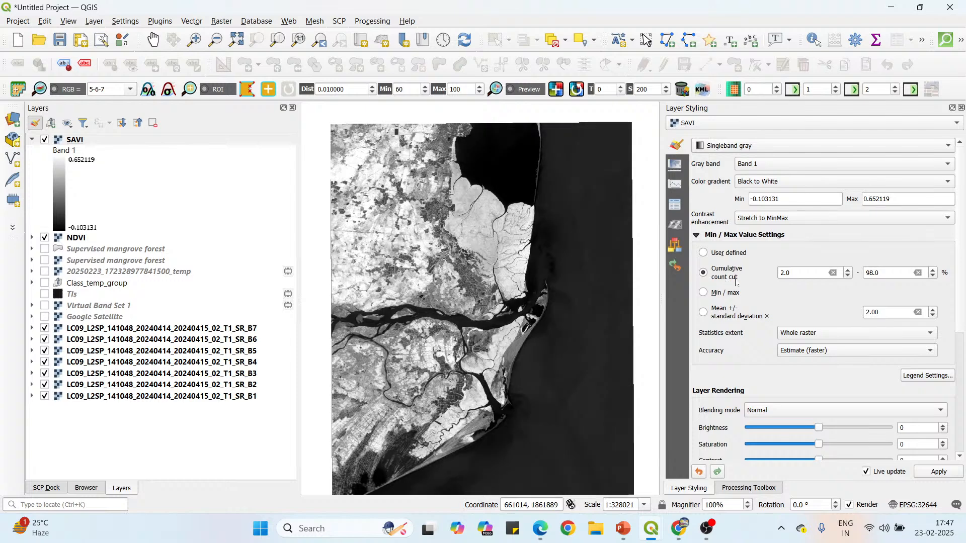
{"action": "scroll", "coordinate": [746, 390], "scroll_direction": "down", "scroll_amount": 3}
{"action": "scroll", "coordinate": [744, 389], "scroll_direction": "down", "scroll_amount": 2}
{"action": "scroll", "coordinate": [732, 390], "scroll_direction": "up", "scroll_amount": 5}
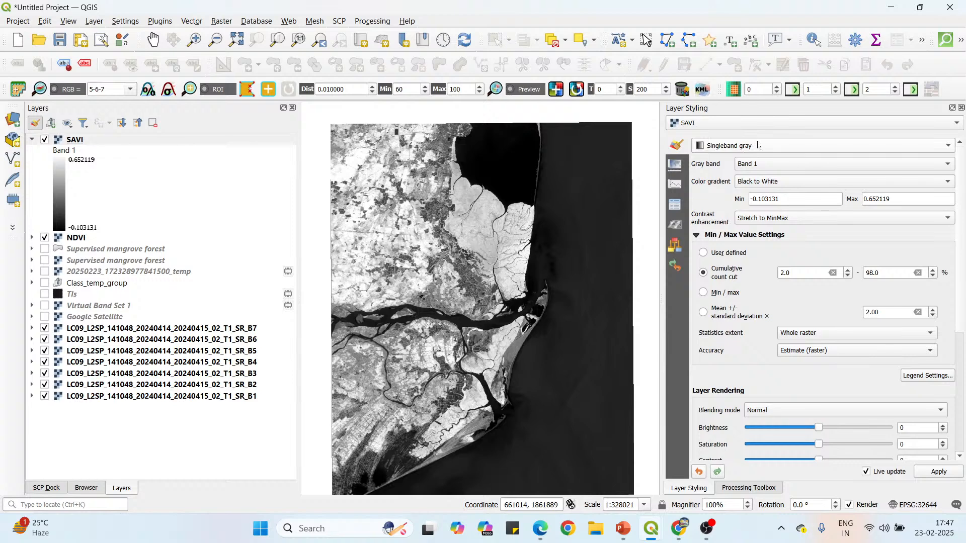
Render the SAVI layer as Singleband pseudocolor with Discrete interpolation.
{"action": "left_click", "coordinate": [758, 145]}
{"action": "left_click", "coordinate": [757, 159]}
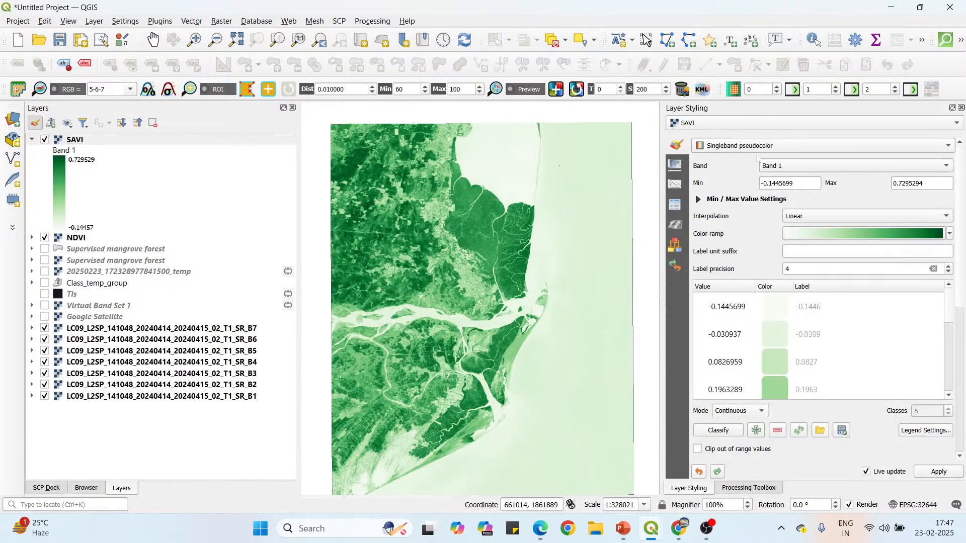
{"action": "left_click", "coordinate": [836, 220]}
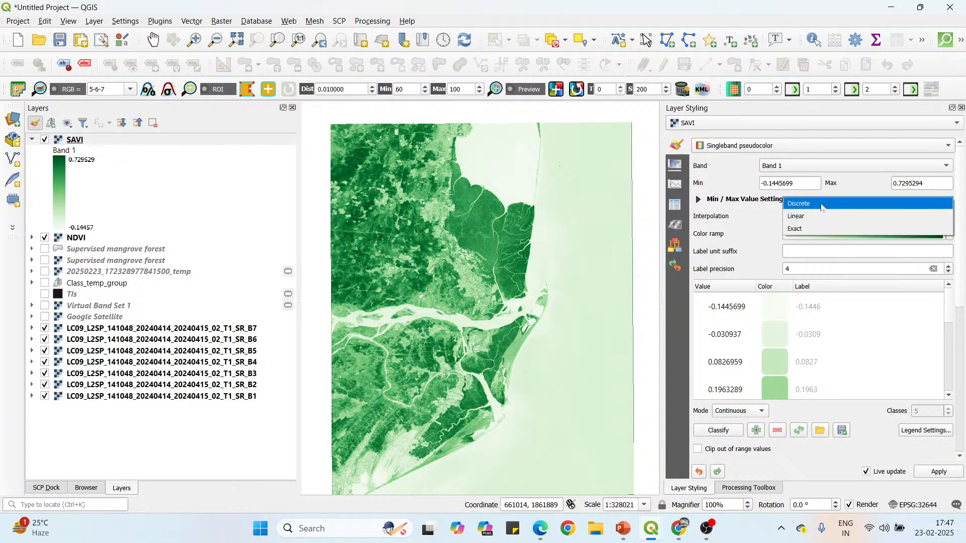
{"action": "left_click", "coordinate": [790, 202]}
Base the pseudocolor min/max values of the SAVI layer on the 2.0–98.0% cumulative count cut.
{"action": "left_click", "coordinate": [698, 200]}
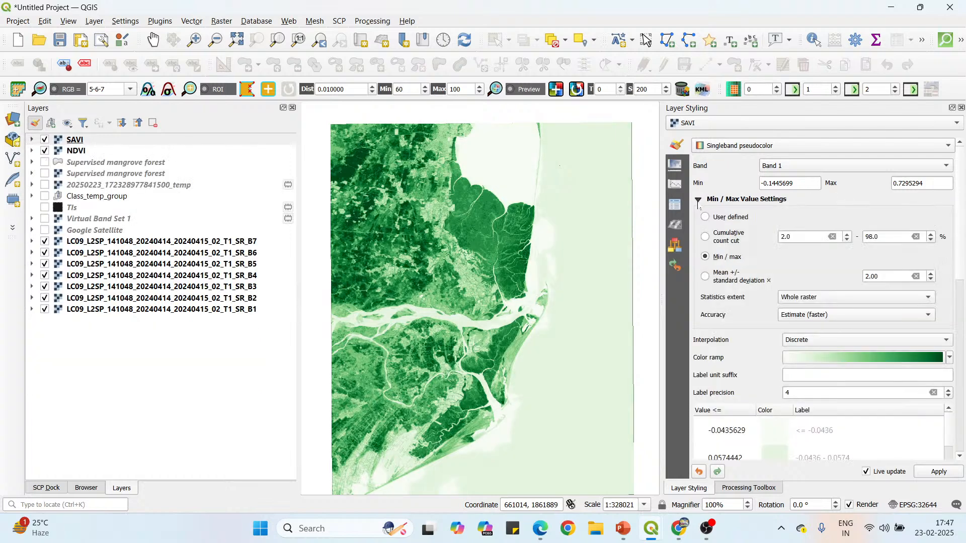
{"action": "left_click", "coordinate": [704, 236]}
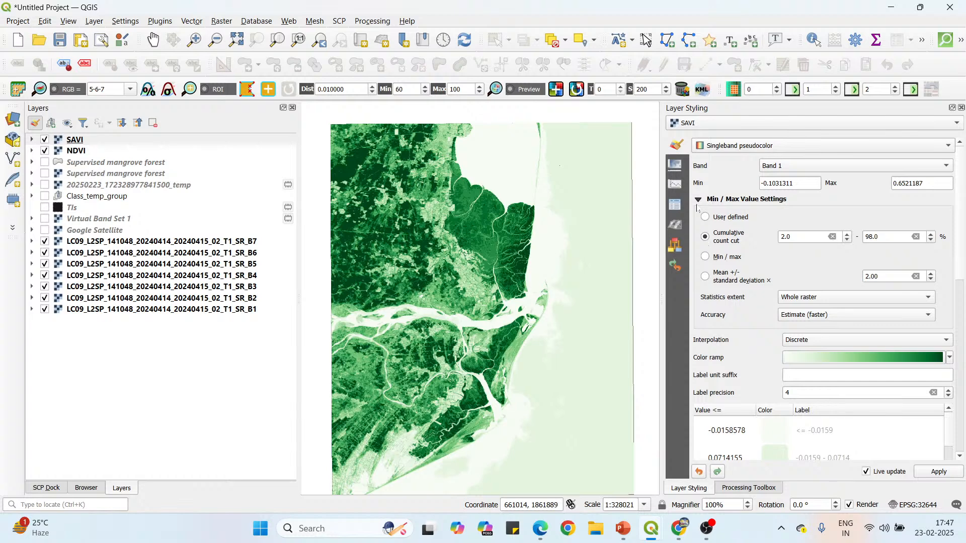
{"action": "left_click", "coordinate": [698, 200]}
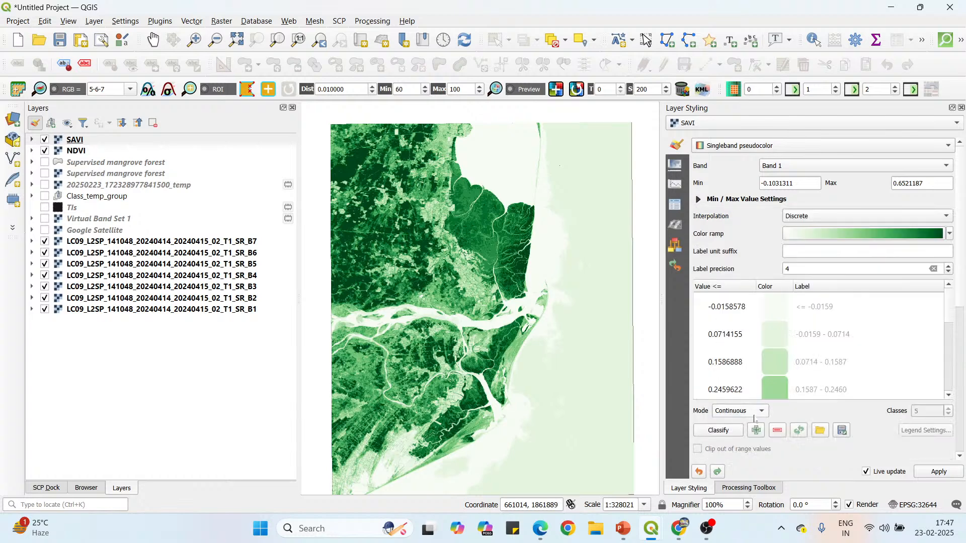
Classify the SAVI values in Equal Interval mode with 4 classes.
{"action": "left_click", "coordinate": [754, 416]}
{"action": "left_click", "coordinate": [755, 424]}
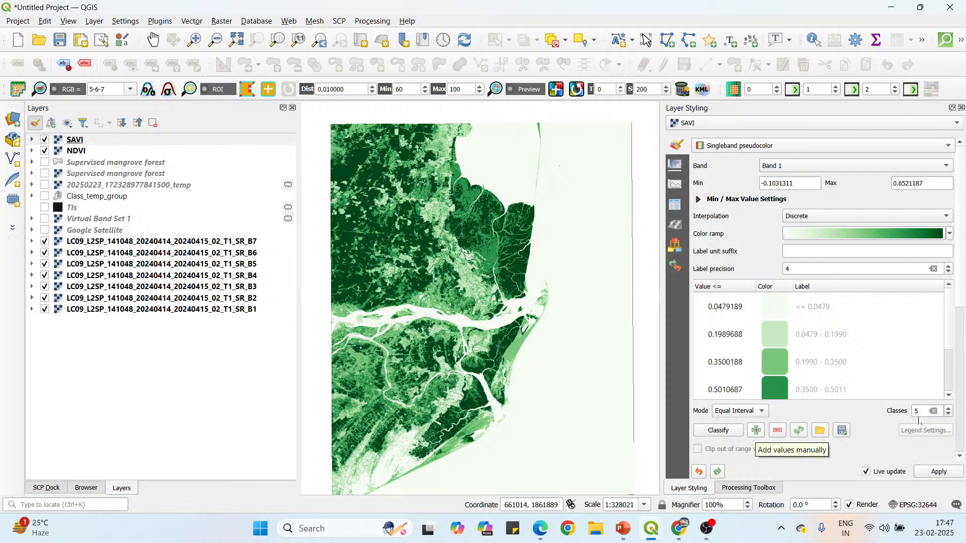
{"action": "left_click", "coordinate": [948, 415]}
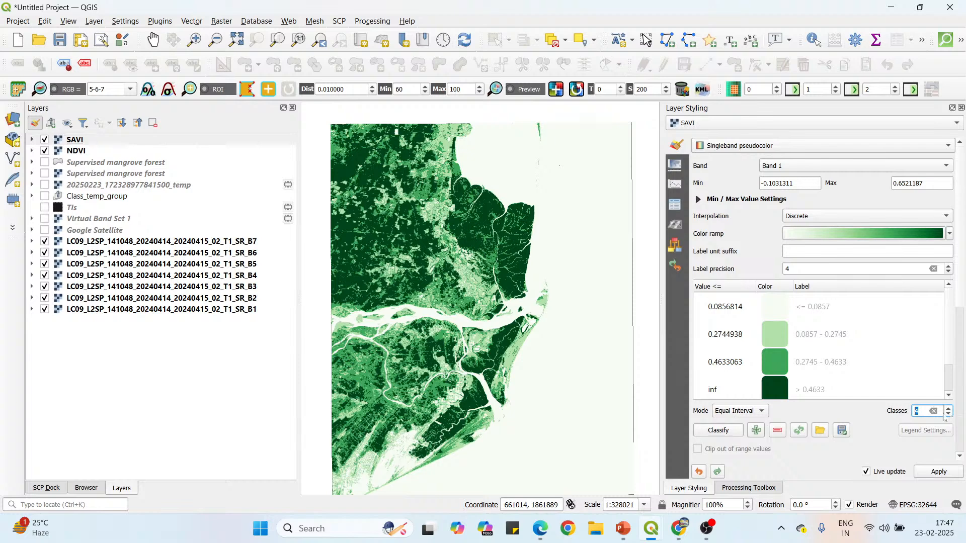
Toggle the SAVI layer's visibility off and on to compare its classes with the NDVI layer in the mangrove area.
{"action": "left_click", "coordinate": [51, 145]}
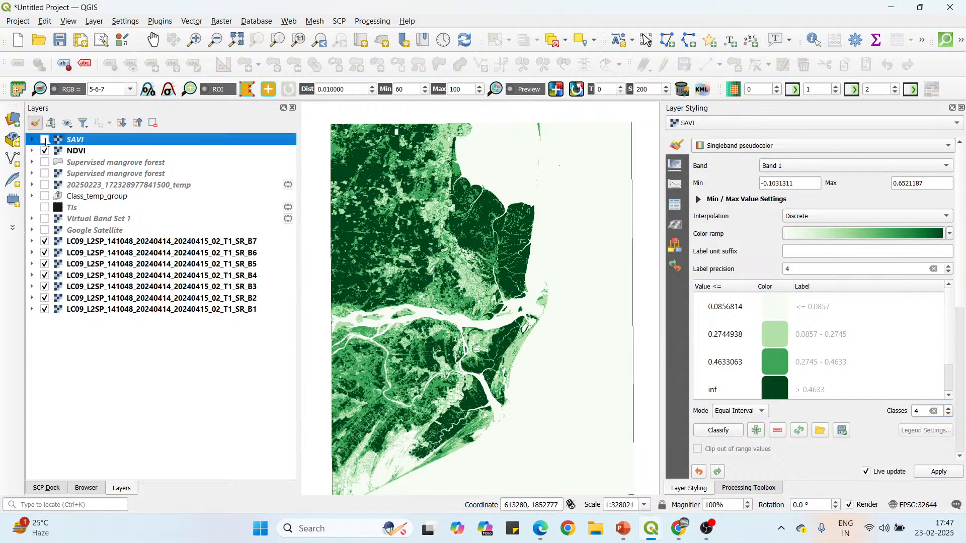
{"action": "scroll", "coordinate": [449, 270], "scroll_direction": "up", "scroll_amount": 3}
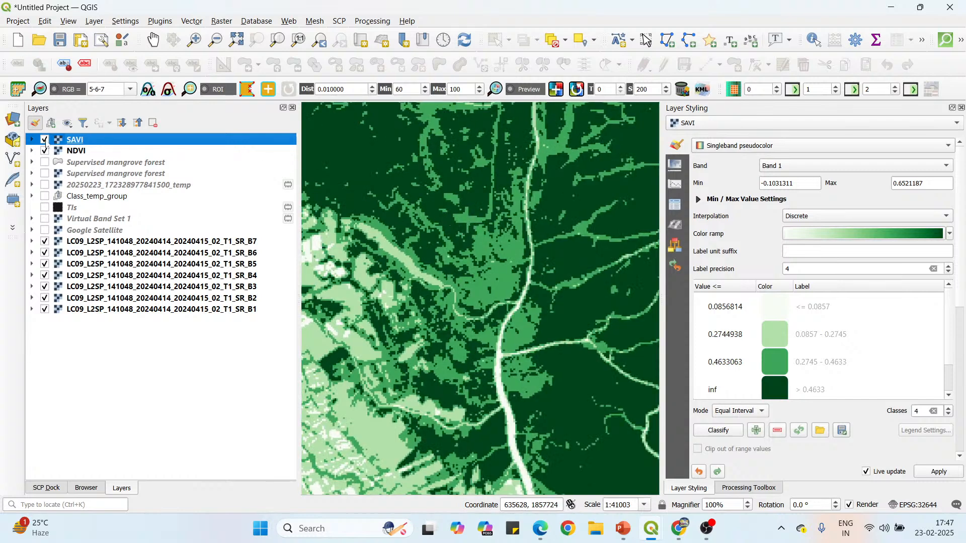
{"action": "left_click", "coordinate": [45, 141]}
{"action": "left_click", "coordinate": [44, 140]}
Review the SAVI calculation slide in PowerPoint and return to QGIS to examine the classified SAVI raster over its full extent.
{"action": "left_click", "coordinate": [536, 528]}
{"action": "left_click", "coordinate": [623, 528]}
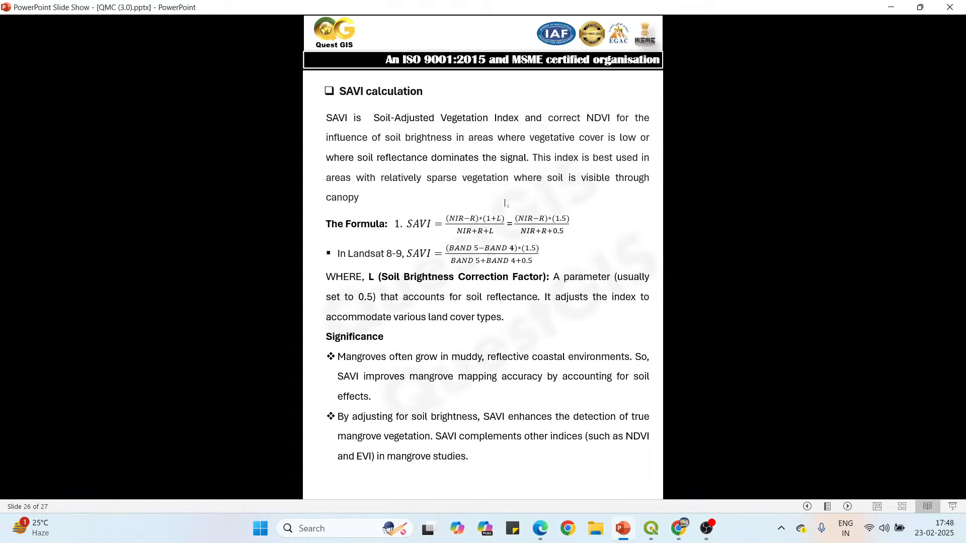
{"action": "mouse_move", "coordinate": [651, 528]}
{"action": "left_click", "coordinate": [699, 470]}
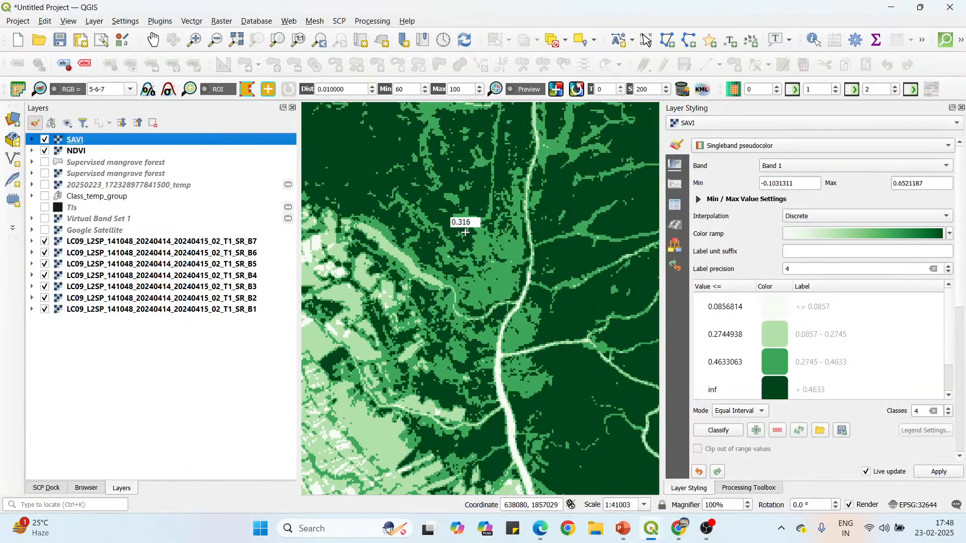
{"action": "scroll", "coordinate": [465, 232], "scroll_direction": "down", "scroll_amount": 3}
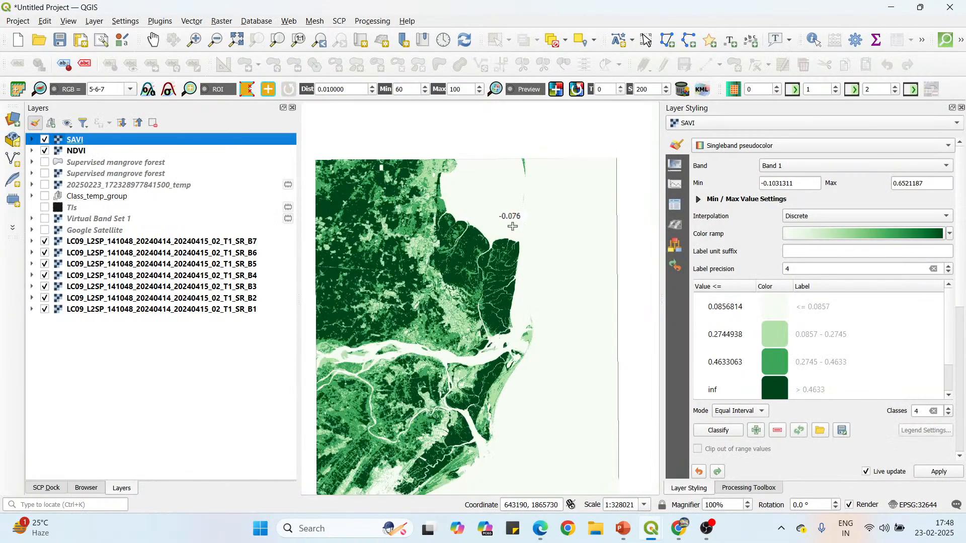
{"action": "scroll", "coordinate": [512, 226], "scroll_direction": "down", "scroll_amount": 1}
{"action": "scroll", "coordinate": [459, 253], "scroll_direction": "up", "scroll_amount": 1}
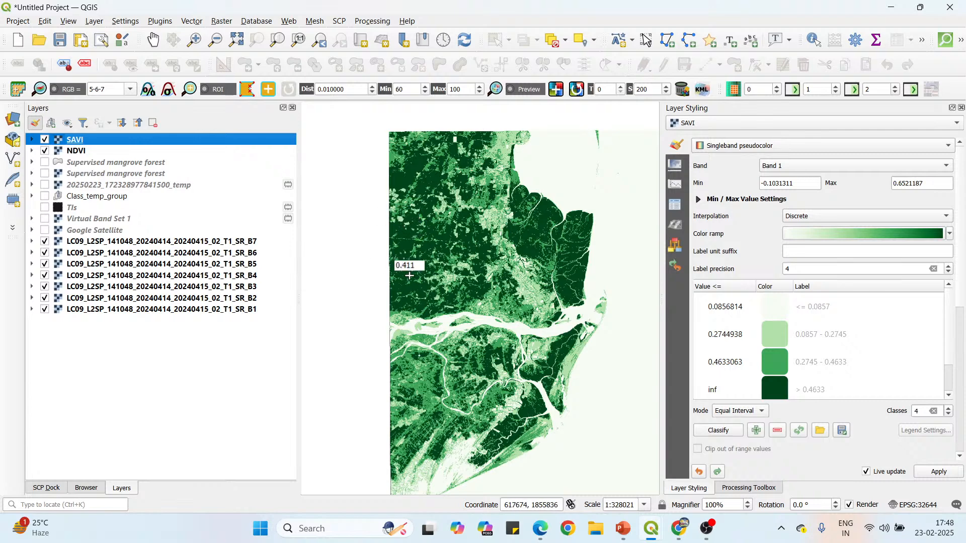
Switch to the PowerPoint slide show and advance to the GNDVI calculation task slide.
{"action": "left_click", "coordinate": [620, 526]}
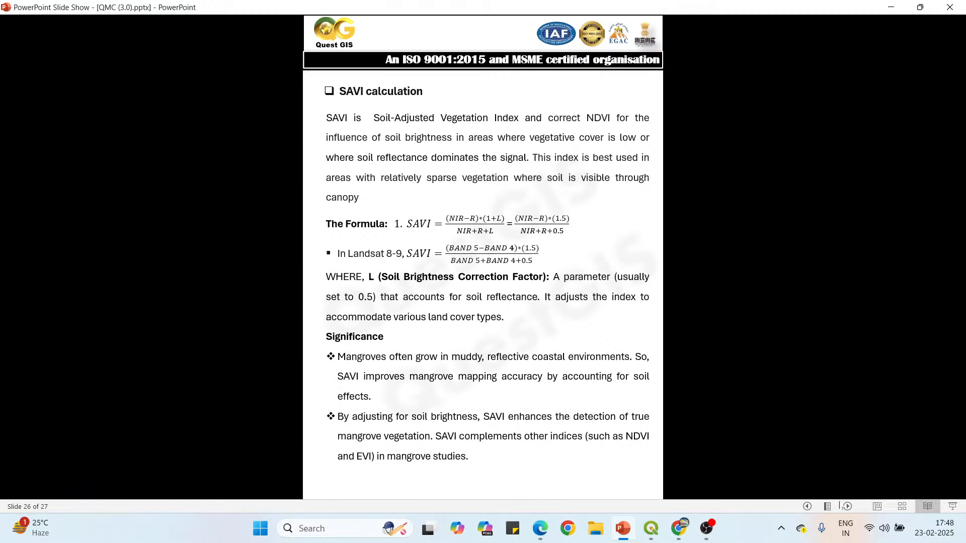
{"action": "left_click", "coordinate": [848, 506]}
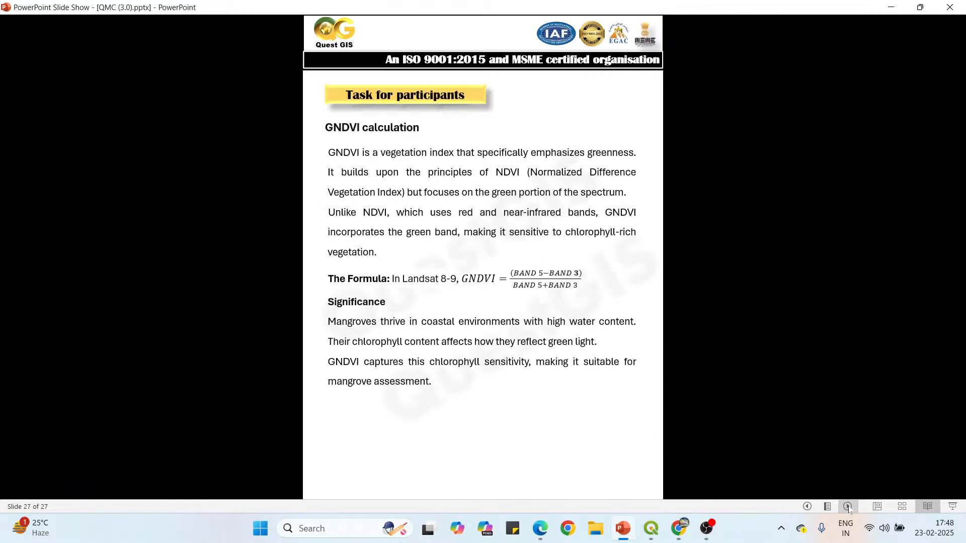
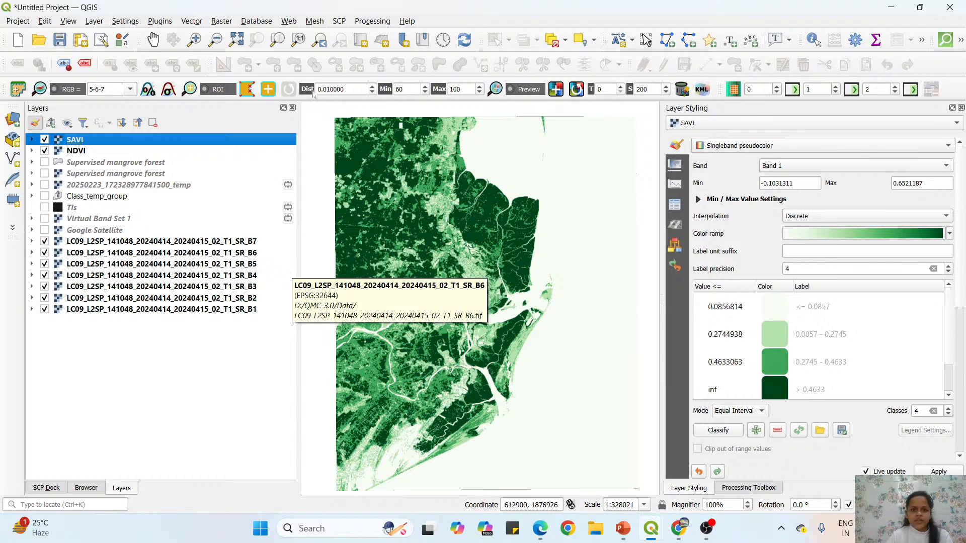
Review the Landsat bands in Band set 1 of the Semi-Automatic Classification Plugin and return to the map window.
{"action": "left_click", "coordinate": [339, 22]}
{"action": "left_click", "coordinate": [361, 41]}
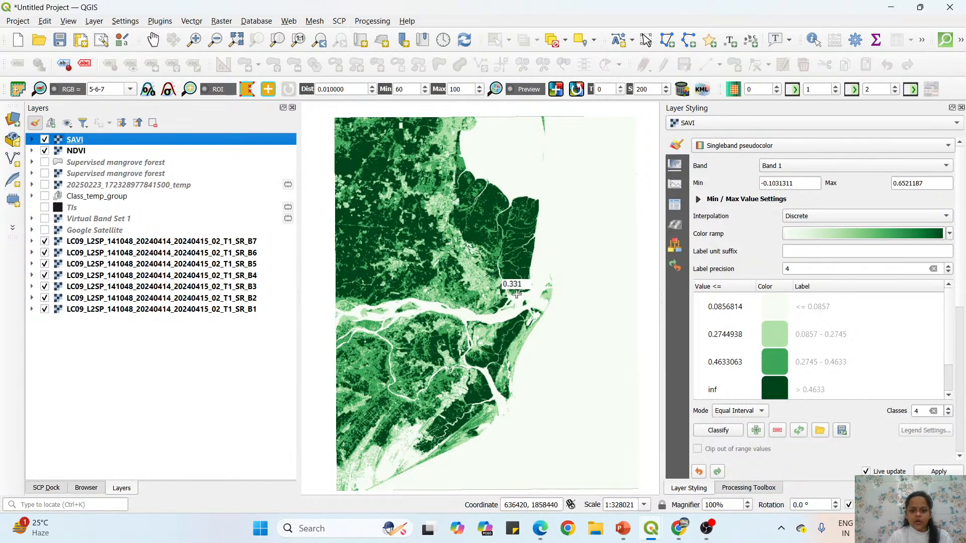
{"action": "mouse_move", "coordinate": [651, 528]}
{"action": "left_click", "coordinate": [681, 490]}
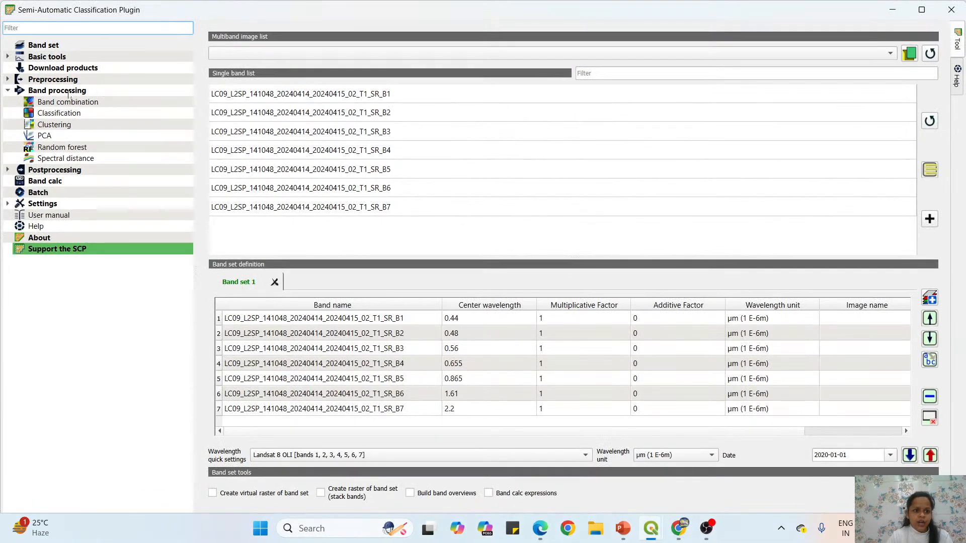
{"action": "left_click", "coordinate": [43, 46]}
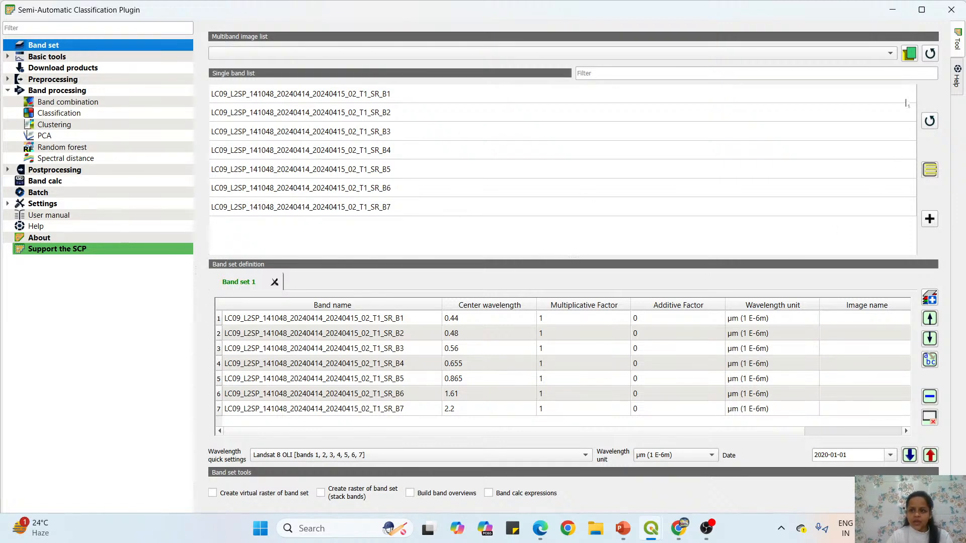
{"action": "left_click", "coordinate": [892, 13]}
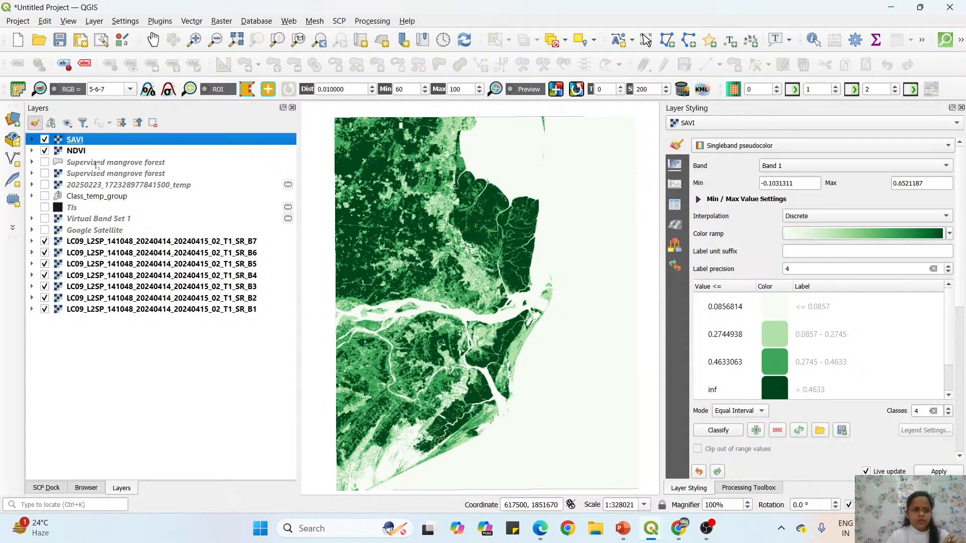
Compare the layer styling and class thresholds of the NDVI and SAVI rasters.
{"action": "left_click", "coordinate": [82, 151]}
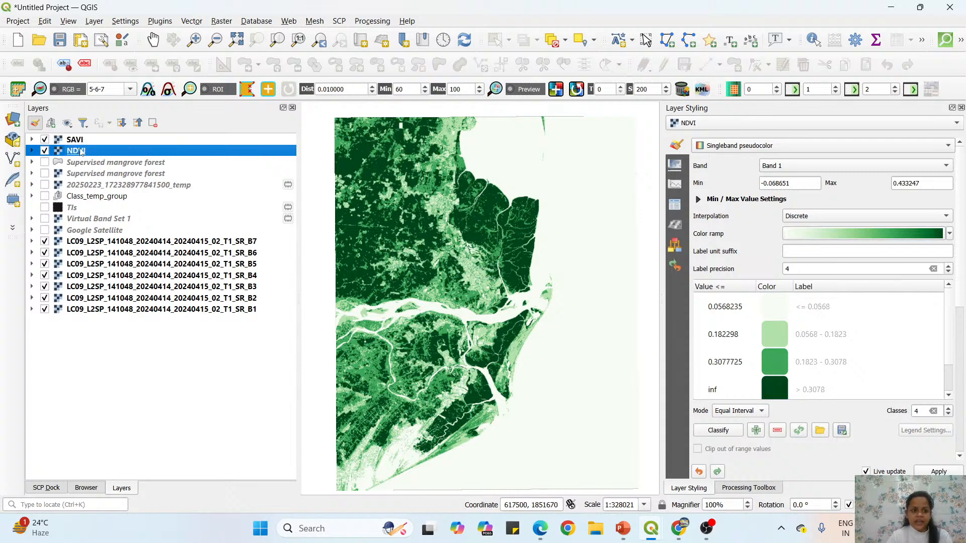
{"action": "left_click", "coordinate": [88, 142]}
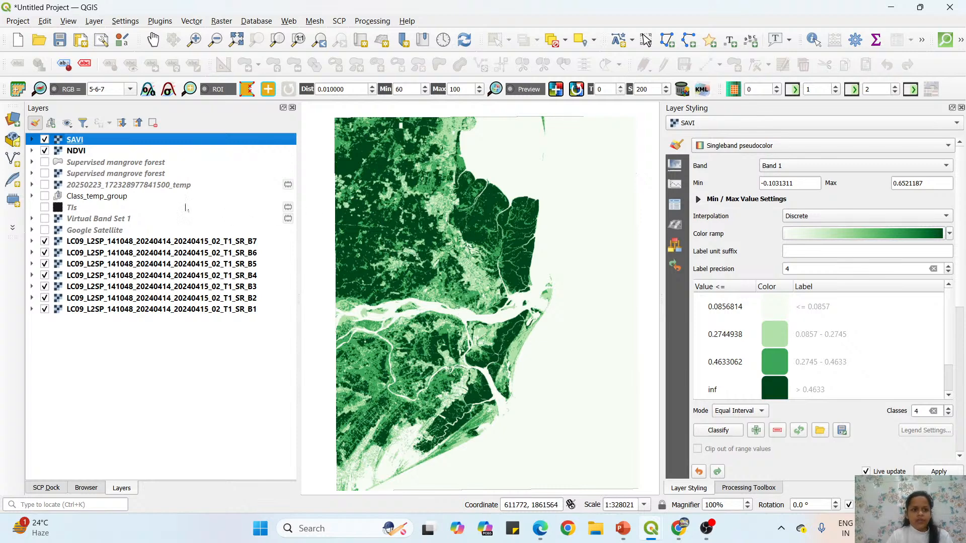
{"action": "left_click", "coordinate": [93, 153]}
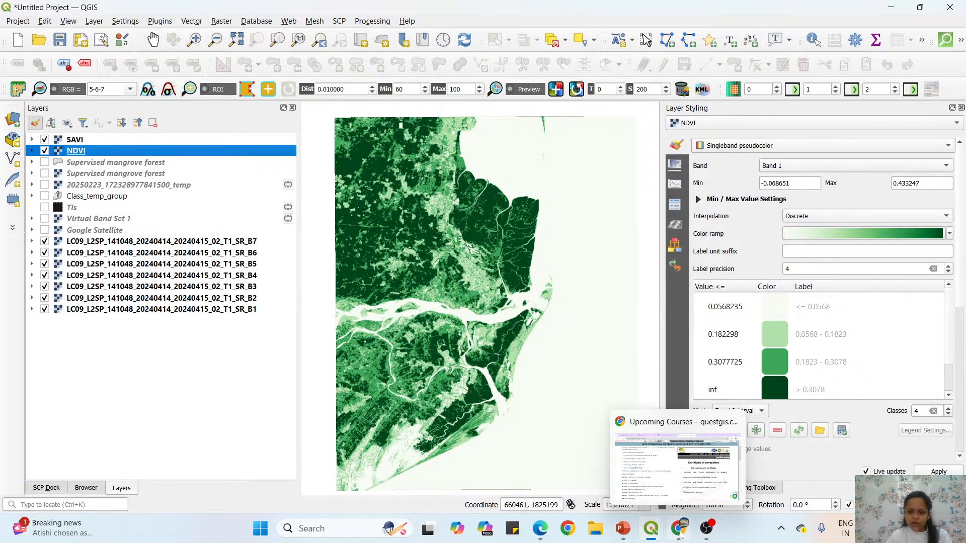
Switch to the Quest GIS website in Chrome and open the e-Certificate download and validation registration page.
{"action": "left_click", "coordinate": [669, 487]}
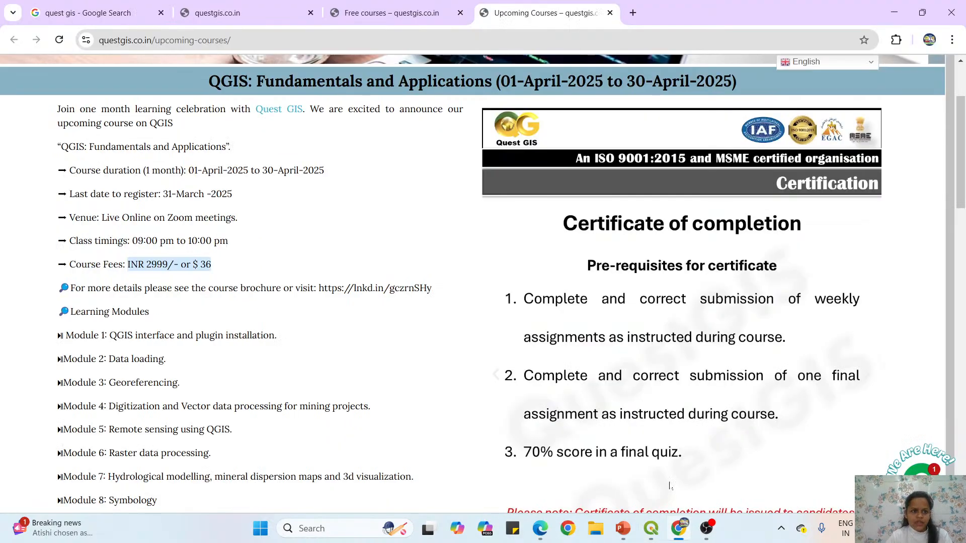
{"action": "scroll", "coordinate": [590, 227], "scroll_direction": "up", "scroll_amount": 3}
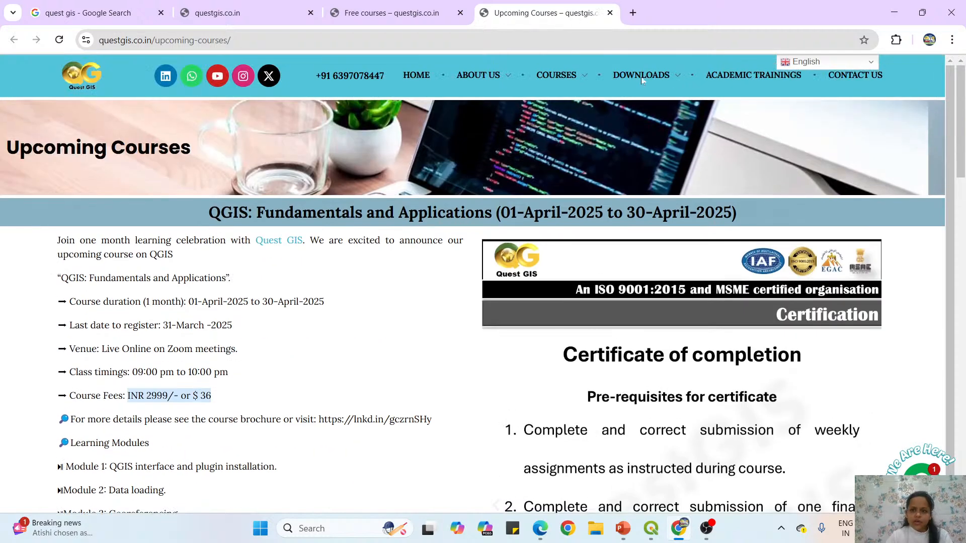
{"action": "mouse_move", "coordinate": [642, 81]}
{"action": "mouse_move", "coordinate": [675, 107]}
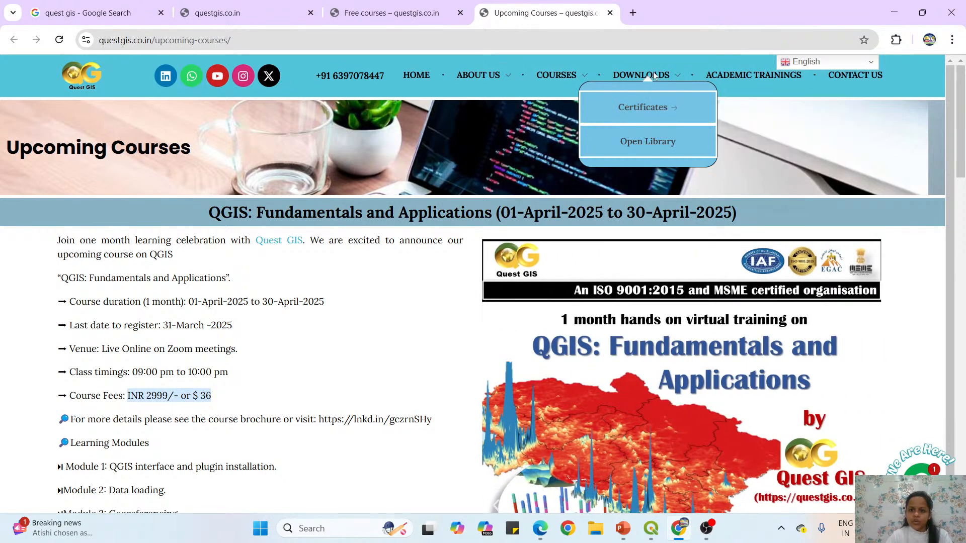
{"action": "left_click", "coordinate": [765, 119]}
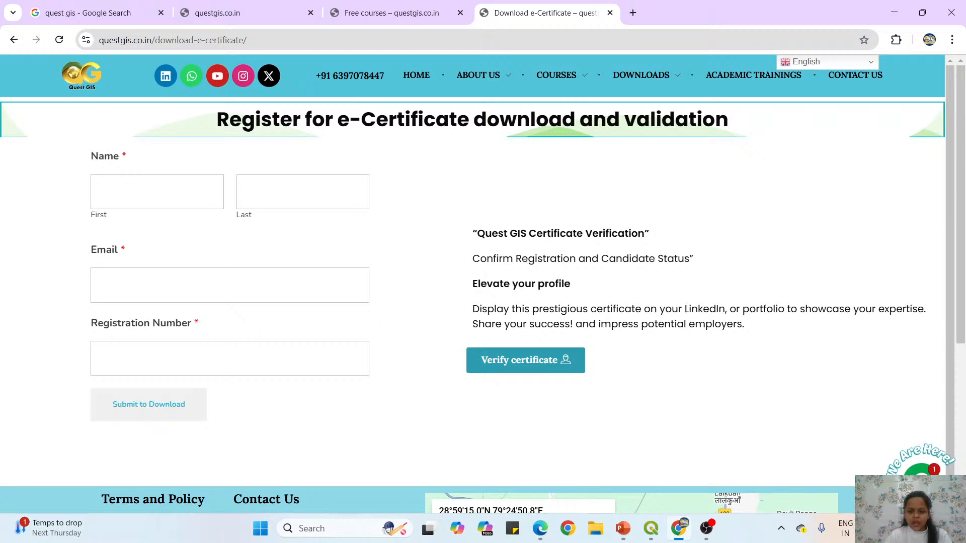
Switch to OBS and read through the viewers' questions in the live chat.
{"action": "left_click", "coordinate": [707, 529]}
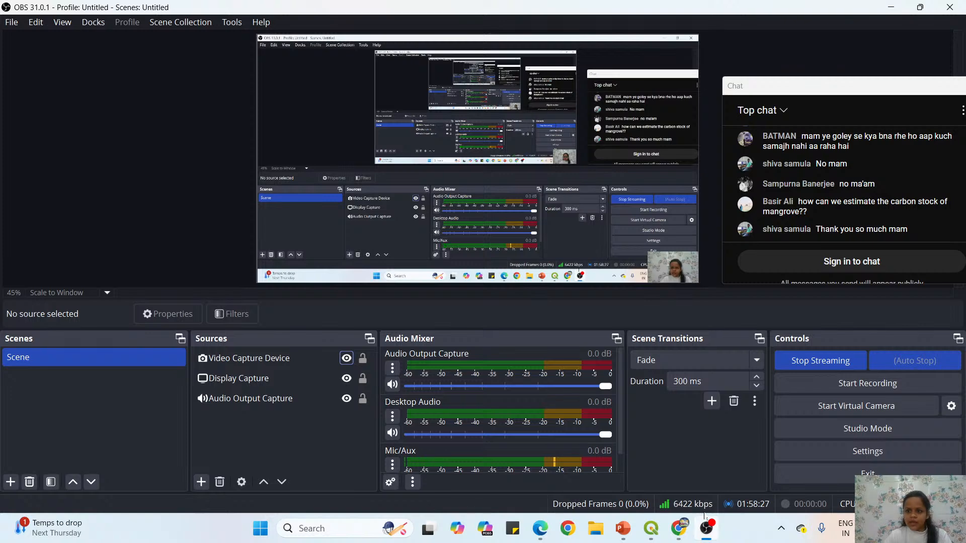
{"action": "scroll", "coordinate": [899, 182], "scroll_direction": "up", "scroll_amount": 2}
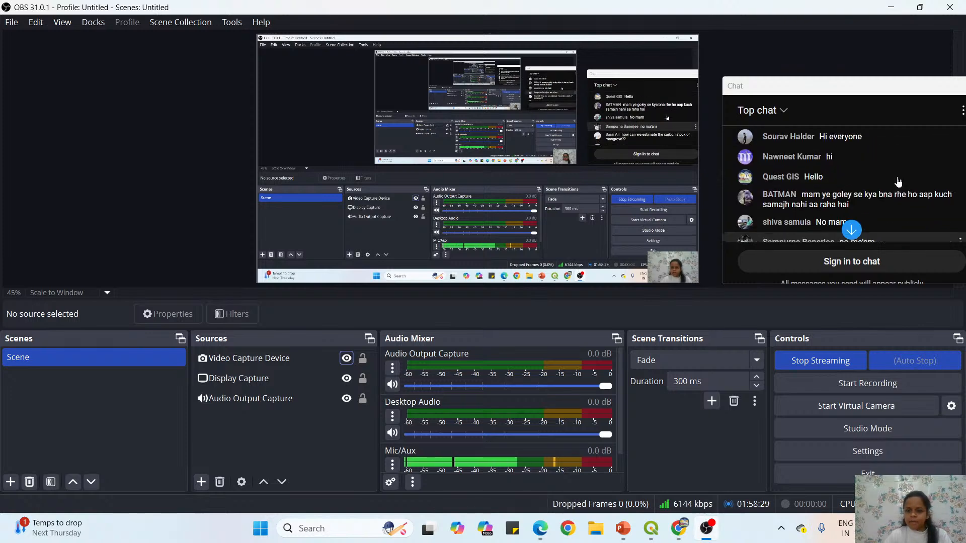
{"action": "scroll", "coordinate": [899, 182], "scroll_direction": "down", "scroll_amount": 3}
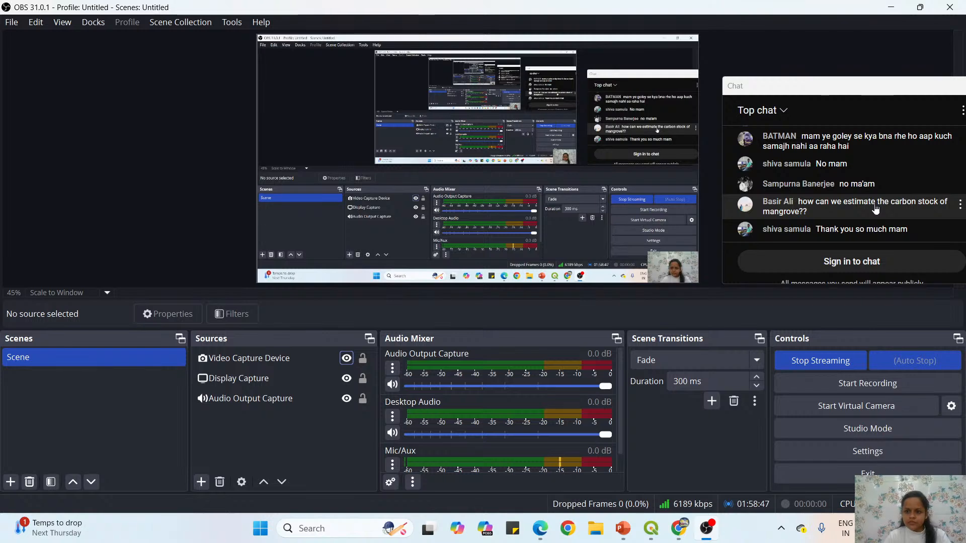
{"action": "scroll", "coordinate": [875, 209], "scroll_direction": "up", "scroll_amount": 1}
{"action": "scroll", "coordinate": [875, 209], "scroll_direction": "down", "scroll_amount": 2}
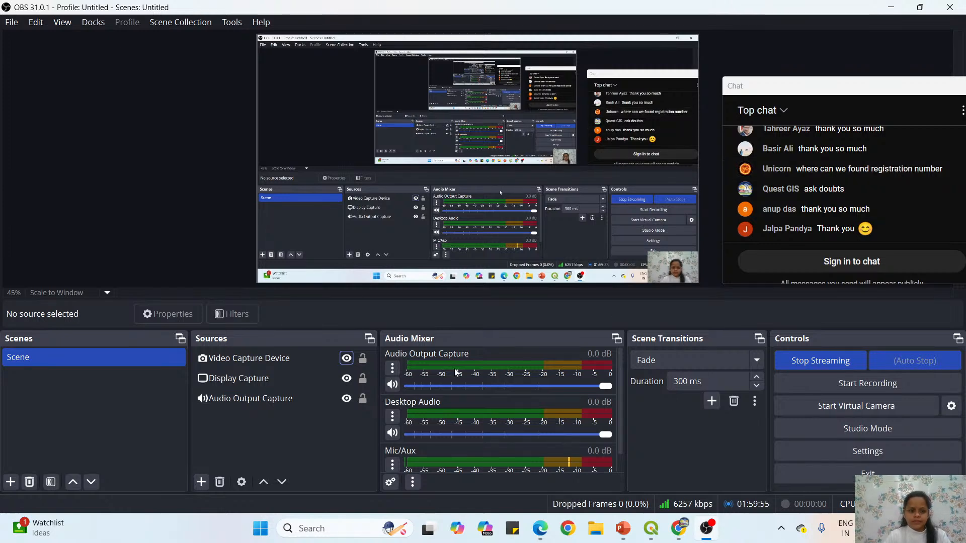
Hide the Display Capture source so the scene no longer shares the screen.
{"action": "left_click", "coordinate": [326, 383]}
{"action": "left_click", "coordinate": [346, 378]}
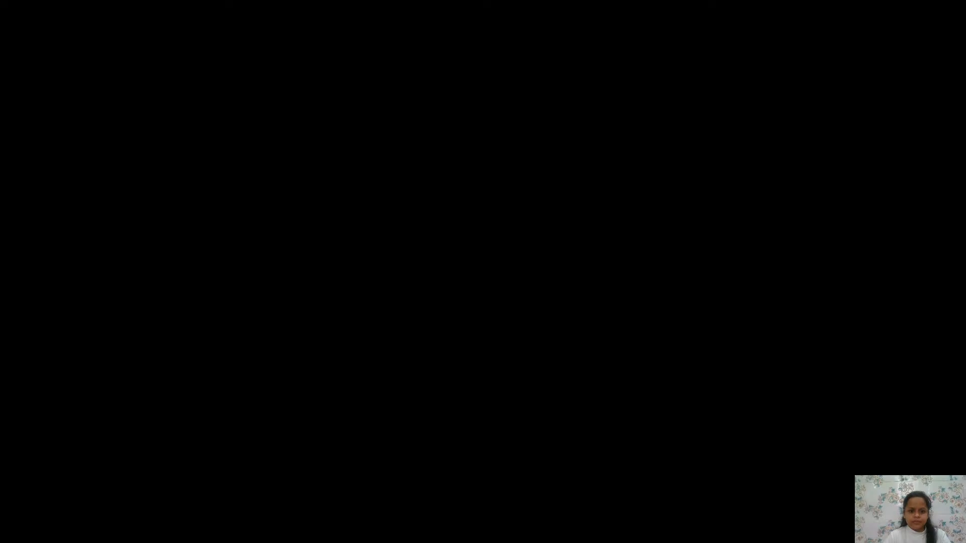